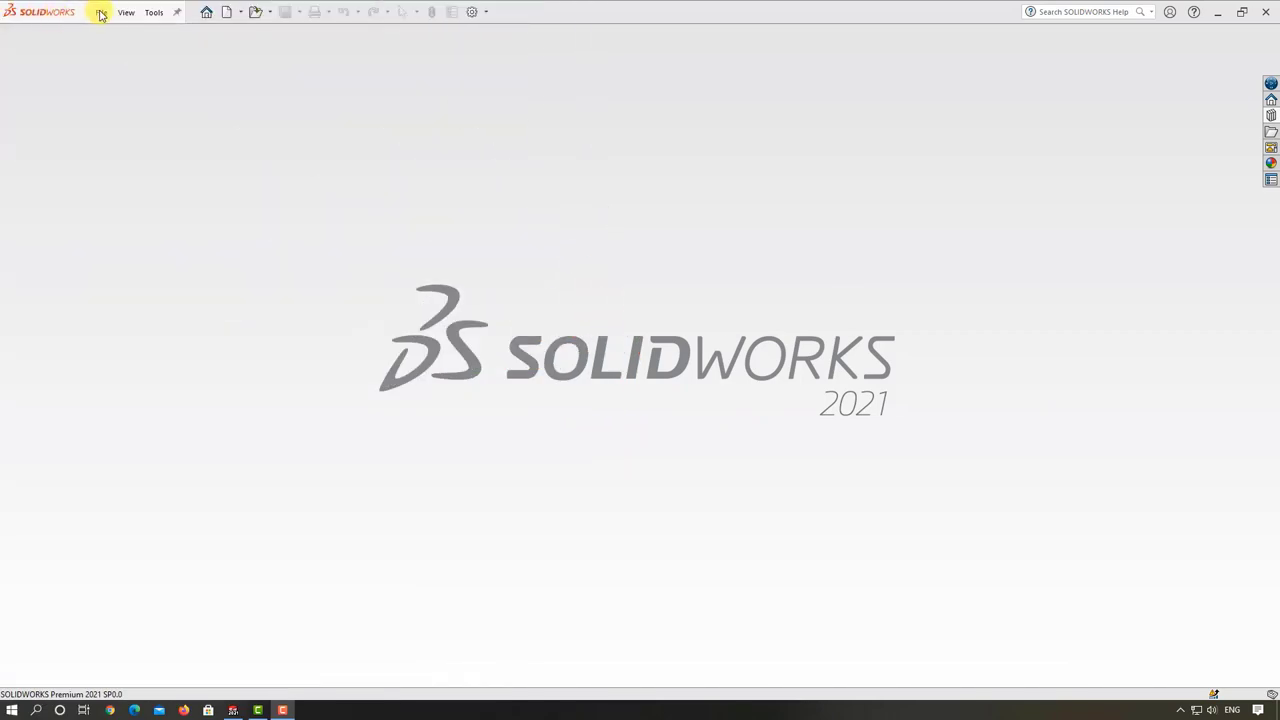
- Create a new blank Part document from the File menu
{"action": "left_click", "coordinate": [100, 13]}
{"action": "left_click", "coordinate": [125, 36]}
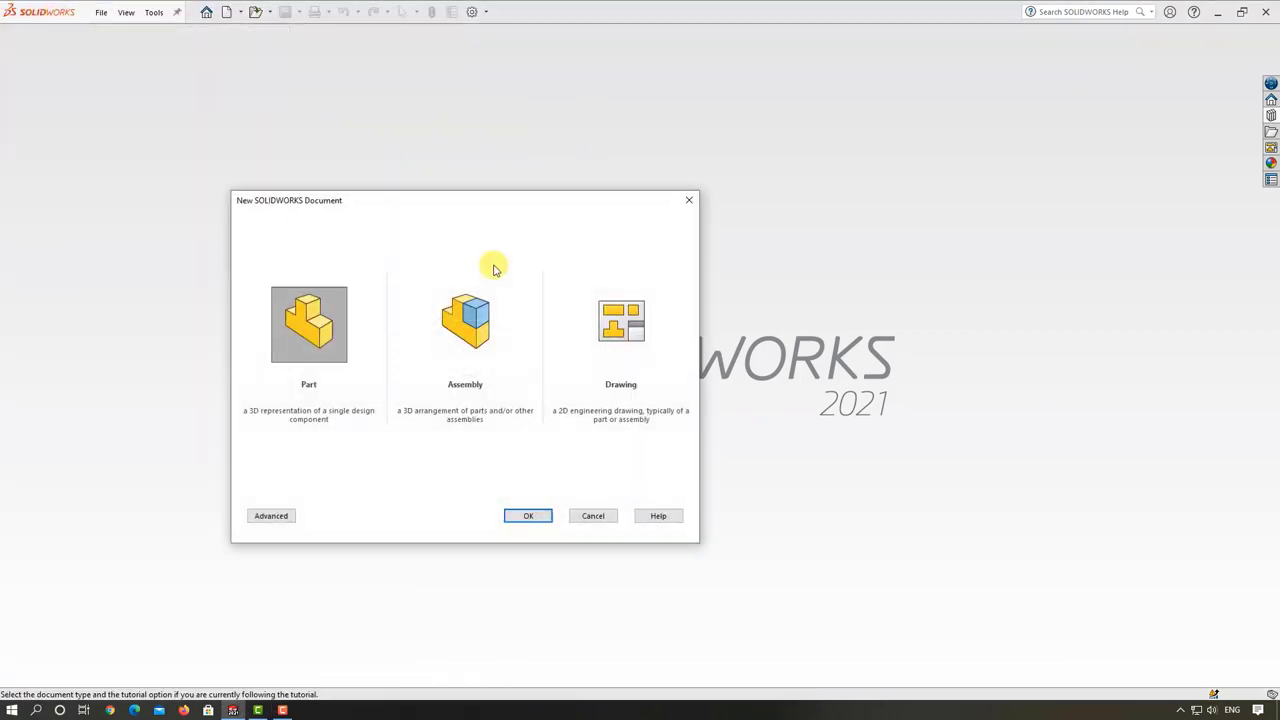
{"action": "left_click", "coordinate": [328, 322]}
{"action": "left_click", "coordinate": [531, 516]}
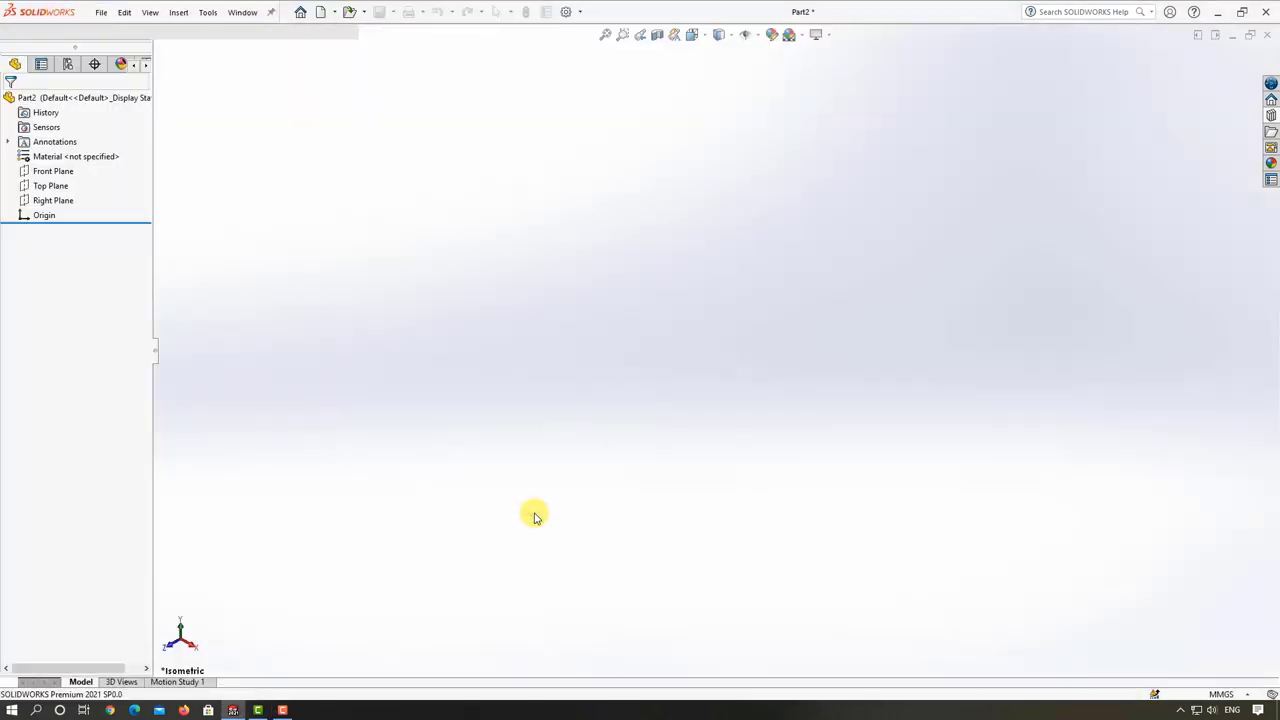
- Start a sketch on the Front Plane and draw an ellipse centred on the origin
{"action": "left_click", "coordinate": [58, 225]}
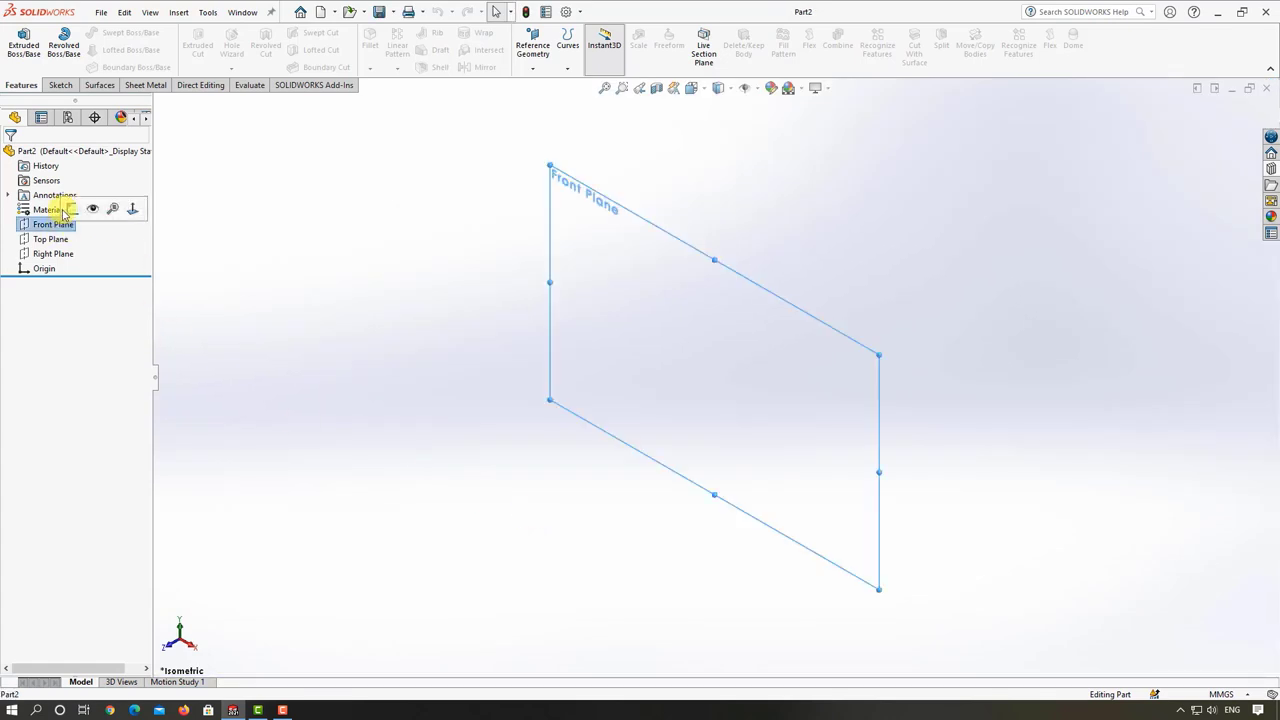
{"action": "left_click", "coordinate": [67, 207]}
{"action": "left_click", "coordinate": [758, 470]}
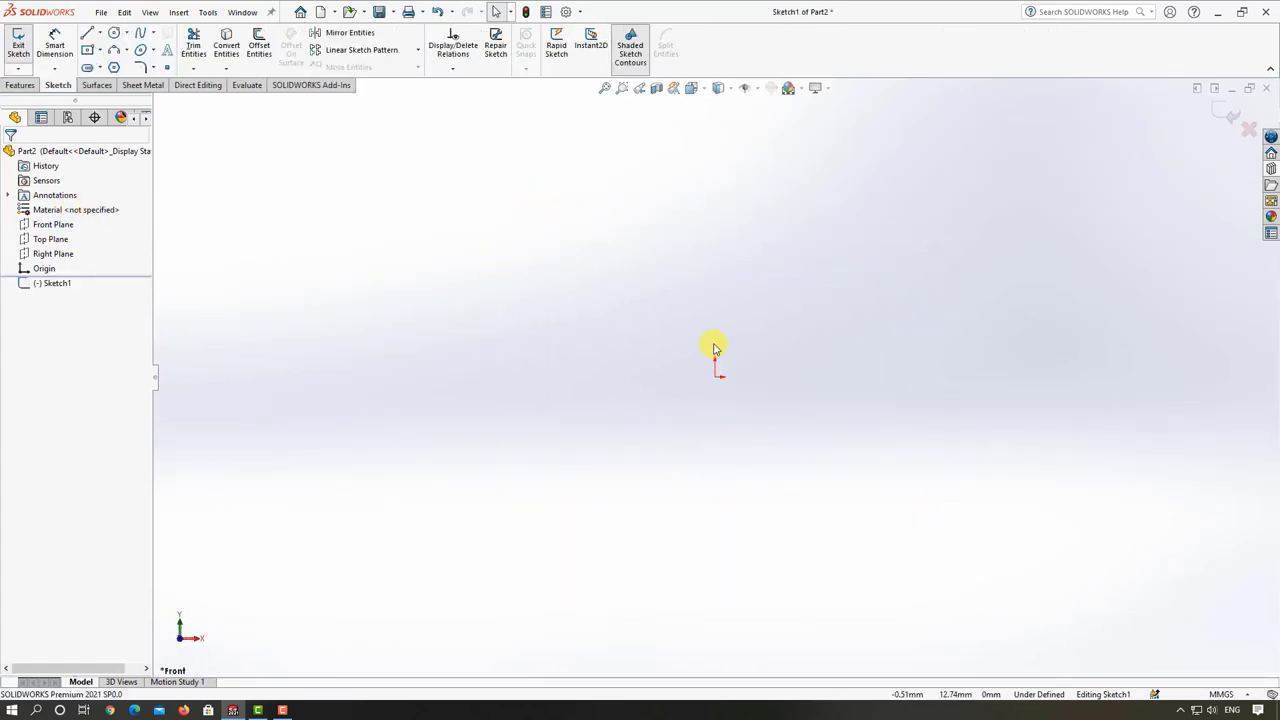
{"action": "left_click", "coordinate": [143, 52]}
{"action": "left_click", "coordinate": [667, 405]}
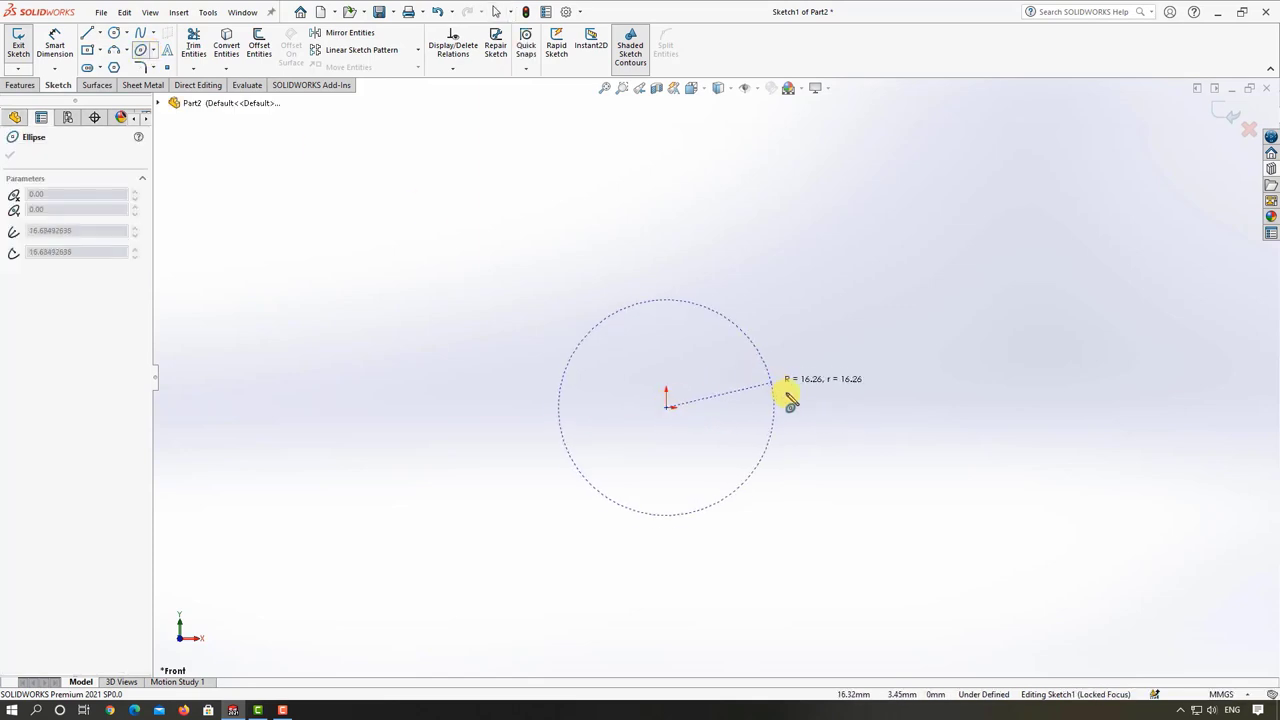
{"action": "left_click", "coordinate": [790, 406]}
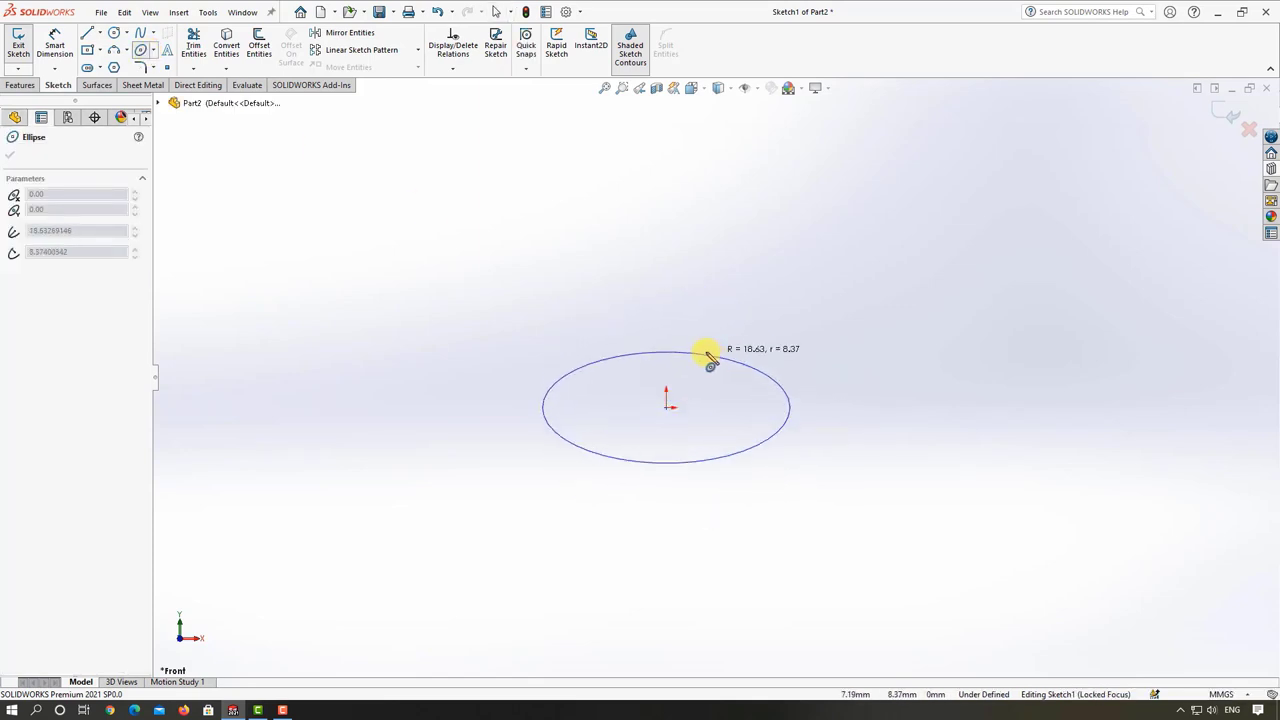
{"action": "left_click", "coordinate": [700, 358]}
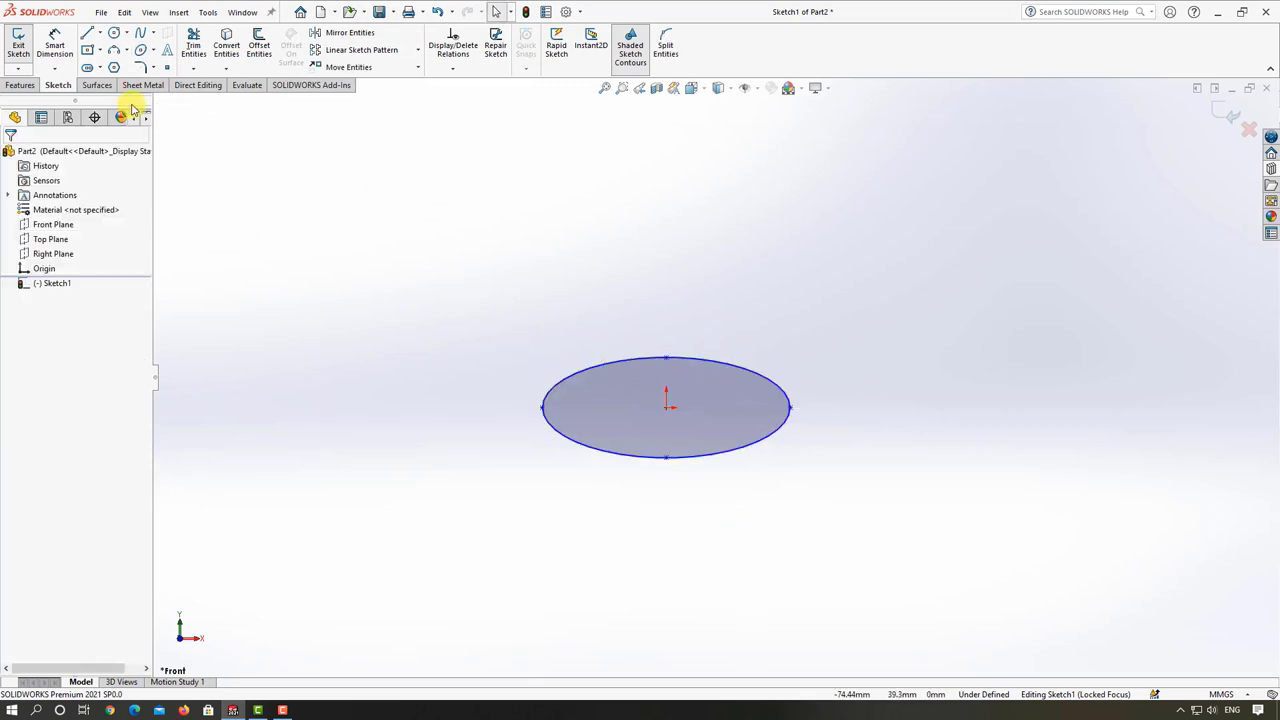
- Dimension the ellipse 30 mm wide and 15 mm tall
{"action": "left_click", "coordinate": [55, 42]}
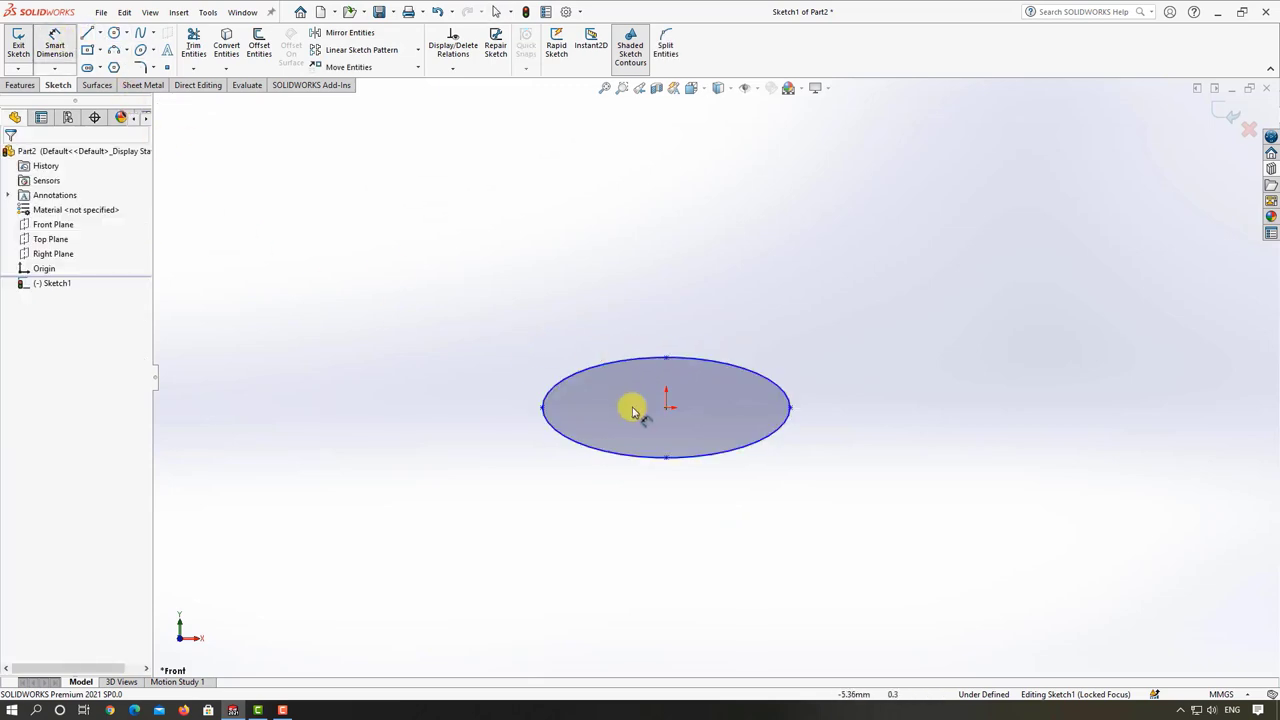
{"action": "left_click", "coordinate": [541, 408]}
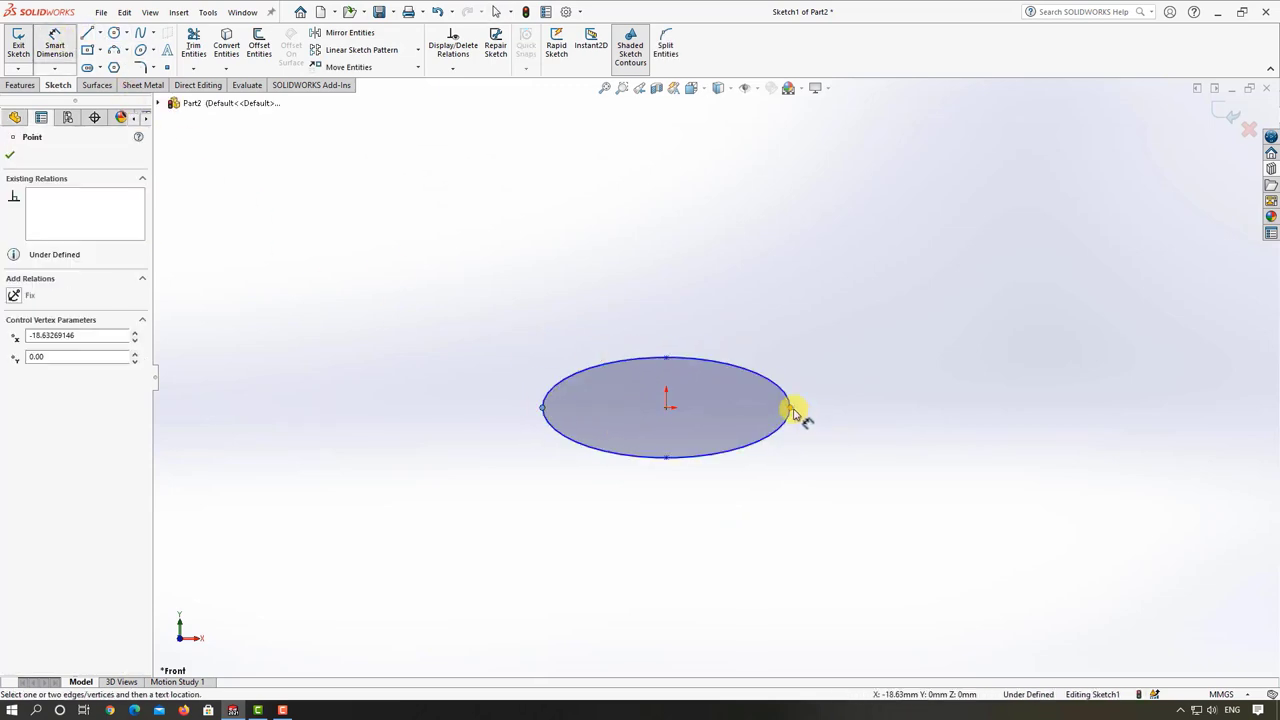
{"action": "left_click", "coordinate": [792, 409]}
{"action": "left_click", "coordinate": [749, 336]}
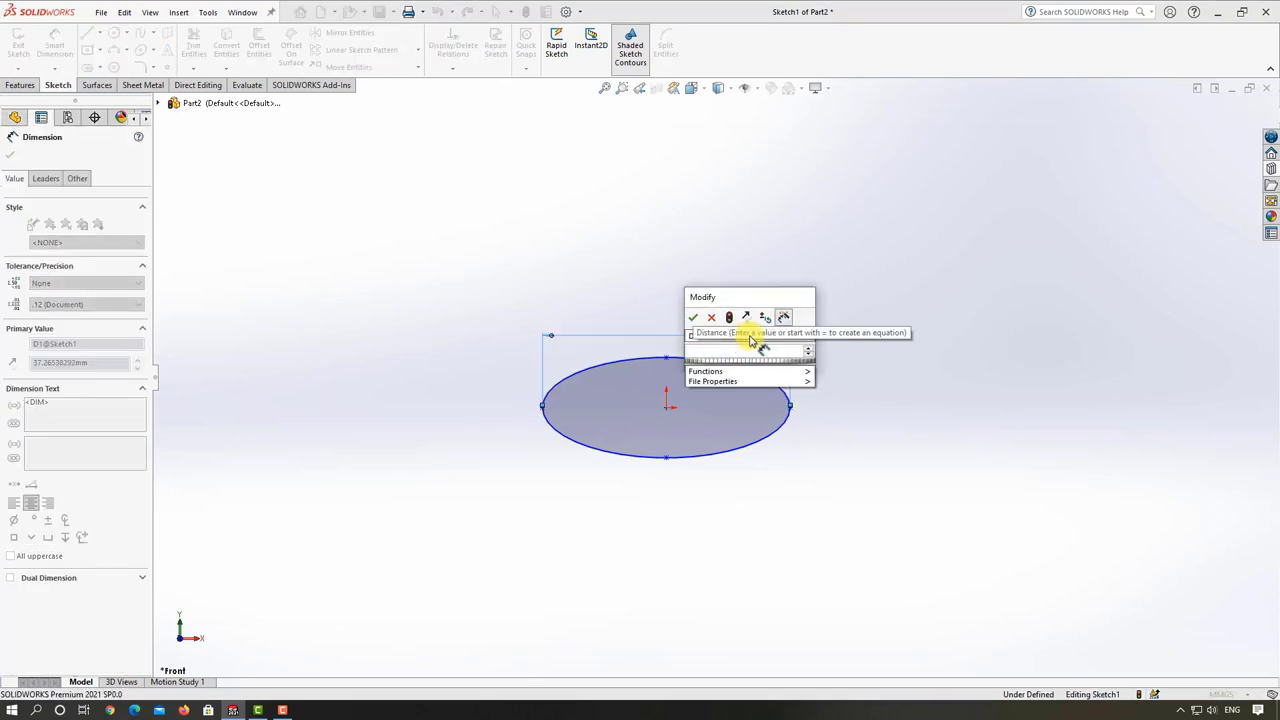
{"action": "type", "text": "30"}
{"action": "key", "text": "Return"}
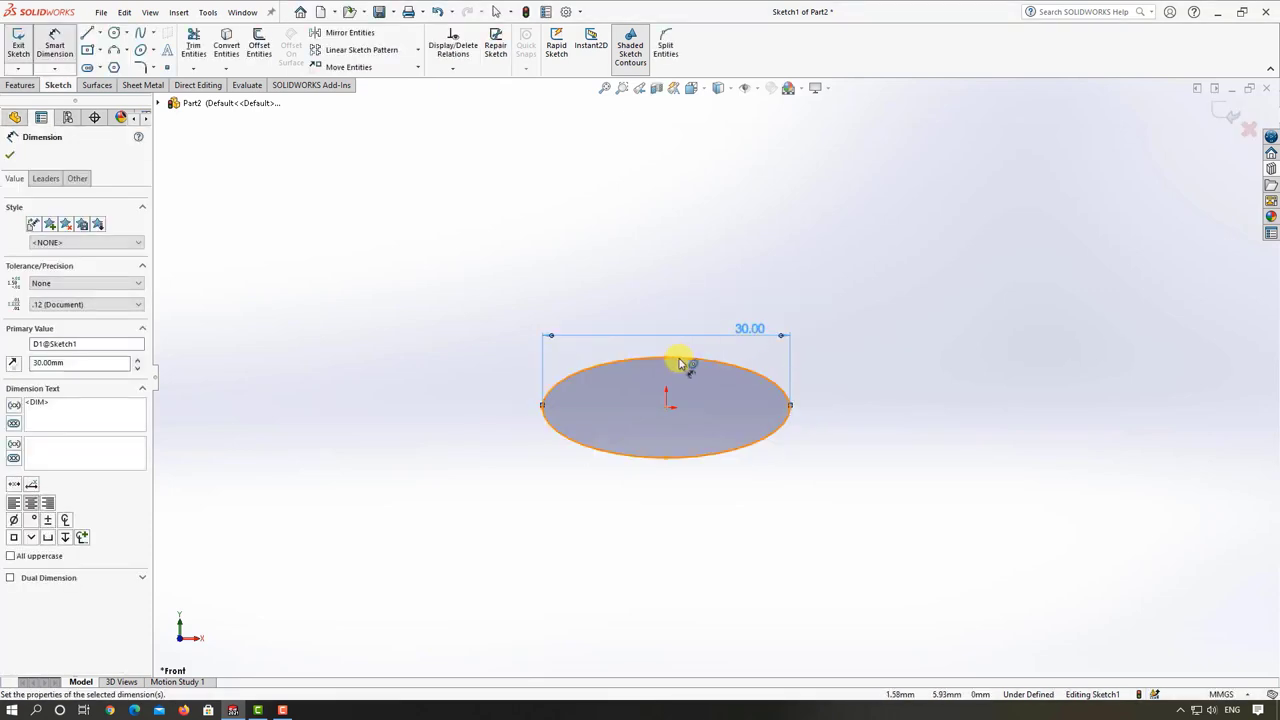
{"action": "left_click", "coordinate": [666, 457]}
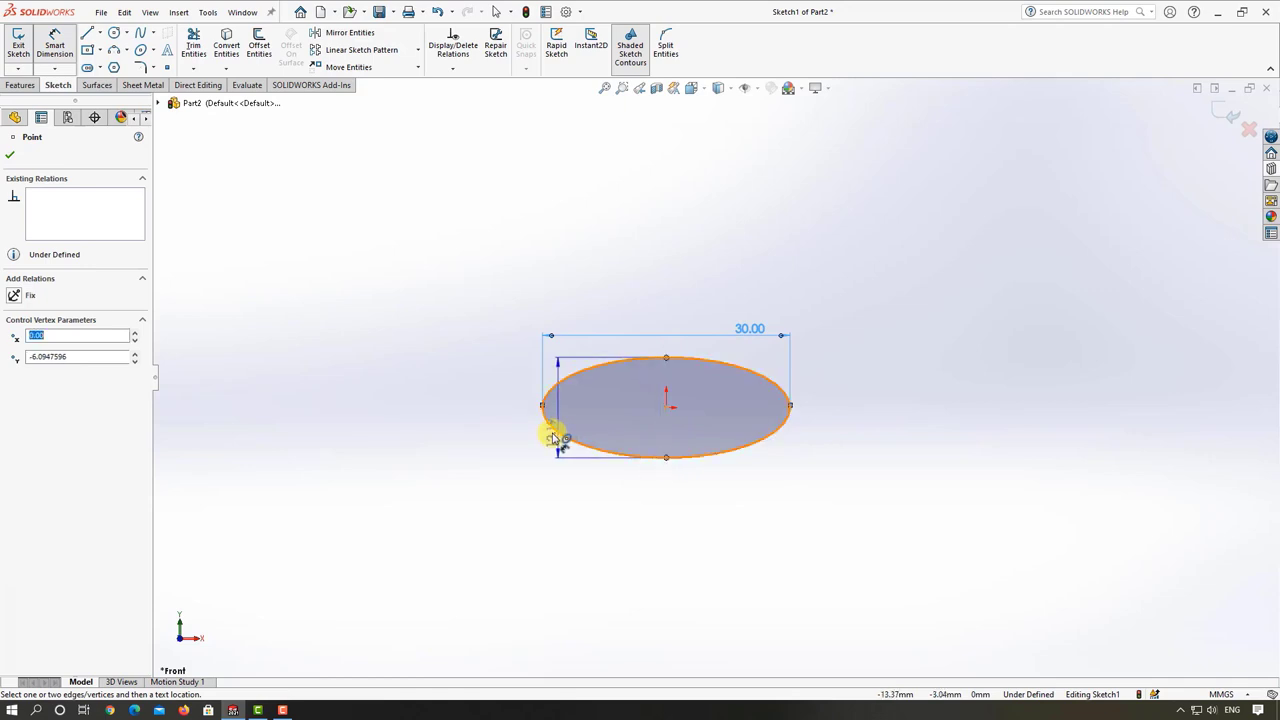
{"action": "left_click", "coordinate": [510, 434]}
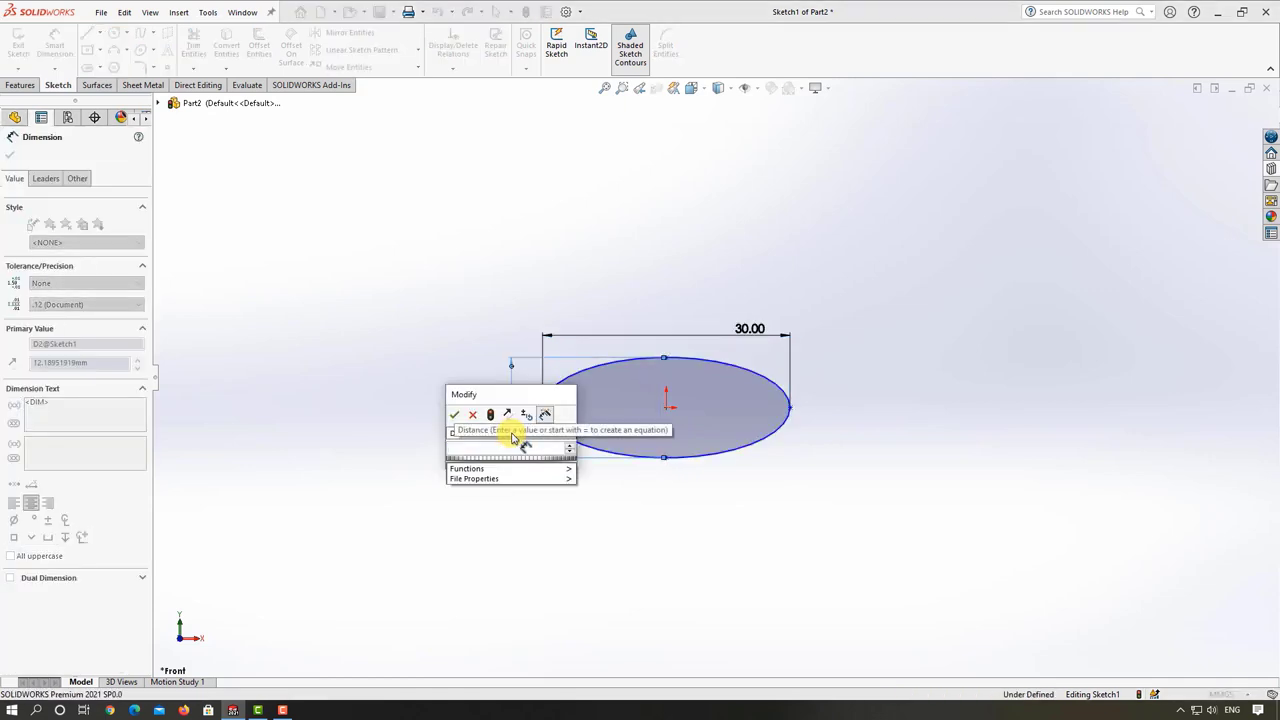
{"action": "type", "text": "15"}
{"action": "key", "text": "Return"}
{"action": "key", "text": "Escape"}
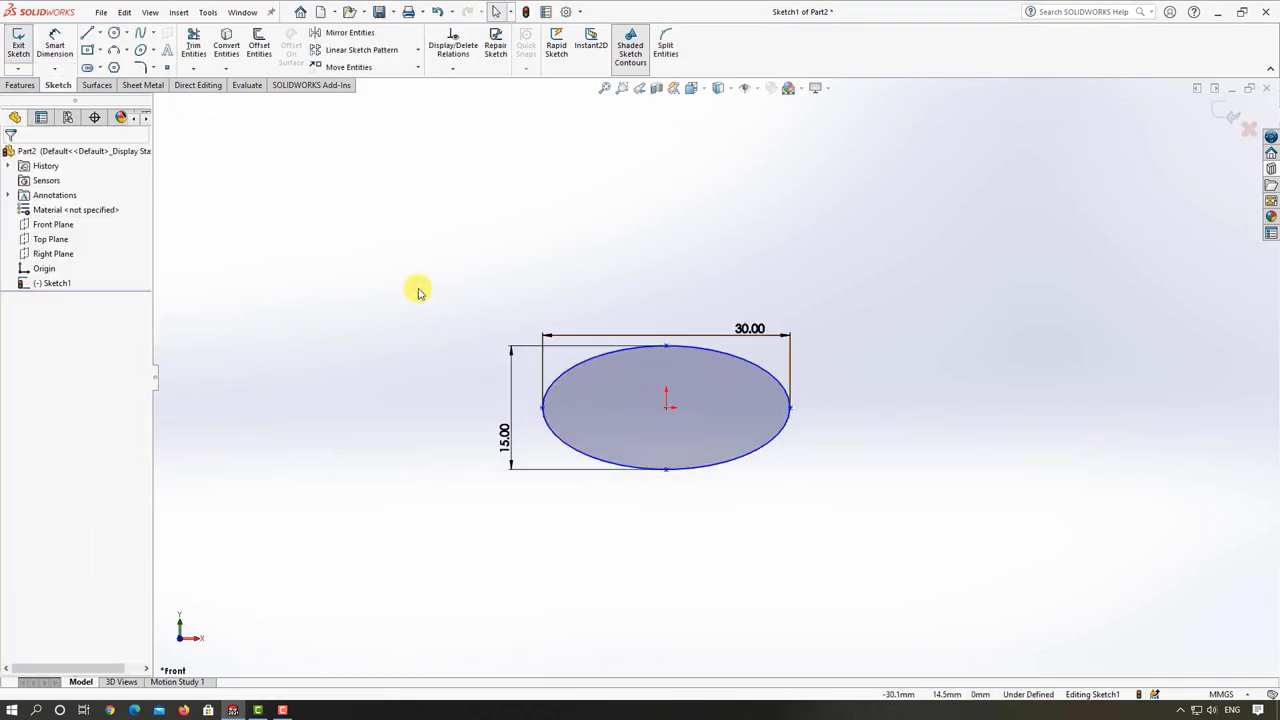
- Draw centerlines from the origin to the ellipse's top and right points
{"action": "left_click", "coordinate": [99, 33]}
{"action": "left_click", "coordinate": [122, 79]}
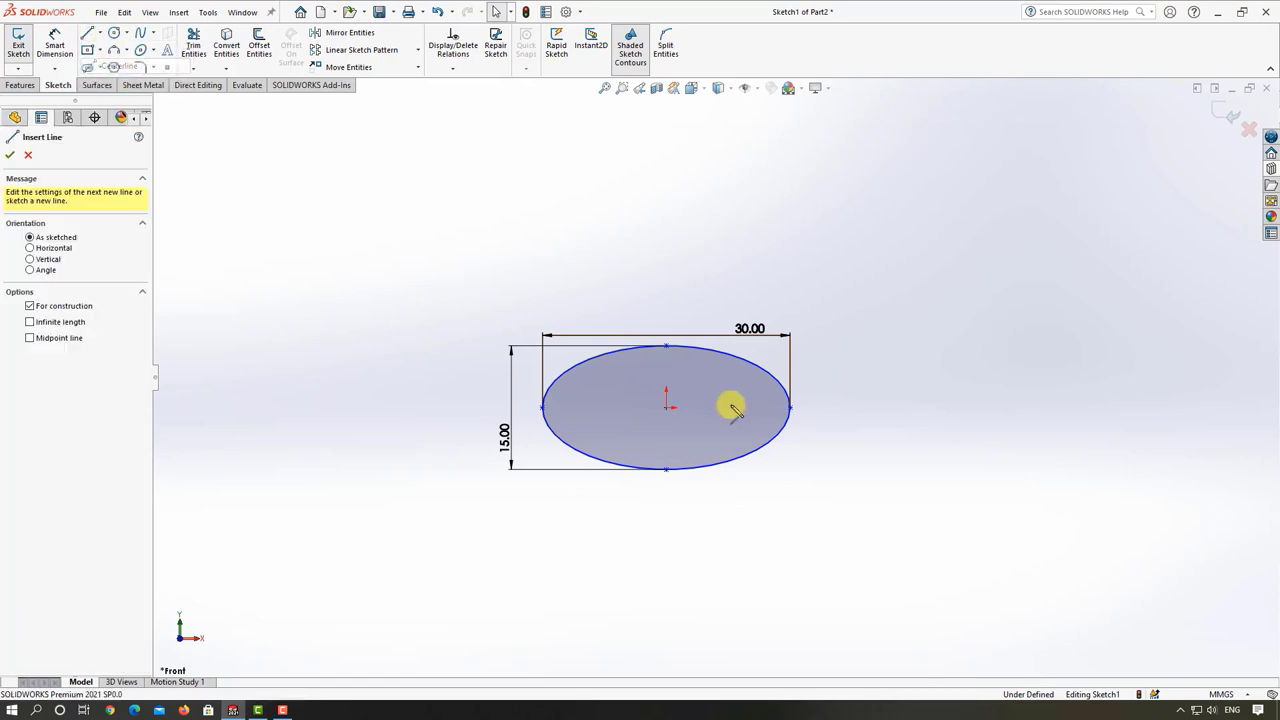
{"action": "left_click", "coordinate": [667, 407]}
{"action": "double_click", "coordinate": [666, 346]}
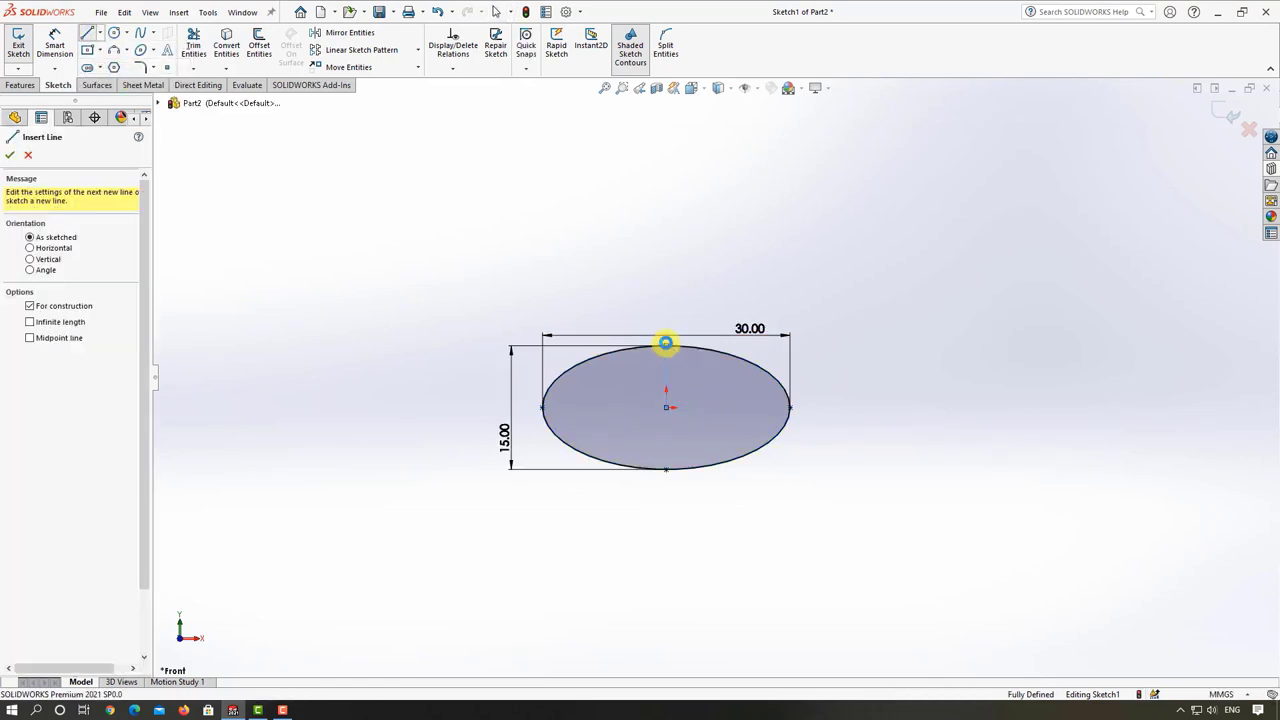
{"action": "key", "text": "Escape"}
{"action": "left_click", "coordinate": [100, 33]}
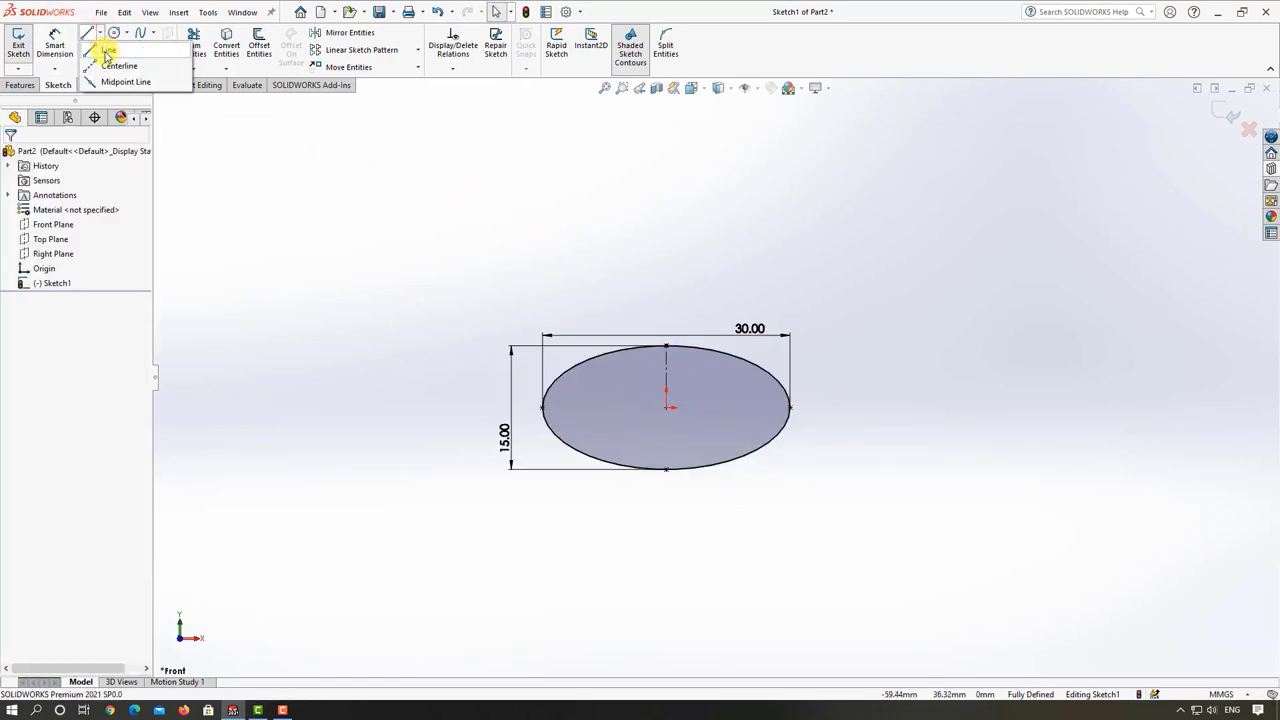
{"action": "left_click", "coordinate": [122, 79]}
{"action": "left_click", "coordinate": [667, 407]}
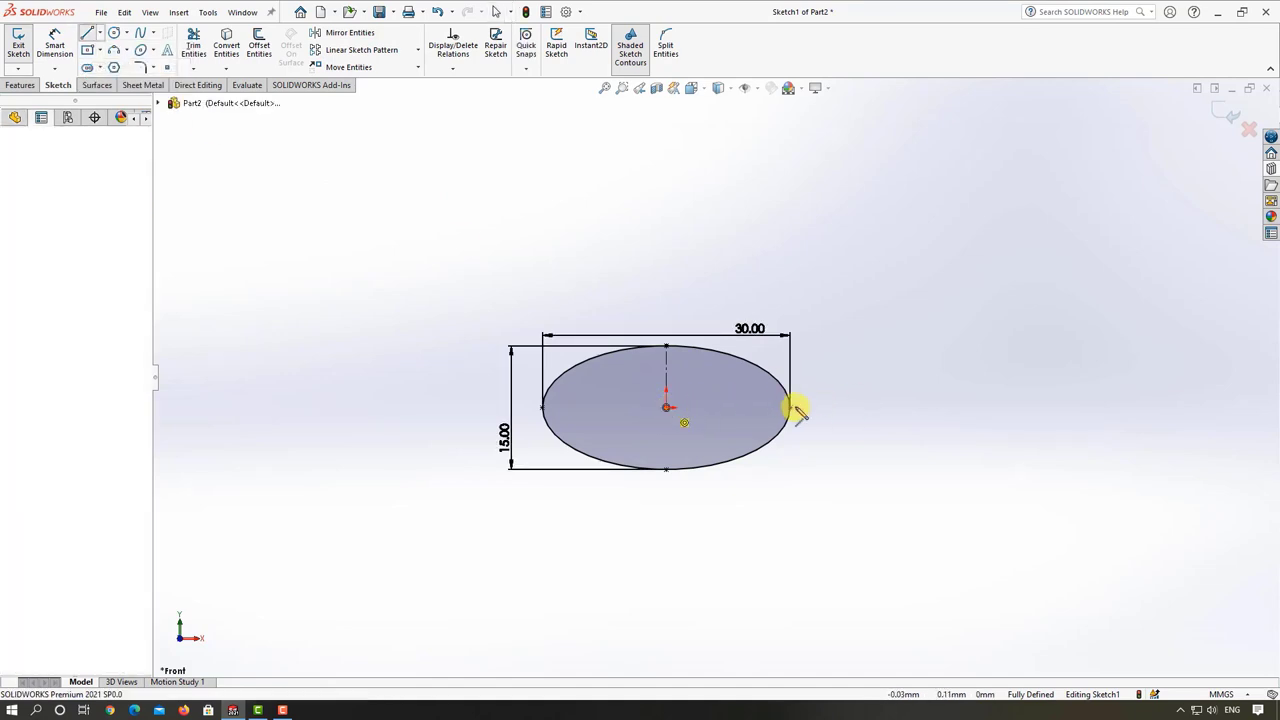
{"action": "double_click", "coordinate": [790, 407]}
{"action": "key", "text": "Escape"}
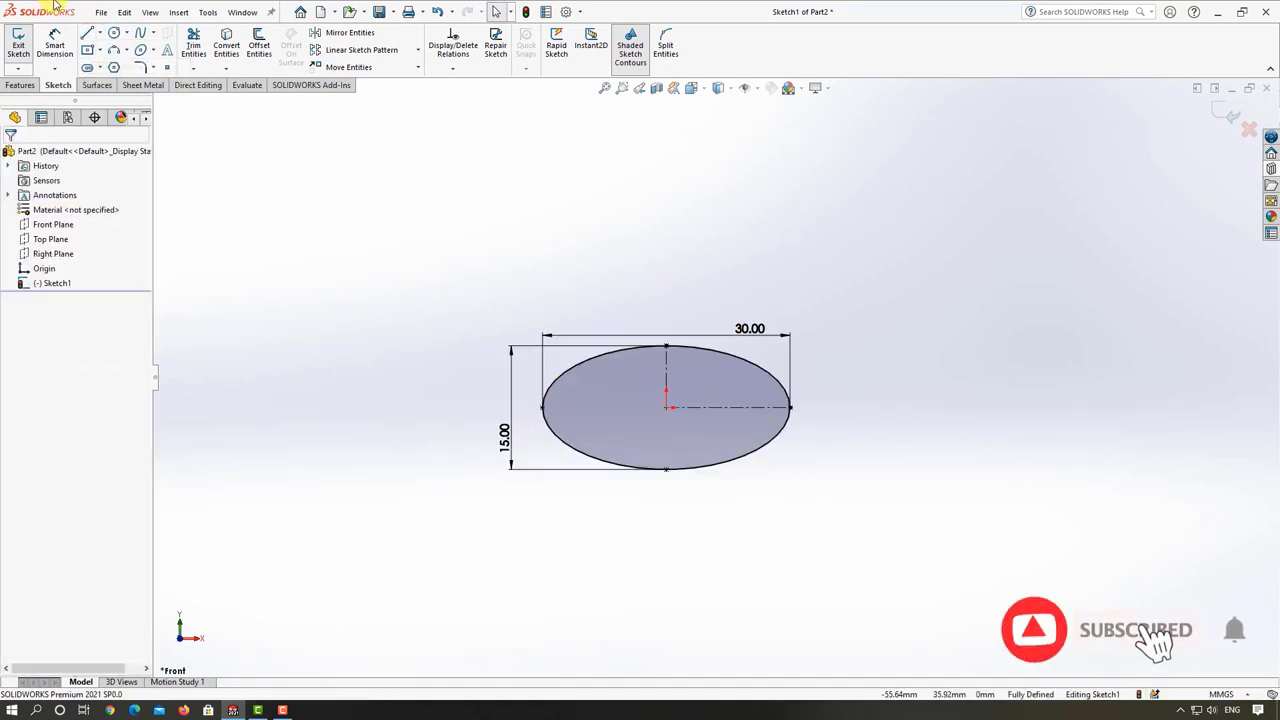
- Trim the ellipse down to its upper-right quarter
{"action": "left_click", "coordinate": [193, 68]}
{"action": "left_click", "coordinate": [220, 84]}
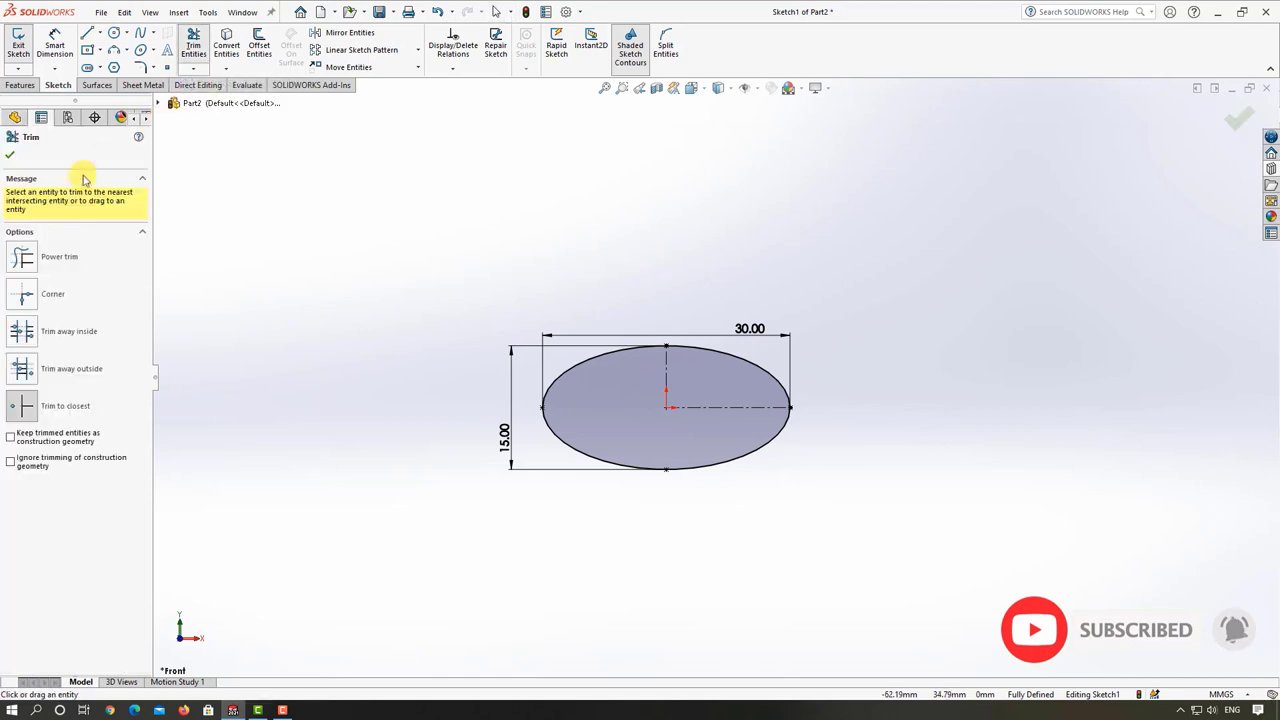
{"action": "left_click", "coordinate": [585, 455]}
{"action": "key", "text": "Escape"}
{"action": "key", "text": "f"}
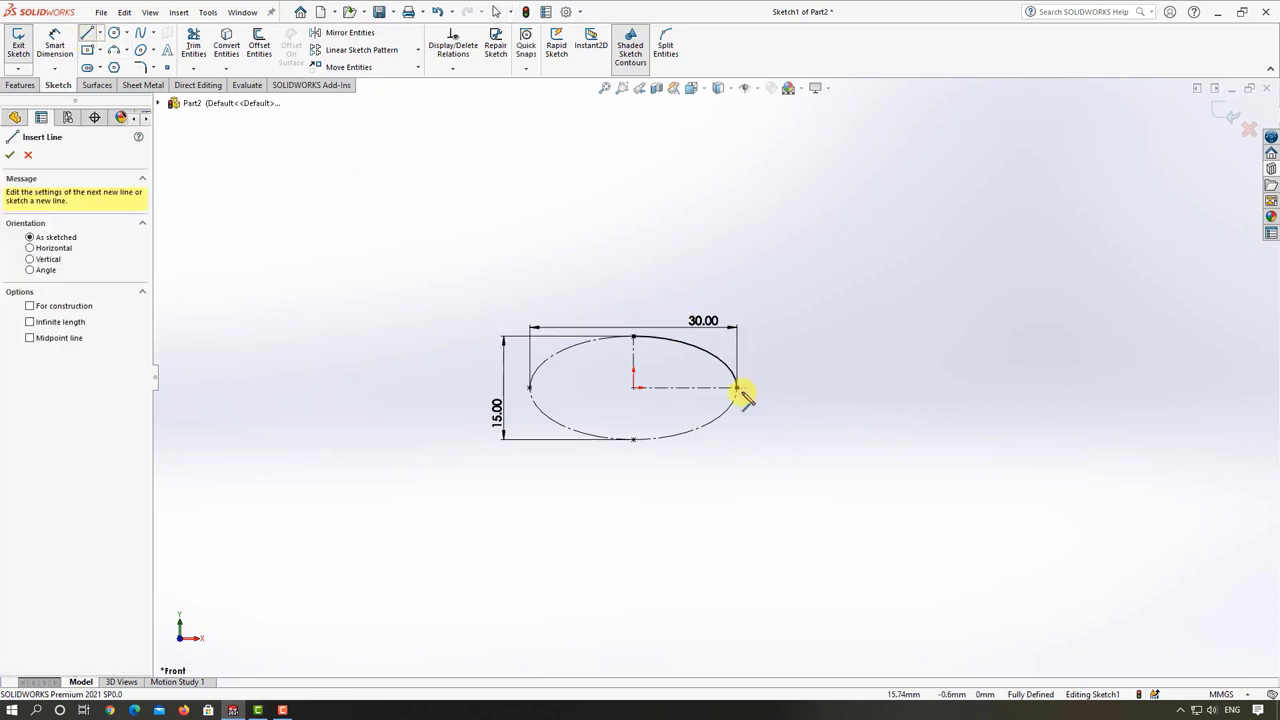
- Draw a horizontal line from the ellipse's right end and dimension it 10 mm
{"action": "left_click", "coordinate": [737, 387]}
{"action": "key", "text": "Escape"}
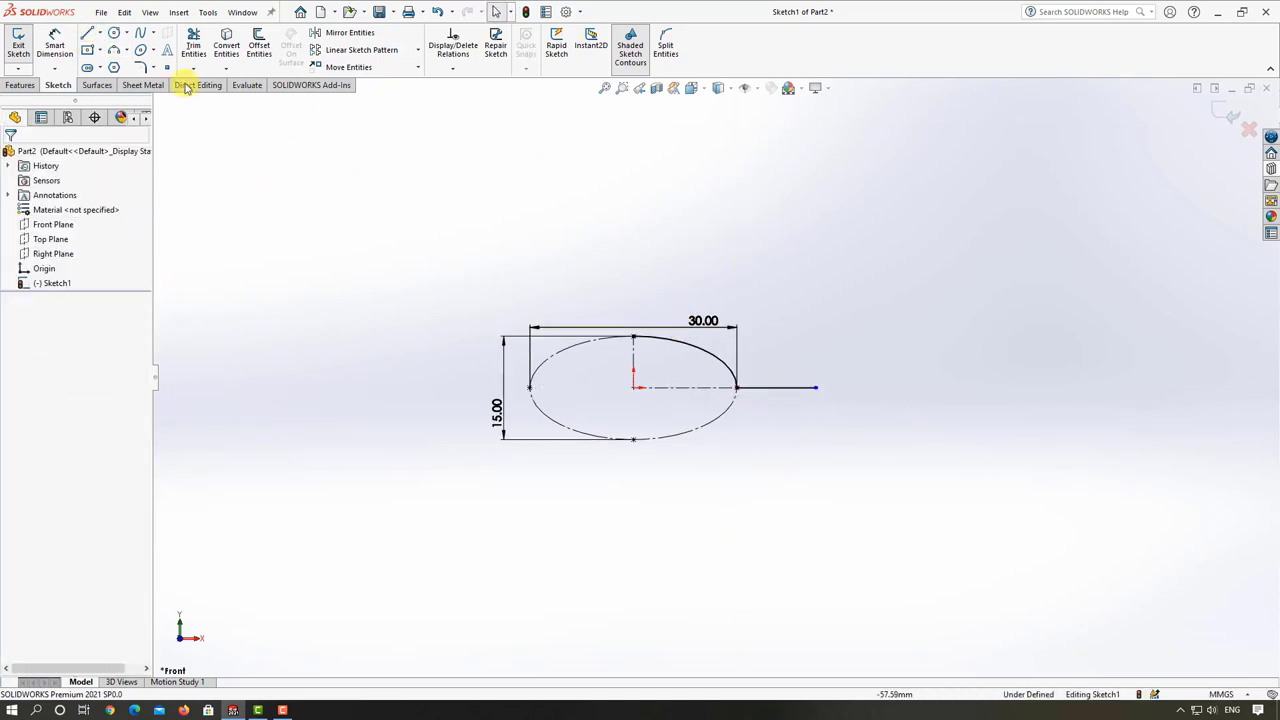
{"action": "left_click", "coordinate": [785, 390]}
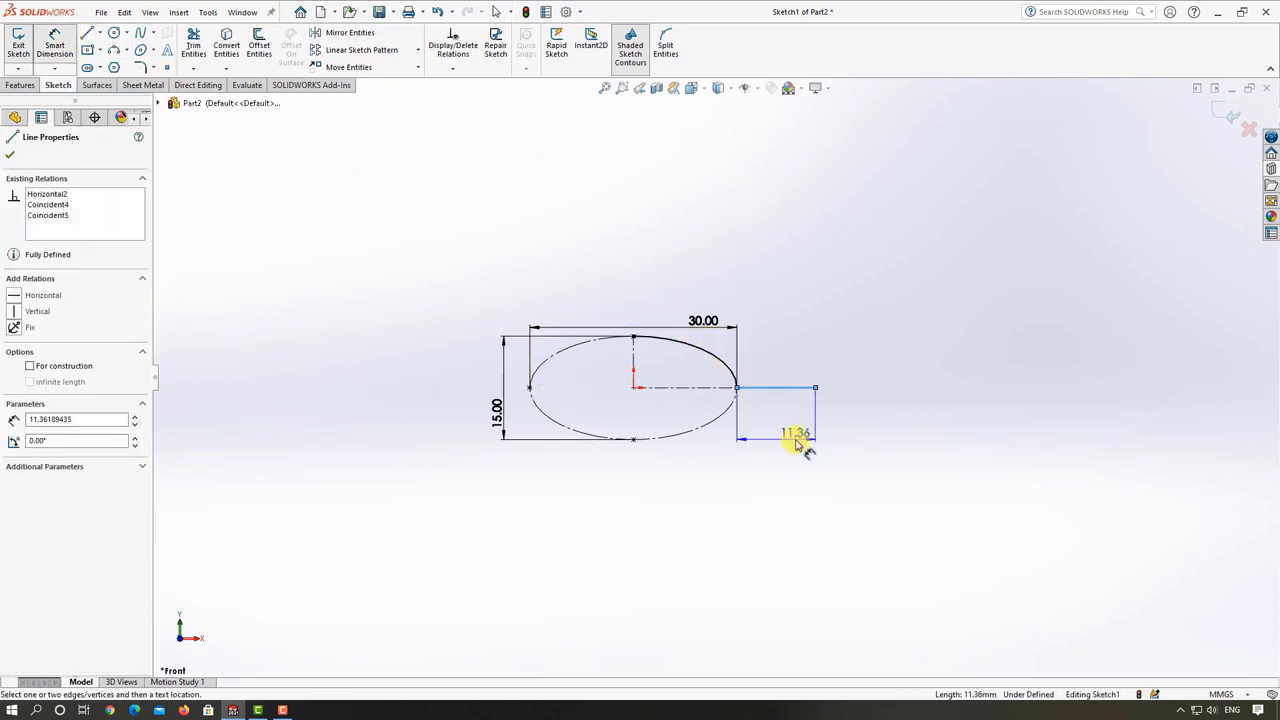
{"action": "left_click", "coordinate": [800, 440]}
{"action": "type", "text": "10"}
{"action": "key", "text": "Return"}
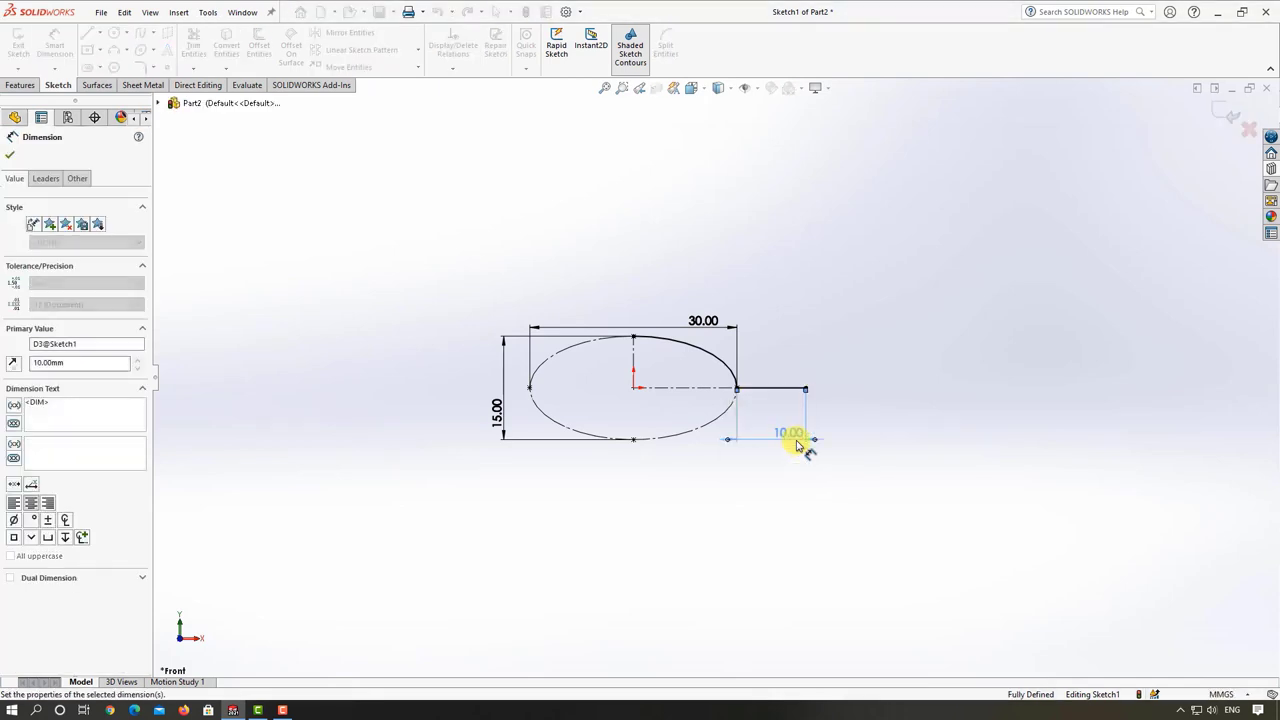
{"action": "key", "text": "Escape"}
- Add a vertical line rising from its end, dimensioned 20 mm
{"action": "left_click", "coordinate": [87, 32]}
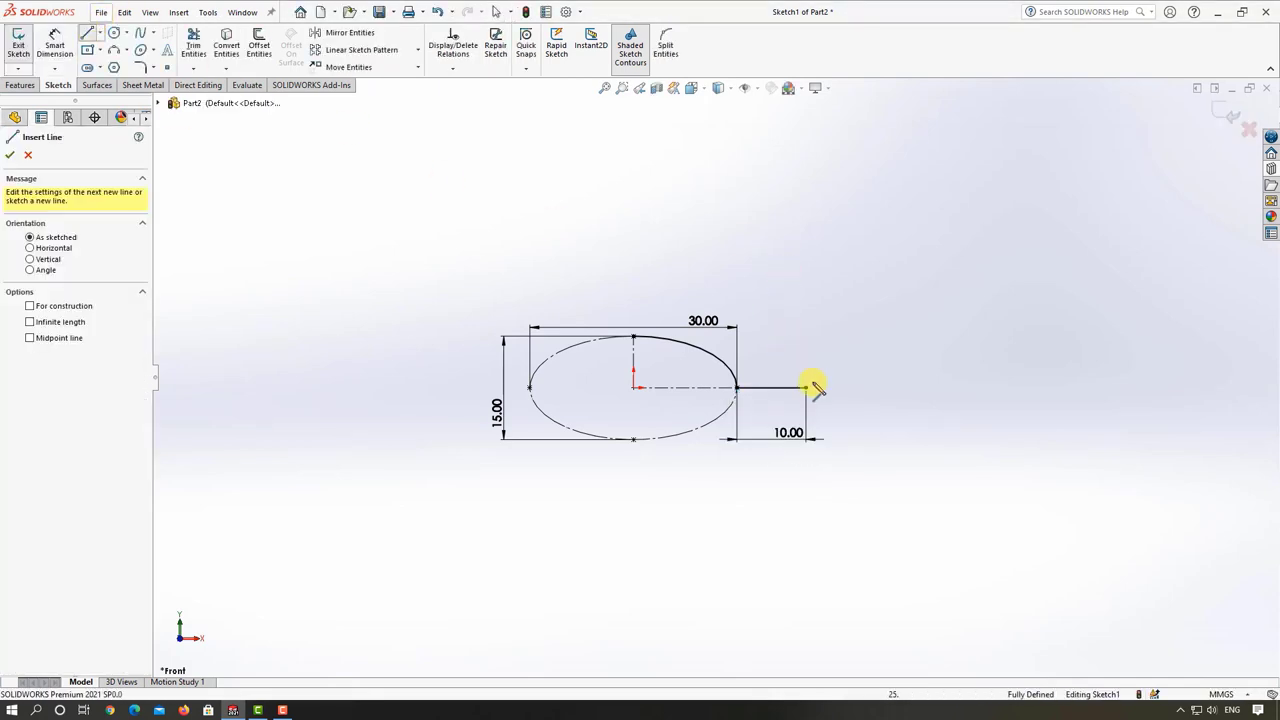
{"action": "left_click", "coordinate": [806, 387]}
{"action": "key", "text": "Escape"}
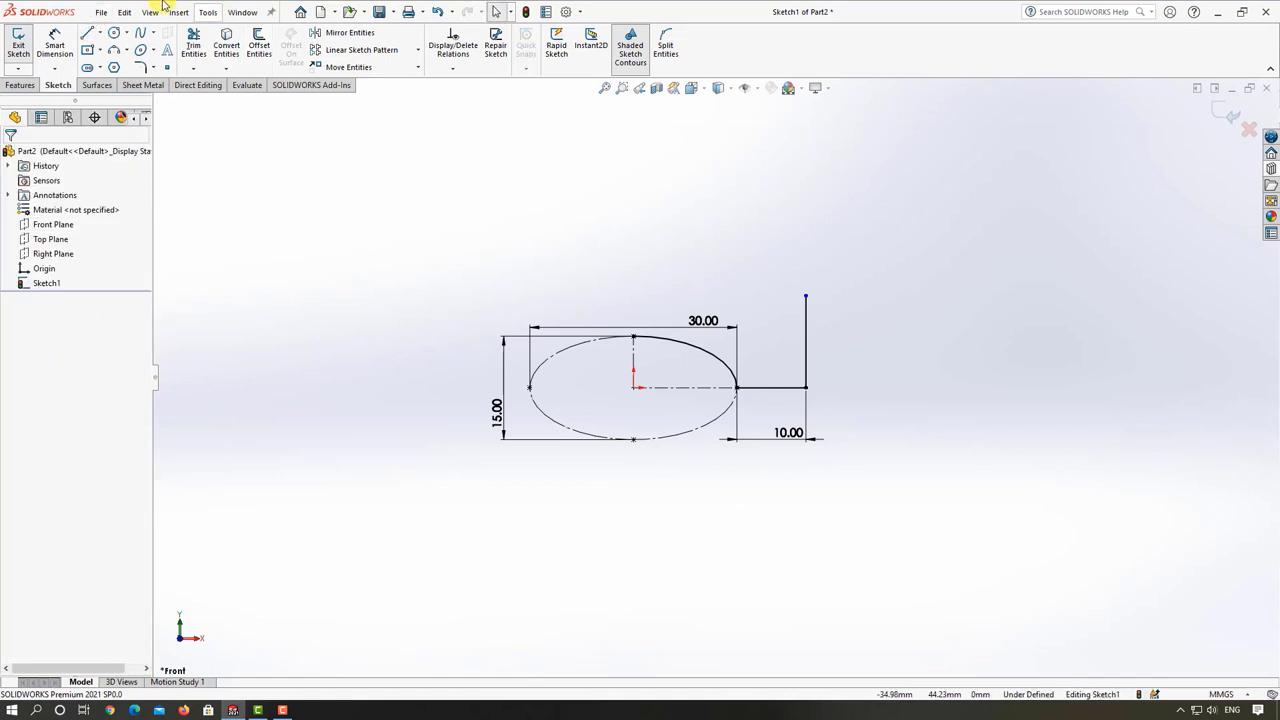
{"action": "left_click", "coordinate": [810, 338]}
{"action": "left_click", "coordinate": [890, 338]}
{"action": "type", "text": "20"}
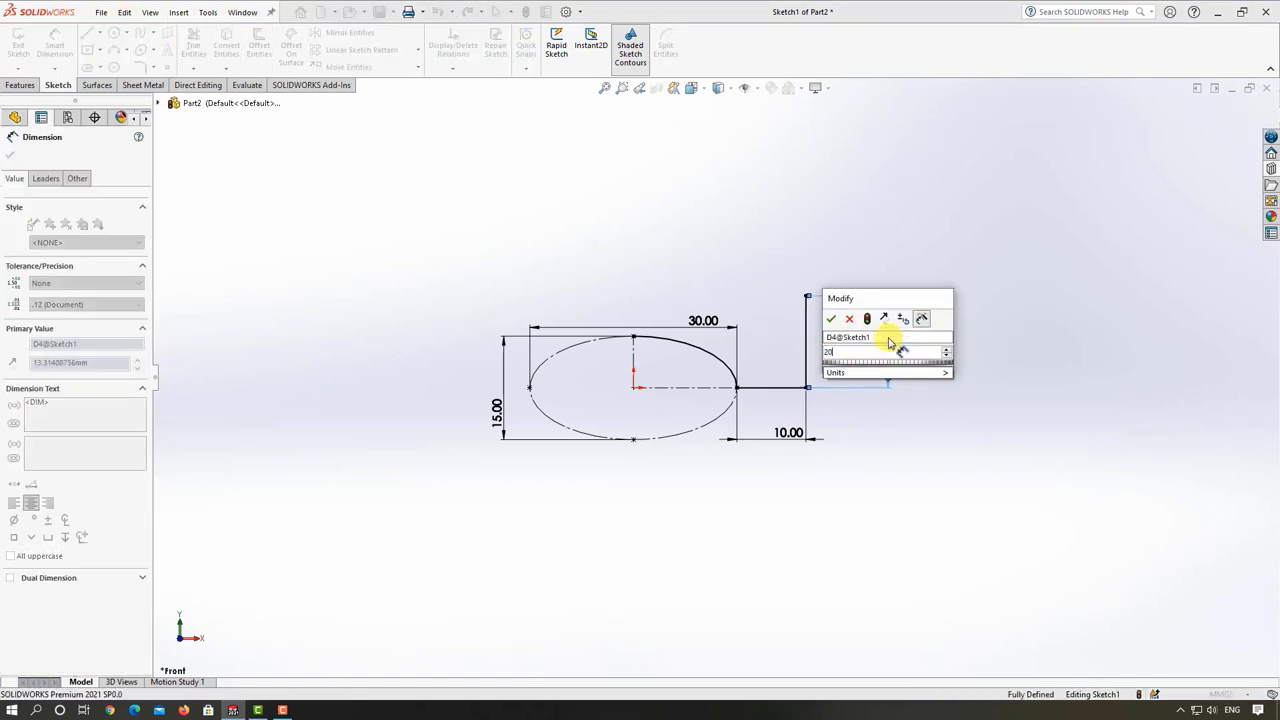
{"action": "key", "text": "Return"}
{"action": "key", "text": "Escape"}
{"action": "key", "text": "Escape"}
{"action": "scroll", "coordinate": [814, 294], "scroll_direction": "up", "scroll_amount": 3}
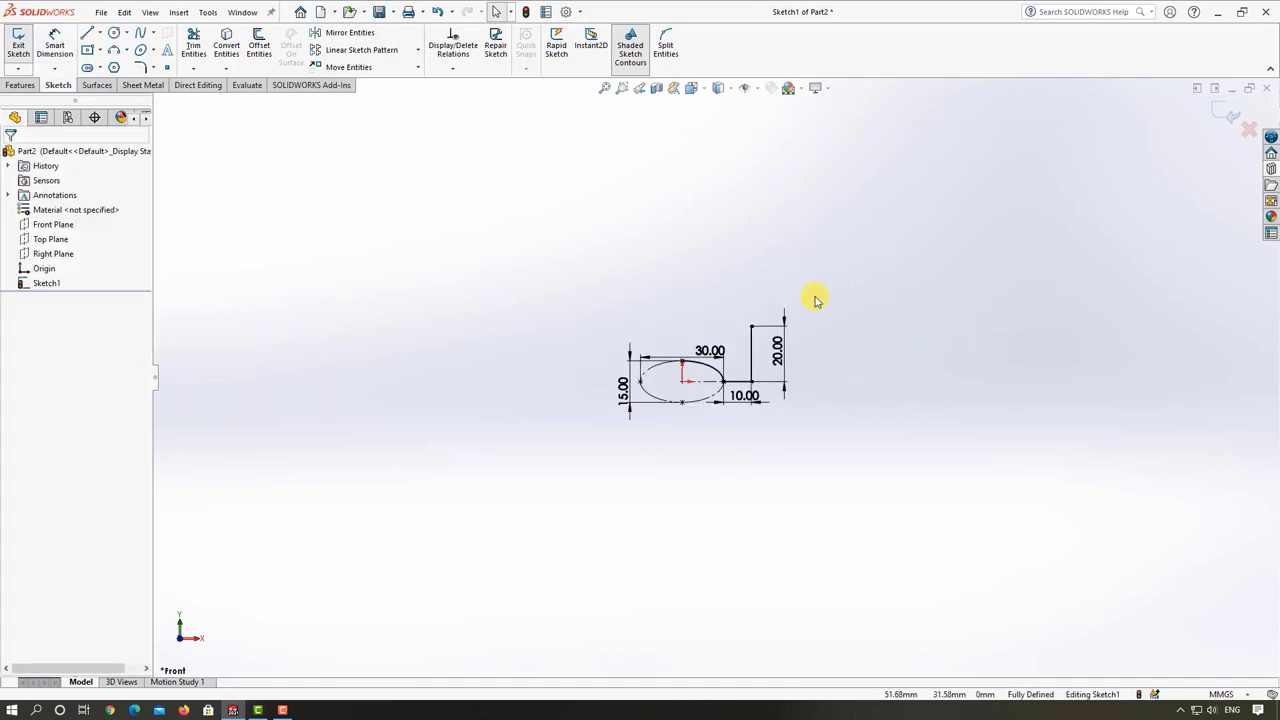
{"action": "scroll", "coordinate": [735, 355], "scroll_direction": "up", "scroll_amount": 1}
- Draw a three-point arc rising from the vertical line's top
{"action": "left_click", "coordinate": [129, 52]}
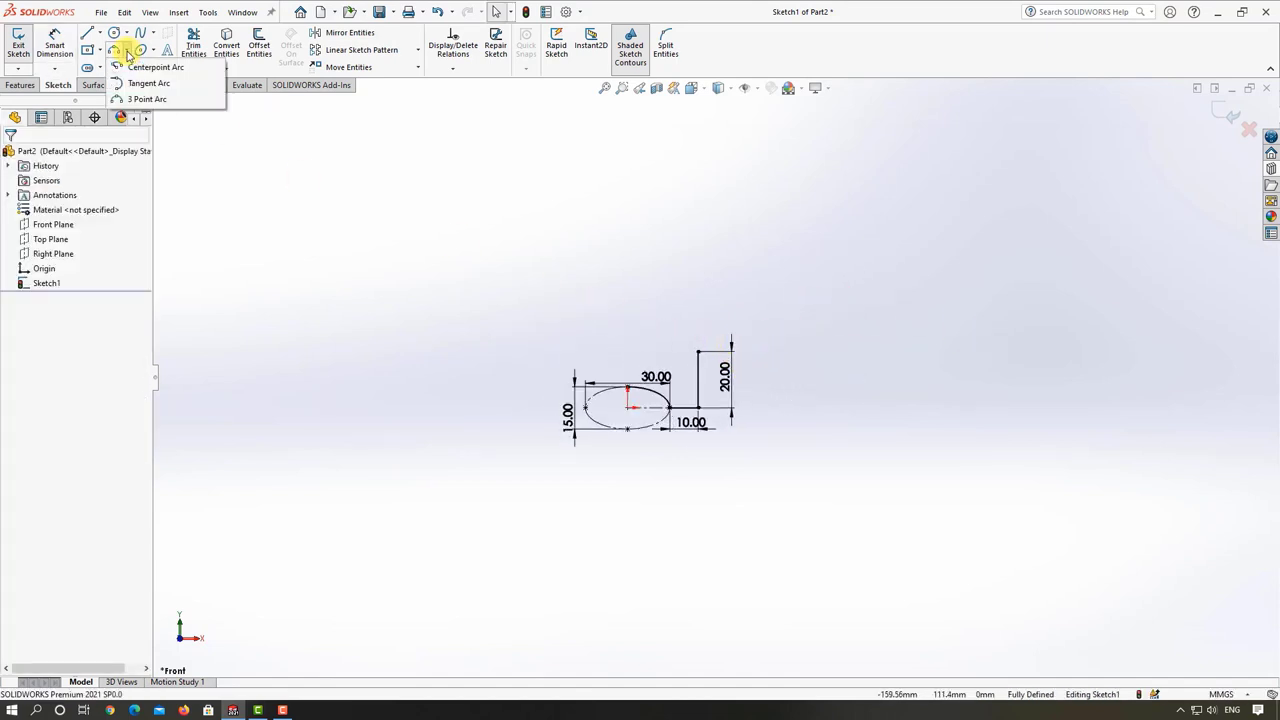
{"action": "left_click", "coordinate": [145, 98]}
{"action": "scroll", "coordinate": [705, 370], "scroll_direction": "down", "scroll_amount": 1}
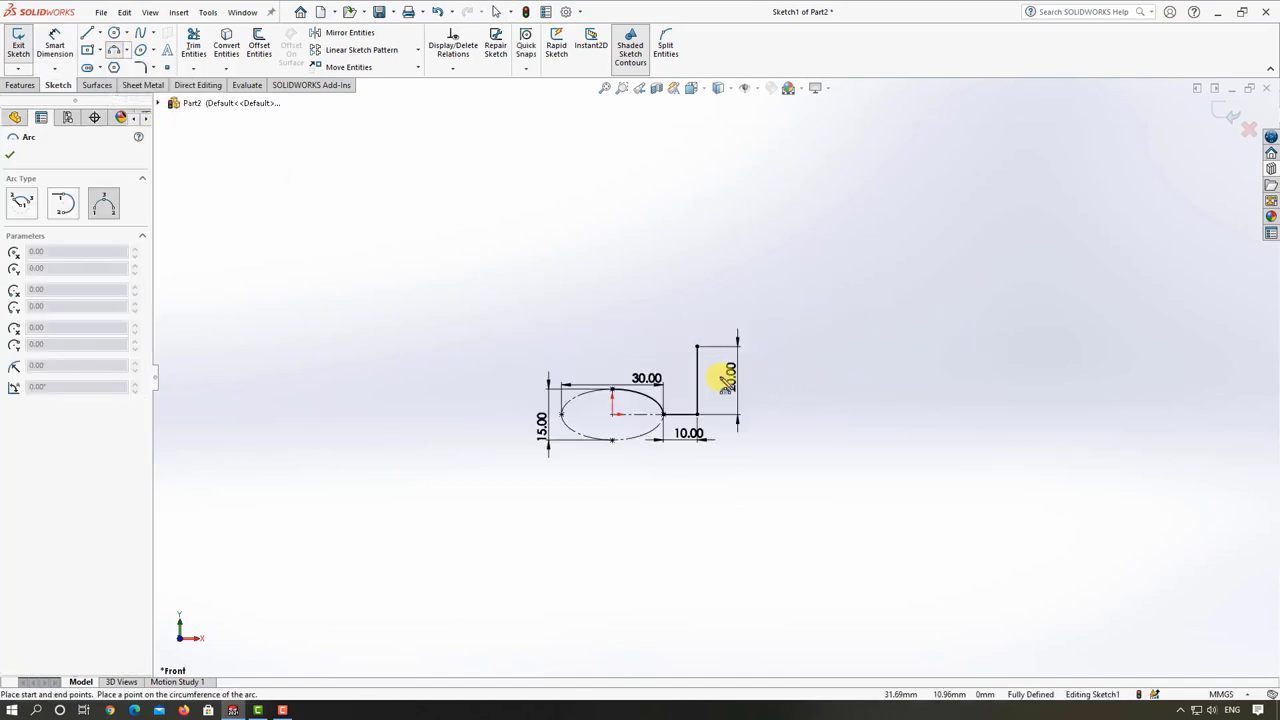
{"action": "left_click", "coordinate": [697, 347]}
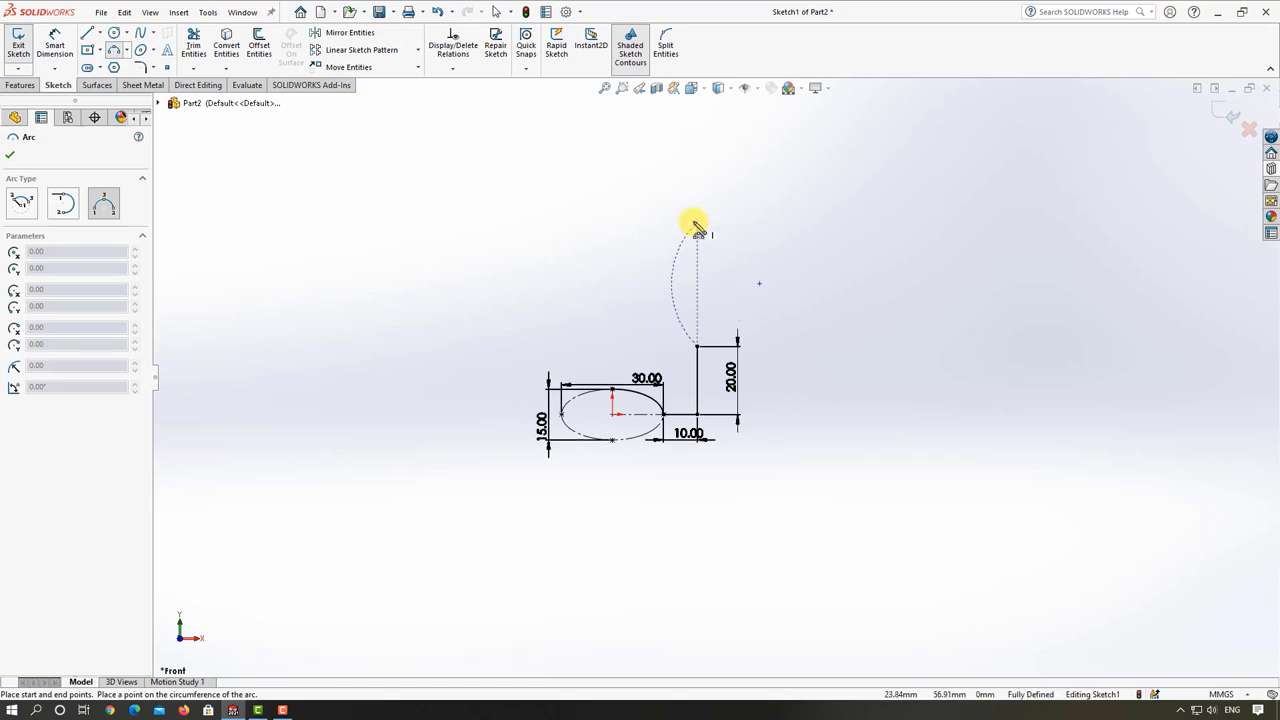
{"action": "left_click", "coordinate": [697, 222]}
{"action": "left_click", "coordinate": [674, 266]}
{"action": "key", "text": "Escape"}
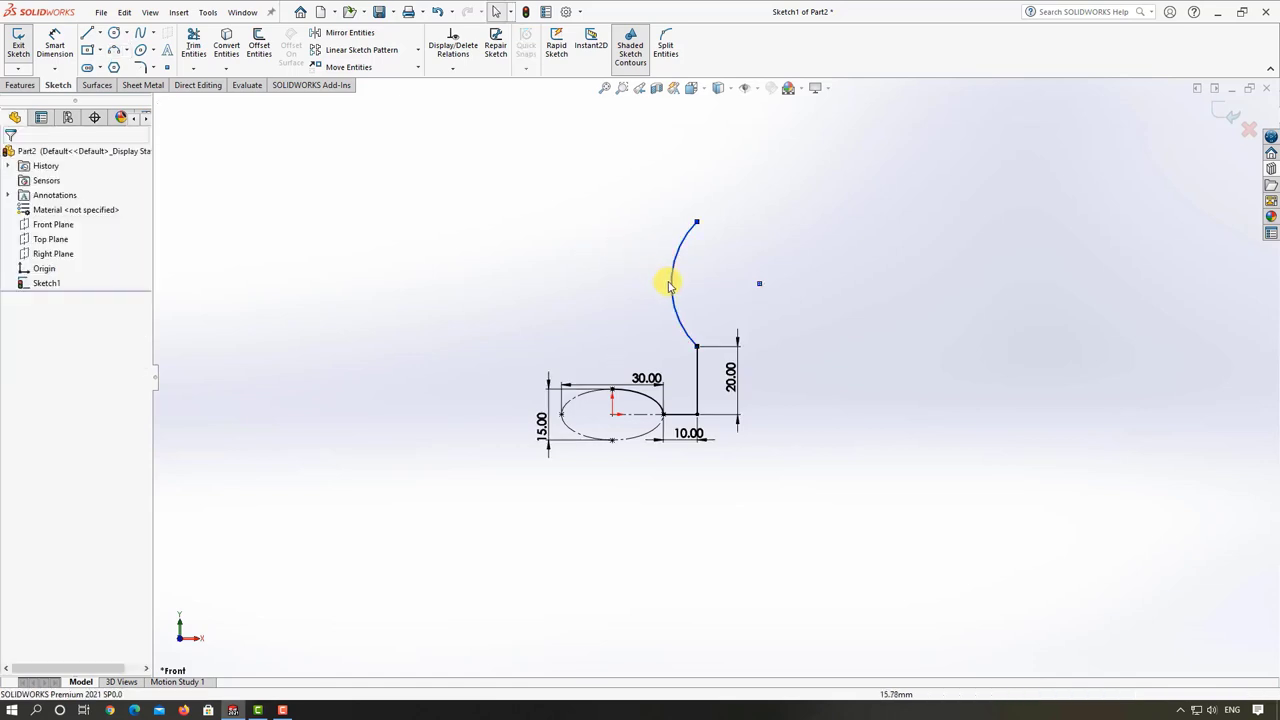
{"action": "middle_click_drag", "start_coordinate": [684, 240], "coordinate": [697, 286], "text": "ctrl"}
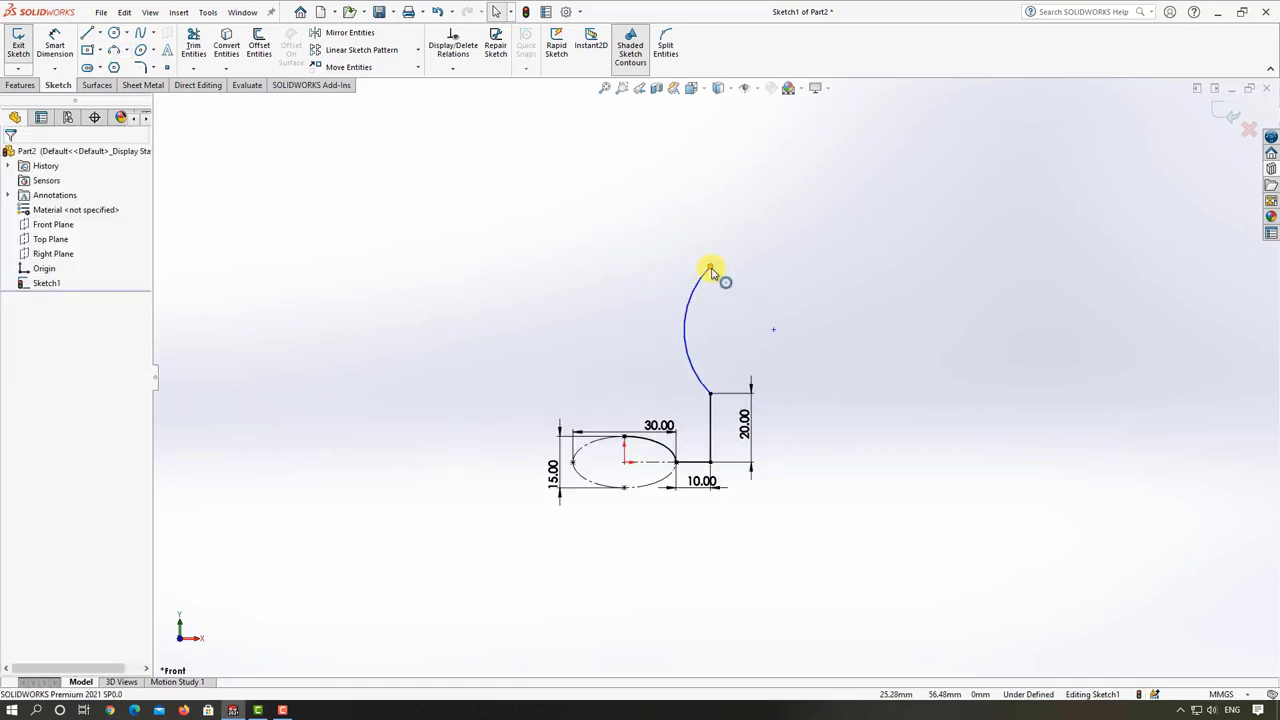
{"action": "left_click", "coordinate": [710, 266]}
{"action": "left_click", "coordinate": [711, 394], "text": "ctrl"}
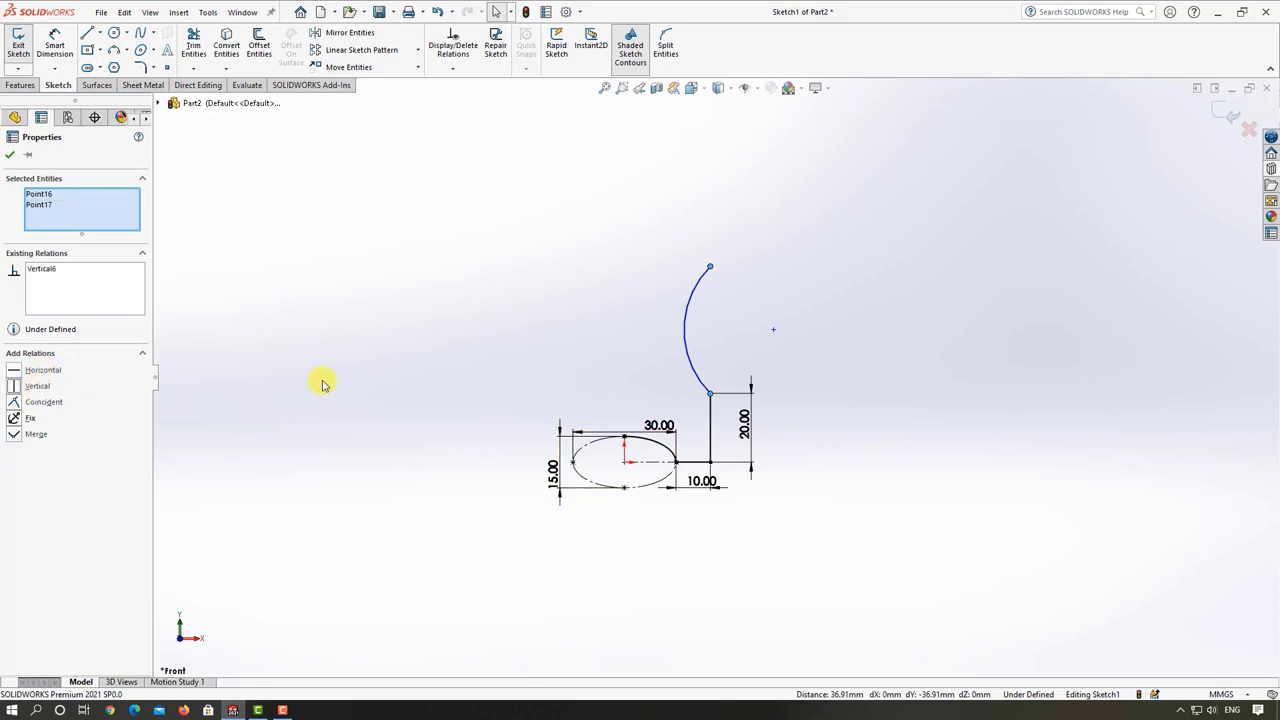
{"action": "left_click", "coordinate": [560, 296]}
- Dimension the arc's radius to 100 mm
{"action": "left_click", "coordinate": [50, 40]}
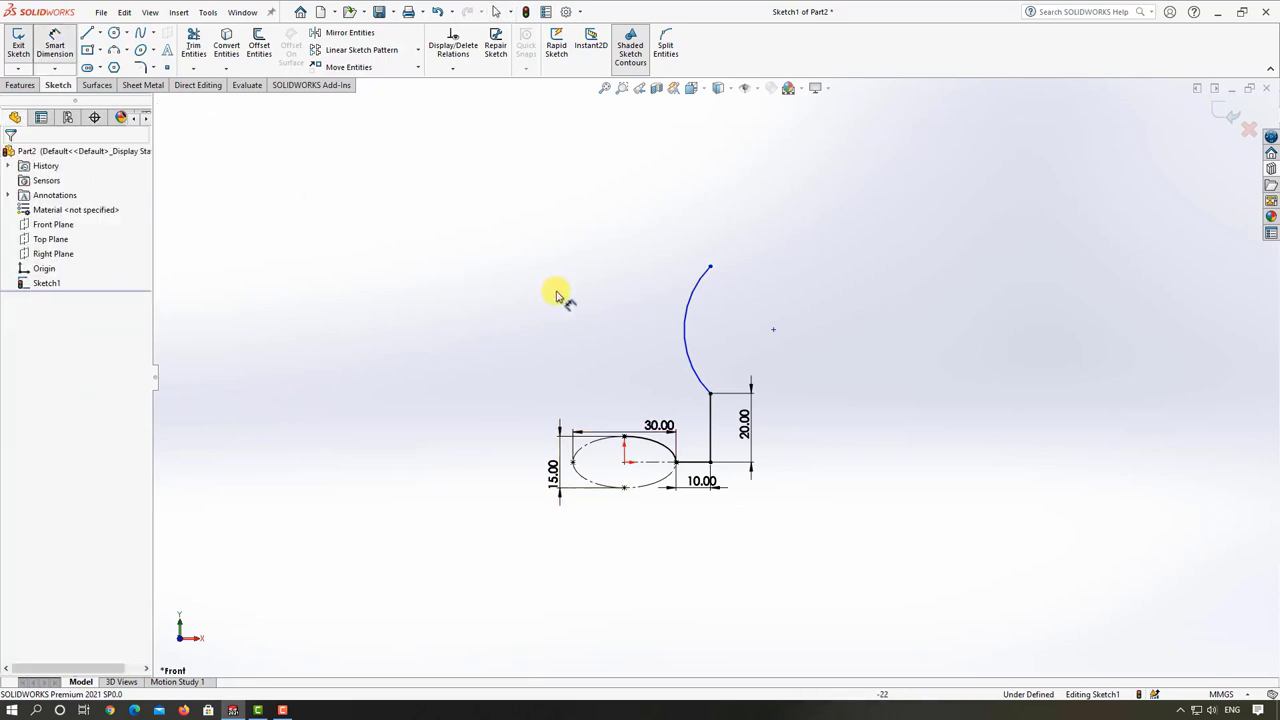
{"action": "left_click", "coordinate": [690, 310]}
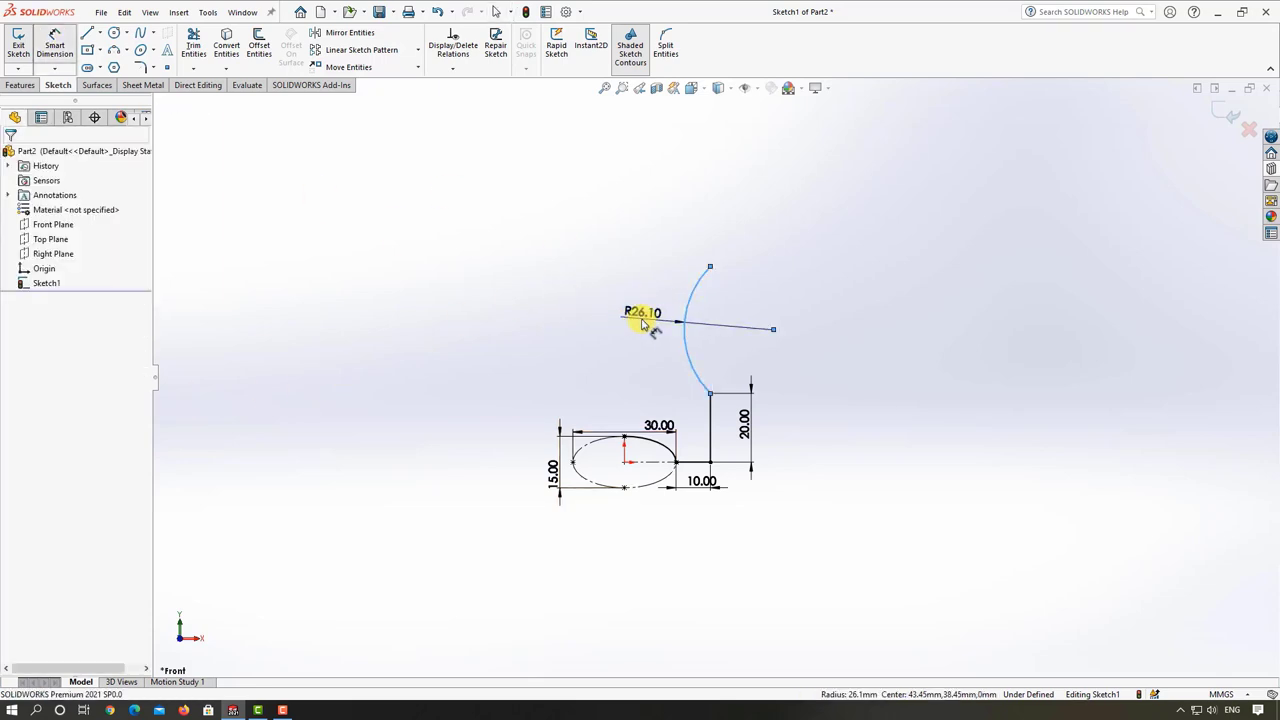
{"action": "left_click", "coordinate": [640, 320]}
{"action": "type", "text": "100"}
{"action": "key", "text": "Return"}
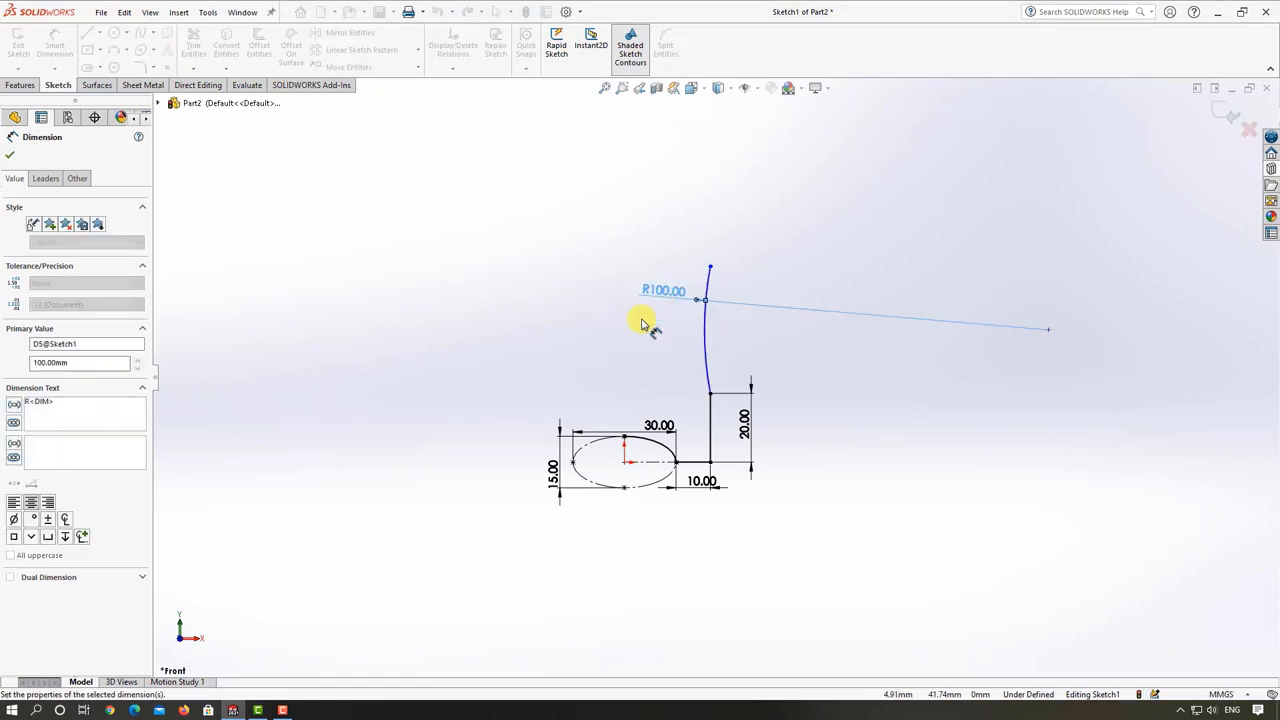
{"action": "key", "text": "Escape"}
{"action": "scroll", "coordinate": [680, 314], "scroll_direction": "down", "scroll_amount": 2}
{"action": "scroll", "coordinate": [672, 313], "scroll_direction": "up", "scroll_amount": 1}
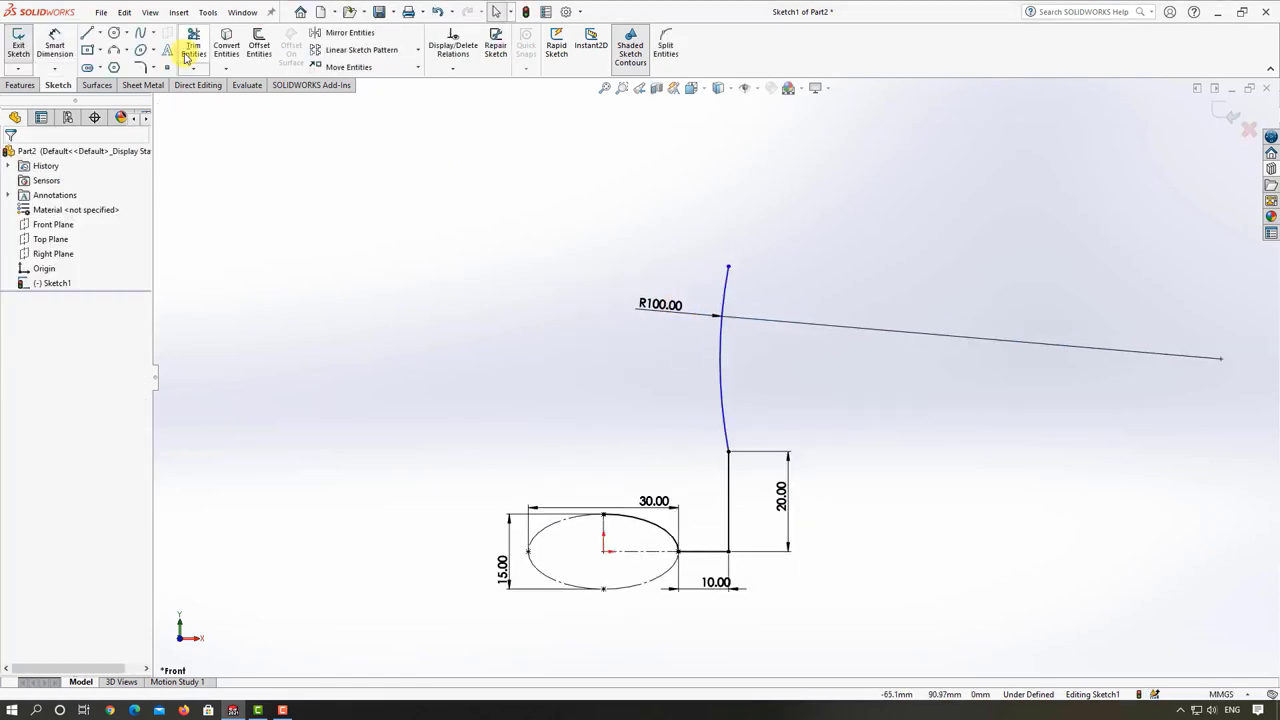
- Set the vertical distance between the arc's endpoints to 40 mm
{"action": "left_click", "coordinate": [55, 45]}
{"action": "left_click", "coordinate": [729, 267]}
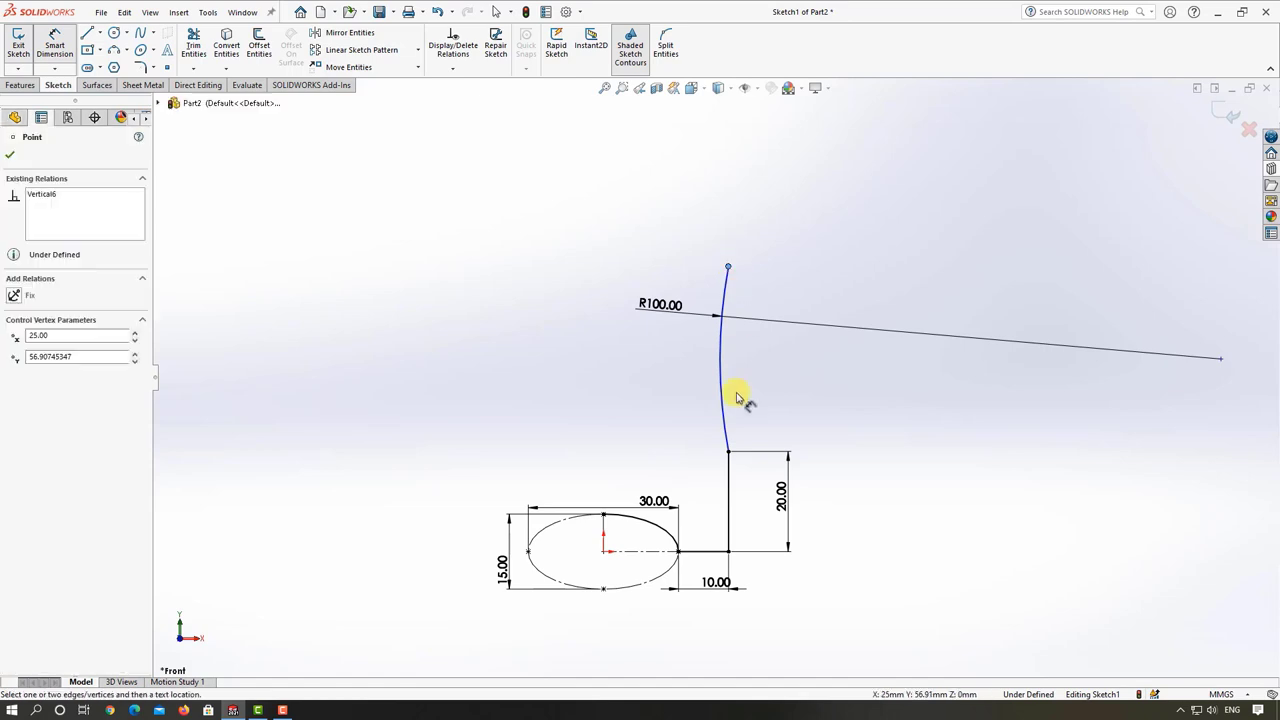
{"action": "left_click", "coordinate": [729, 452]}
{"action": "left_click", "coordinate": [660, 414]}
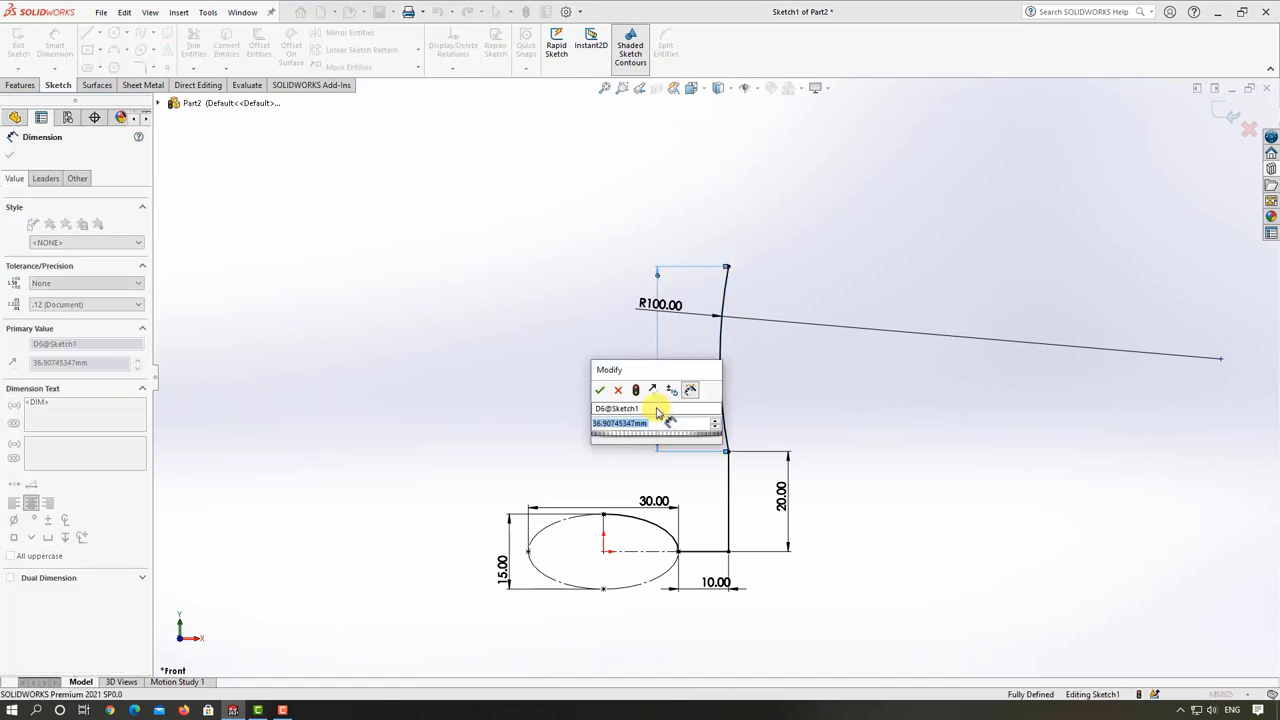
{"action": "type", "text": "40"}
{"action": "key", "text": "Return"}
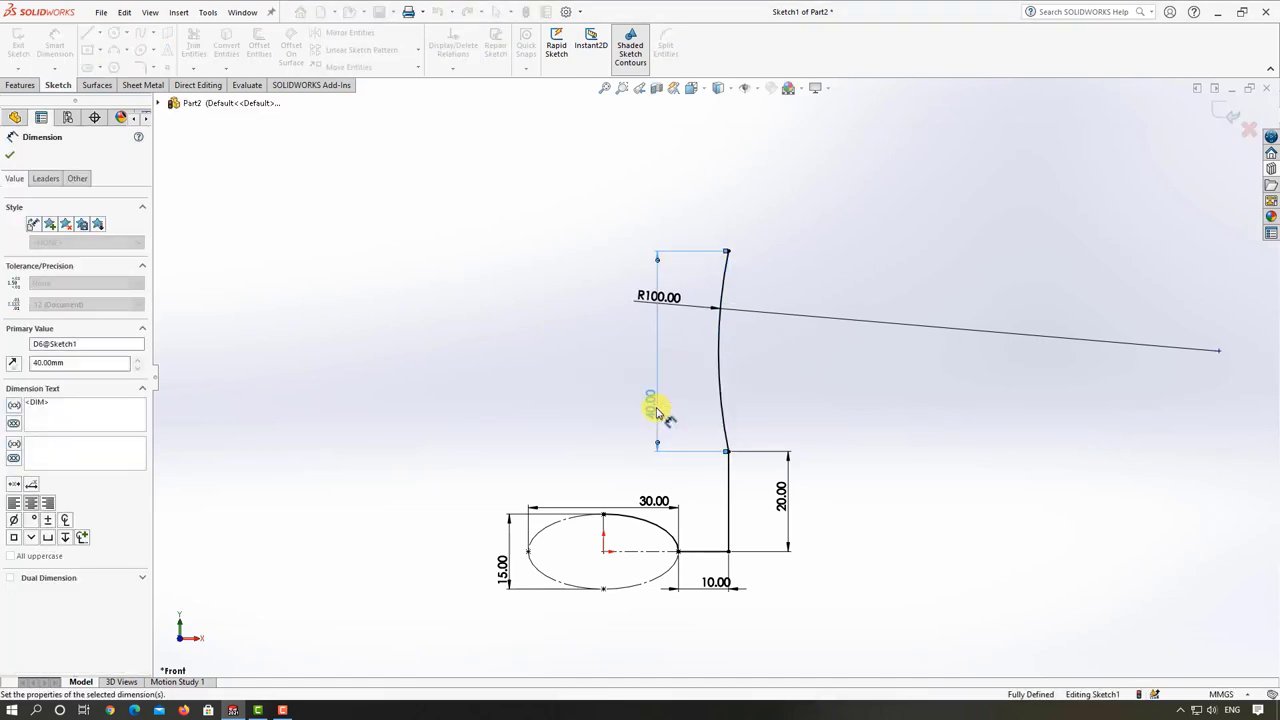
{"action": "key", "text": "Escape"}
{"action": "scroll", "coordinate": [613, 381], "scroll_direction": "up", "scroll_amount": 1}
{"action": "scroll", "coordinate": [640, 371], "scroll_direction": "up", "scroll_amount": 1}
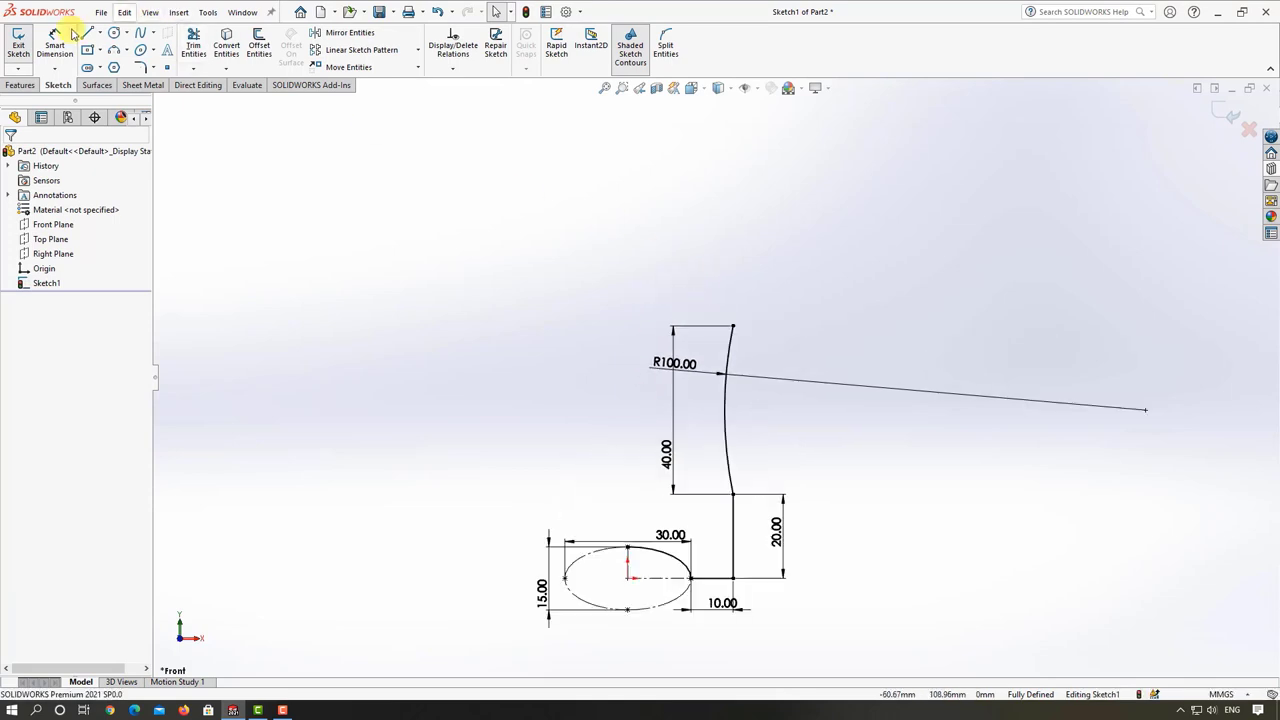
- Draw a vertical line up from the arc's top, a slanted shoulder line and a short vertical neck
{"action": "key", "text": "l"}
{"action": "left_click", "coordinate": [733, 326]}
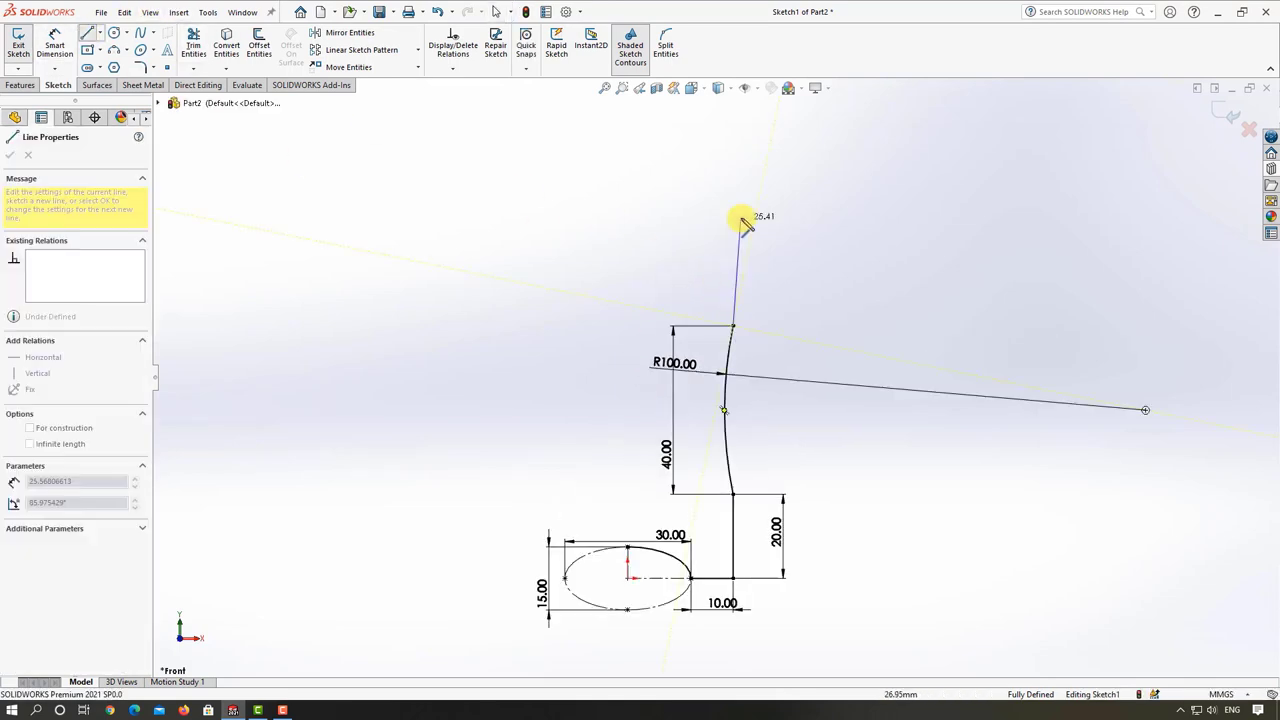
{"action": "scroll", "coordinate": [737, 190], "scroll_direction": "down", "scroll_amount": 1}
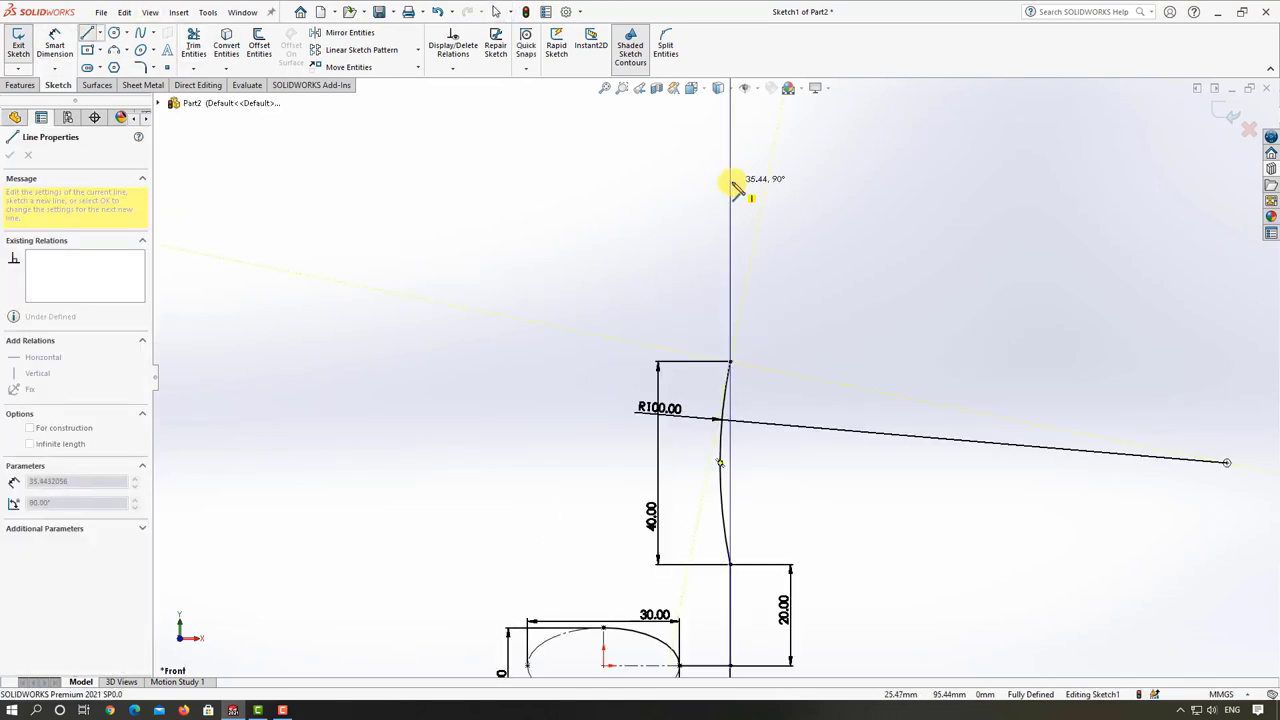
{"action": "left_click", "coordinate": [731, 180]}
{"action": "scroll", "coordinate": [729, 200], "scroll_direction": "up", "scroll_amount": 5}
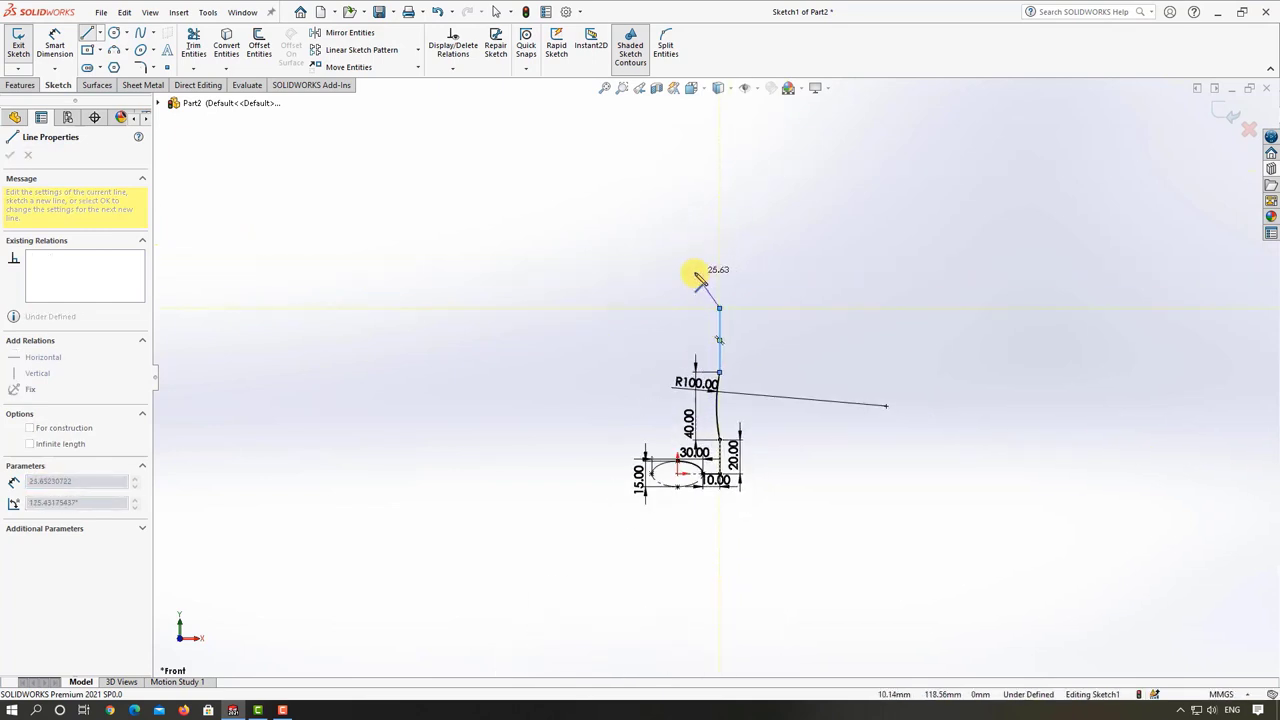
{"action": "left_click", "coordinate": [695, 272]}
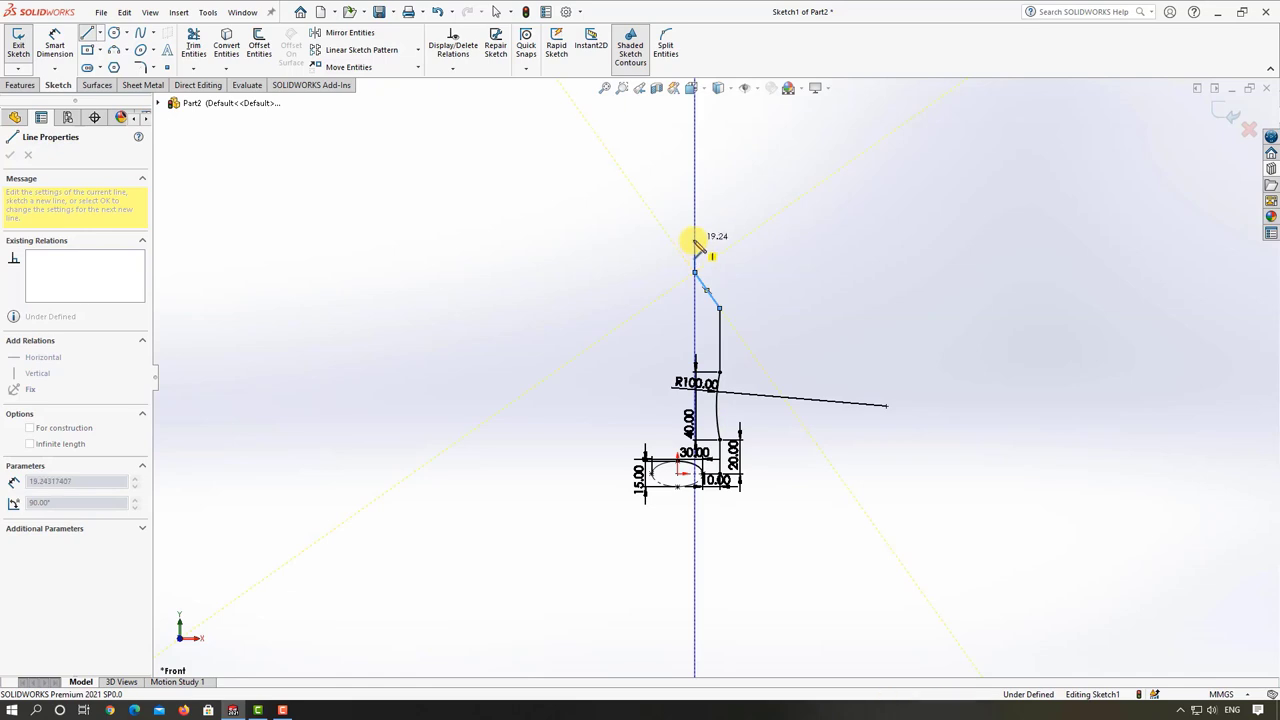
{"action": "left_click", "coordinate": [697, 243]}
{"action": "key", "text": "Escape"}
{"action": "scroll", "coordinate": [729, 294], "scroll_direction": "up", "scroll_amount": 1}
{"action": "scroll", "coordinate": [732, 315], "scroll_direction": "up", "scroll_amount": 1}
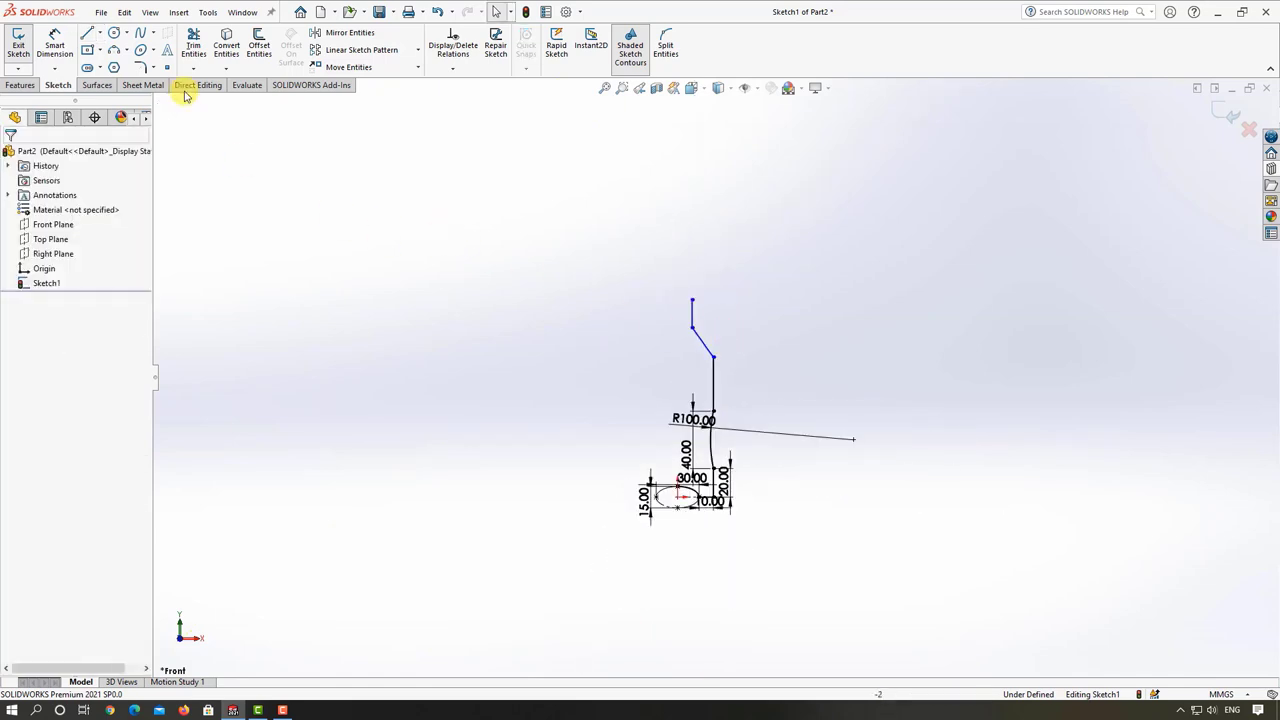
{"action": "left_click", "coordinate": [55, 45]}
- Dimension the neck line 15 mm and the shoulder angle 140°
{"action": "scroll", "coordinate": [722, 325], "scroll_direction": "down", "scroll_amount": 2}
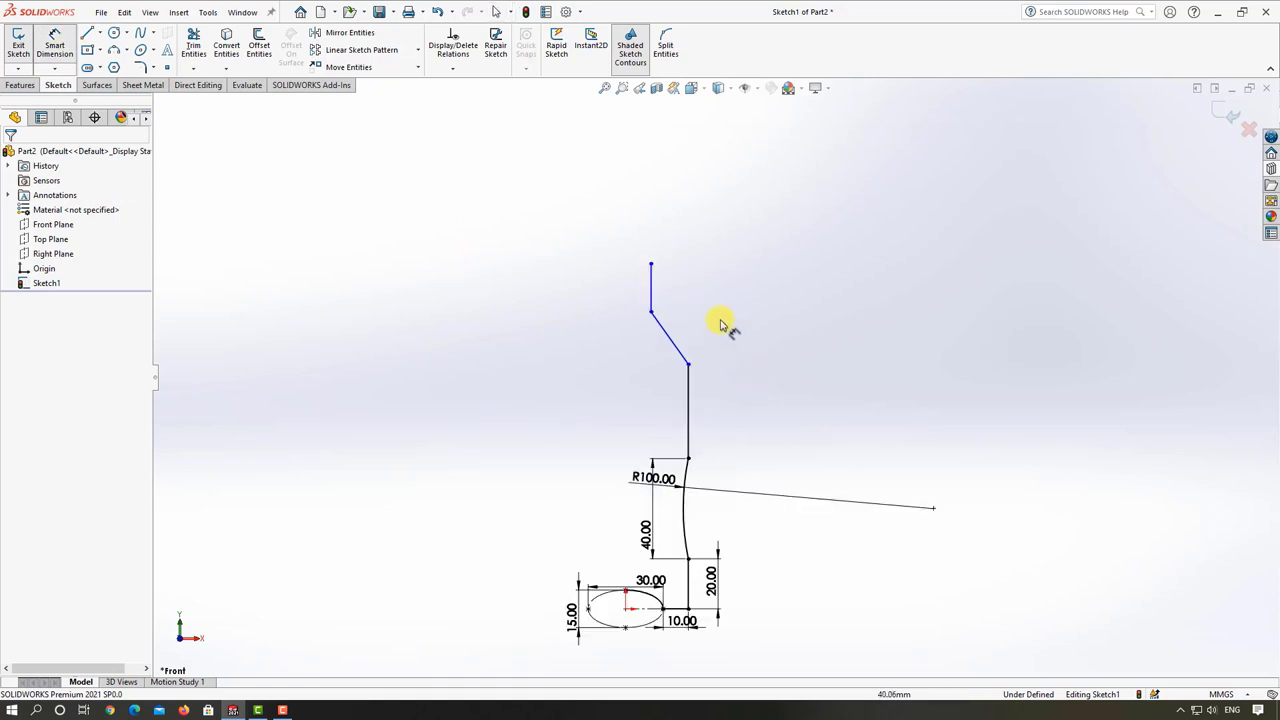
{"action": "left_click", "coordinate": [671, 289]}
{"action": "left_click", "coordinate": [697, 290]}
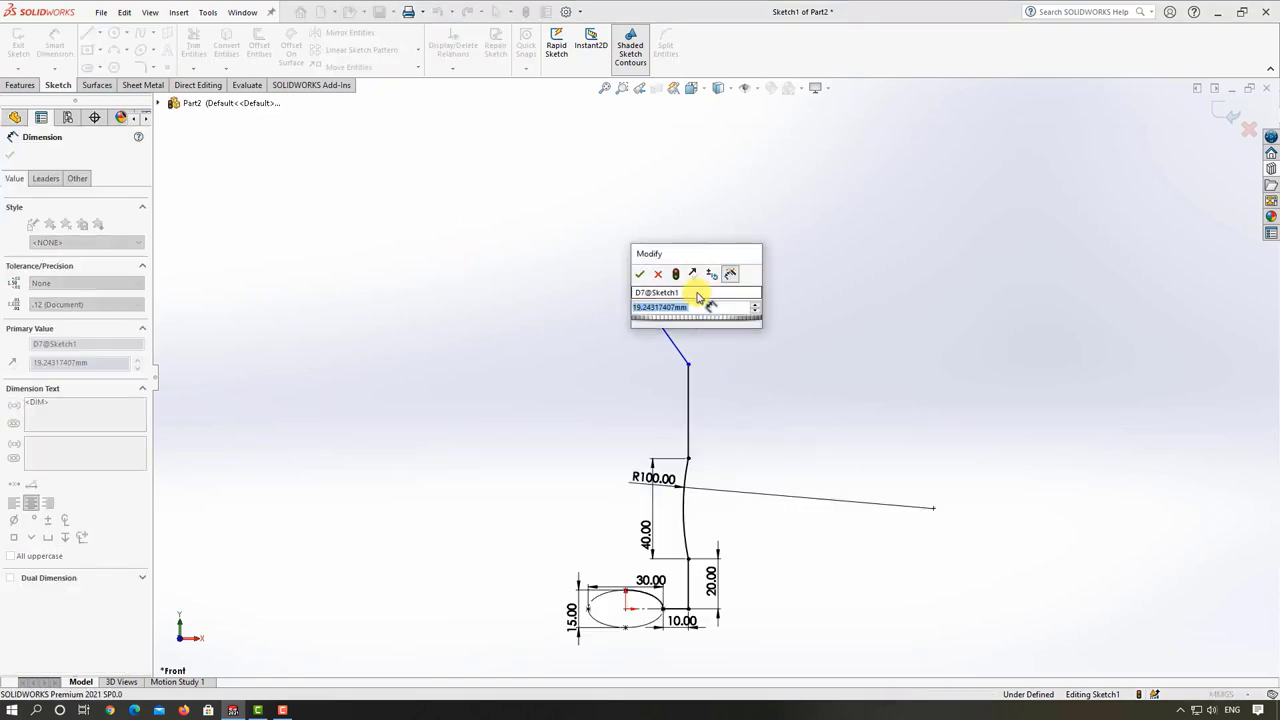
{"action": "type", "text": "15"}
{"action": "key", "text": "Return"}
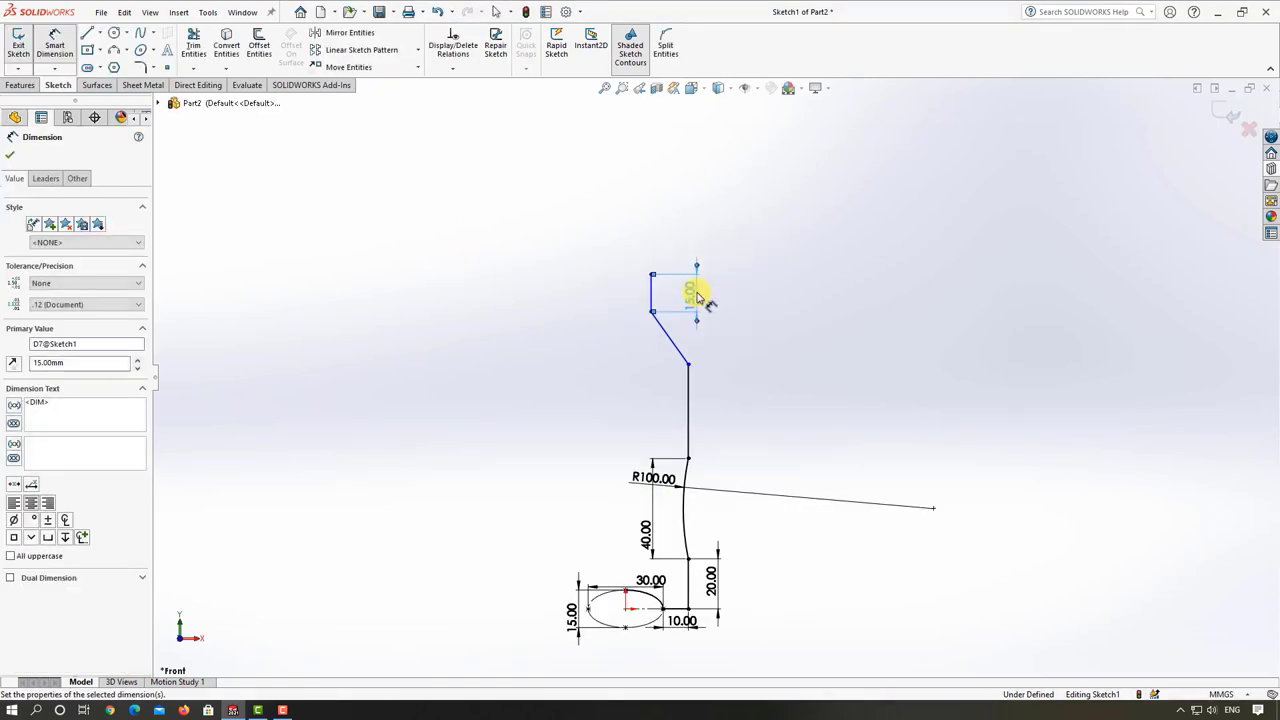
{"action": "key", "text": "Escape"}
{"action": "scroll", "coordinate": [687, 349], "scroll_direction": "down", "scroll_amount": 1}
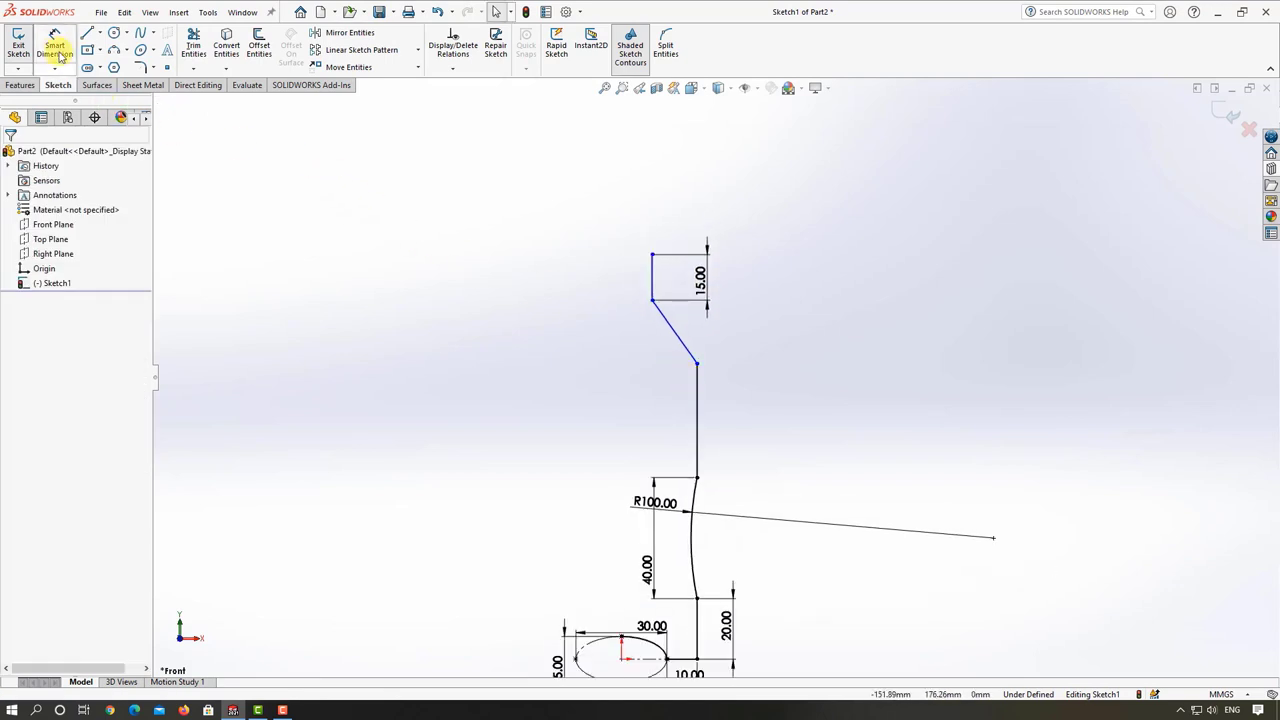
{"action": "left_click", "coordinate": [55, 45]}
{"action": "left_click", "coordinate": [679, 345]}
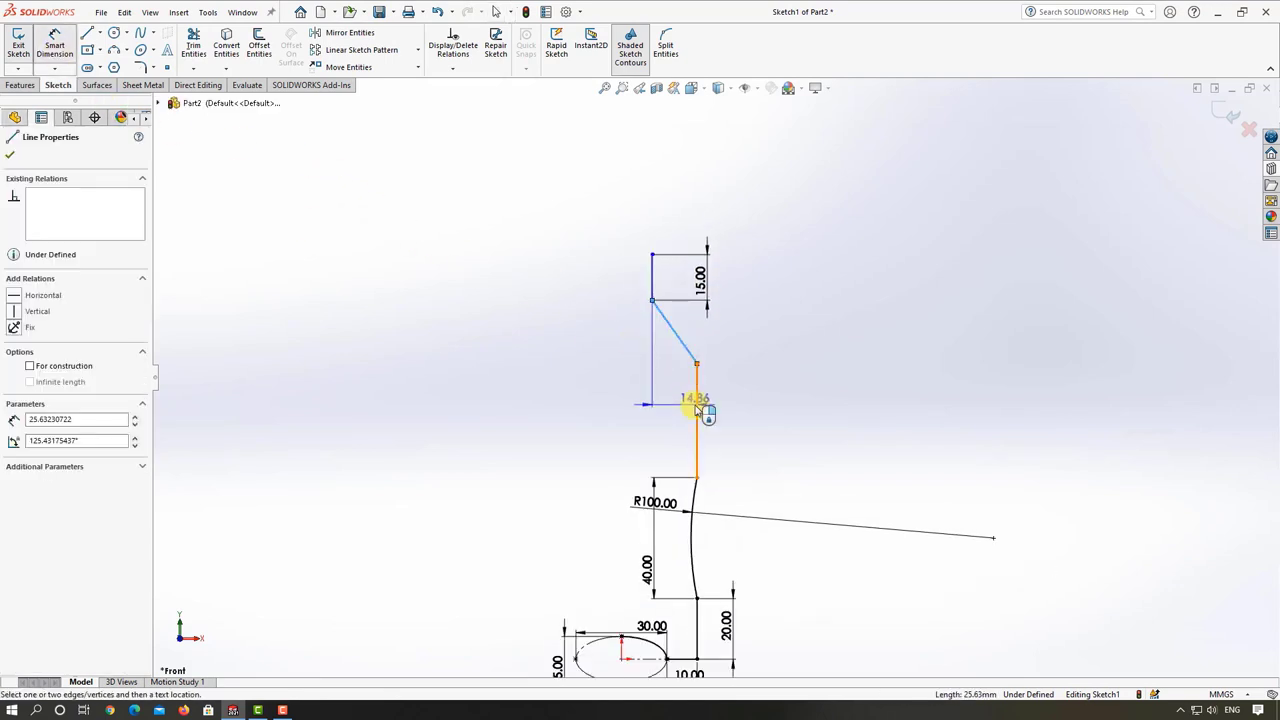
{"action": "left_click", "coordinate": [697, 402]}
{"action": "left_click", "coordinate": [690, 410]}
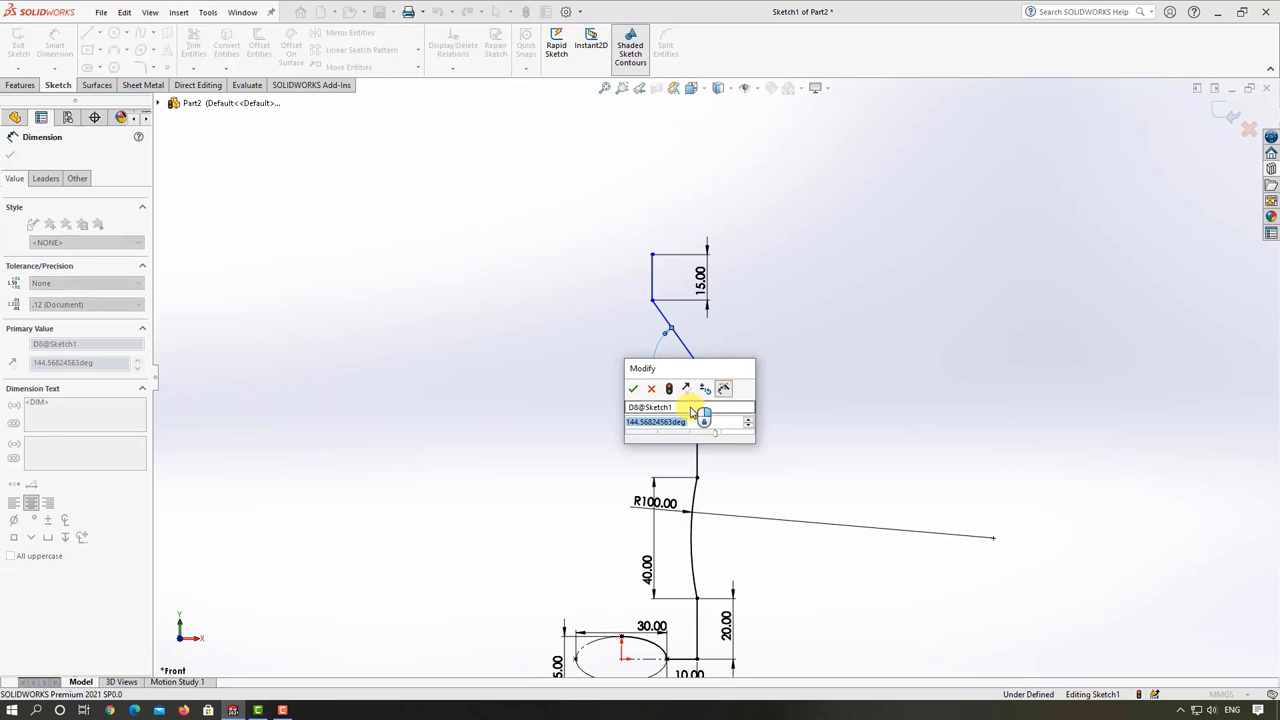
{"action": "type", "text": "140"}
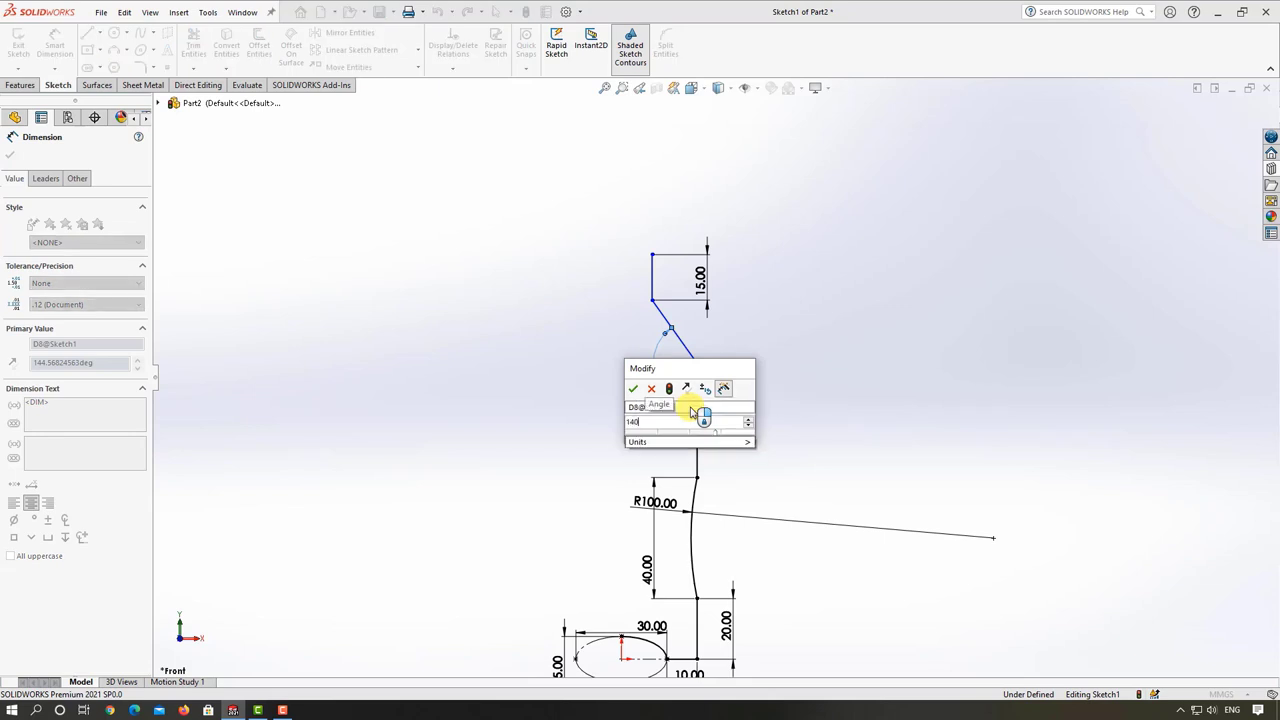
{"action": "key", "text": "Return"}
{"action": "key", "text": "Escape"}
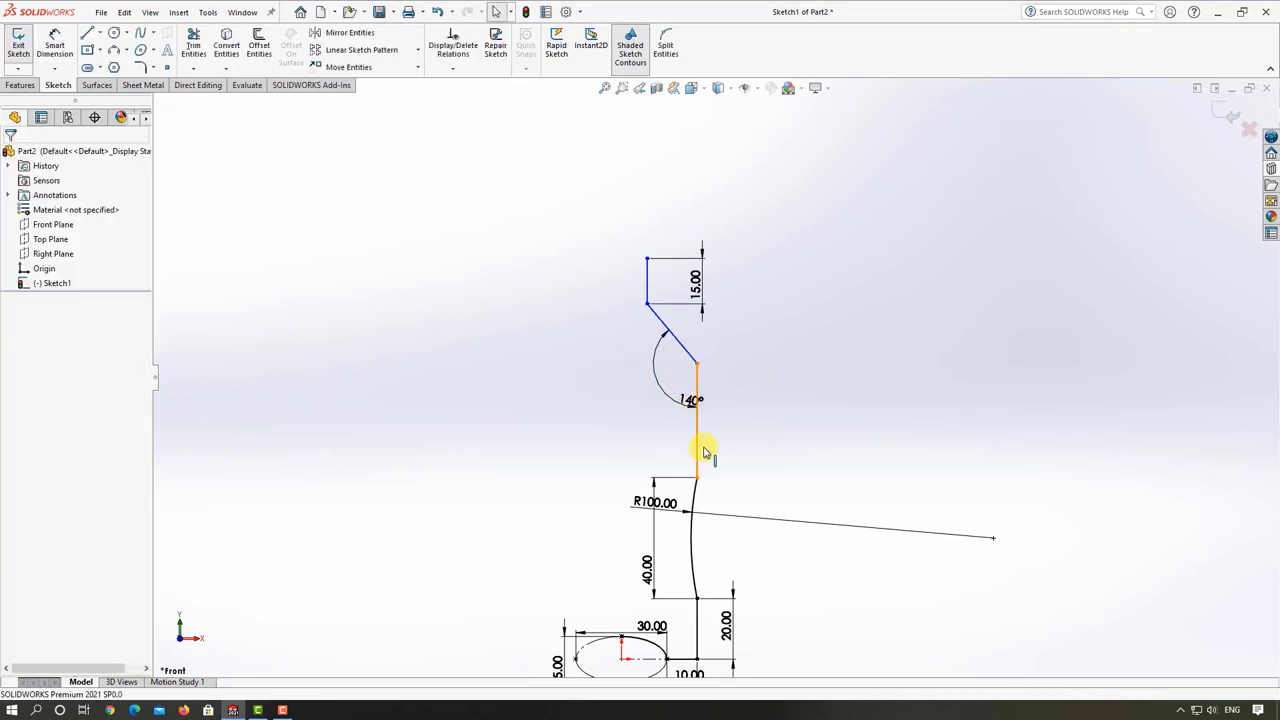
- Add the 10 mm offset from the origin and the 150 mm overall height
{"action": "scroll", "coordinate": [712, 380], "scroll_direction": "up", "scroll_amount": 2}
{"action": "left_click", "coordinate": [55, 45]}
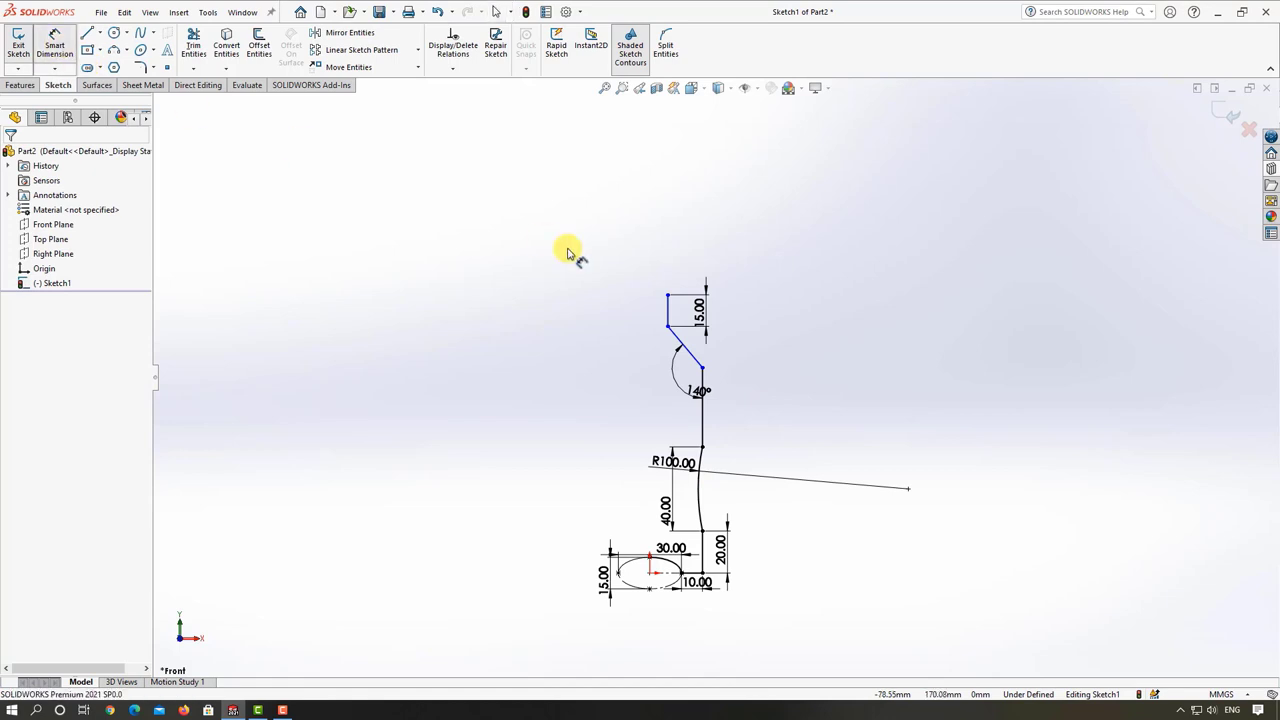
{"action": "left_click", "coordinate": [667, 296]}
{"action": "left_click", "coordinate": [650, 572]}
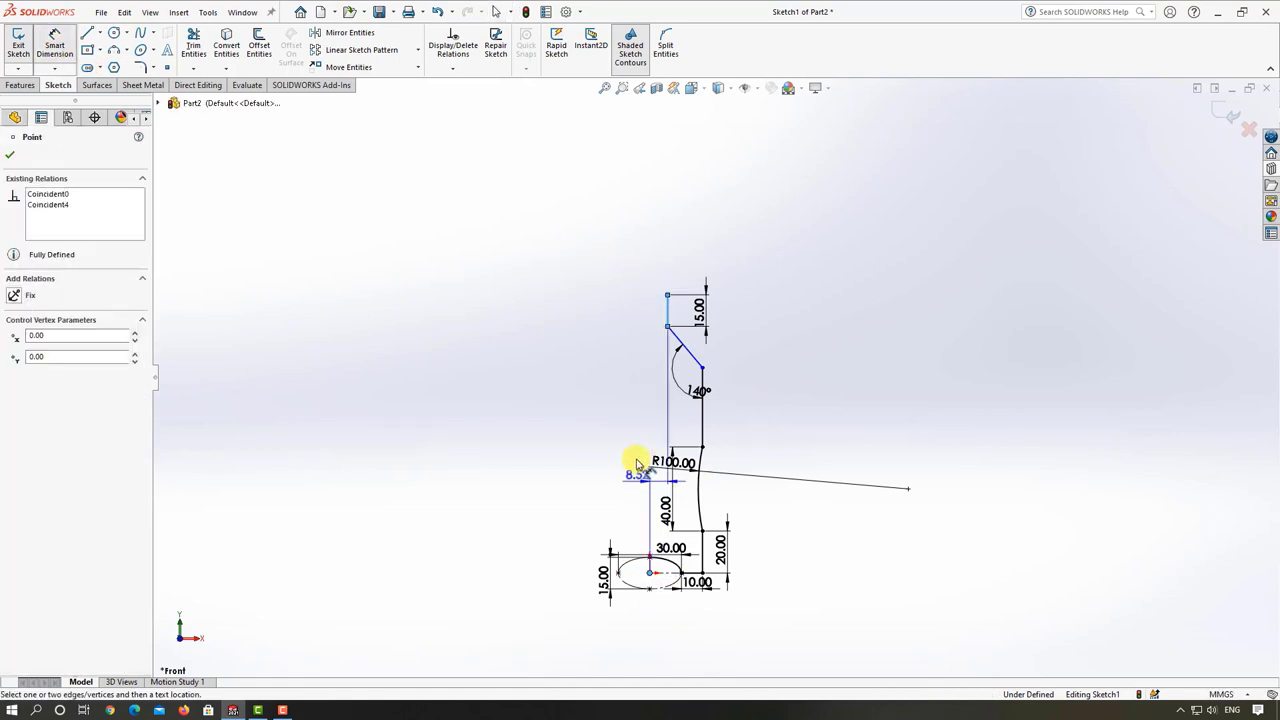
{"action": "left_click", "coordinate": [636, 464]}
{"action": "type", "text": "10"}
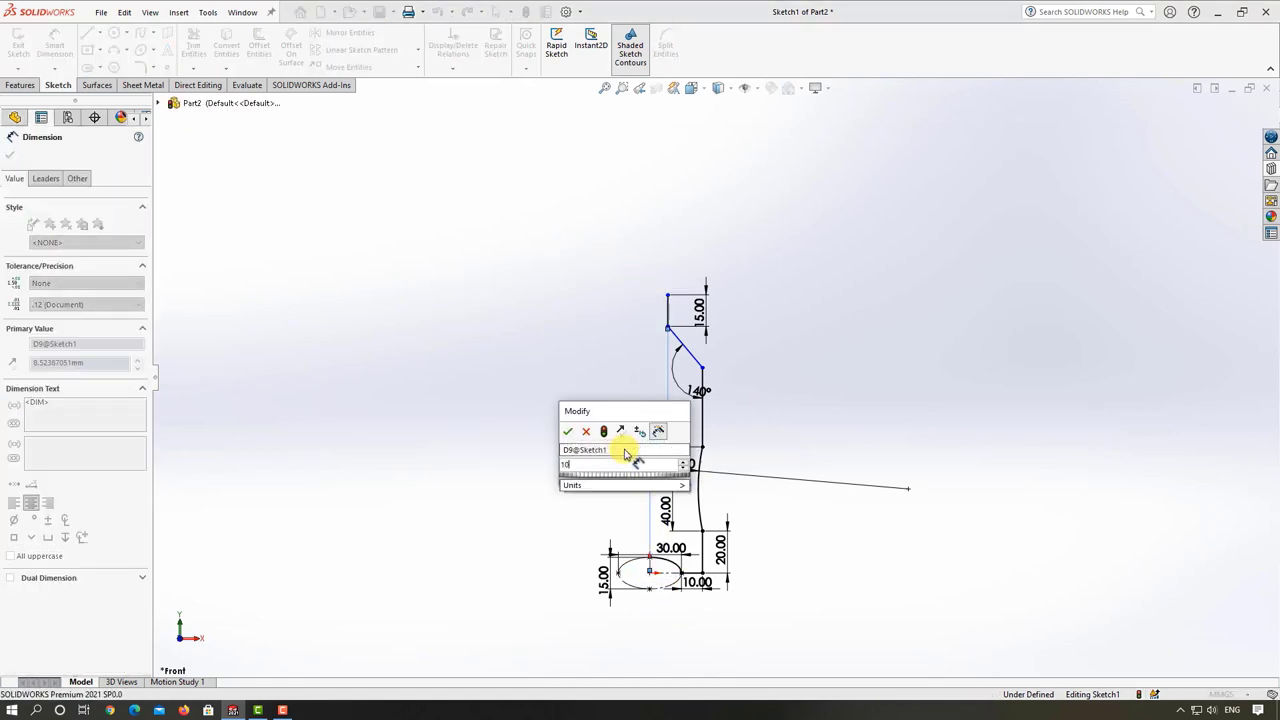
{"action": "key", "text": "Return"}
{"action": "key", "text": "Escape"}
{"action": "scroll", "coordinate": [783, 417], "scroll_direction": "up", "scroll_amount": 2}
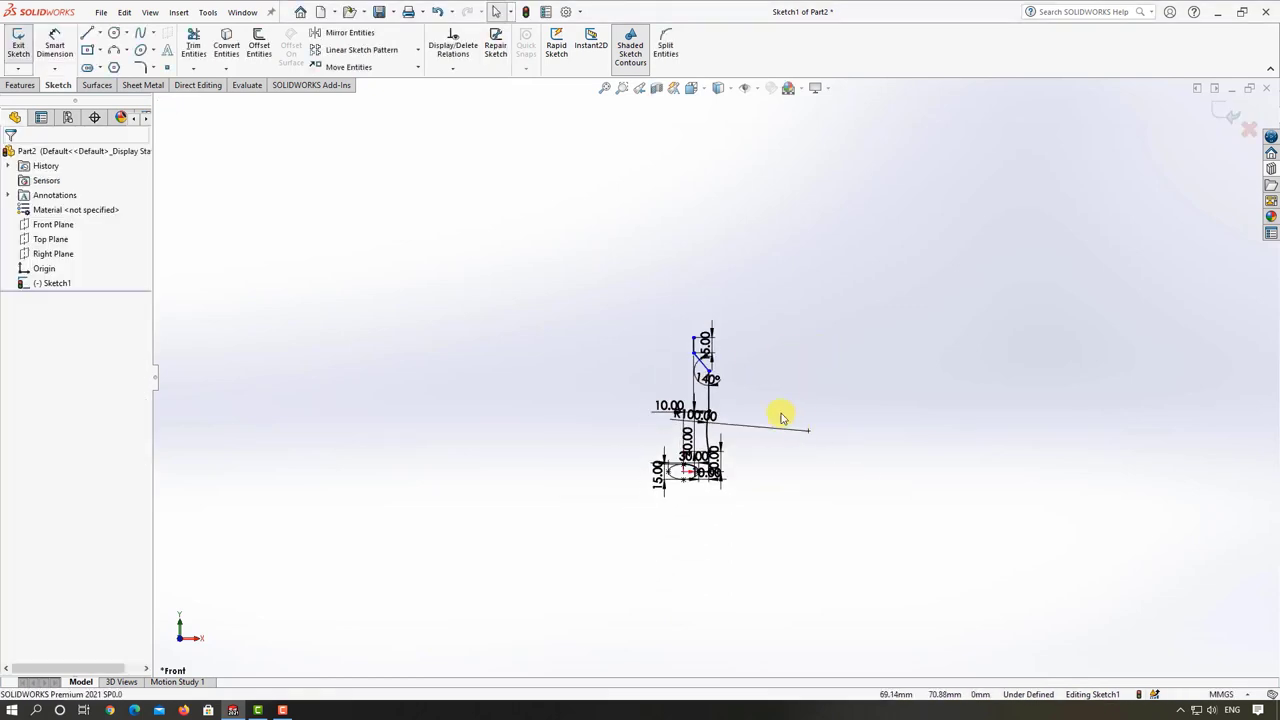
{"action": "scroll", "coordinate": [783, 417], "scroll_direction": "down", "scroll_amount": 3}
{"action": "left_click", "coordinate": [54, 45]}
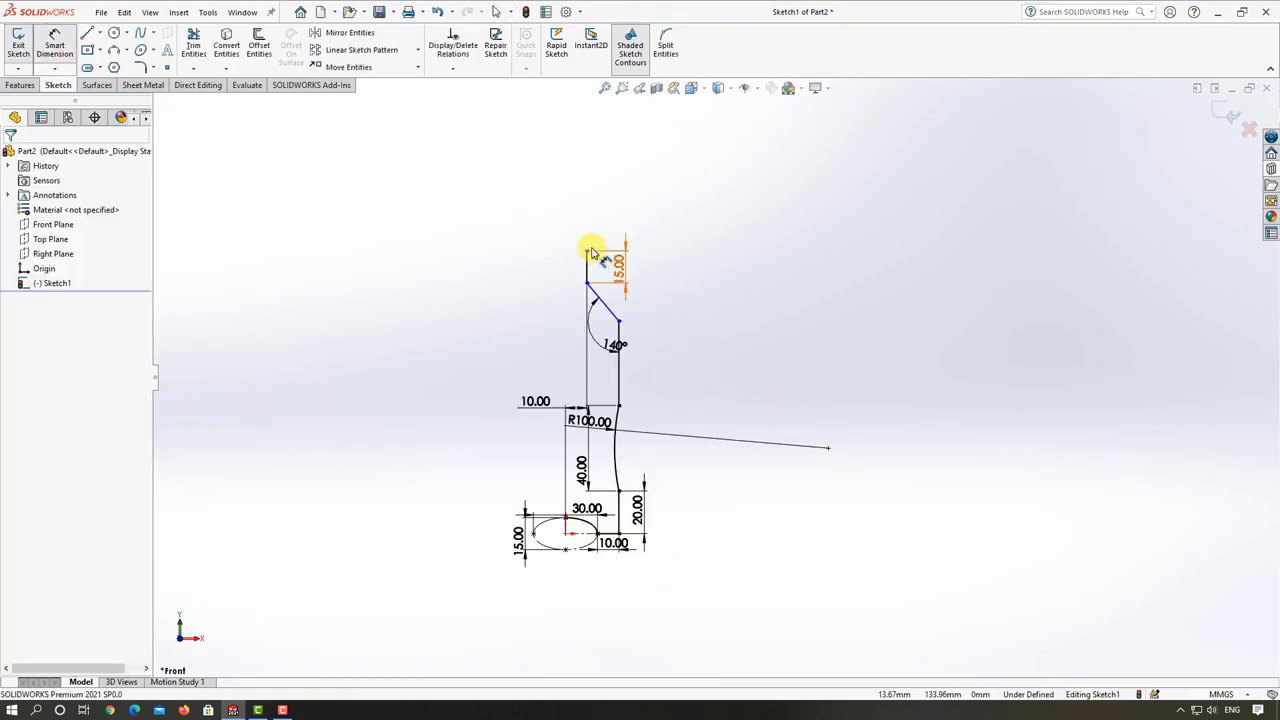
{"action": "left_click", "coordinate": [588, 252]}
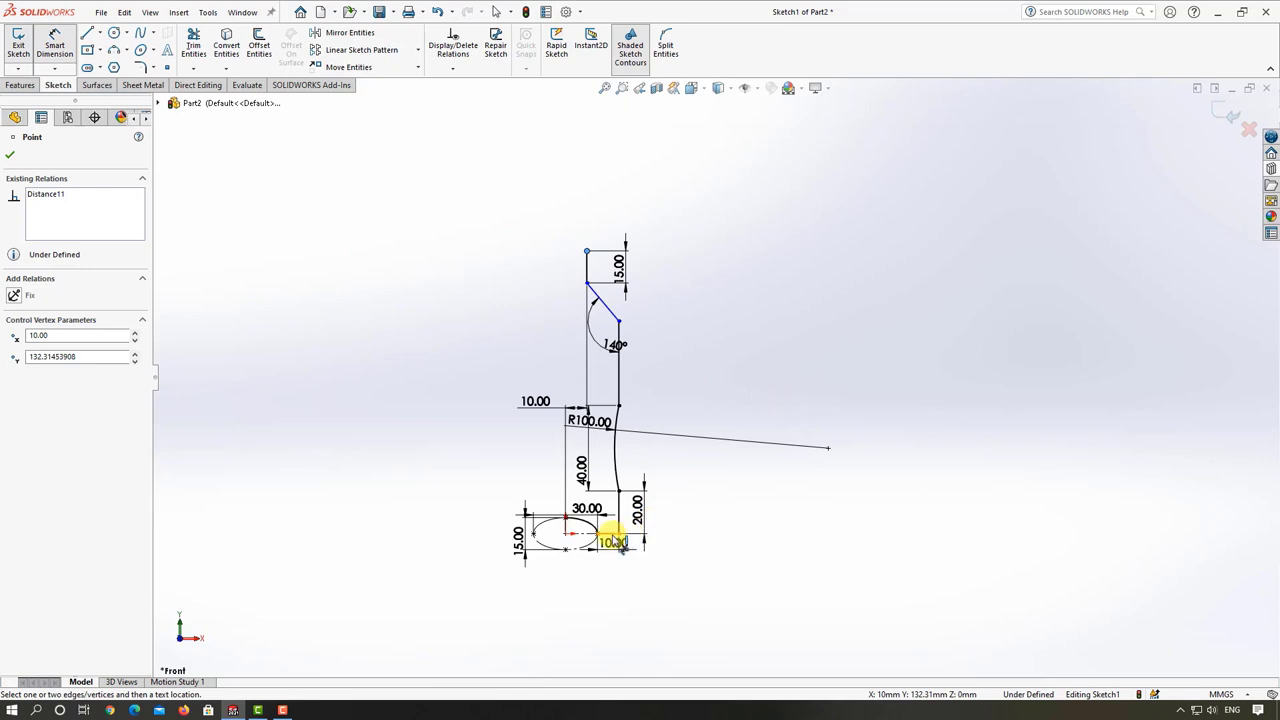
{"action": "left_click", "coordinate": [609, 533]}
{"action": "left_click", "coordinate": [452, 348]}
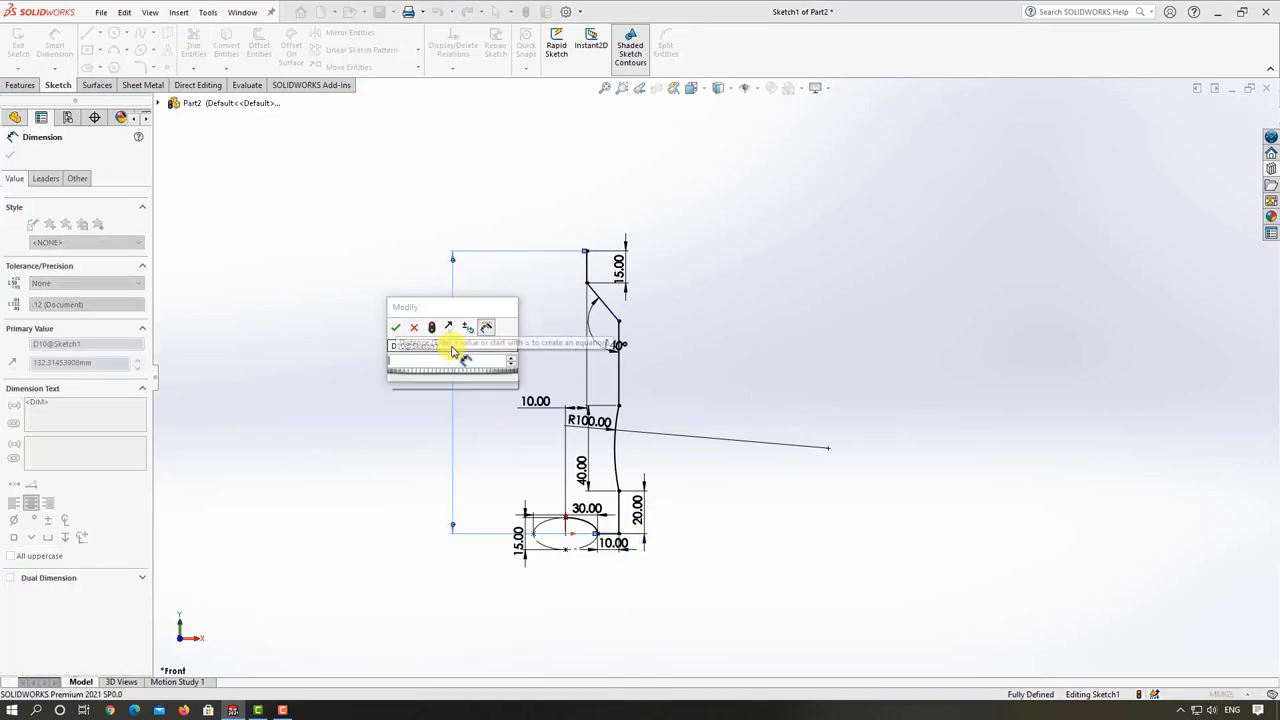
{"action": "type", "text": "150"}
{"action": "key", "text": "Return"}
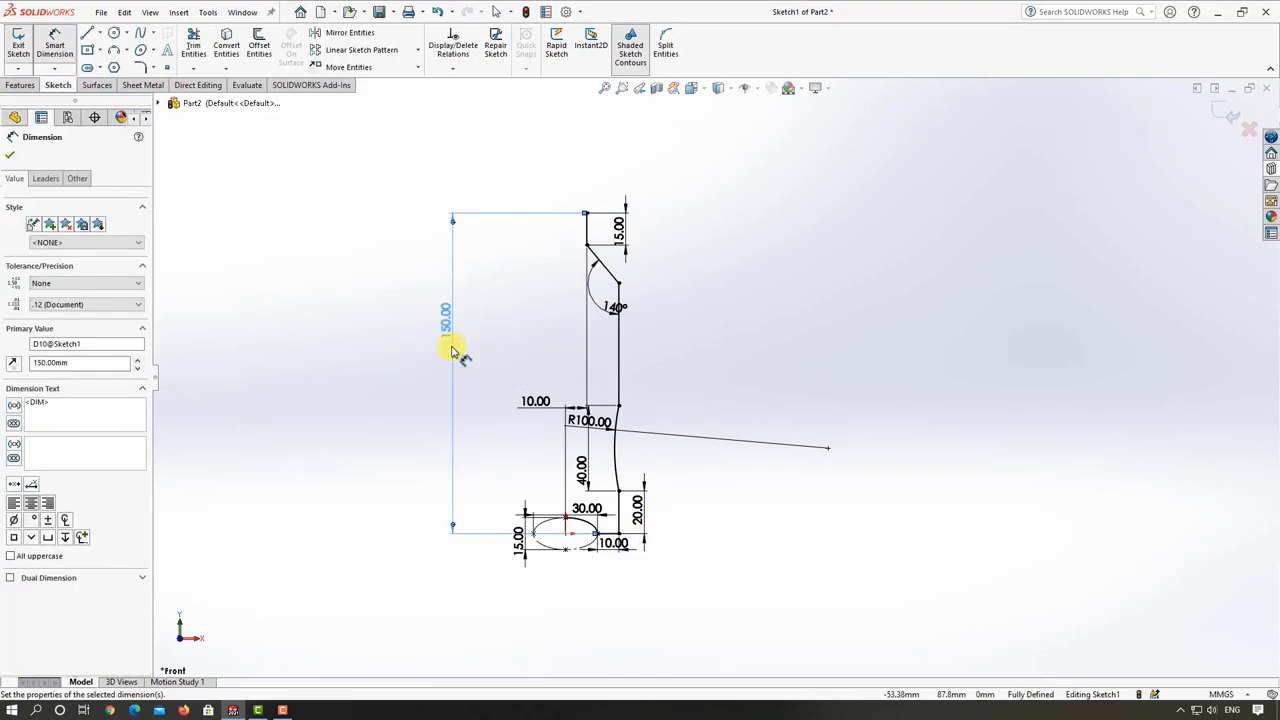
{"action": "key", "text": "Escape"}
{"action": "scroll", "coordinate": [700, 370], "scroll_direction": "up", "scroll_amount": 4}
{"action": "scroll", "coordinate": [750, 325], "scroll_direction": "down", "scroll_amount": 5}
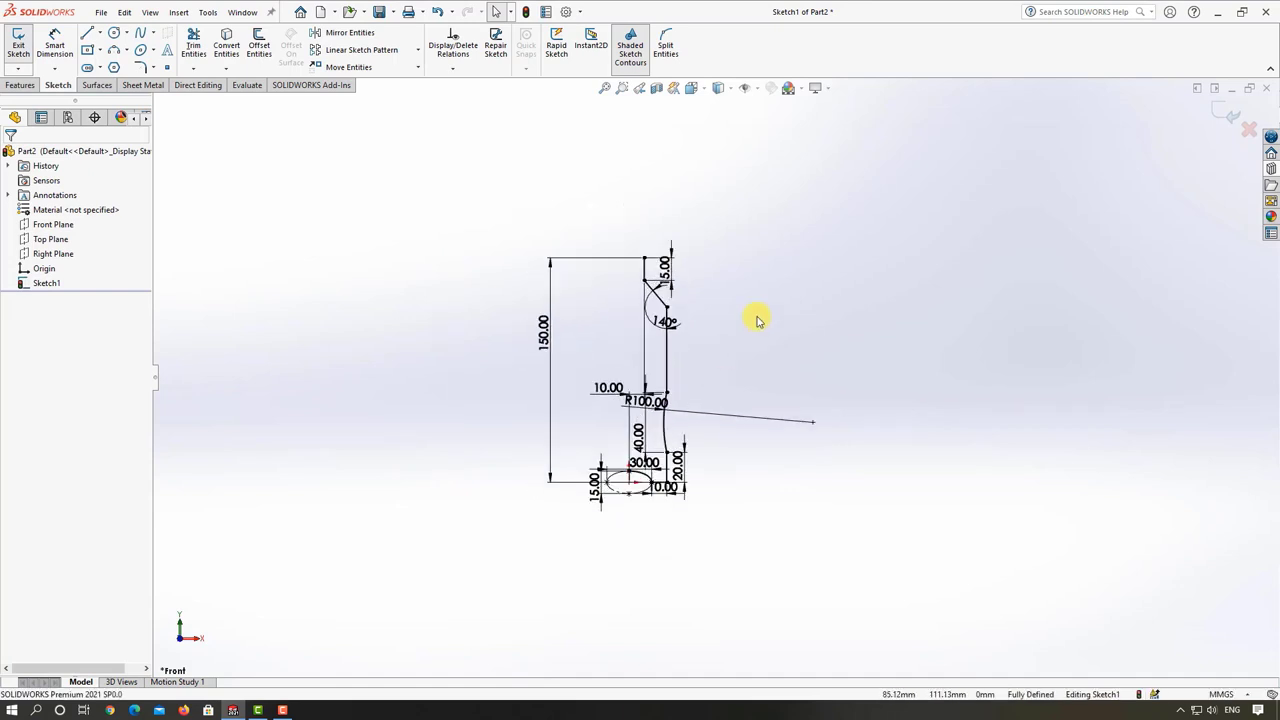
- Fillet both ends of the R100 side arc with 40 mm sketch fillets
{"action": "left_click", "coordinate": [139, 72]}
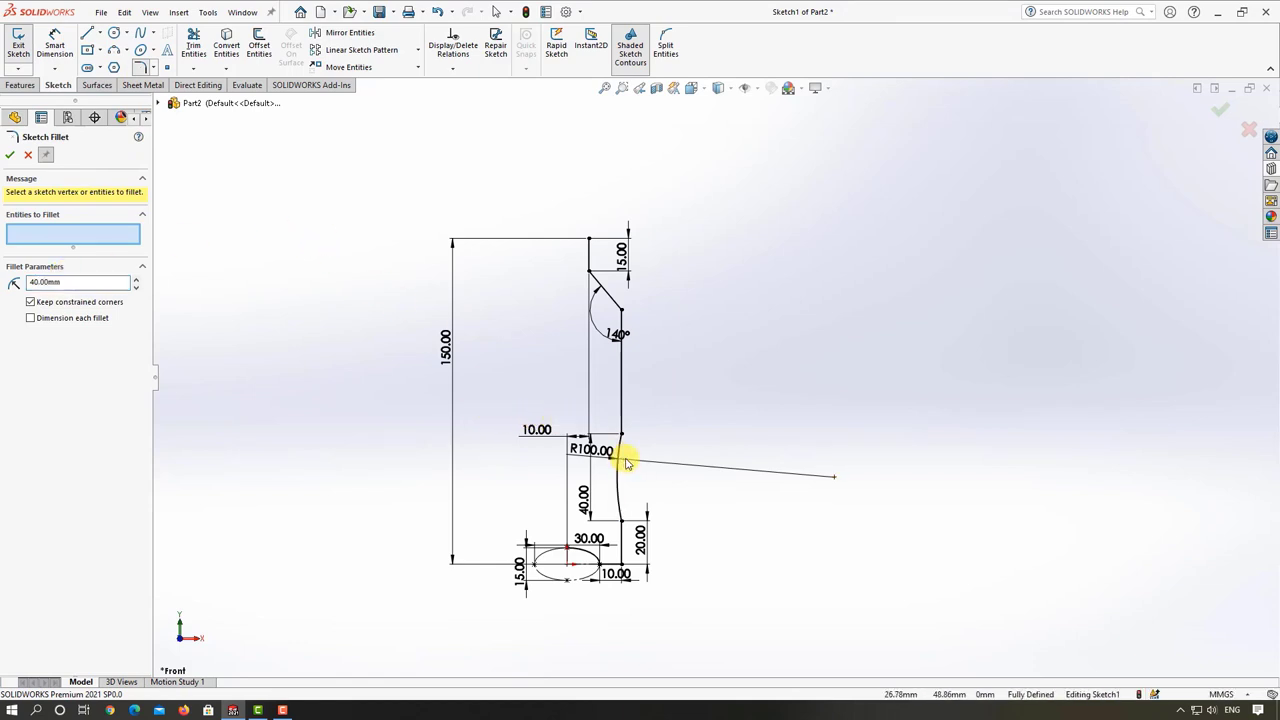
{"action": "scroll", "coordinate": [623, 451], "scroll_direction": "down", "scroll_amount": 4}
{"action": "left_click", "coordinate": [663, 377]}
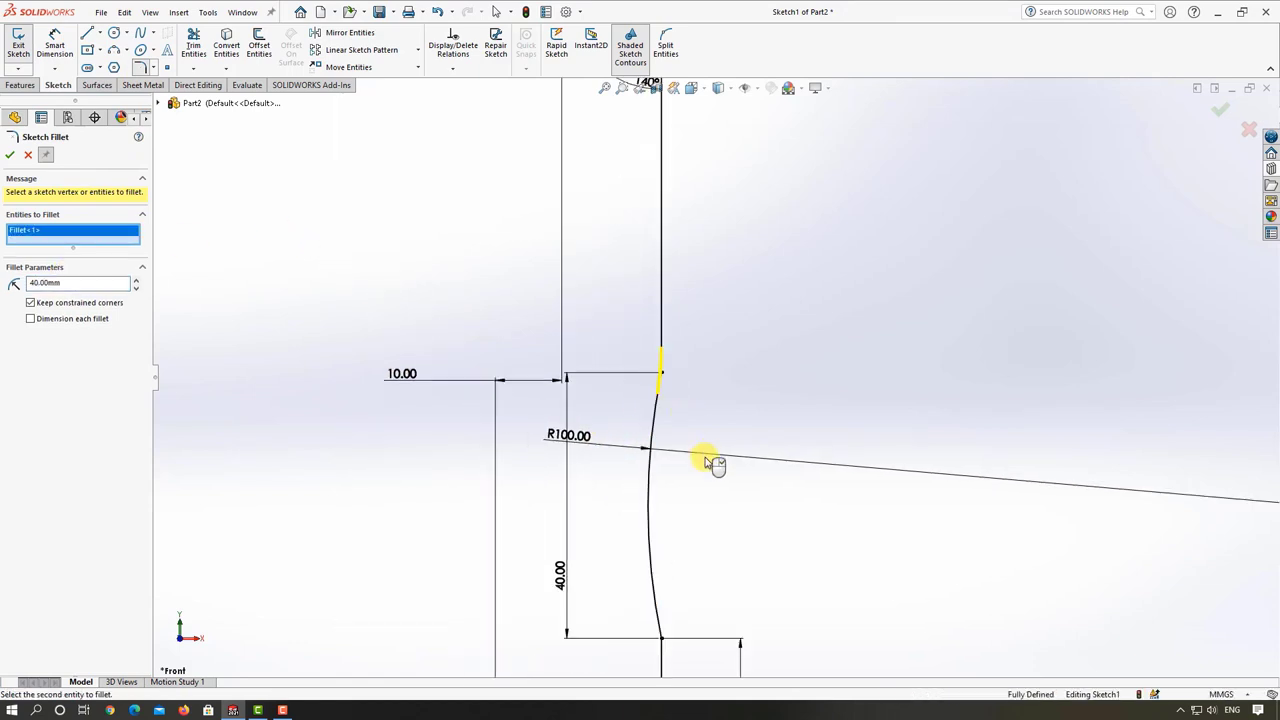
{"action": "scroll", "coordinate": [709, 540], "scroll_direction": "up", "scroll_amount": 3}
{"action": "scroll", "coordinate": [700, 466], "scroll_direction": "down", "scroll_amount": 2}
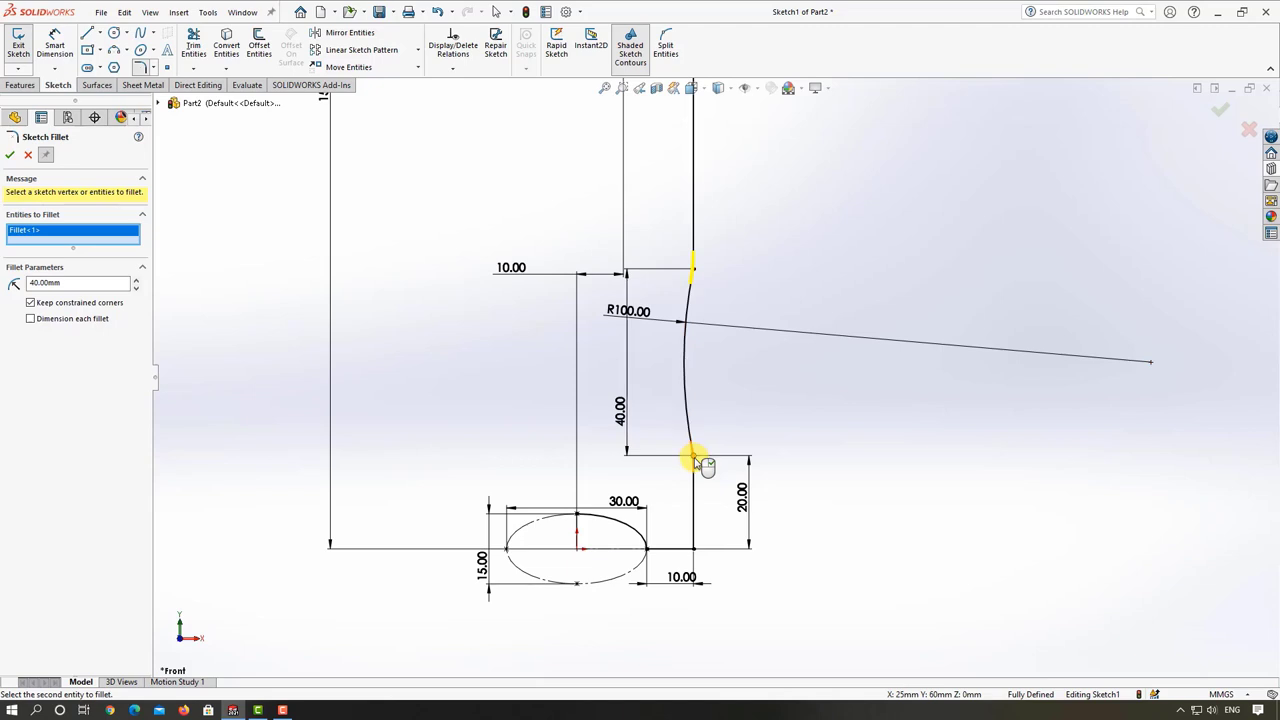
{"action": "left_click", "coordinate": [694, 459]}
{"action": "left_click", "coordinate": [10, 156]}
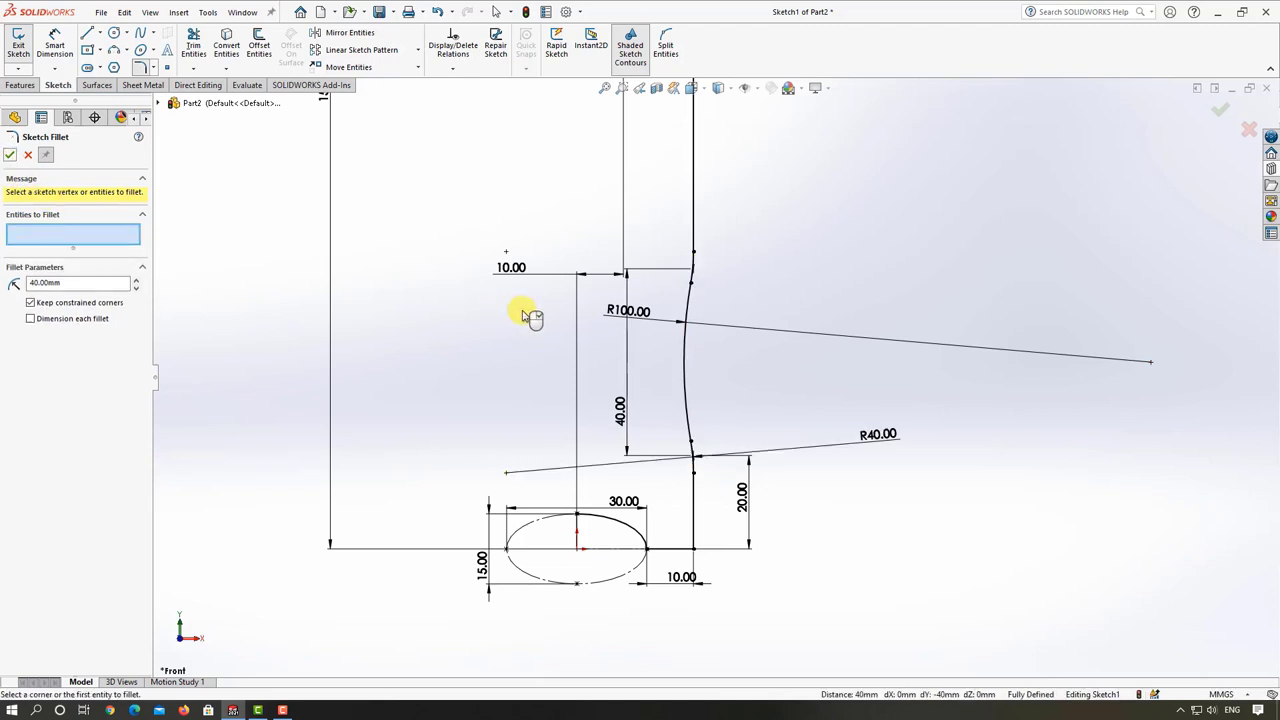
- Round the shoulder corner with a 30 mm fillet
{"action": "scroll", "coordinate": [637, 371], "scroll_direction": "up", "scroll_amount": 3}
{"action": "scroll", "coordinate": [714, 250], "scroll_direction": "down", "scroll_amount": 3}
{"action": "type", "text": "30"}
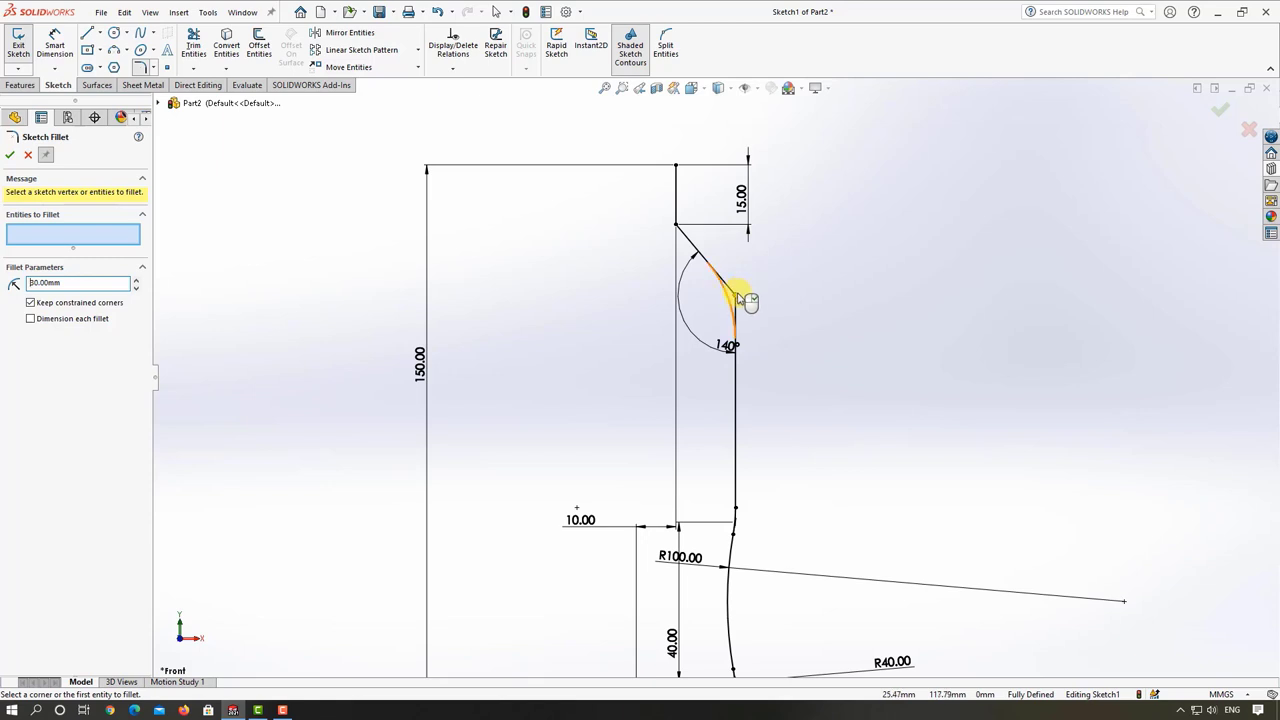
{"action": "left_click", "coordinate": [736, 299]}
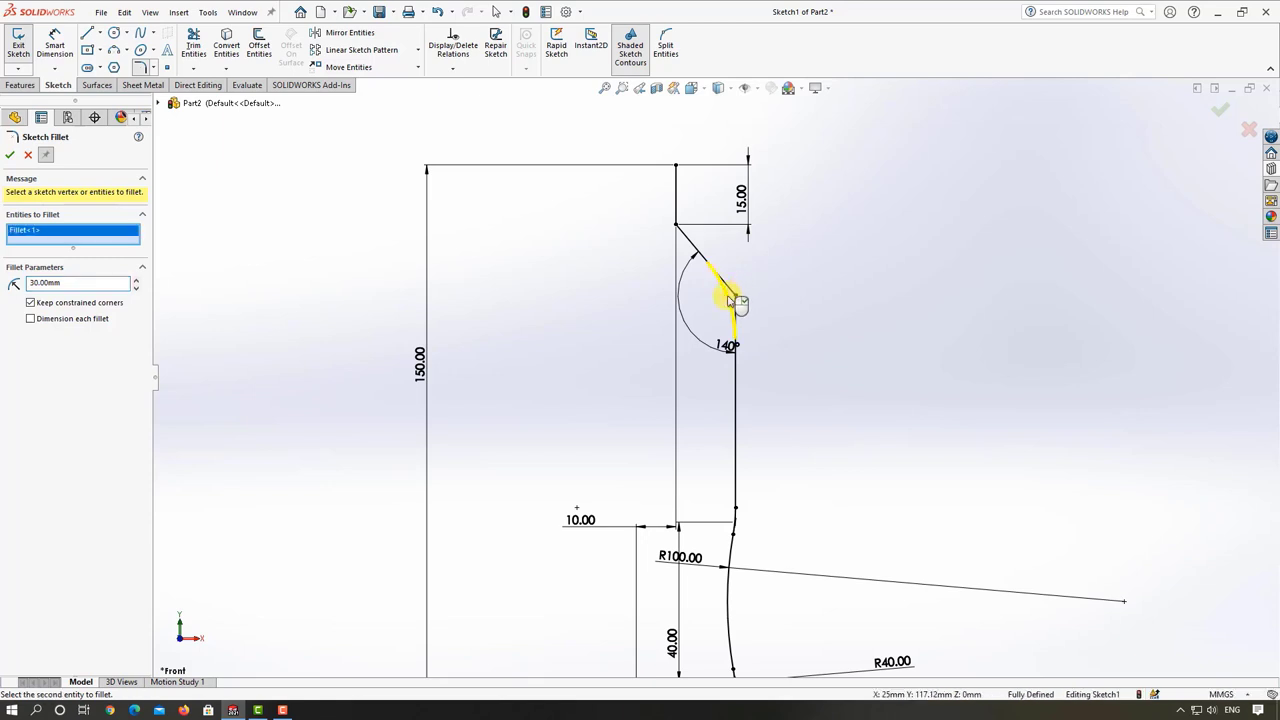
{"action": "left_click", "coordinate": [9, 157]}
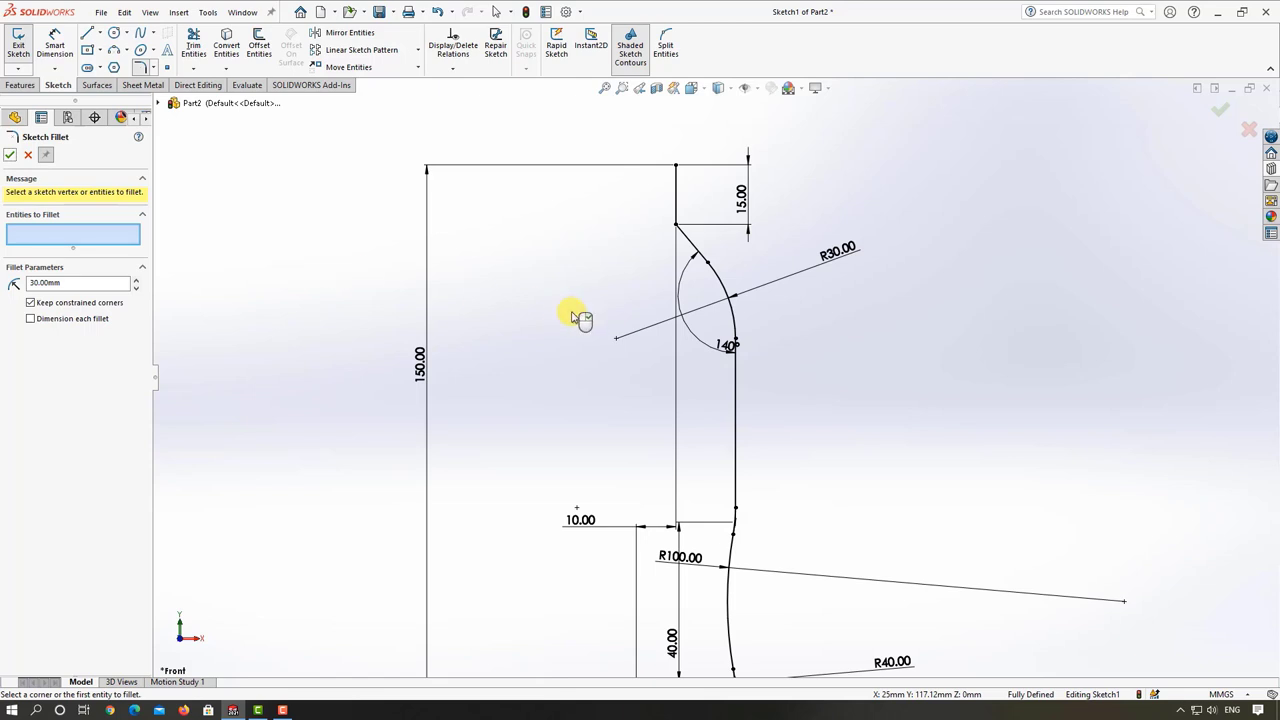
- Round the neck corner with an 8 mm fillet and close the fillet tool
{"action": "key", "text": "f"}
{"action": "type", "text": "8"}
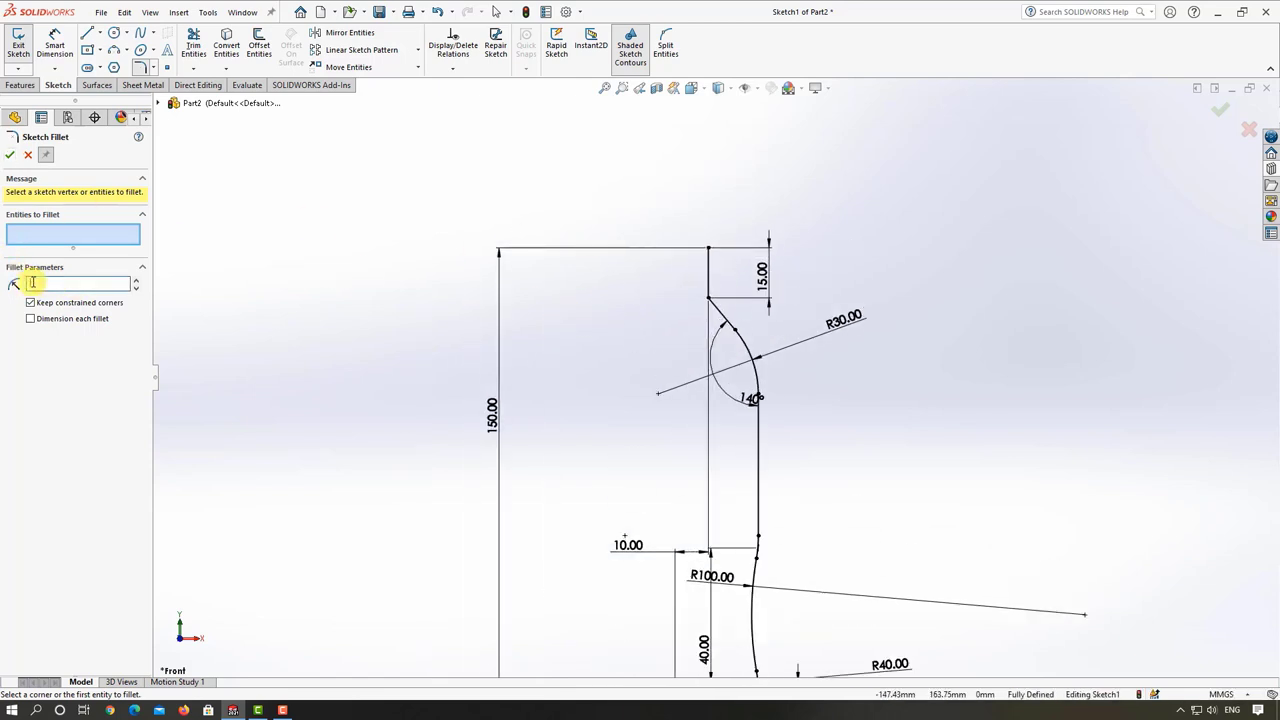
{"action": "left_click", "coordinate": [712, 299]}
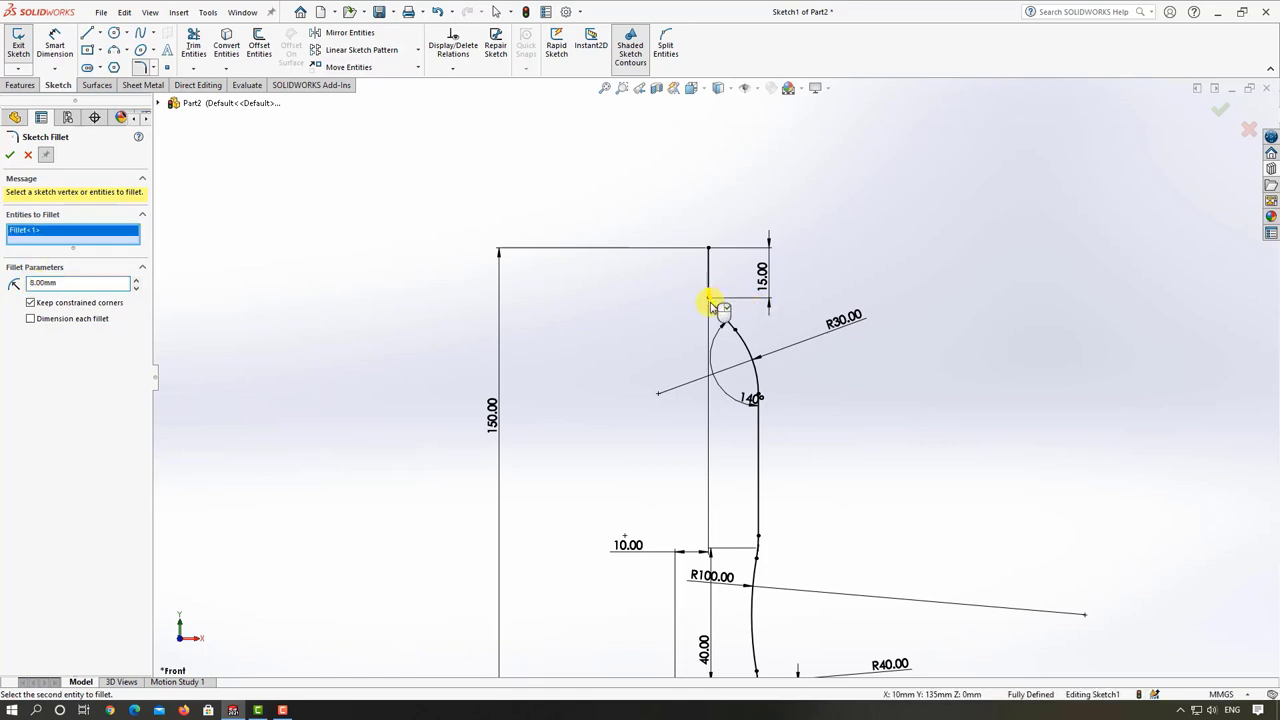
{"action": "left_click", "coordinate": [9, 157]}
{"action": "scroll", "coordinate": [740, 470], "scroll_direction": "up", "scroll_amount": 4}
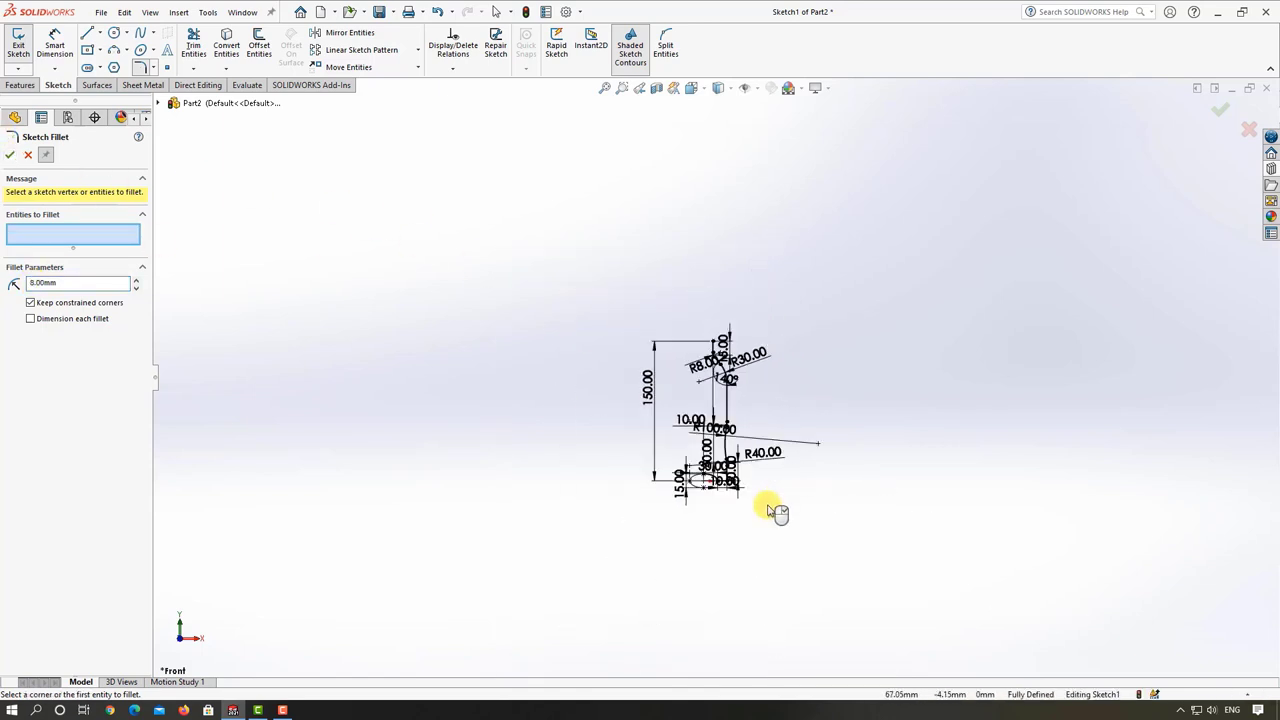
{"action": "scroll", "coordinate": [704, 449], "scroll_direction": "down", "scroll_amount": 2}
{"action": "scroll", "coordinate": [704, 449], "scroll_direction": "down", "scroll_amount": 3}
{"action": "scroll", "coordinate": [663, 400], "scroll_direction": "down", "scroll_amount": 1}
{"action": "key", "text": "Escape"}
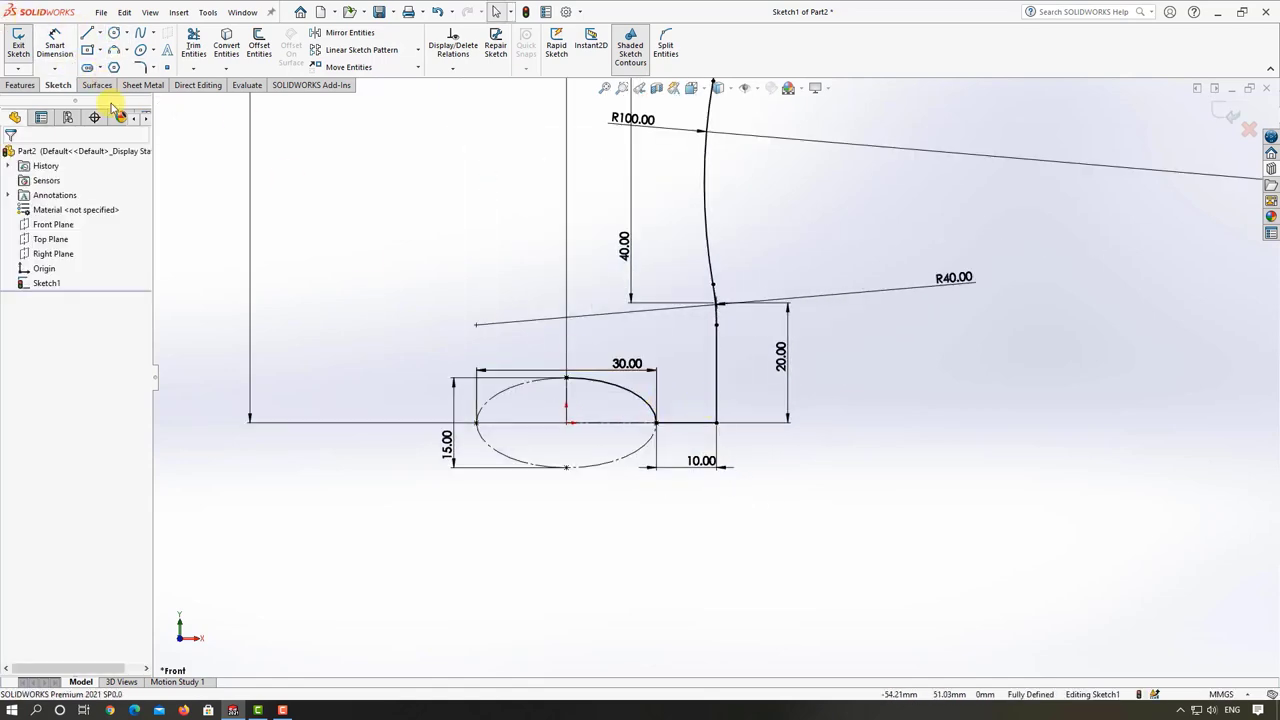
- Fillet the bottom outer corner at R5 and the corner beside the ellipse at R2
{"action": "left_click", "coordinate": [141, 69]}
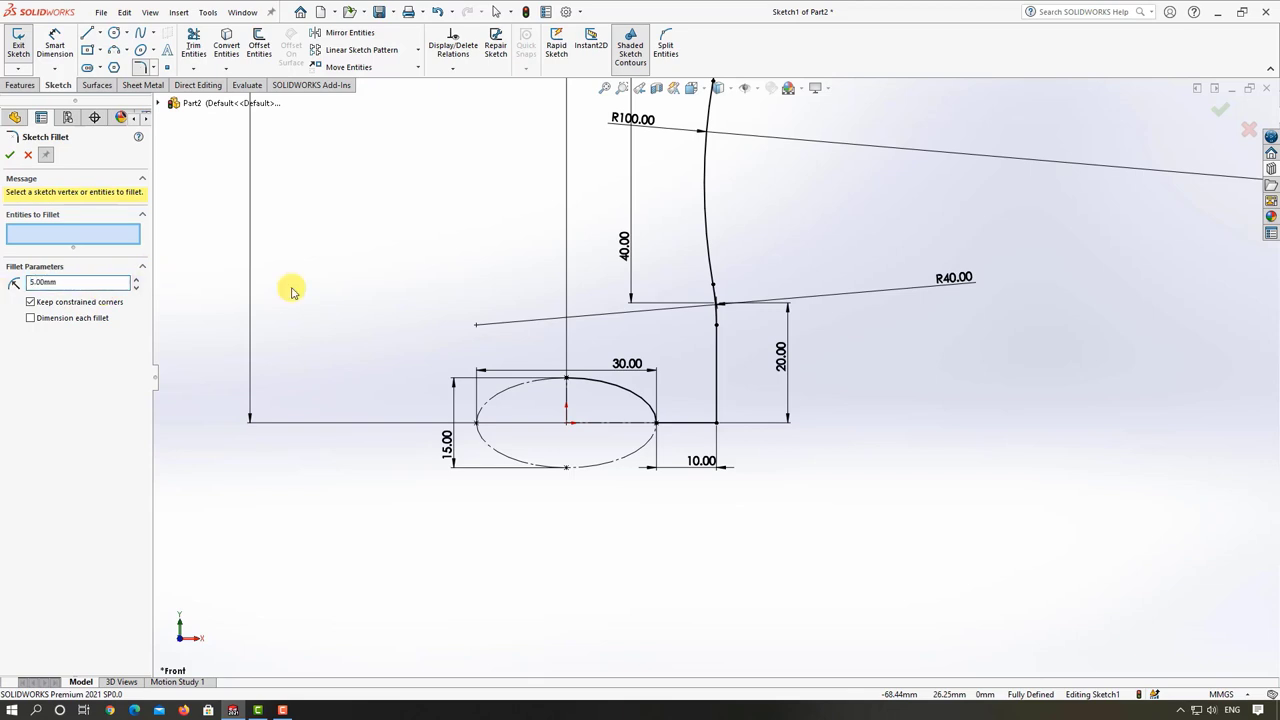
{"action": "left_click", "coordinate": [718, 426]}
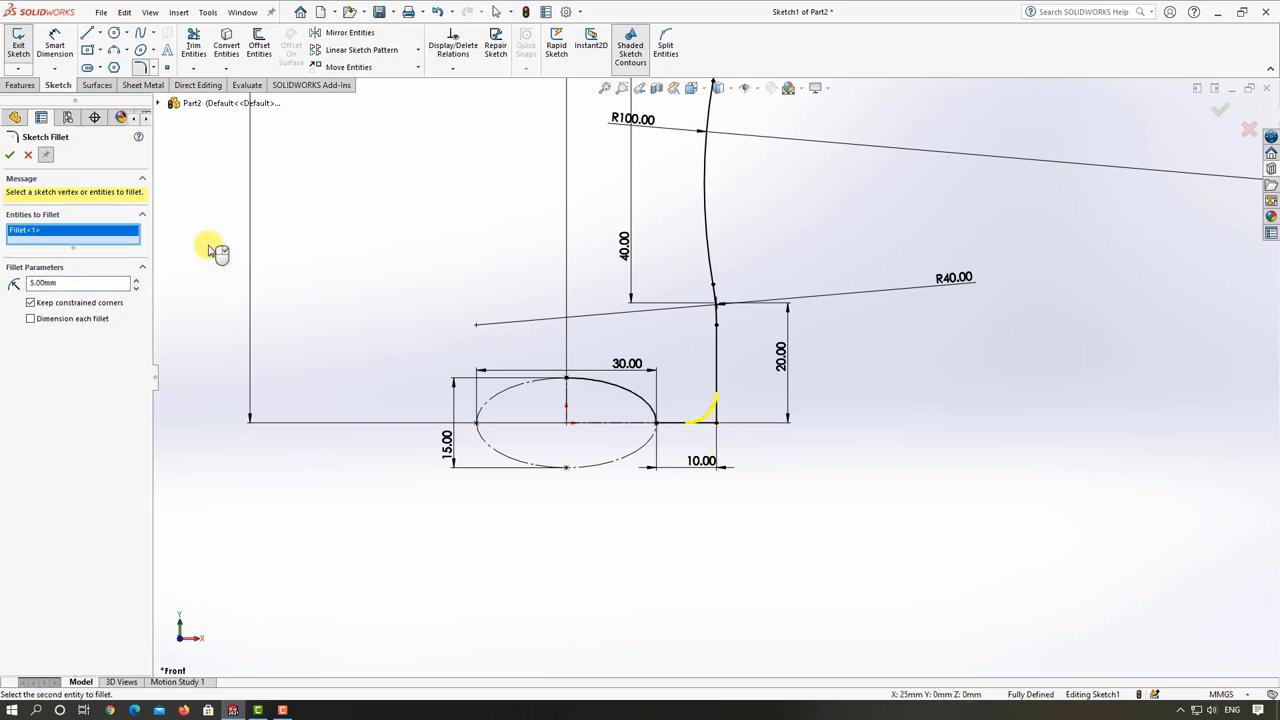
{"action": "left_click", "coordinate": [10, 156]}
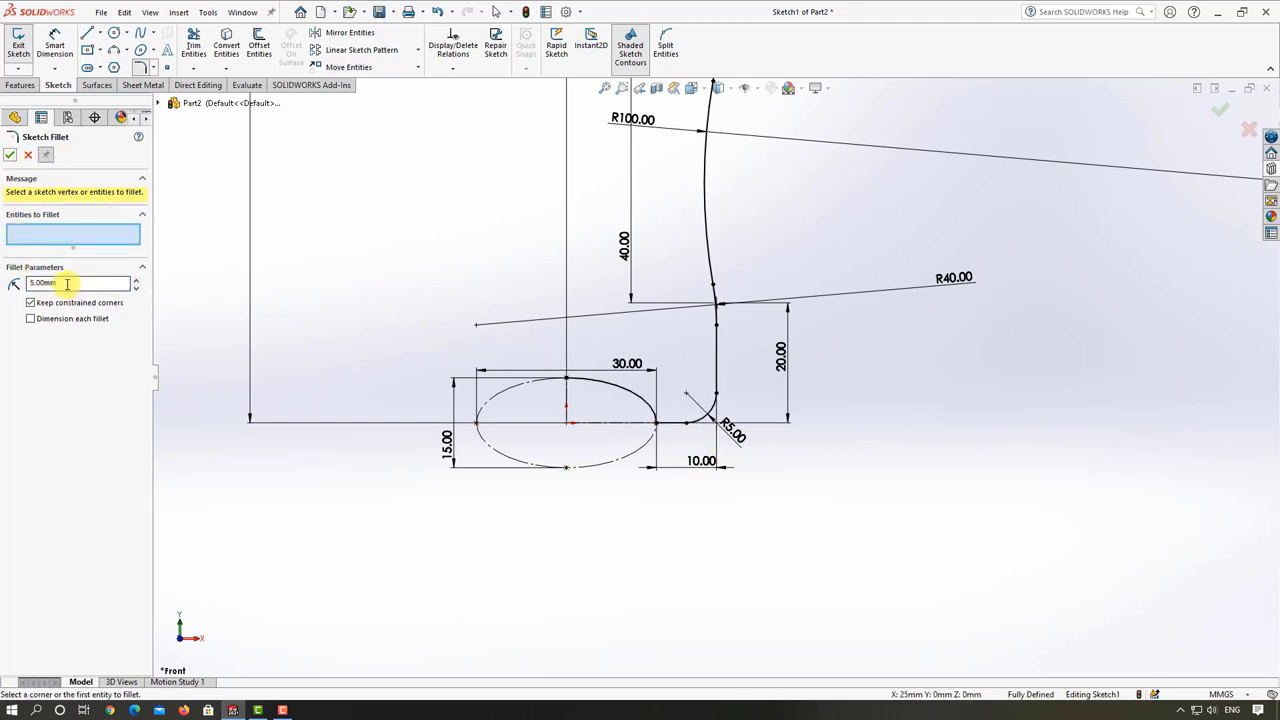
{"action": "left_click_drag", "start_coordinate": [67, 284], "coordinate": [8, 283]}
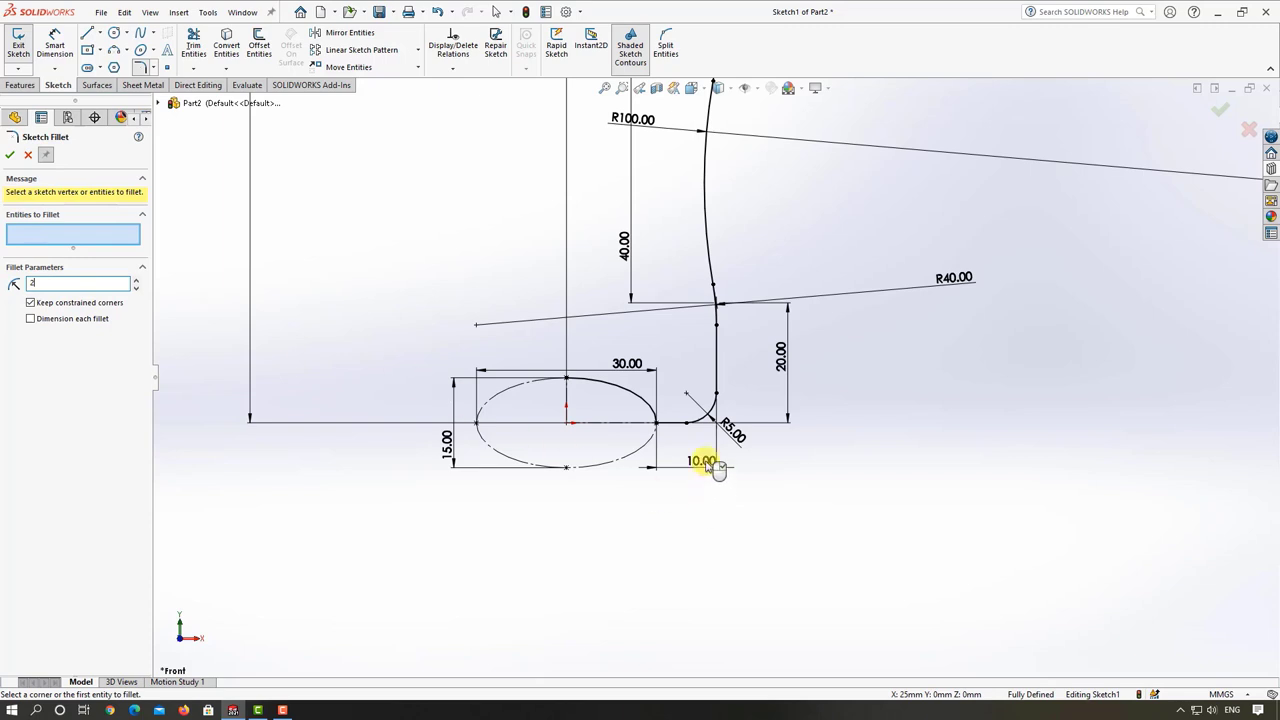
{"action": "scroll", "coordinate": [714, 466], "scroll_direction": "down", "scroll_amount": 2}
{"action": "left_click", "coordinate": [637, 399]}
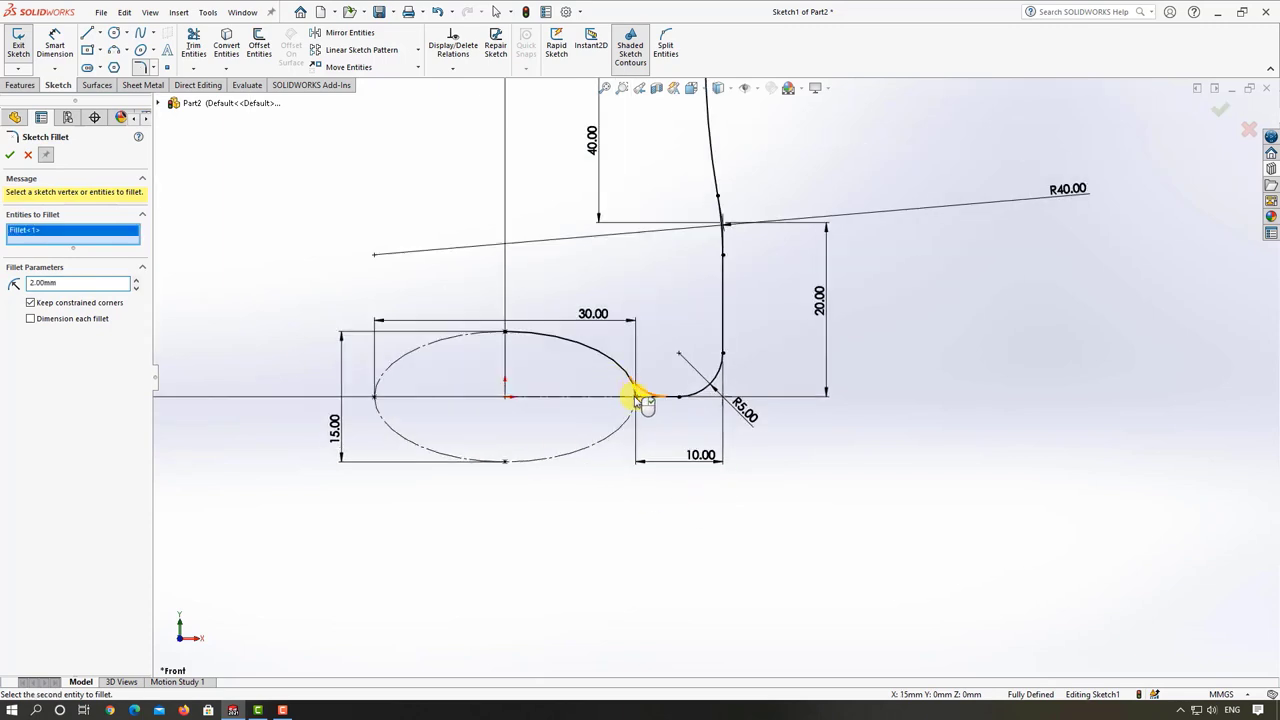
{"action": "left_click", "coordinate": [8, 157]}
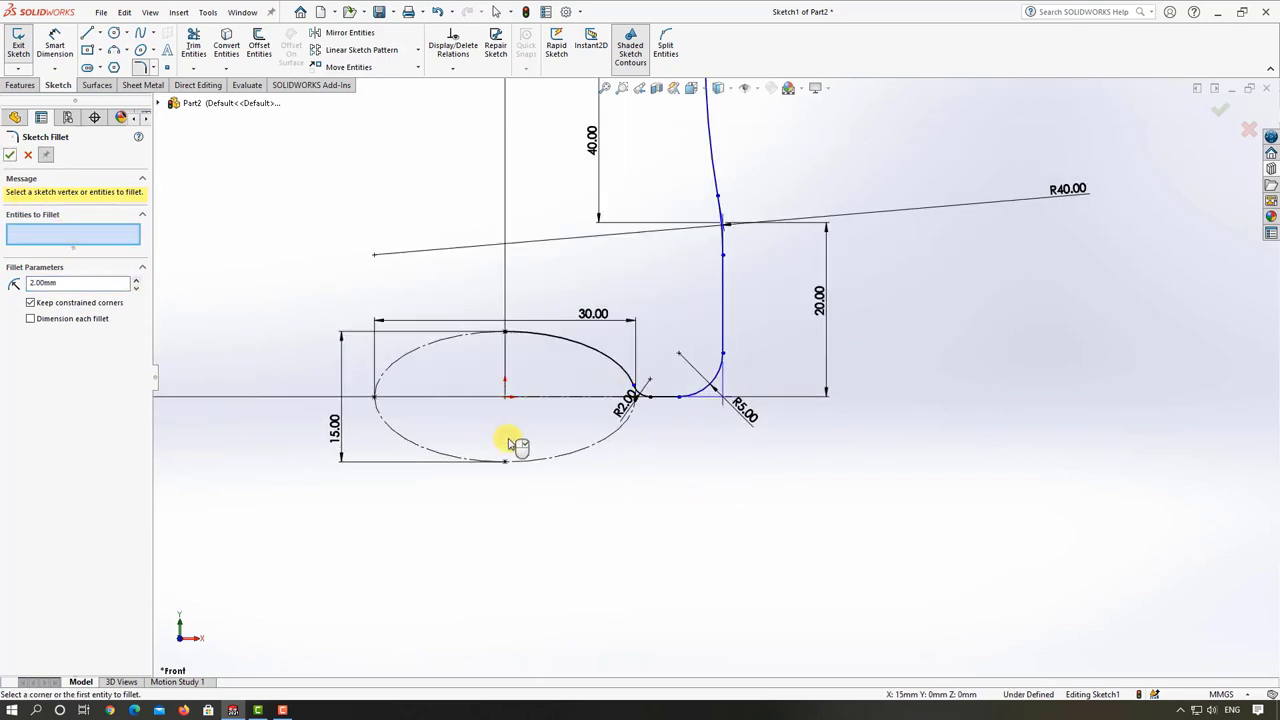
- Dimension the short vertical base line 25 mm from the centre axis
{"action": "left_click", "coordinate": [57, 56]}
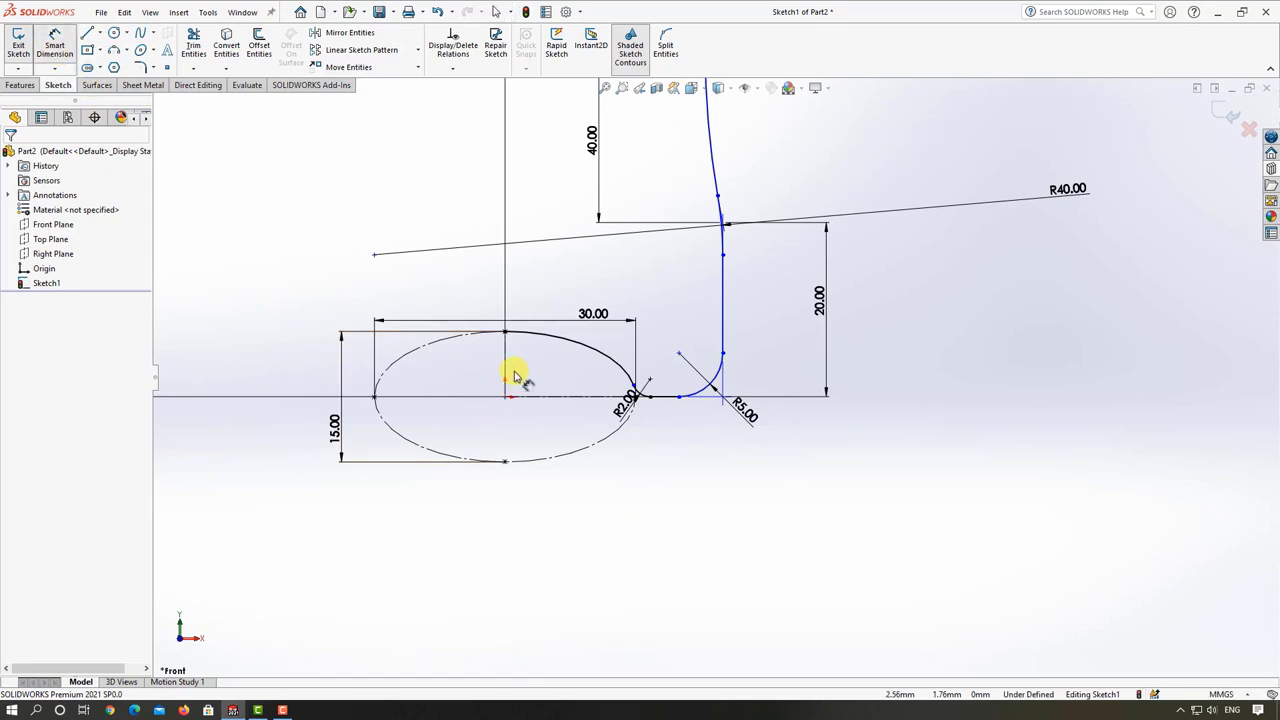
{"action": "left_click", "coordinate": [505, 360]}
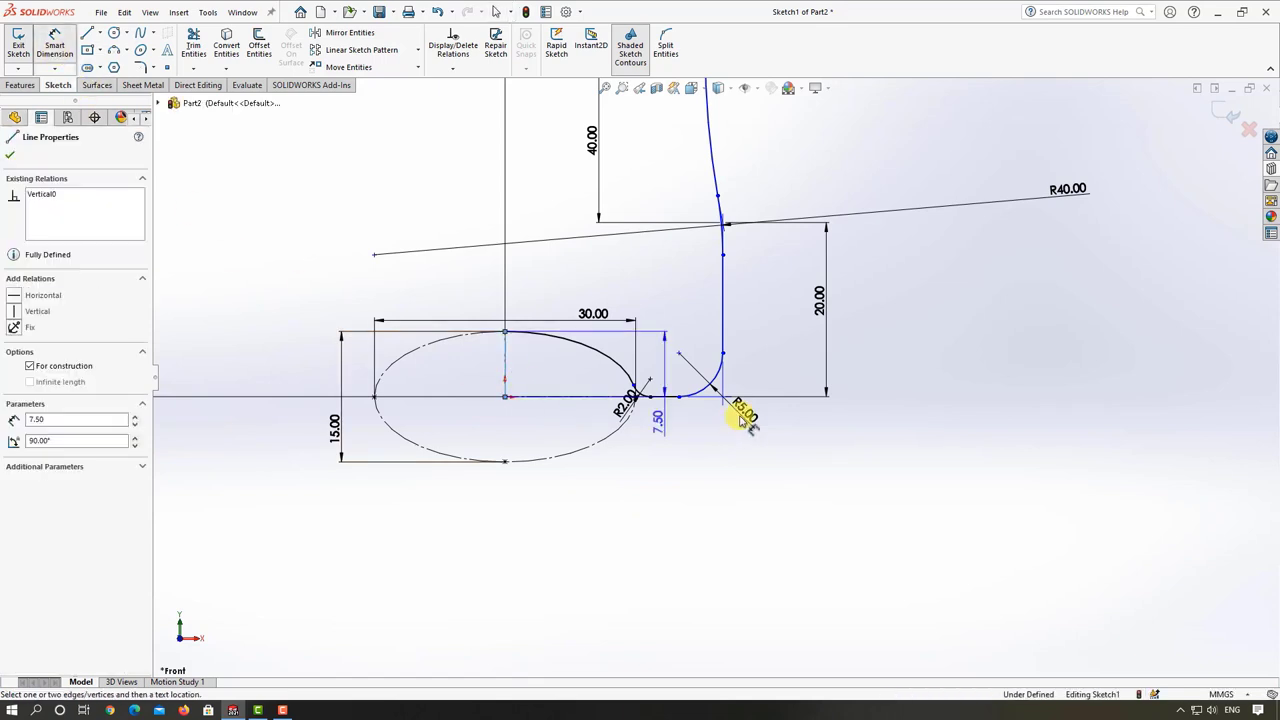
{"action": "left_click", "coordinate": [724, 320]}
{"action": "left_click", "coordinate": [708, 503]}
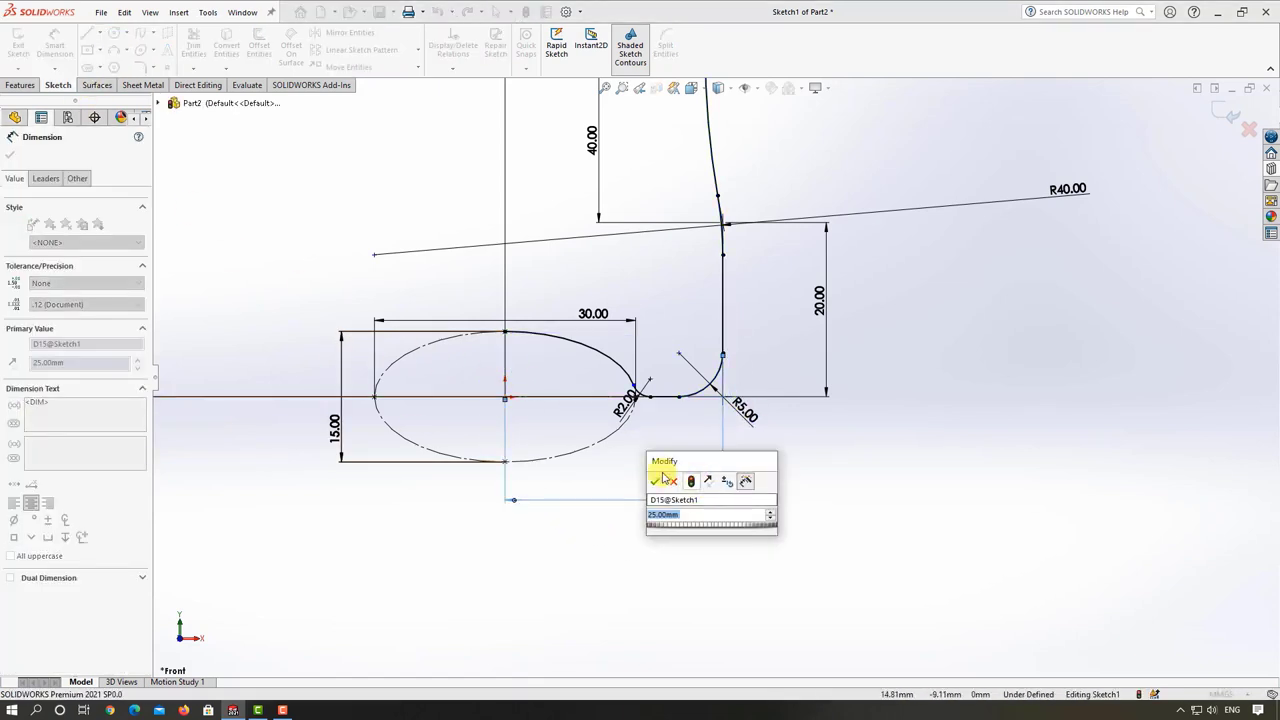
{"action": "left_click", "coordinate": [656, 482]}
{"action": "key", "text": "Escape"}
{"action": "scroll", "coordinate": [651, 457], "scroll_direction": "up", "scroll_amount": 5}
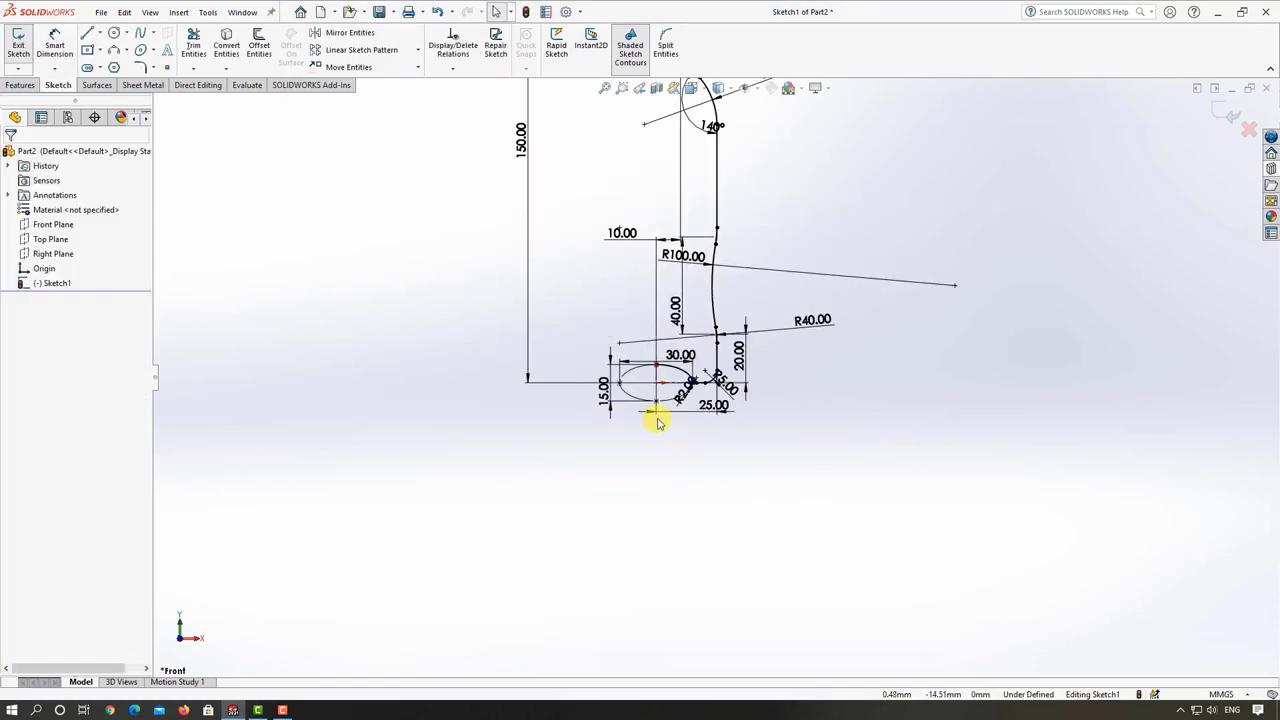
{"action": "scroll", "coordinate": [657, 420], "scroll_direction": "up", "scroll_amount": 3}
{"action": "scroll", "coordinate": [700, 245], "scroll_direction": "down", "scroll_amount": 3}
- Exit the sketch and revolve Sketch1 360° into a revolved surface
{"action": "scroll", "coordinate": [715, 300], "scroll_direction": "up", "scroll_amount": 2}
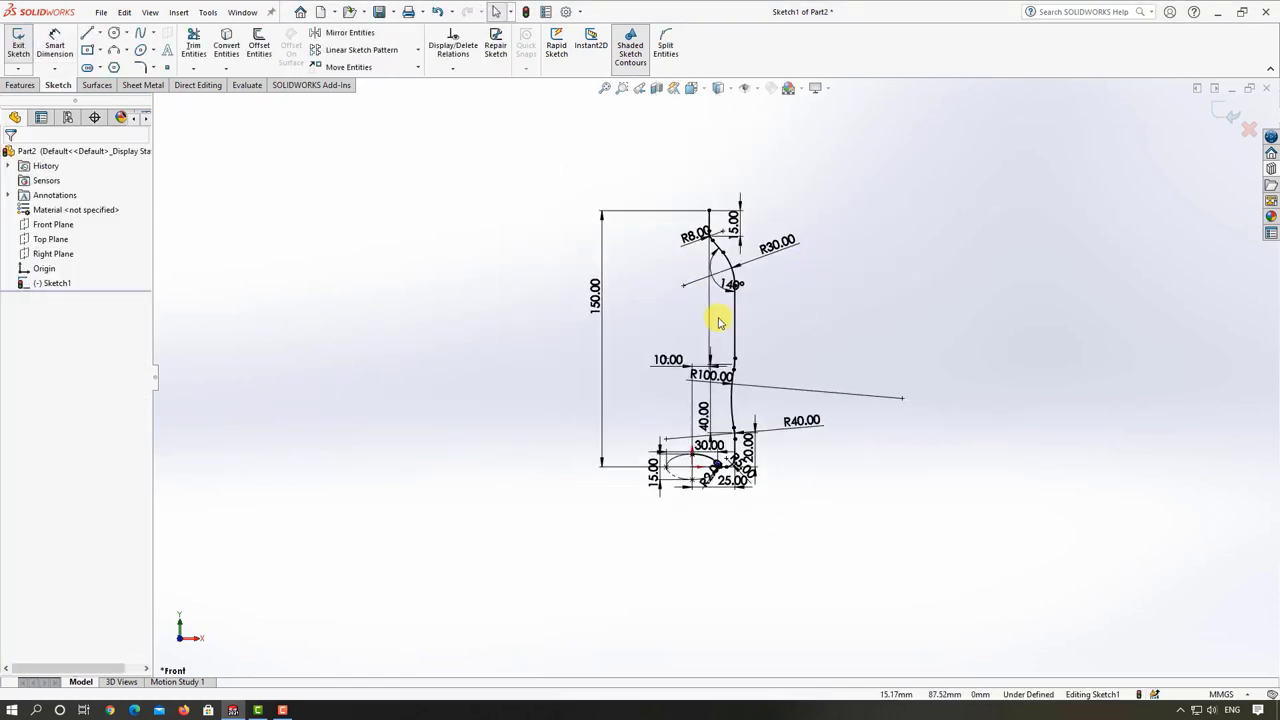
{"action": "left_click", "coordinate": [1229, 110]}
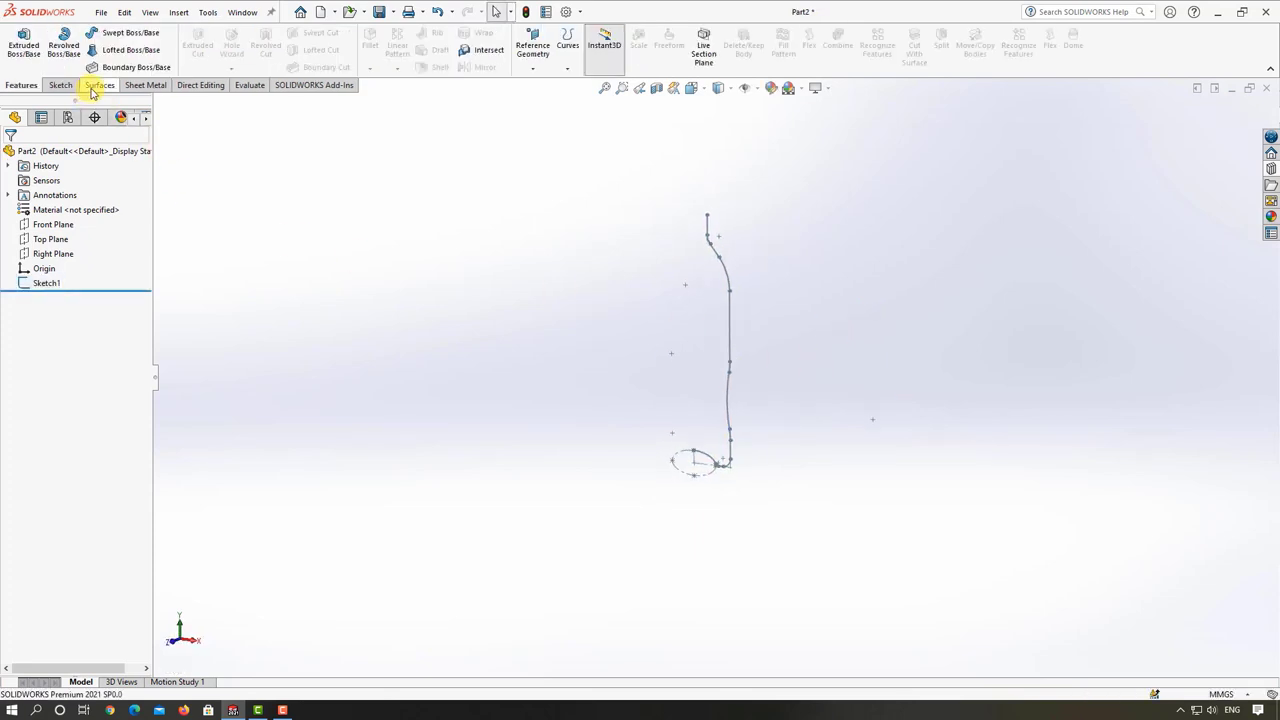
{"action": "left_click", "coordinate": [95, 86]}
{"action": "left_click", "coordinate": [59, 37]}
{"action": "scroll", "coordinate": [820, 460], "scroll_direction": "down", "scroll_amount": 1}
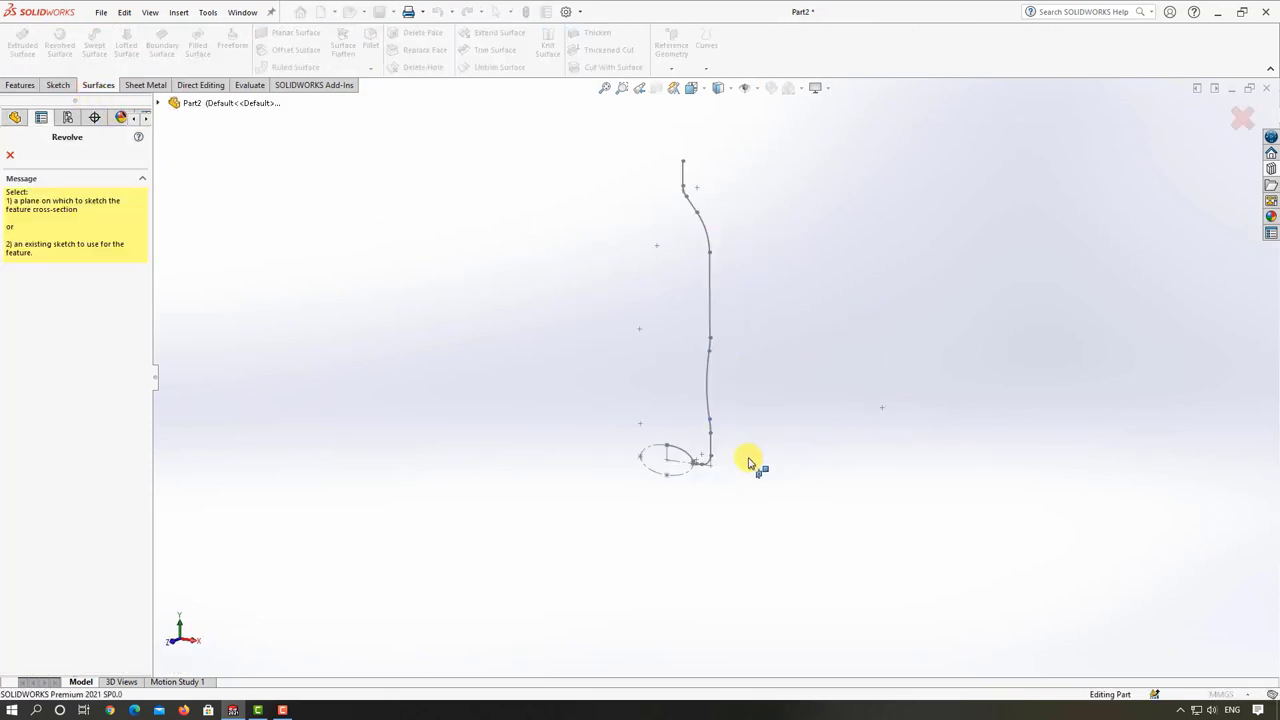
{"action": "left_click", "coordinate": [667, 457]}
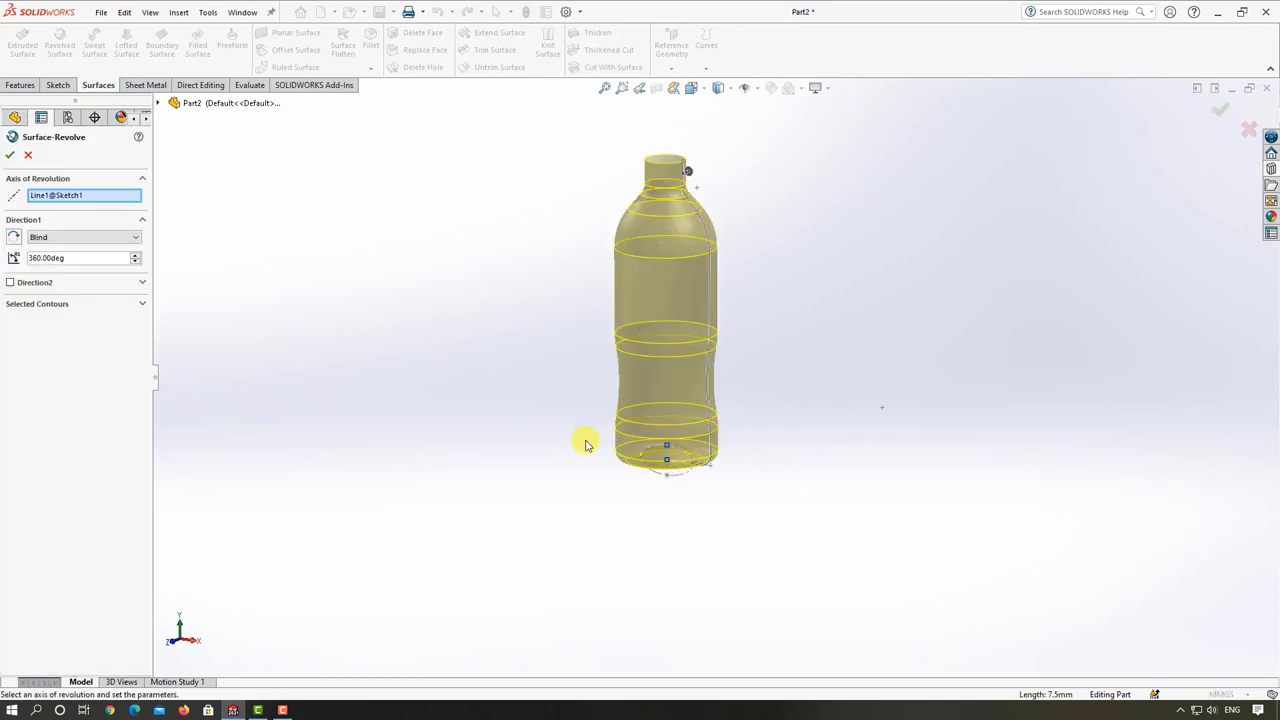
{"action": "left_click", "coordinate": [9, 157]}
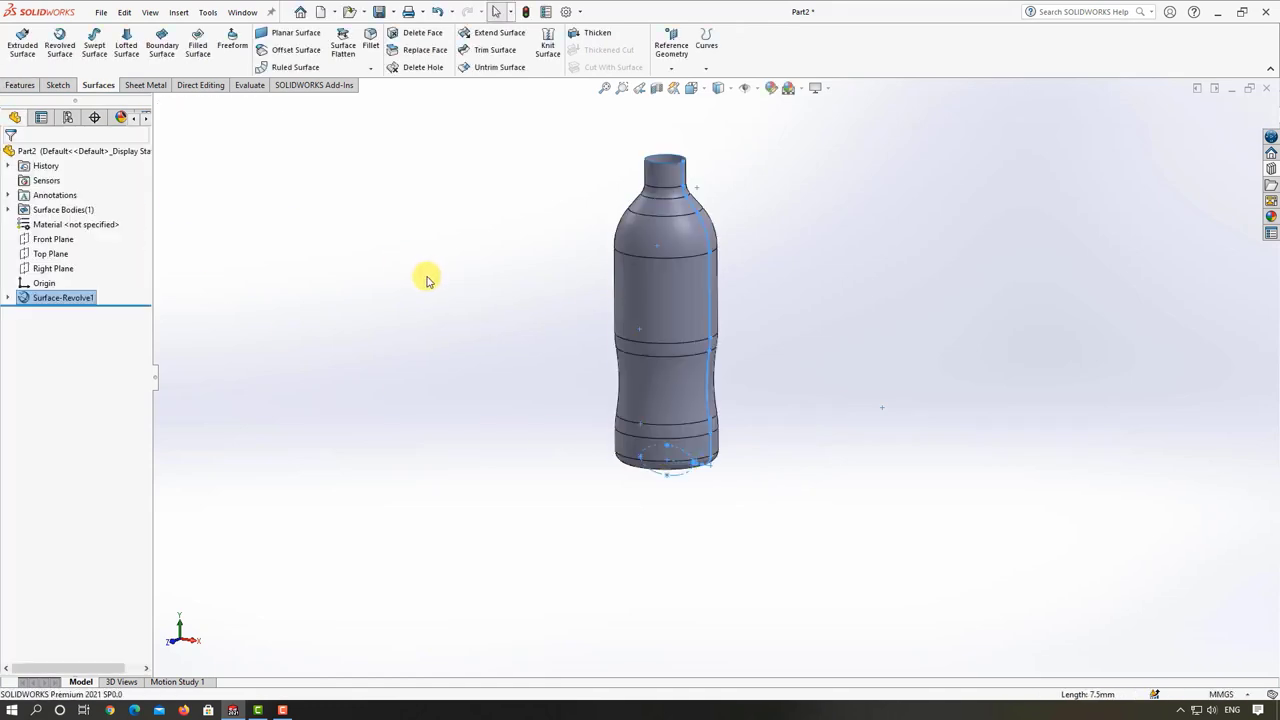
- Orbit the revolved bottle to an angled view and select the Front Plane
{"action": "mouse_move", "coordinate": [460, 277]}
{"action": "middle_mouse_down"}
{"action": "mouse_move", "coordinate": [517, 200]}
{"action": "mouse_move", "coordinate": [510, 237]}
{"action": "mouse_move", "coordinate": [543, 294]}
{"action": "middle_mouse_up"}
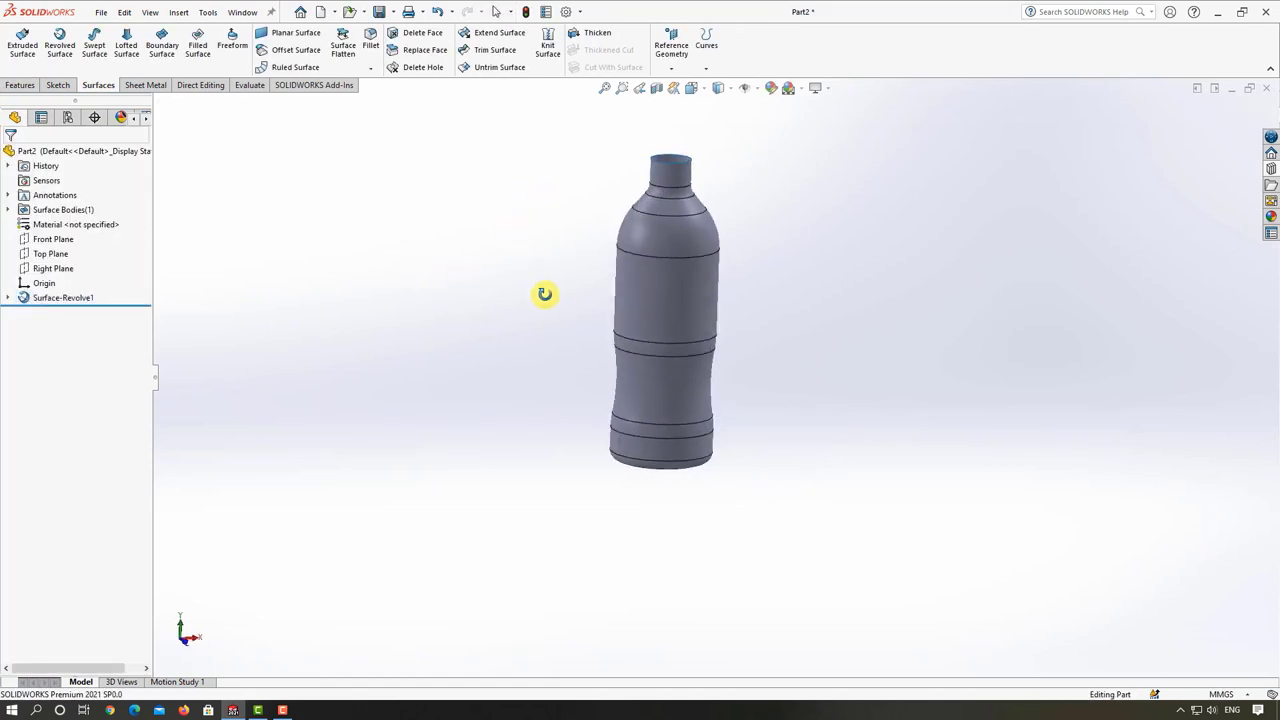
{"action": "scroll", "coordinate": [773, 392], "scroll_direction": "down", "scroll_amount": 2}
{"action": "scroll", "coordinate": [773, 392], "scroll_direction": "up", "scroll_amount": 2}
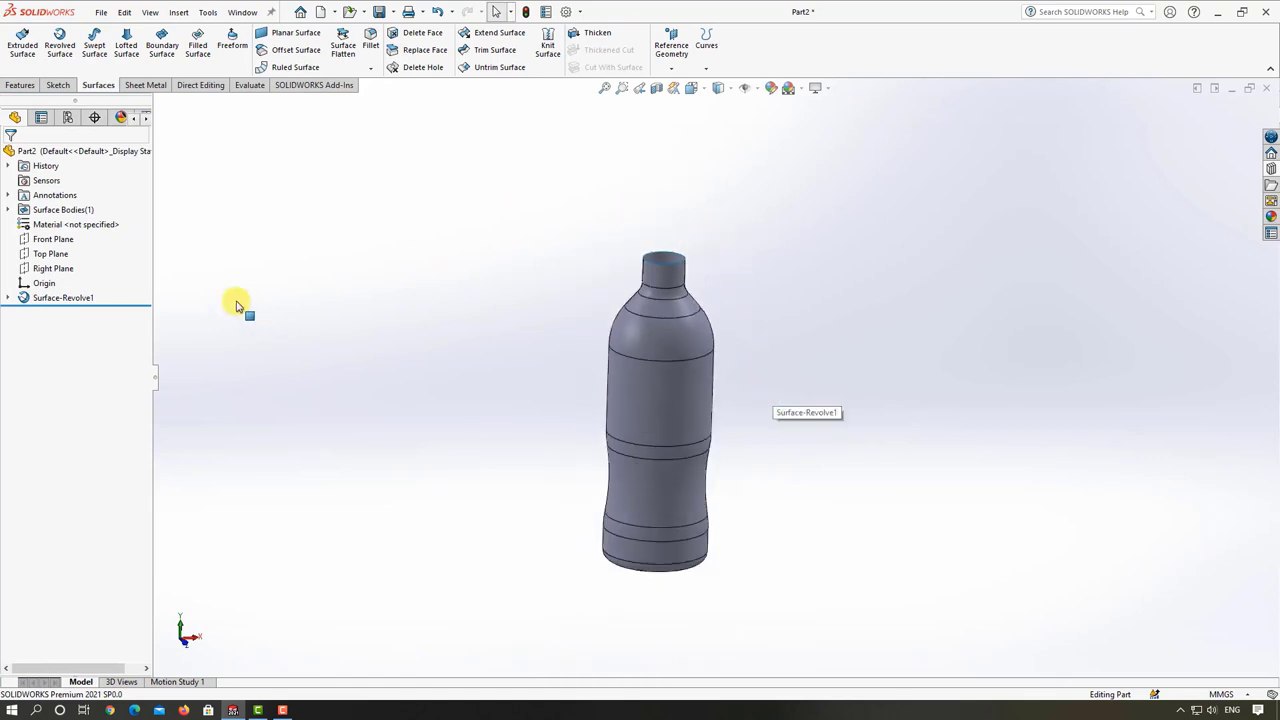
{"action": "left_click", "coordinate": [50, 240]}
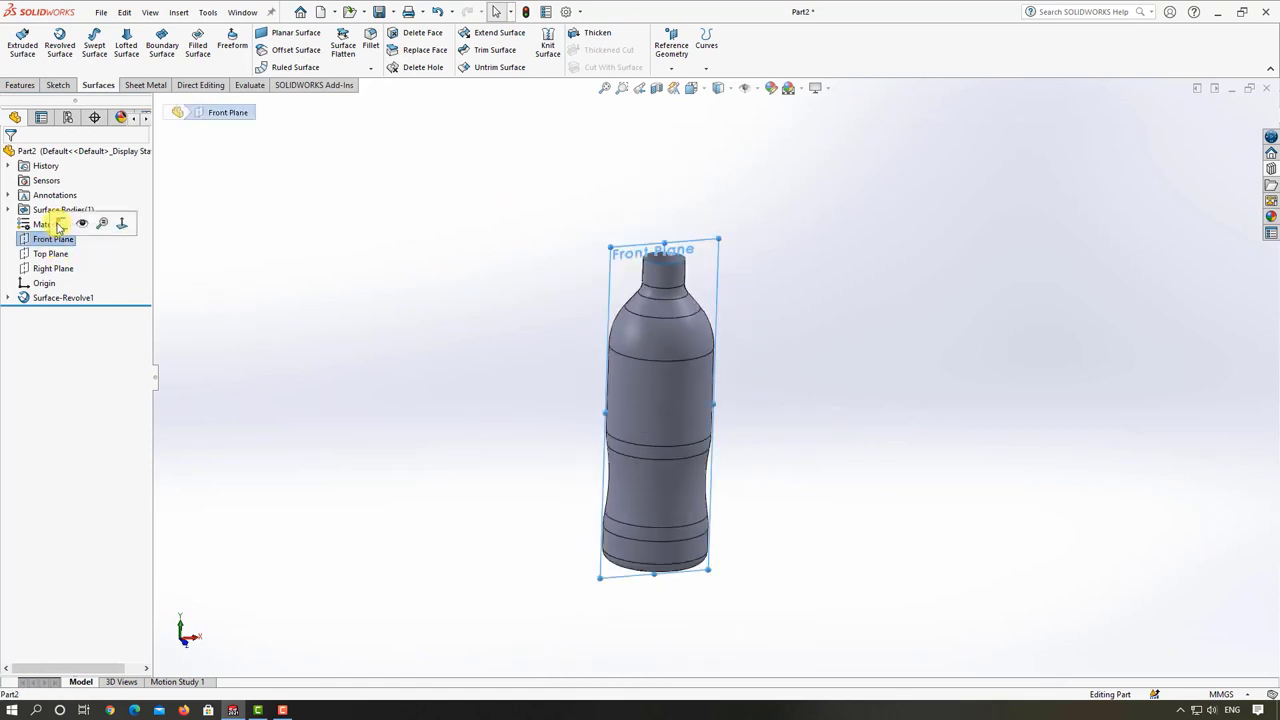
- On a Front Plane sketch, draw a 3-point arc from the bottle's left edge, stretching its end right
{"action": "left_click", "coordinate": [163, 268]}
{"action": "scroll", "coordinate": [788, 370], "scroll_direction": "down", "scroll_amount": 3}
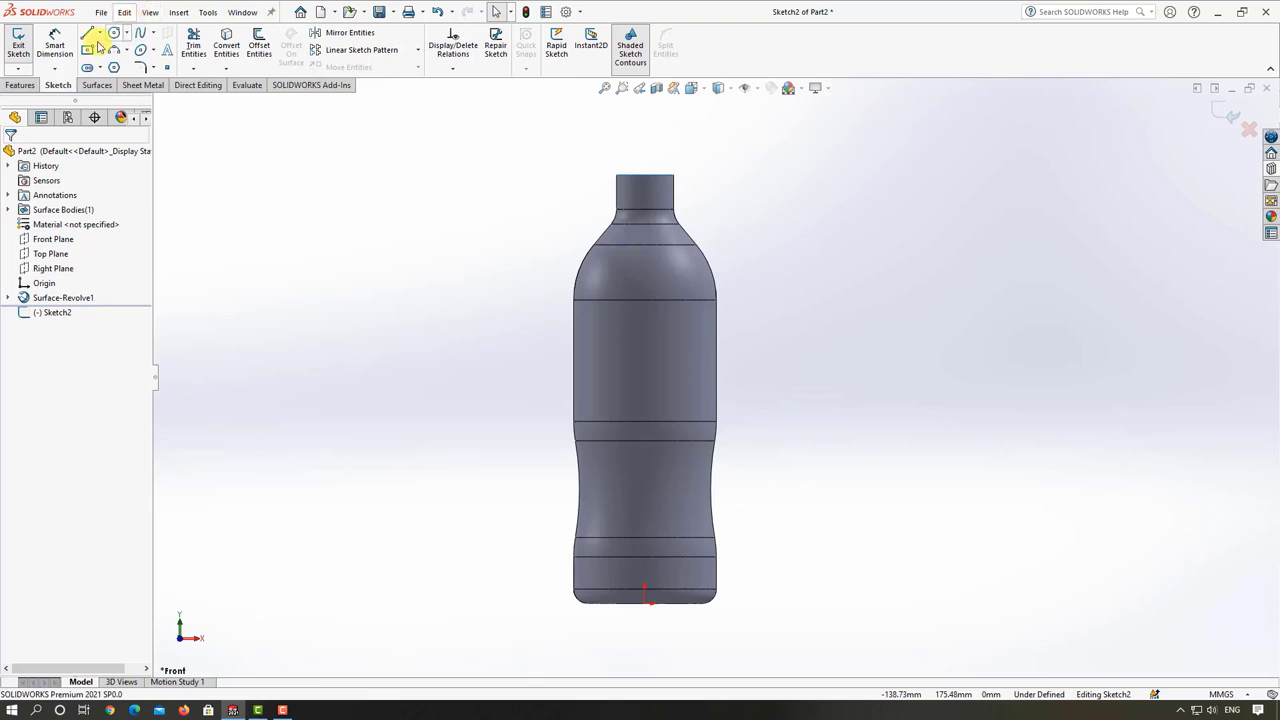
{"action": "left_click", "coordinate": [115, 52]}
{"action": "scroll", "coordinate": [506, 257], "scroll_direction": "down", "scroll_amount": 2}
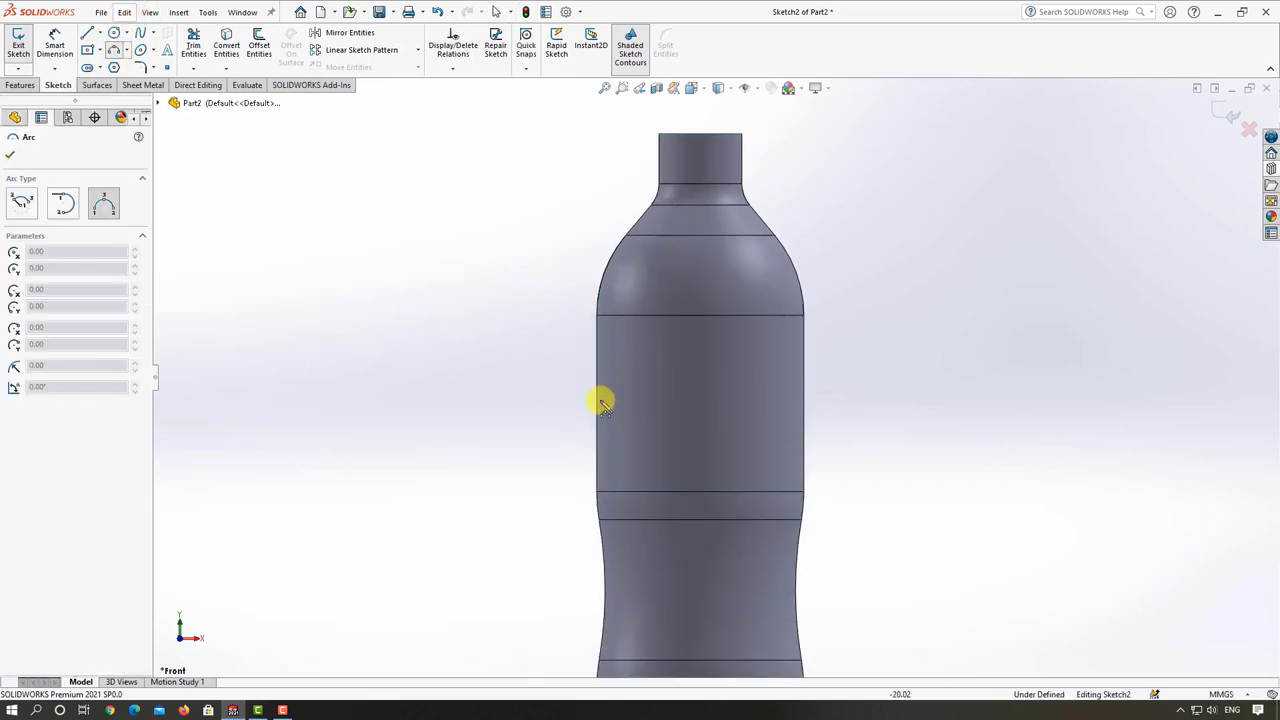
{"action": "key", "text": "Escape"}
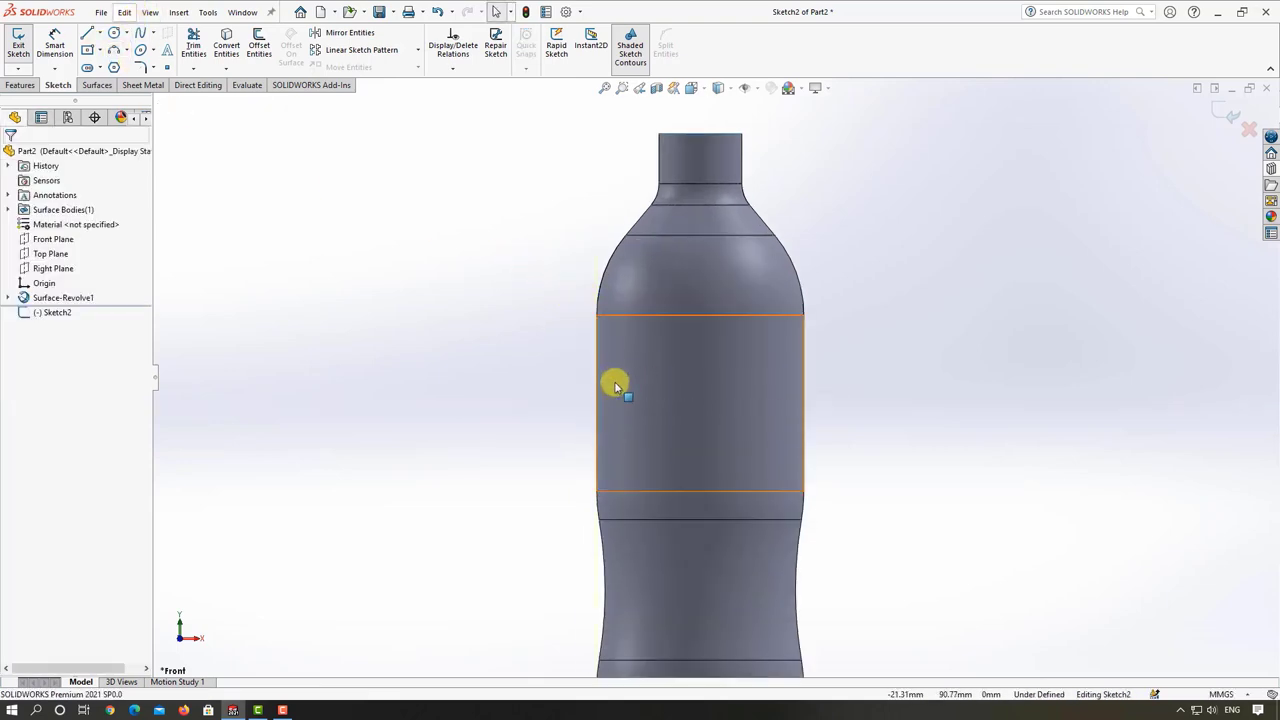
{"action": "left_click", "coordinate": [115, 48]}
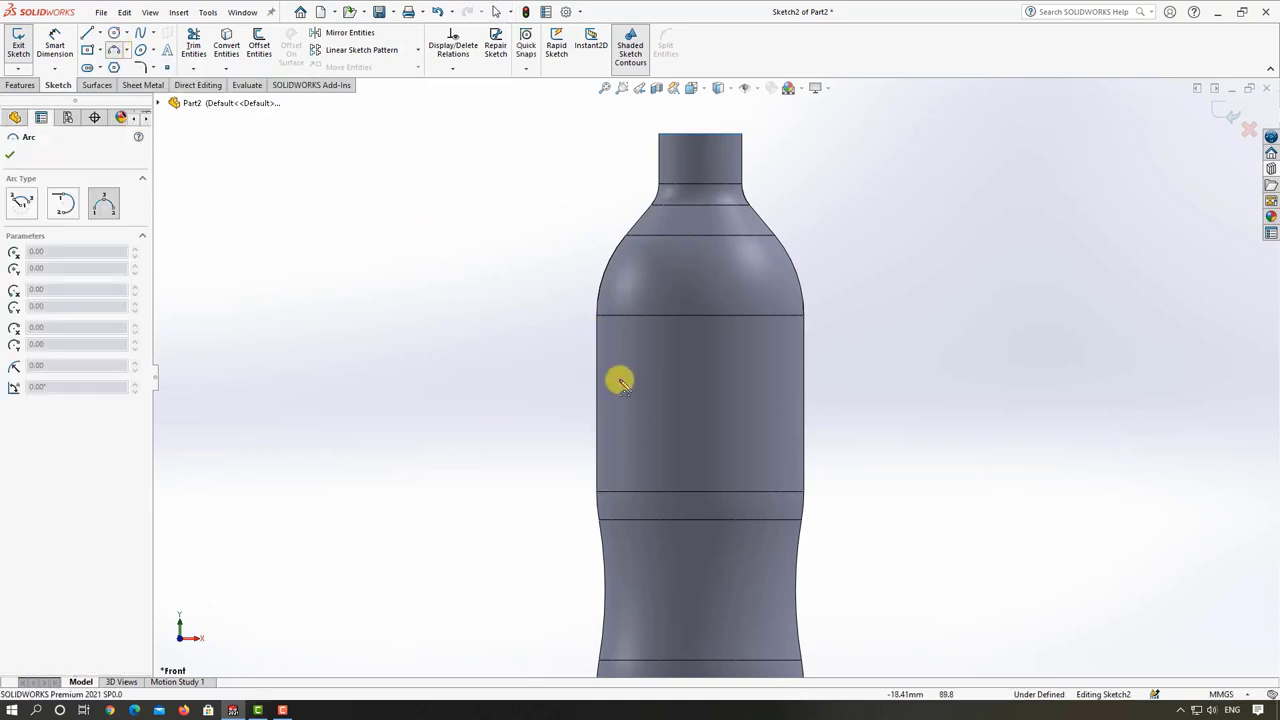
{"action": "left_click", "coordinate": [598, 367]}
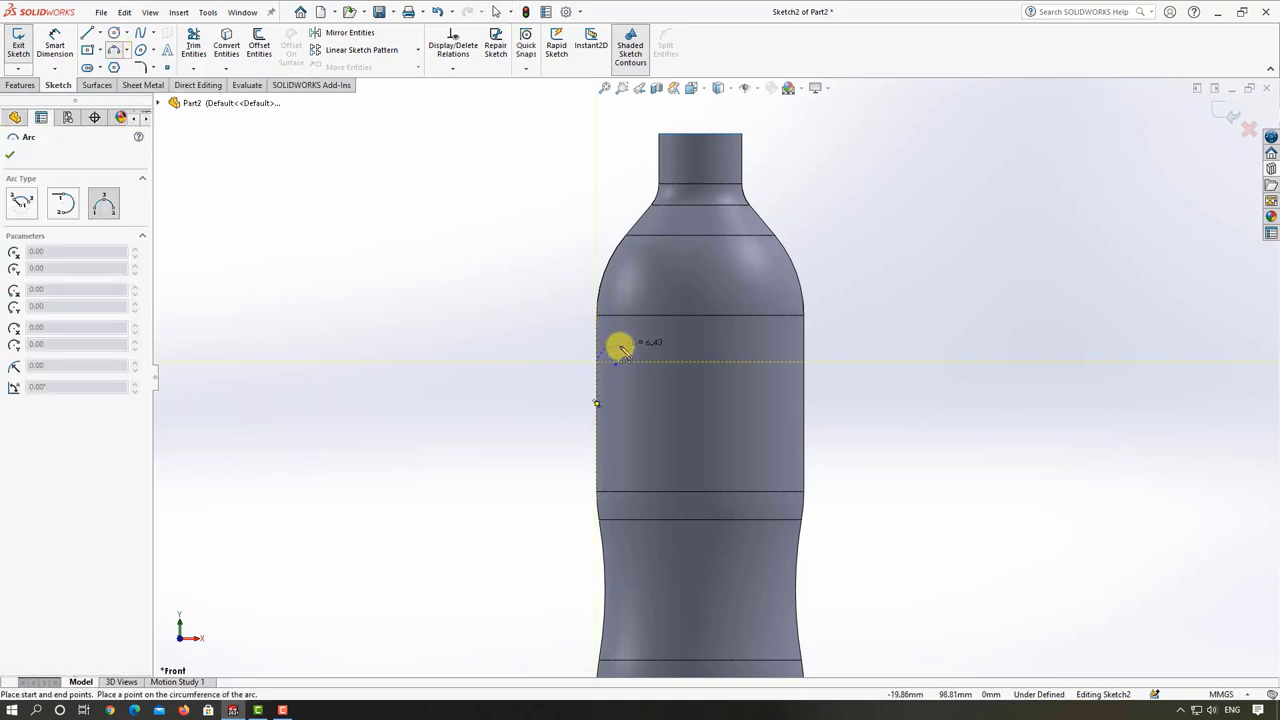
{"action": "left_click", "coordinate": [620, 350]}
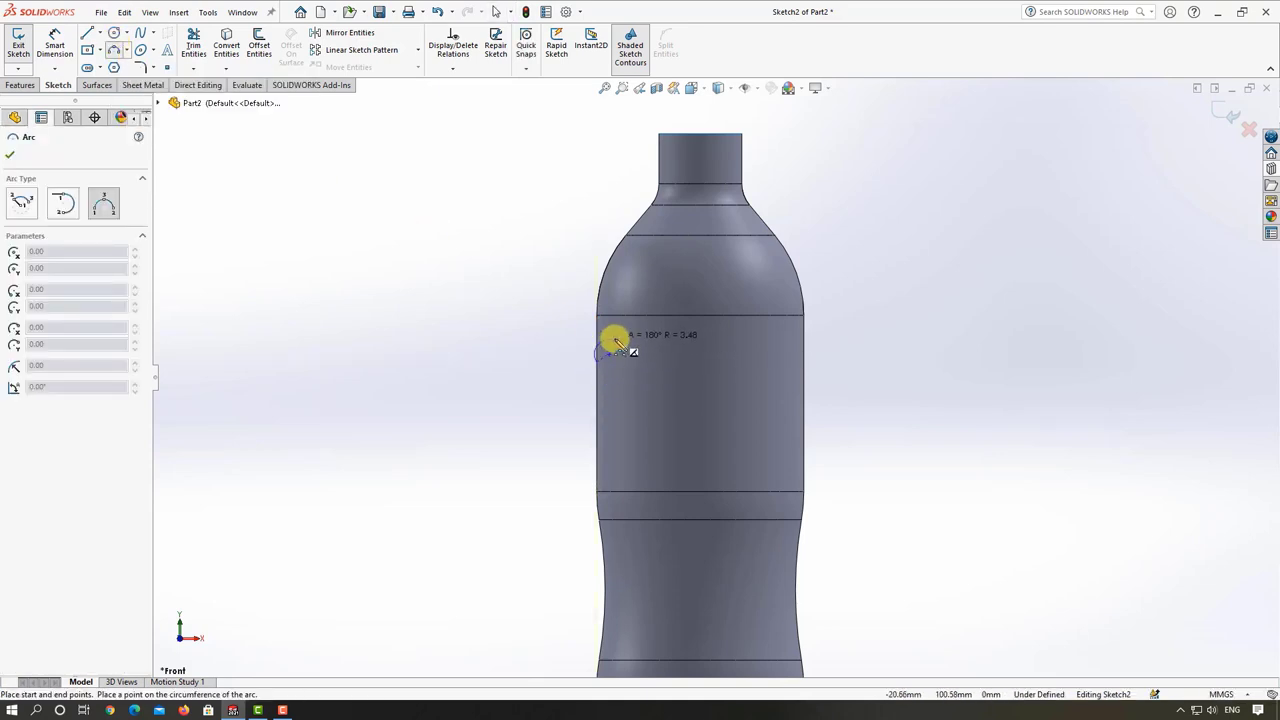
{"action": "left_click", "coordinate": [617, 343]}
{"action": "key", "text": "Escape"}
{"action": "left_click_drag", "start_coordinate": [637, 357], "coordinate": [646, 361]}
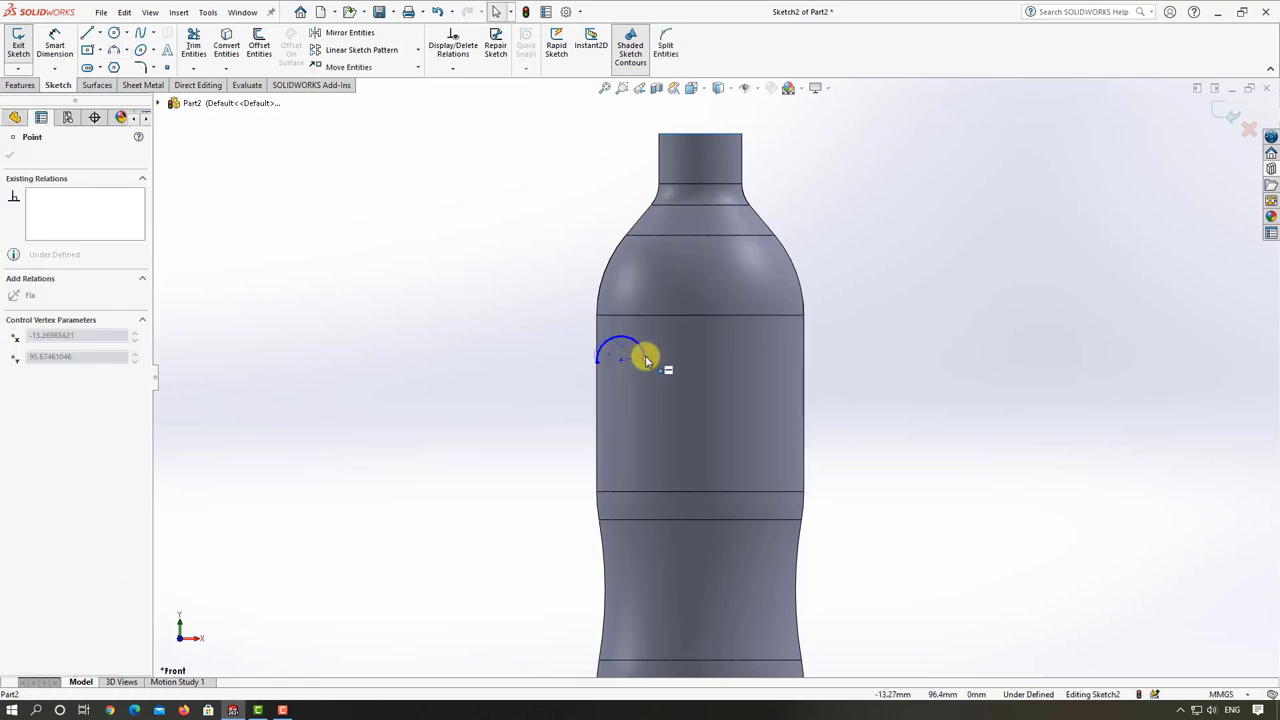
{"action": "key", "text": "Escape"}
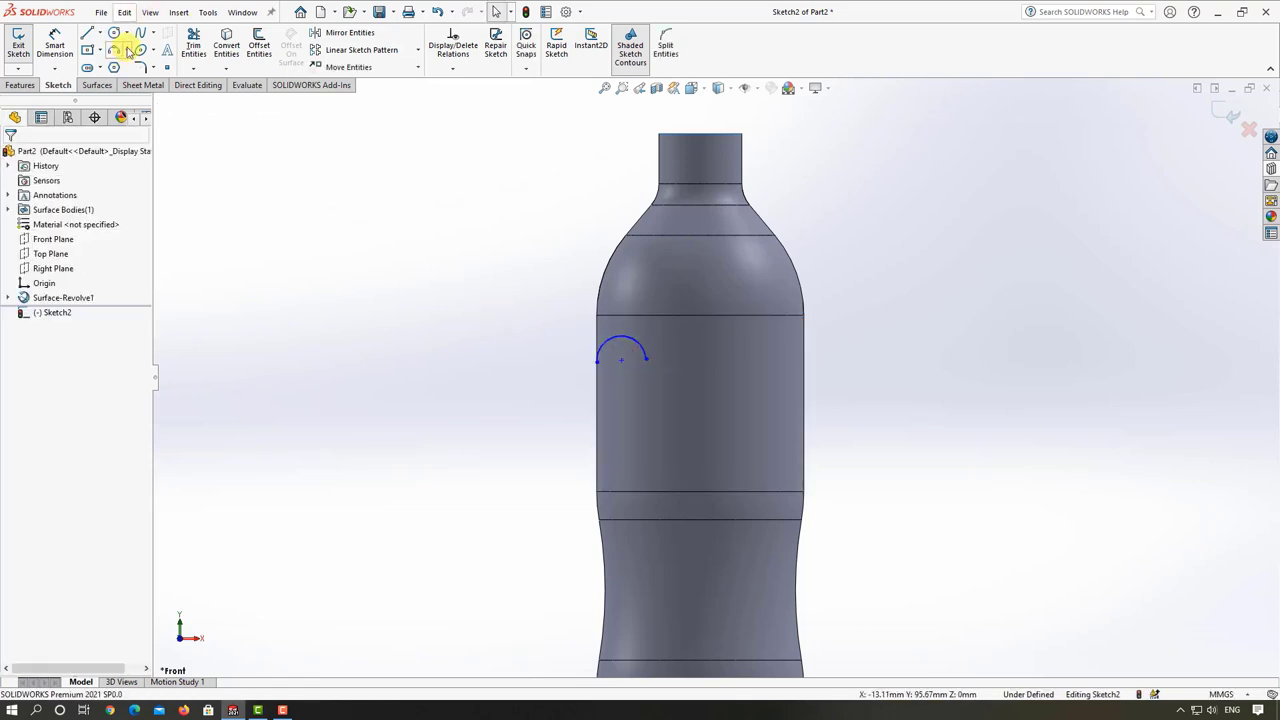
- Add a tangent arc from the first arc's end, curving downward
{"action": "left_click", "coordinate": [128, 52]}
{"action": "left_click", "coordinate": [123, 80]}
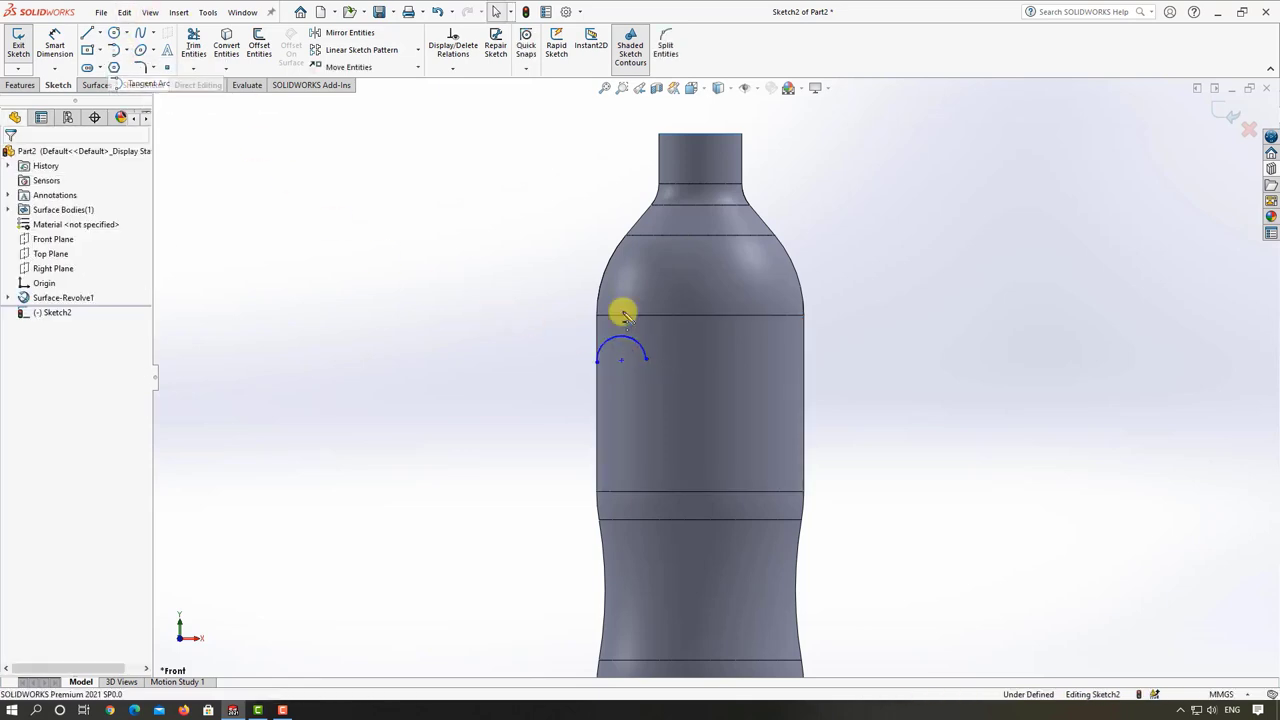
{"action": "left_click", "coordinate": [645, 359]}
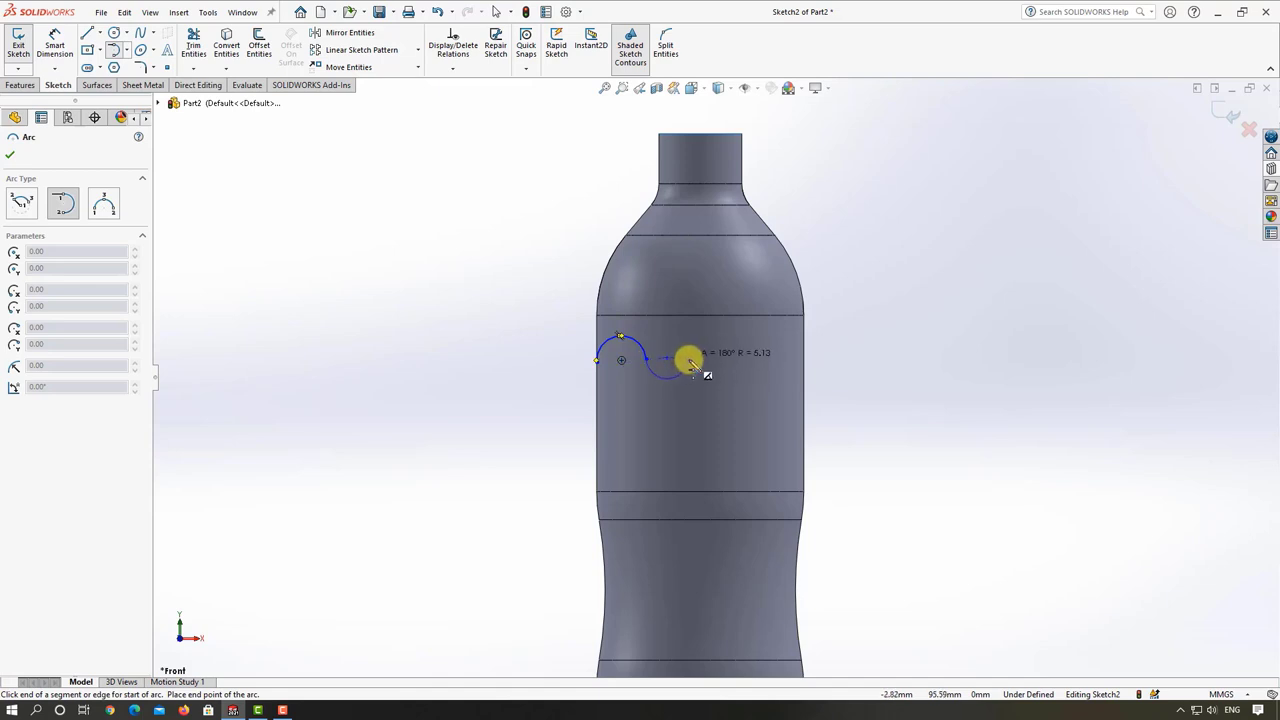
{"action": "left_click", "coordinate": [688, 358]}
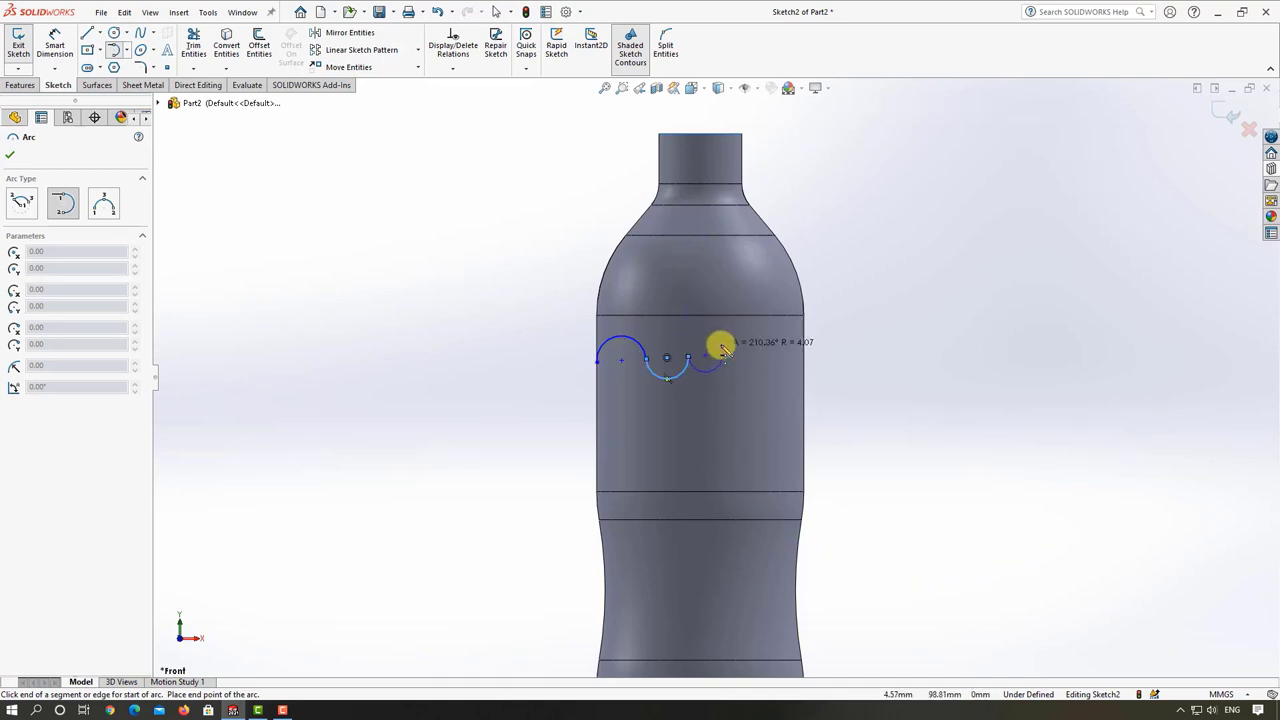
{"action": "key", "text": "Escape"}
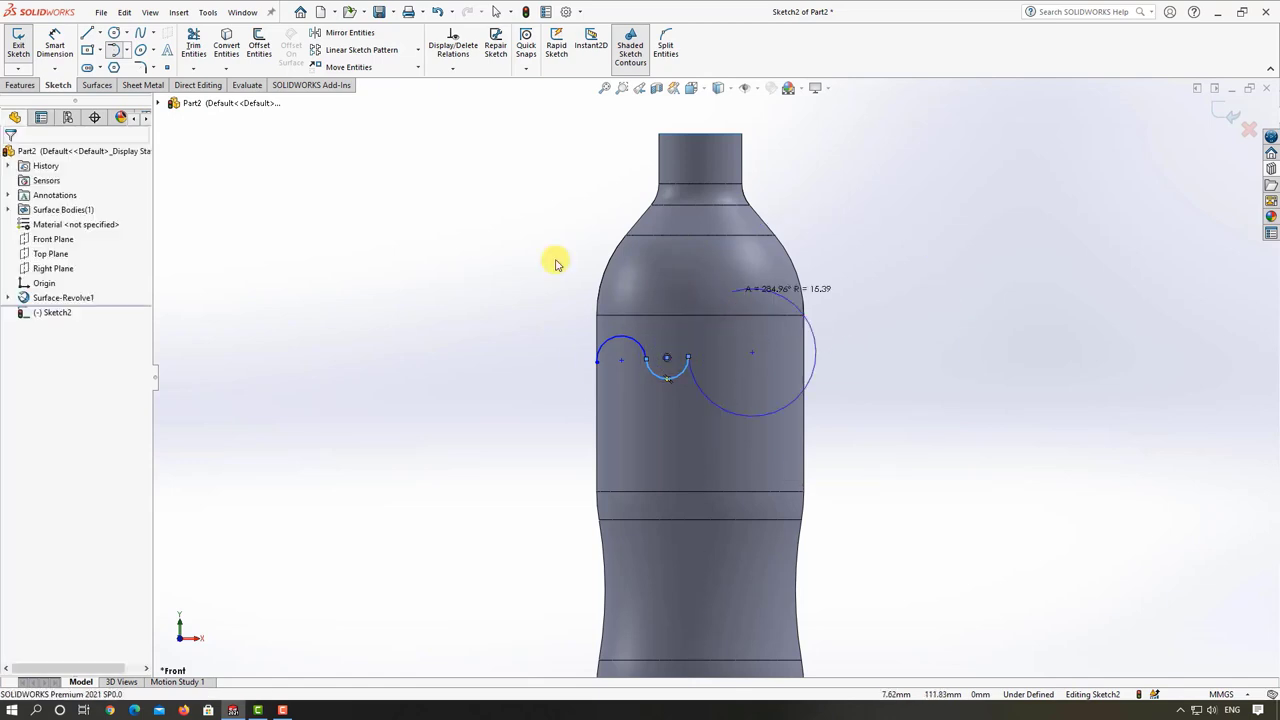
{"action": "left_click", "coordinate": [128, 51]}
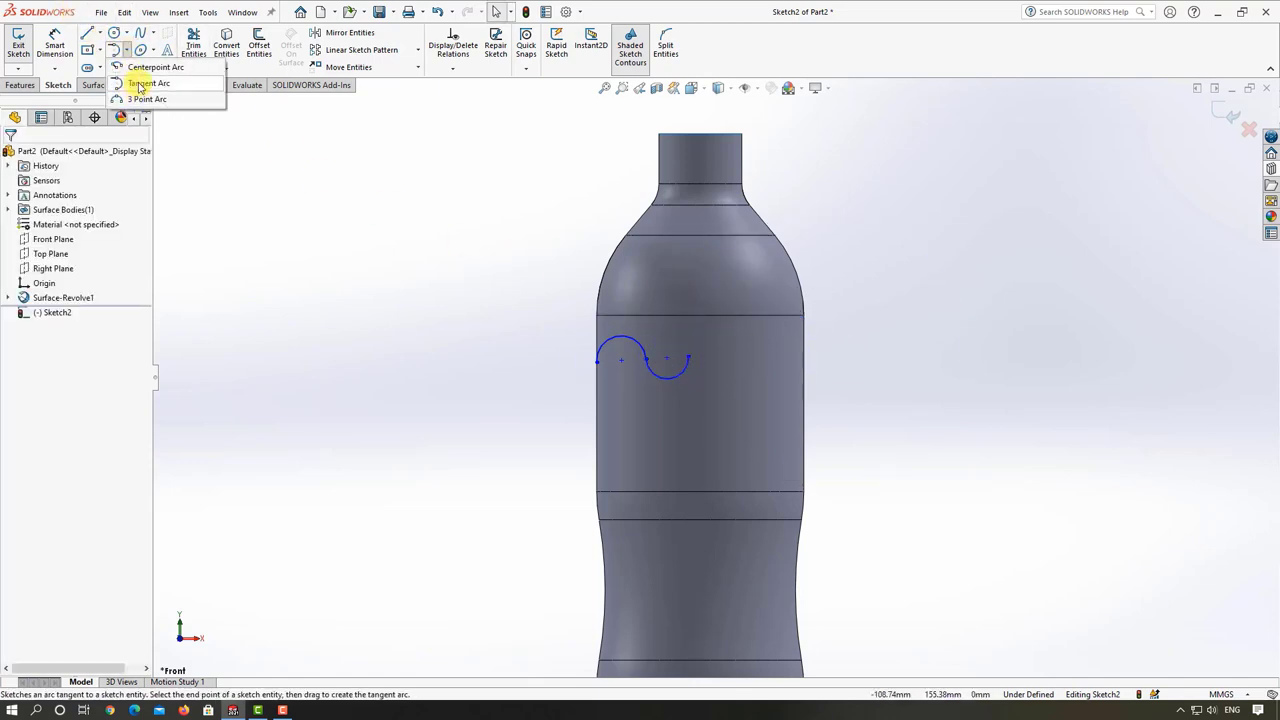
- Draw a third tangent arc to the right and make it tangent to the middle arc
{"action": "left_click", "coordinate": [130, 81]}
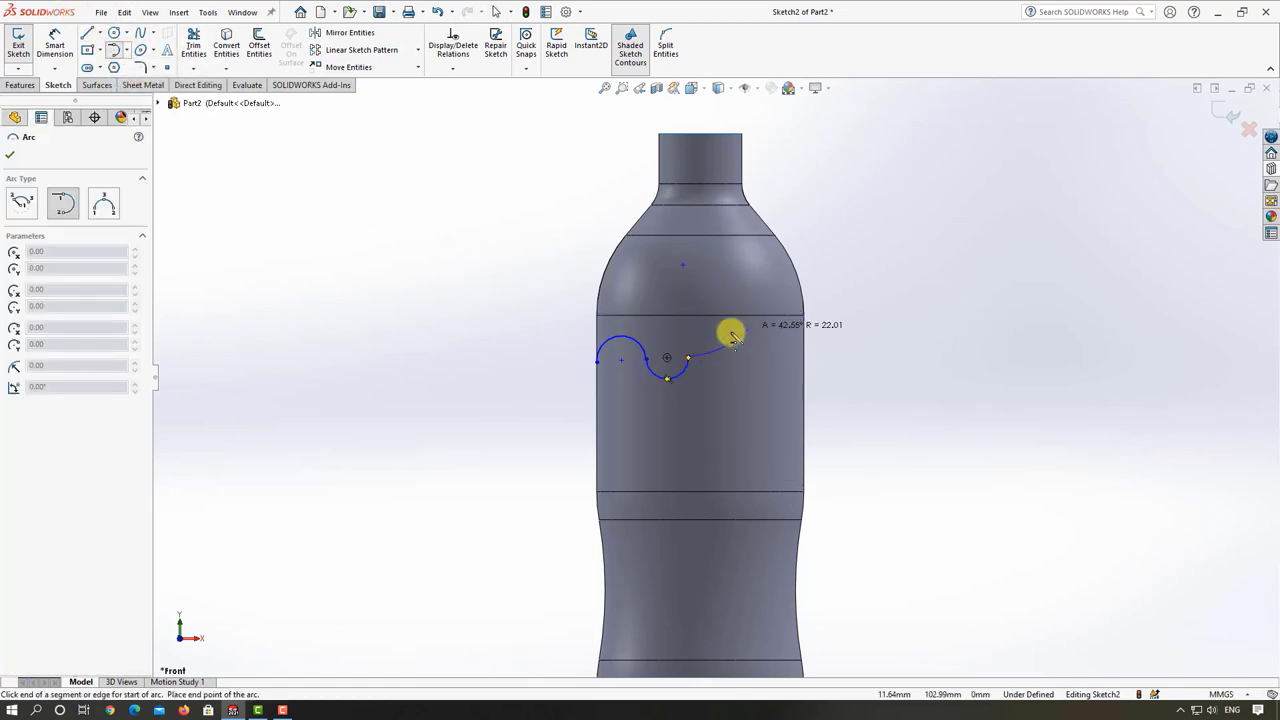
{"action": "left_click", "coordinate": [688, 357]}
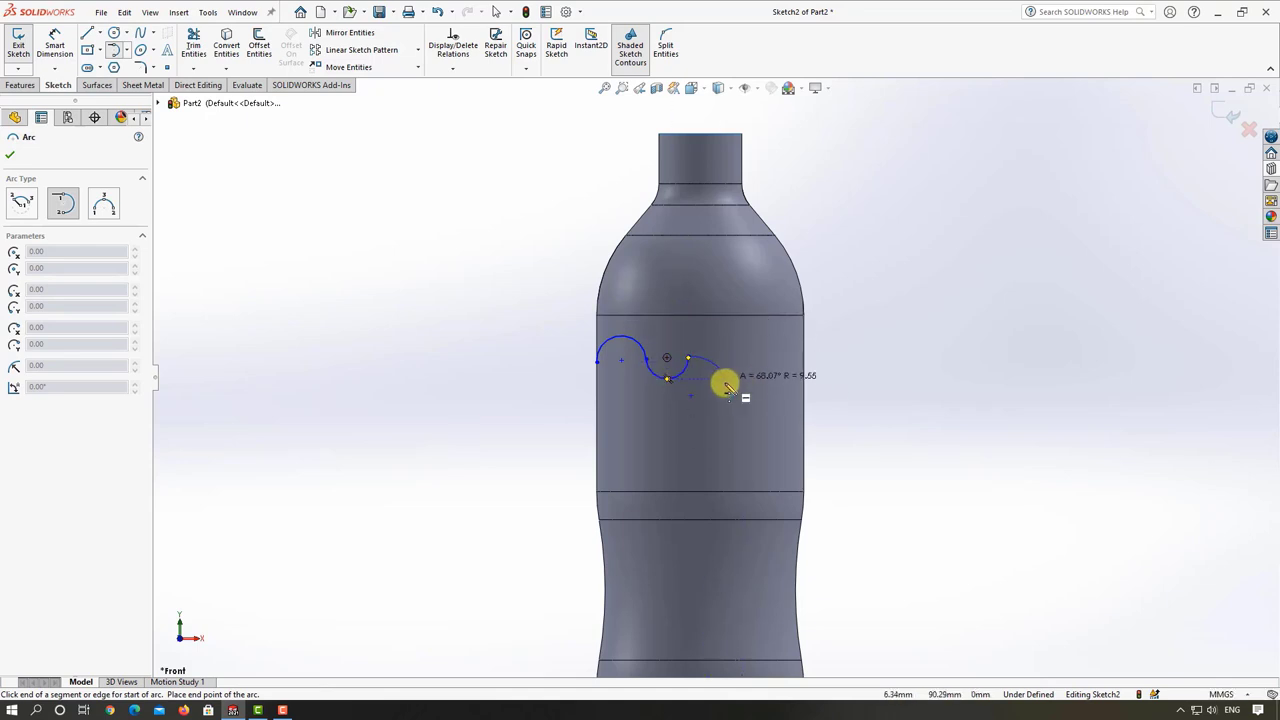
{"action": "left_click", "coordinate": [726, 380]}
{"action": "key", "text": "Escape"}
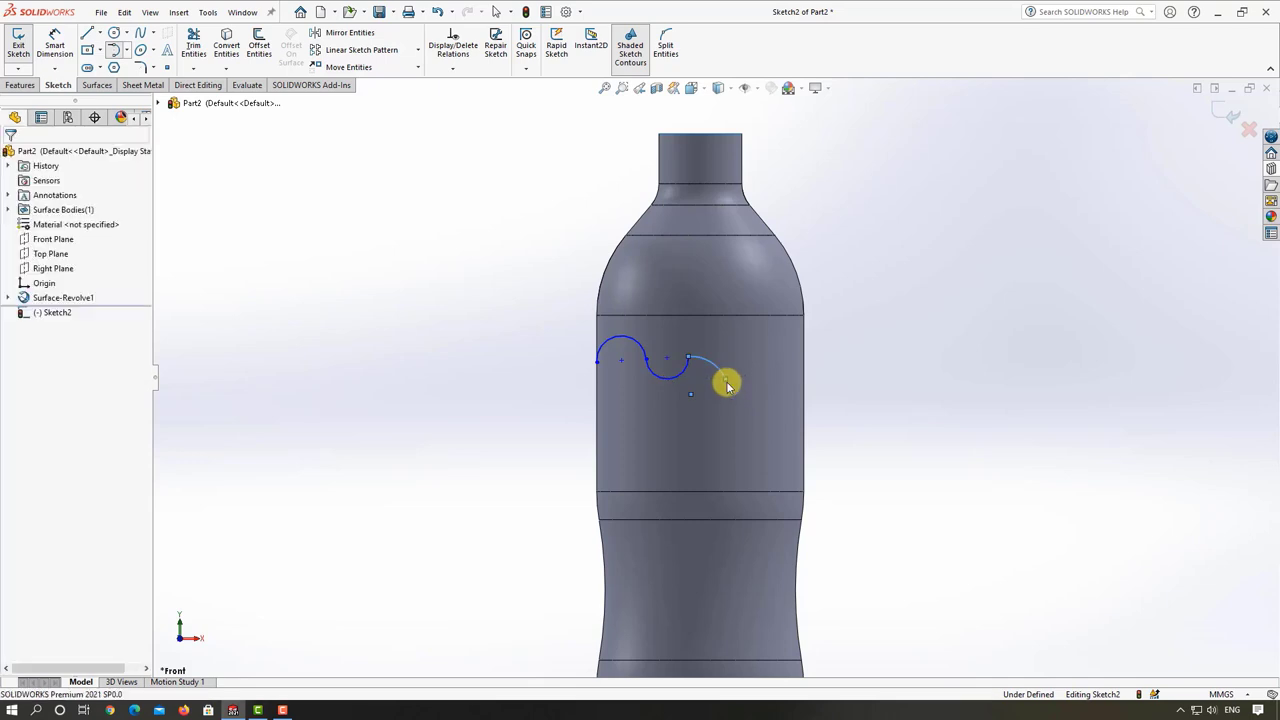
{"action": "scroll", "coordinate": [729, 380], "scroll_direction": "down", "scroll_amount": 2}
{"action": "scroll", "coordinate": [706, 349], "scroll_direction": "down", "scroll_amount": 1}
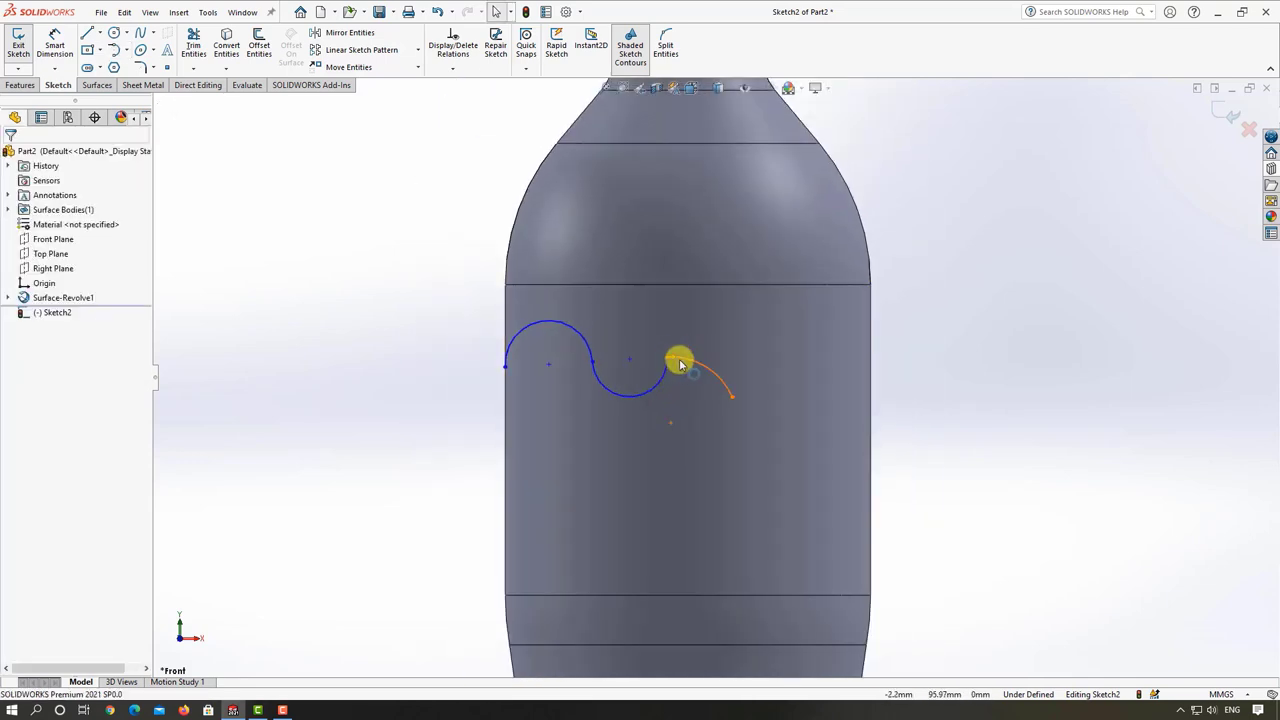
{"action": "left_click", "coordinate": [684, 370]}
{"action": "left_click", "coordinate": [664, 373], "text": "ctrl"}
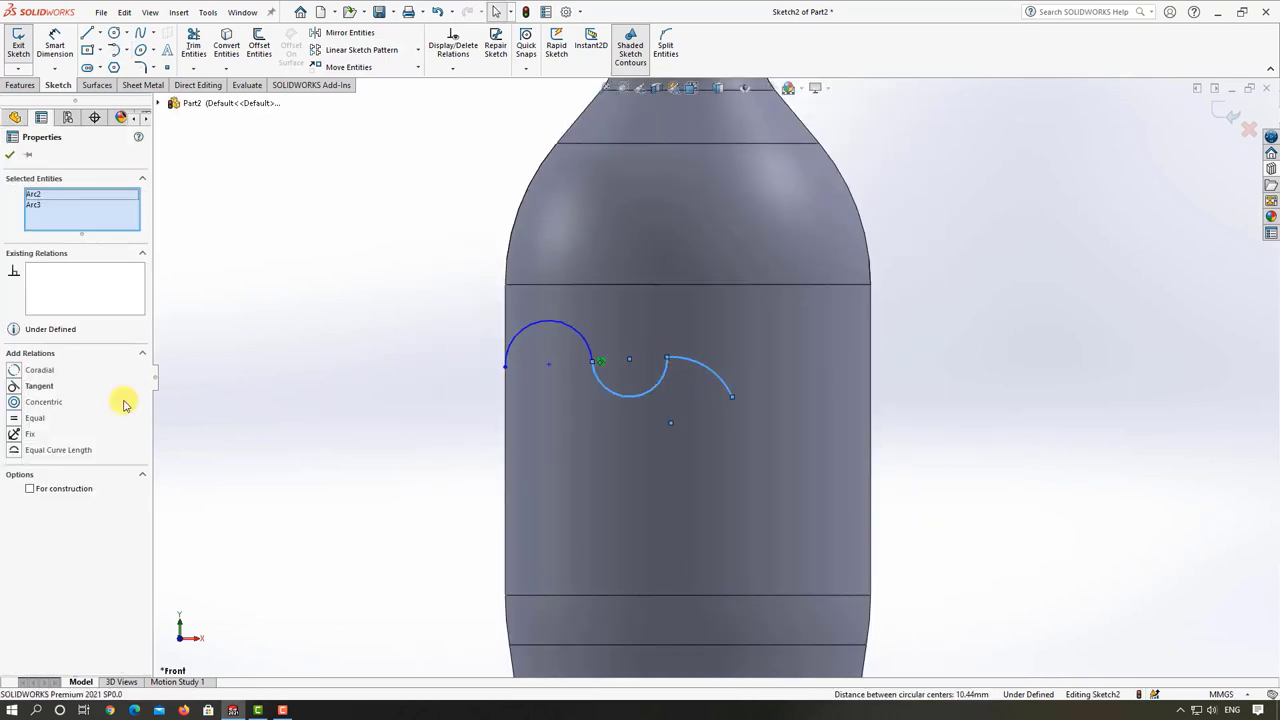
{"action": "left_click", "coordinate": [38, 387]}
{"action": "key", "text": "Escape"}
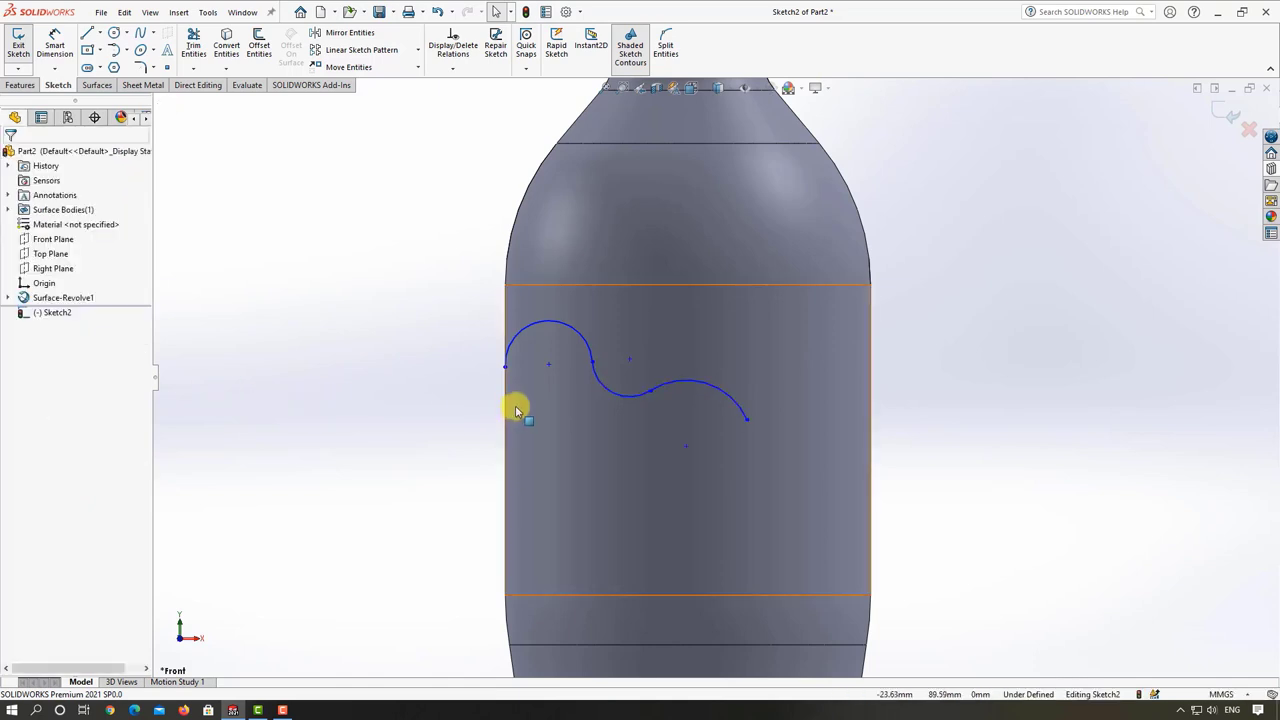
- Drag the wave's end point onto the bottle's right edge and reshape the middle arc
{"action": "scroll", "coordinate": [500, 395], "scroll_direction": "up", "scroll_amount": 1}
{"action": "scroll", "coordinate": [661, 352], "scroll_direction": "down", "scroll_amount": 1}
{"action": "scroll", "coordinate": [668, 360], "scroll_direction": "up", "scroll_amount": 2}
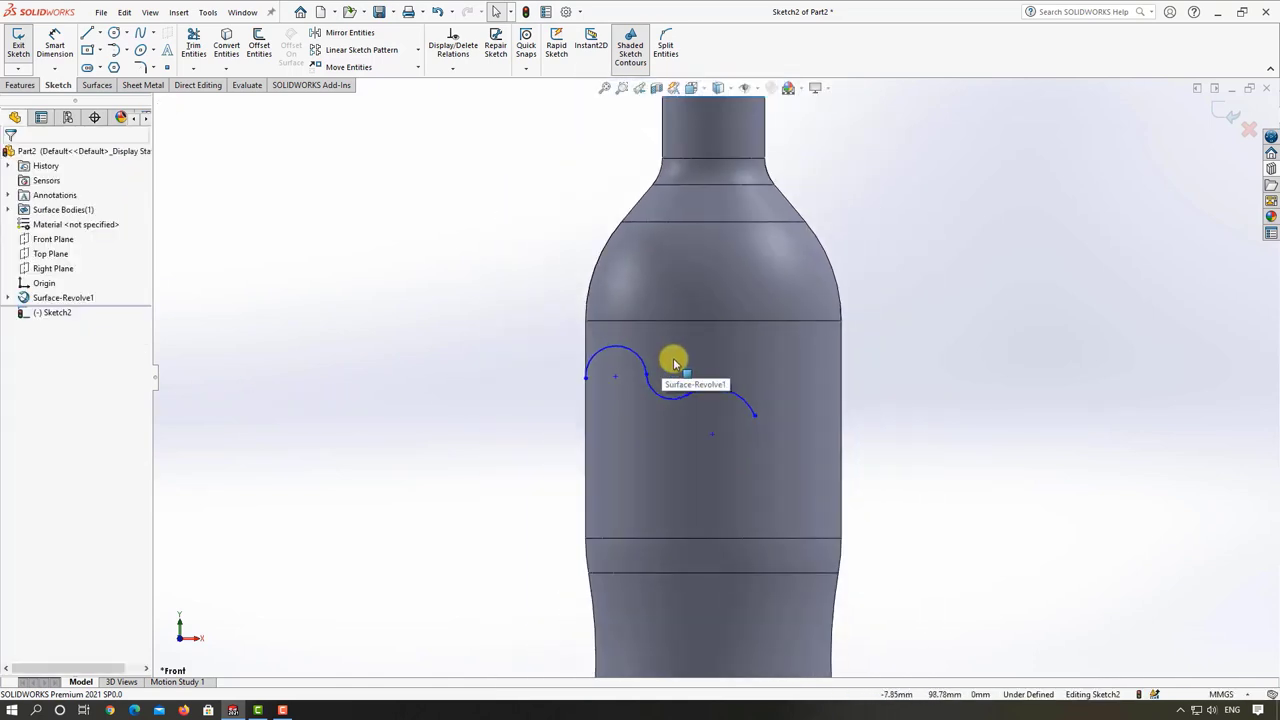
{"action": "scroll", "coordinate": [660, 385], "scroll_direction": "down", "scroll_amount": 2}
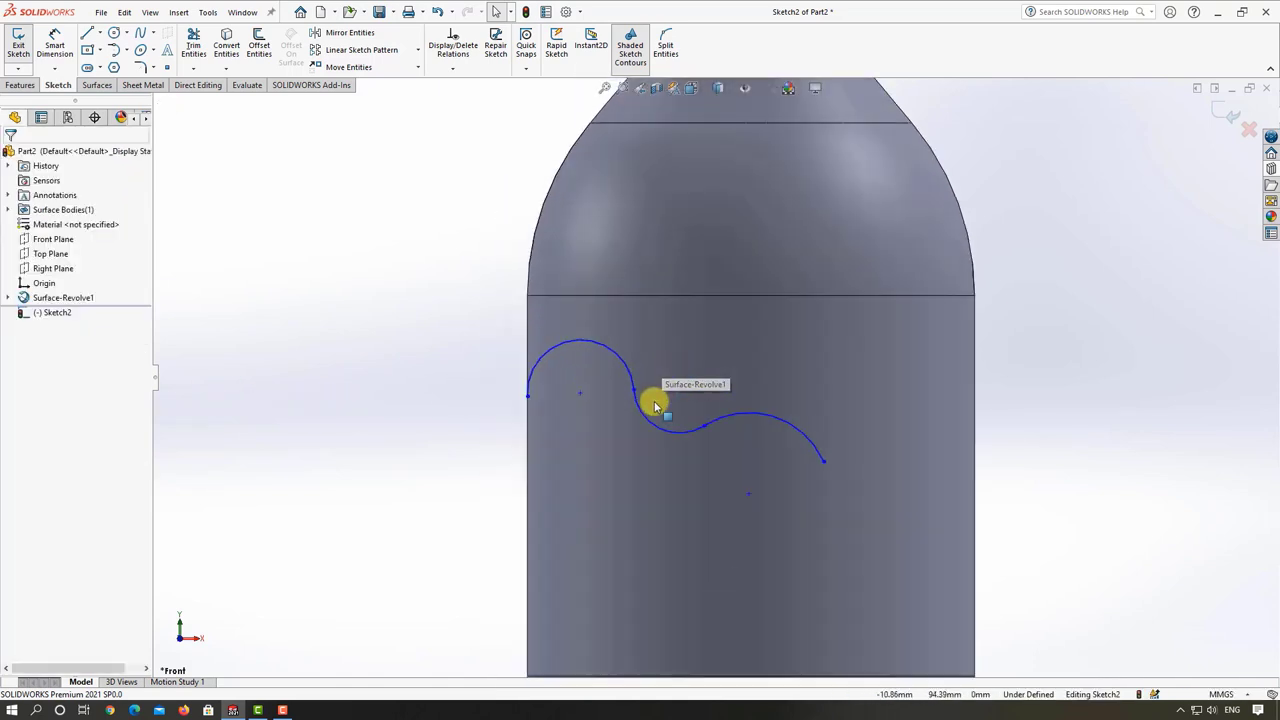
{"action": "left_click", "coordinate": [822, 460]}
{"action": "left_click", "coordinate": [971, 375]}
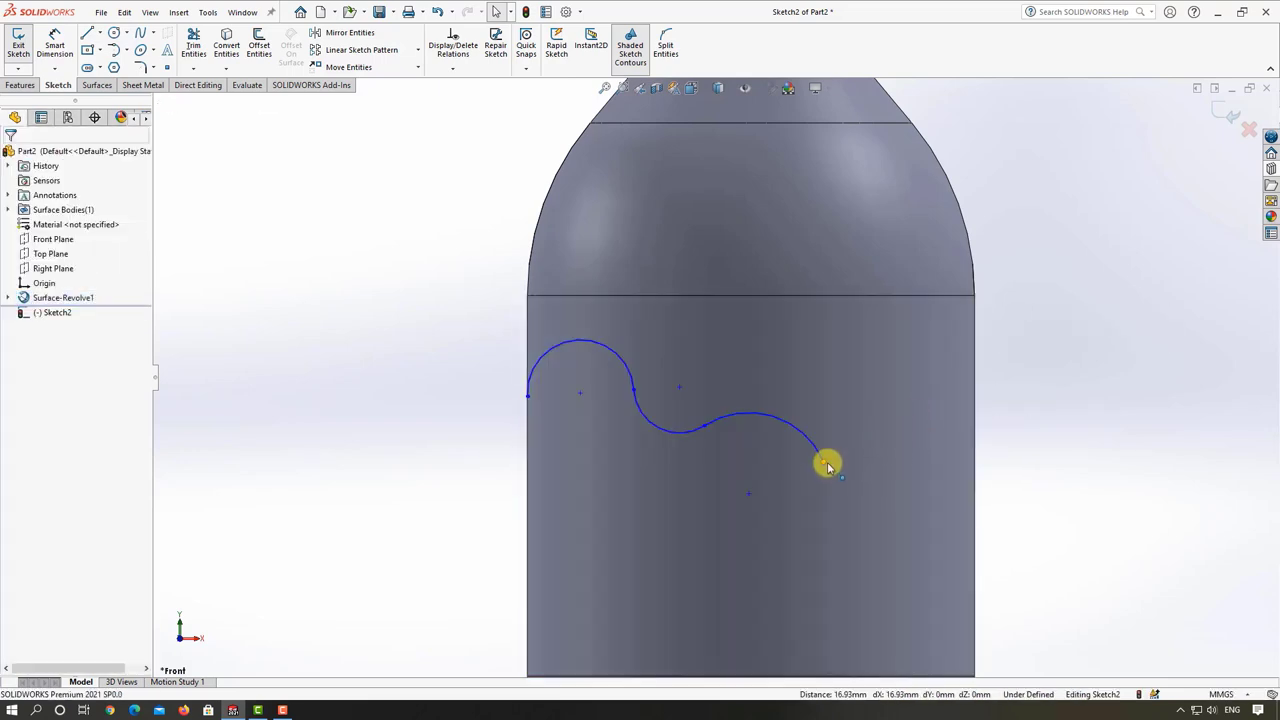
{"action": "mouse_move", "coordinate": [823, 461]}
{"action": "left_mouse_down"}
{"action": "mouse_move", "coordinate": [970, 425]}
{"action": "mouse_move", "coordinate": [977, 396]}
{"action": "left_mouse_up"}
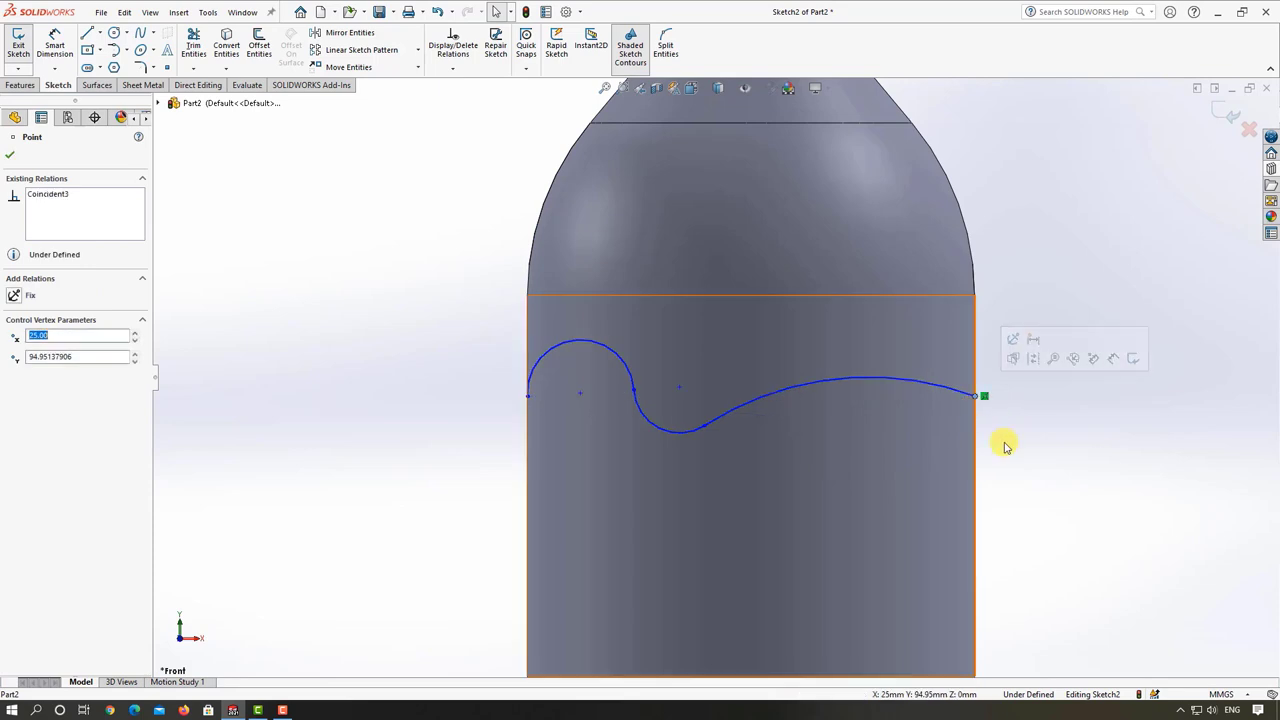
{"action": "key", "text": "Escape"}
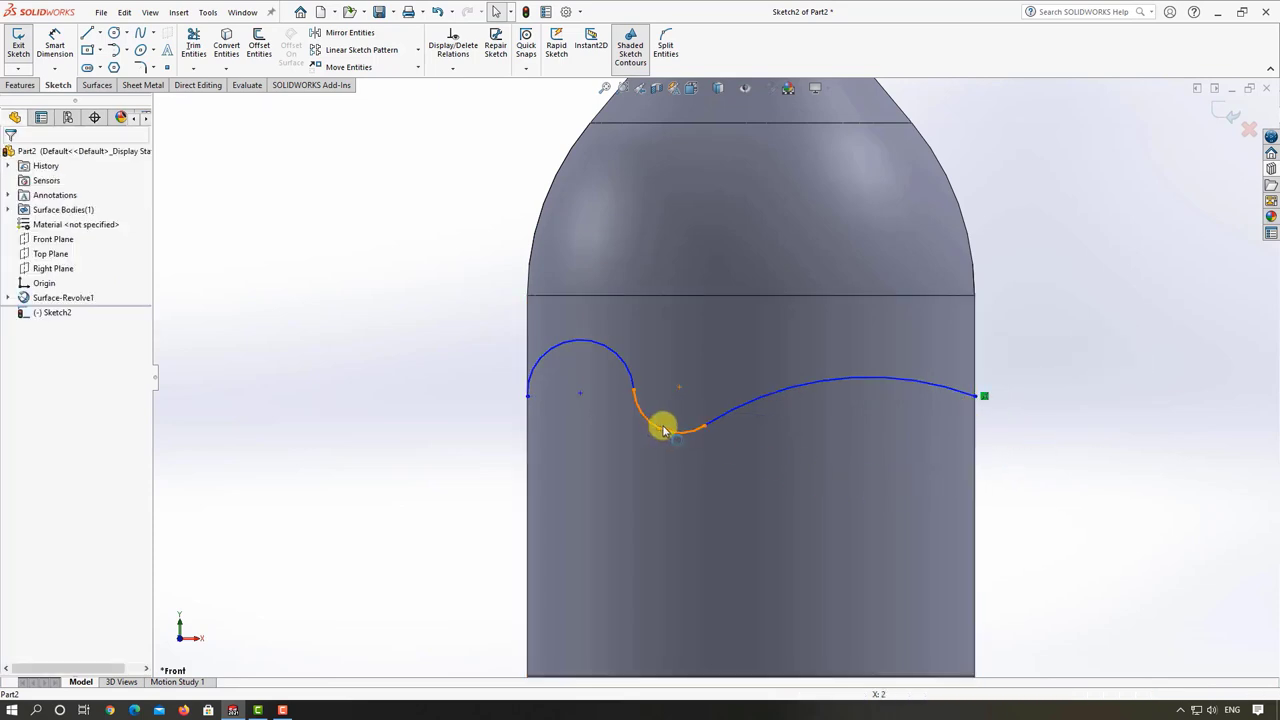
{"action": "mouse_move", "coordinate": [660, 424]}
{"action": "left_mouse_down"}
{"action": "mouse_move", "coordinate": [699, 427]}
{"action": "mouse_move", "coordinate": [686, 423]}
{"action": "mouse_move", "coordinate": [677, 443]}
{"action": "left_mouse_up"}
{"action": "key", "text": "Escape"}
{"action": "scroll", "coordinate": [914, 500], "scroll_direction": "up", "scroll_amount": 3}
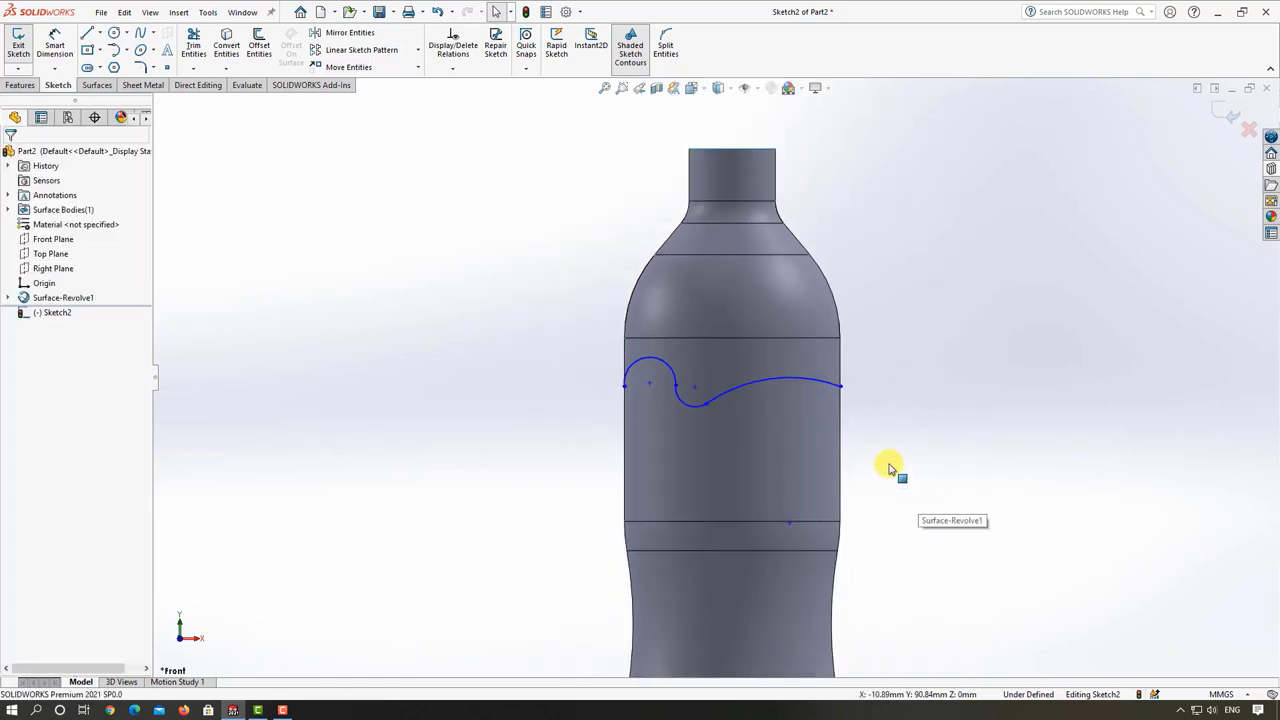
{"action": "scroll", "coordinate": [894, 466], "scroll_direction": "up", "scroll_amount": 2}
{"action": "scroll", "coordinate": [628, 325], "scroll_direction": "down", "scroll_amount": 5}
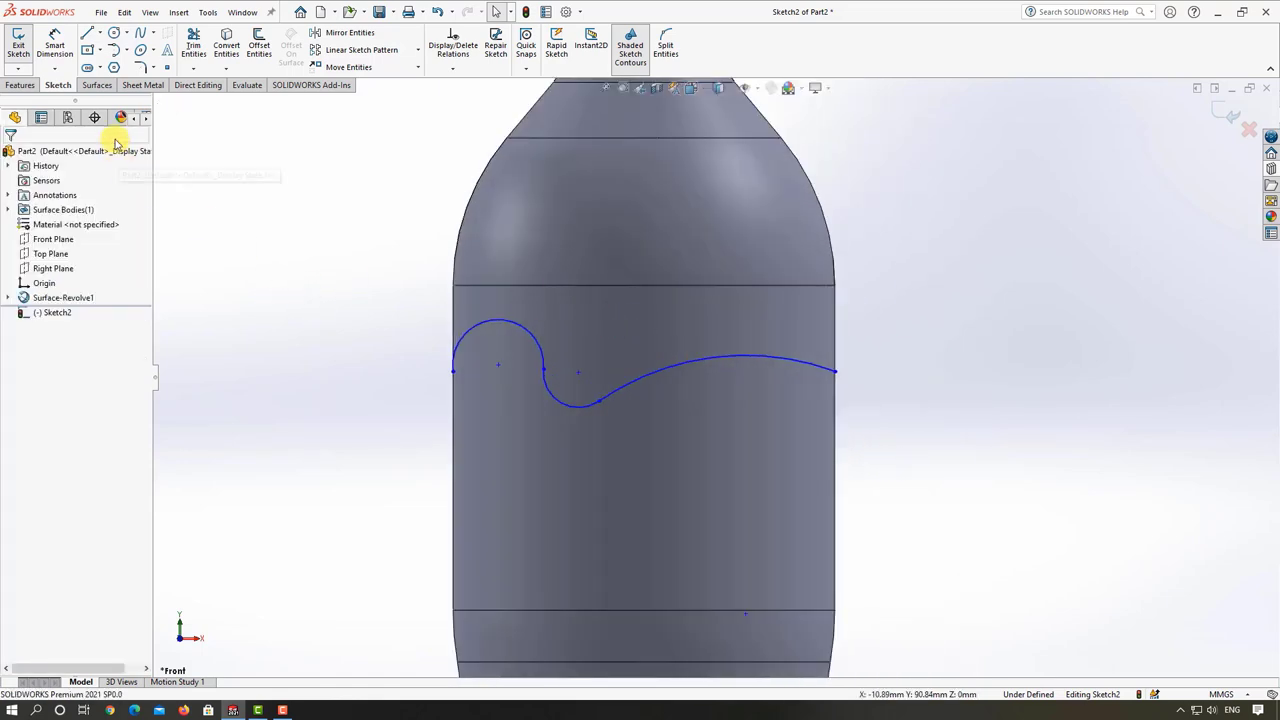
- Dimension the right arc with a 15 mm radius
{"action": "left_click", "coordinate": [55, 47]}
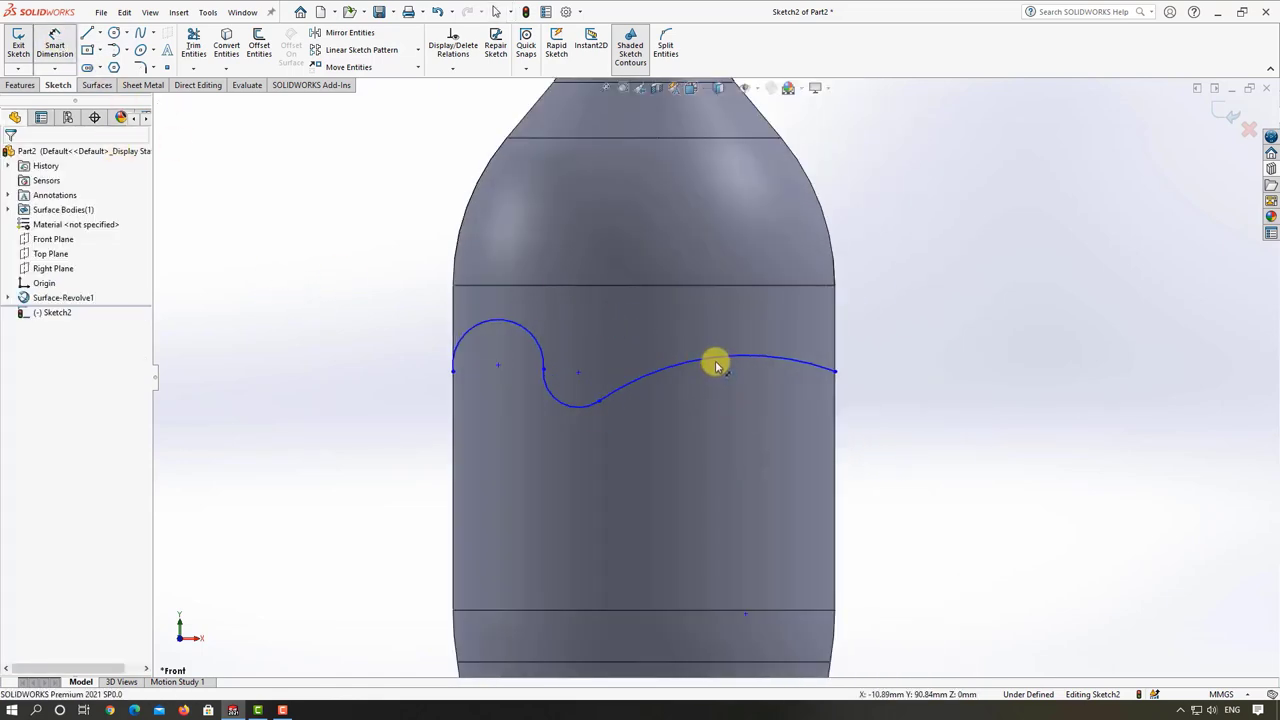
{"action": "left_click", "coordinate": [716, 366]}
{"action": "left_click", "coordinate": [745, 613]}
{"action": "left_click", "coordinate": [710, 425]}
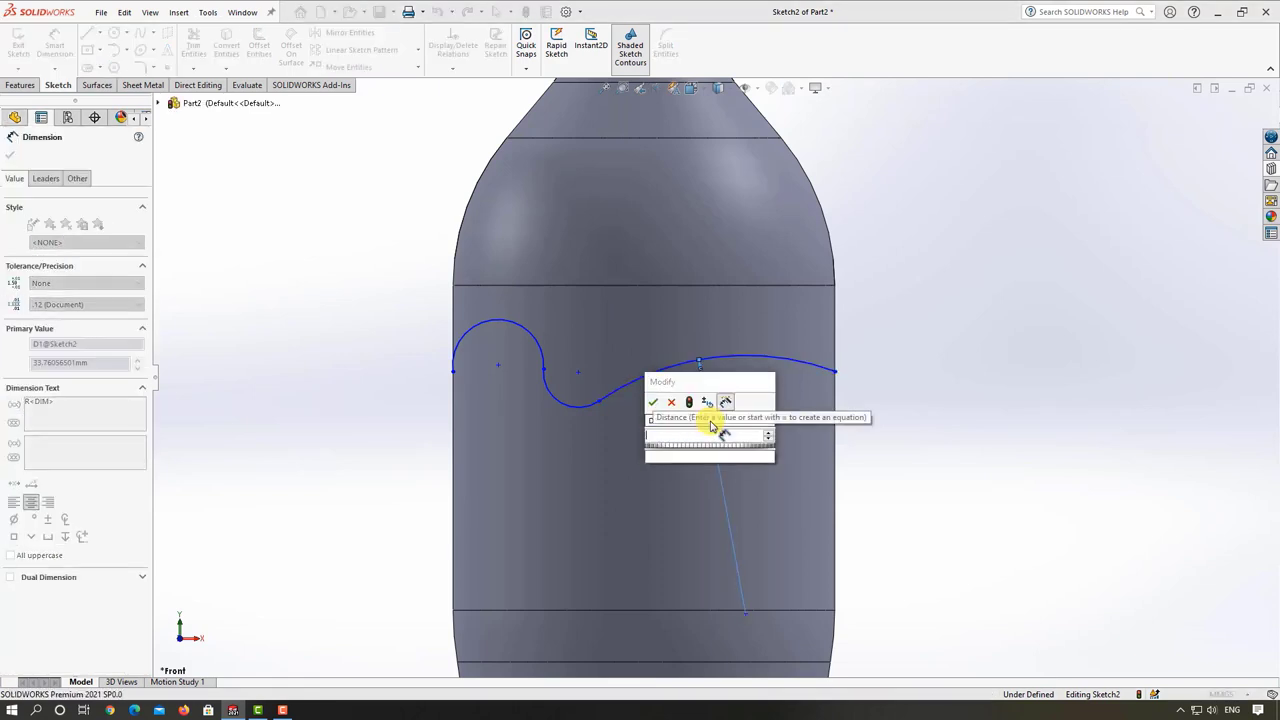
{"action": "type", "text": "15"}
{"action": "key", "text": "Return"}
{"action": "key", "text": "Escape"}
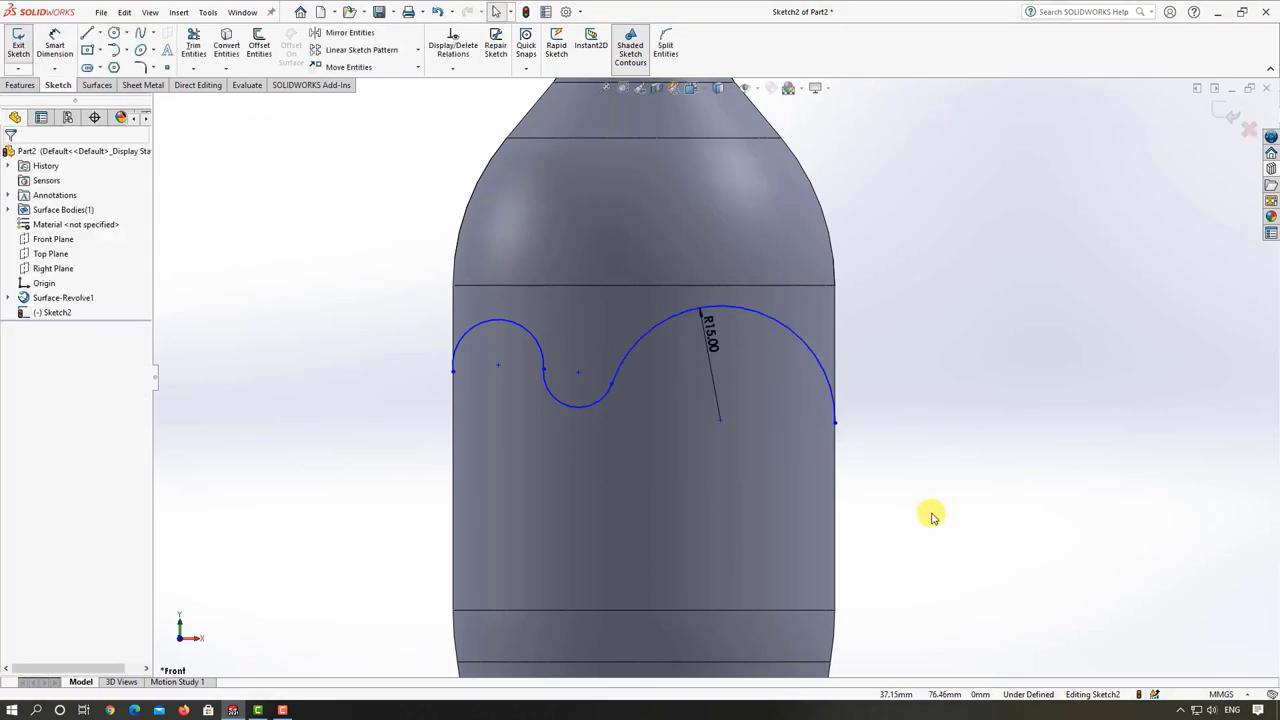
{"action": "scroll", "coordinate": [888, 520], "scroll_direction": "up", "scroll_amount": 3}
{"action": "scroll", "coordinate": [771, 480], "scroll_direction": "up", "scroll_amount": 2}
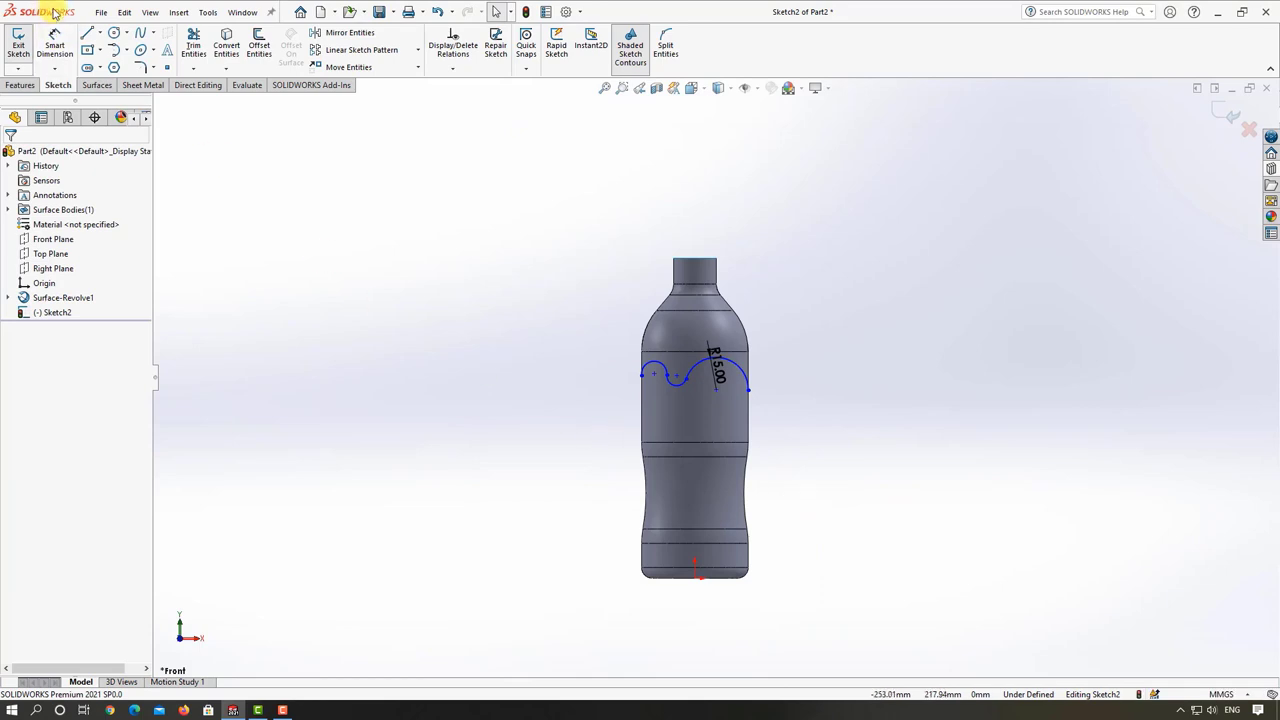
- Align a point on the wavy curve vertically with the origin
{"action": "left_click", "coordinate": [100, 34]}
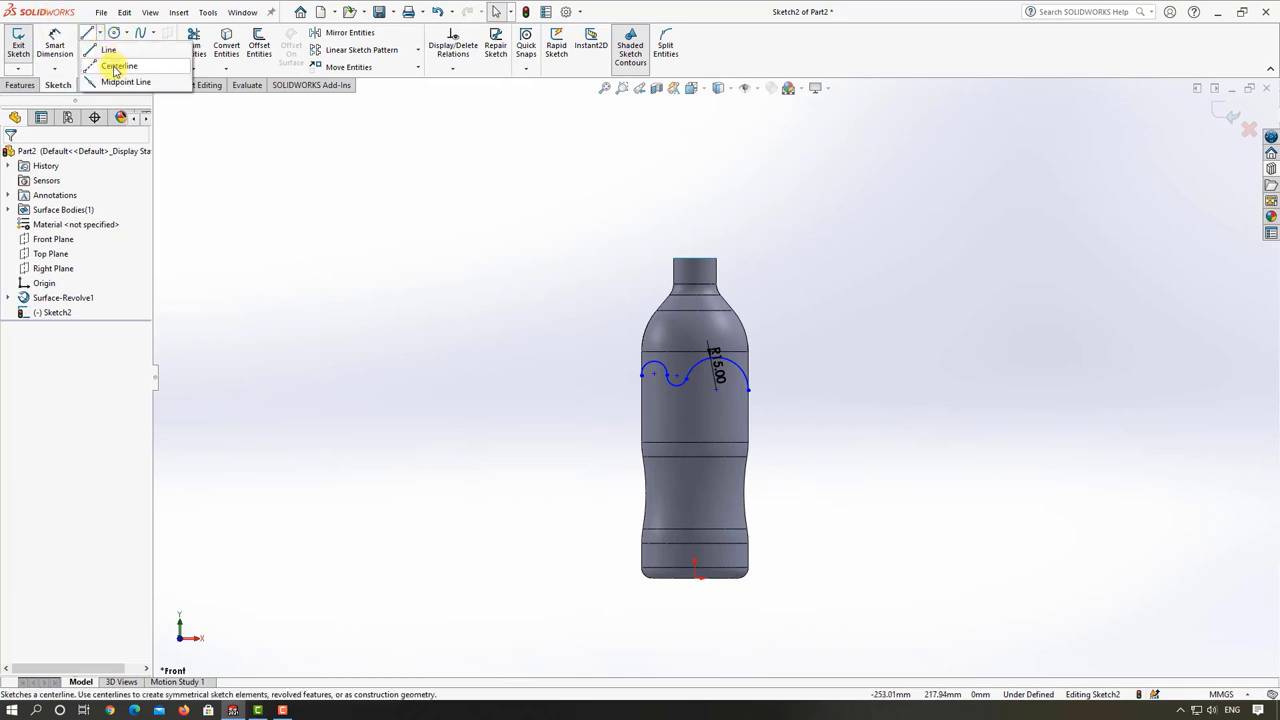
{"action": "left_click", "coordinate": [118, 67]}
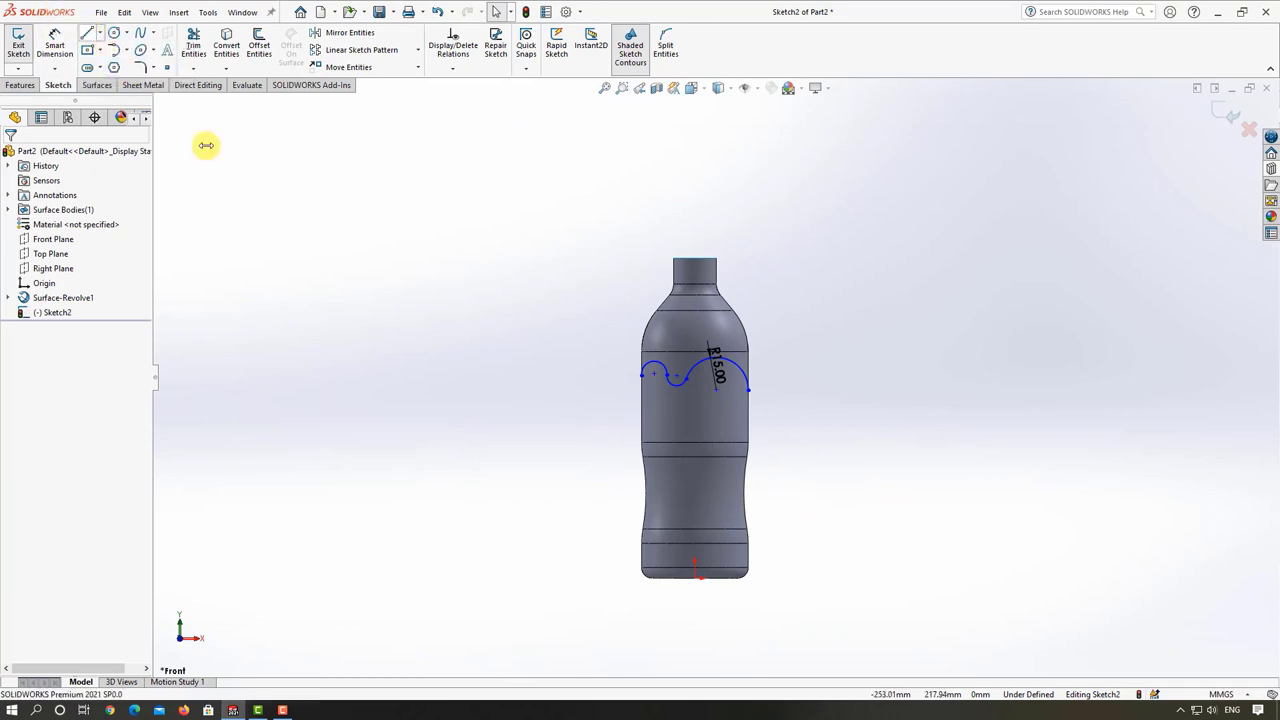
{"action": "scroll", "coordinate": [714, 394], "scroll_direction": "down", "scroll_amount": 2}
{"action": "left_click", "coordinate": [647, 355]}
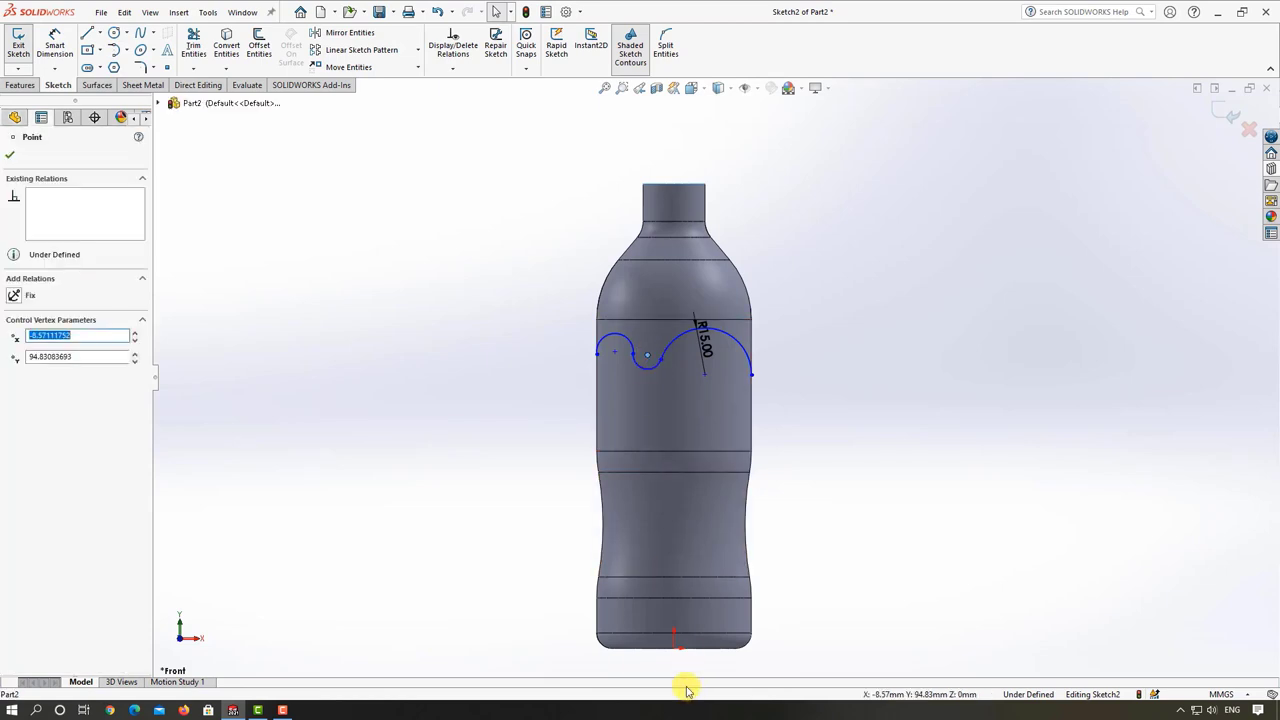
{"action": "left_click", "coordinate": [674, 646], "text": "ctrl"}
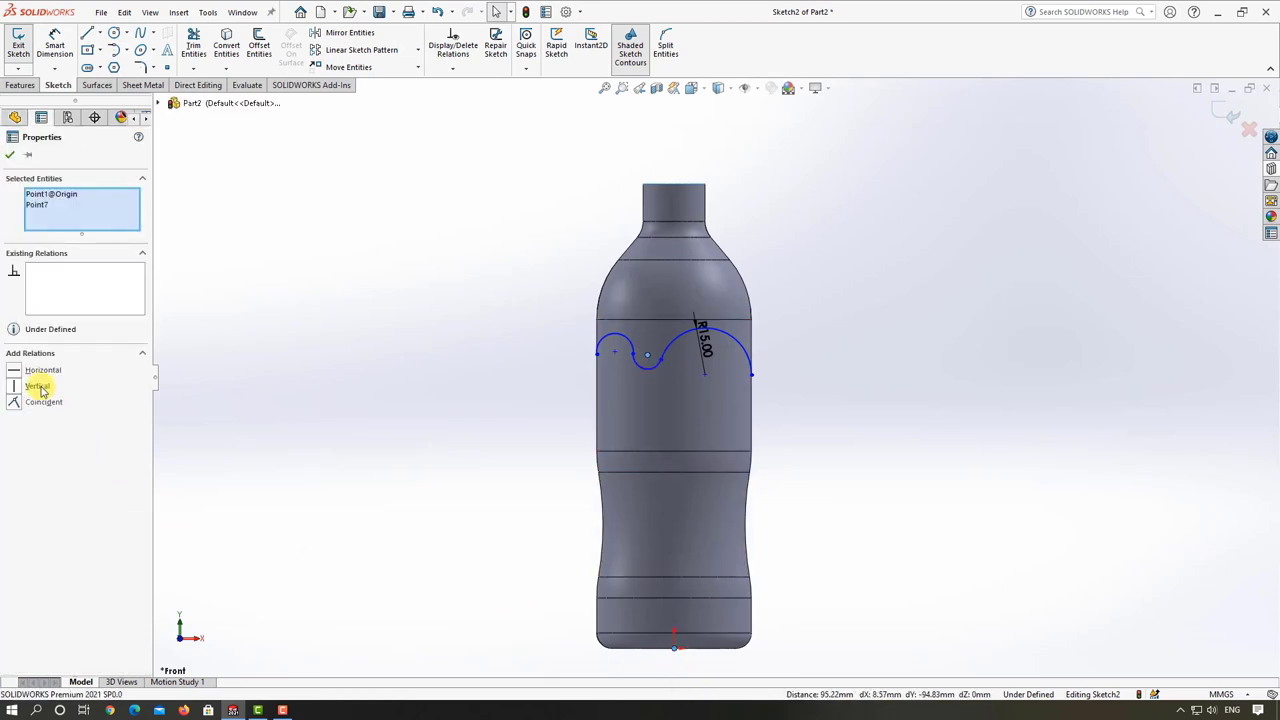
{"action": "left_click", "coordinate": [38, 386]}
{"action": "left_click", "coordinate": [298, 400]}
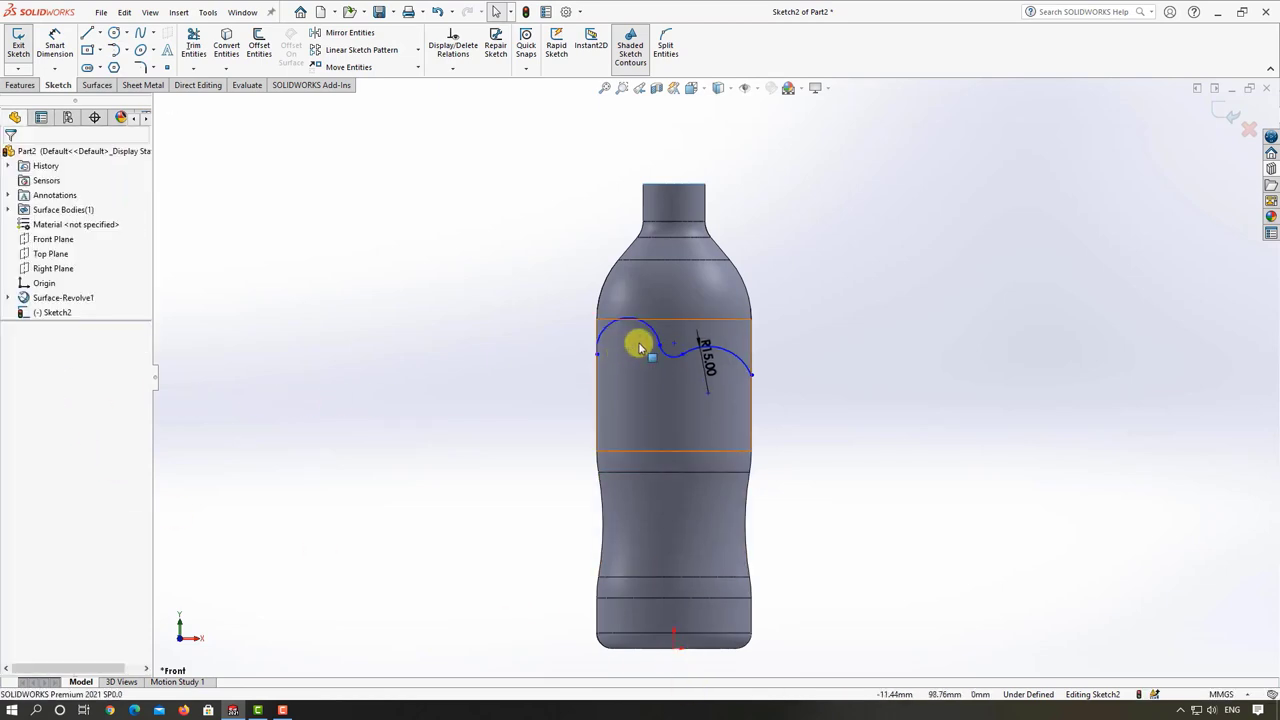
{"action": "scroll", "coordinate": [640, 347], "scroll_direction": "down", "scroll_amount": 3}
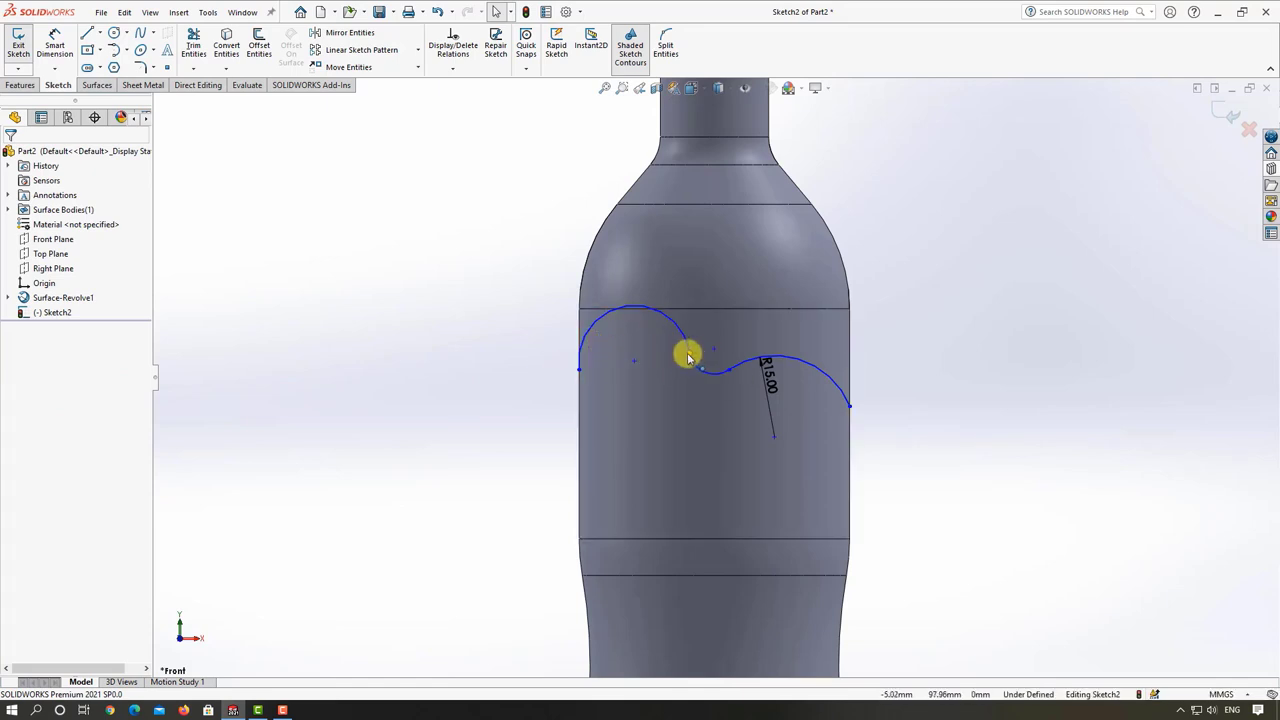
- Add Horizontal relations levelling the left endpoint, joint points and middle point with the right endpoint
{"action": "left_click", "coordinate": [688, 355]}
{"action": "left_click", "coordinate": [580, 370], "text": "ctrl"}
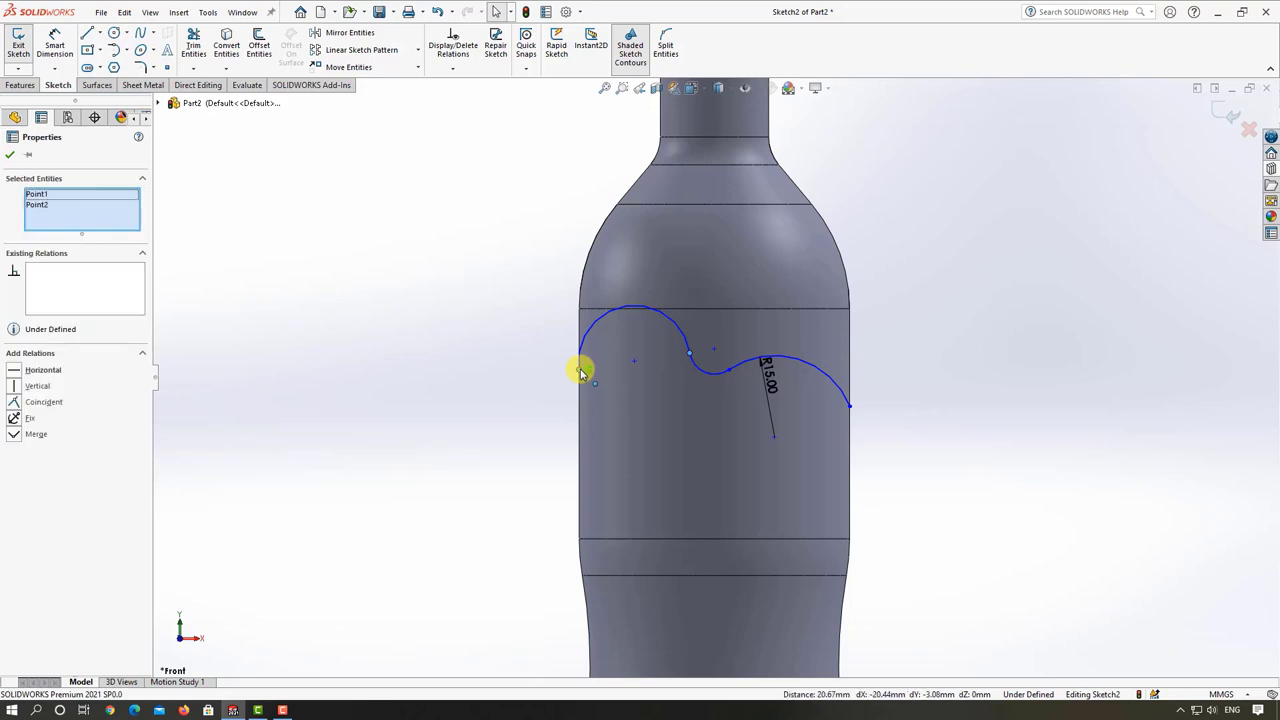
{"action": "left_click", "coordinate": [42, 372]}
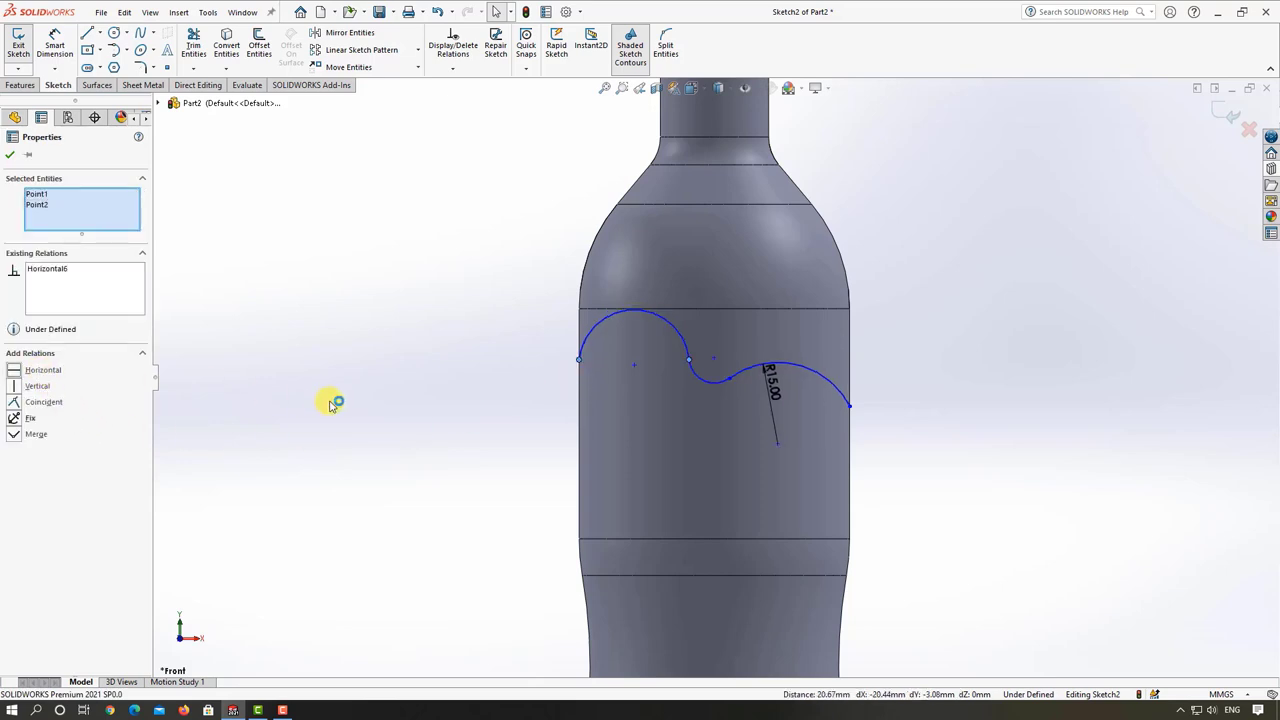
{"action": "left_click", "coordinate": [337, 400]}
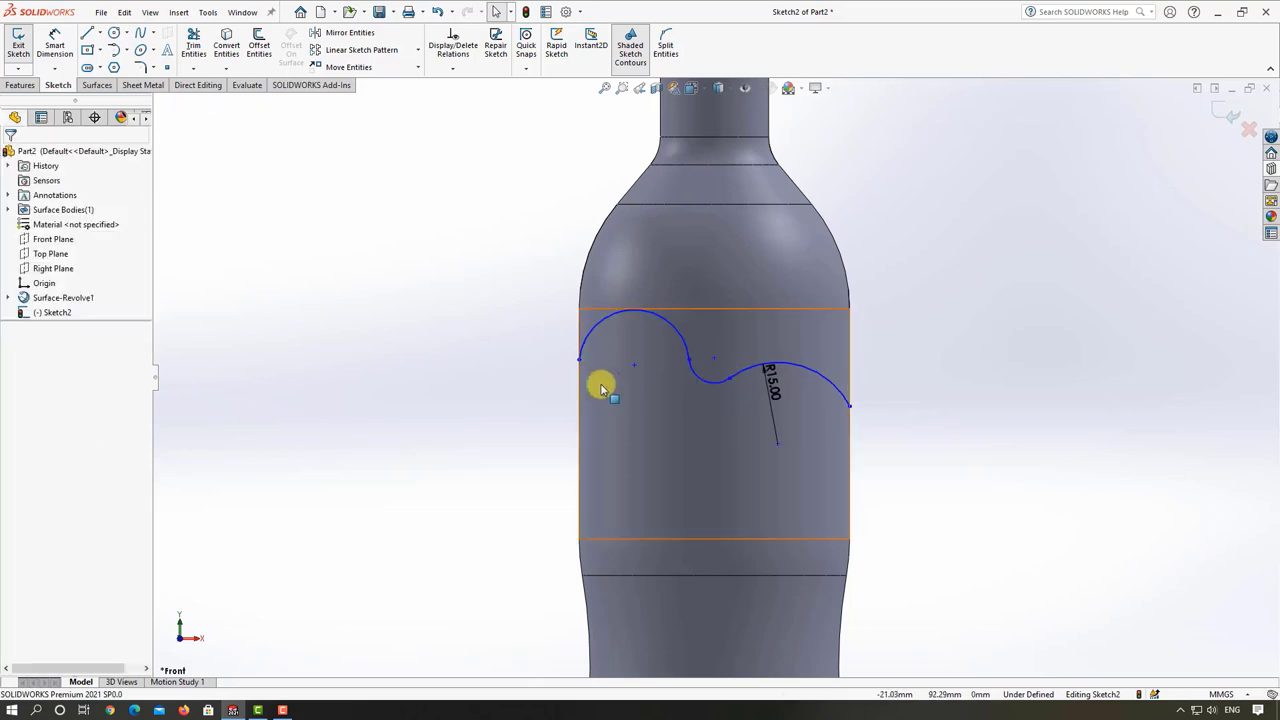
{"action": "left_click", "coordinate": [686, 363]}
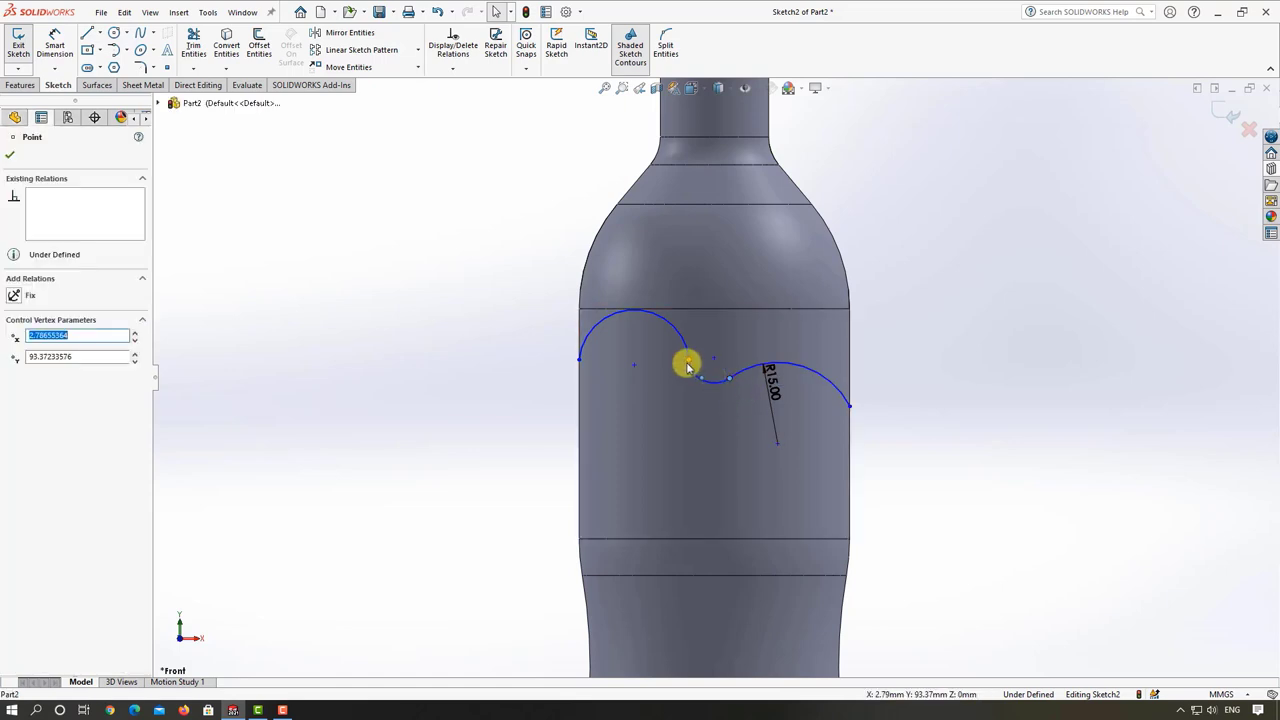
{"action": "left_click", "coordinate": [684, 366], "text": "ctrl"}
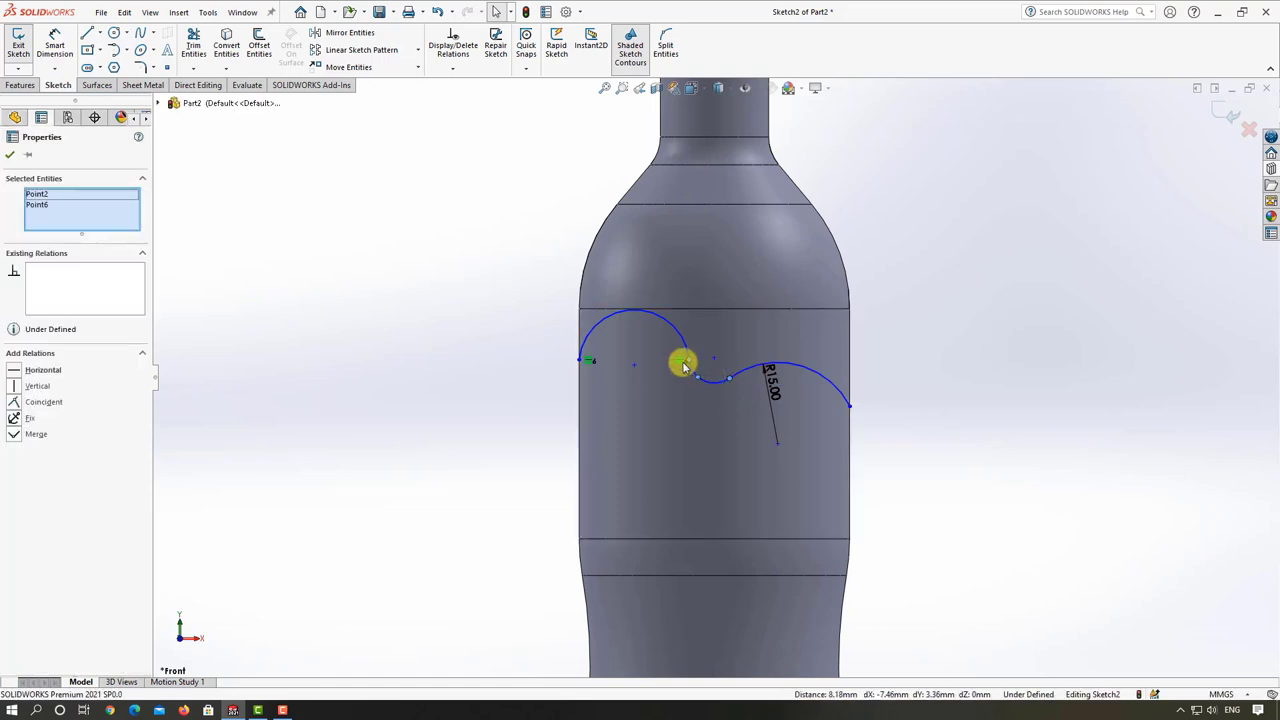
{"action": "left_click", "coordinate": [44, 372]}
{"action": "left_click", "coordinate": [337, 431]}
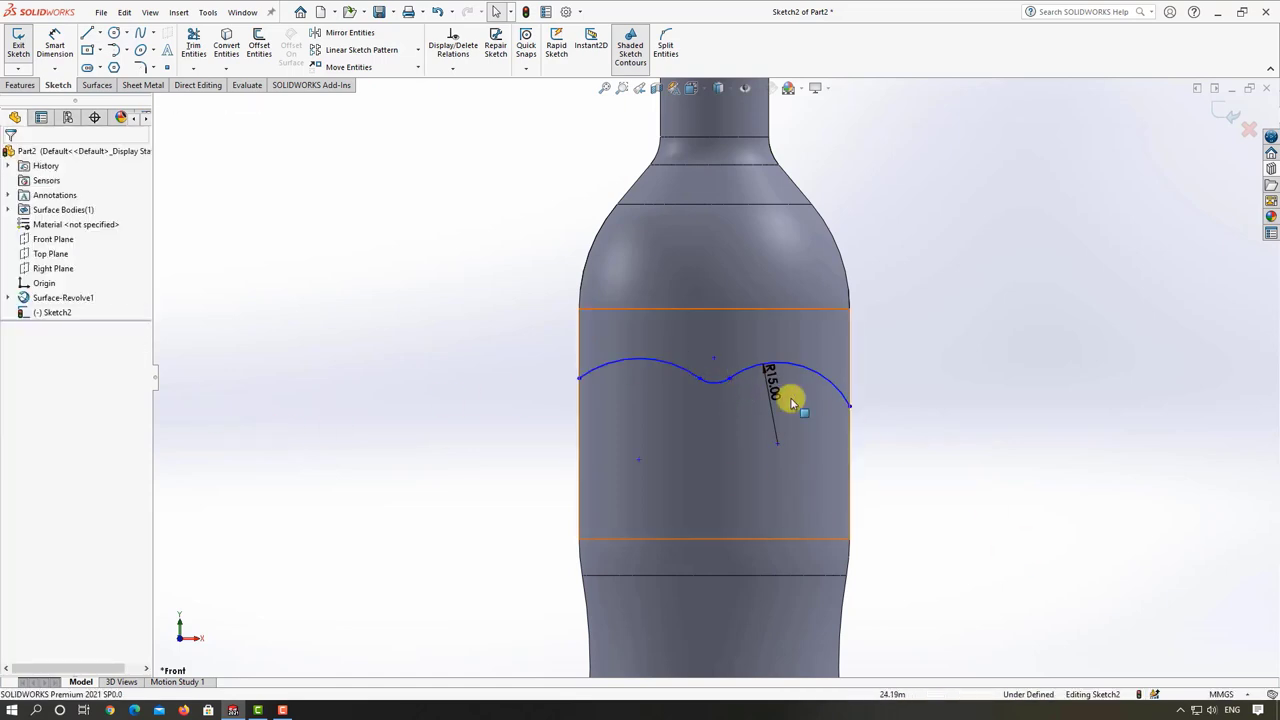
{"action": "left_click", "coordinate": [733, 381]}
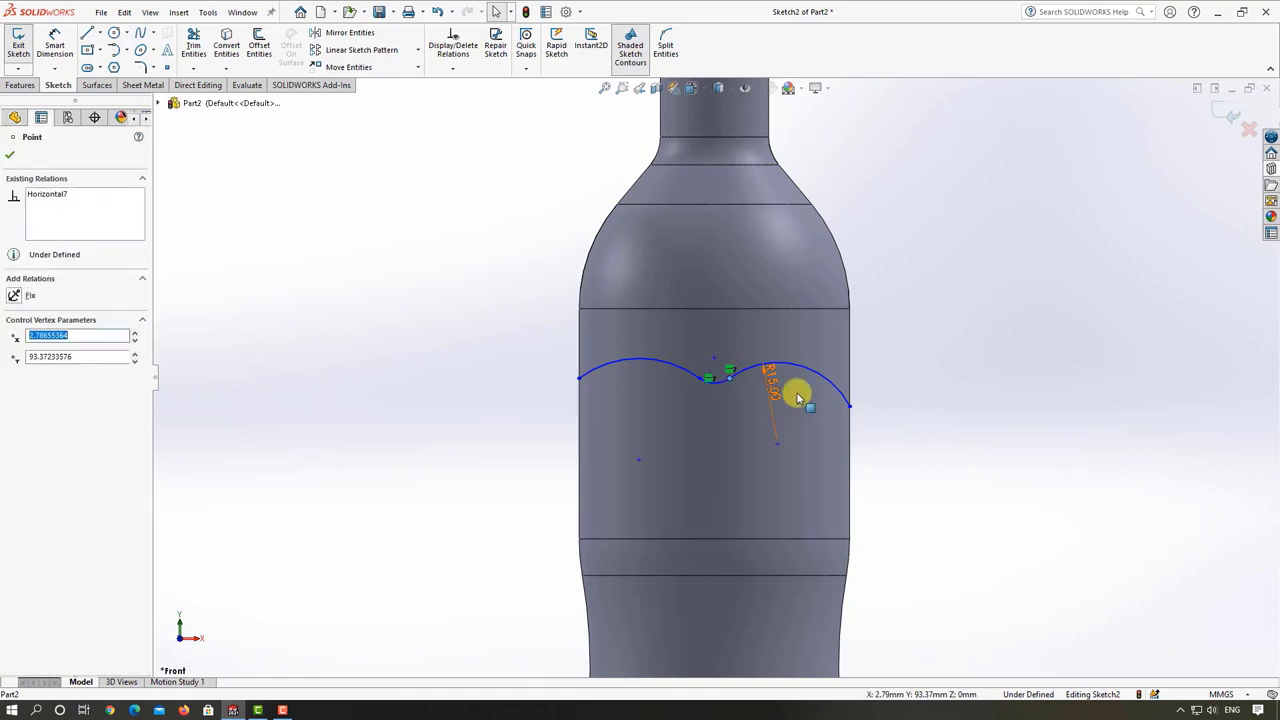
{"action": "left_click", "coordinate": [850, 406], "text": "ctrl"}
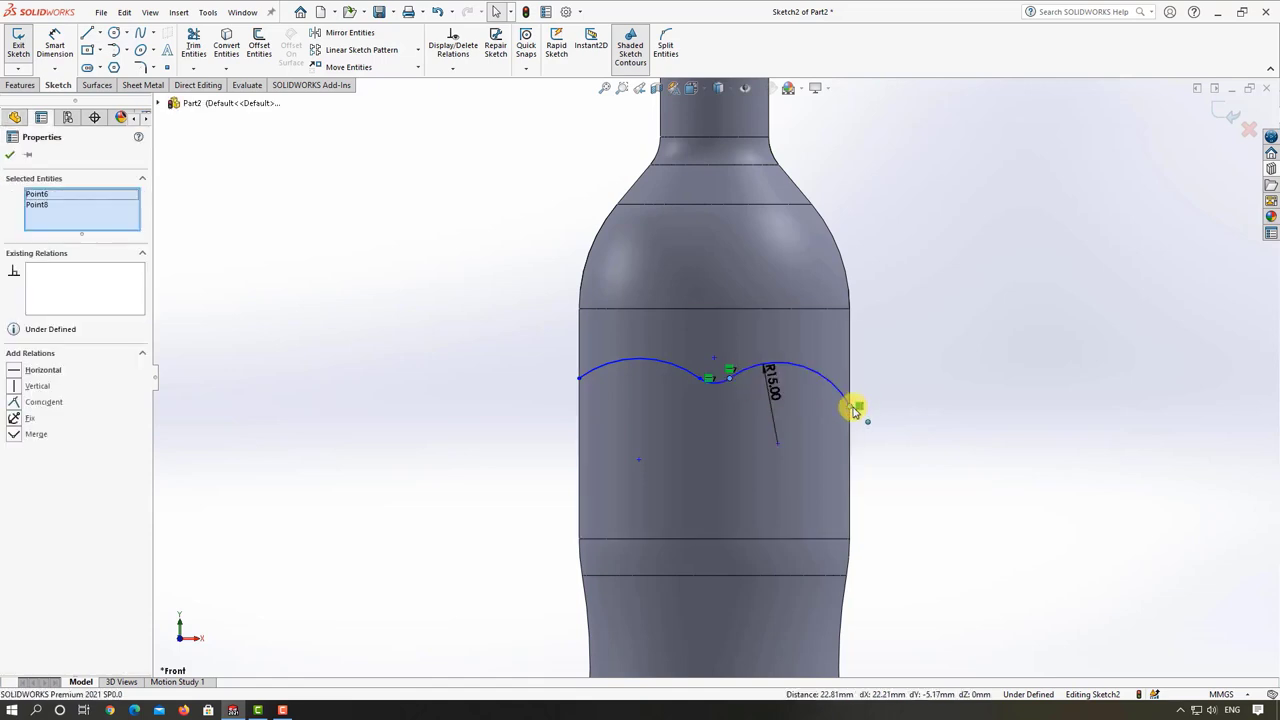
{"action": "left_click", "coordinate": [30, 372]}
{"action": "left_click", "coordinate": [294, 414]}
{"action": "scroll", "coordinate": [491, 506], "scroll_direction": "up", "scroll_amount": 3}
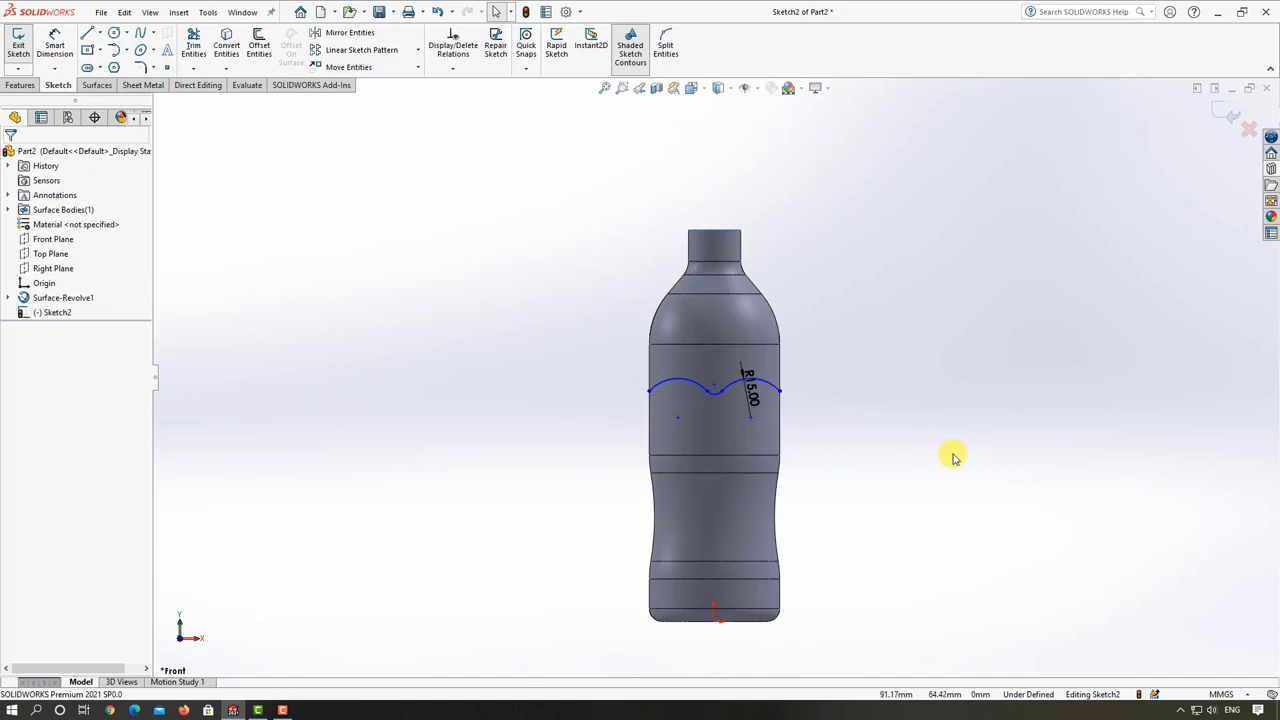
- Make the wave's three arcs equal length, then undo the conflicting relation so the sketch solves
{"action": "scroll", "coordinate": [790, 457], "scroll_direction": "down", "scroll_amount": 2}
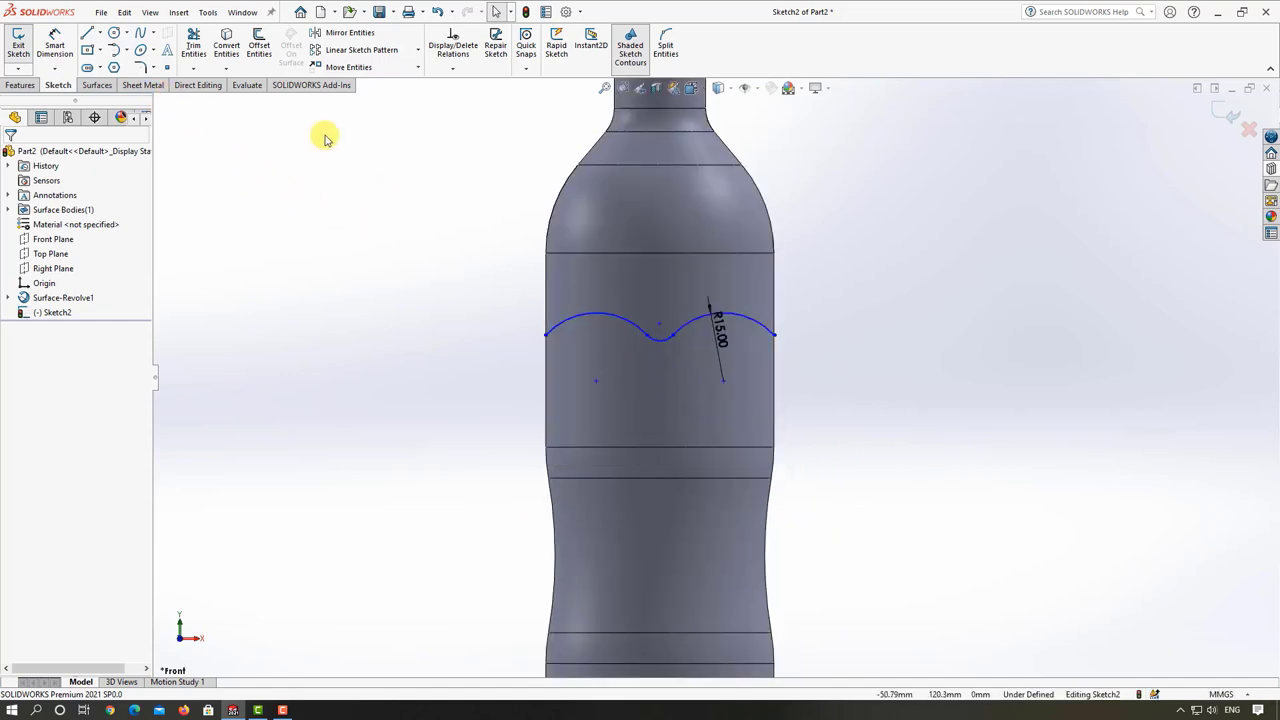
{"action": "left_click", "coordinate": [55, 43]}
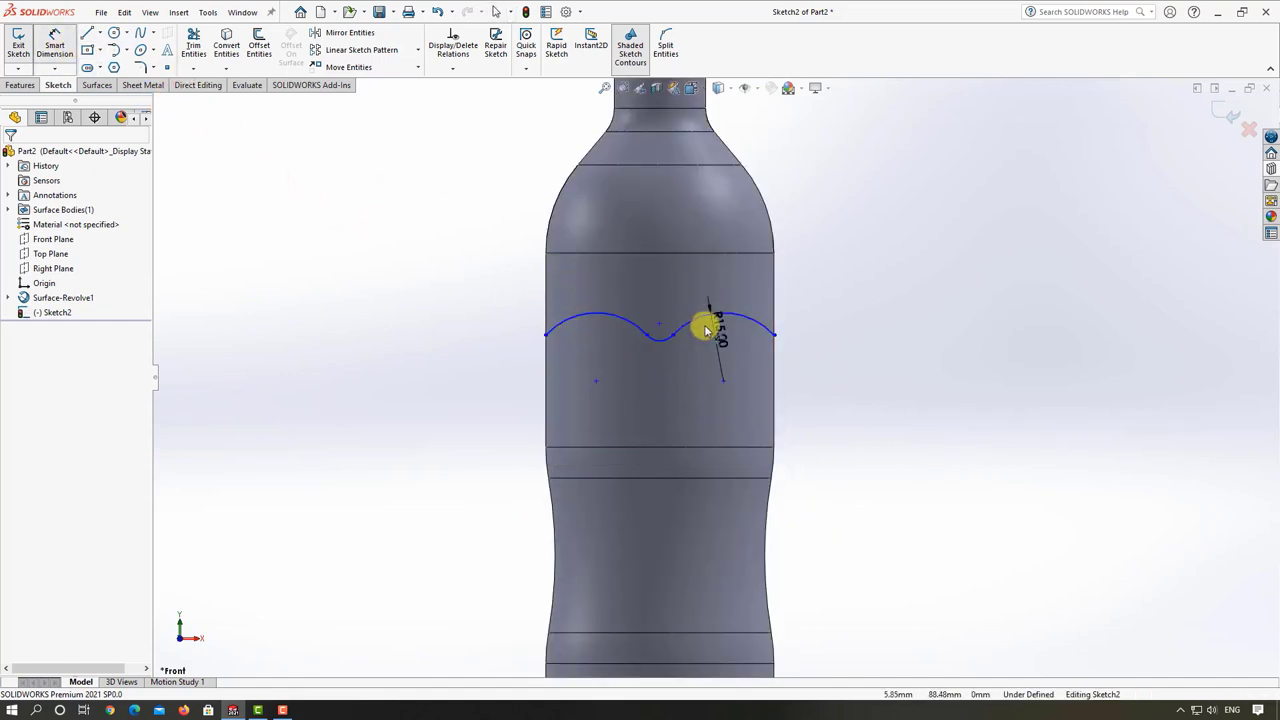
{"action": "key", "text": "Escape"}
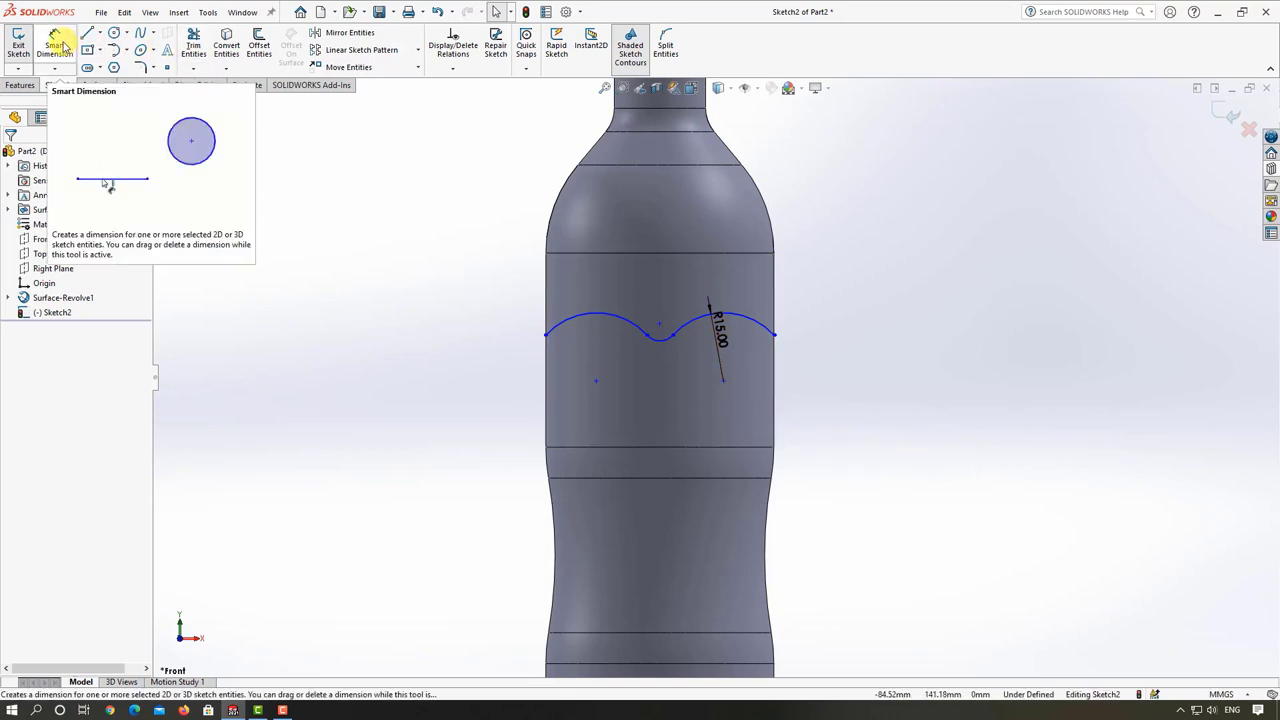
{"action": "left_click", "coordinate": [632, 327]}
{"action": "left_click", "coordinate": [688, 327], "text": "ctrl"}
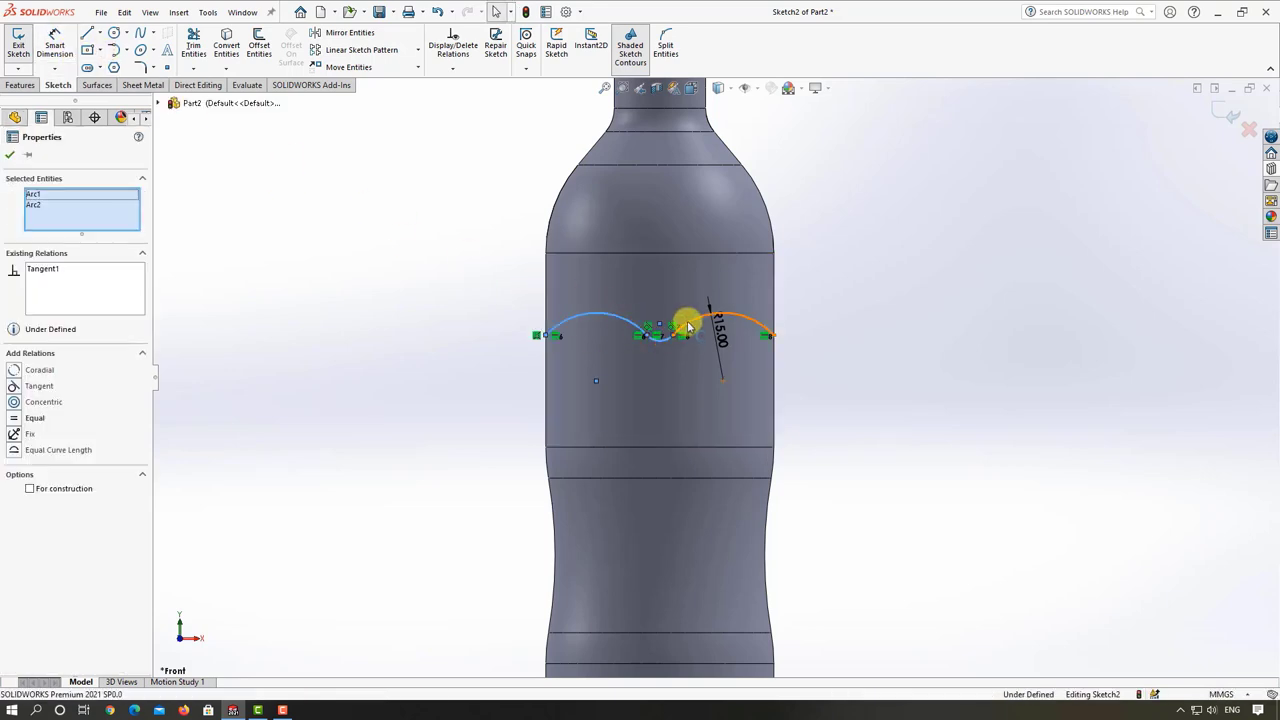
{"action": "left_click", "coordinate": [690, 326], "text": "ctrl"}
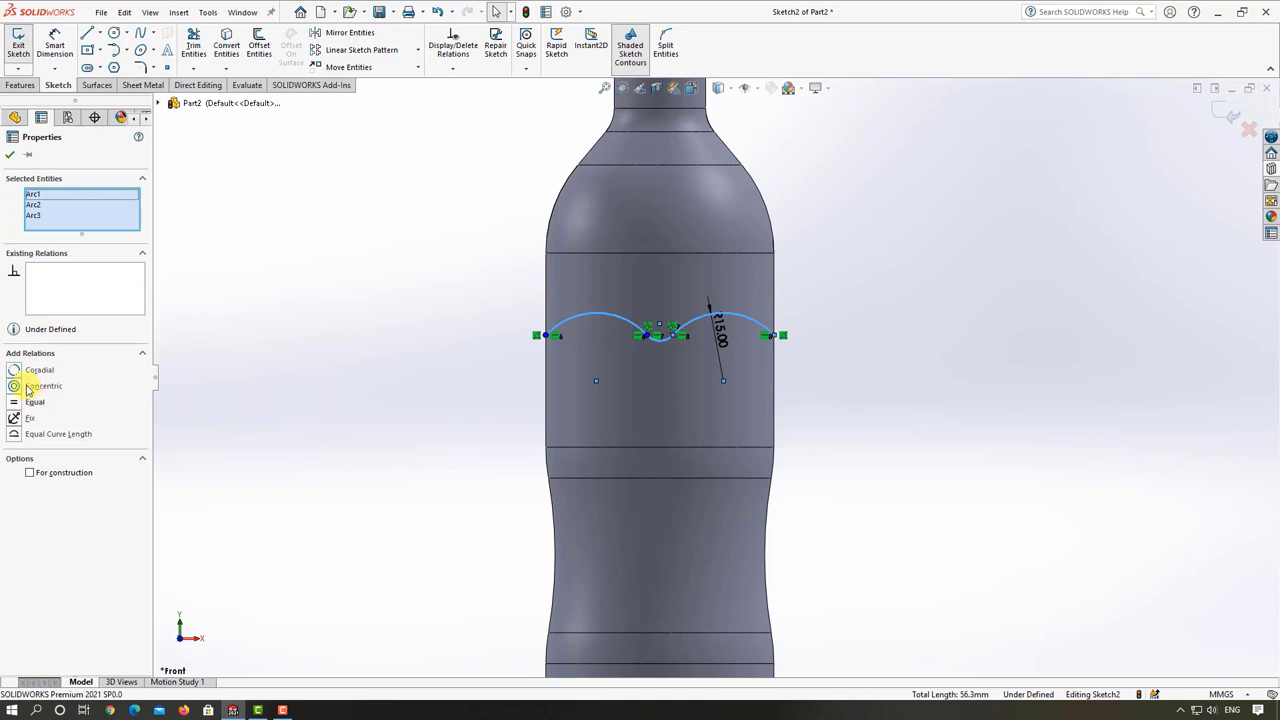
{"action": "left_click", "coordinate": [42, 434]}
{"action": "left_click", "coordinate": [380, 425]}
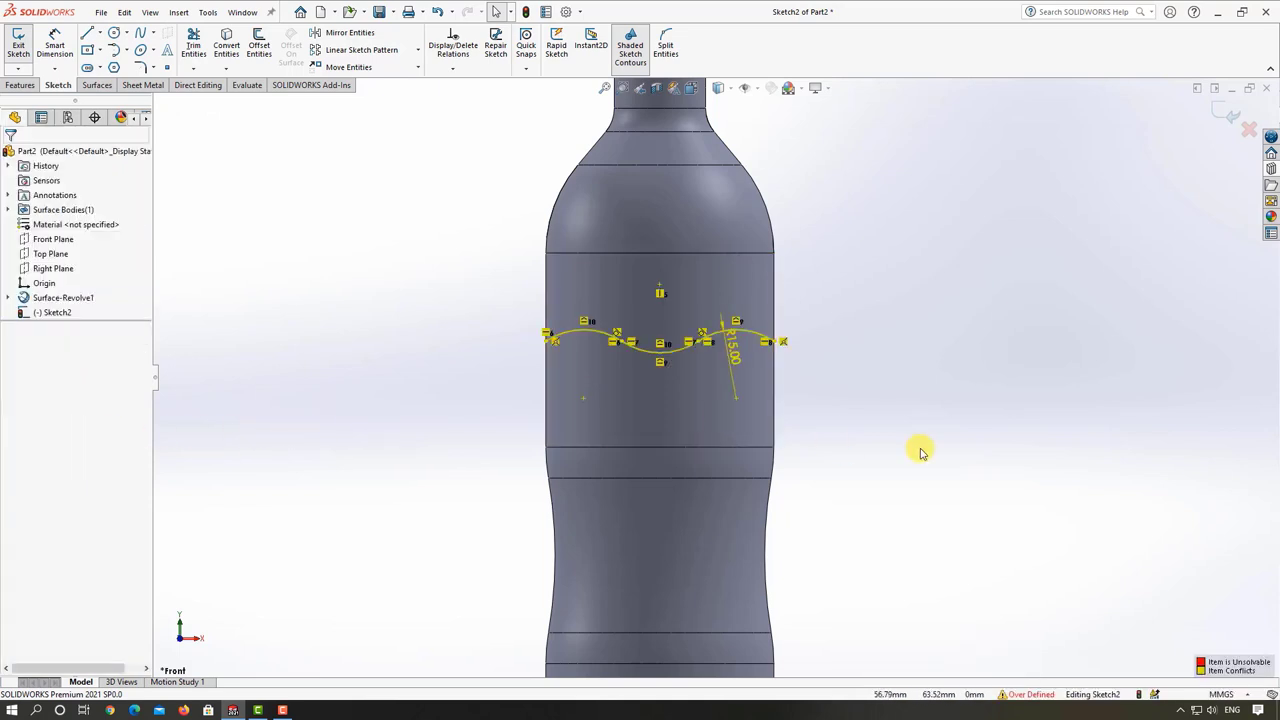
{"action": "left_click", "coordinate": [733, 357]}
{"action": "key", "text": "ctrl+z"}
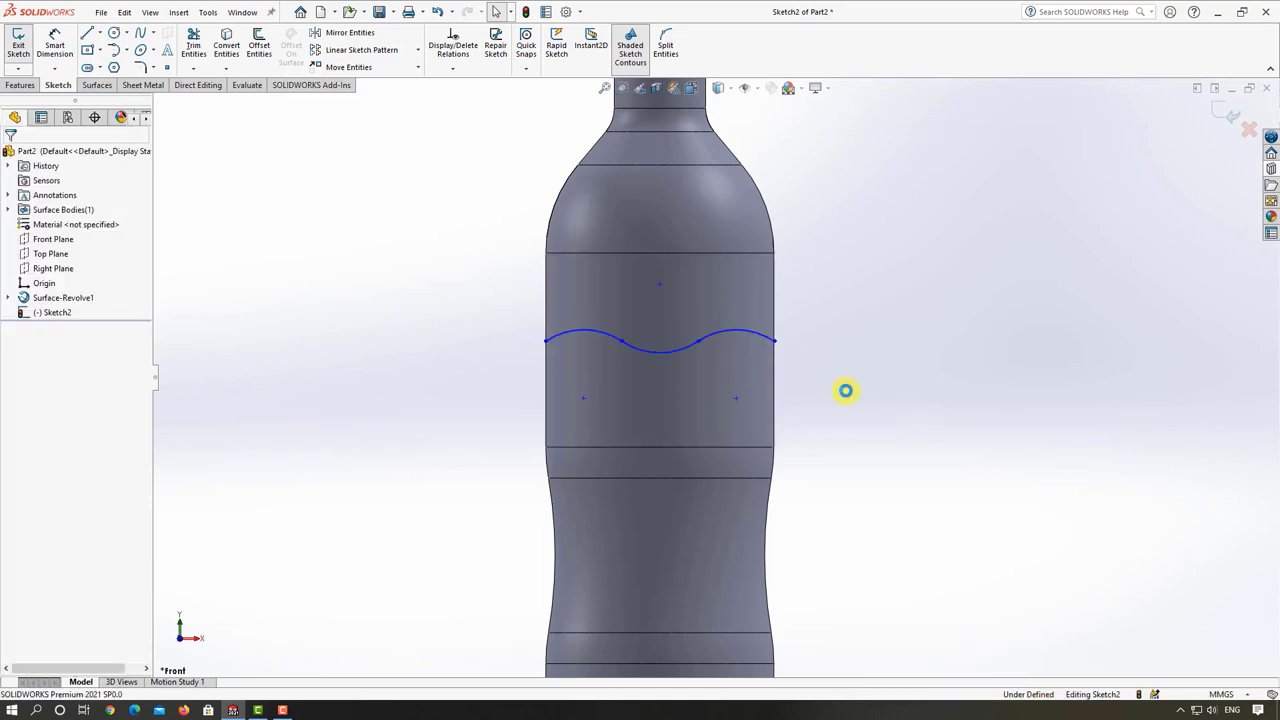
- Try a height dimension from the top centre point to the bottle base, dismissing the driven-dimension prompt
{"action": "scroll", "coordinate": [830, 450], "scroll_direction": "up", "scroll_amount": 3}
{"action": "scroll", "coordinate": [760, 483], "scroll_direction": "down", "scroll_amount": 2}
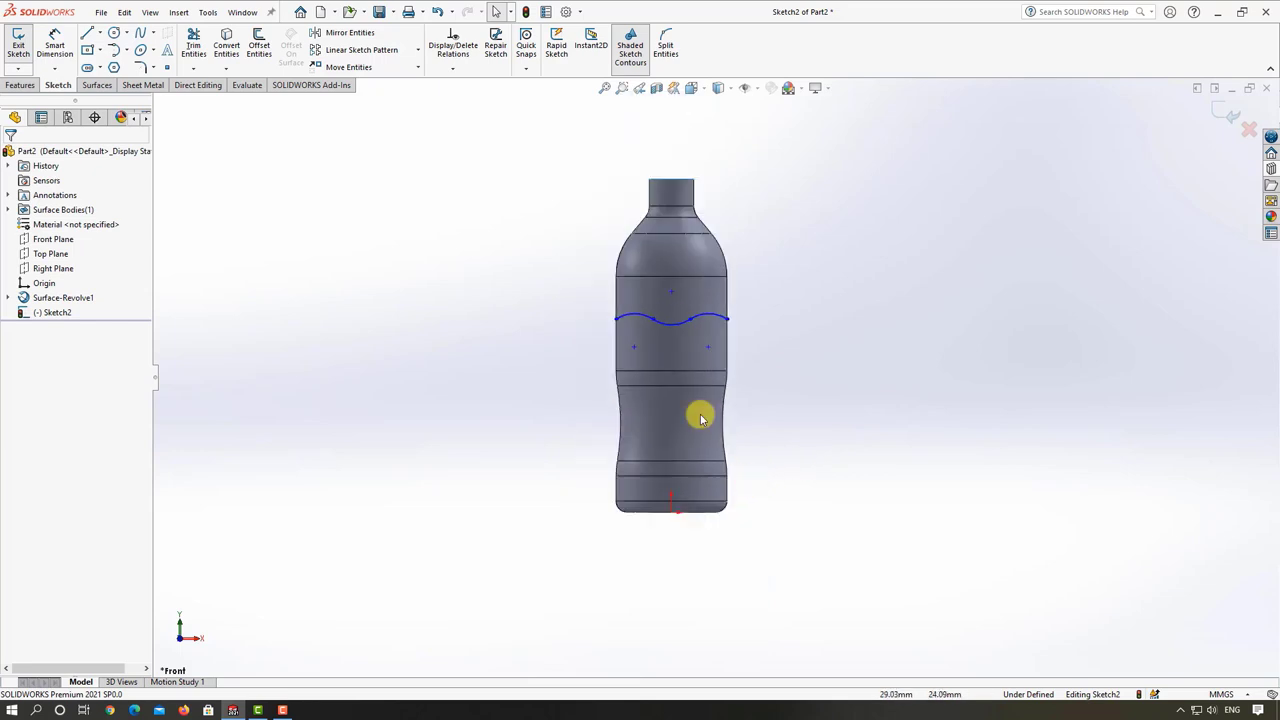
{"action": "scroll", "coordinate": [694, 414], "scroll_direction": "down", "scroll_amount": 1}
{"action": "scroll", "coordinate": [698, 402], "scroll_direction": "up", "scroll_amount": 1}
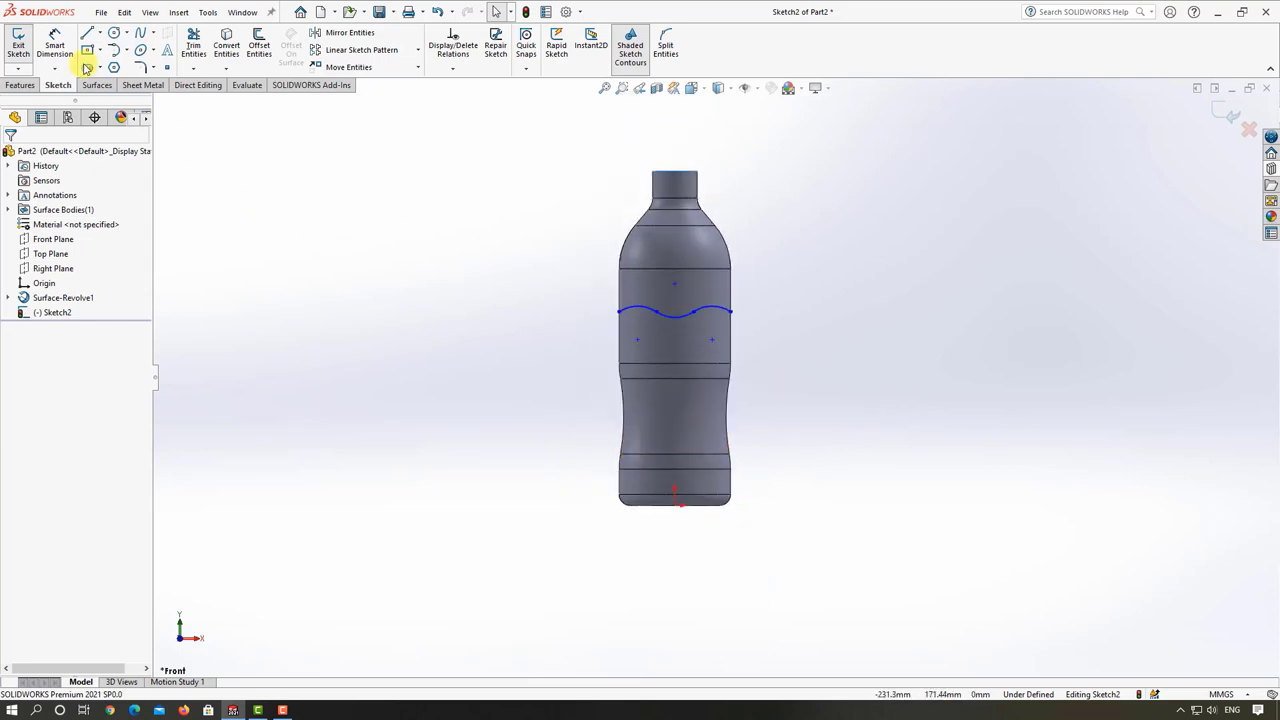
{"action": "left_click", "coordinate": [56, 46]}
{"action": "scroll", "coordinate": [660, 311], "scroll_direction": "down", "scroll_amount": 2}
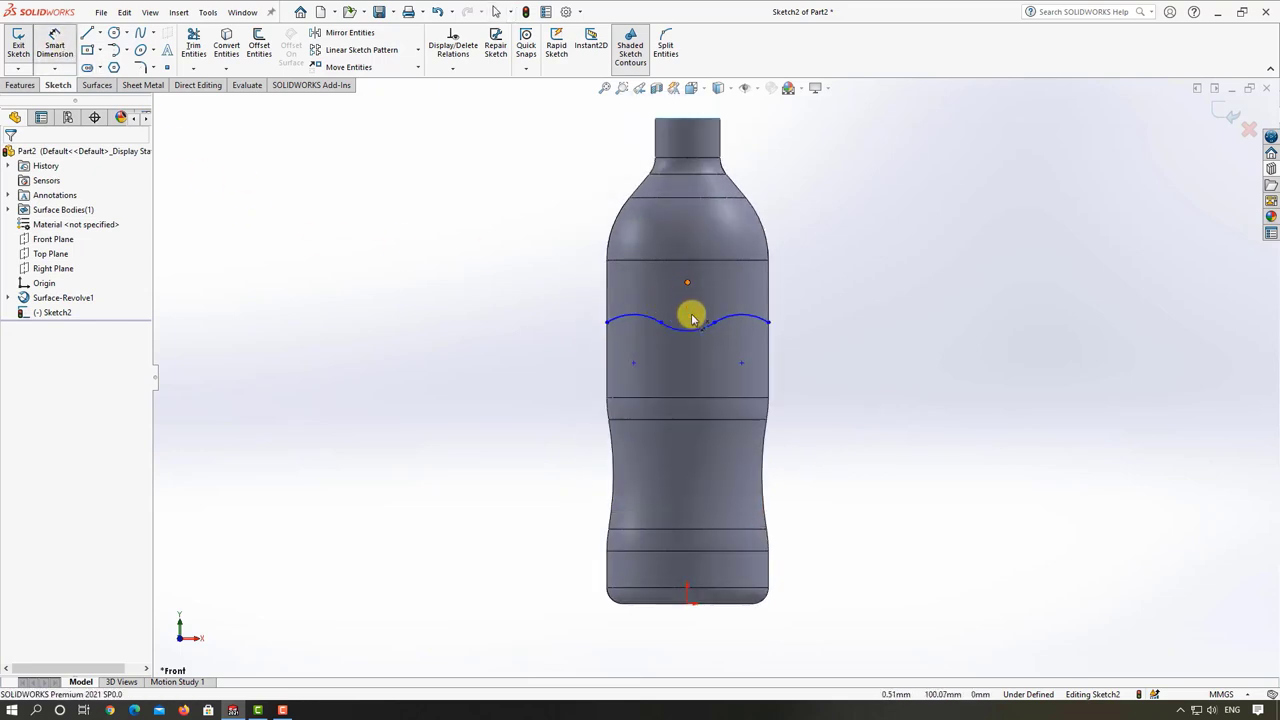
{"action": "left_click", "coordinate": [688, 284]}
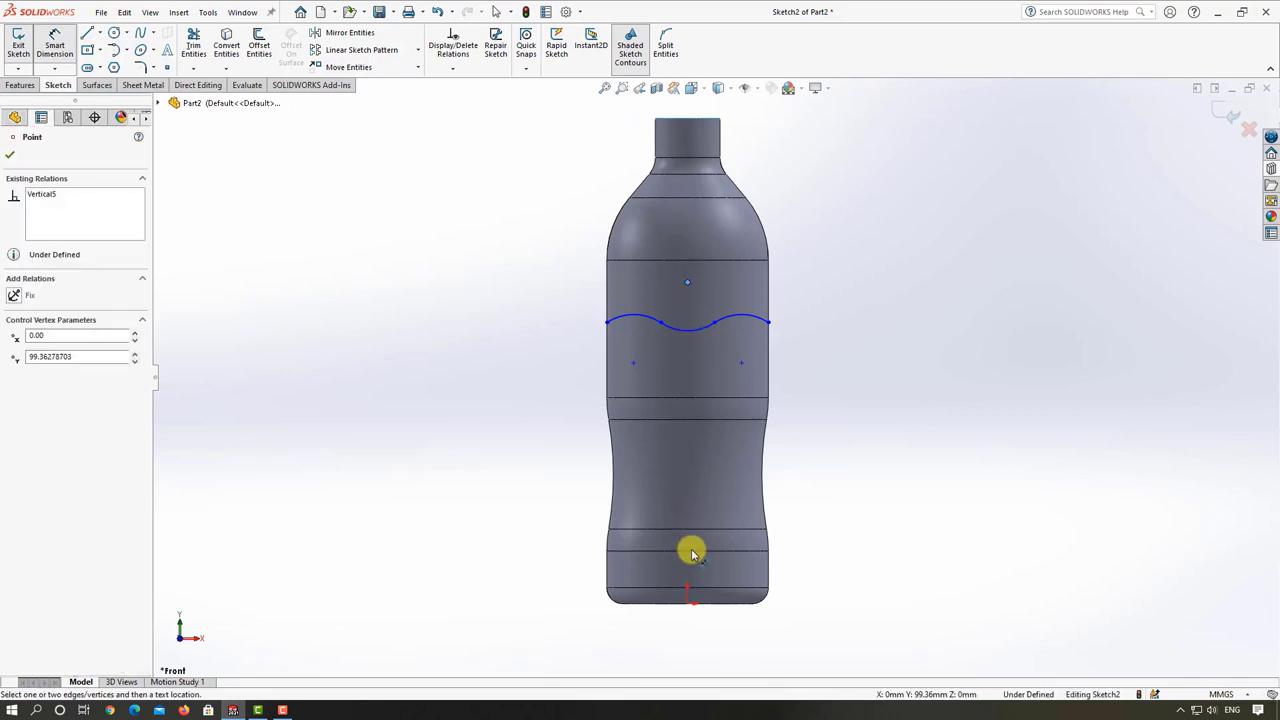
{"action": "left_click", "coordinate": [687, 603]}
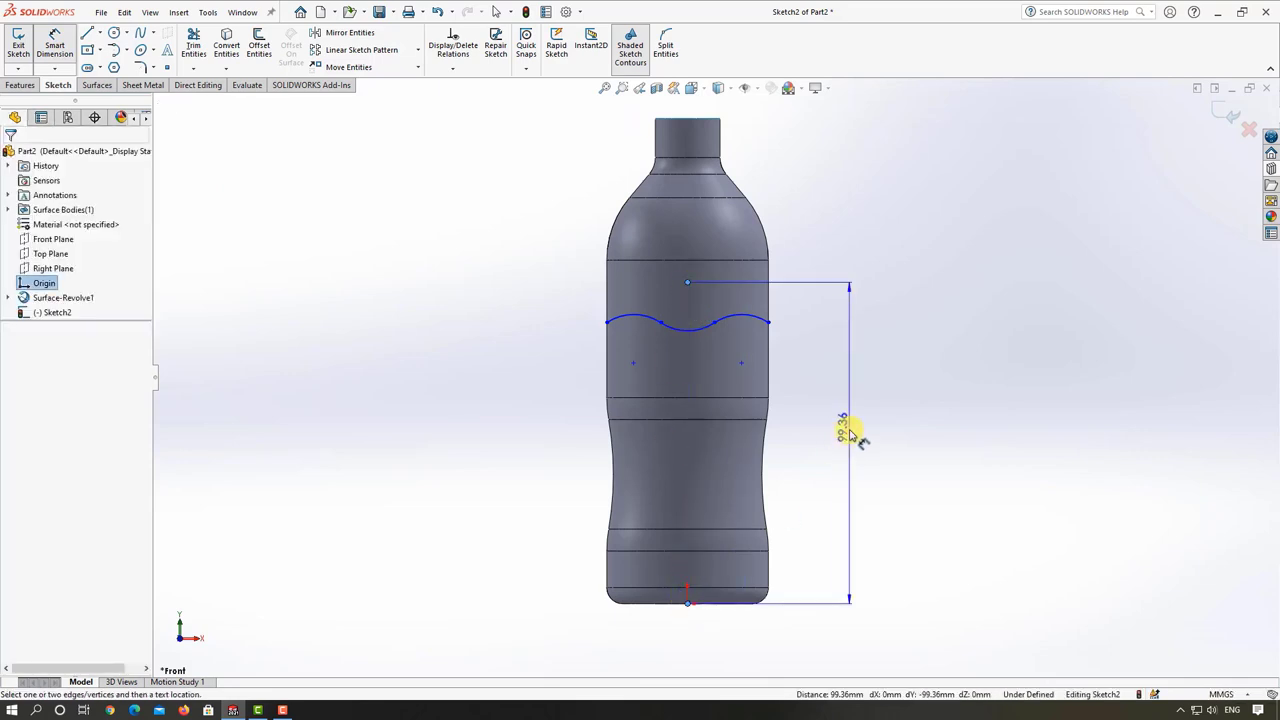
{"action": "left_click", "coordinate": [850, 443]}
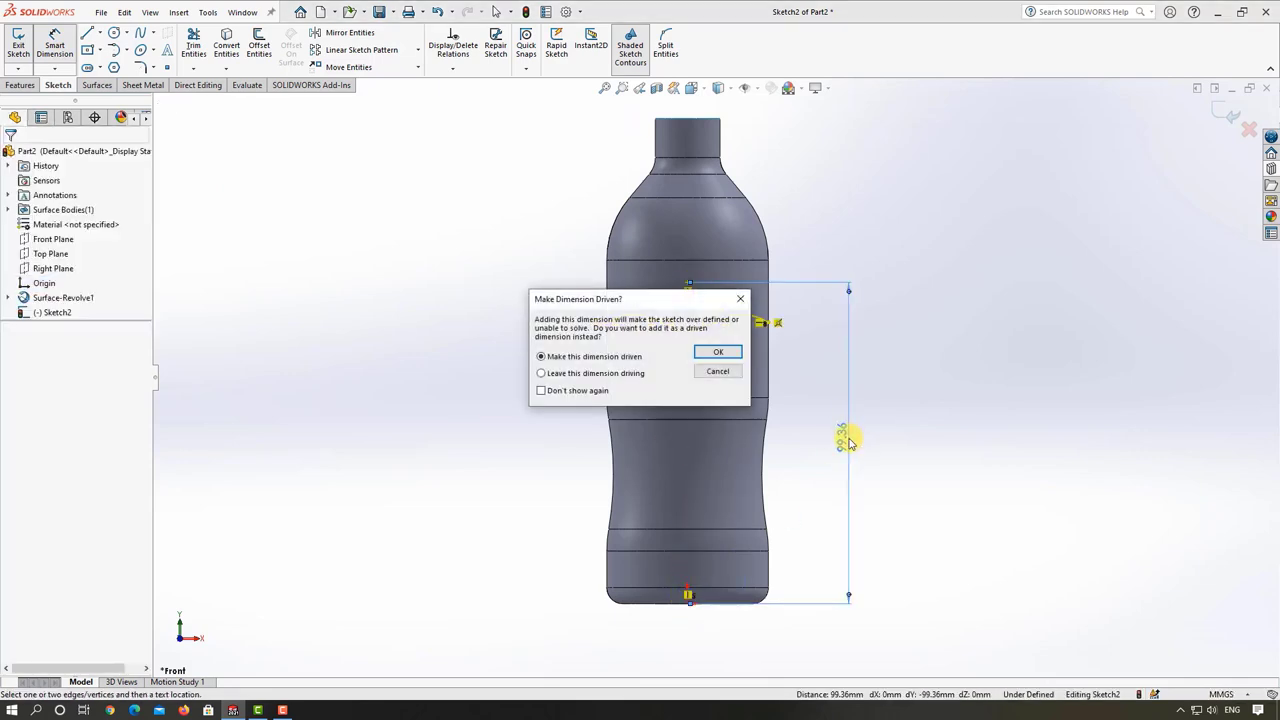
{"action": "left_click", "coordinate": [740, 299]}
{"action": "key", "text": "Escape"}
- Drag the wave's middle arc to reshape it into a deeper dip
{"action": "left_click", "coordinate": [692, 335]}
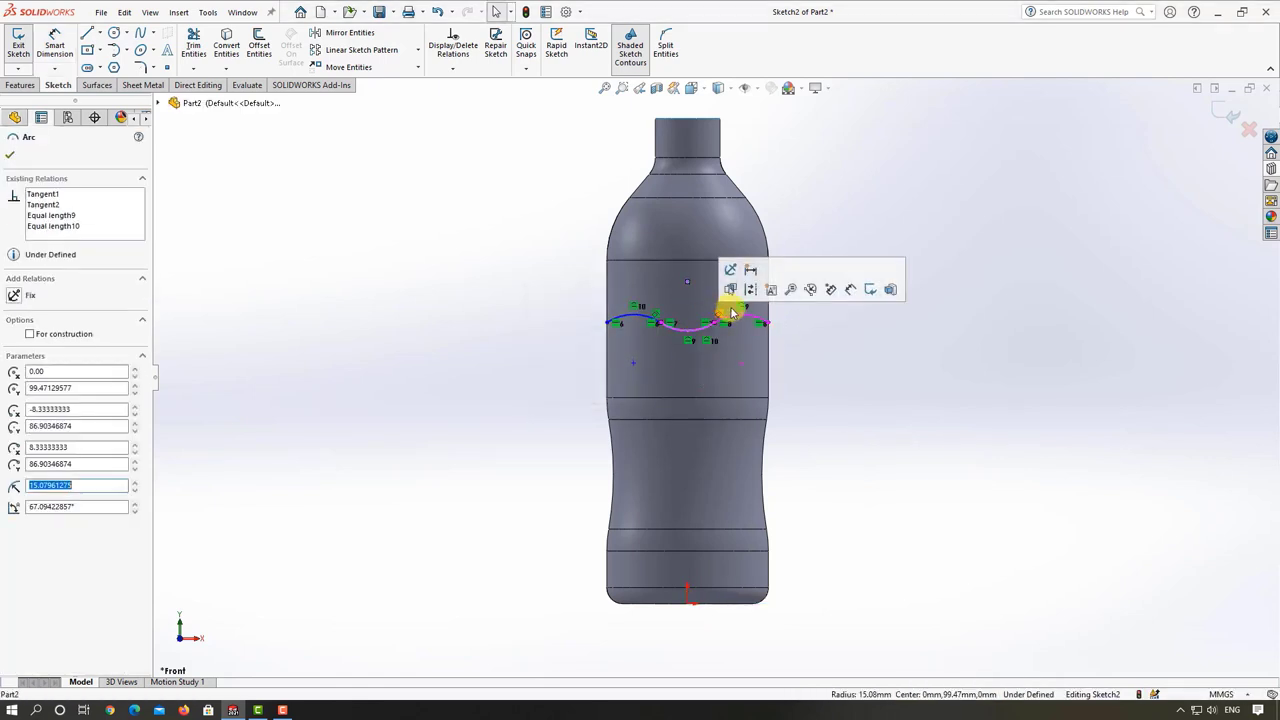
{"action": "scroll", "coordinate": [777, 334], "scroll_direction": "down", "scroll_amount": 2}
{"action": "left_click", "coordinate": [775, 329]}
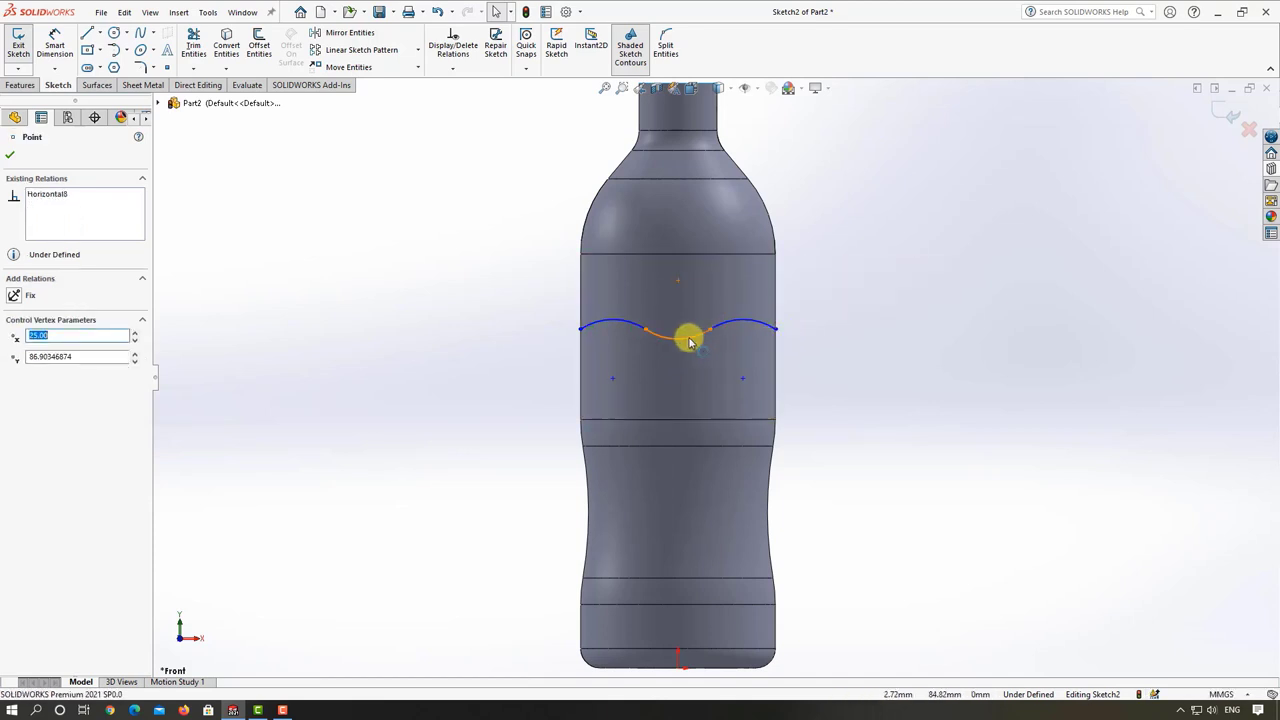
{"action": "left_click_drag", "start_coordinate": [686, 336], "coordinate": [690, 322]}
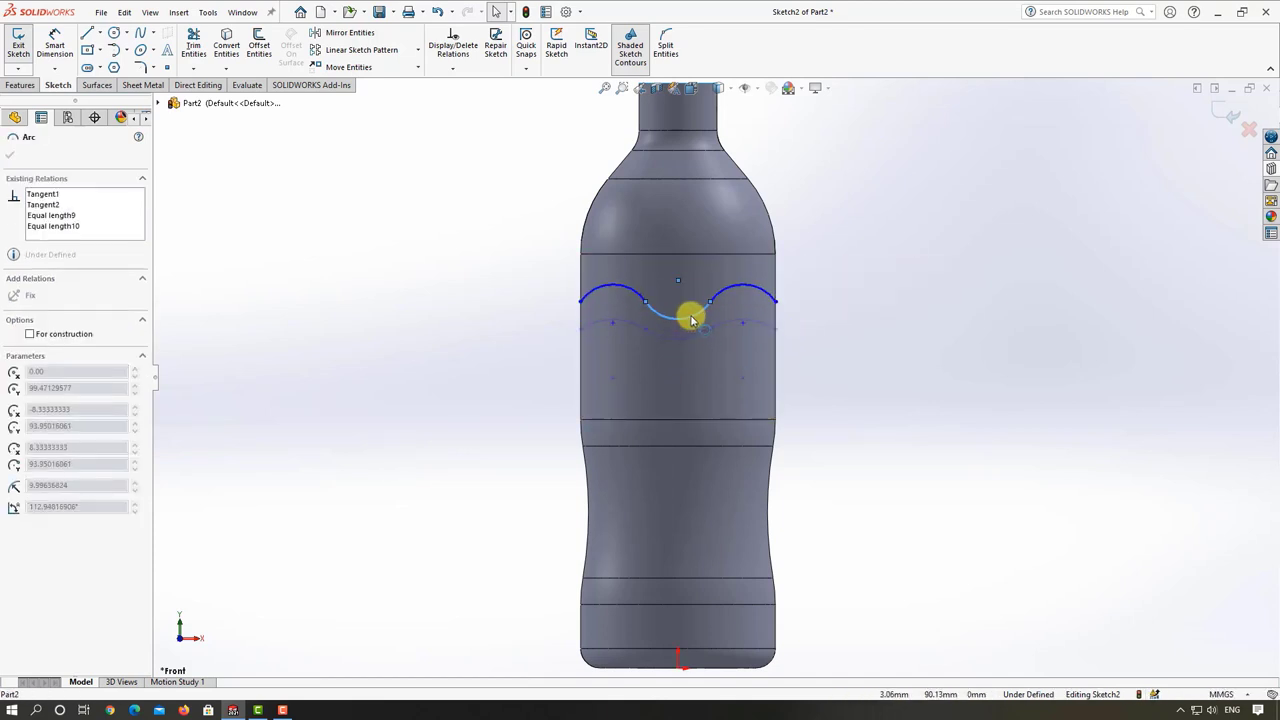
{"action": "left_click", "coordinate": [815, 387]}
- Start a height dimension from the top centre point down to the bottle's bottom point
{"action": "left_click", "coordinate": [58, 52]}
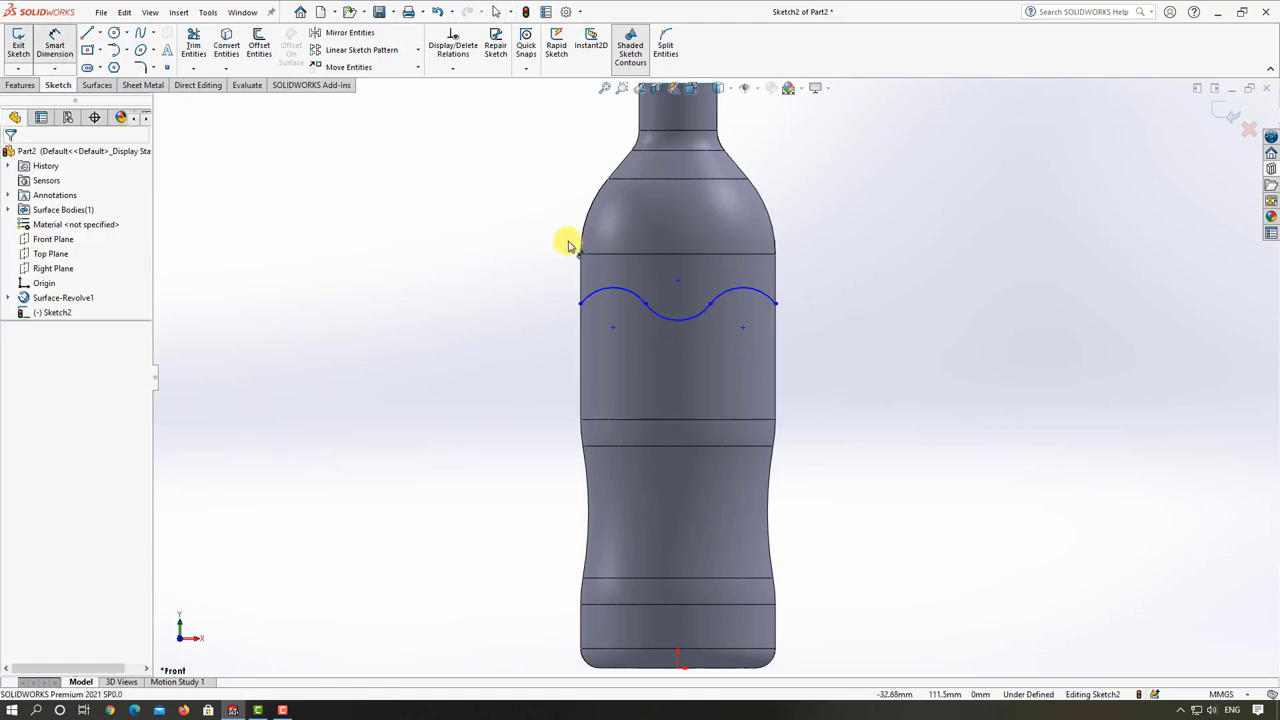
{"action": "left_click", "coordinate": [676, 285]}
{"action": "scroll", "coordinate": [712, 380], "scroll_direction": "up", "scroll_amount": 4}
{"action": "left_click", "coordinate": [698, 516]}
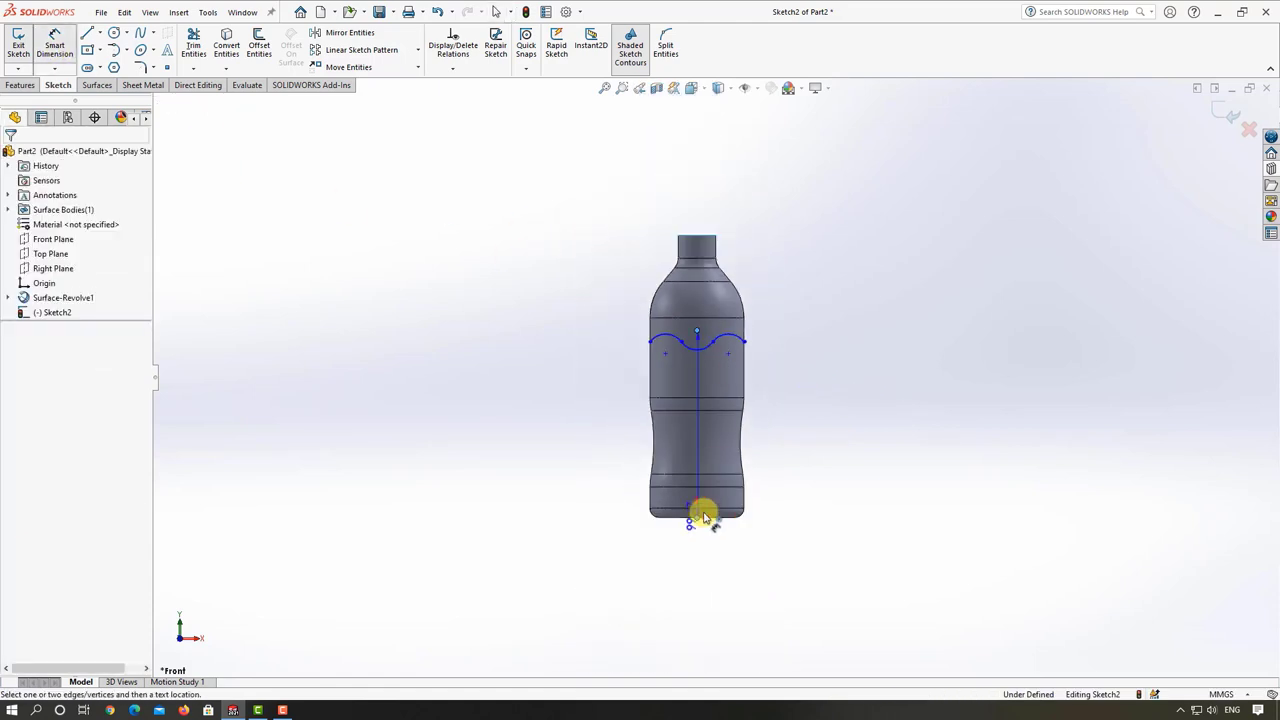
- Place the wave's height dimension beside the bottle at 100 mm
{"action": "left_click", "coordinate": [810, 450]}
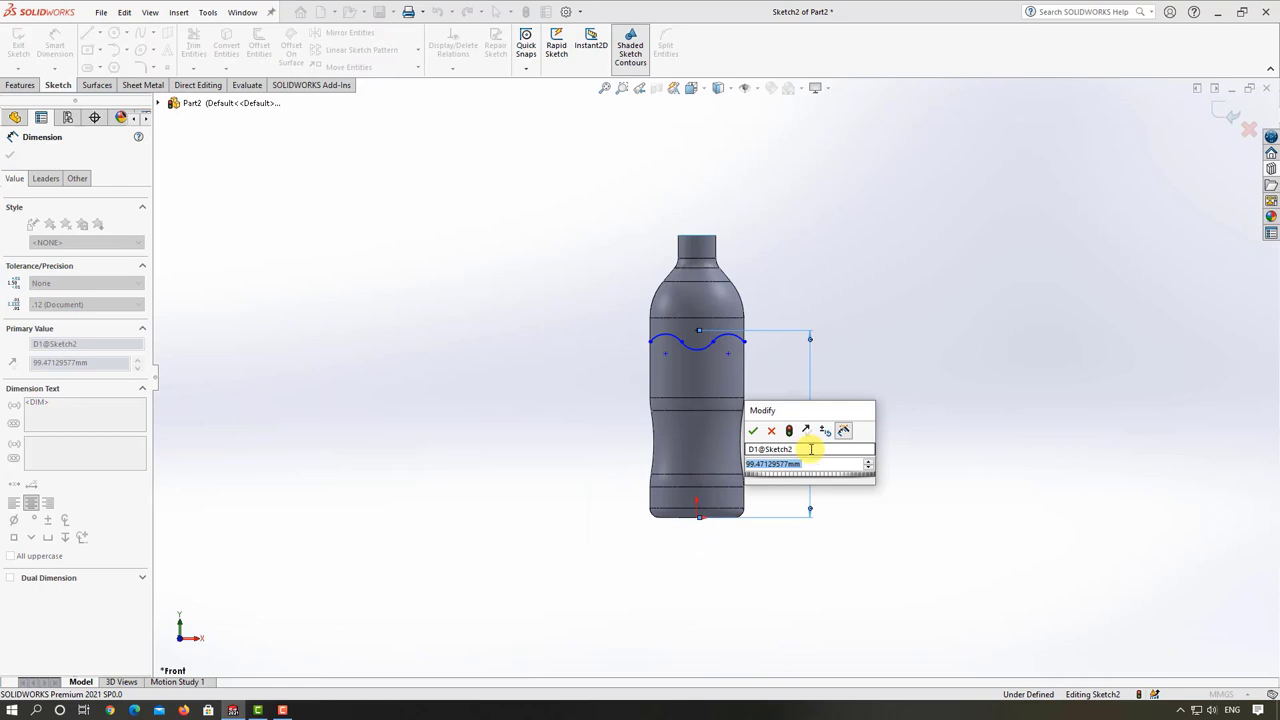
{"action": "type", "text": "="}
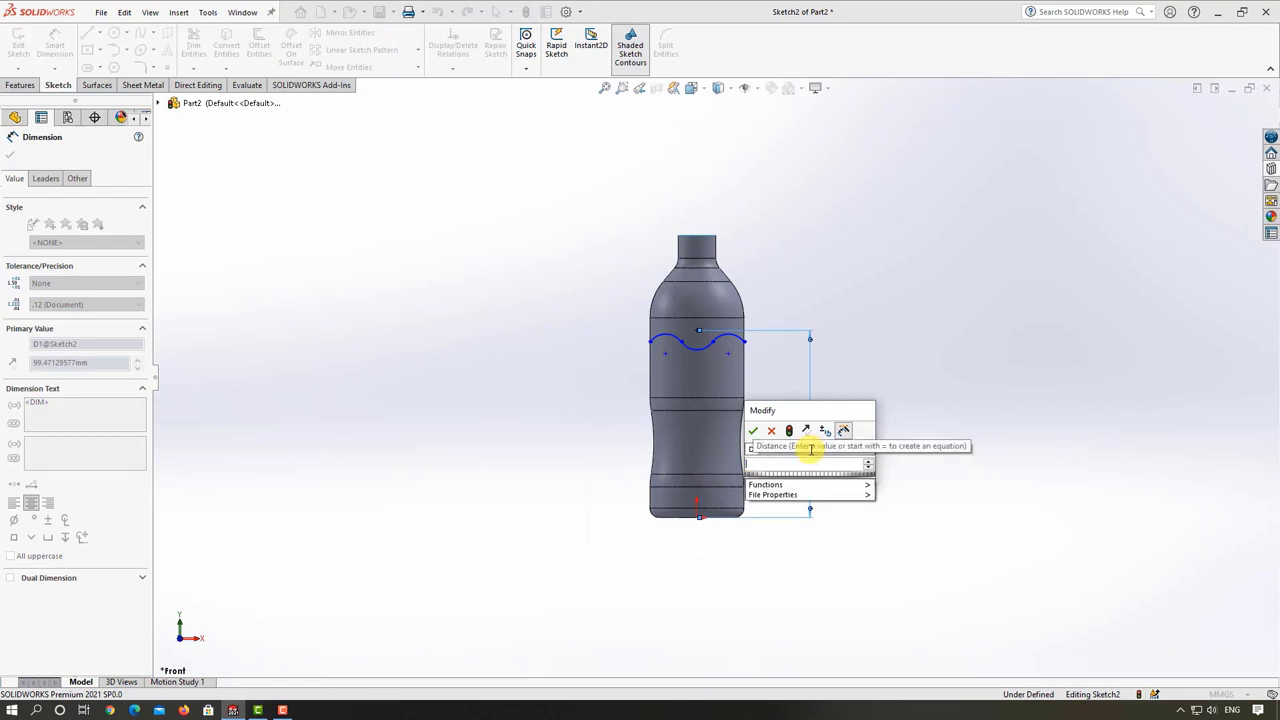
{"action": "type", "text": "100"}
{"action": "key", "text": "Return"}
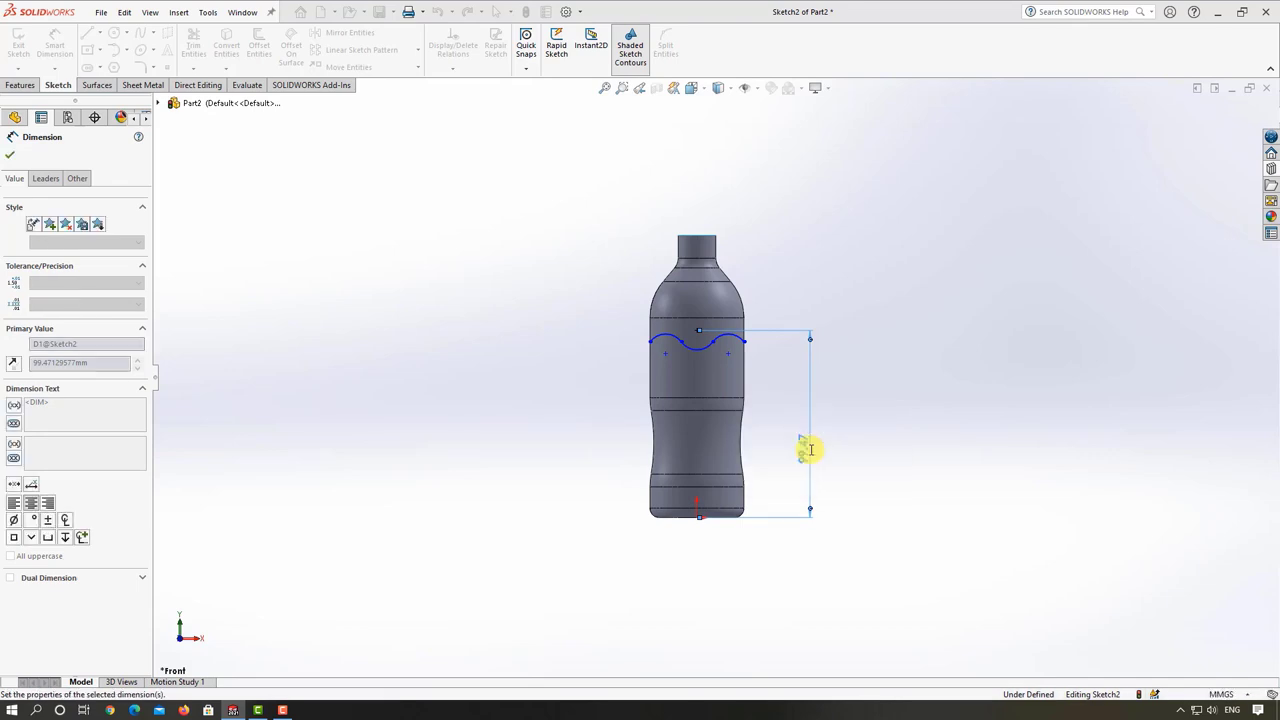
{"action": "key", "text": "Escape"}
- Change the wave's height dimension from 100 to 105 mm
{"action": "double_click", "coordinate": [806, 453]}
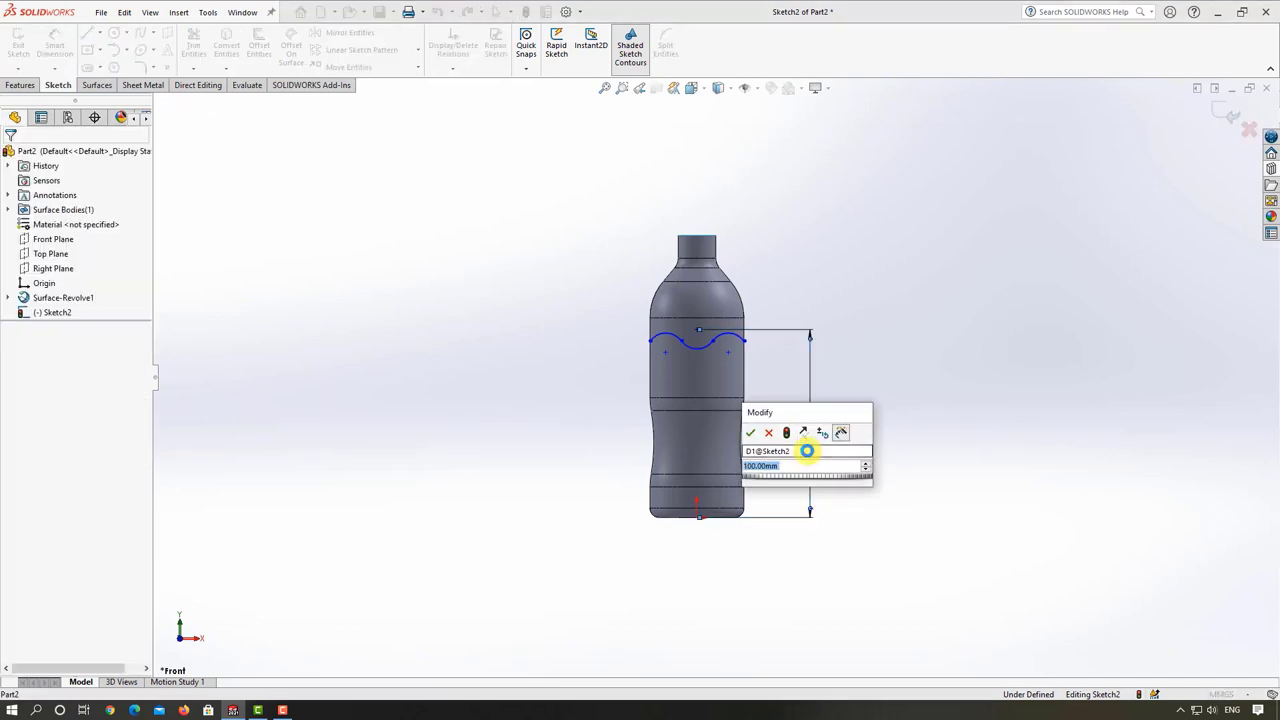
{"action": "type", "text": "105"}
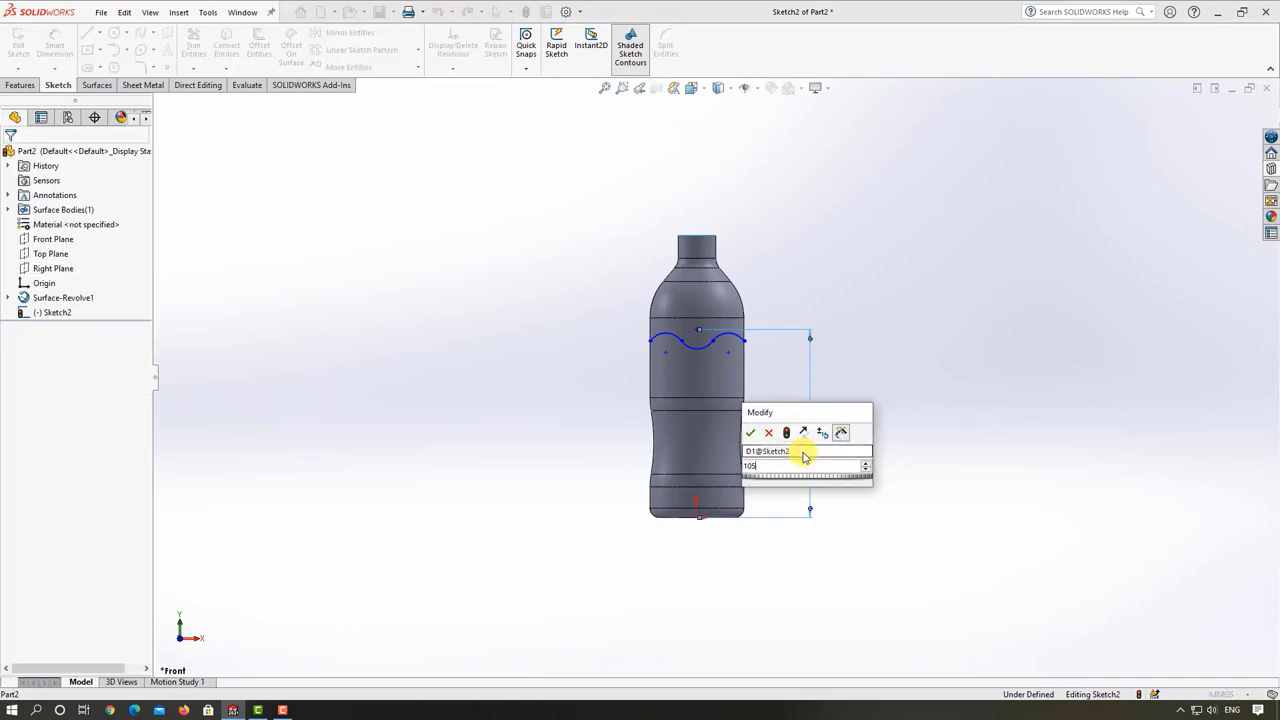
{"action": "key", "text": "Return"}
{"action": "key", "text": "Escape"}
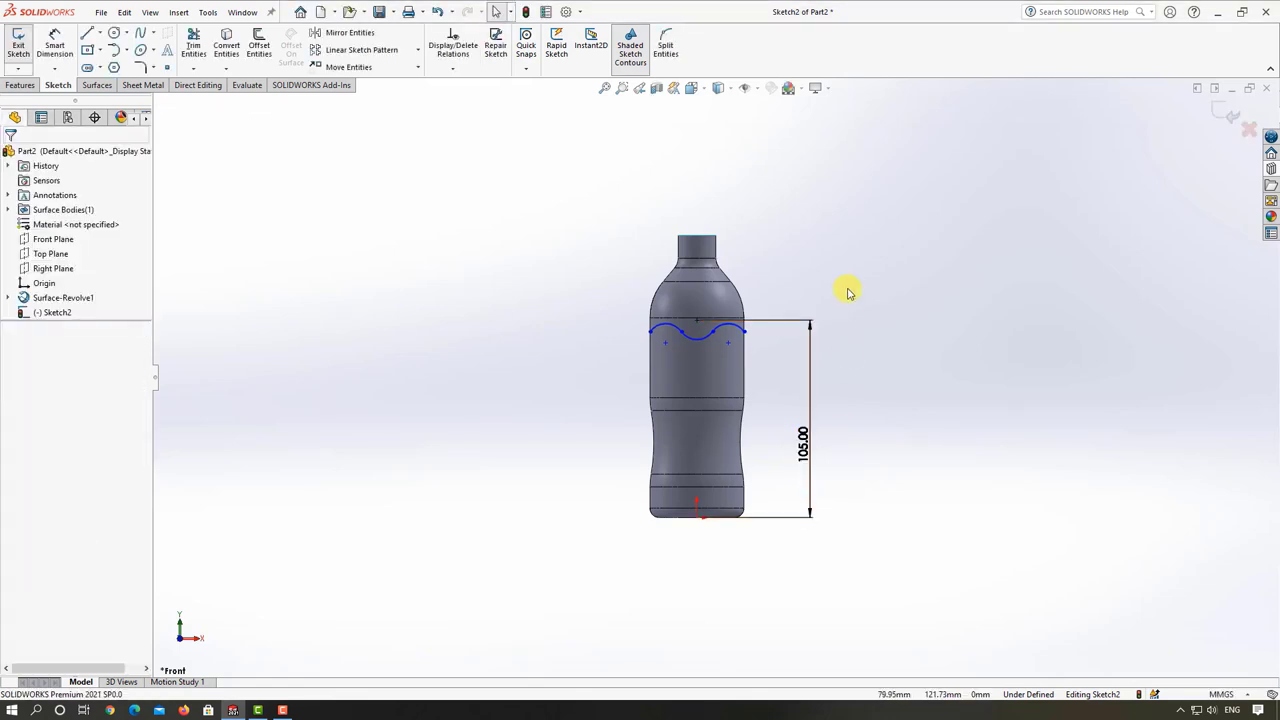
{"action": "scroll", "coordinate": [700, 355], "scroll_direction": "down", "scroll_amount": 3}
{"action": "scroll", "coordinate": [810, 395], "scroll_direction": "up", "scroll_amount": 3}
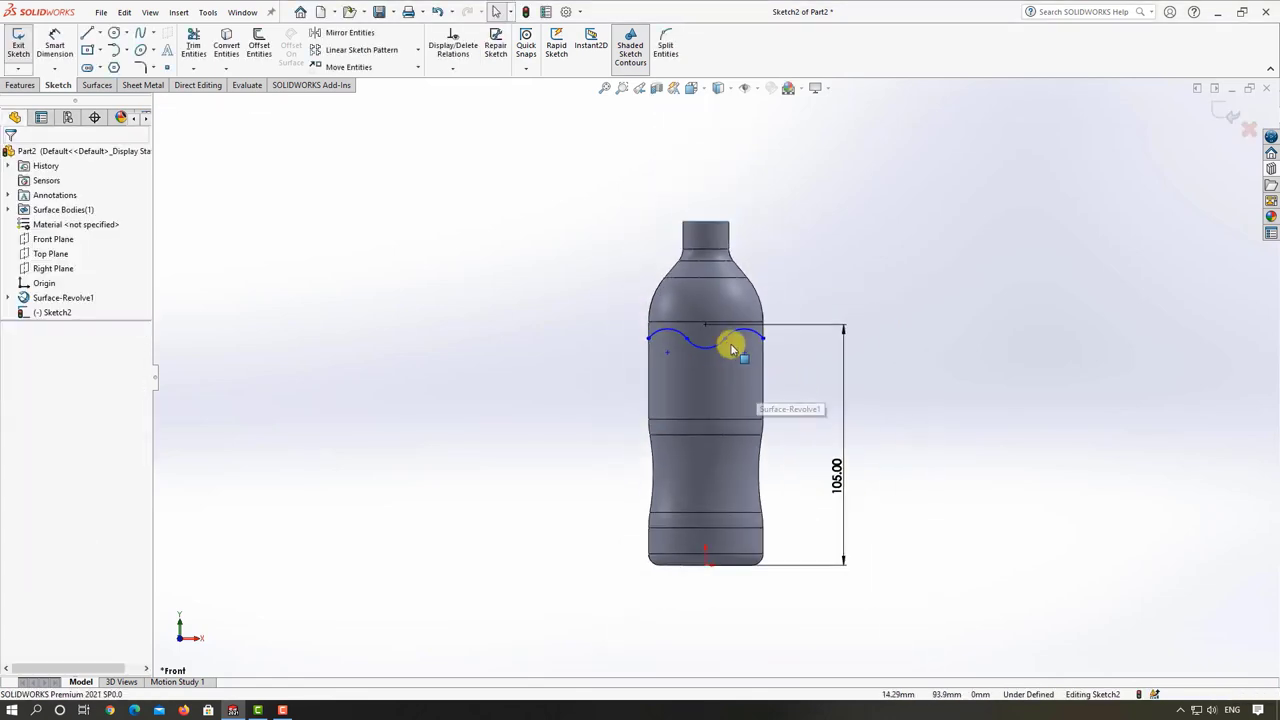
- Drag the spline's middle point down and back up to reshape the dip
{"action": "left_click_drag", "start_coordinate": [726, 344], "coordinate": [727, 360]}
{"action": "left_click_drag", "start_coordinate": [726, 358], "coordinate": [727, 346]}
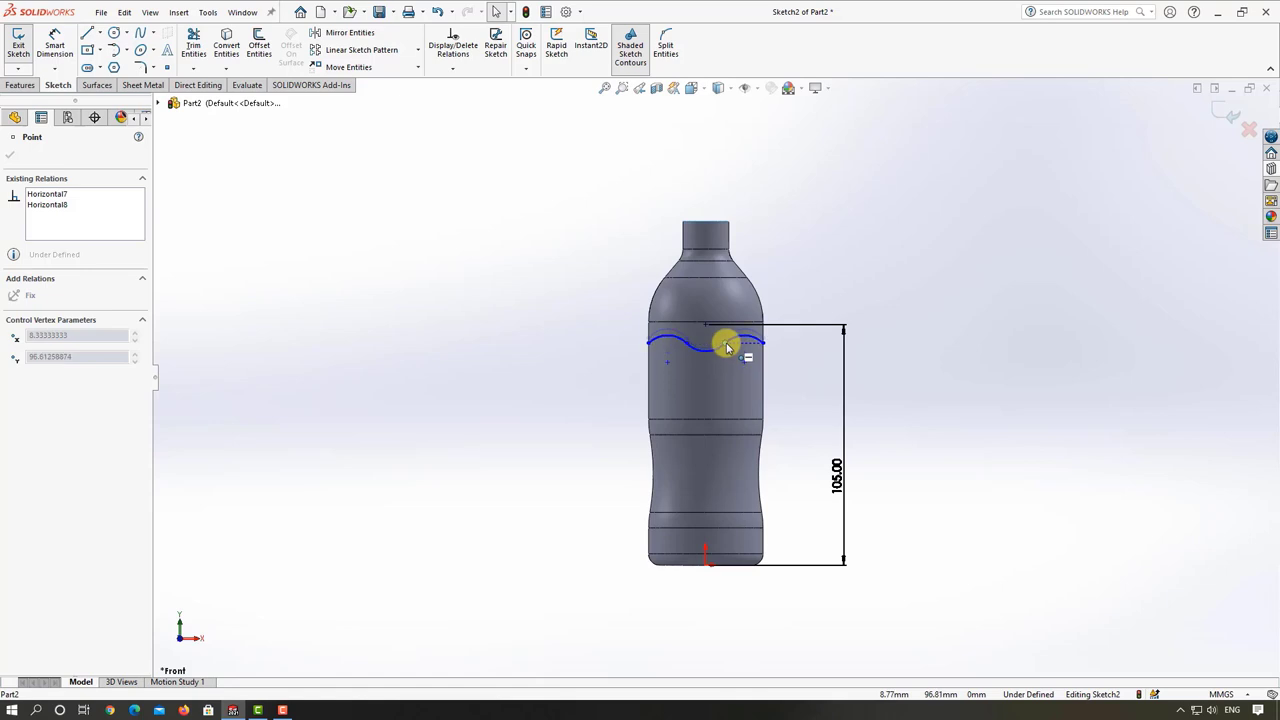
{"action": "key", "text": "Escape"}
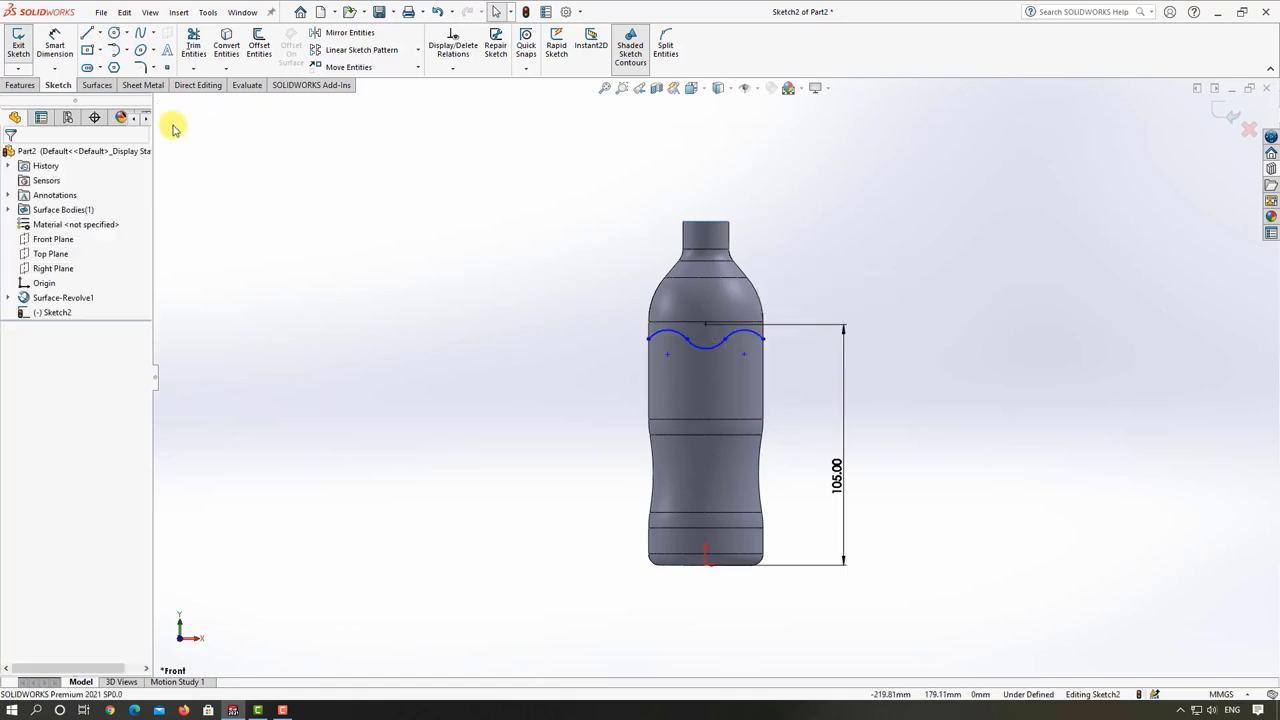
- Give the middle dip an R15 mm radius dimension, fully defining Sketch2
{"action": "scroll", "coordinate": [800, 384], "scroll_direction": "down", "scroll_amount": 3}
{"action": "left_click", "coordinate": [604, 320]}
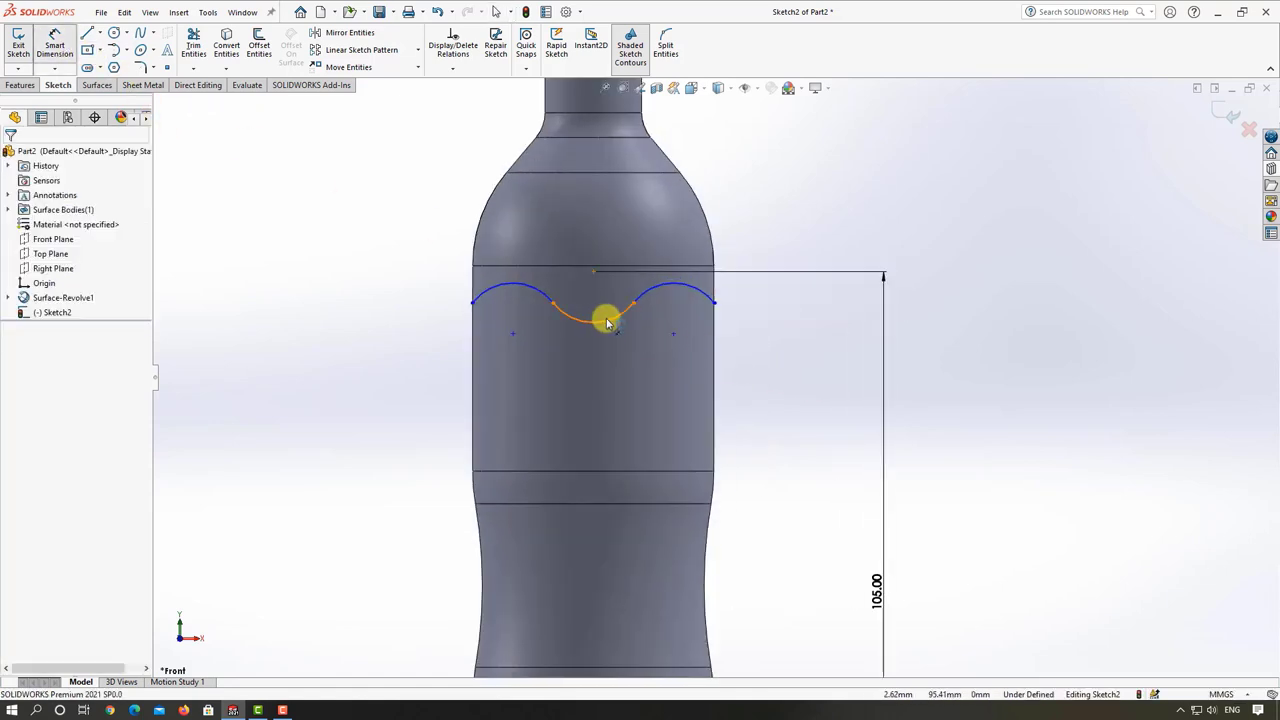
{"action": "left_click", "coordinate": [617, 370]}
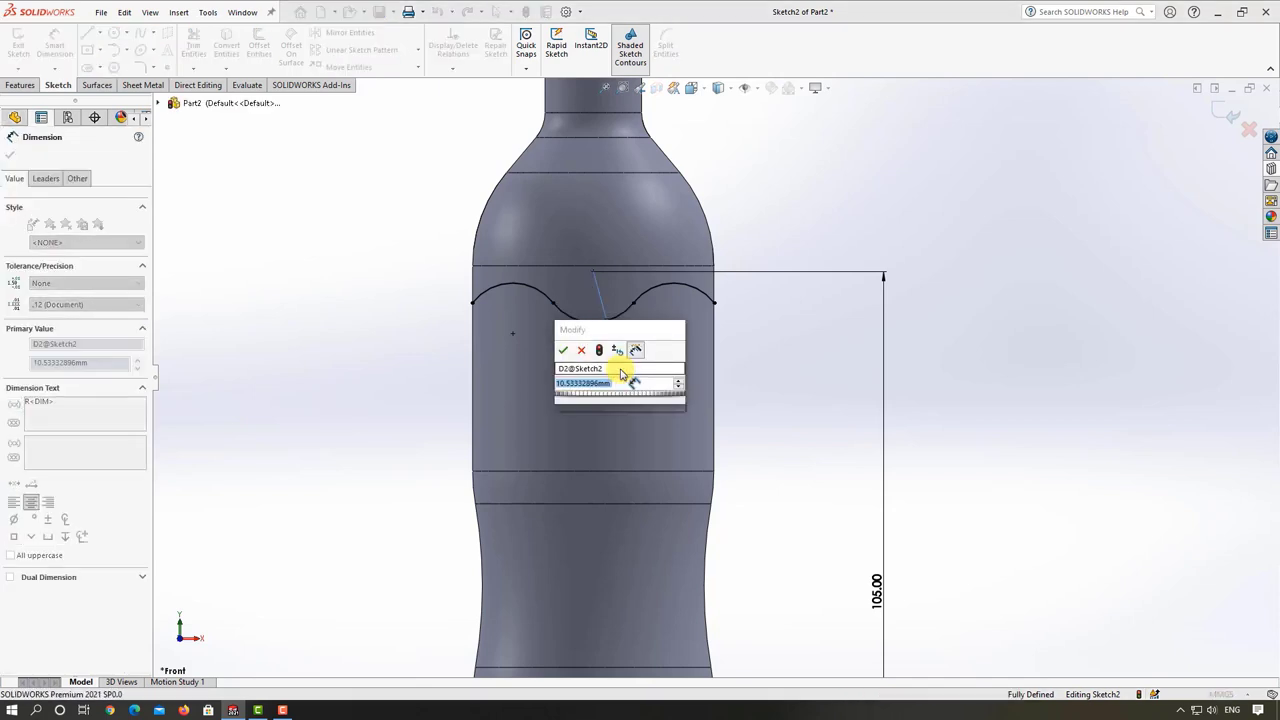
{"action": "type", "text": "15"}
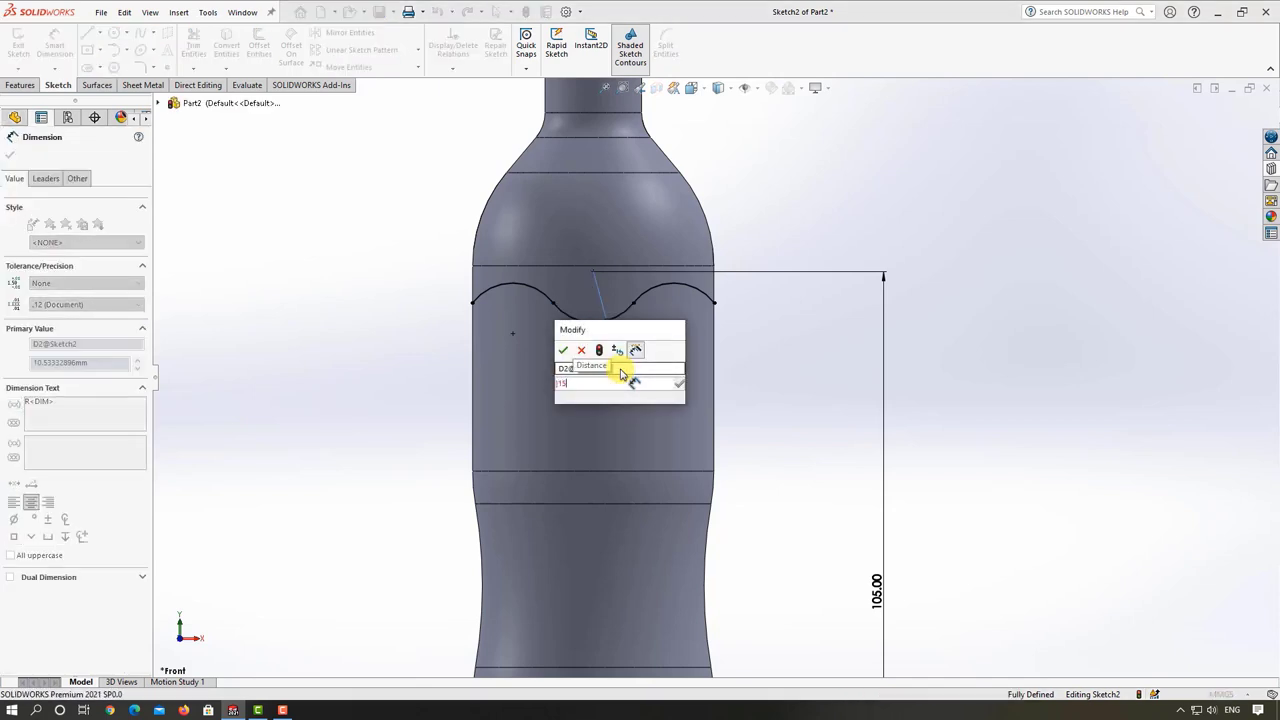
{"action": "key", "text": "BackSpace"}
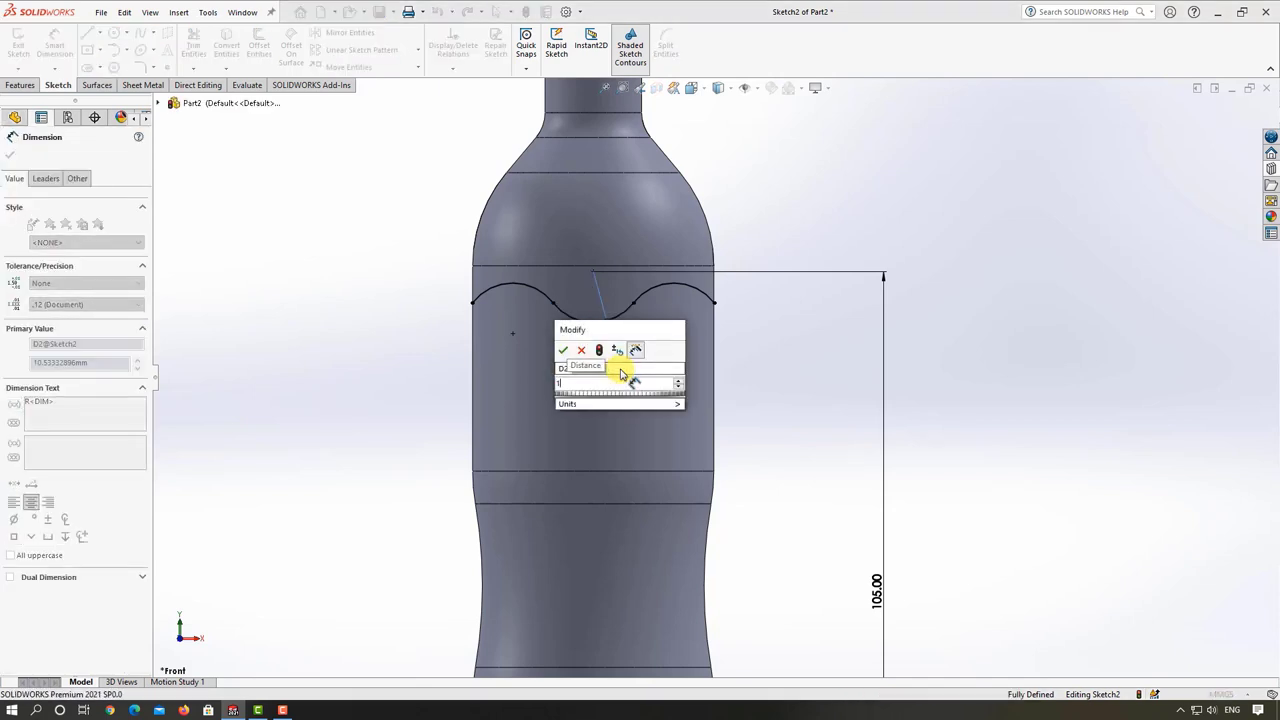
{"action": "type", "text": "5"}
{"action": "key", "text": "Return"}
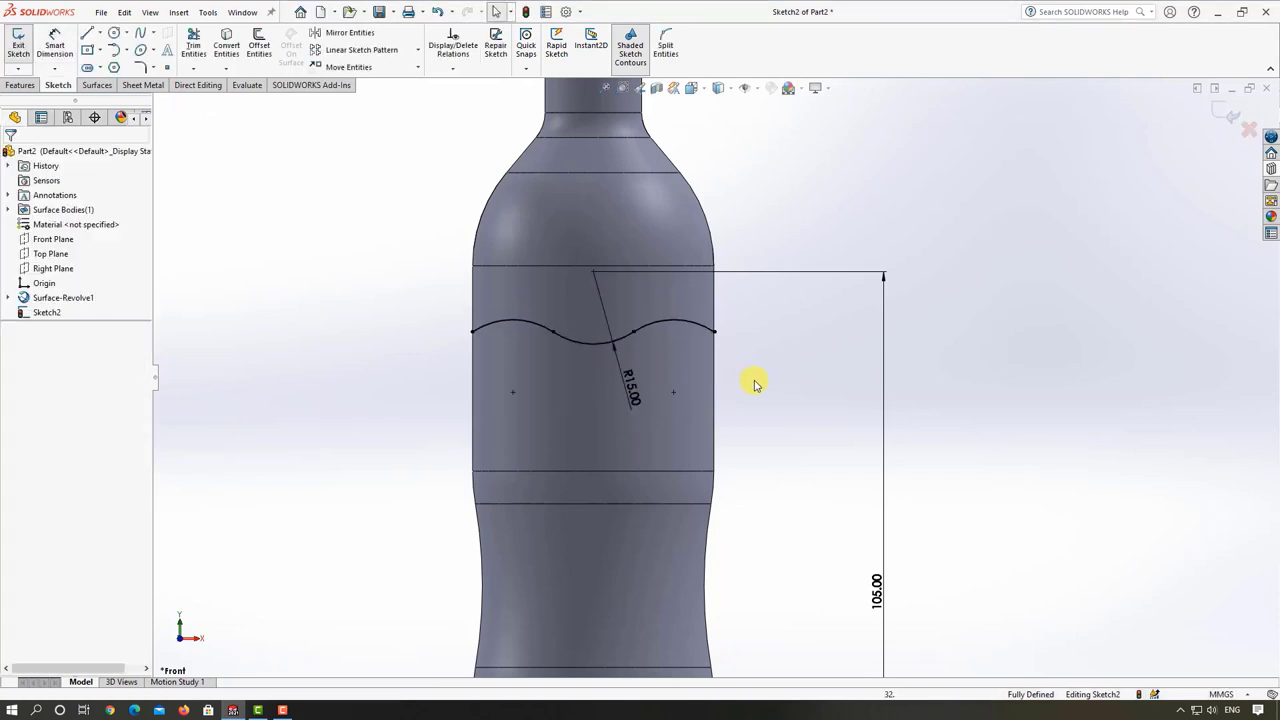
{"action": "scroll", "coordinate": [780, 405], "scroll_direction": "up", "scroll_amount": 1}
{"action": "scroll", "coordinate": [800, 440], "scroll_direction": "up", "scroll_amount": 3}
{"action": "scroll", "coordinate": [752, 466], "scroll_direction": "down", "scroll_amount": 2}
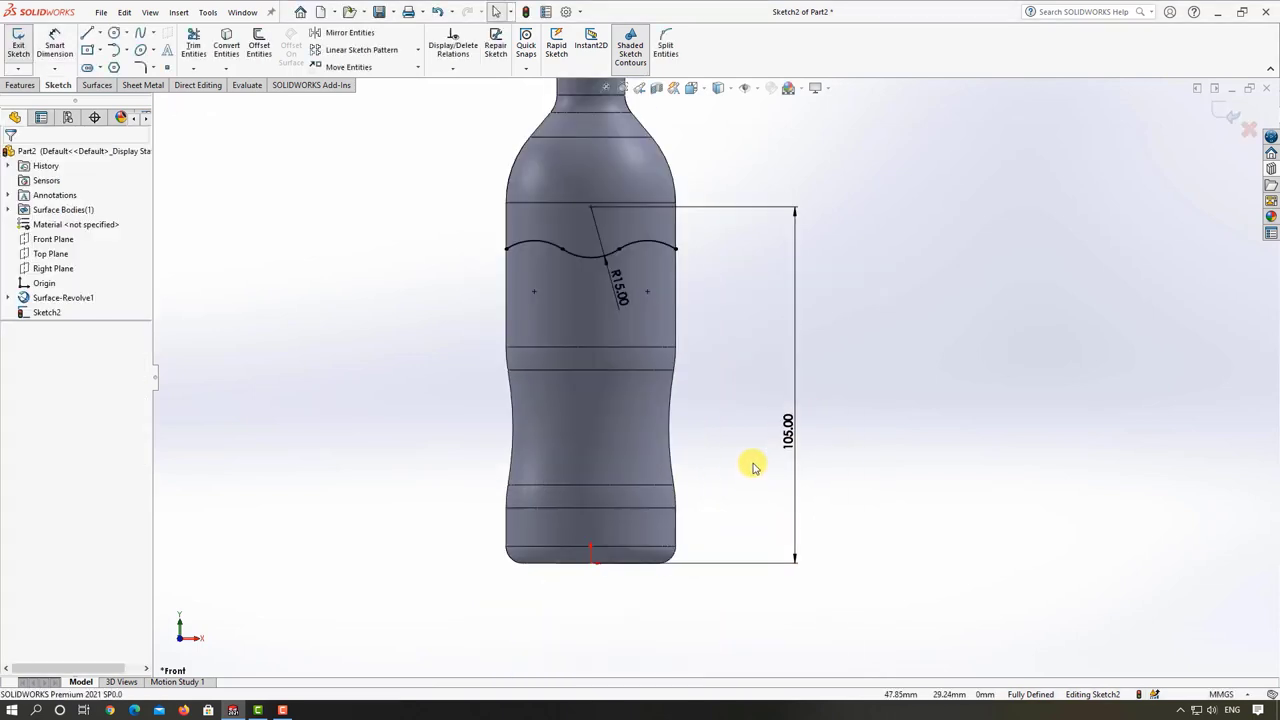
{"action": "scroll", "coordinate": [740, 437], "scroll_direction": "up", "scroll_amount": 1}
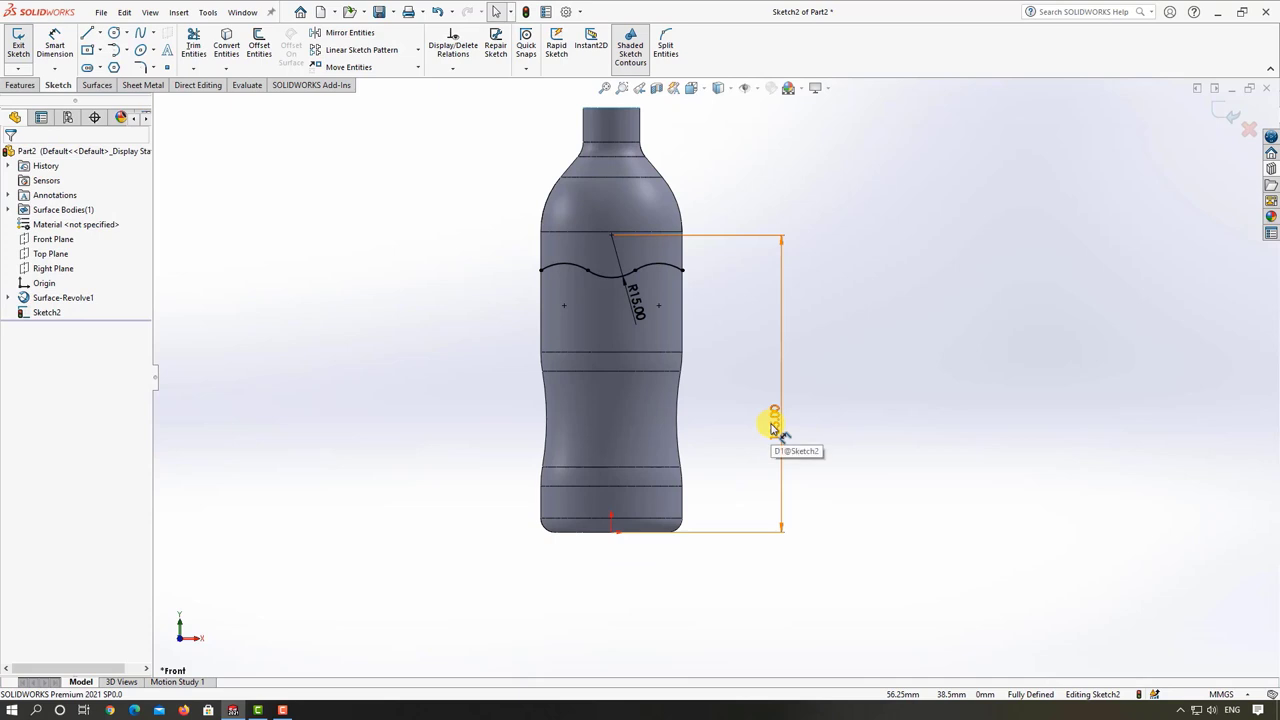
- Change the height dimension to 120 mm, then settle on 115 mm, and exit Sketch2
{"action": "double_click", "coordinate": [772, 427]}
{"action": "type", "text": "="}
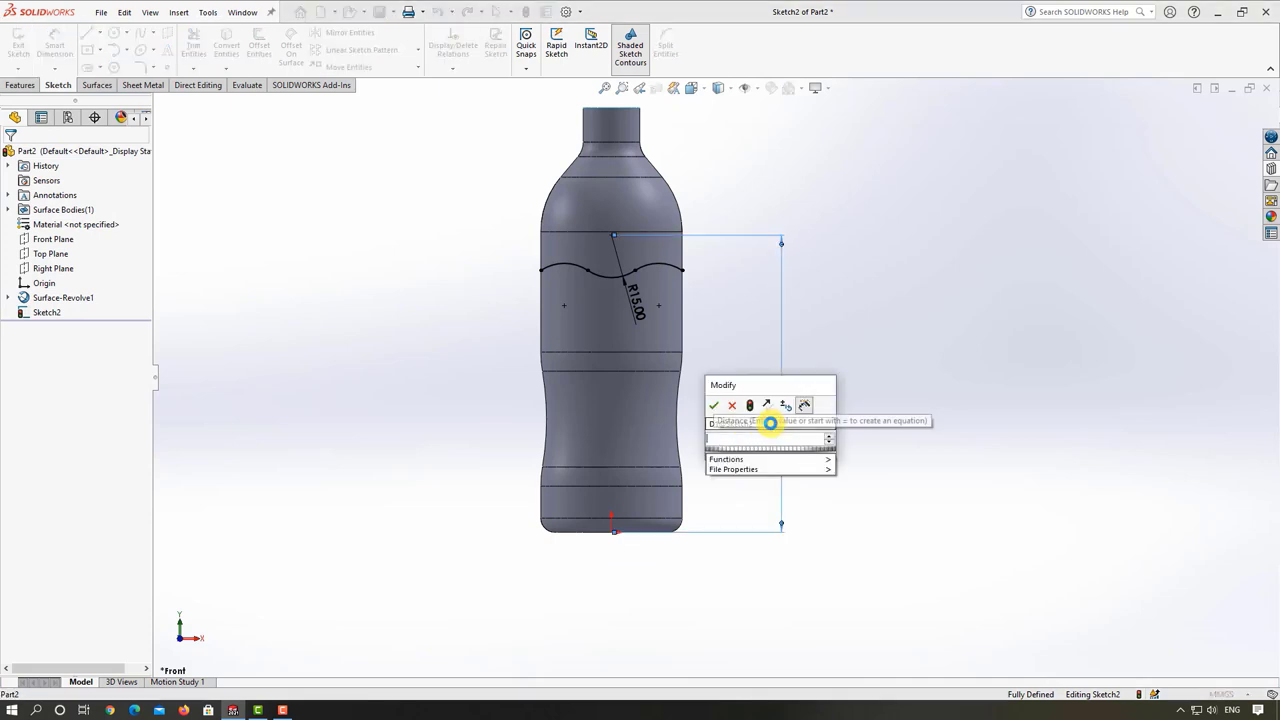
{"action": "type", "text": "120"}
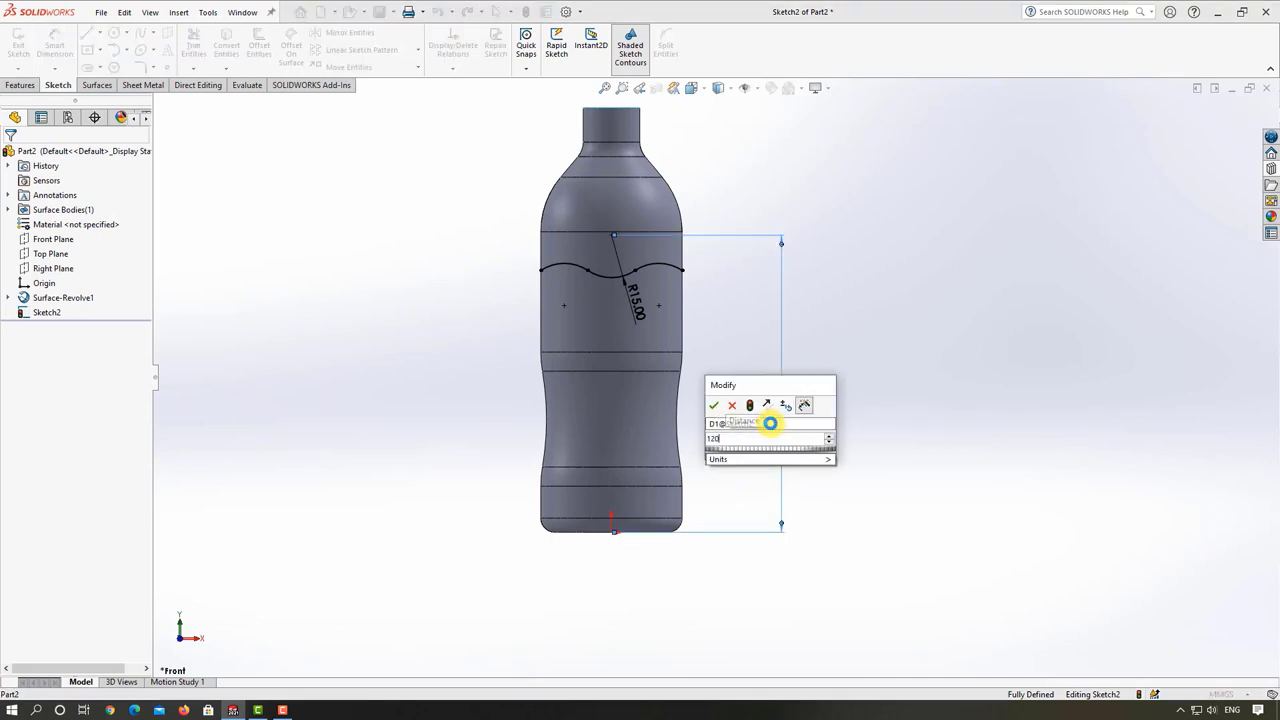
{"action": "key", "text": "Return"}
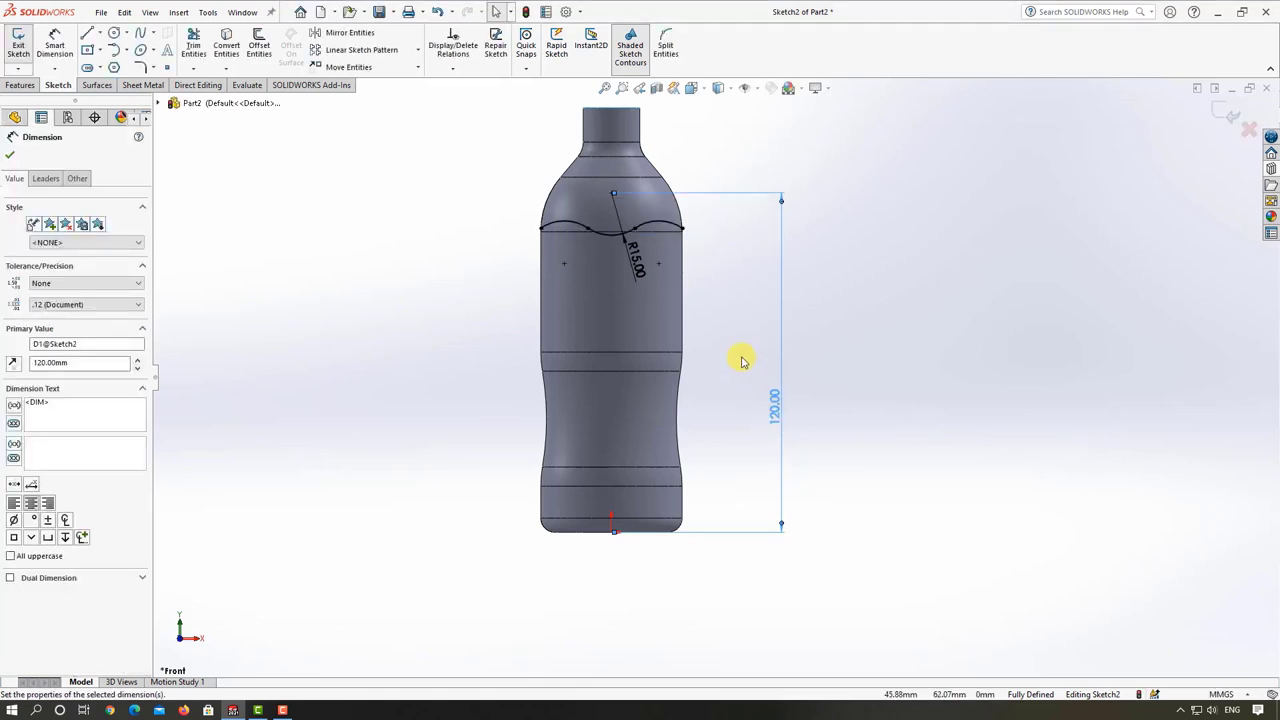
{"action": "left_click", "coordinate": [745, 352]}
{"action": "double_click", "coordinate": [774, 410]}
{"action": "type", "text": "="}
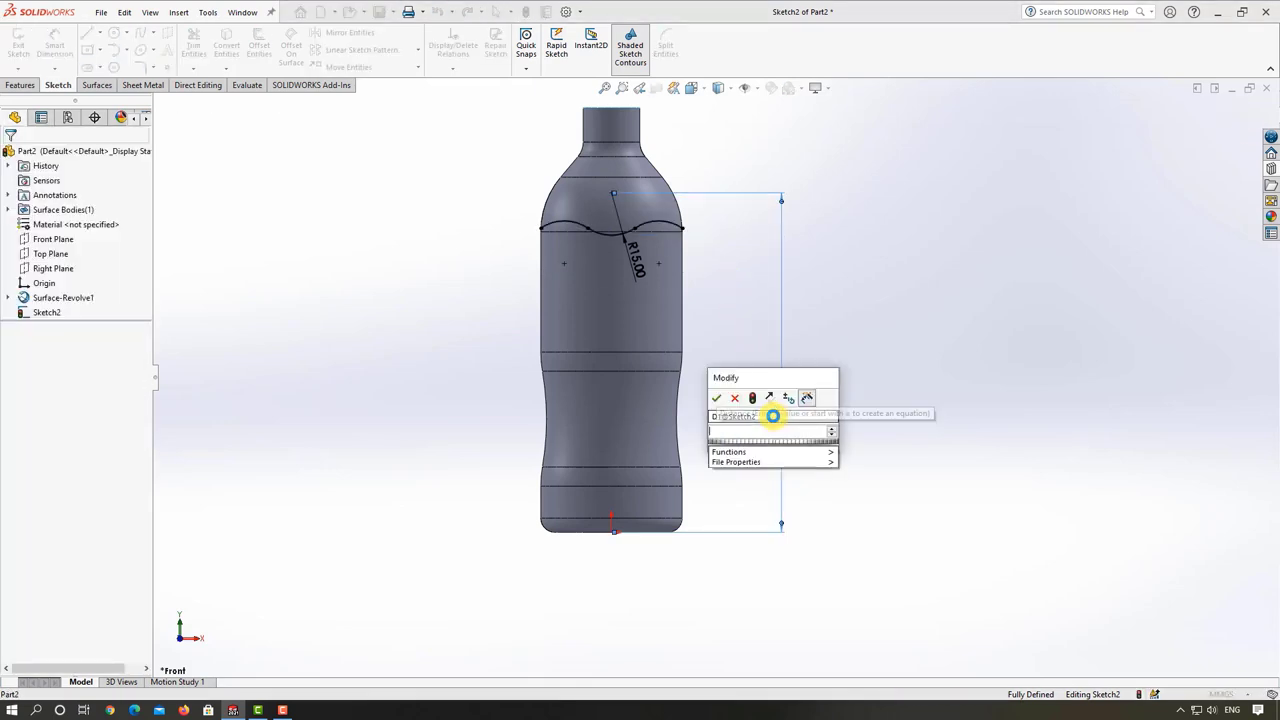
{"action": "type", "text": "115"}
{"action": "key", "text": "Return"}
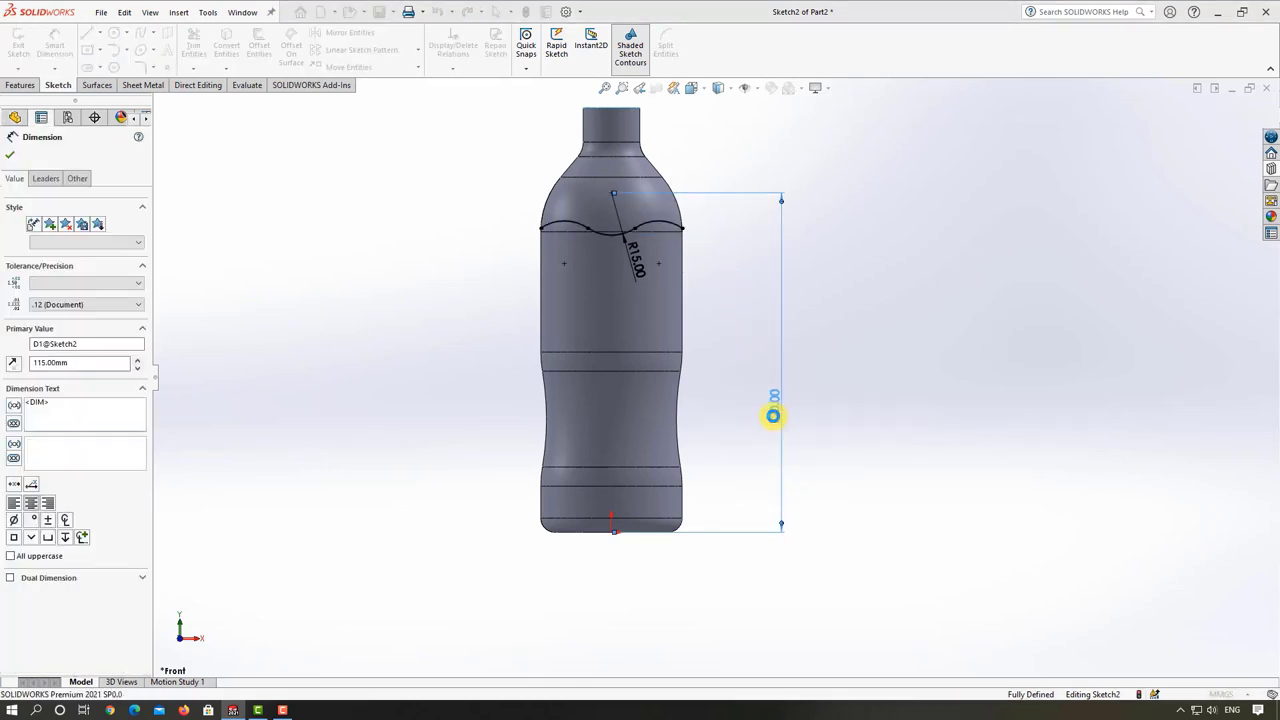
{"action": "left_click", "coordinate": [720, 300]}
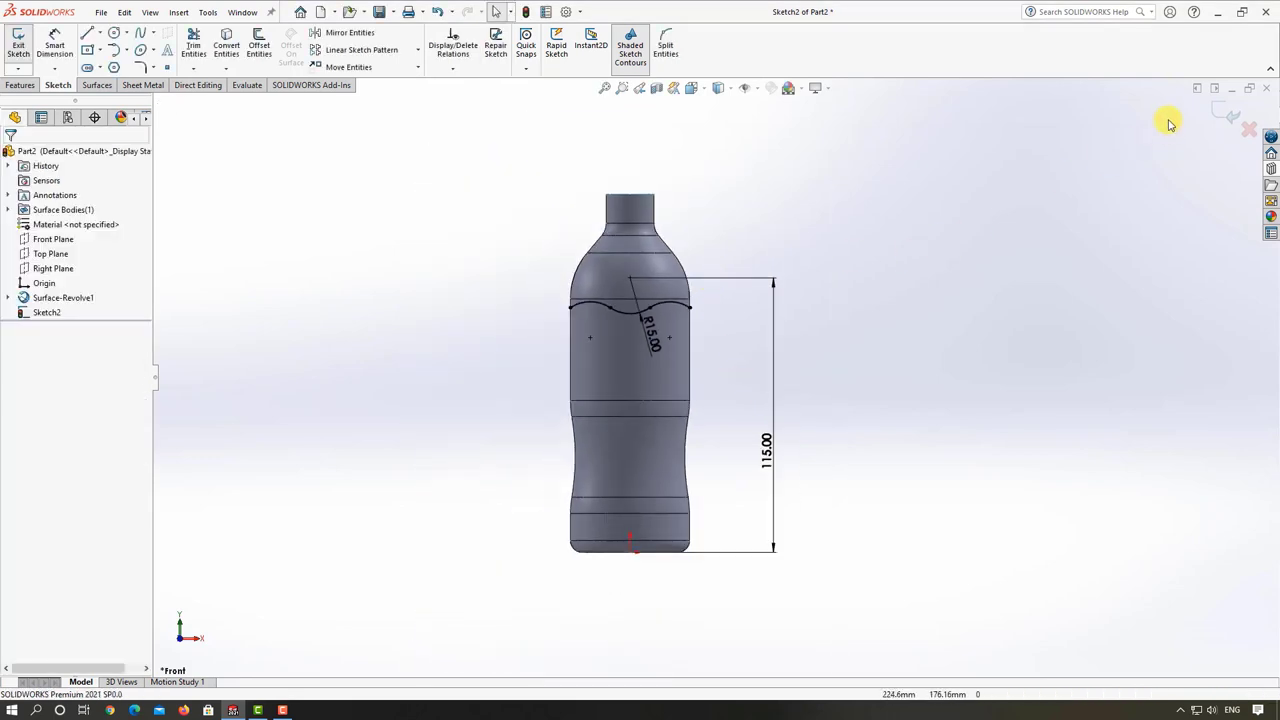
{"action": "left_click", "coordinate": [1224, 117]}
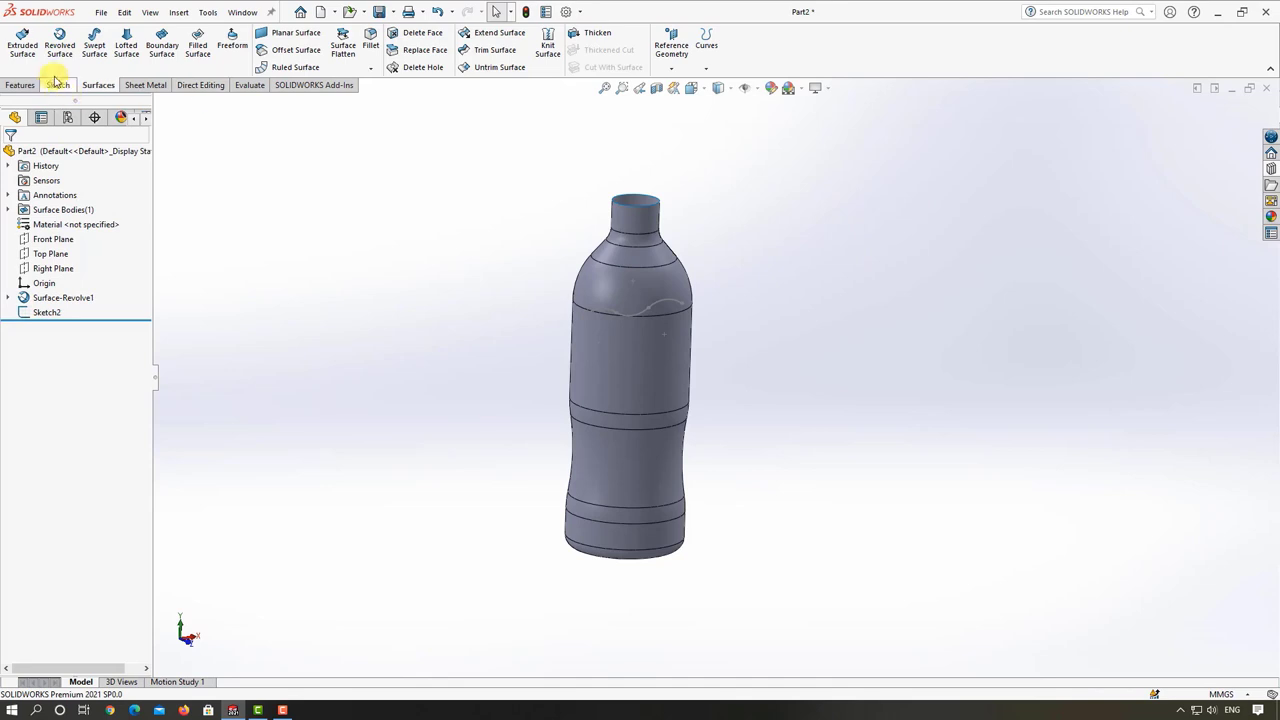
- Extrude the wavy Sketch2 as a Mid Plane surface 90 mm deep, creating Surface-Extrude1
{"action": "left_click", "coordinate": [22, 45]}
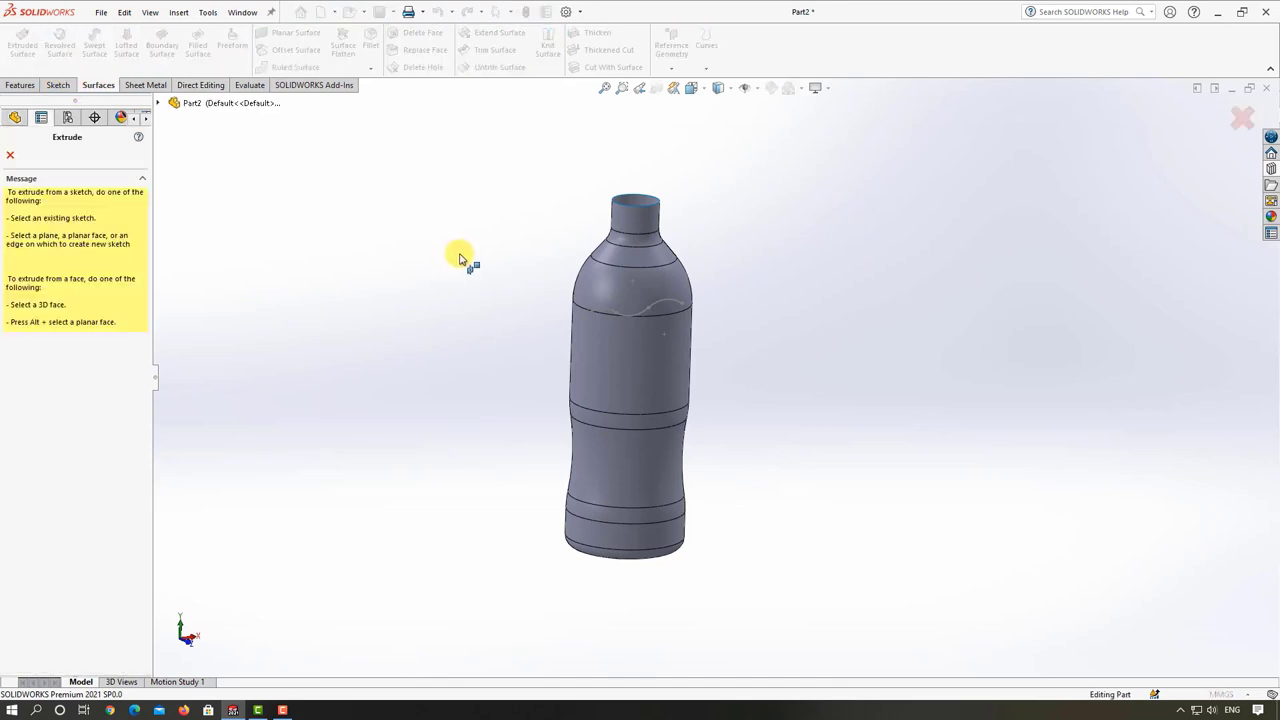
{"action": "left_click", "coordinate": [604, 315]}
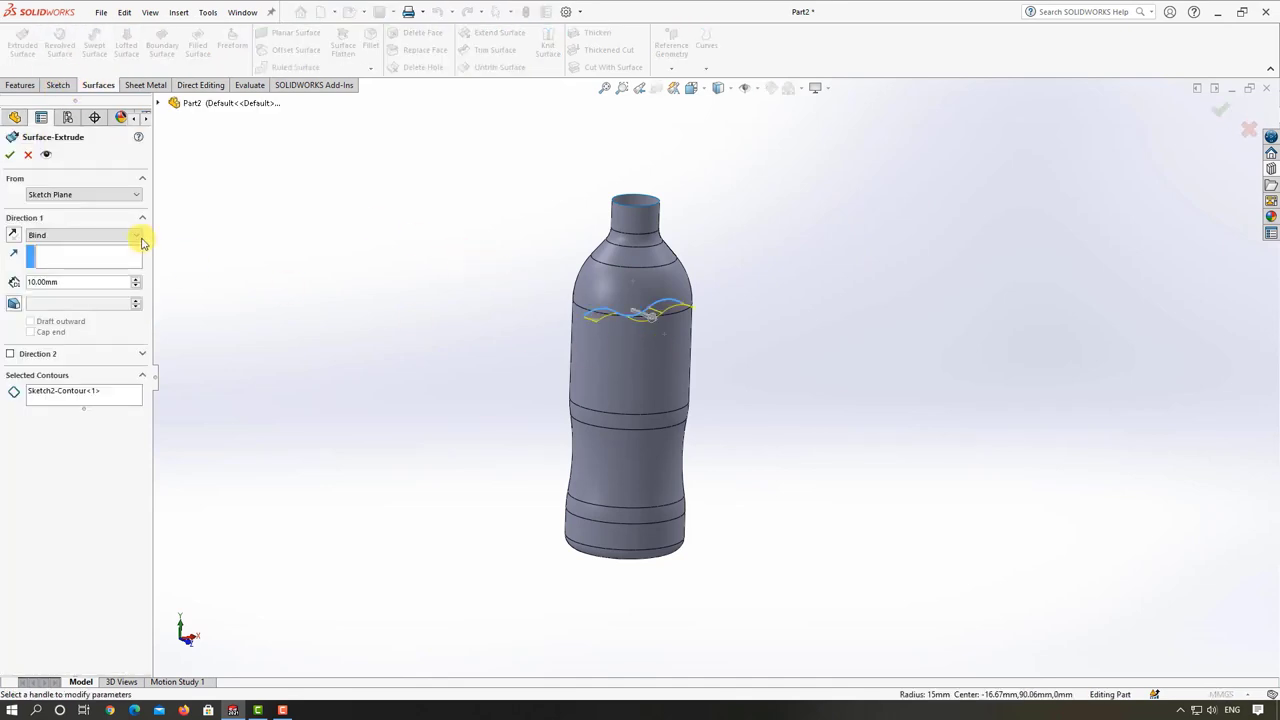
{"action": "left_click", "coordinate": [86, 234]}
{"action": "left_click", "coordinate": [92, 287]}
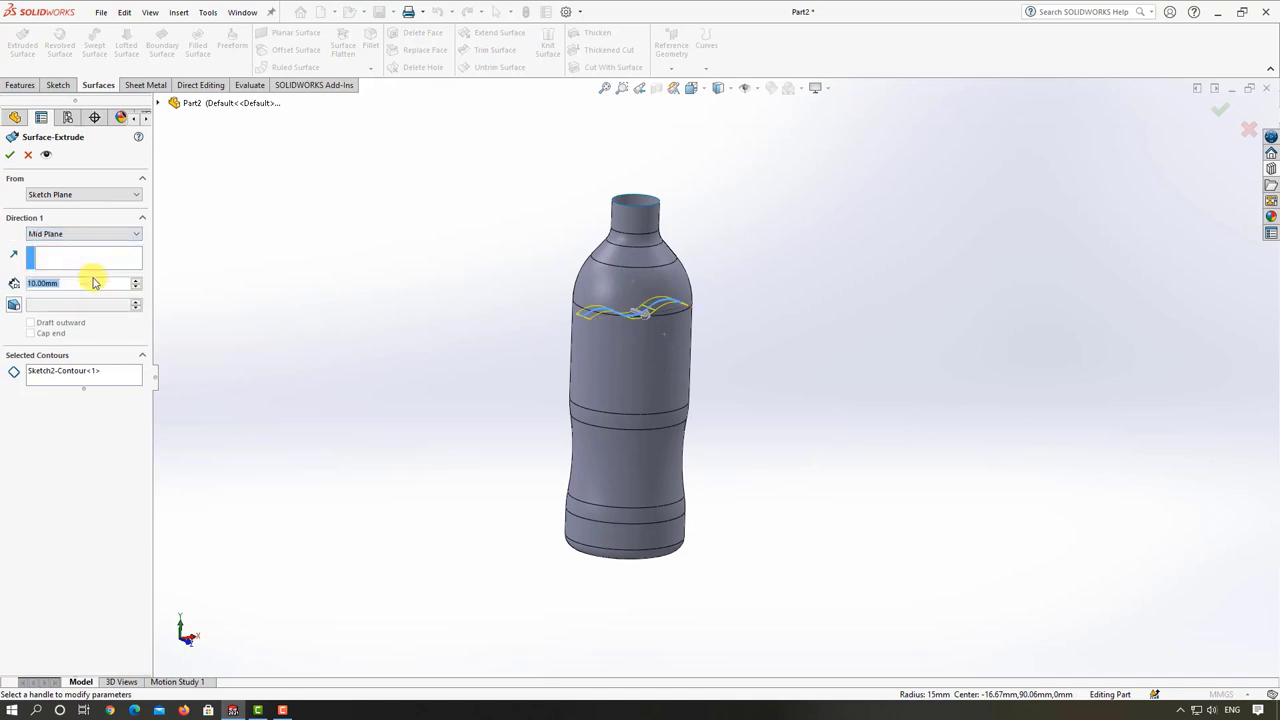
{"action": "scroll", "coordinate": [141, 283], "scroll_direction": "up", "scroll_amount": 4}
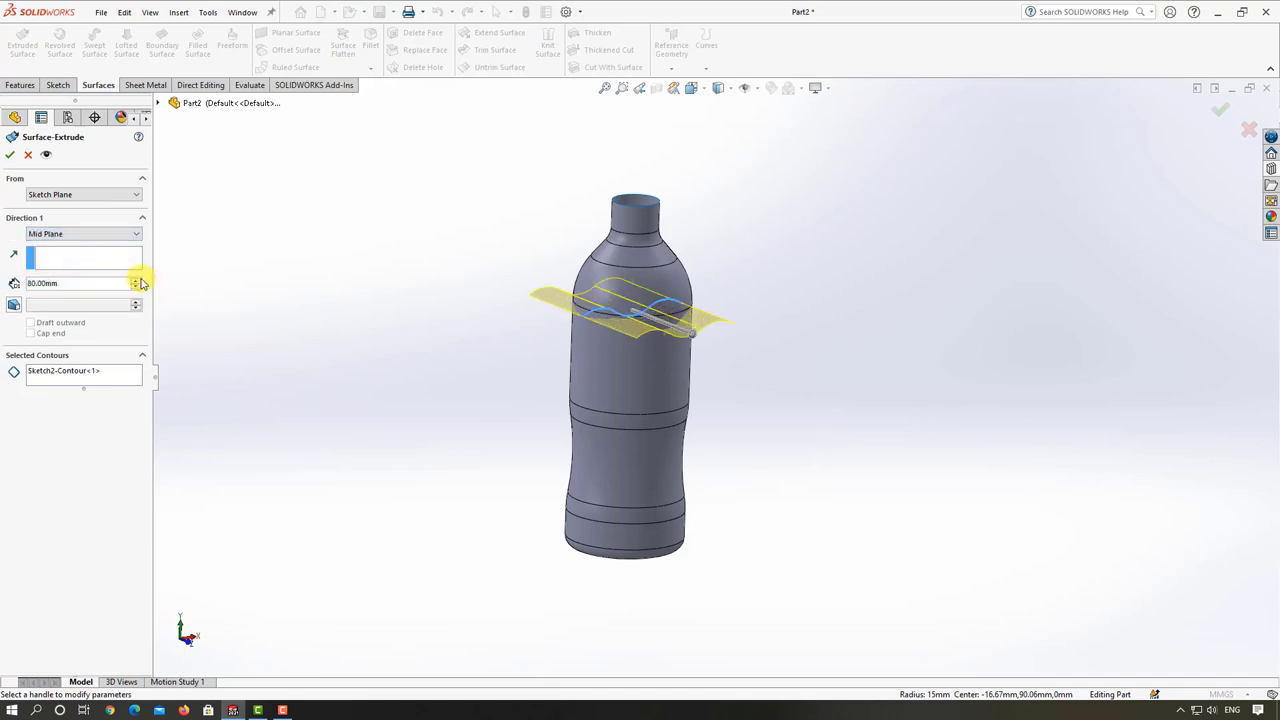
{"action": "mouse_move", "coordinate": [400, 300]}
{"action": "middle_mouse_down"}
{"action": "mouse_move", "coordinate": [343, 323]}
{"action": "mouse_move", "coordinate": [395, 310]}
{"action": "middle_mouse_up"}
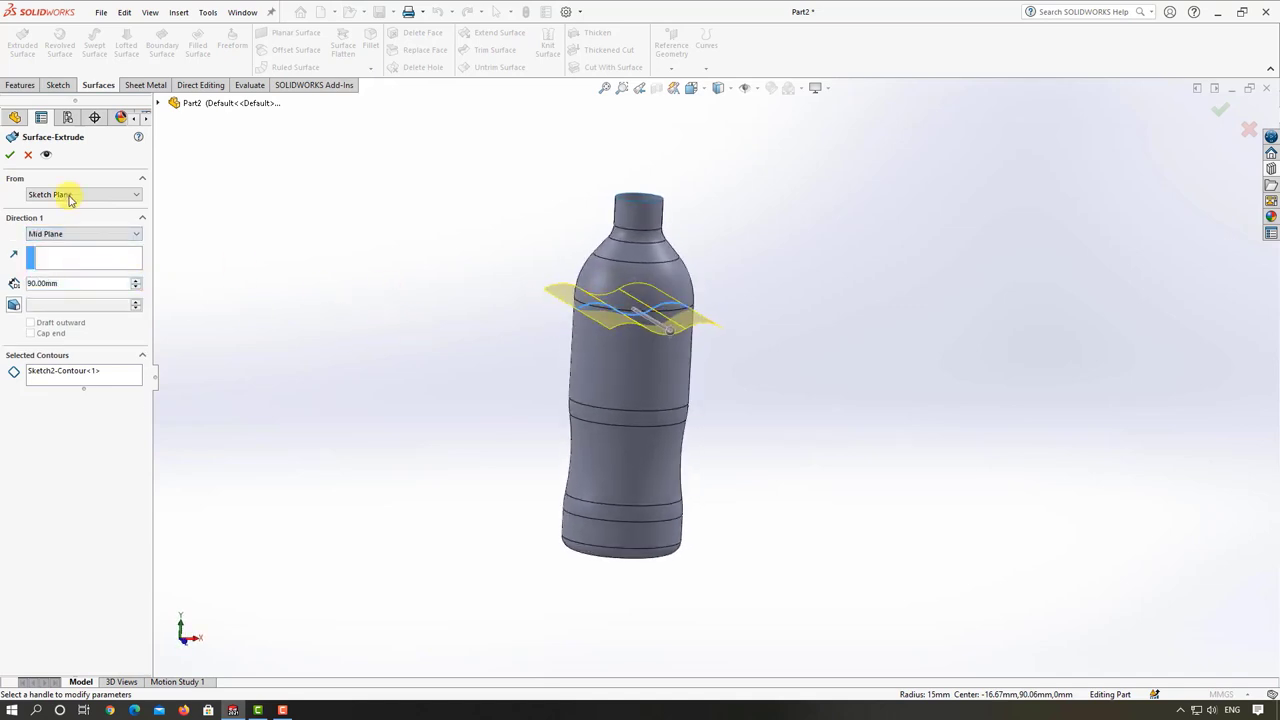
{"action": "left_click", "coordinate": [13, 155]}
{"action": "mouse_move", "coordinate": [254, 251]}
{"action": "middle_mouse_down"}
{"action": "mouse_move", "coordinate": [423, 282]}
{"action": "mouse_move", "coordinate": [396, 310]}
{"action": "mouse_move", "coordinate": [429, 306]}
{"action": "middle_mouse_up"}
{"action": "scroll", "coordinate": [694, 349], "scroll_direction": "down", "scroll_amount": 2}
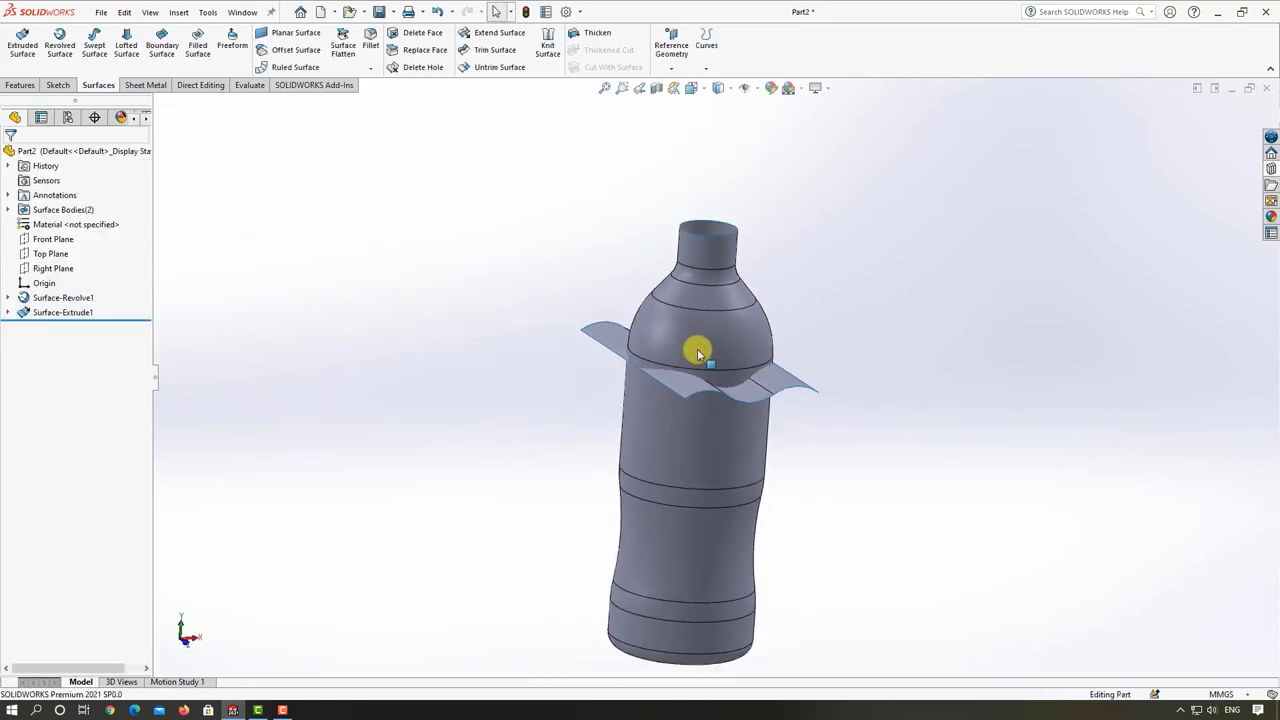
{"action": "scroll", "coordinate": [716, 377], "scroll_direction": "down", "scroll_amount": 2}
- Create reference axis Axis1 through the bottle neck's cylindrical face
{"action": "scroll", "coordinate": [716, 377], "scroll_direction": "up", "scroll_amount": 4}
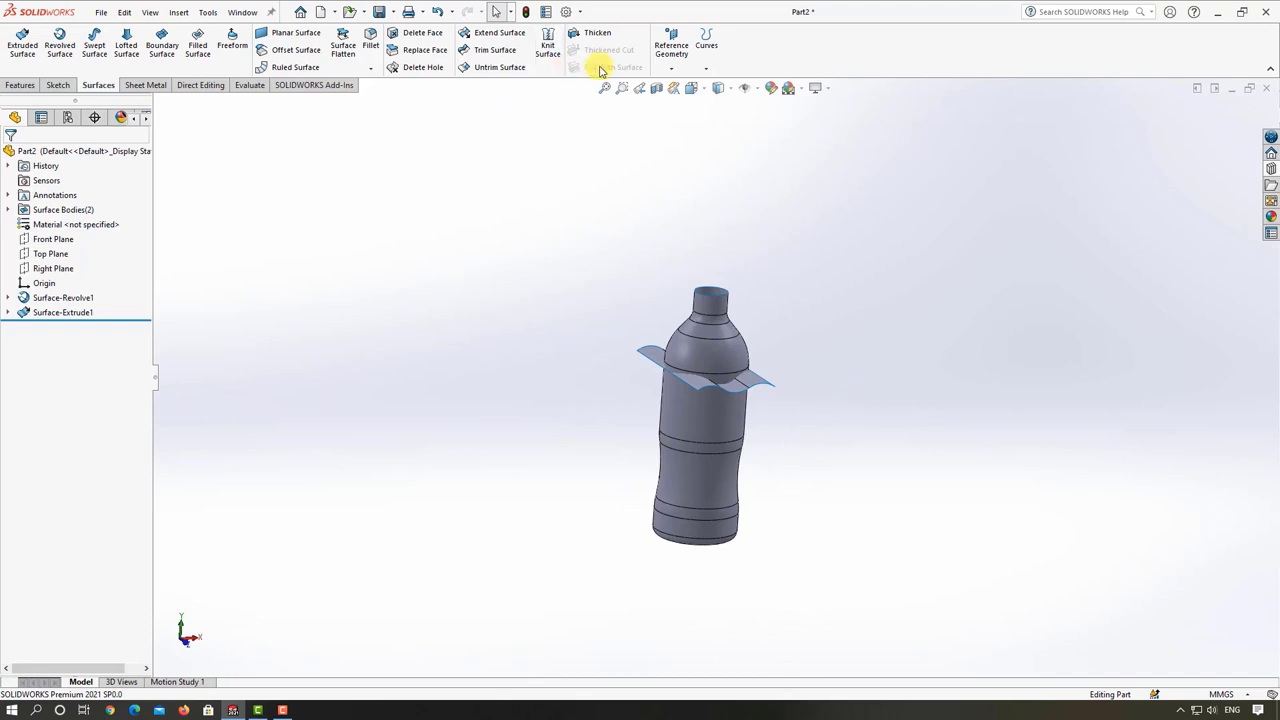
{"action": "left_click", "coordinate": [672, 68]}
{"action": "left_click", "coordinate": [682, 89]}
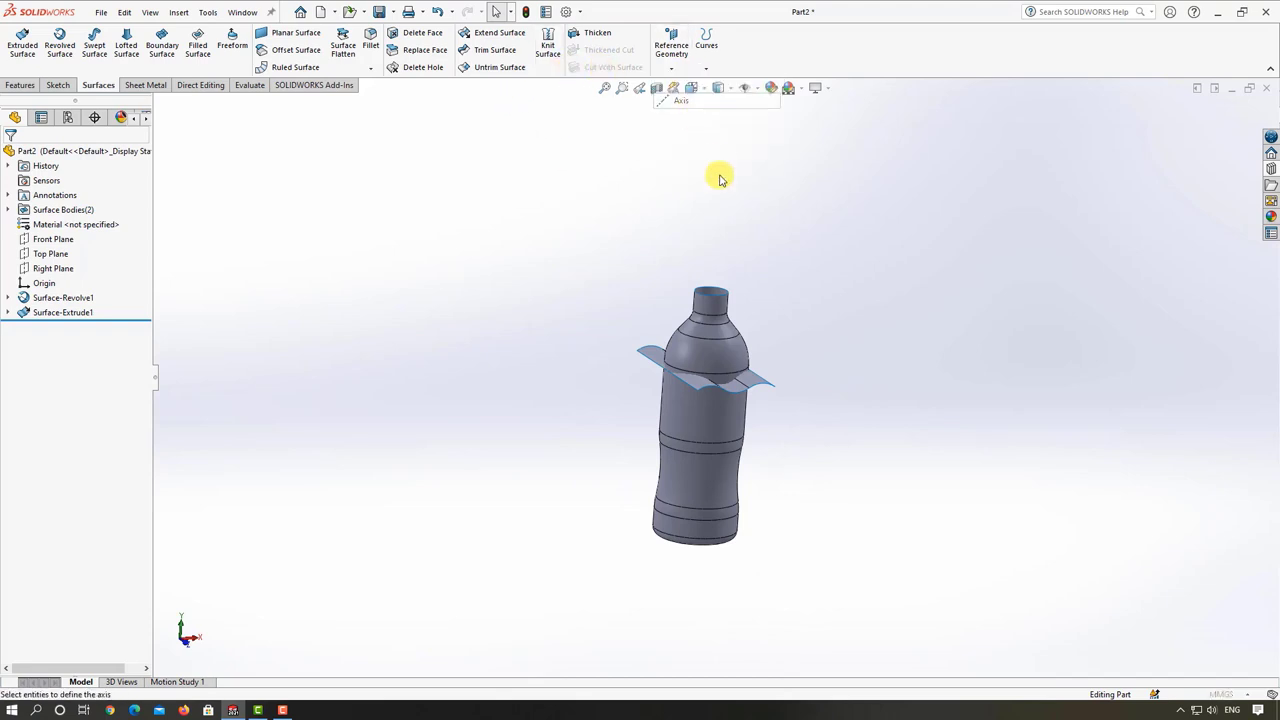
{"action": "left_click", "coordinate": [724, 314]}
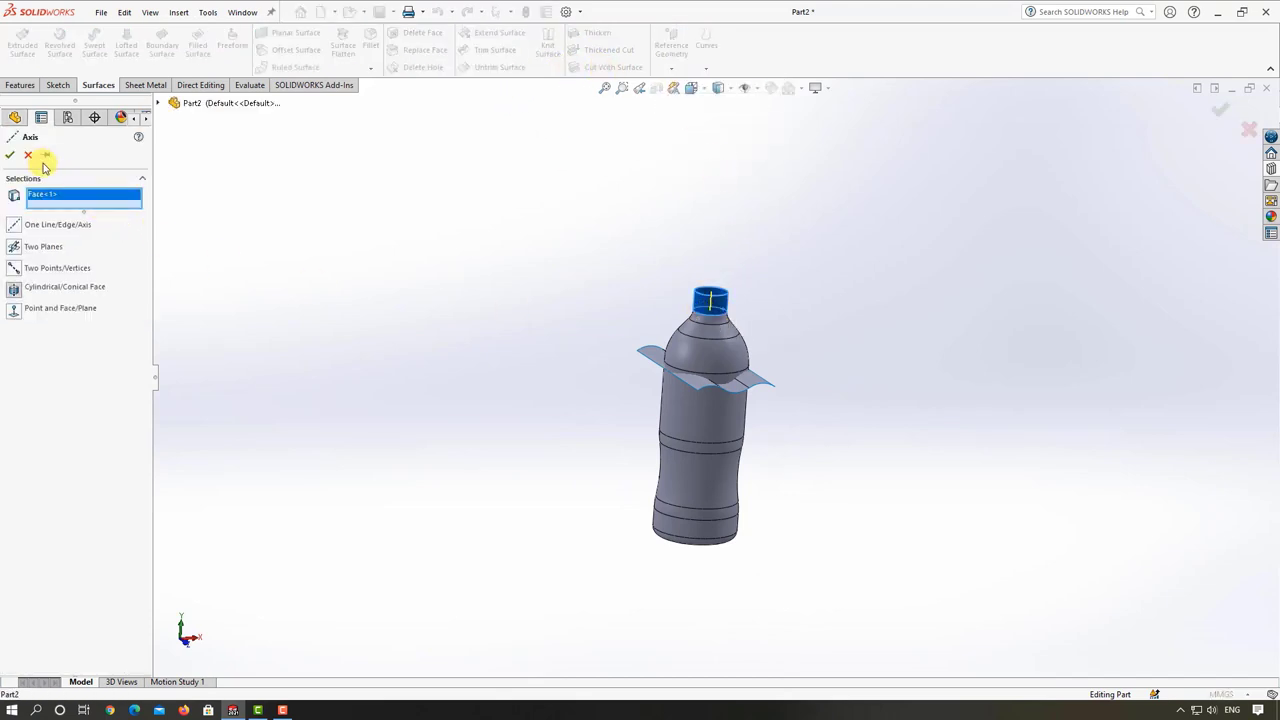
{"action": "left_click", "coordinate": [10, 155]}
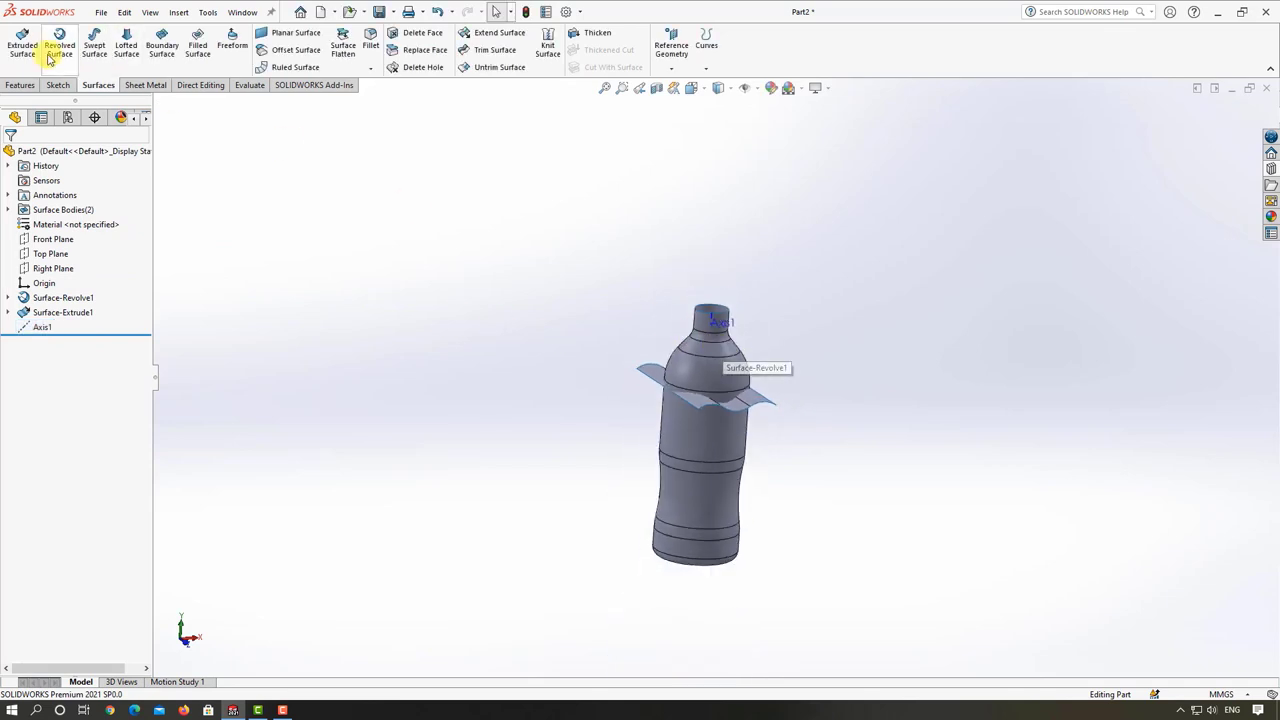
- Linear-pattern the Surface-Extrude1 body along Axis1: 4 instances, 10 mm apart
{"action": "scroll", "coordinate": [217, 85], "scroll_direction": "up", "scroll_amount": 2}
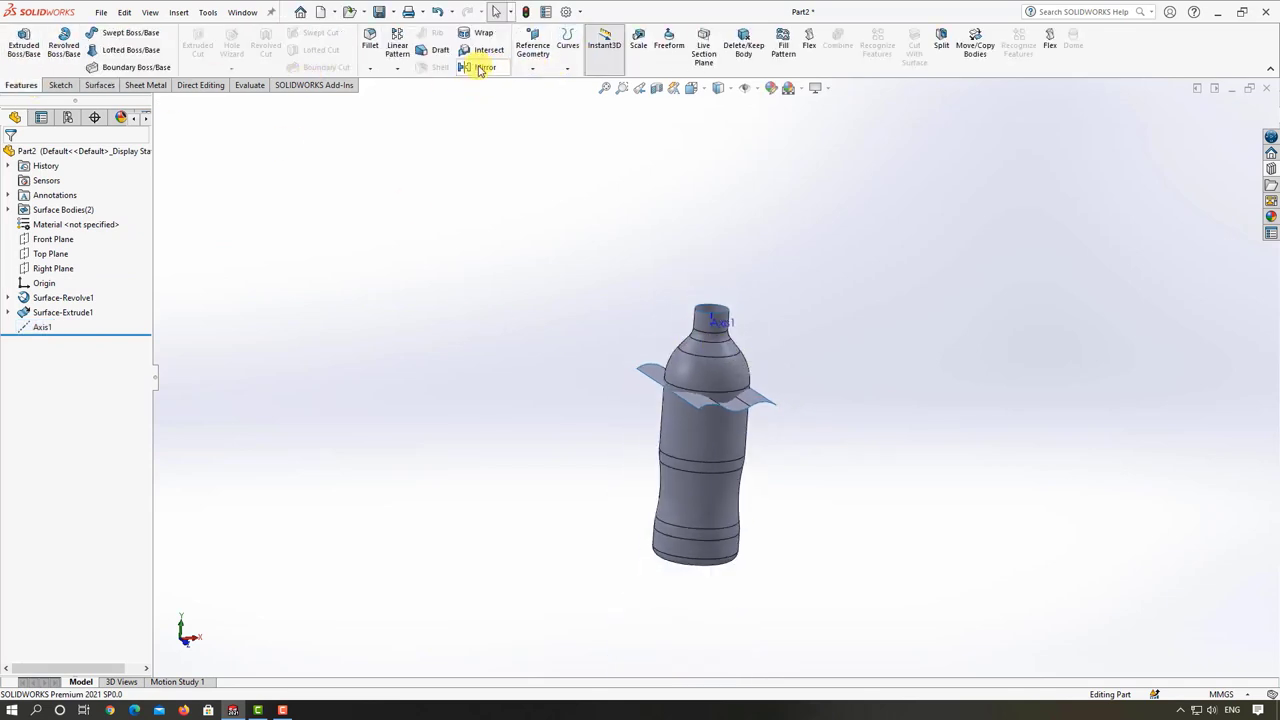
{"action": "left_click", "coordinate": [401, 70]}
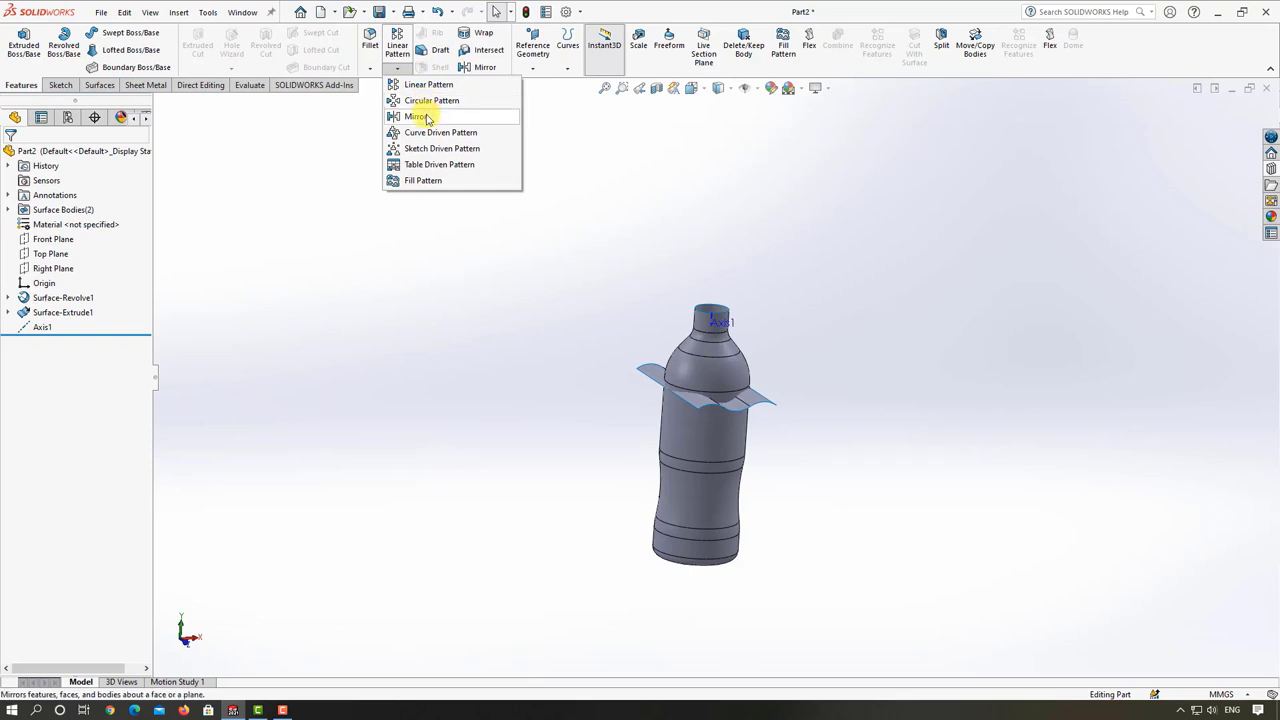
{"action": "left_click", "coordinate": [430, 101]}
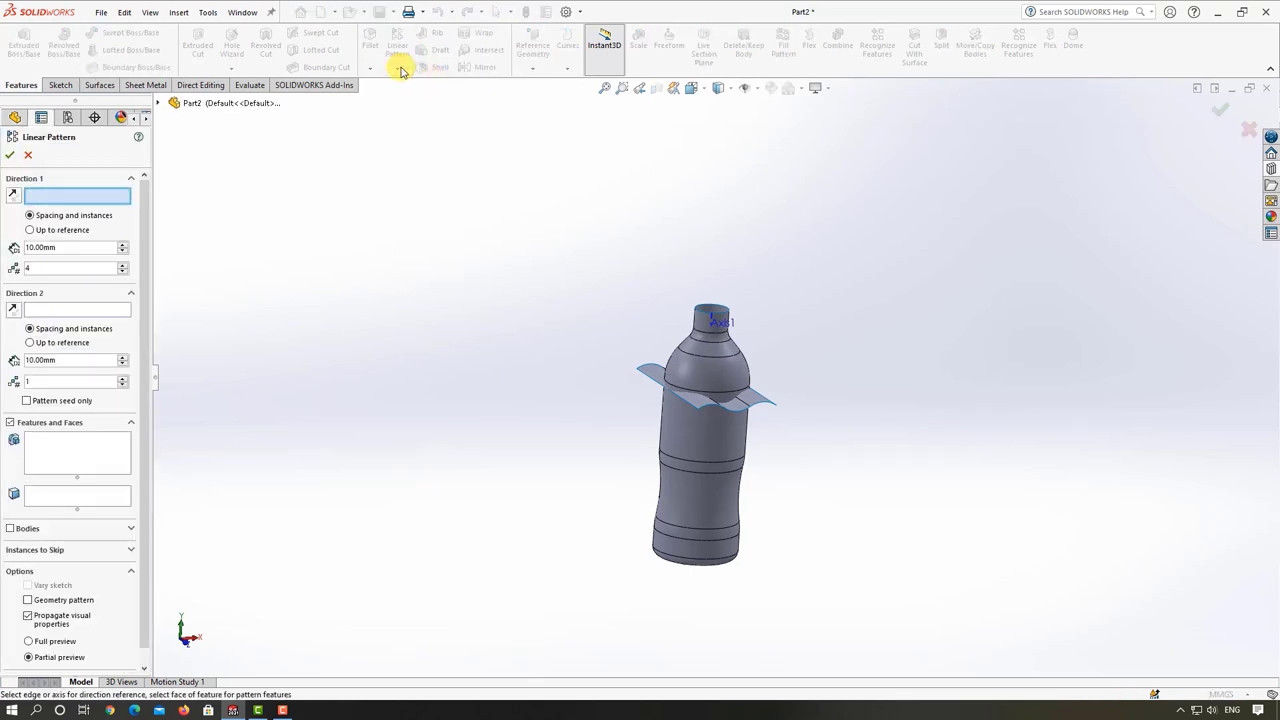
{"action": "scroll", "coordinate": [697, 305], "scroll_direction": "down", "scroll_amount": 3}
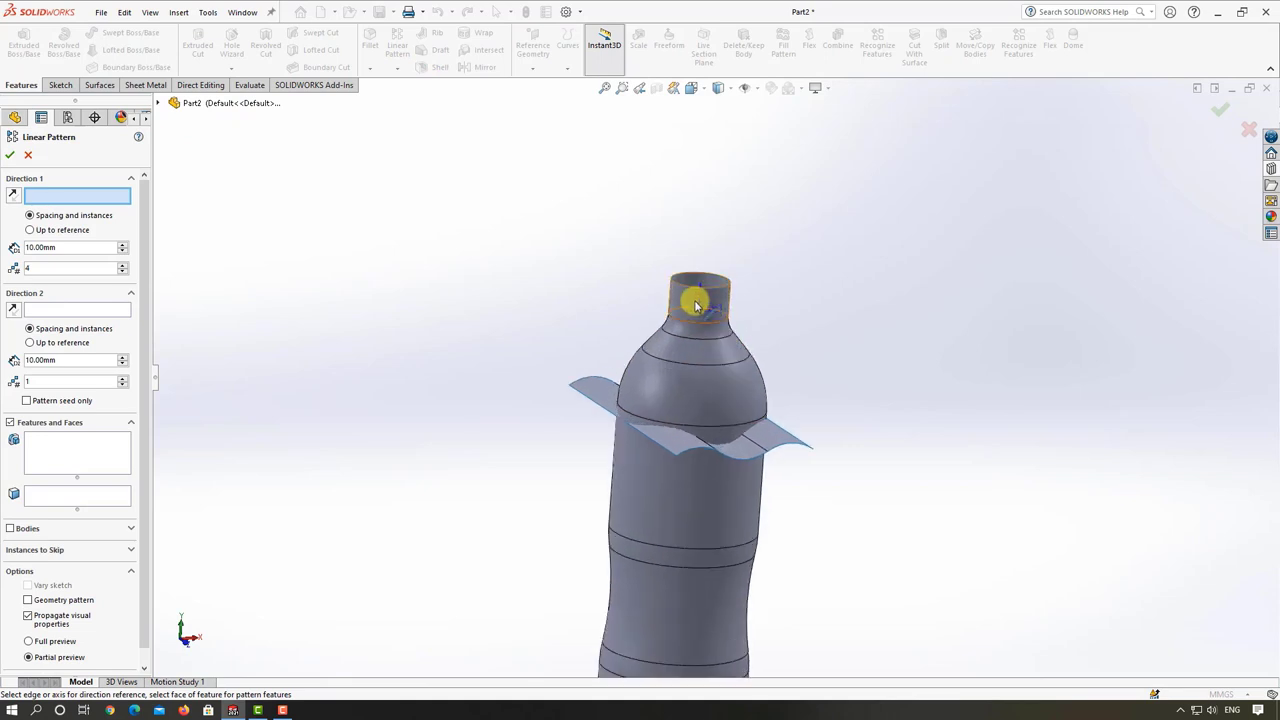
{"action": "left_click", "coordinate": [699, 304]}
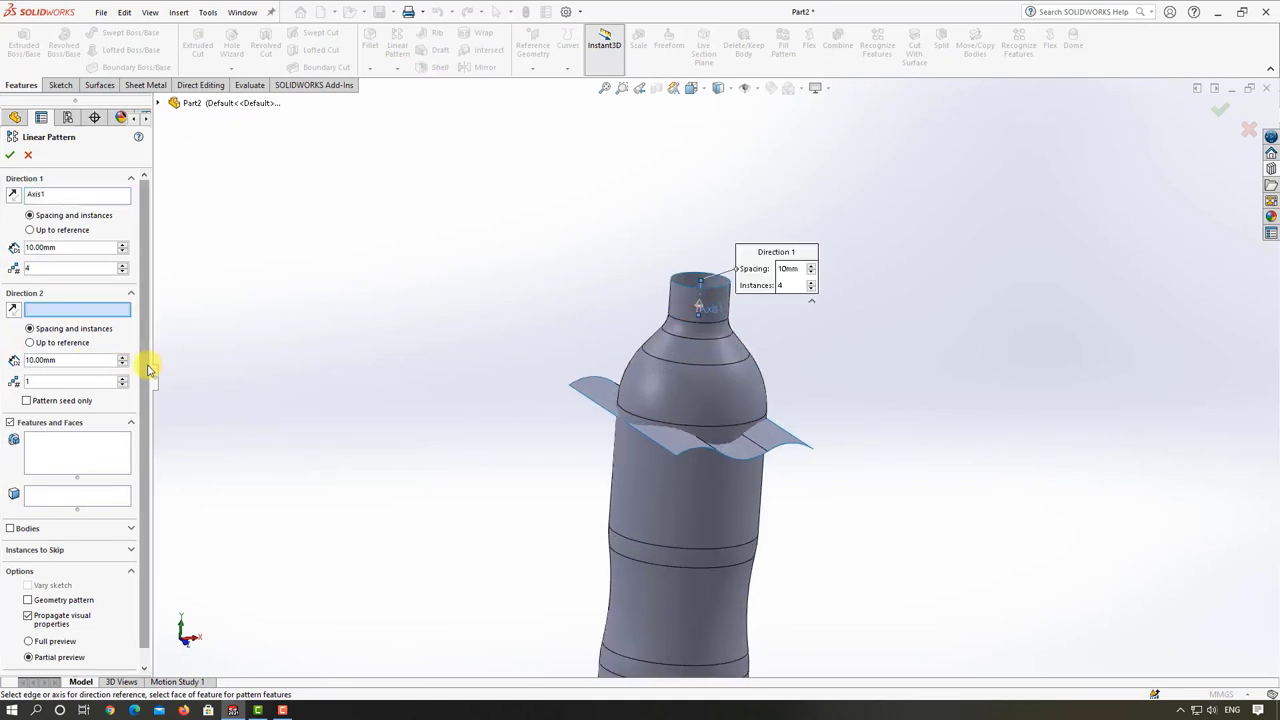
{"action": "scroll", "coordinate": [148, 369], "scroll_direction": "down", "scroll_amount": 1}
{"action": "left_click", "coordinate": [10, 513]}
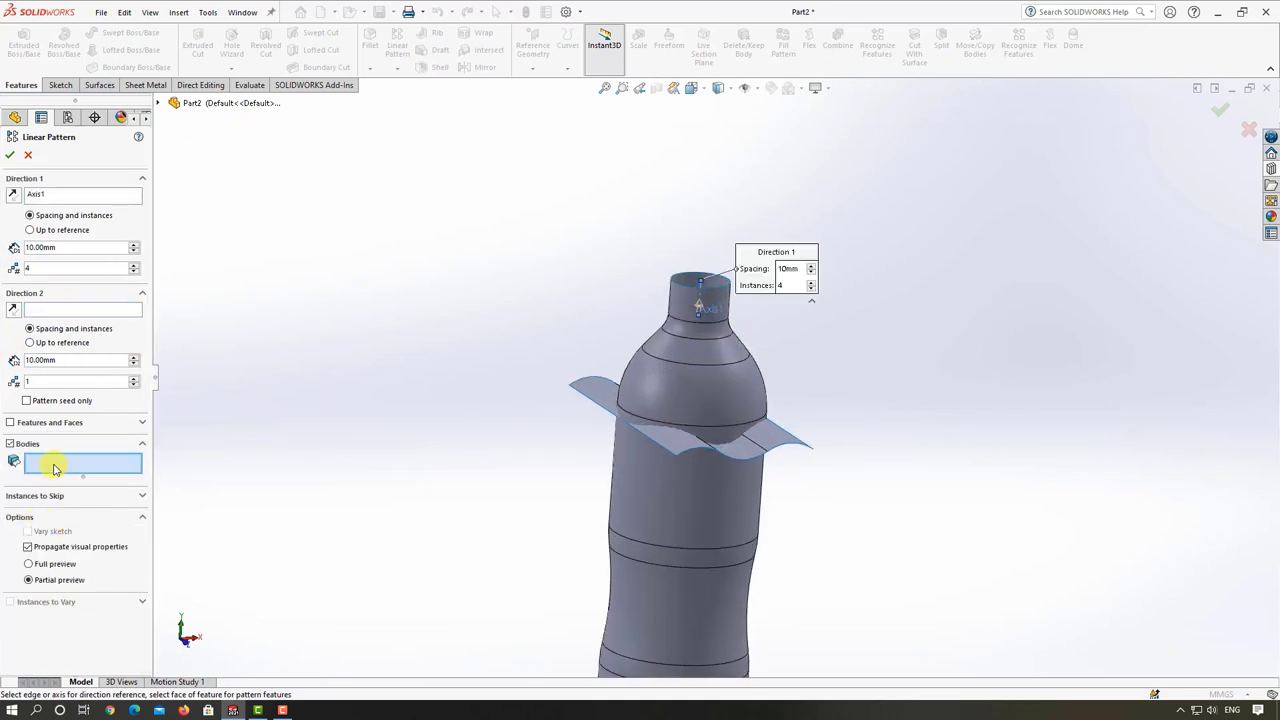
{"action": "left_click", "coordinate": [762, 430]}
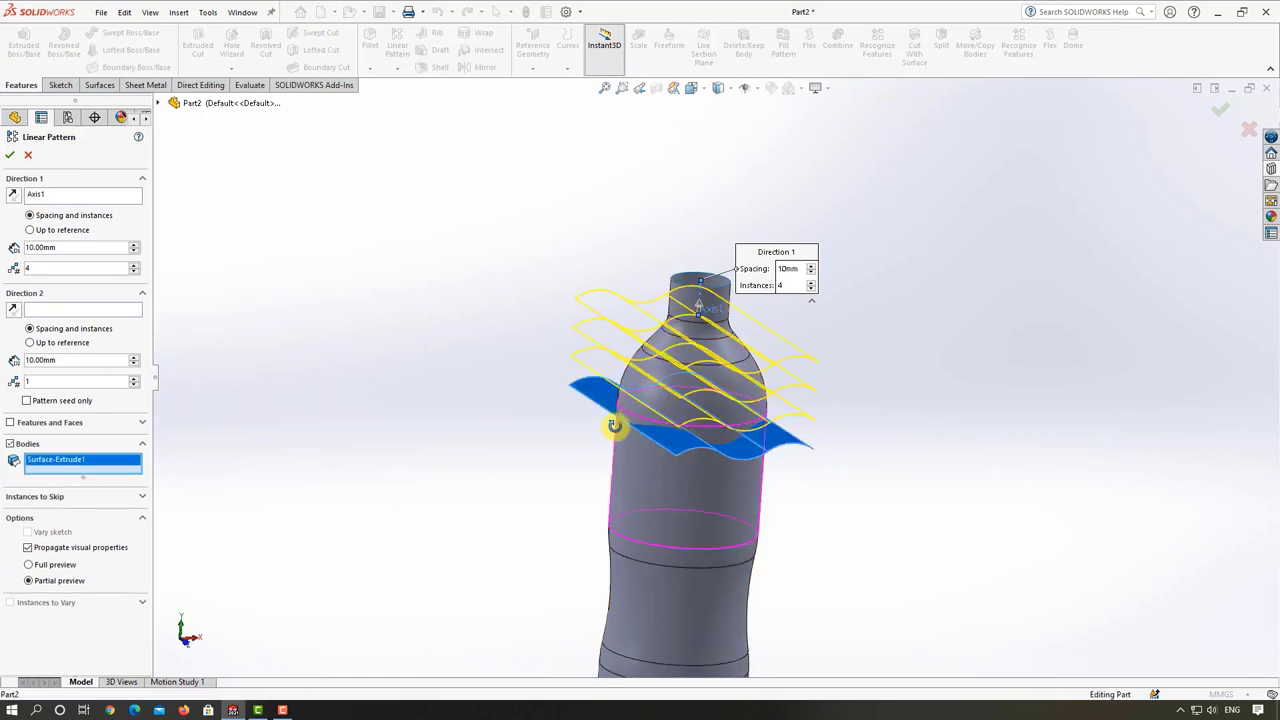
{"action": "mouse_move", "coordinate": [613, 425]}
{"action": "middle_mouse_down"}
{"action": "mouse_move", "coordinate": [594, 371]}
{"action": "mouse_move", "coordinate": [580, 374]}
{"action": "mouse_move", "coordinate": [591, 377]}
{"action": "middle_mouse_up"}
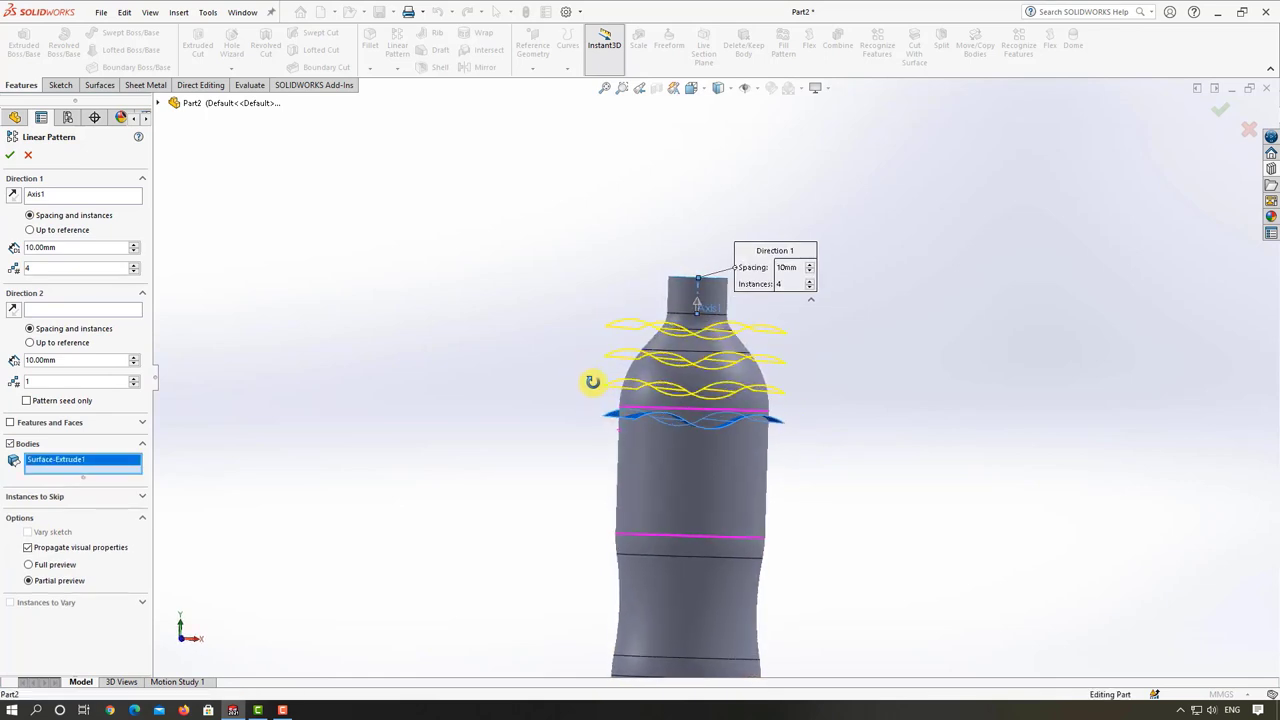
{"action": "left_click", "coordinate": [10, 153]}
{"action": "scroll", "coordinate": [690, 354], "scroll_direction": "up", "scroll_amount": 3}
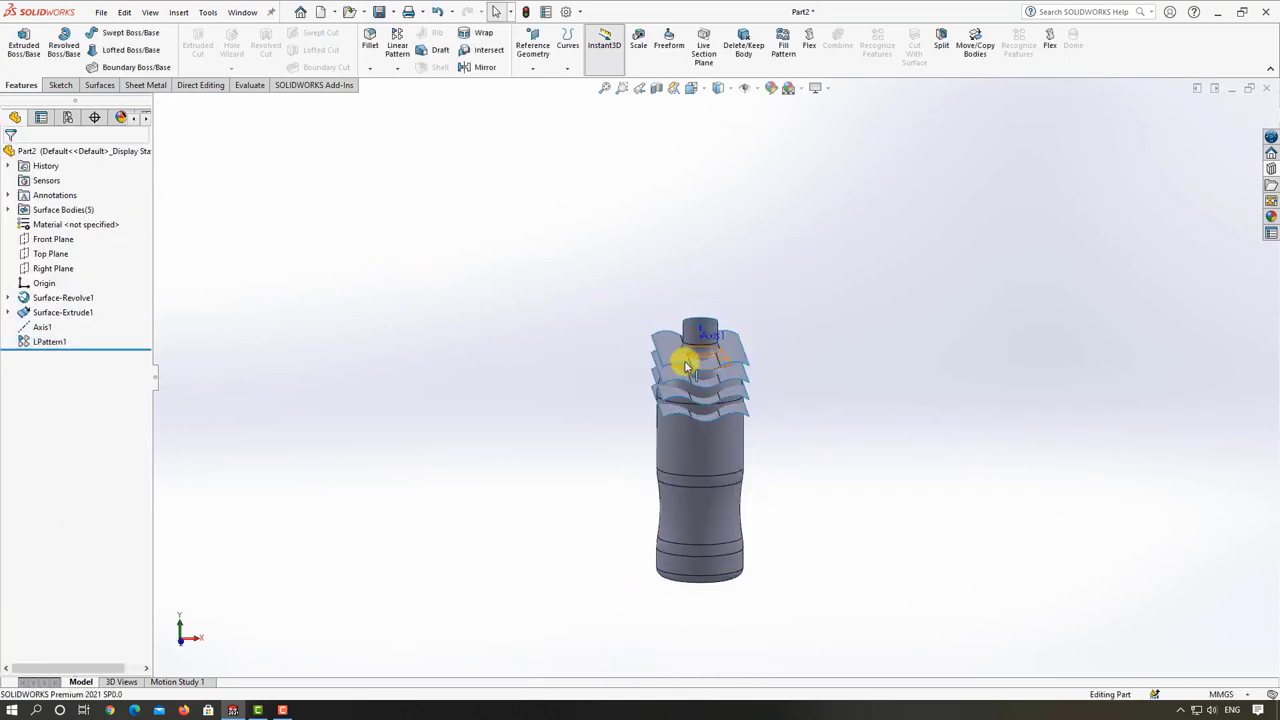
{"action": "middle_click_drag", "start_coordinate": [785, 365], "coordinate": [814, 377]}
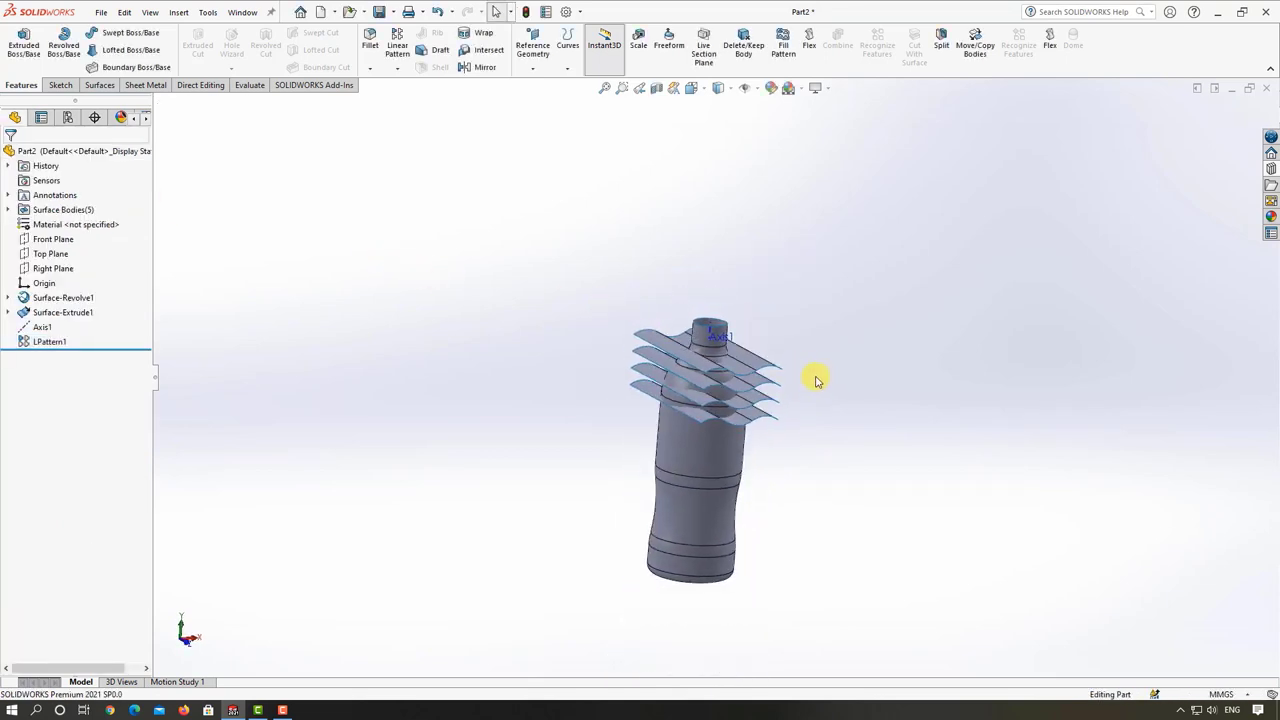
{"action": "scroll", "coordinate": [822, 441], "scroll_direction": "down", "scroll_amount": 2}
{"action": "middle_click_drag", "start_coordinate": [821, 441], "coordinate": [794, 425]}
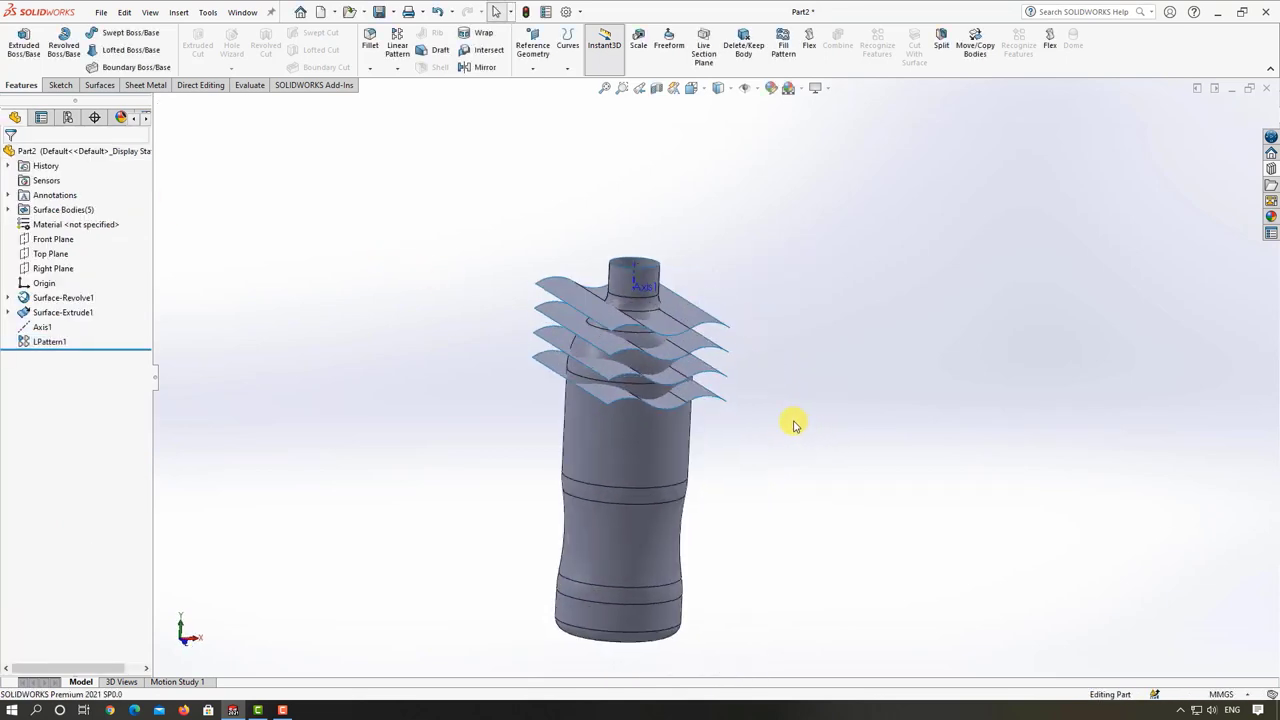
- In a new 3D sketch, trace intersection curves between the lowest wavy sheet and bottle faces
{"action": "left_click", "coordinate": [60, 86]}
{"action": "left_click", "coordinate": [18, 68]}
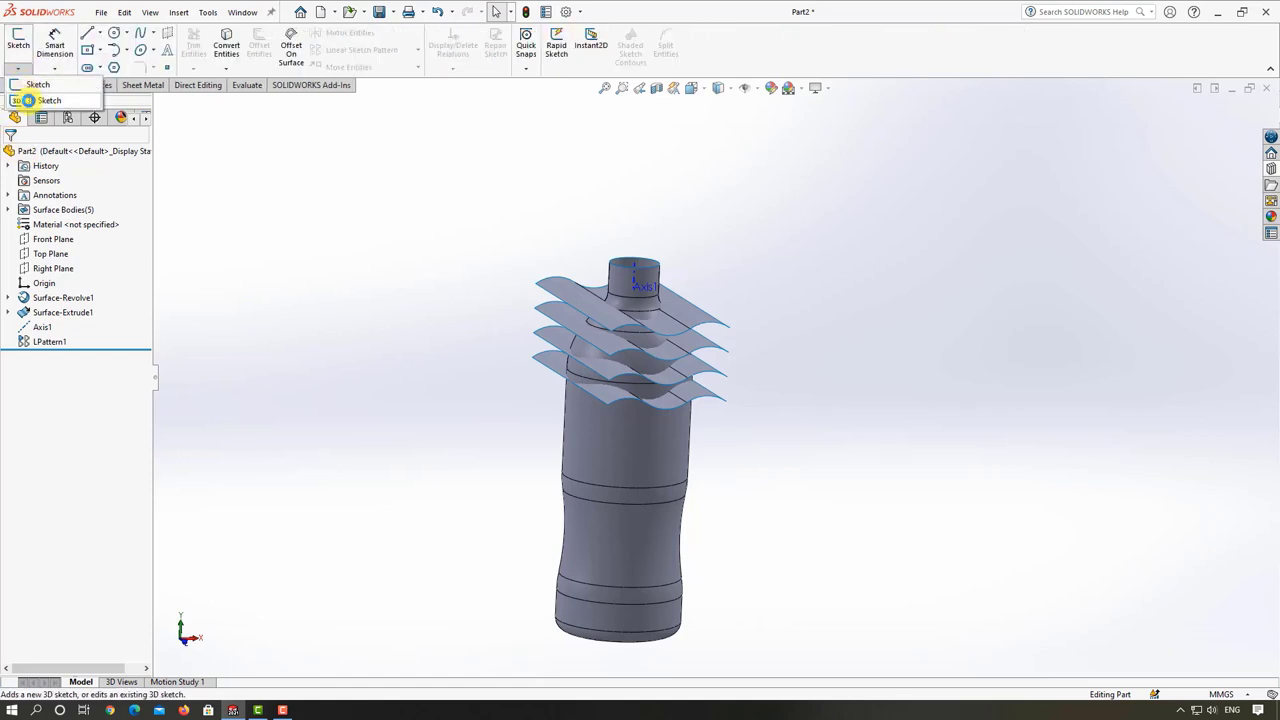
{"action": "left_click", "coordinate": [40, 101]}
{"action": "left_click", "coordinate": [226, 67]}
{"action": "left_click", "coordinate": [270, 100]}
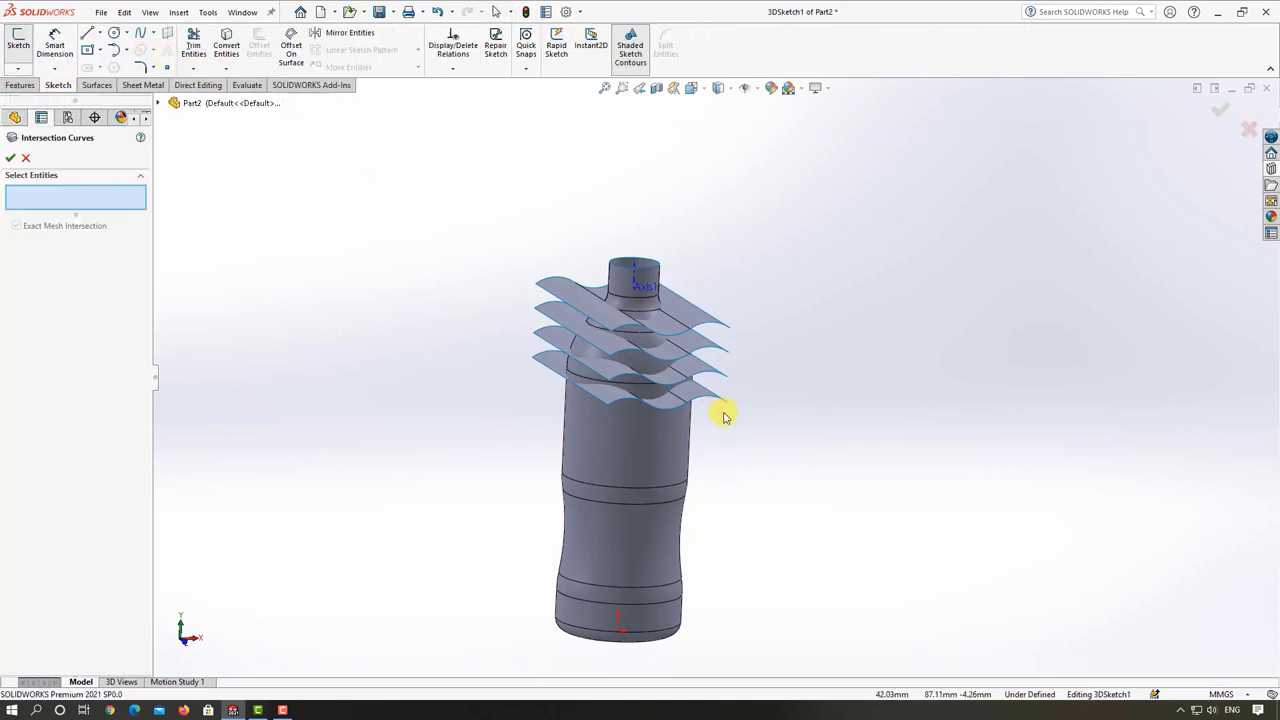
{"action": "scroll", "coordinate": [728, 414], "scroll_direction": "down", "scroll_amount": 4}
{"action": "left_click", "coordinate": [640, 352]}
{"action": "left_click", "coordinate": [540, 368]}
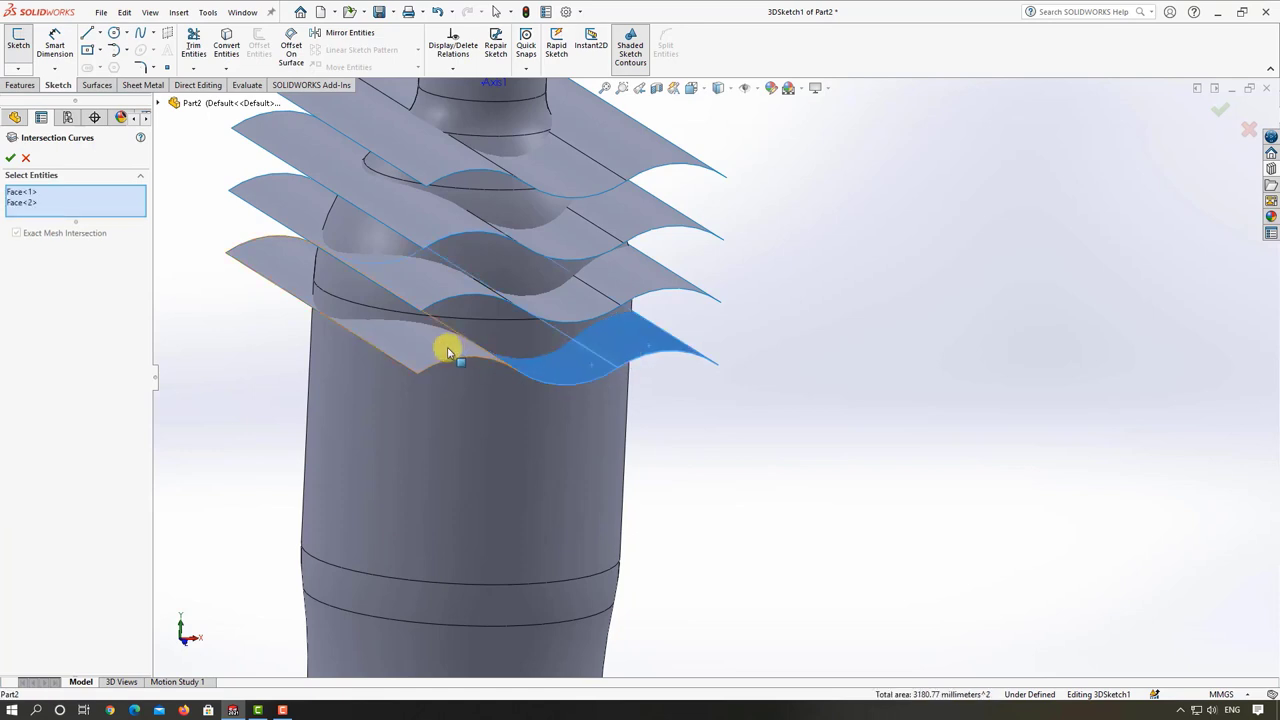
{"action": "left_click", "coordinate": [449, 349]}
{"action": "left_click", "coordinate": [515, 355]}
{"action": "mouse_move", "coordinate": [500, 371]}
{"action": "middle_mouse_down"}
{"action": "mouse_move", "coordinate": [479, 341]}
{"action": "mouse_move", "coordinate": [494, 346]}
{"action": "middle_mouse_up"}
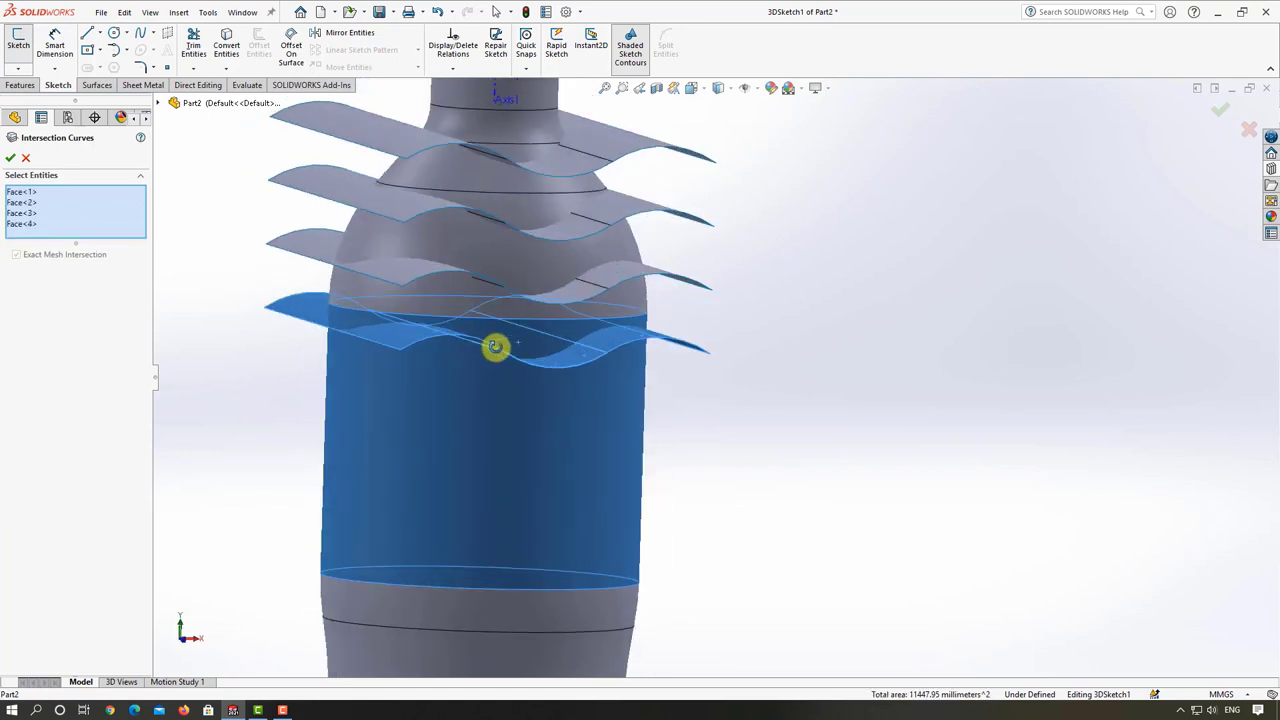
{"action": "left_click", "coordinate": [10, 160]}
{"action": "middle_click_drag", "start_coordinate": [194, 323], "coordinate": [335, 364]}
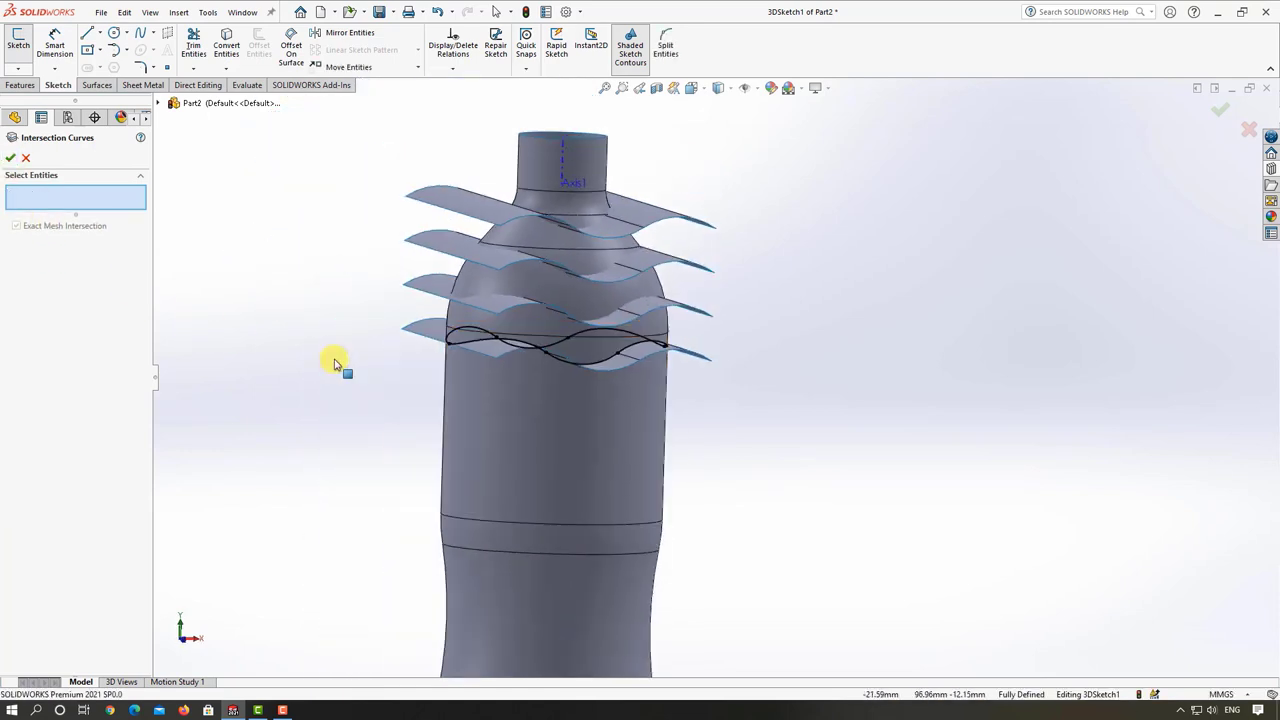
{"action": "left_click", "coordinate": [12, 159]}
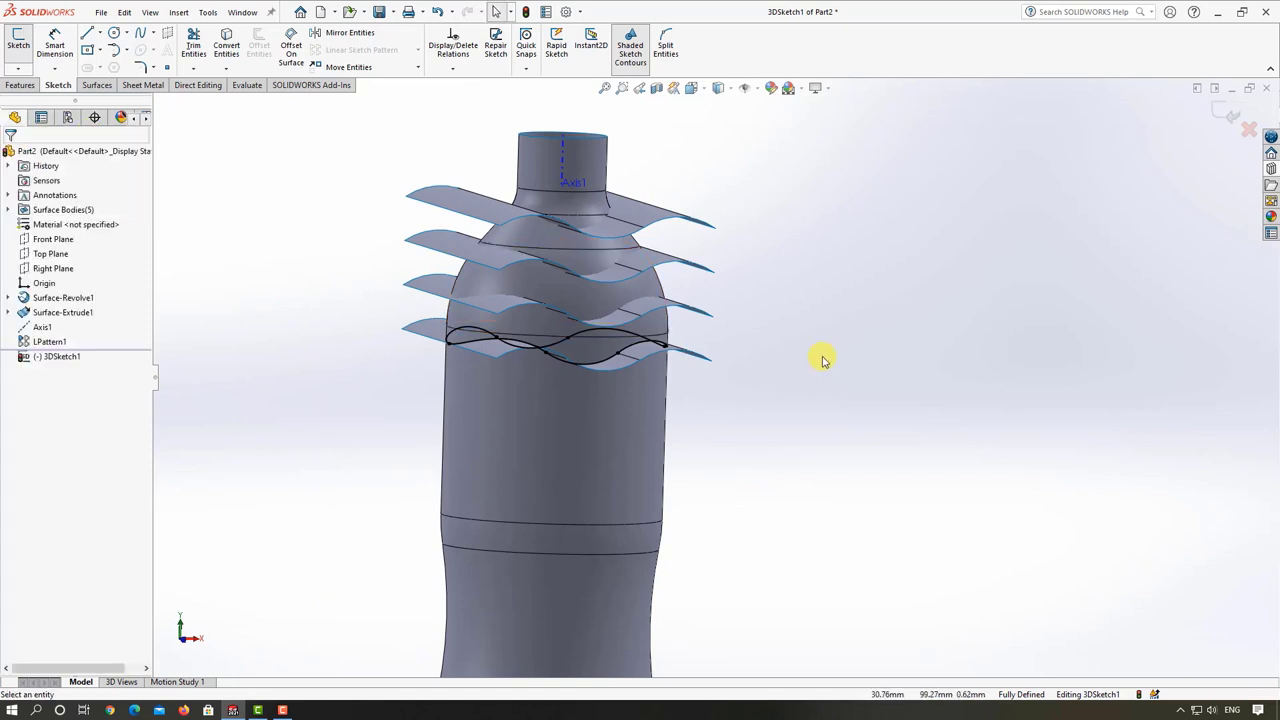
- Exit 3DSketch1 and hide the lowest wavy sheet, Surface-Extrude1
{"action": "scroll", "coordinate": [823, 357], "scroll_direction": "up", "scroll_amount": 3}
{"action": "left_click", "coordinate": [1210, 112]}
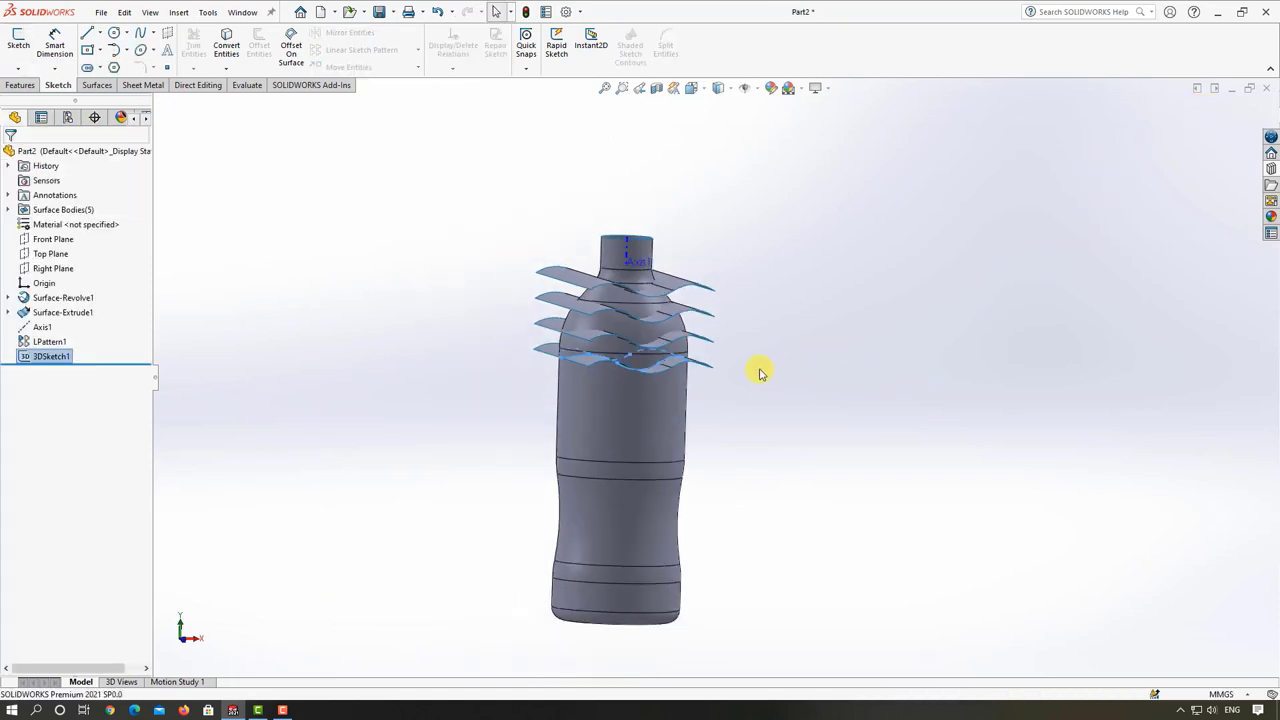
{"action": "scroll", "coordinate": [723, 369], "scroll_direction": "down", "scroll_amount": 2}
{"action": "middle_click_drag", "start_coordinate": [663, 354], "coordinate": [669, 381]}
{"action": "left_click", "coordinate": [661, 358]}
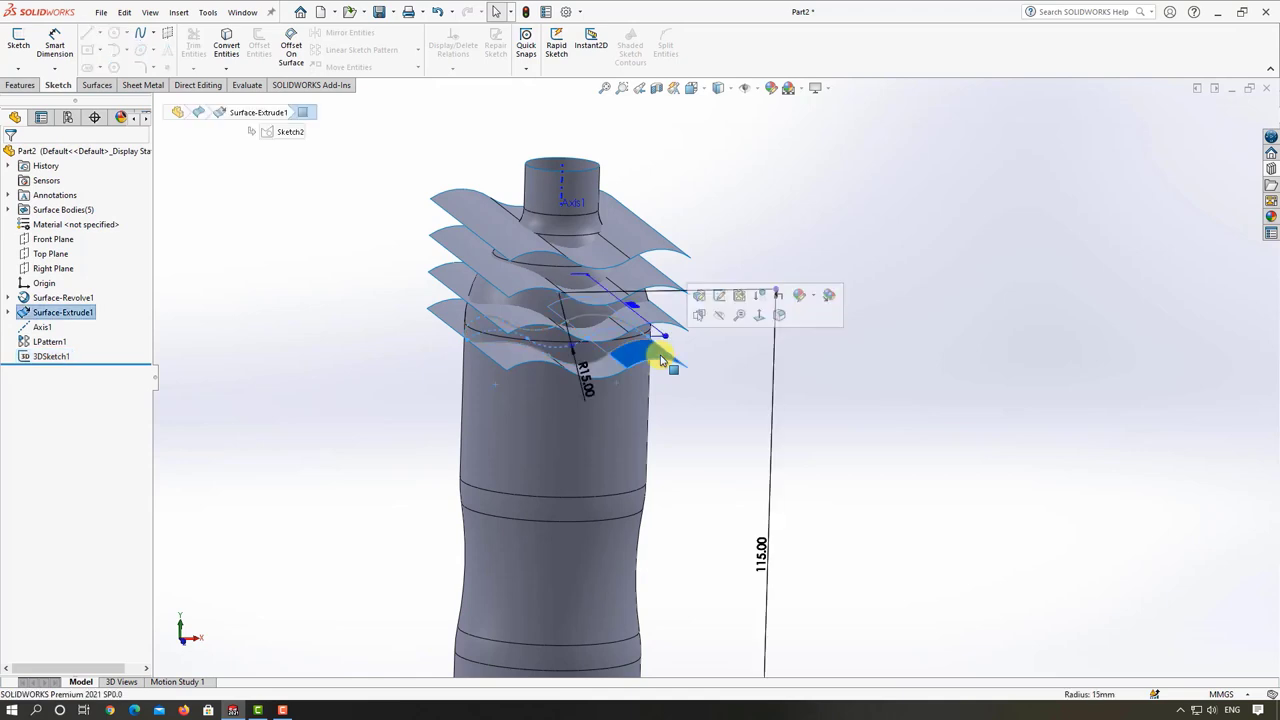
{"action": "key", "text": "Tab"}
{"action": "middle_click_drag", "start_coordinate": [733, 417], "coordinate": [720, 389]}
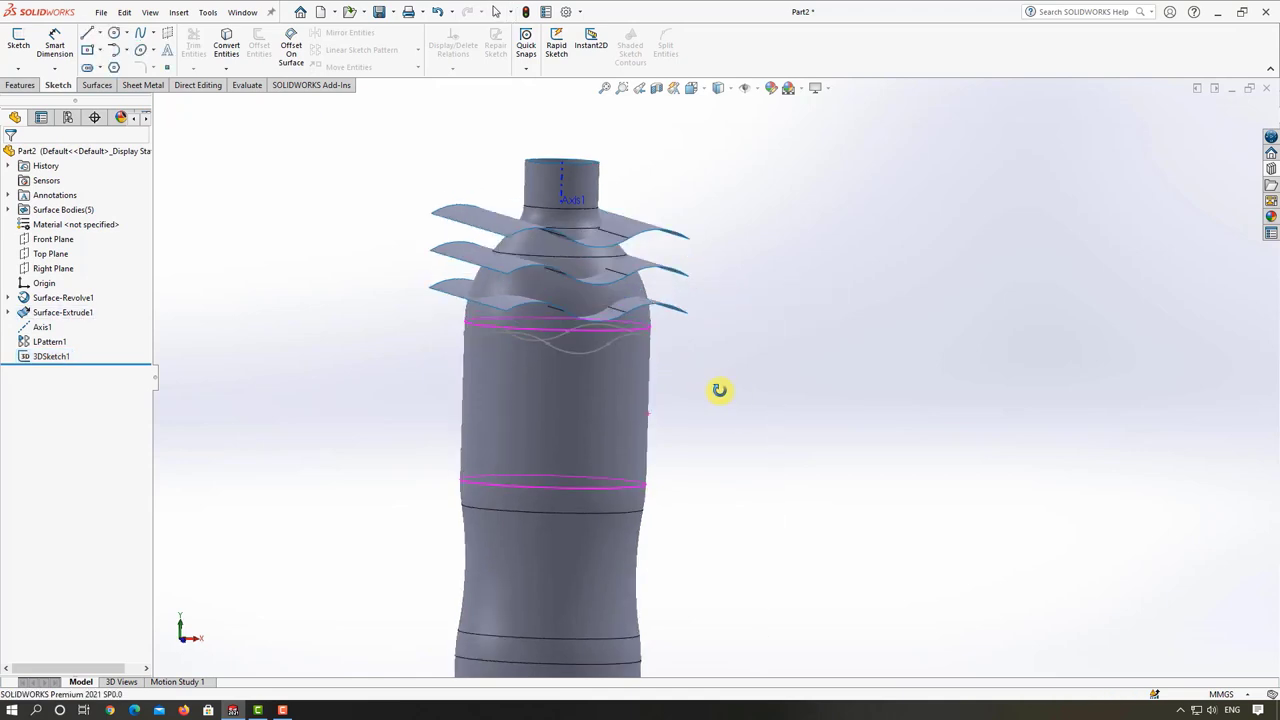
{"action": "left_click", "coordinate": [18, 68]}
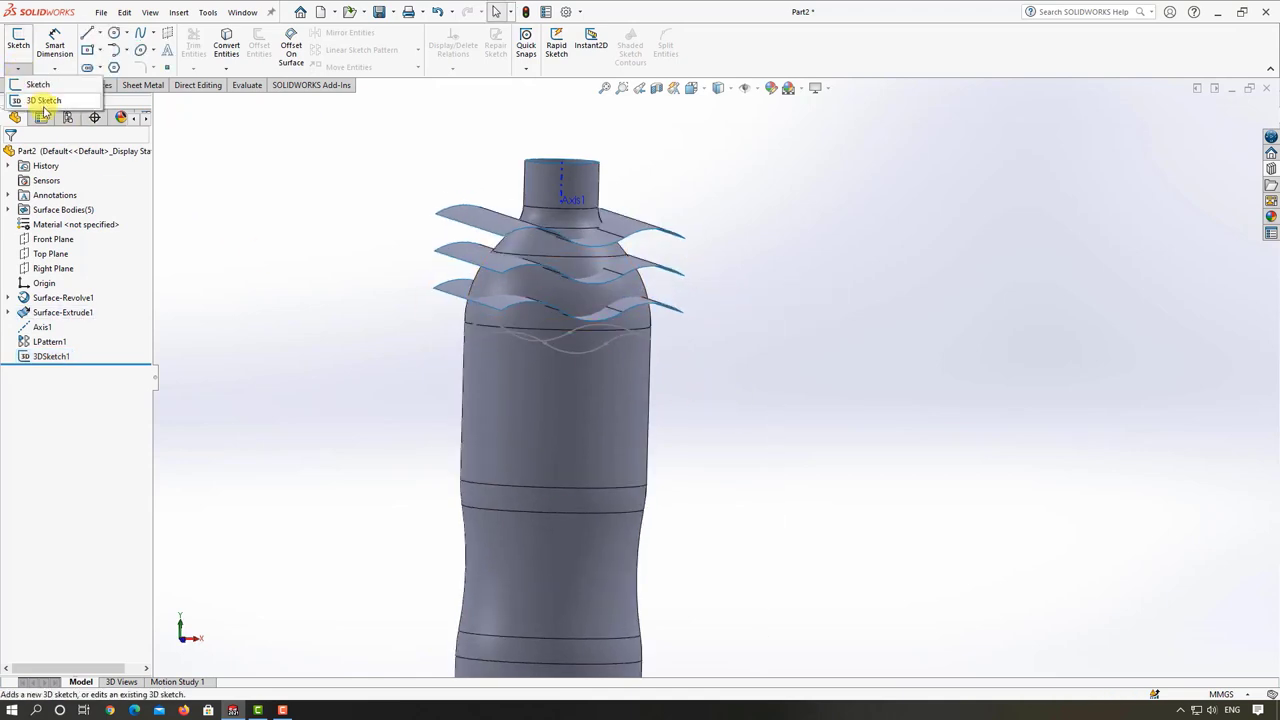
- Start 3DSketch2 and intersect the next wavy sheet with the bottle's dome faces
{"action": "left_click", "coordinate": [35, 103]}
{"action": "left_click", "coordinate": [229, 68]}
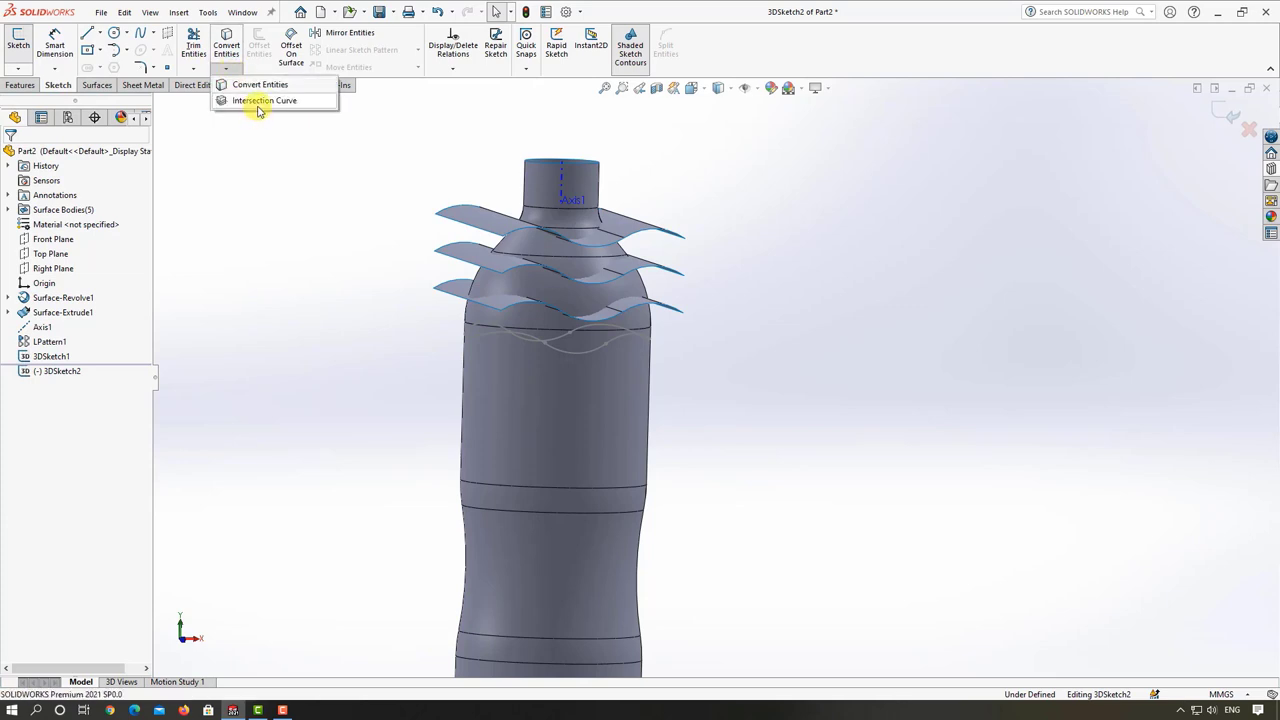
{"action": "left_click", "coordinate": [258, 110]}
{"action": "middle_click_drag", "start_coordinate": [663, 329], "coordinate": [729, 380]}
{"action": "left_click", "coordinate": [633, 322]}
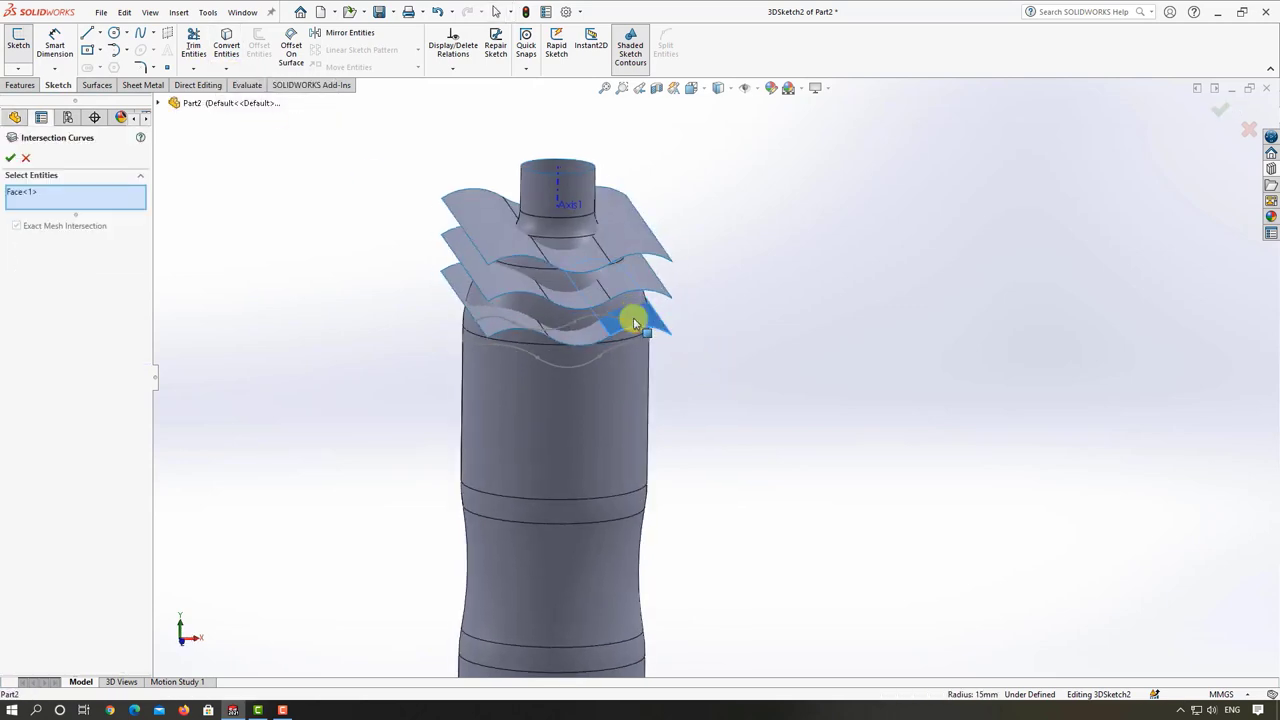
{"action": "left_click", "coordinate": [590, 341]}
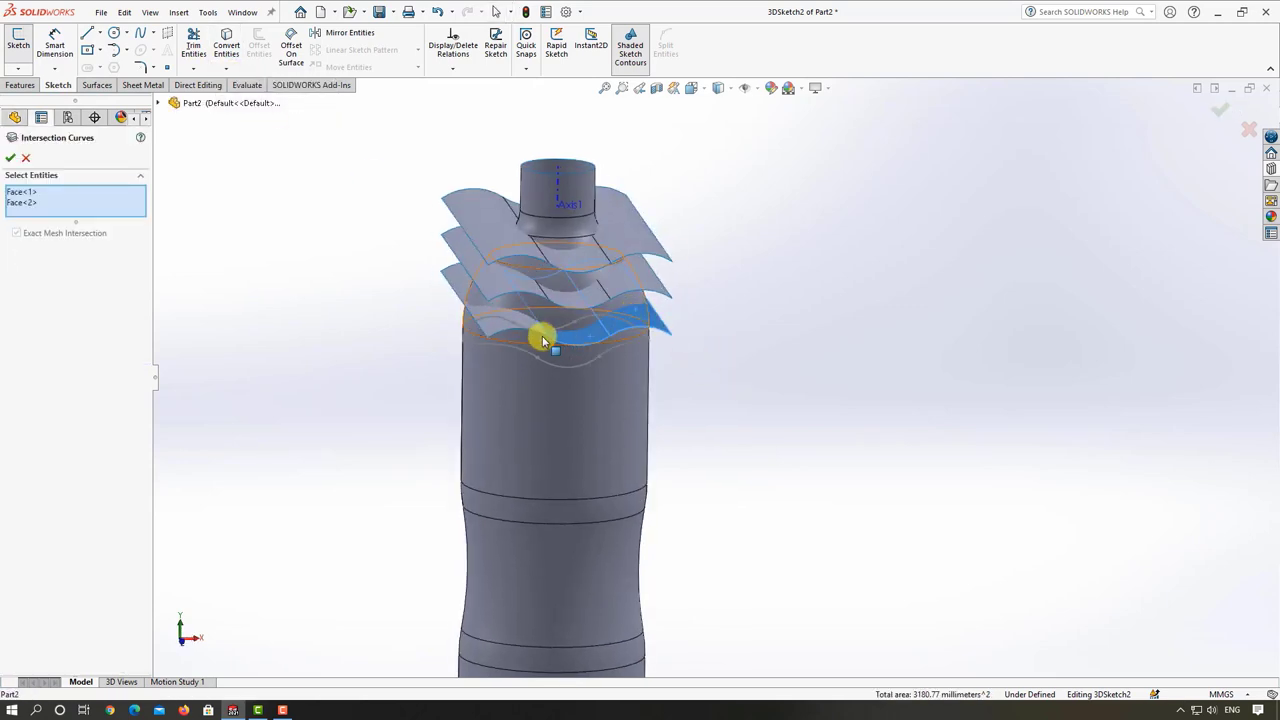
{"action": "scroll", "coordinate": [542, 341], "scroll_direction": "down", "scroll_amount": 2}
{"action": "left_click", "coordinate": [540, 325]}
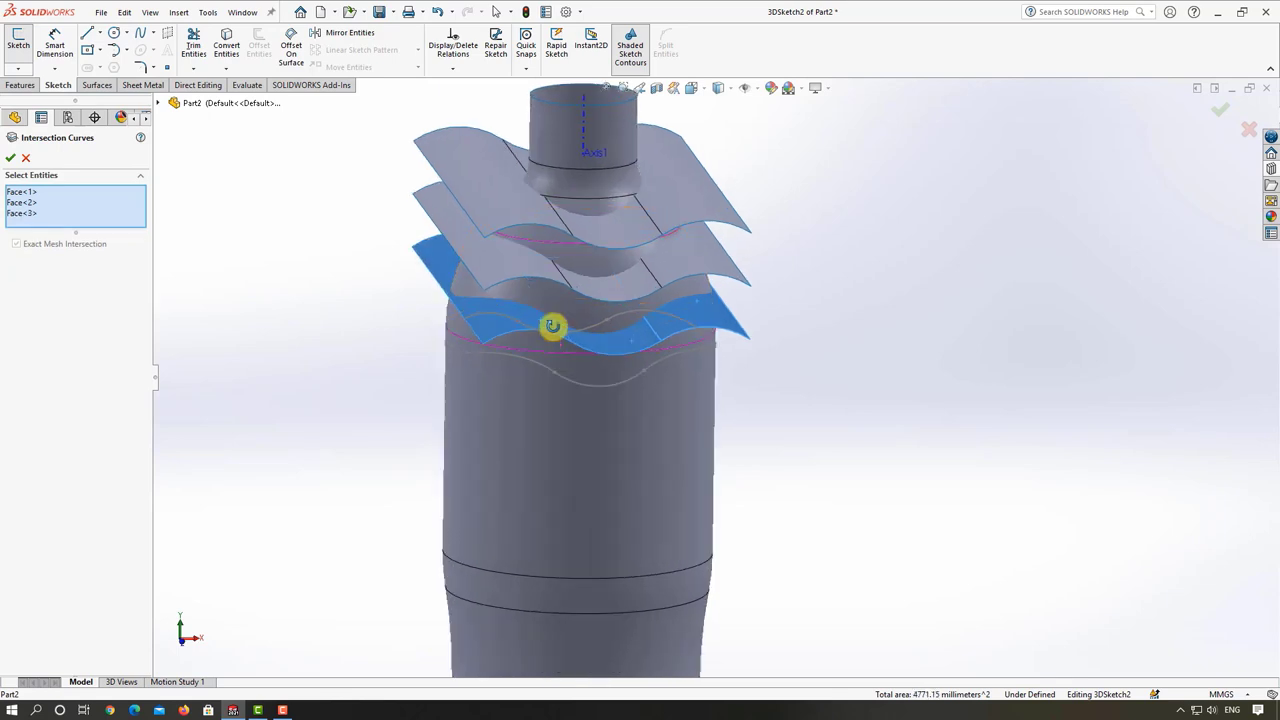
{"action": "mouse_move", "coordinate": [551, 323]}
{"action": "middle_mouse_down"}
{"action": "mouse_move", "coordinate": [551, 300]}
{"action": "mouse_move", "coordinate": [591, 300]}
{"action": "mouse_move", "coordinate": [577, 351]}
{"action": "mouse_move", "coordinate": [562, 357]}
{"action": "middle_mouse_up"}
{"action": "left_click", "coordinate": [565, 335]}
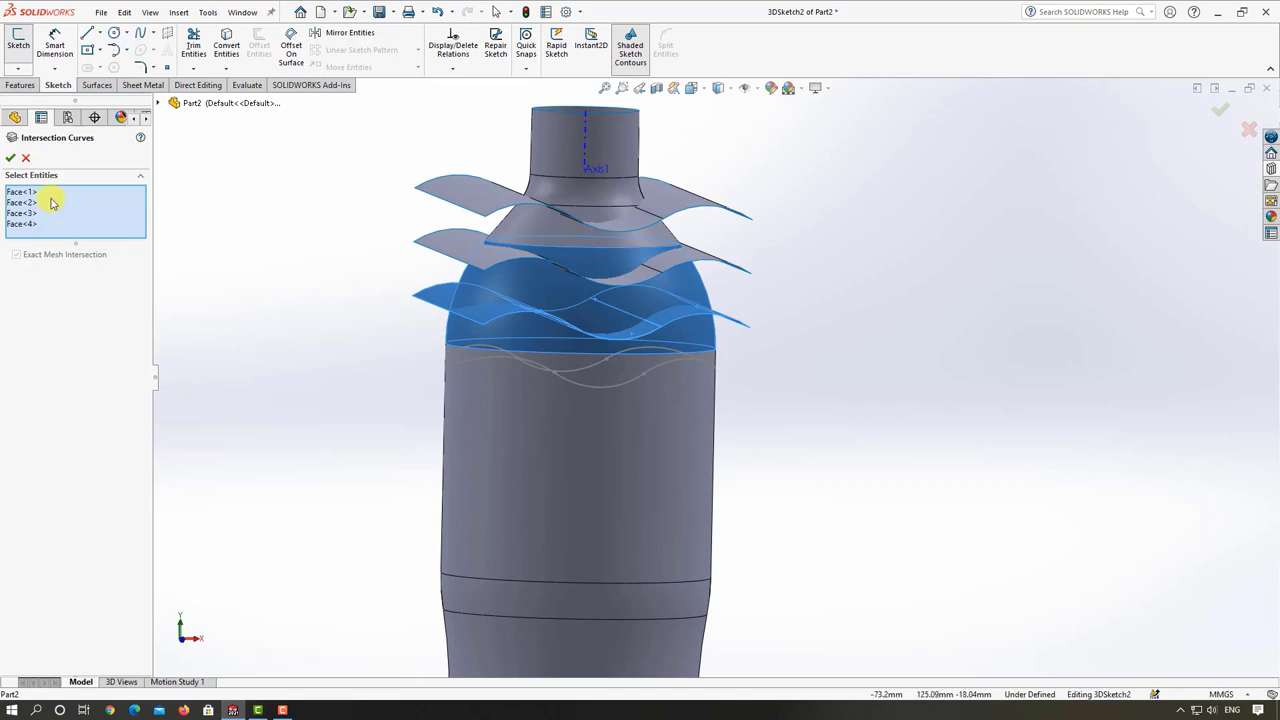
{"action": "left_click", "coordinate": [16, 163]}
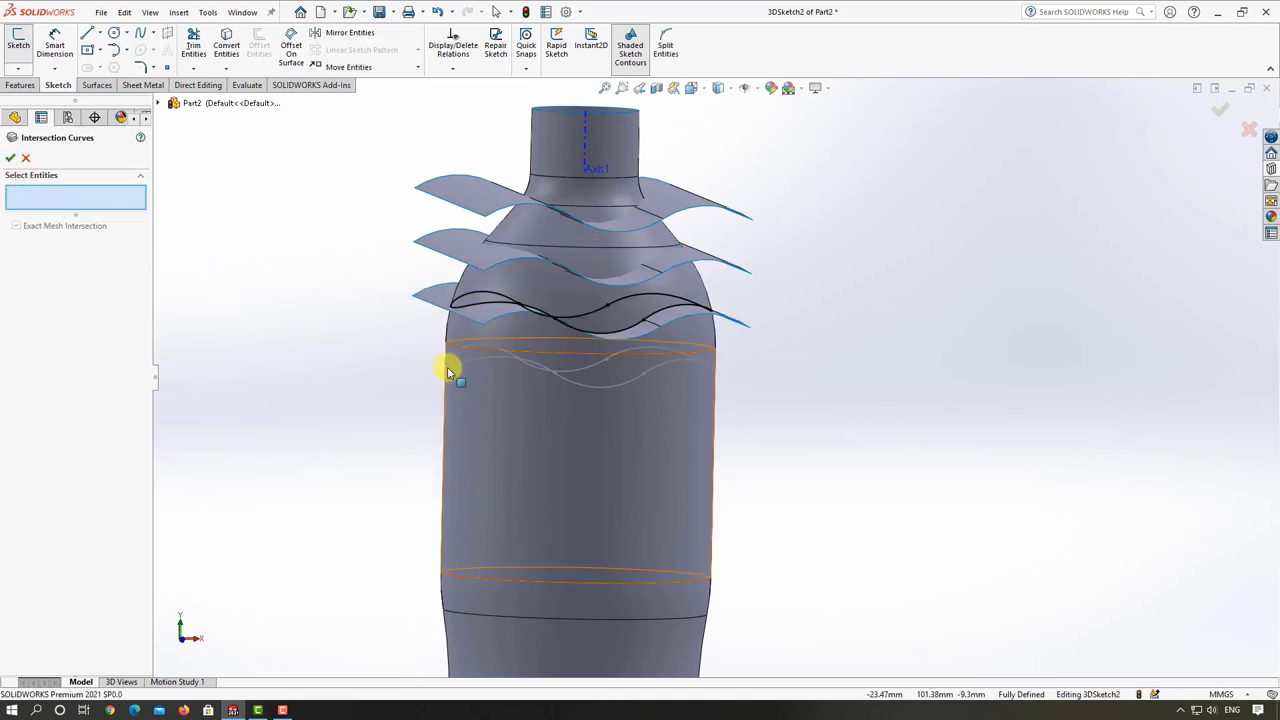
- Close the intersection curve command and exit 3DSketch2
{"action": "scroll", "coordinate": [449, 366], "scroll_direction": "up", "scroll_amount": 2}
{"action": "middle_click_drag", "start_coordinate": [449, 366], "coordinate": [571, 394]}
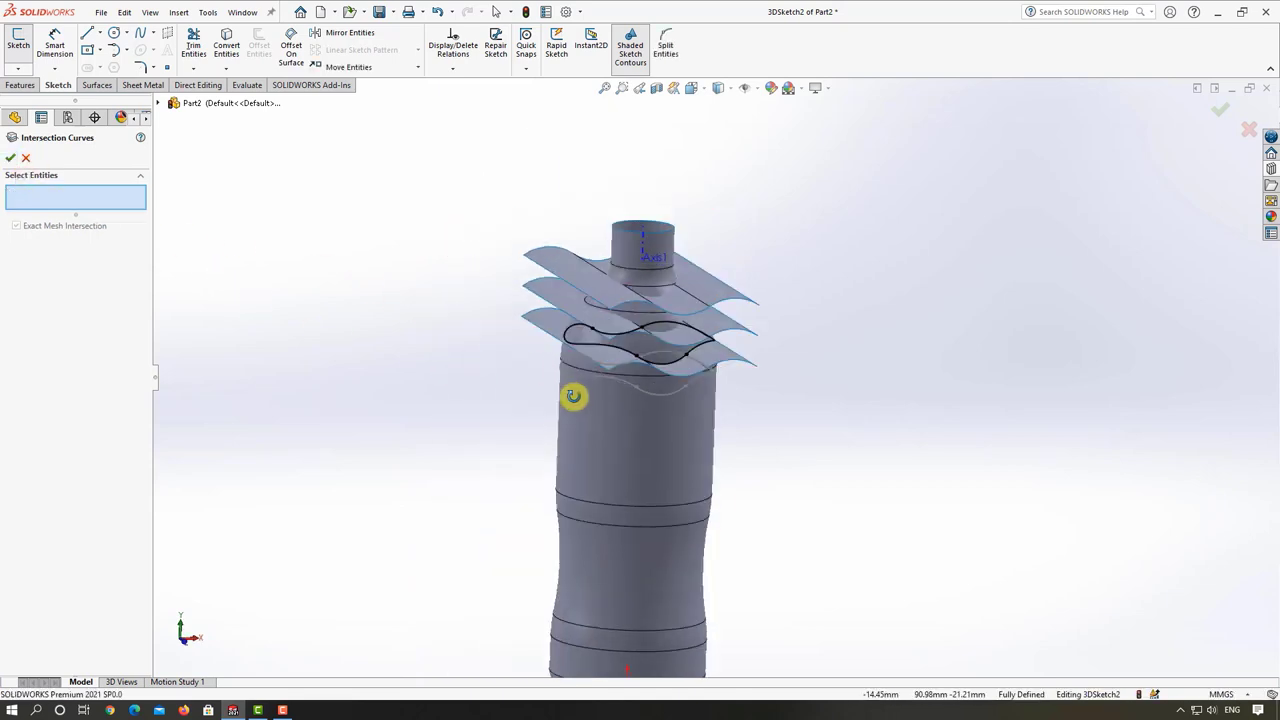
{"action": "left_click", "coordinate": [1212, 114]}
{"action": "scroll", "coordinate": [760, 348], "scroll_direction": "down", "scroll_amount": 2}
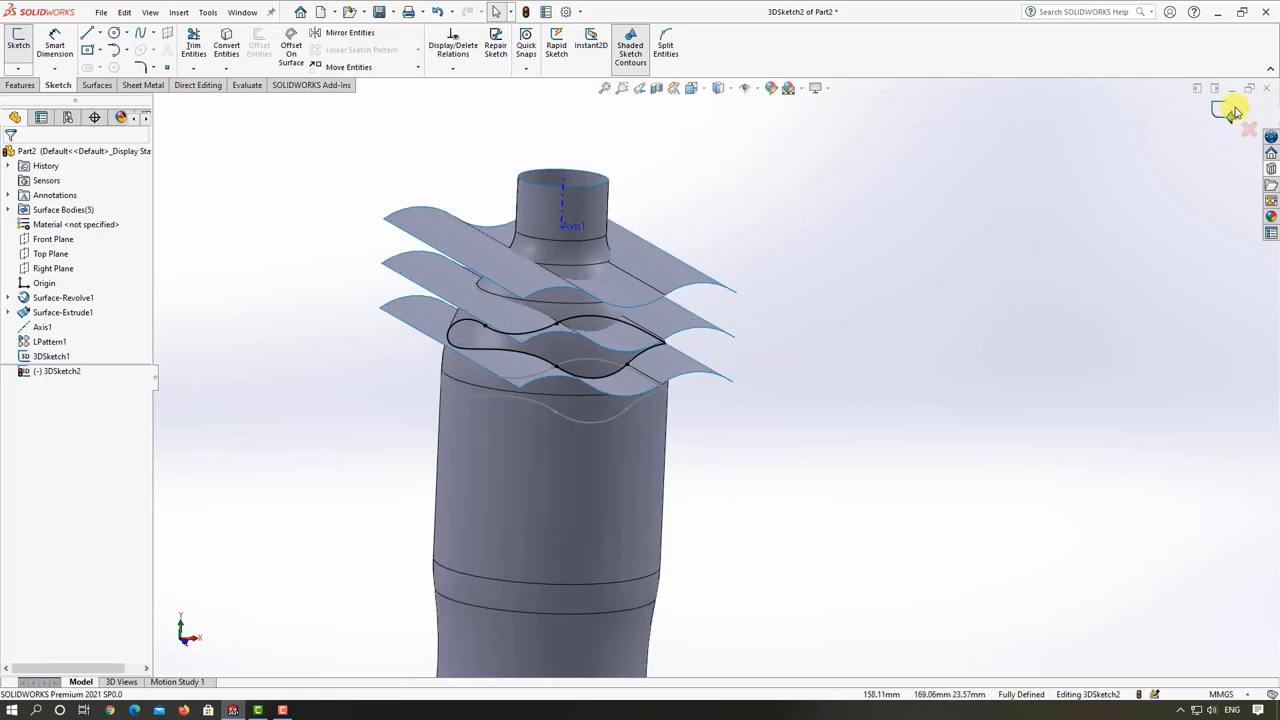
{"action": "left_click", "coordinate": [1224, 113]}
- Hide the lowest remaining wavy sheet
{"action": "left_click", "coordinate": [677, 360]}
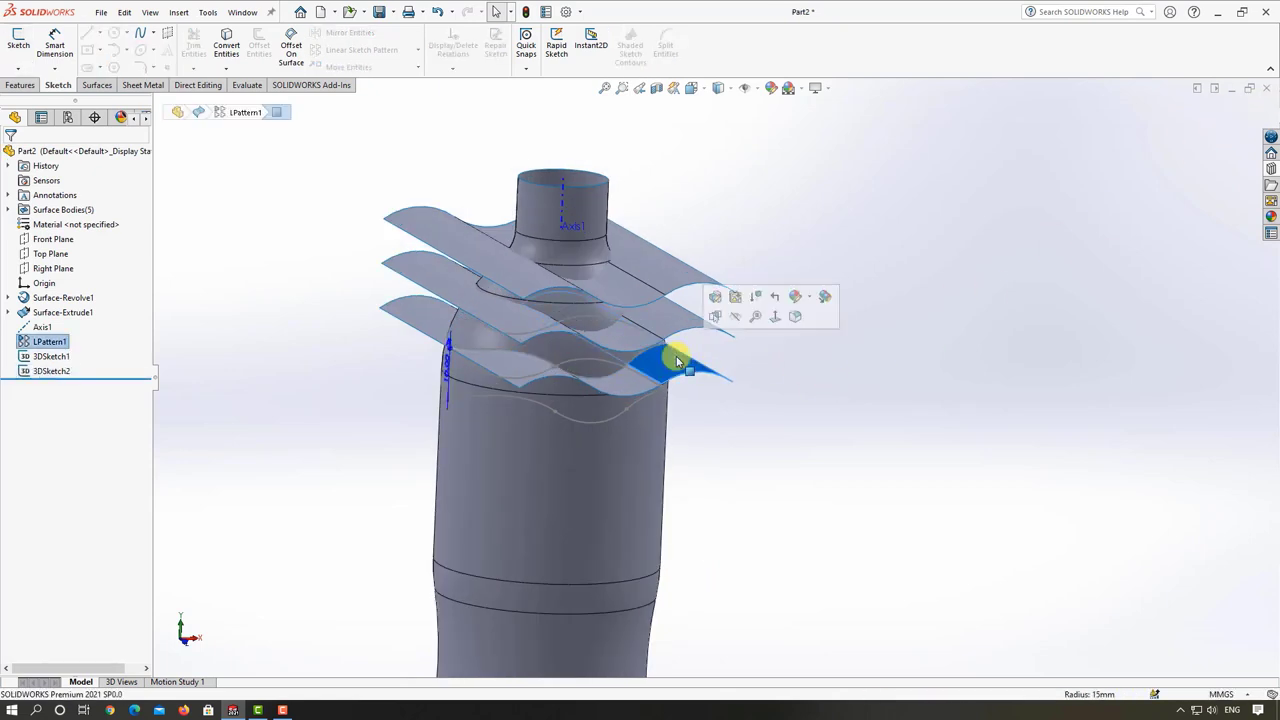
{"action": "key", "text": "Tab"}
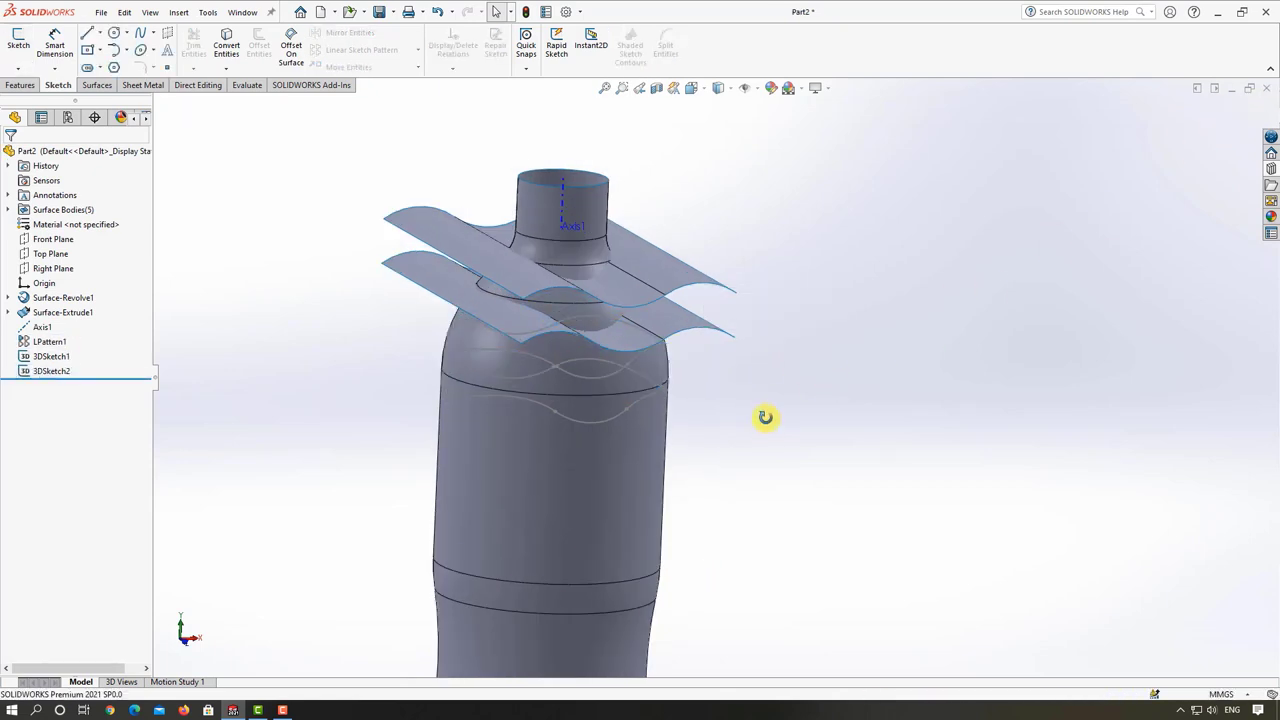
{"action": "middle_click_drag", "start_coordinate": [765, 417], "coordinate": [511, 269]}
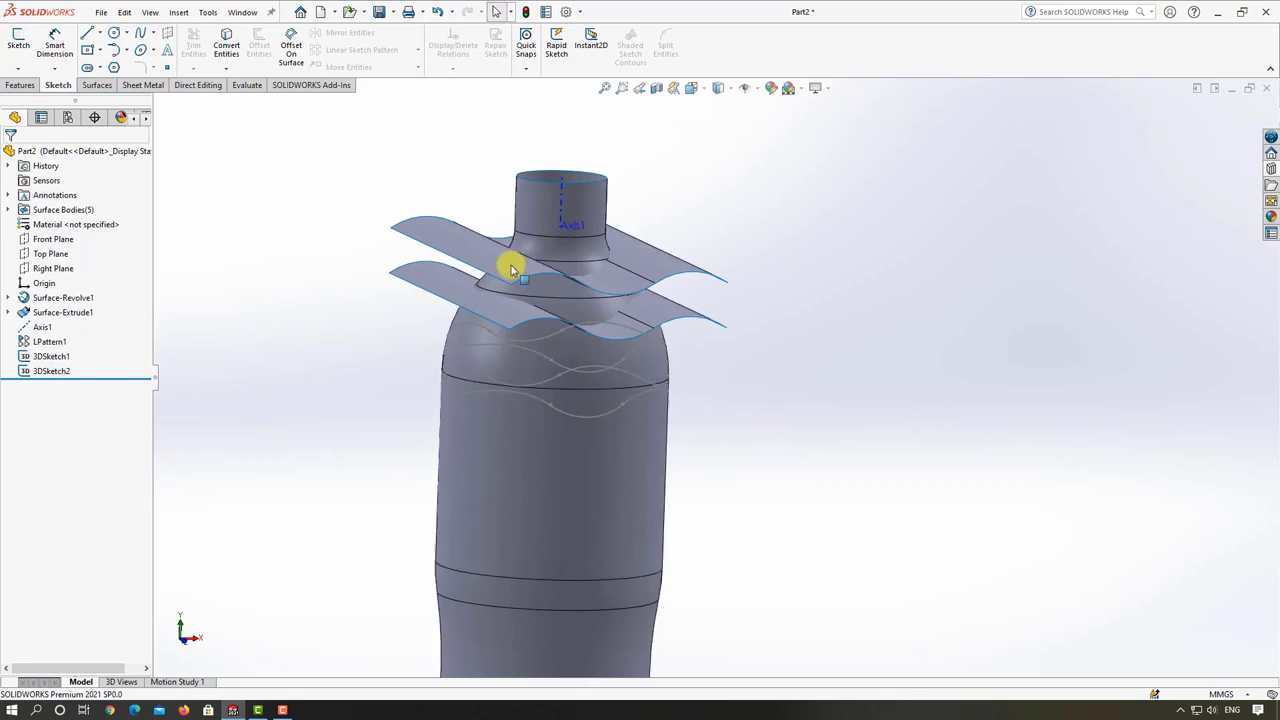
{"action": "left_click", "coordinate": [59, 74]}
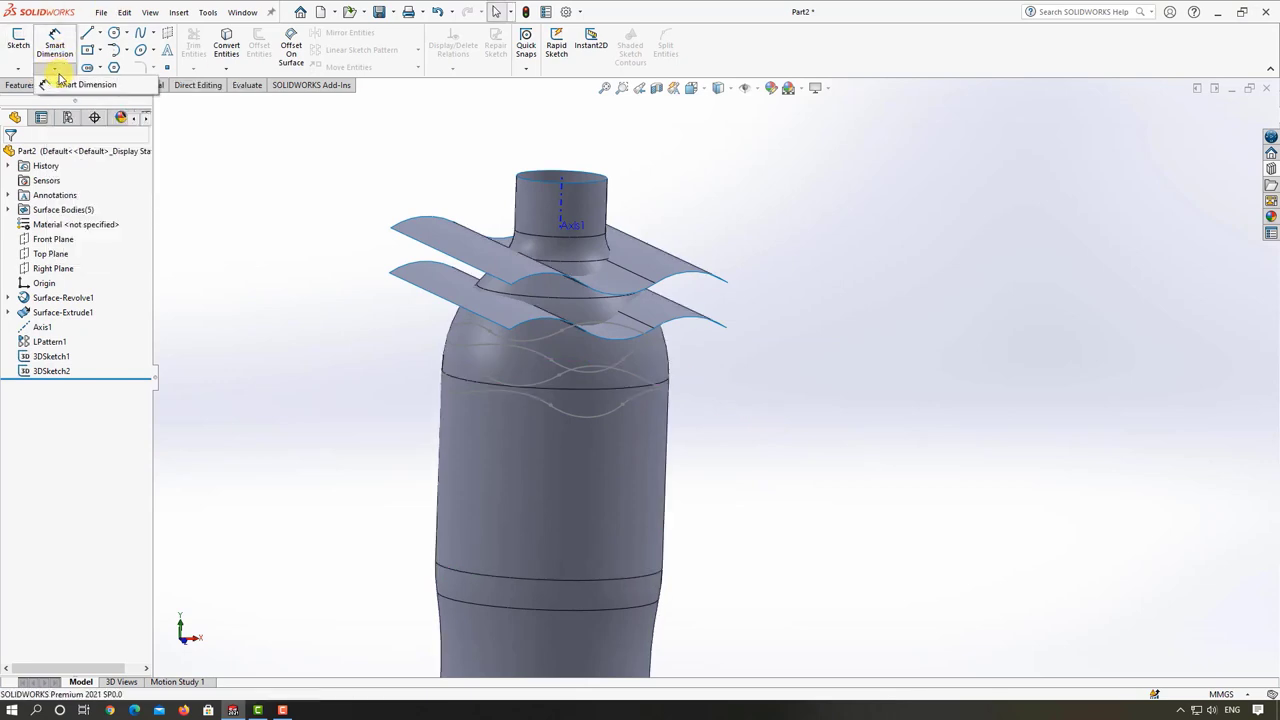
{"action": "left_click", "coordinate": [263, 155]}
- Start 3DSketch3 and intersect the lower wavy sheet with the bottle's shoulder faces
{"action": "left_click", "coordinate": [19, 68]}
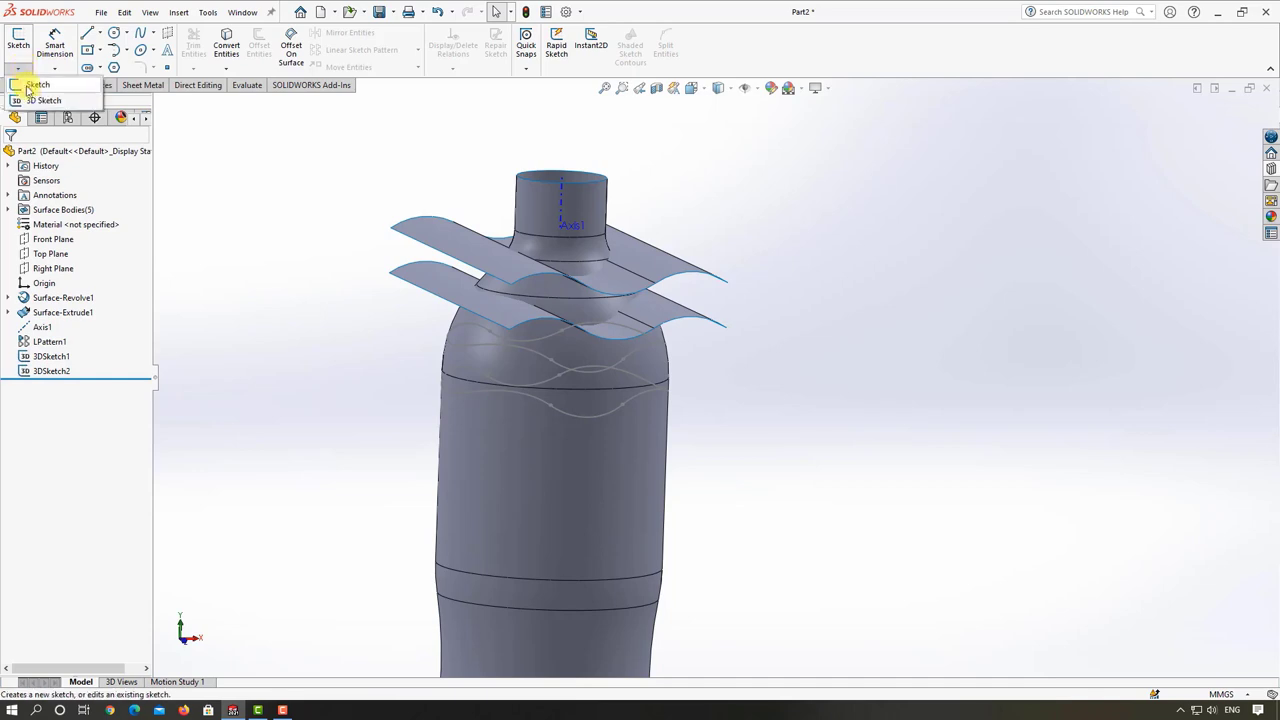
{"action": "left_click", "coordinate": [40, 100]}
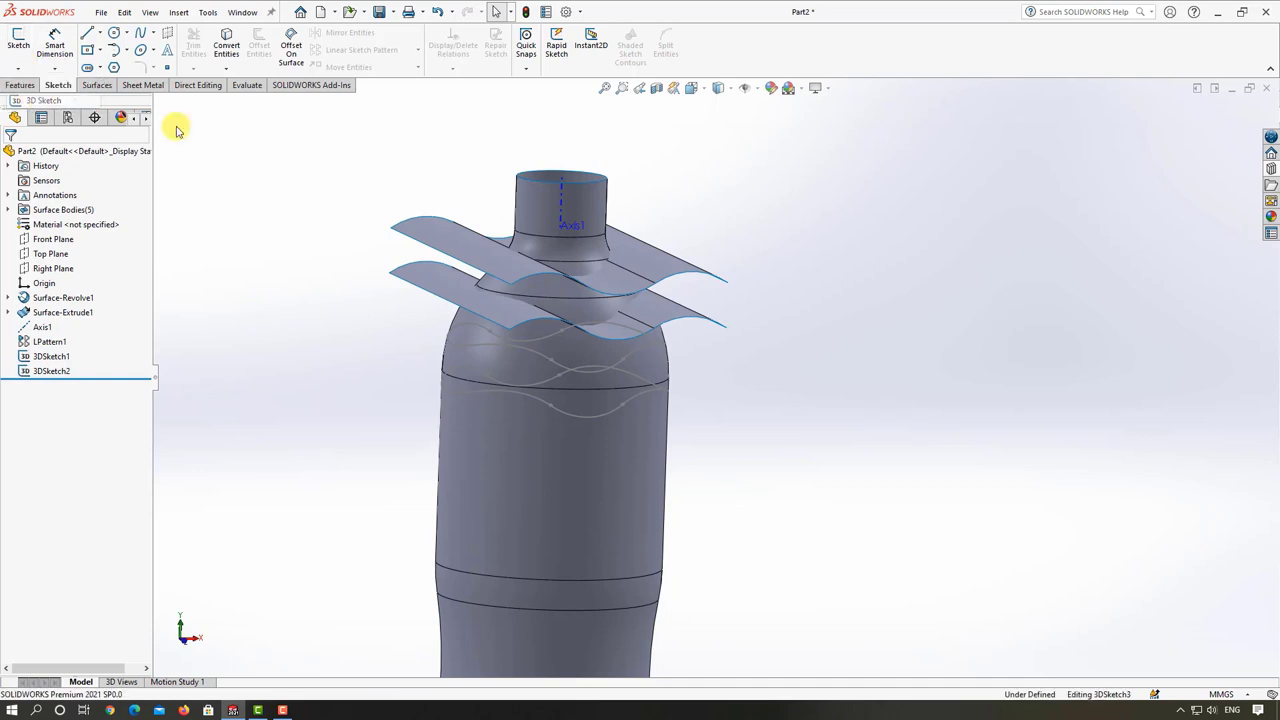
{"action": "left_click", "coordinate": [229, 67]}
{"action": "left_click", "coordinate": [240, 100]}
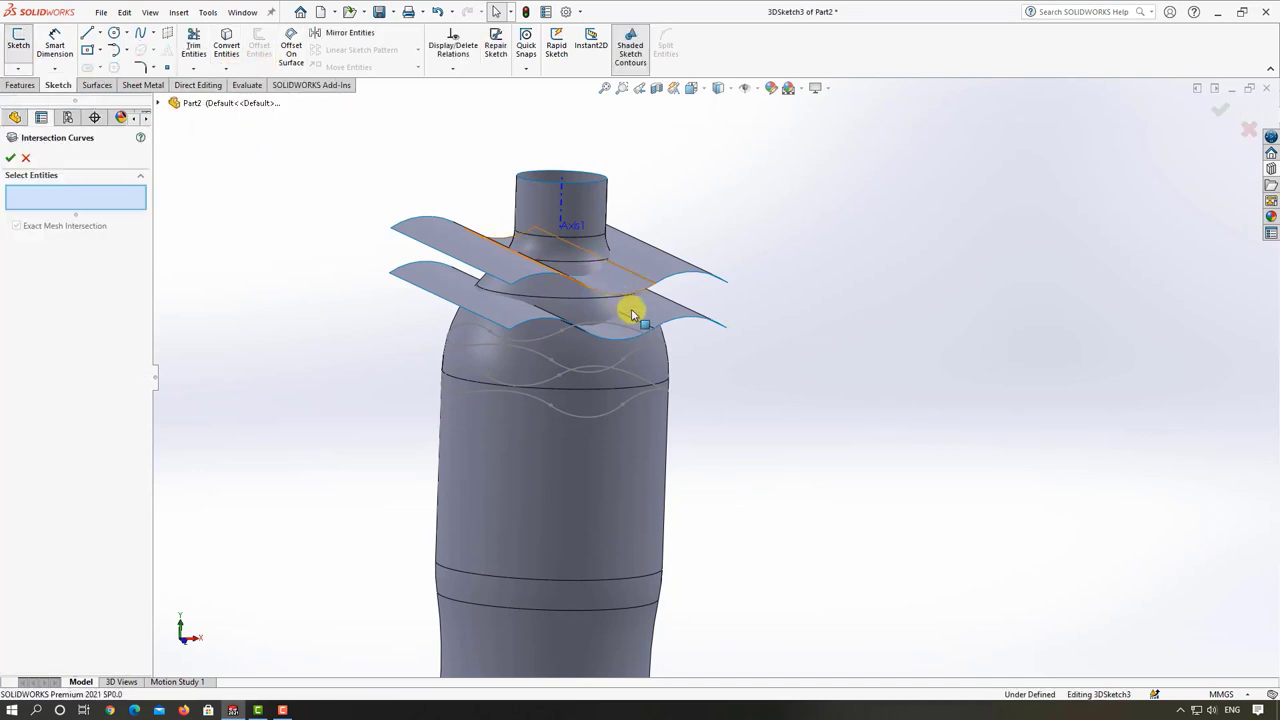
{"action": "left_click", "coordinate": [658, 317]}
{"action": "middle_click_drag", "start_coordinate": [657, 314], "coordinate": [634, 331]}
{"action": "left_click", "coordinate": [579, 334]}
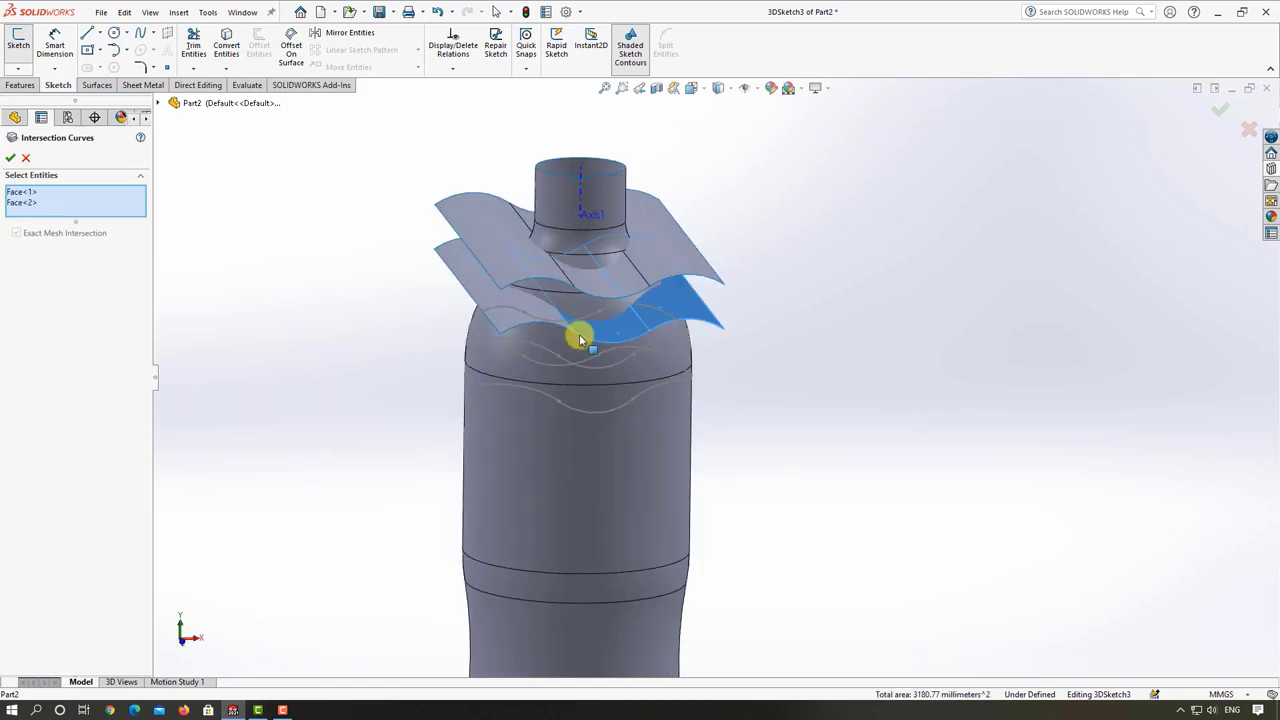
{"action": "left_click", "coordinate": [512, 318]}
{"action": "mouse_move", "coordinate": [508, 320]}
{"action": "middle_mouse_down"}
{"action": "mouse_move", "coordinate": [580, 294]}
{"action": "mouse_move", "coordinate": [543, 294]}
{"action": "mouse_move", "coordinate": [563, 297]}
{"action": "middle_mouse_up"}
{"action": "left_click", "coordinate": [593, 318]}
{"action": "left_click", "coordinate": [561, 300]}
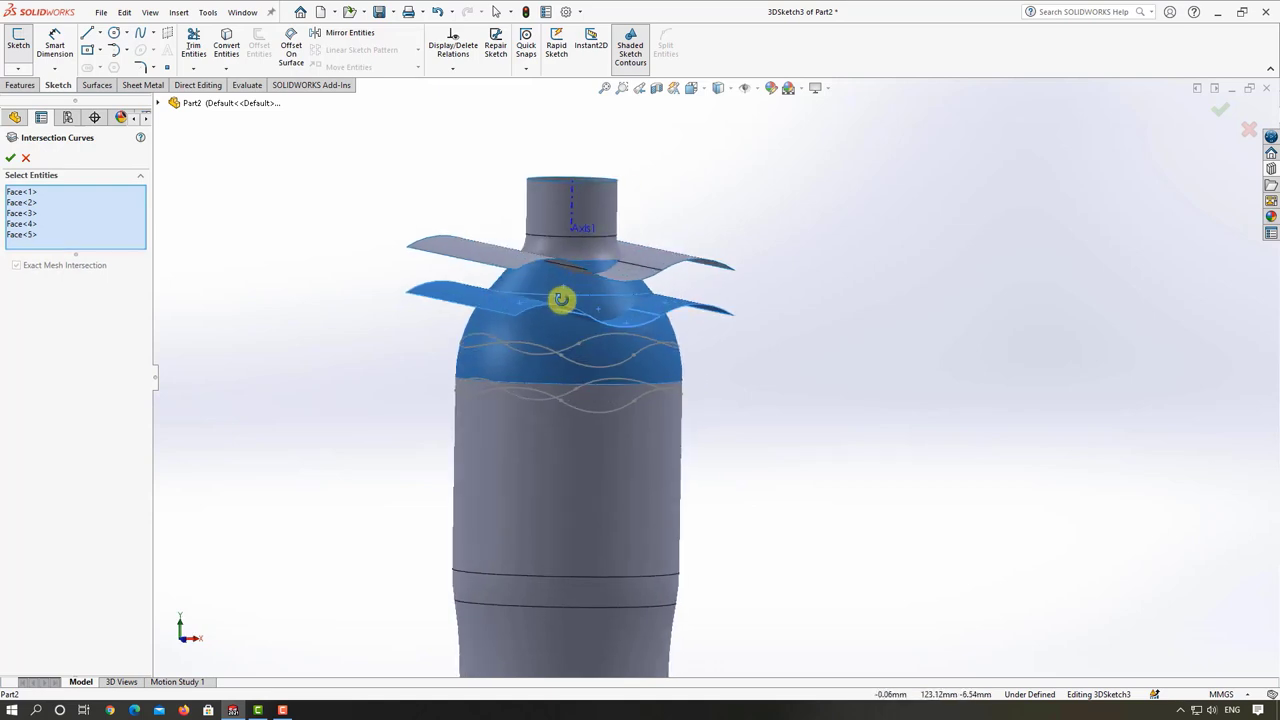
{"action": "left_click", "coordinate": [12, 160]}
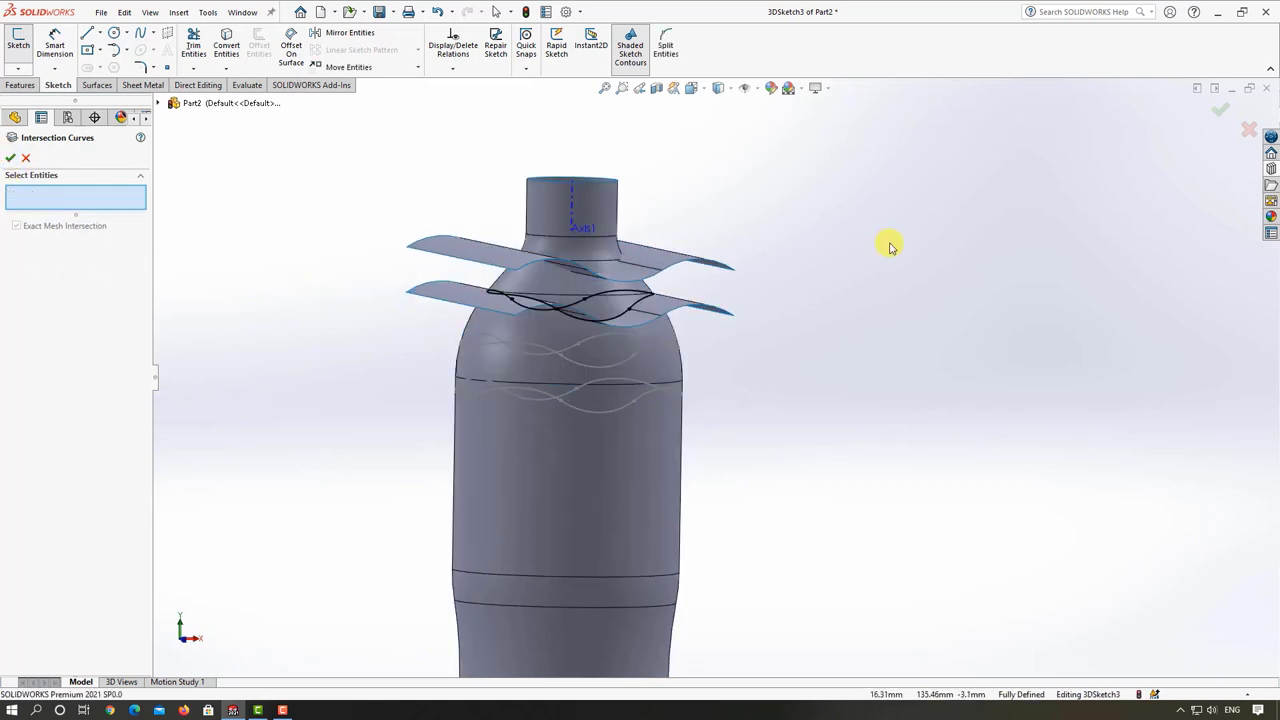
- Close the intersection curve command and exit 3DSketch3
{"action": "left_click", "coordinate": [1209, 114]}
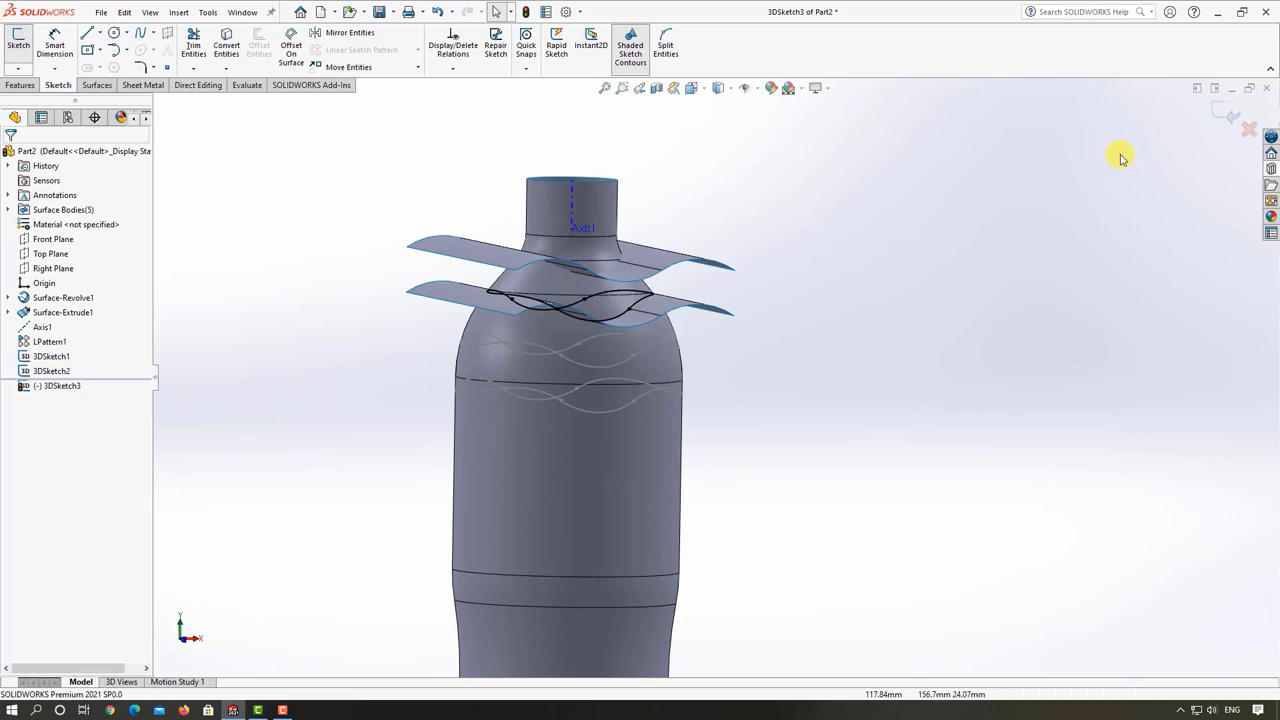
{"action": "left_click", "coordinate": [1222, 112]}
{"action": "mouse_move", "coordinate": [875, 228]}
{"action": "middle_mouse_down"}
{"action": "mouse_move", "coordinate": [866, 249]}
{"action": "mouse_move", "coordinate": [697, 313]}
{"action": "middle_mouse_up"}
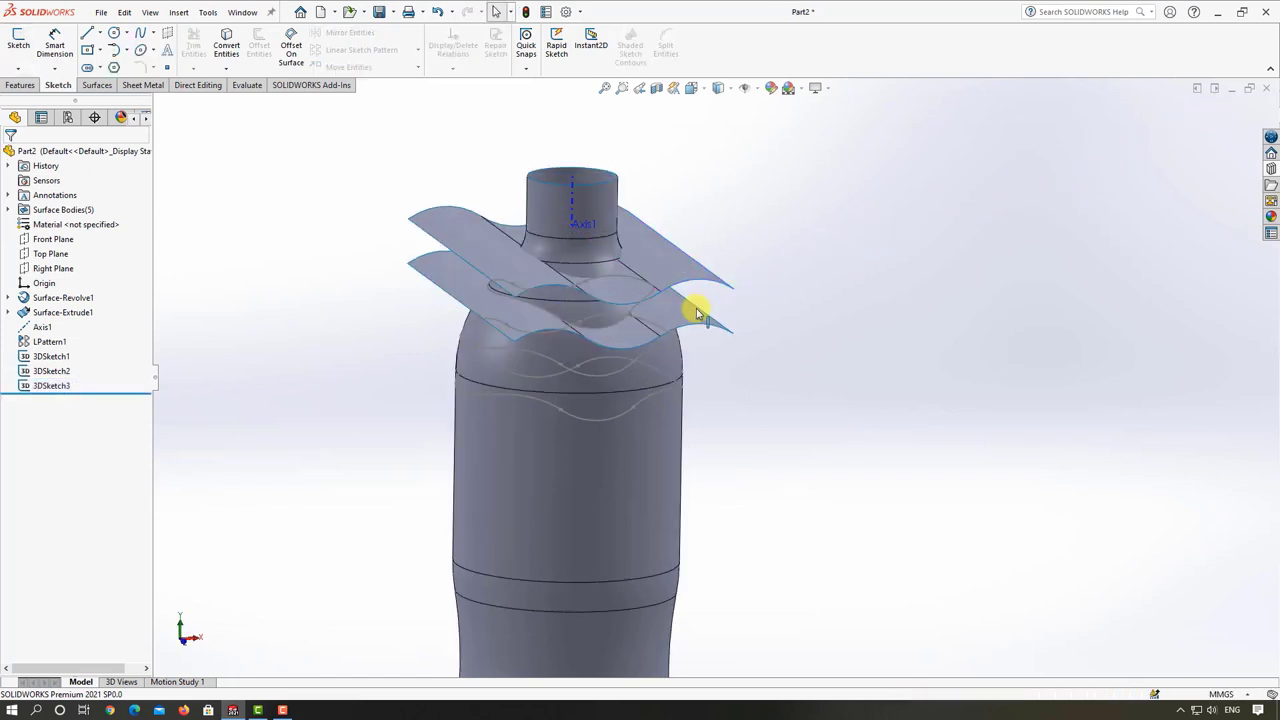
- Hide the lower wavy sheet and start a new 3D sketch
{"action": "left_click", "coordinate": [685, 320]}
{"action": "key", "text": "Tab"}
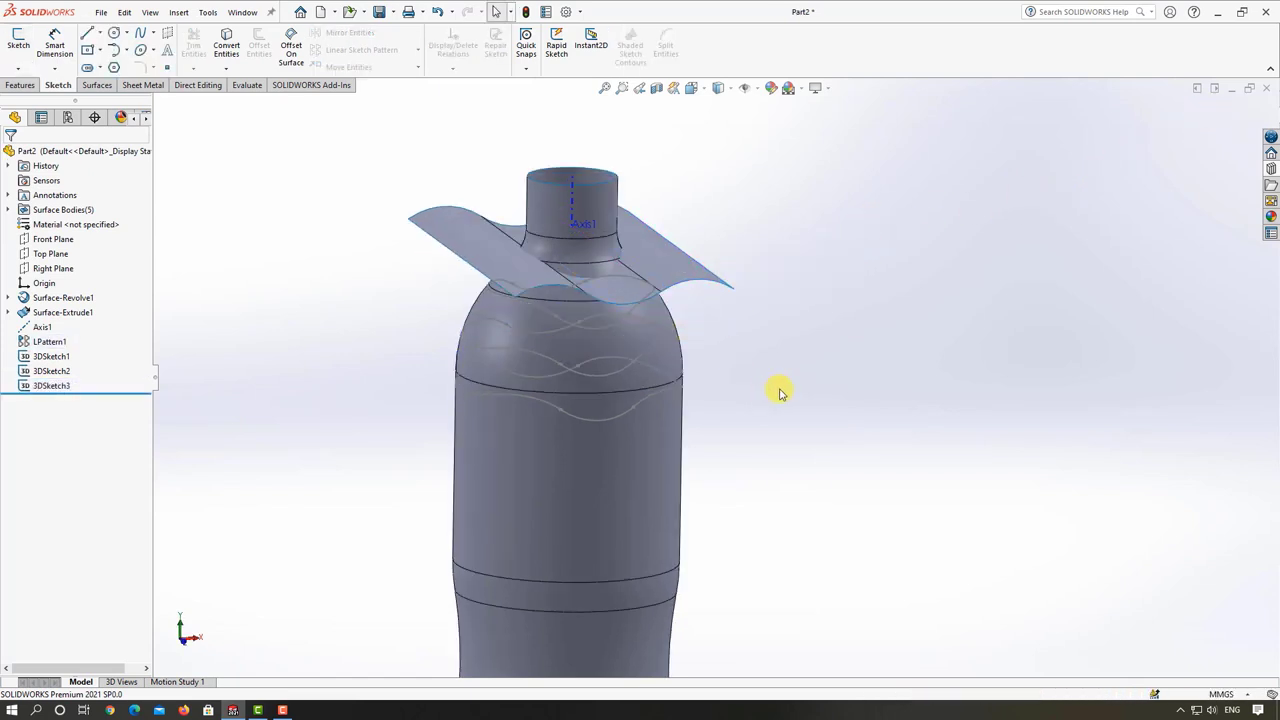
{"action": "left_click", "coordinate": [18, 68]}
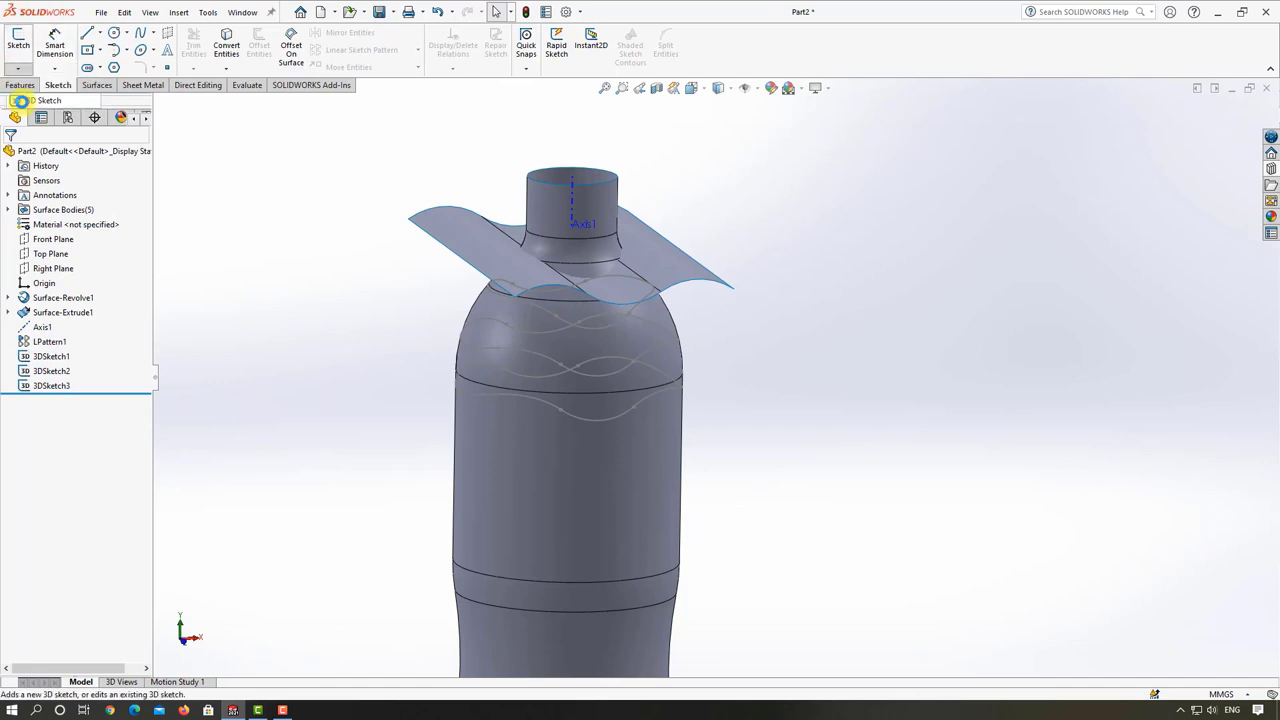
{"action": "left_click", "coordinate": [21, 101]}
{"action": "key", "text": "z"}
{"action": "middle_click_drag", "start_coordinate": [580, 297], "coordinate": [673, 319]}
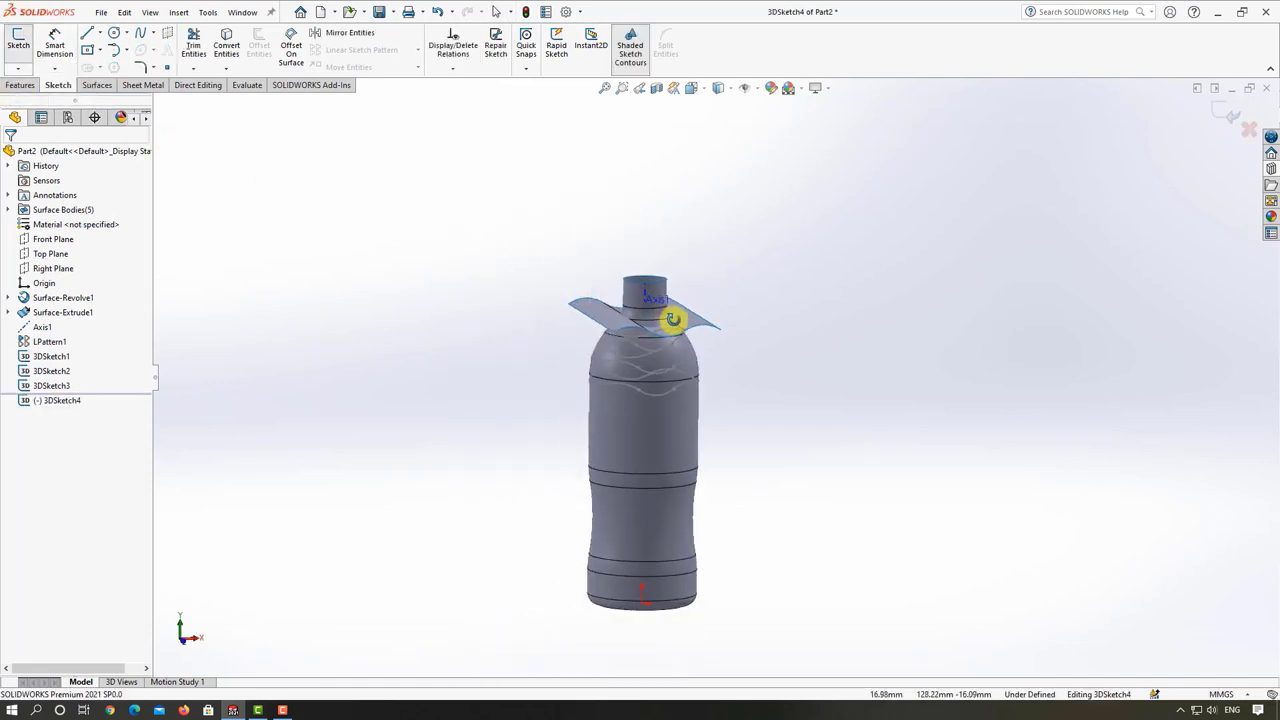
{"action": "scroll", "coordinate": [673, 319], "scroll_direction": "down", "scroll_amount": 2}
- Run Intersection Curve on the upper wavy sheet and the bottle neck and shoulder faces
{"action": "left_click", "coordinate": [226, 68]}
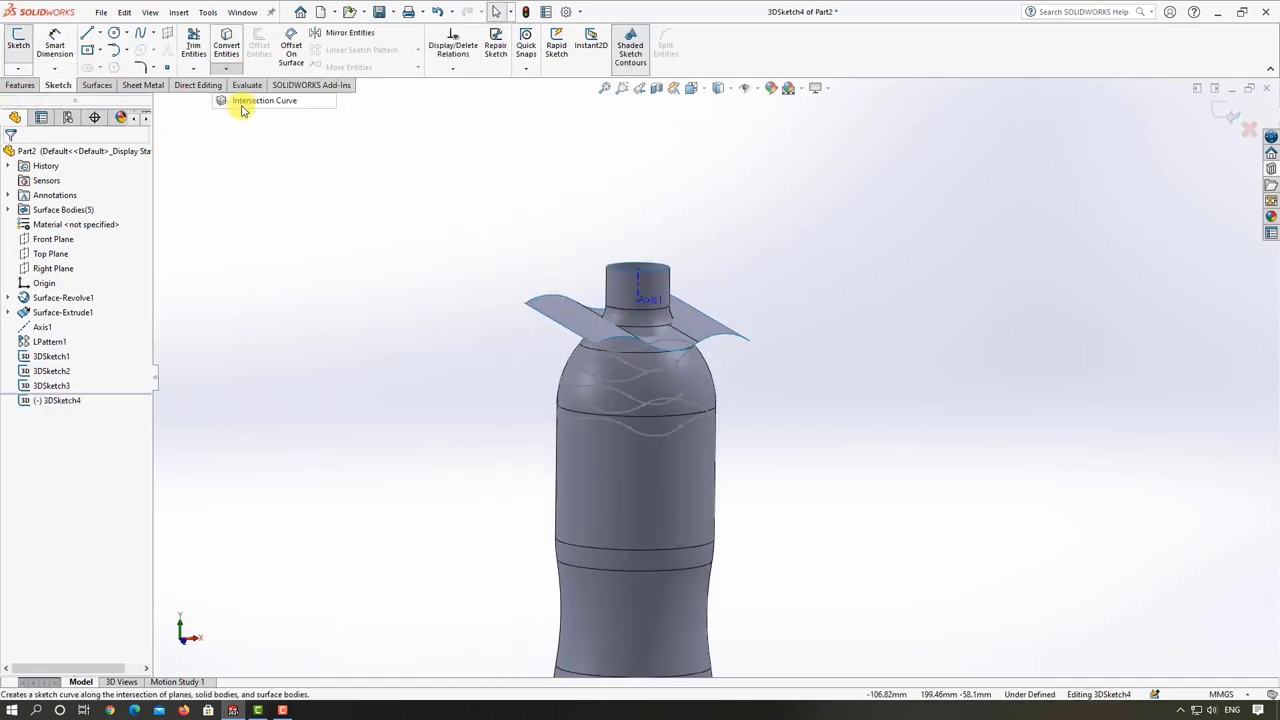
{"action": "left_click", "coordinate": [241, 102]}
{"action": "scroll", "coordinate": [658, 330], "scroll_direction": "down", "scroll_amount": 2}
{"action": "left_click", "coordinate": [684, 345]}
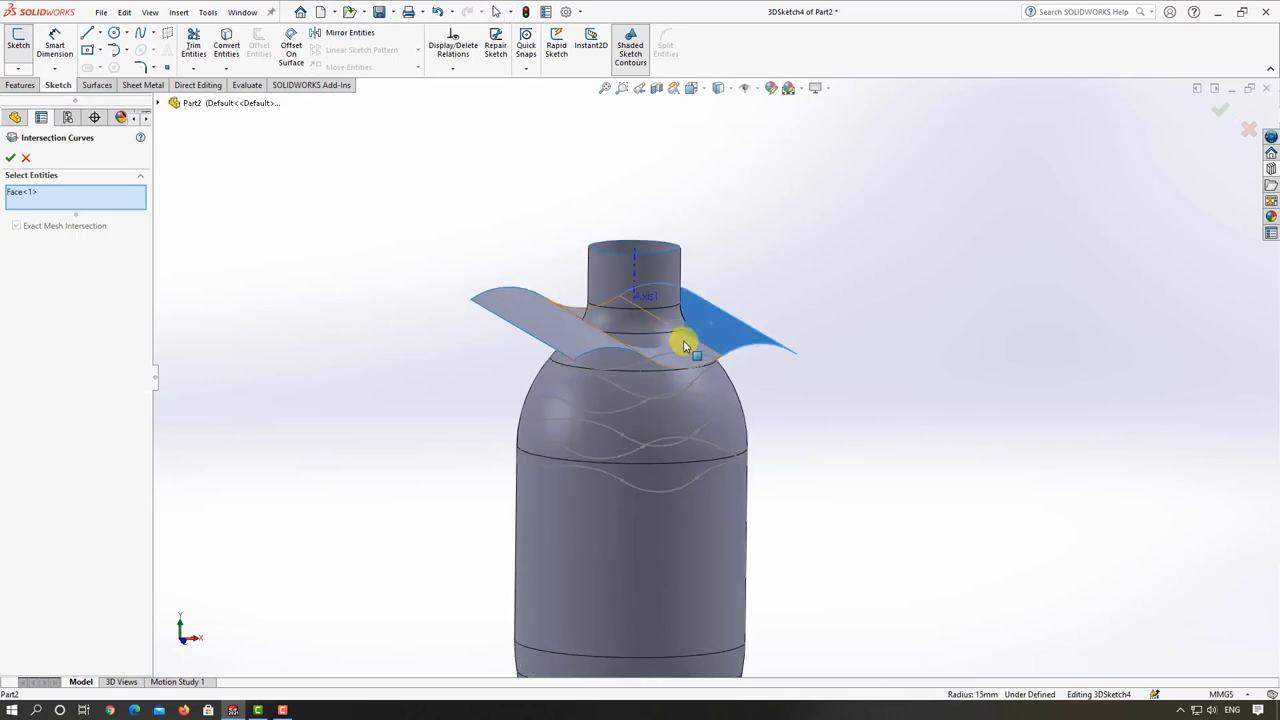
{"action": "left_click", "coordinate": [586, 349]}
{"action": "left_click", "coordinate": [580, 340]}
{"action": "mouse_move", "coordinate": [580, 340]}
{"action": "middle_mouse_down"}
{"action": "mouse_move", "coordinate": [651, 334]}
{"action": "mouse_move", "coordinate": [637, 363]}
{"action": "mouse_move", "coordinate": [657, 363]}
{"action": "mouse_move", "coordinate": [575, 306]}
{"action": "mouse_move", "coordinate": [640, 363]}
{"action": "mouse_move", "coordinate": [626, 331]}
{"action": "middle_mouse_up"}
{"action": "left_click", "coordinate": [644, 370]}
{"action": "left_click", "coordinate": [661, 336]}
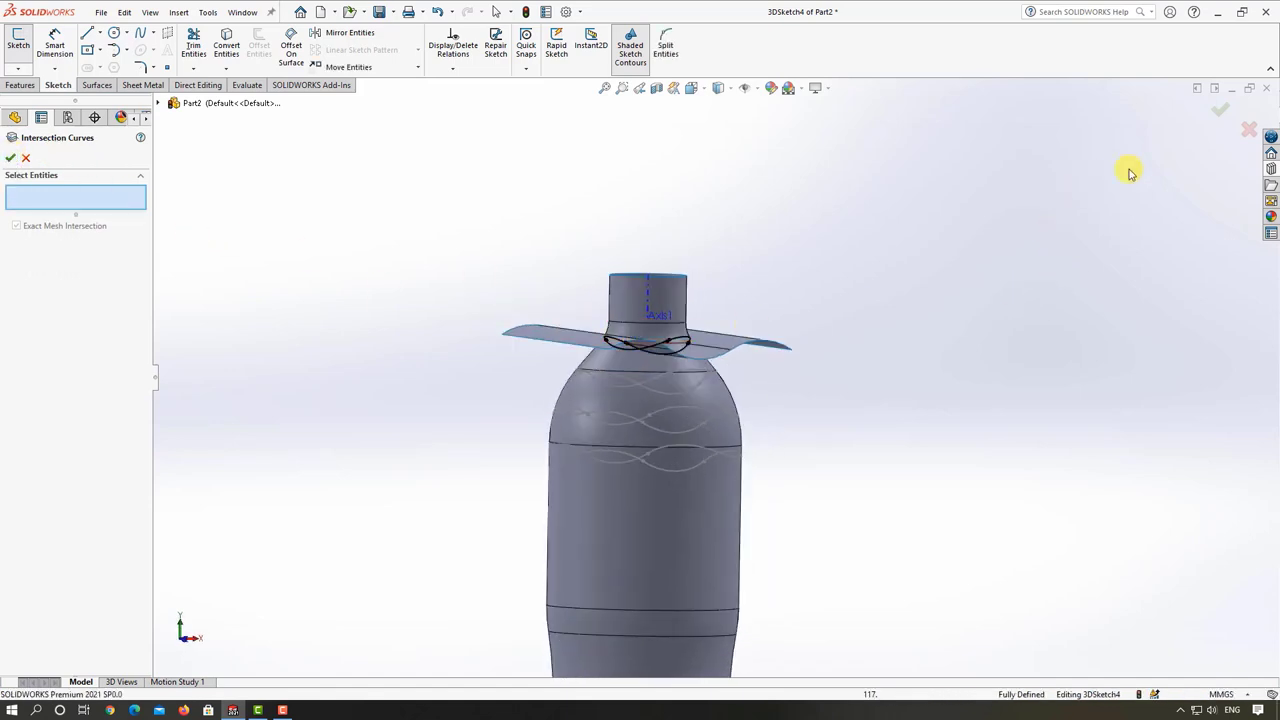
- Create the neck intersection curves and close 3DSketch4
{"action": "left_click", "coordinate": [1219, 109]}
{"action": "middle_click_drag", "start_coordinate": [971, 271], "coordinate": [957, 323]}
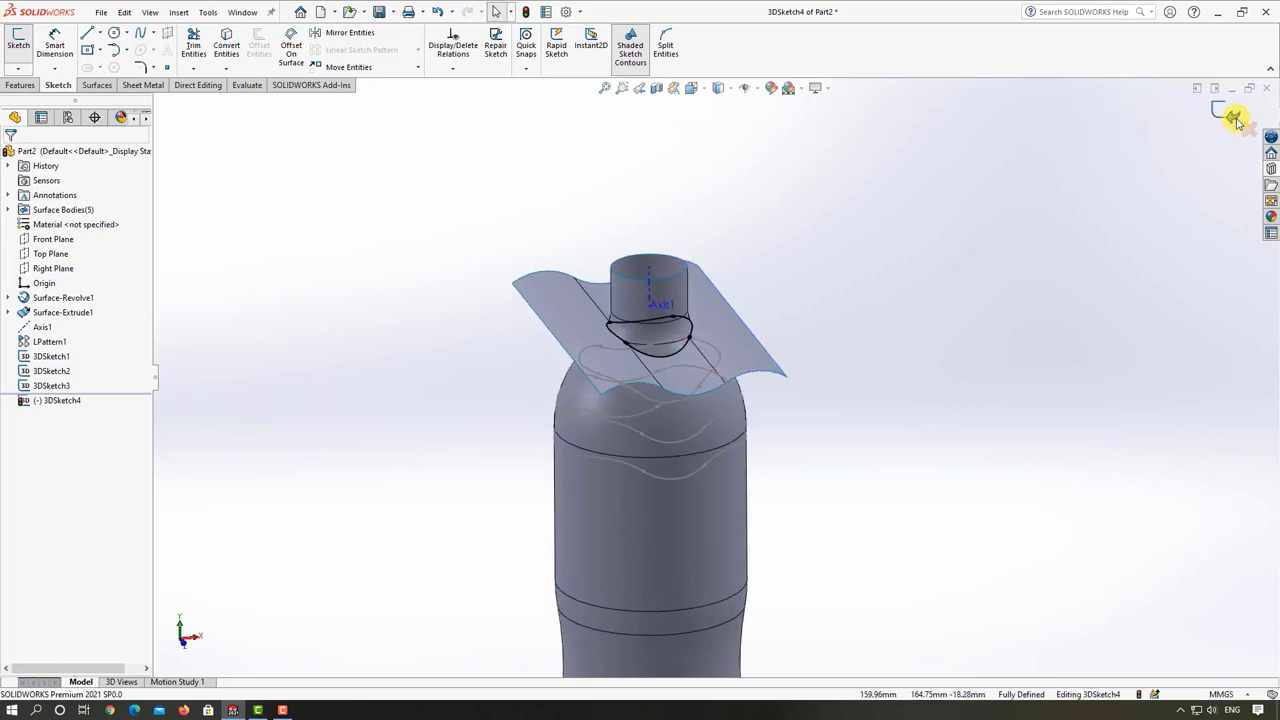
{"action": "left_click", "coordinate": [1236, 118]}
{"action": "left_click", "coordinate": [755, 358]}
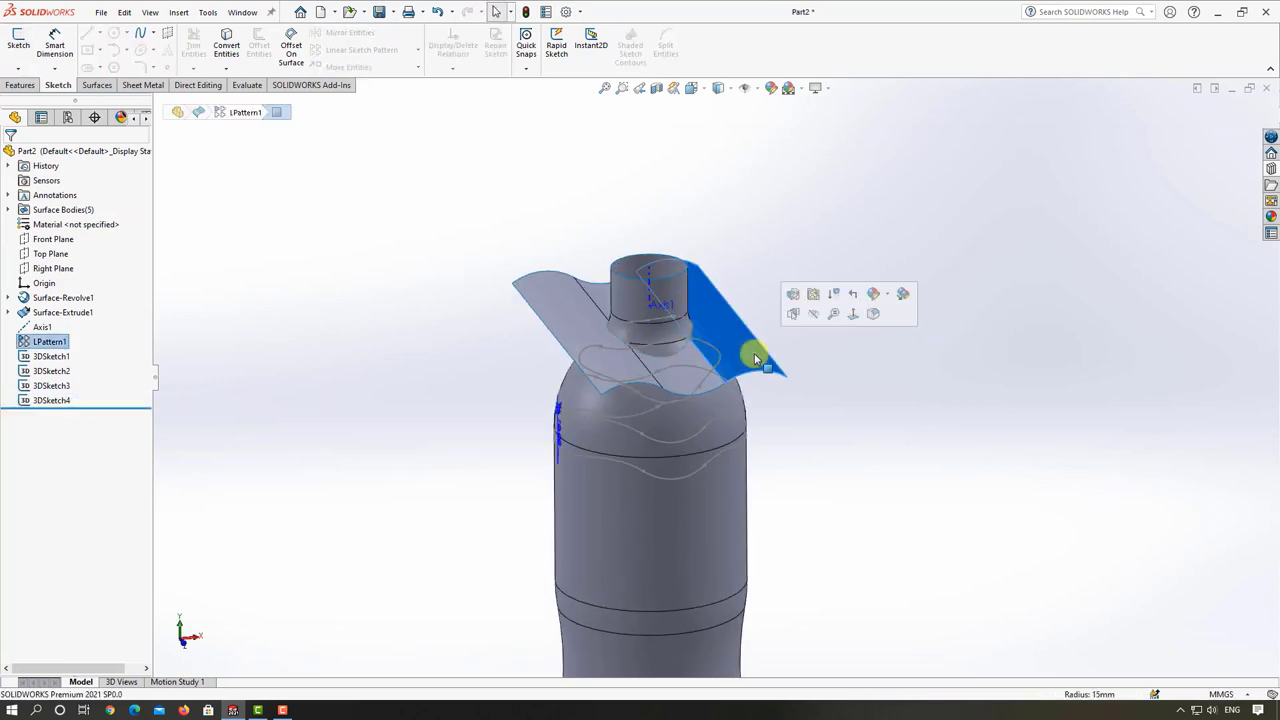
- Hide the wavy sheets and turn the bottle upright
{"action": "key", "text": "Tab"}
{"action": "scroll", "coordinate": [872, 442], "scroll_direction": "up", "scroll_amount": 4}
{"action": "mouse_move", "coordinate": [783, 429]}
{"action": "middle_mouse_down"}
{"action": "mouse_move", "coordinate": [799, 471]}
{"action": "mouse_move", "coordinate": [777, 371]}
{"action": "mouse_move", "coordinate": [726, 394]}
{"action": "mouse_move", "coordinate": [806, 380]}
{"action": "mouse_move", "coordinate": [679, 380]}
{"action": "mouse_move", "coordinate": [697, 423]}
{"action": "middle_mouse_up"}
{"action": "scroll", "coordinate": [697, 423], "scroll_direction": "down", "scroll_amount": 3}
{"action": "mouse_move", "coordinate": [694, 354]}
{"action": "middle_mouse_down"}
{"action": "mouse_move", "coordinate": [694, 386]}
{"action": "mouse_move", "coordinate": [680, 390]}
{"action": "middle_mouse_up"}
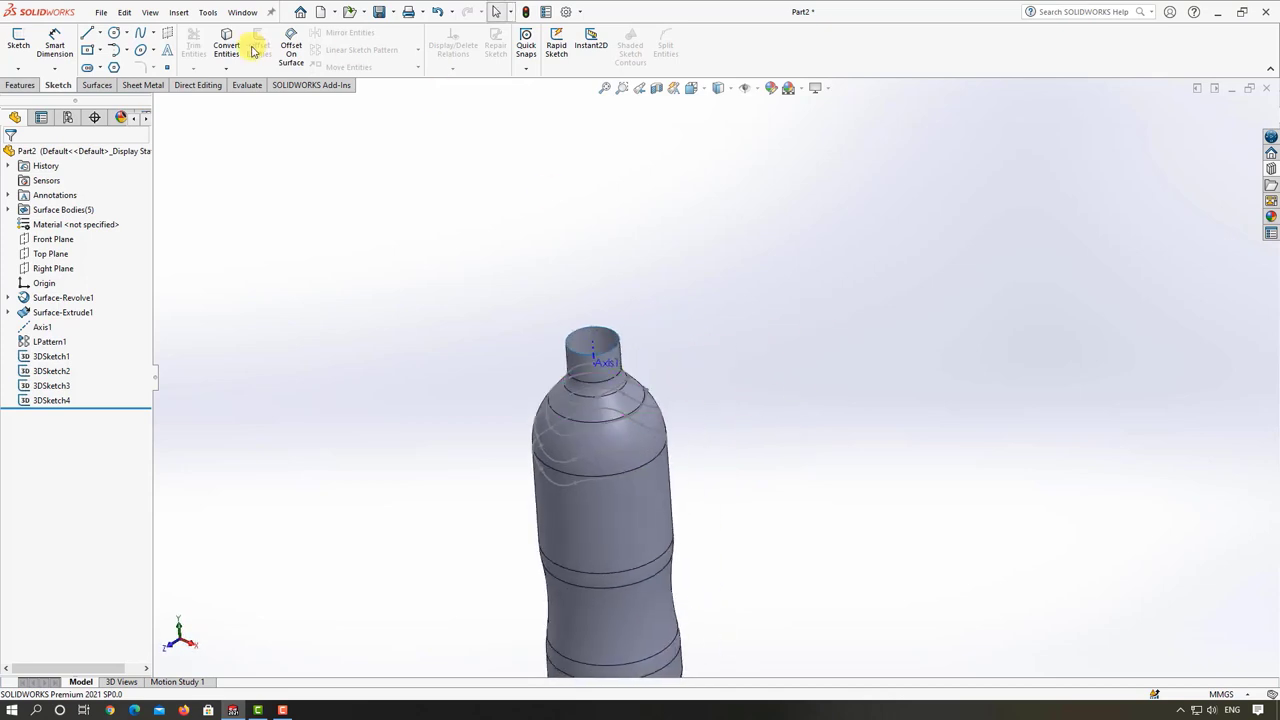
- Cap the bottle's open top rim with a filled surface, Surface-Fill1
{"action": "left_click", "coordinate": [96, 85]}
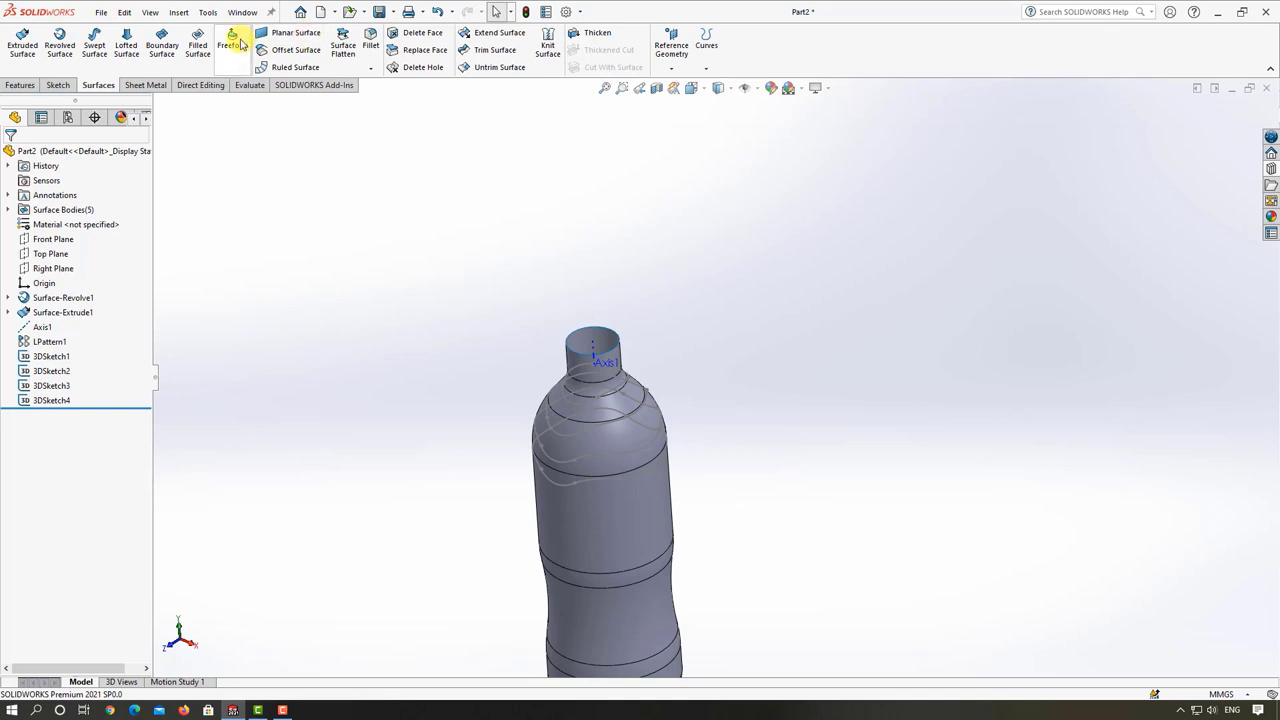
{"action": "left_click", "coordinate": [197, 45]}
{"action": "scroll", "coordinate": [655, 360], "scroll_direction": "down", "scroll_amount": 2}
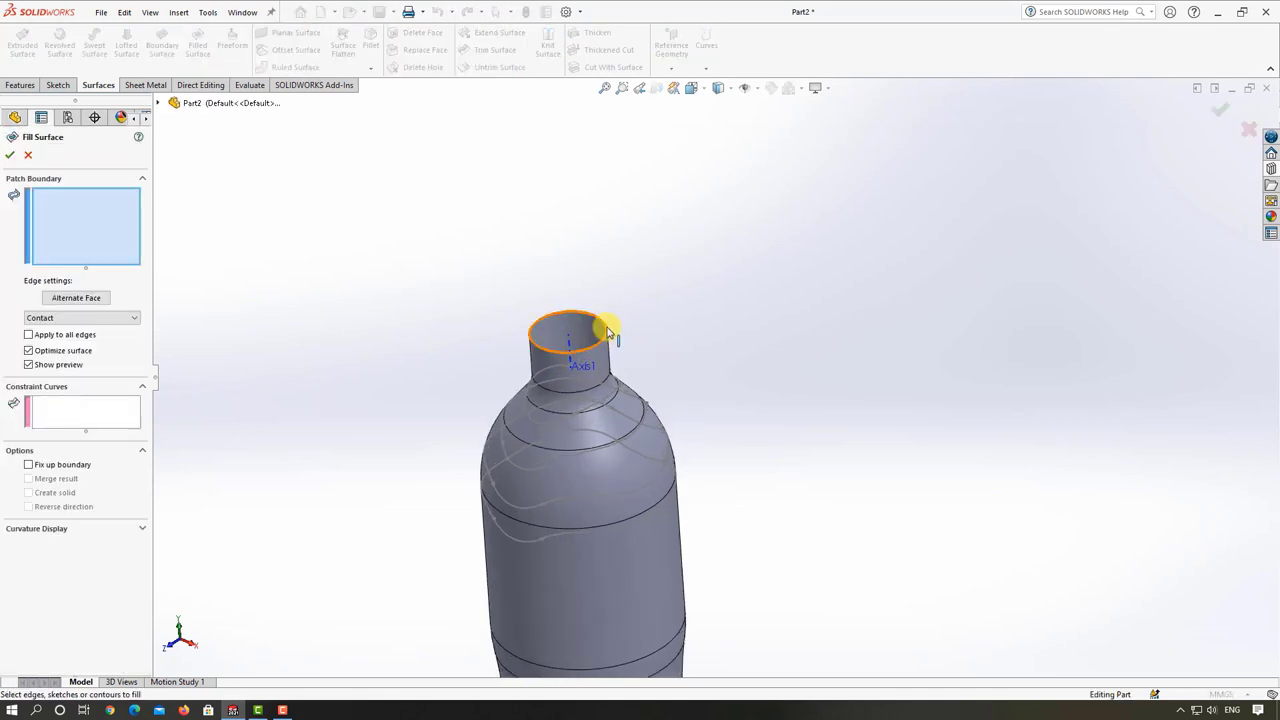
{"action": "left_click", "coordinate": [606, 330]}
{"action": "left_click", "coordinate": [10, 155]}
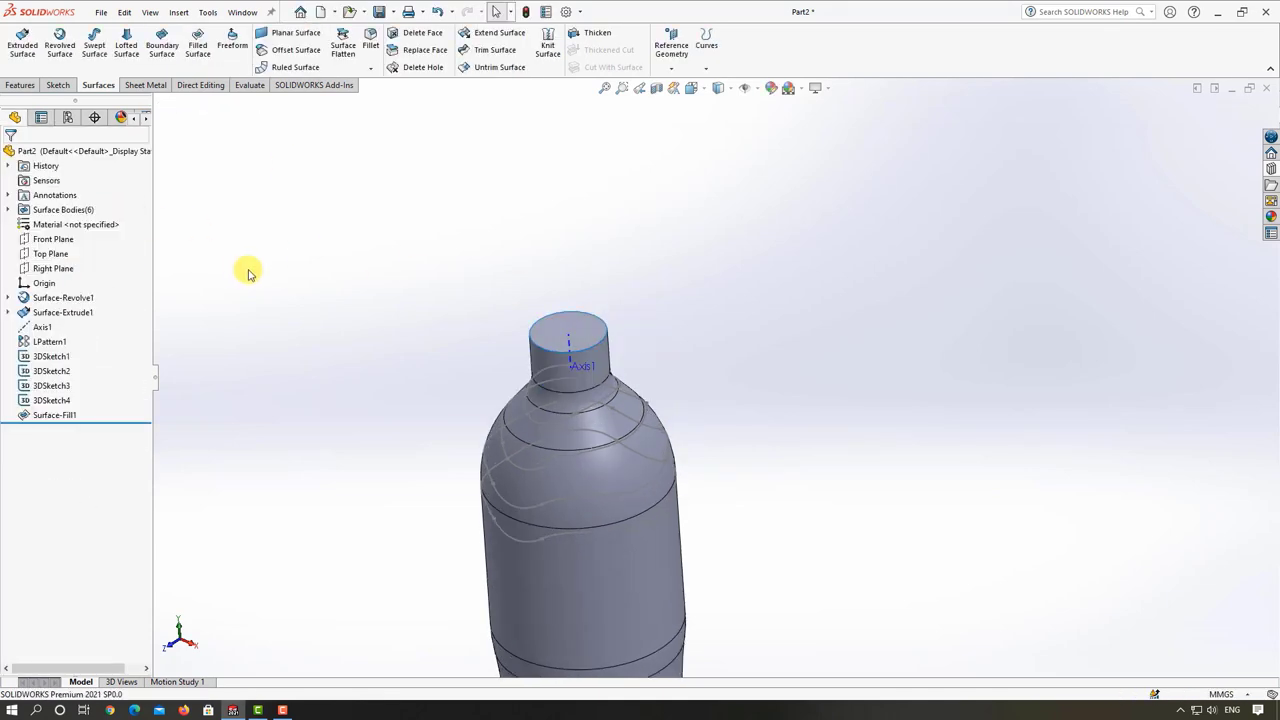
{"action": "scroll", "coordinate": [443, 323], "scroll_direction": "up", "scroll_amount": 3}
{"action": "scroll", "coordinate": [594, 429], "scroll_direction": "up", "scroll_amount": 2}
{"action": "scroll", "coordinate": [729, 440], "scroll_direction": "down", "scroll_amount": 3}
{"action": "mouse_move", "coordinate": [729, 440]}
{"action": "middle_mouse_down"}
{"action": "mouse_move", "coordinate": [684, 397]}
{"action": "mouse_move", "coordinate": [677, 406]}
{"action": "mouse_move", "coordinate": [686, 377]}
{"action": "mouse_move", "coordinate": [674, 411]}
{"action": "middle_mouse_up"}
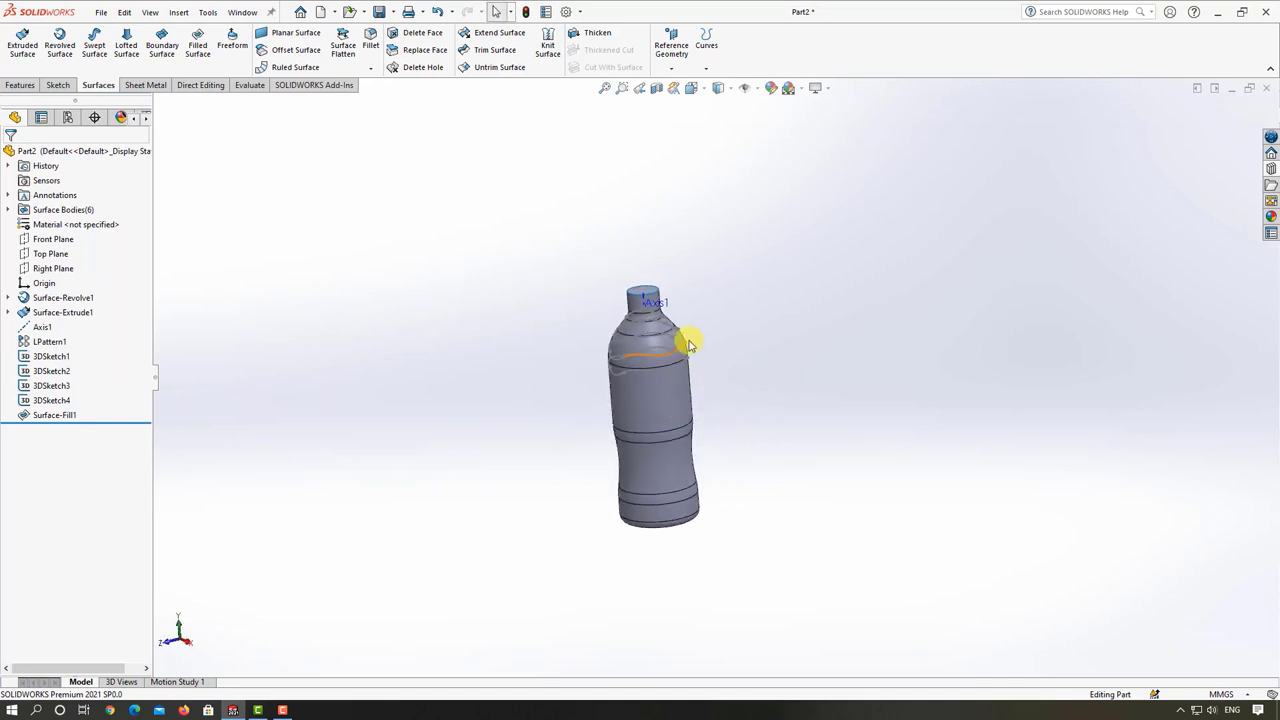
{"action": "middle_click_drag", "start_coordinate": [688, 344], "coordinate": [714, 354]}
{"action": "left_click", "coordinate": [548, 45]}
- Knit Surface-Revolve1 and Surface-Fill1 into one solid with merged entities
{"action": "scroll", "coordinate": [623, 305], "scroll_direction": "down", "scroll_amount": 3}
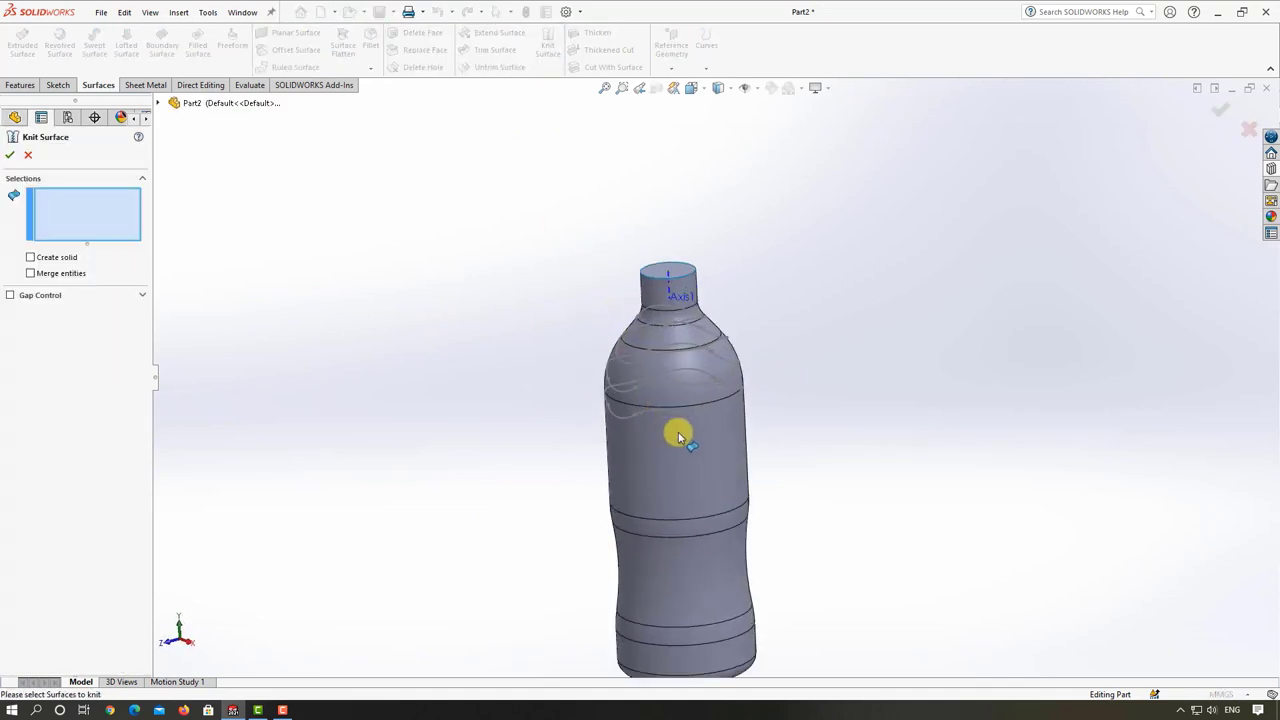
{"action": "left_click", "coordinate": [677, 436]}
{"action": "left_click", "coordinate": [678, 272]}
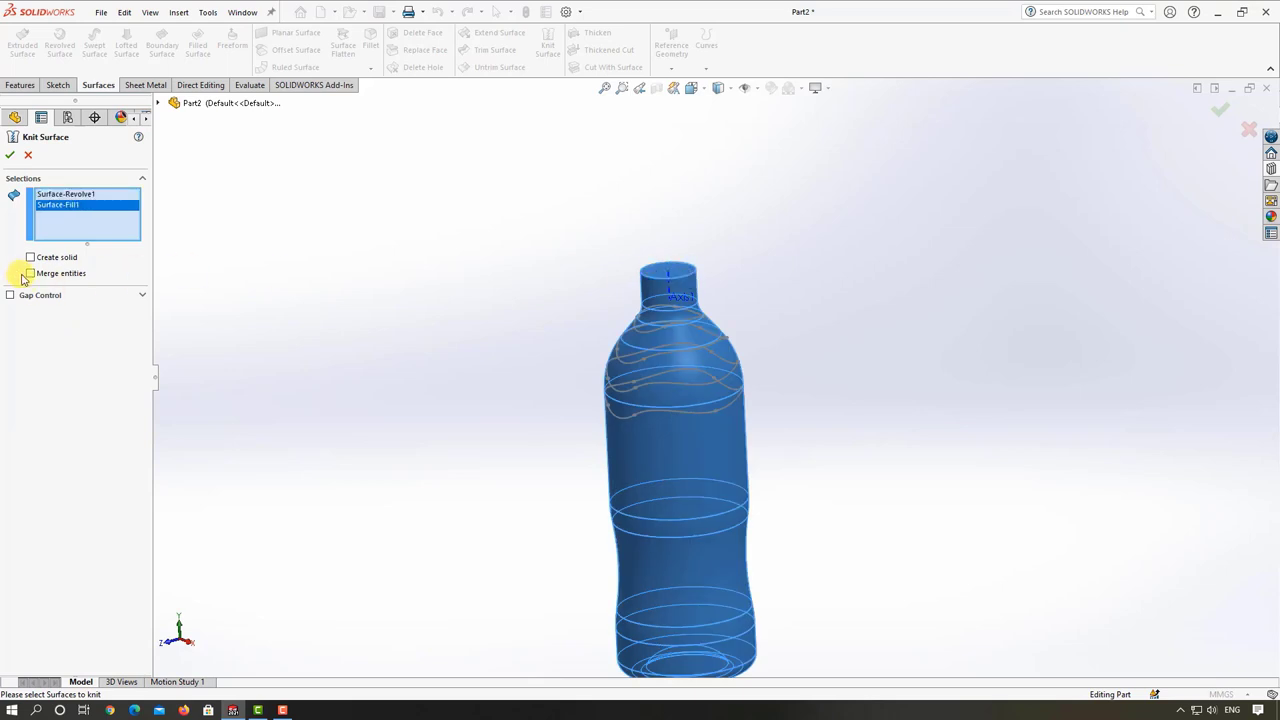
{"action": "left_click", "coordinate": [10, 155]}
{"action": "scroll", "coordinate": [591, 451], "scroll_direction": "down", "scroll_amount": 3}
{"action": "mouse_move", "coordinate": [585, 451]}
{"action": "middle_mouse_down"}
{"action": "mouse_move", "coordinate": [600, 437]}
{"action": "mouse_move", "coordinate": [580, 317]}
{"action": "mouse_move", "coordinate": [577, 386]}
{"action": "middle_mouse_up"}
{"action": "scroll", "coordinate": [657, 471], "scroll_direction": "down", "scroll_amount": 3}
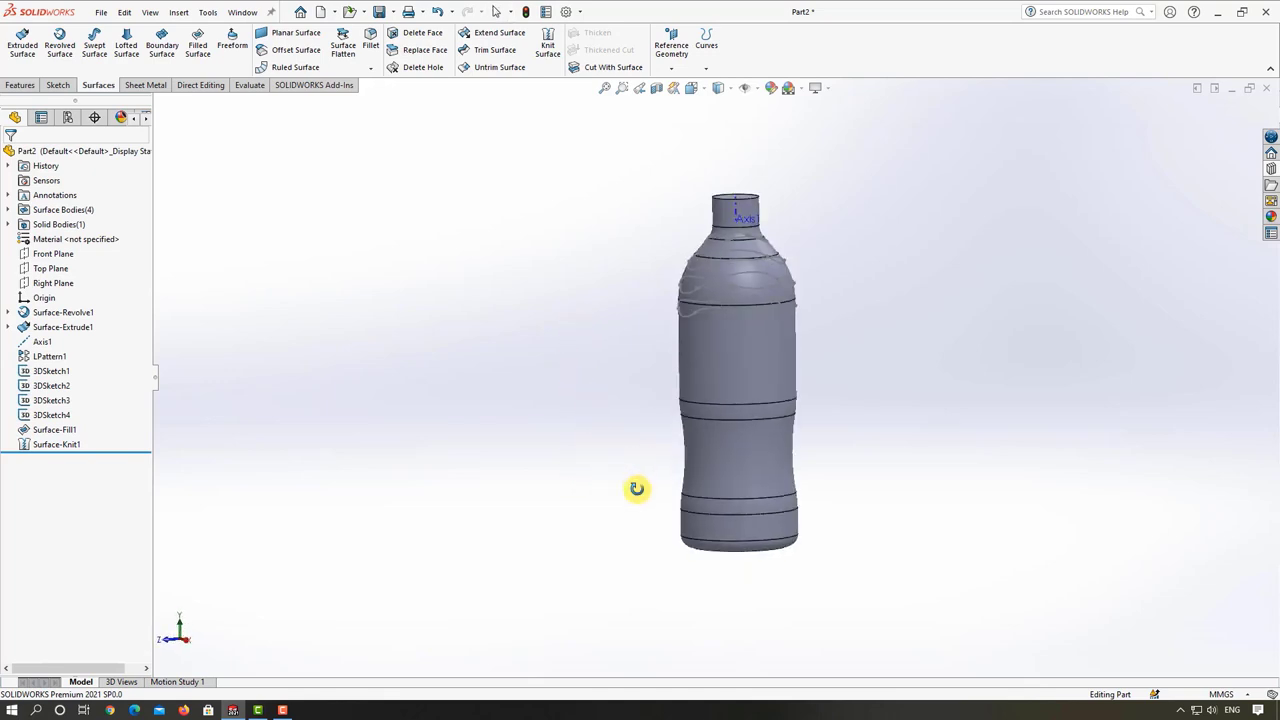
{"action": "middle_click_drag", "start_coordinate": [636, 488], "coordinate": [640, 485]}
- On the Front Plane, sketch a three-point spline from the bottle's right edge to below the base
{"action": "left_click", "coordinate": [52, 254]}
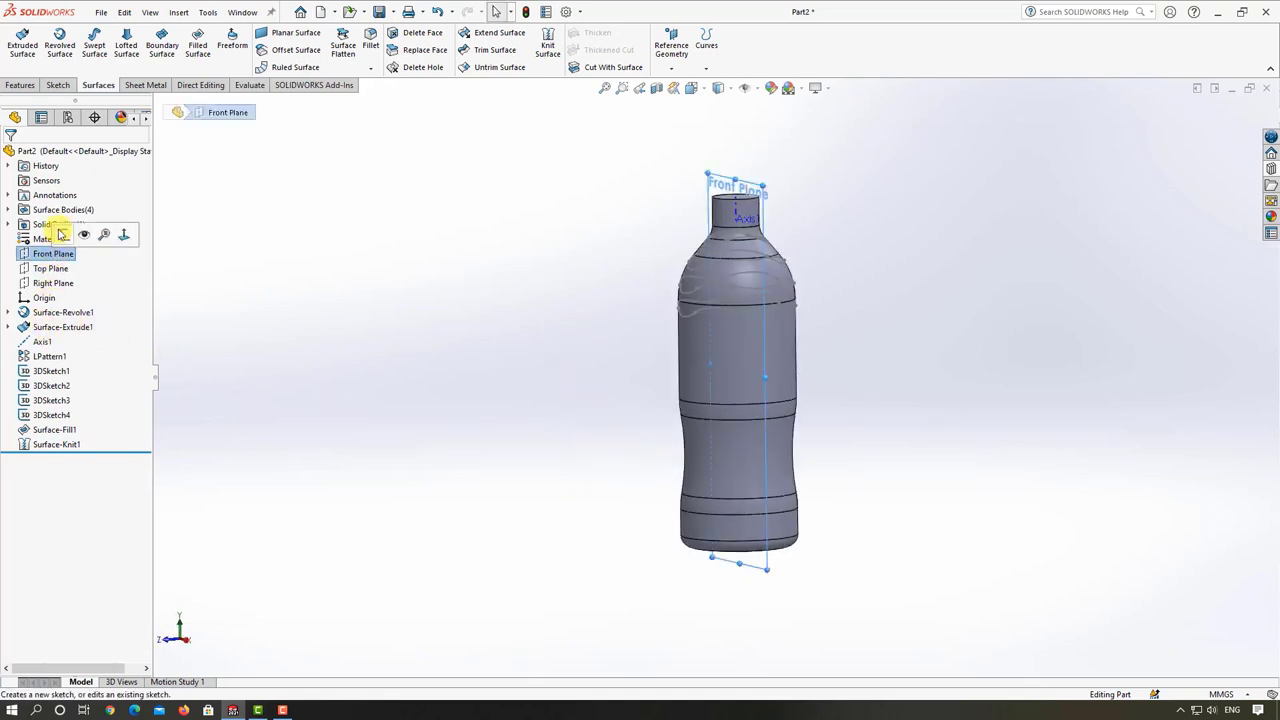
{"action": "left_click", "coordinate": [75, 232]}
{"action": "scroll", "coordinate": [868, 598], "scroll_direction": "up", "scroll_amount": 1}
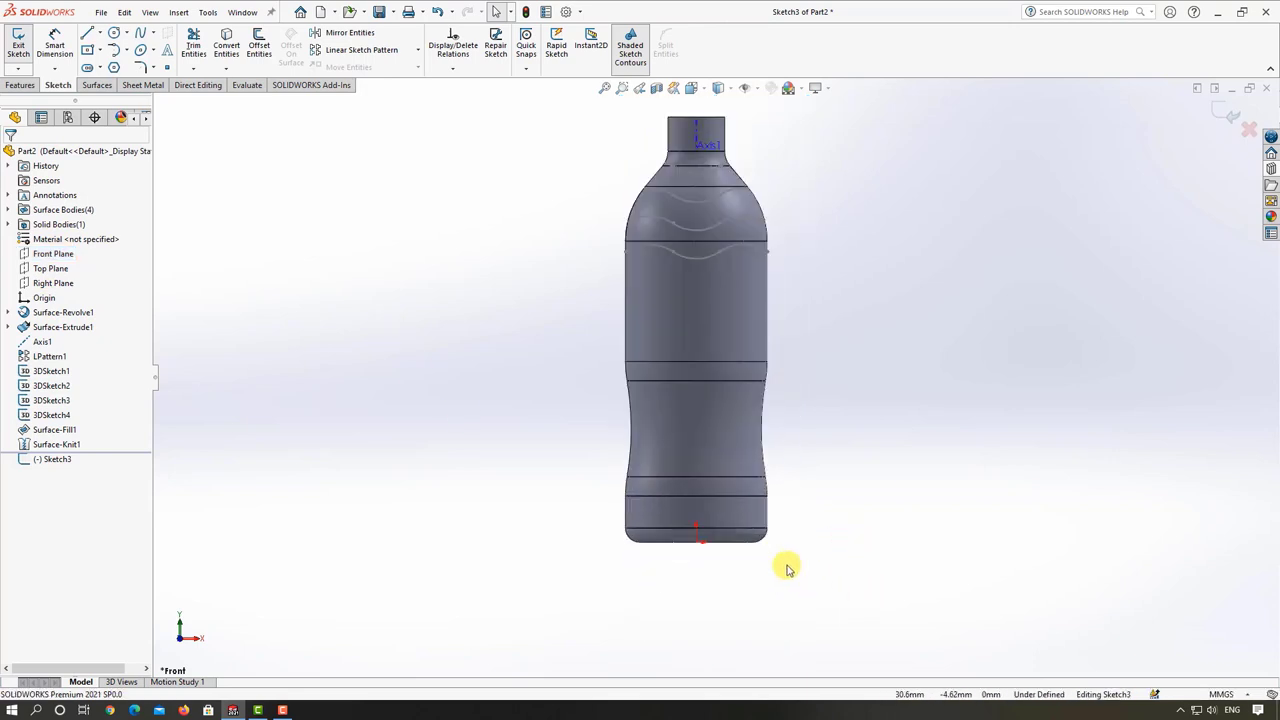
{"action": "scroll", "coordinate": [786, 566], "scroll_direction": "down", "scroll_amount": 1}
{"action": "scroll", "coordinate": [737, 471], "scroll_direction": "down", "scroll_amount": 2}
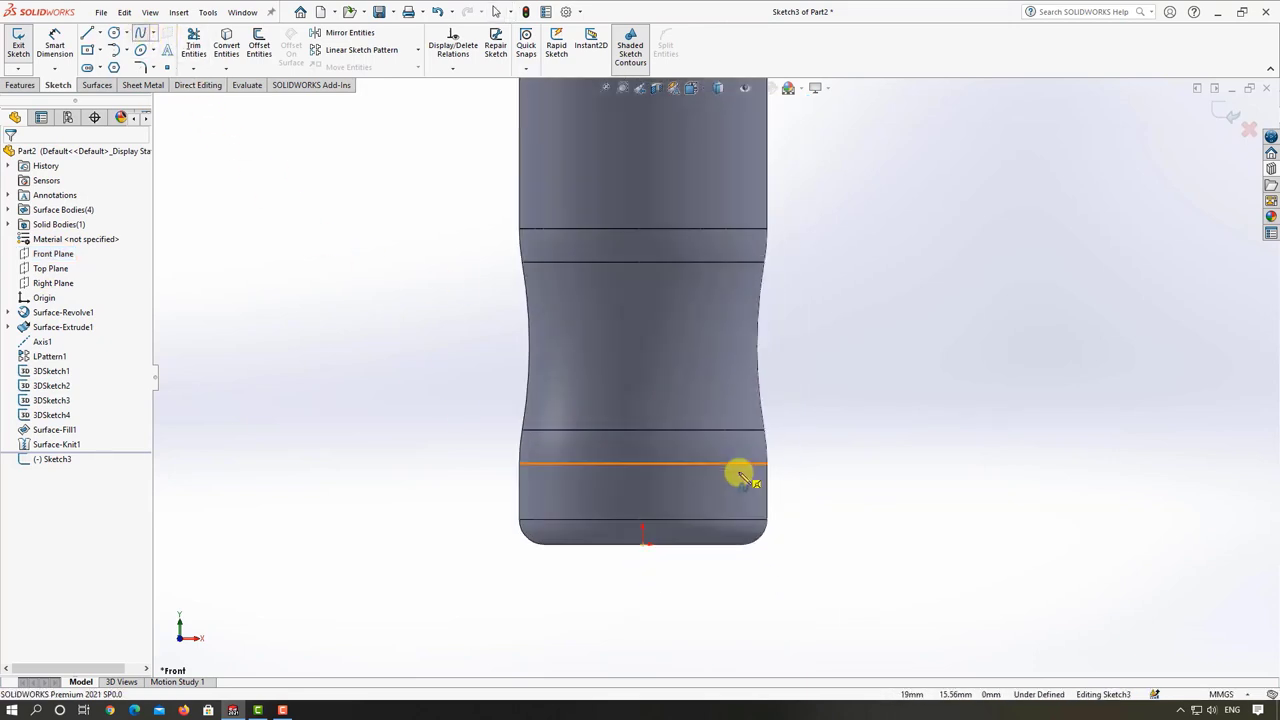
{"action": "scroll", "coordinate": [787, 489], "scroll_direction": "down", "scroll_amount": 2}
{"action": "left_click", "coordinate": [770, 494]}
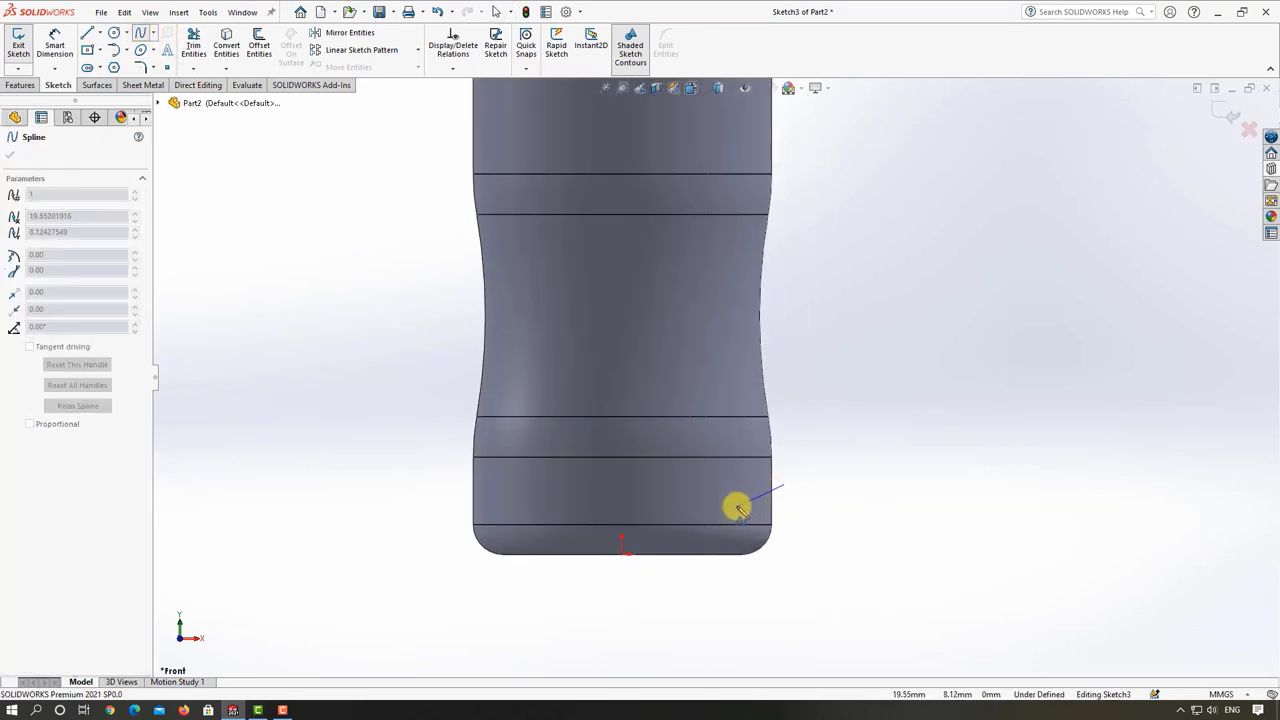
{"action": "left_click", "coordinate": [737, 508]}
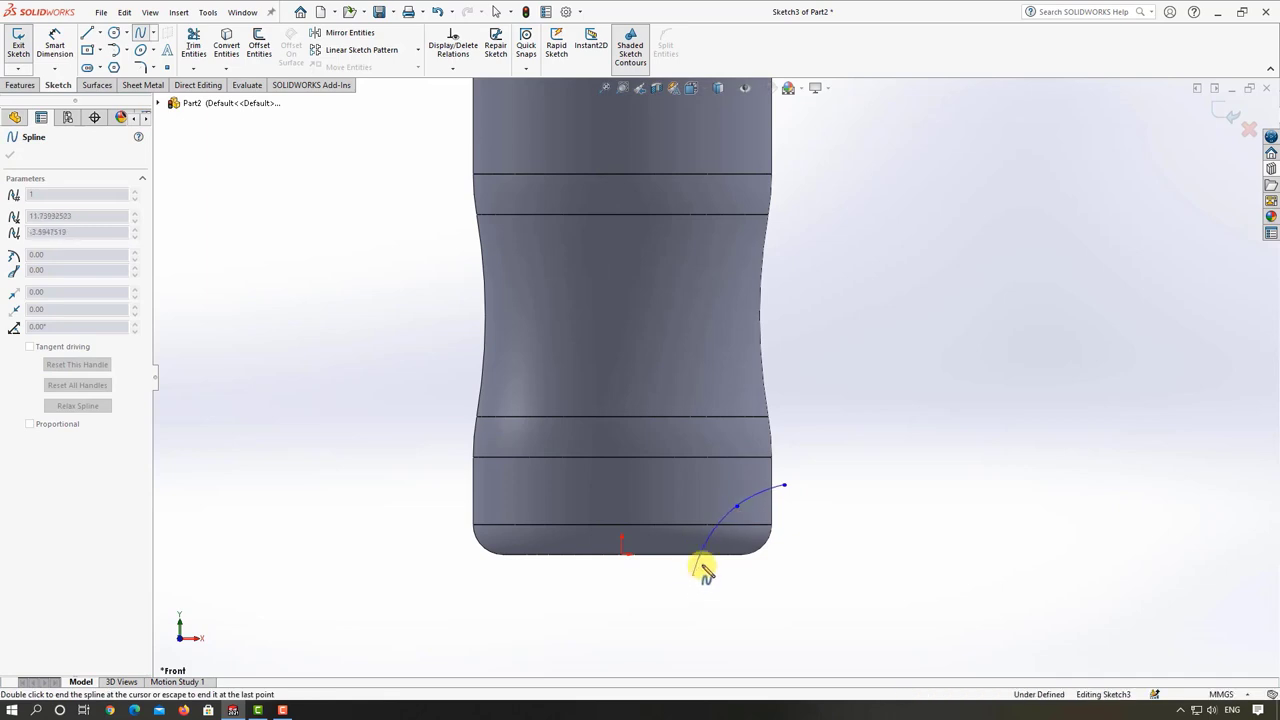
{"action": "double_click", "coordinate": [692, 577]}
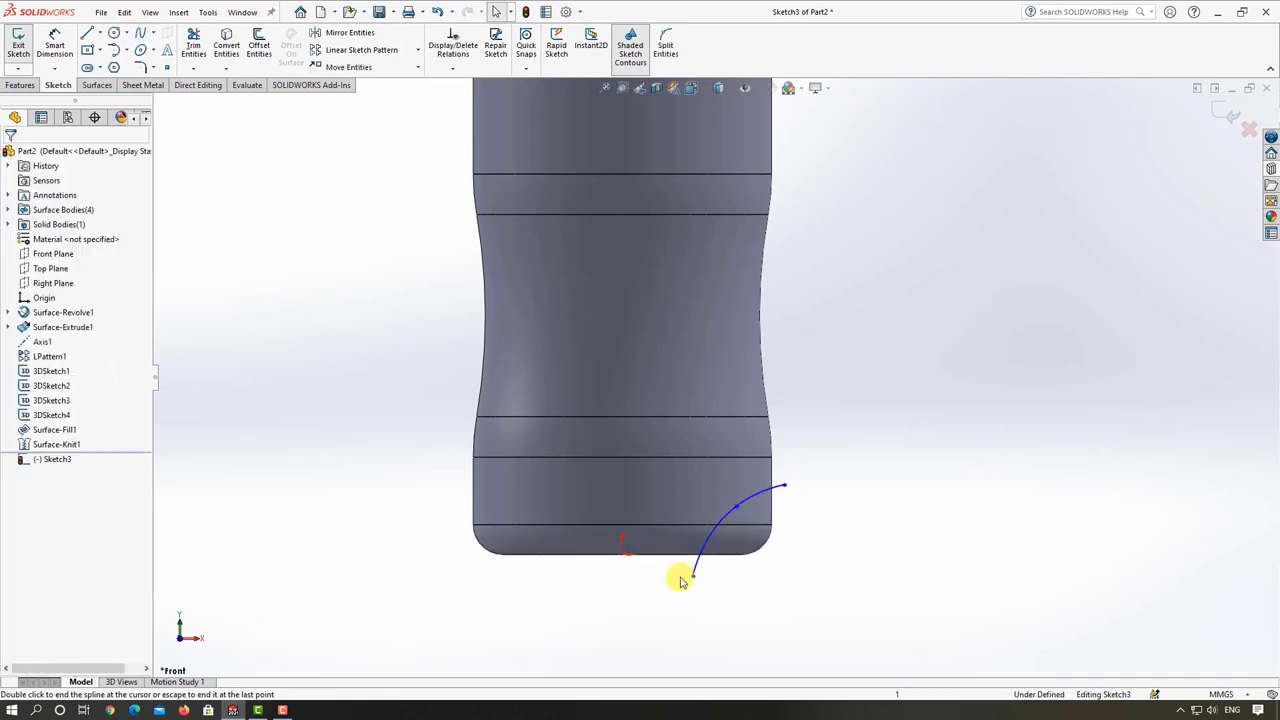
- Nudge the spline's middle point down-left to adjust its curve
{"action": "left_click", "coordinate": [736, 510]}
{"action": "left_click_drag", "start_coordinate": [731, 514], "coordinate": [724, 519]}
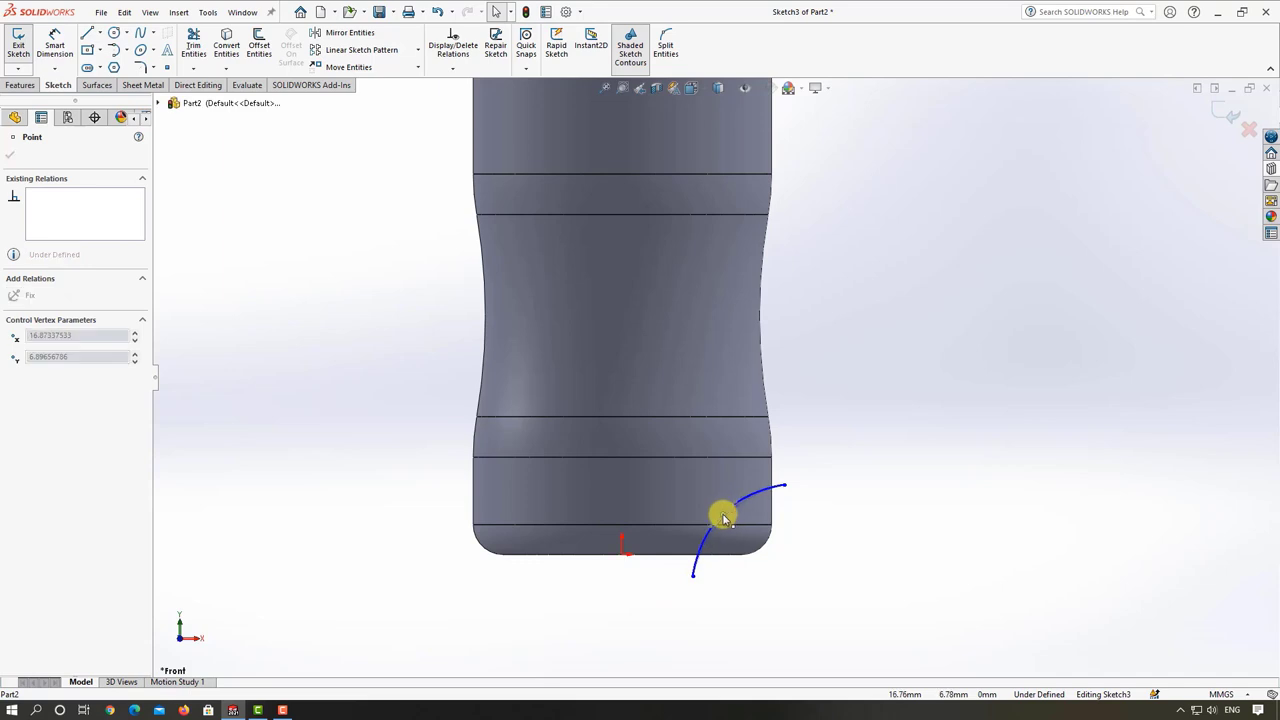
{"action": "left_click", "coordinate": [800, 607]}
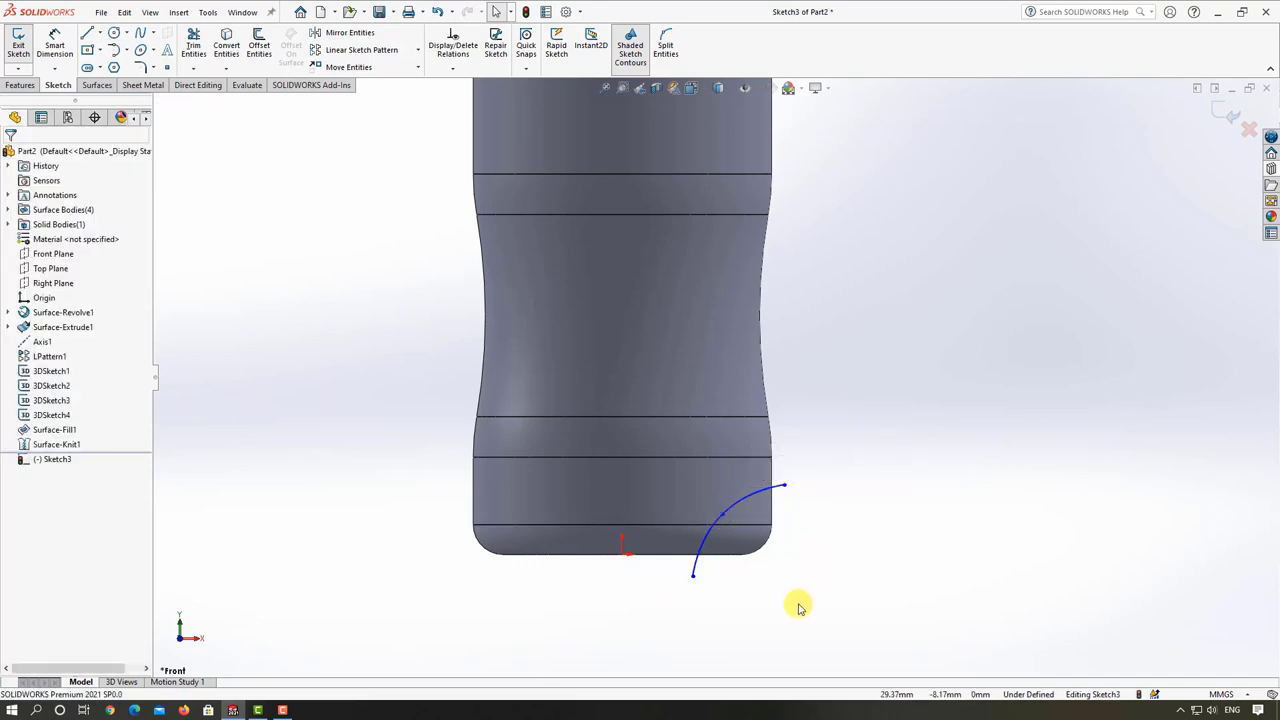
{"action": "middle_click_drag", "start_coordinate": [713, 603], "coordinate": [708, 594]}
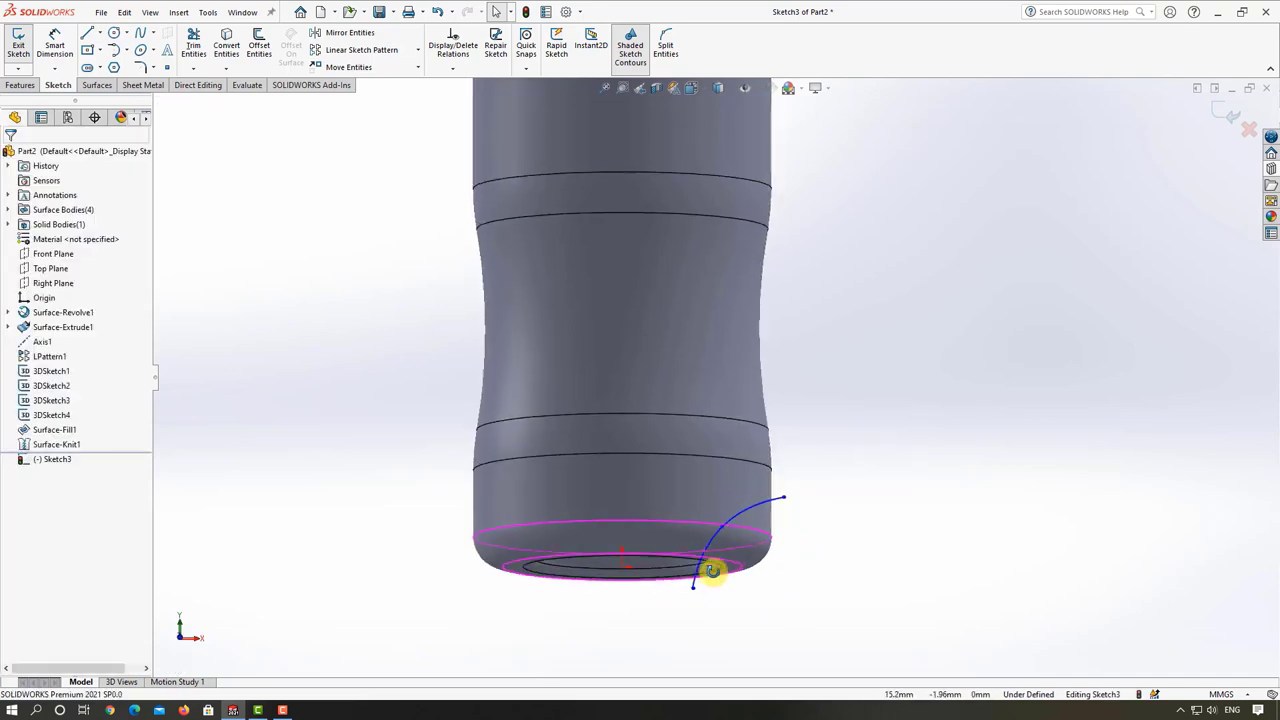
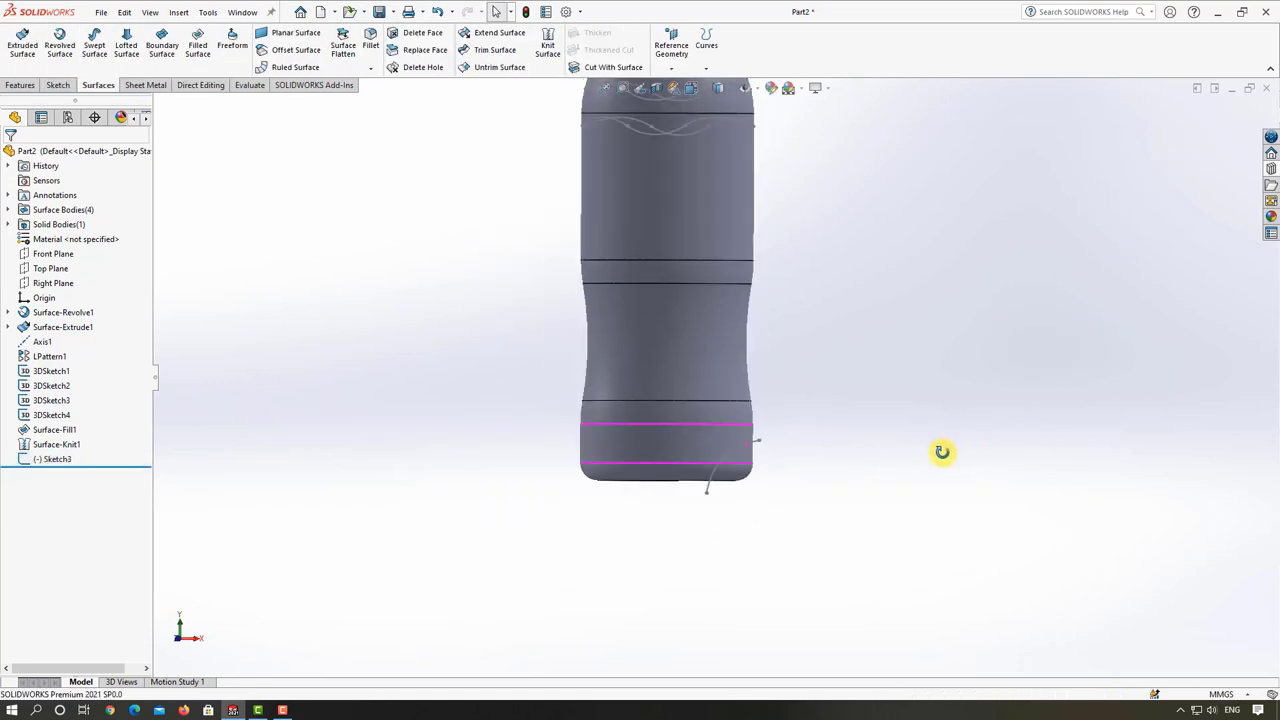
- Create Plane1 perpendicular to the Sketch3 spline at its end point
{"action": "left_click", "coordinate": [684, 59]}
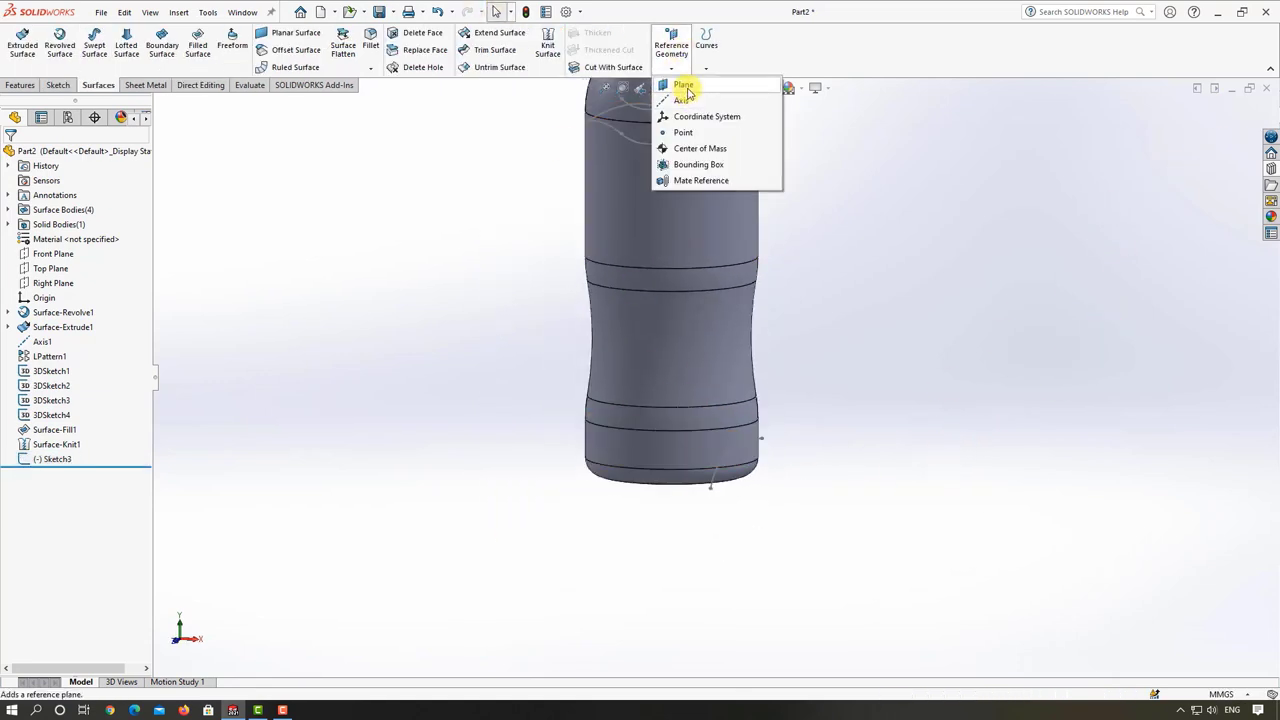
{"action": "left_click", "coordinate": [688, 93]}
{"action": "scroll", "coordinate": [751, 440], "scroll_direction": "down", "scroll_amount": 3}
{"action": "scroll", "coordinate": [755, 399], "scroll_direction": "down", "scroll_amount": 2}
{"action": "left_click", "coordinate": [755, 402]}
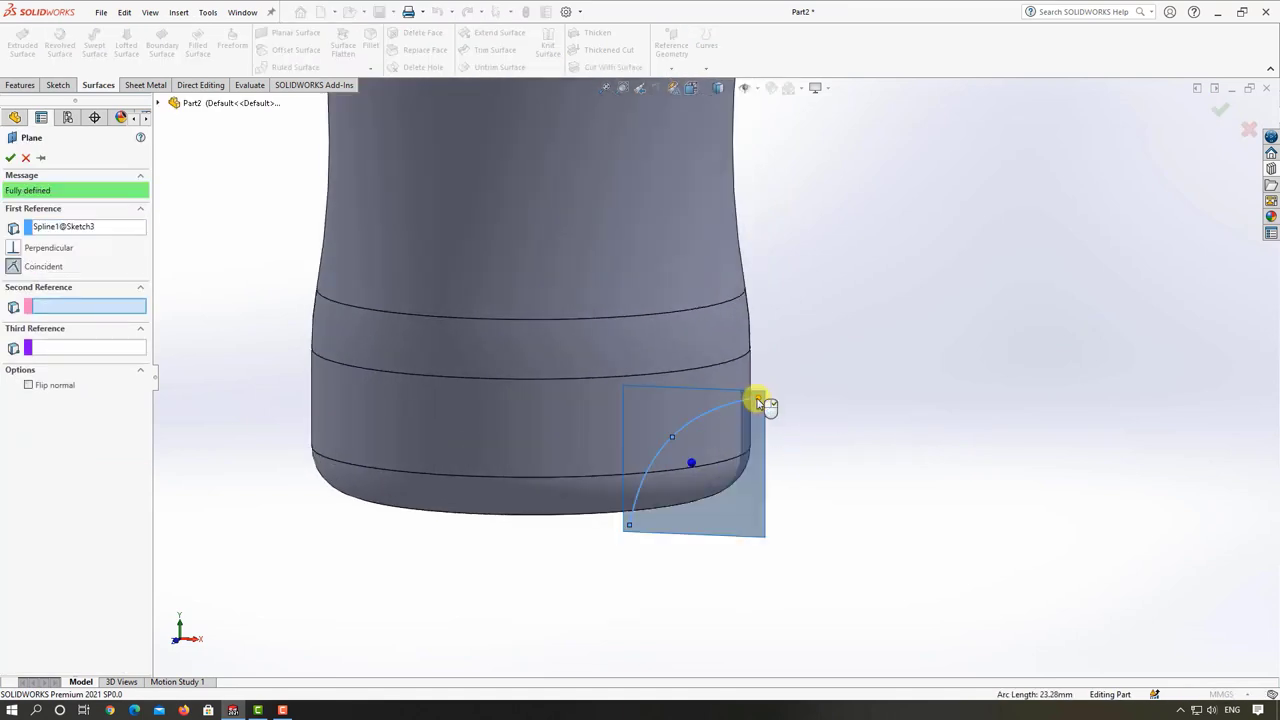
{"action": "left_click", "coordinate": [758, 401]}
{"action": "left_click", "coordinate": [10, 158]}
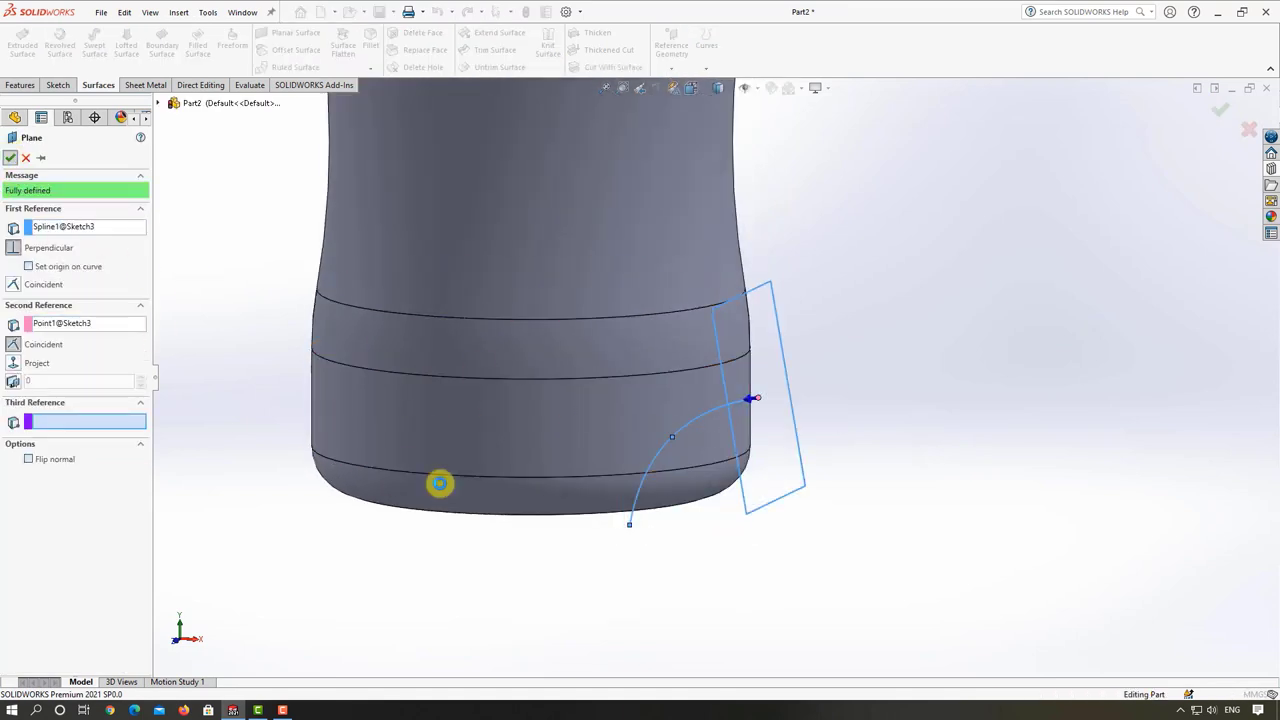
- Start a new sketch on Plane1
{"action": "left_click", "coordinate": [745, 510]}
{"action": "left_click", "coordinate": [829, 430]}
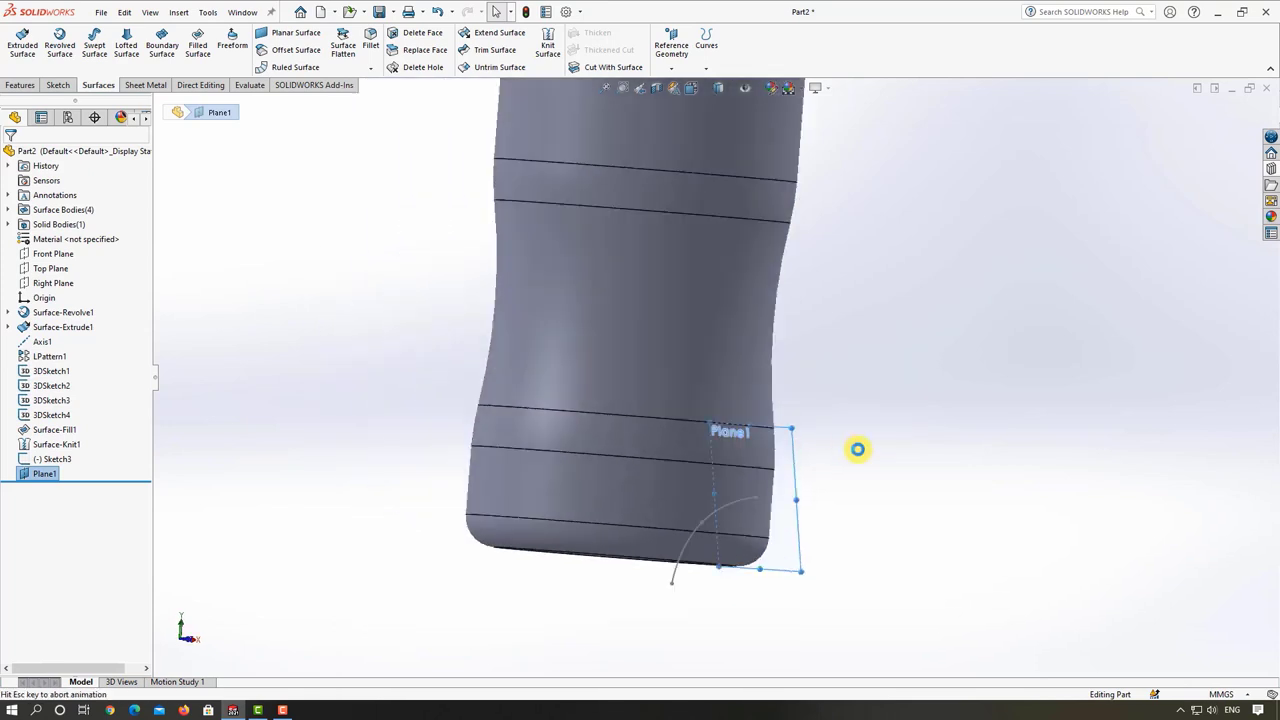
{"action": "scroll", "coordinate": [715, 600], "scroll_direction": "down", "scroll_amount": 3}
- Draw two lines from a shared apex to form a V below the bottle base
{"action": "scroll", "coordinate": [697, 445], "scroll_direction": "down", "scroll_amount": 2}
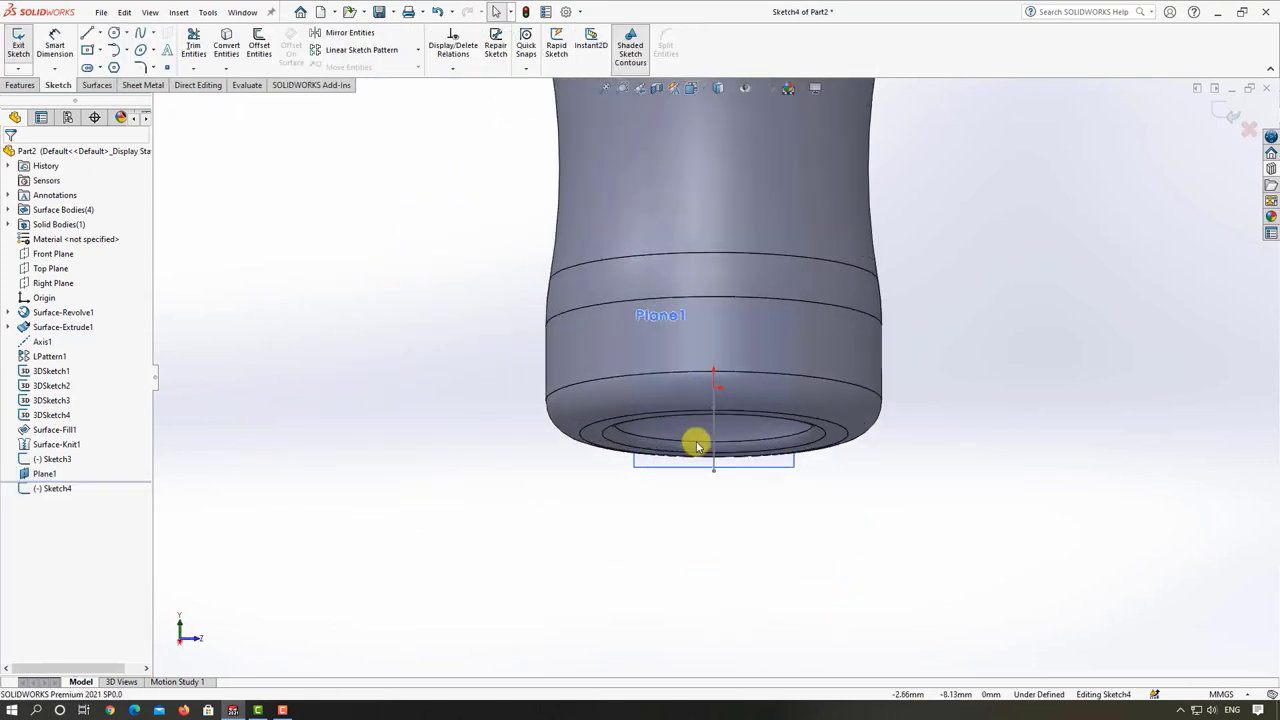
{"action": "left_click", "coordinate": [89, 35]}
{"action": "left_click", "coordinate": [720, 440]}
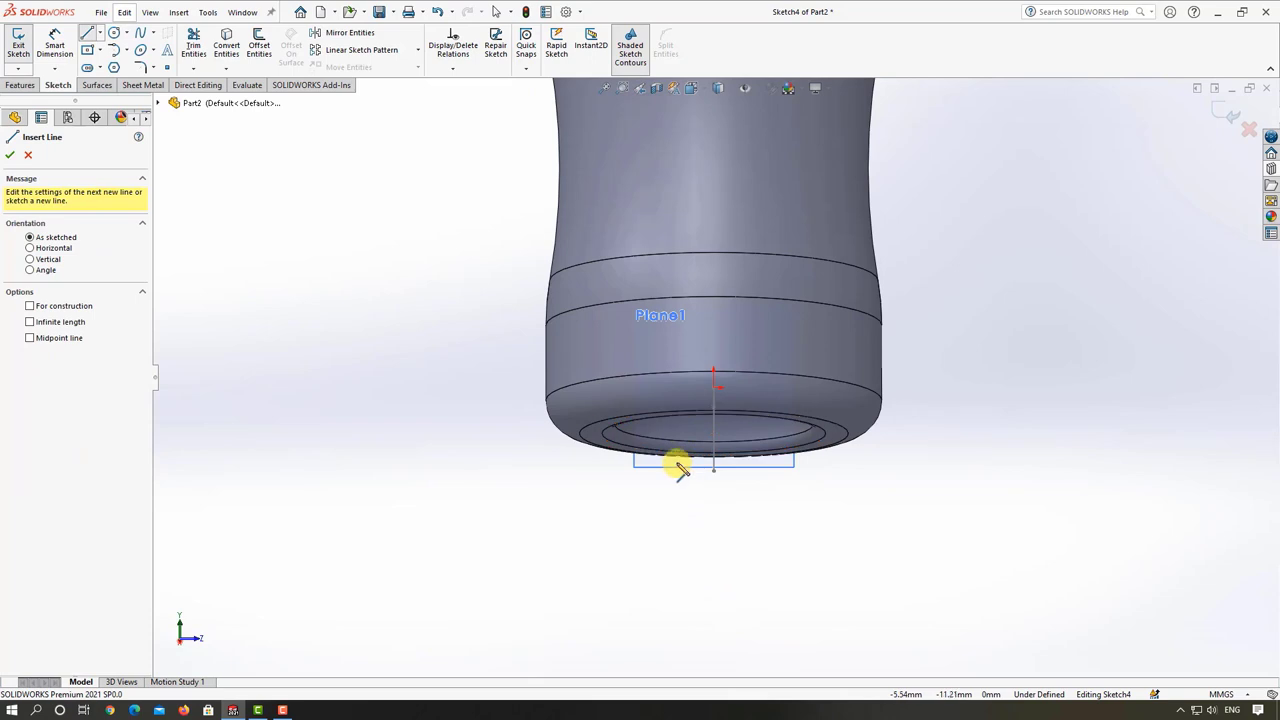
{"action": "left_click", "coordinate": [678, 466]}
{"action": "left_click", "coordinate": [643, 512]}
{"action": "key", "text": "Escape"}
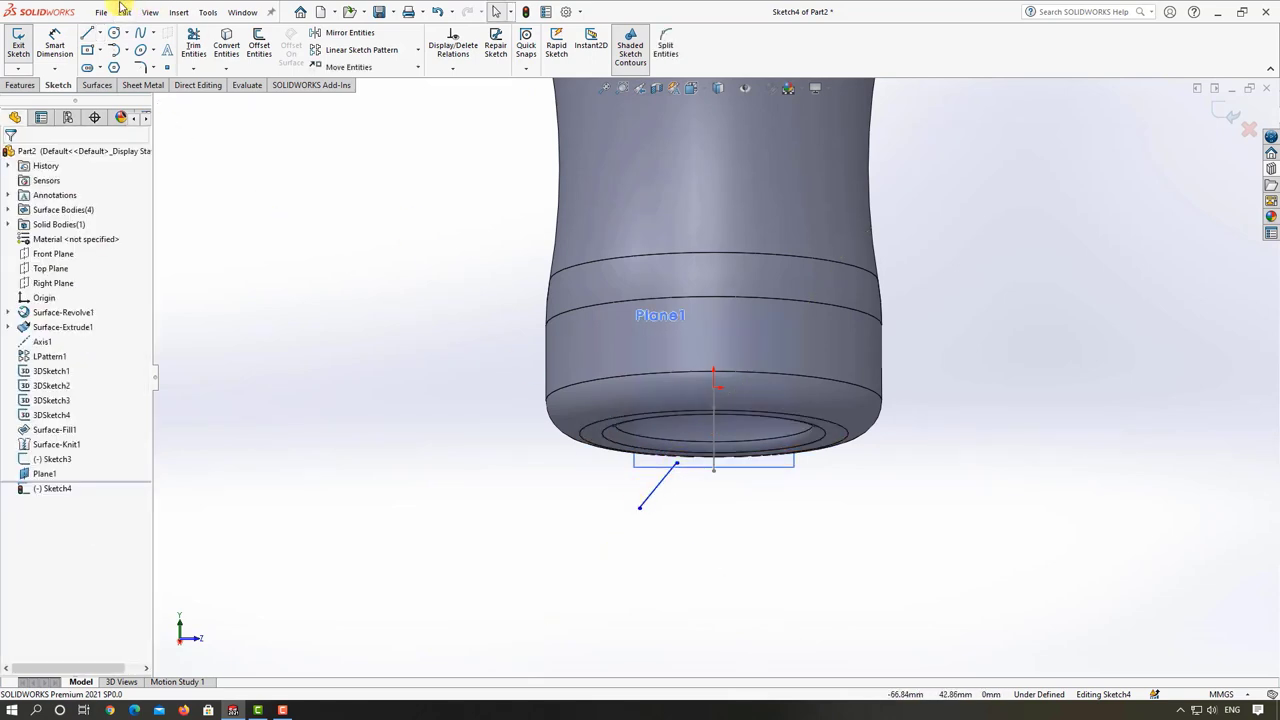
{"action": "left_click", "coordinate": [88, 34]}
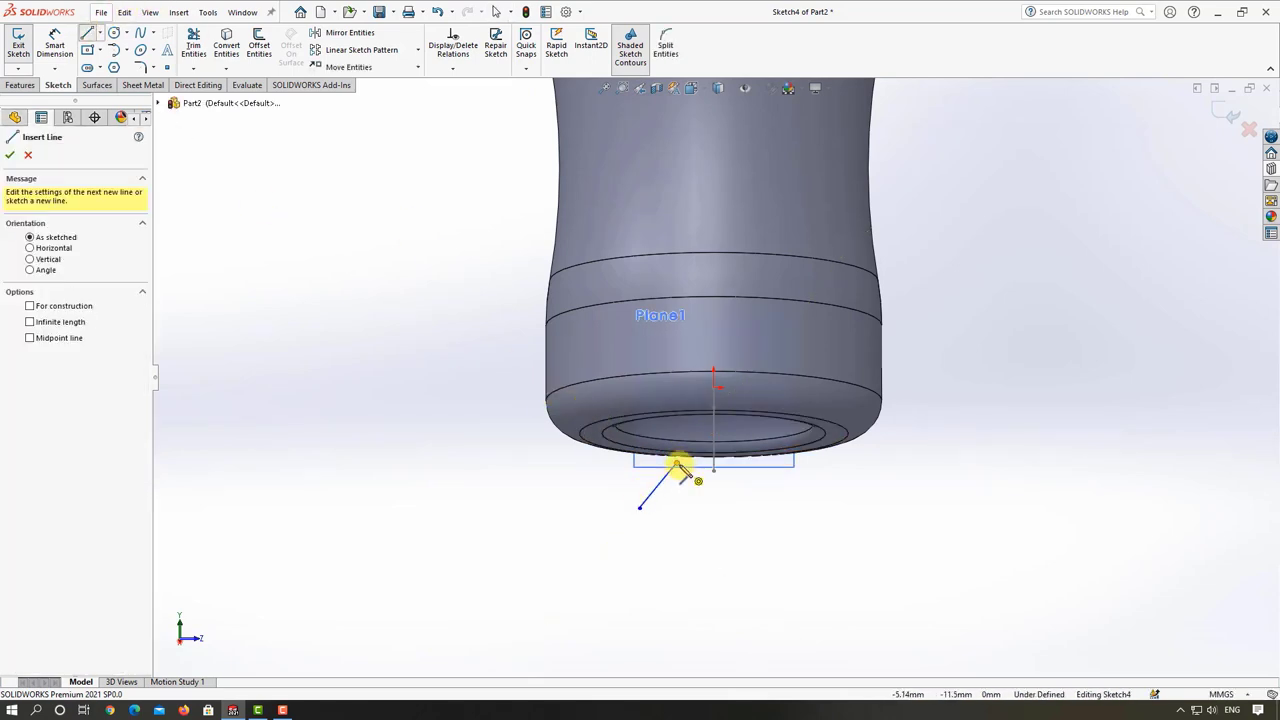
{"action": "left_click", "coordinate": [678, 466]}
{"action": "left_click", "coordinate": [714, 511]}
{"action": "key", "text": "Escape"}
- Add a Pierce relation between the V's apex and the Sketch3 curve
{"action": "mouse_move", "coordinate": [714, 514]}
{"action": "middle_mouse_down"}
{"action": "mouse_move", "coordinate": [742, 527]}
{"action": "mouse_move", "coordinate": [663, 457]}
{"action": "mouse_move", "coordinate": [814, 494]}
{"action": "mouse_move", "coordinate": [763, 506]}
{"action": "mouse_move", "coordinate": [728, 481]}
{"action": "mouse_move", "coordinate": [731, 508]}
{"action": "middle_mouse_up"}
{"action": "scroll", "coordinate": [523, 410], "scroll_direction": "down", "scroll_amount": 2}
{"action": "scroll", "coordinate": [527, 385], "scroll_direction": "down", "scroll_amount": 3}
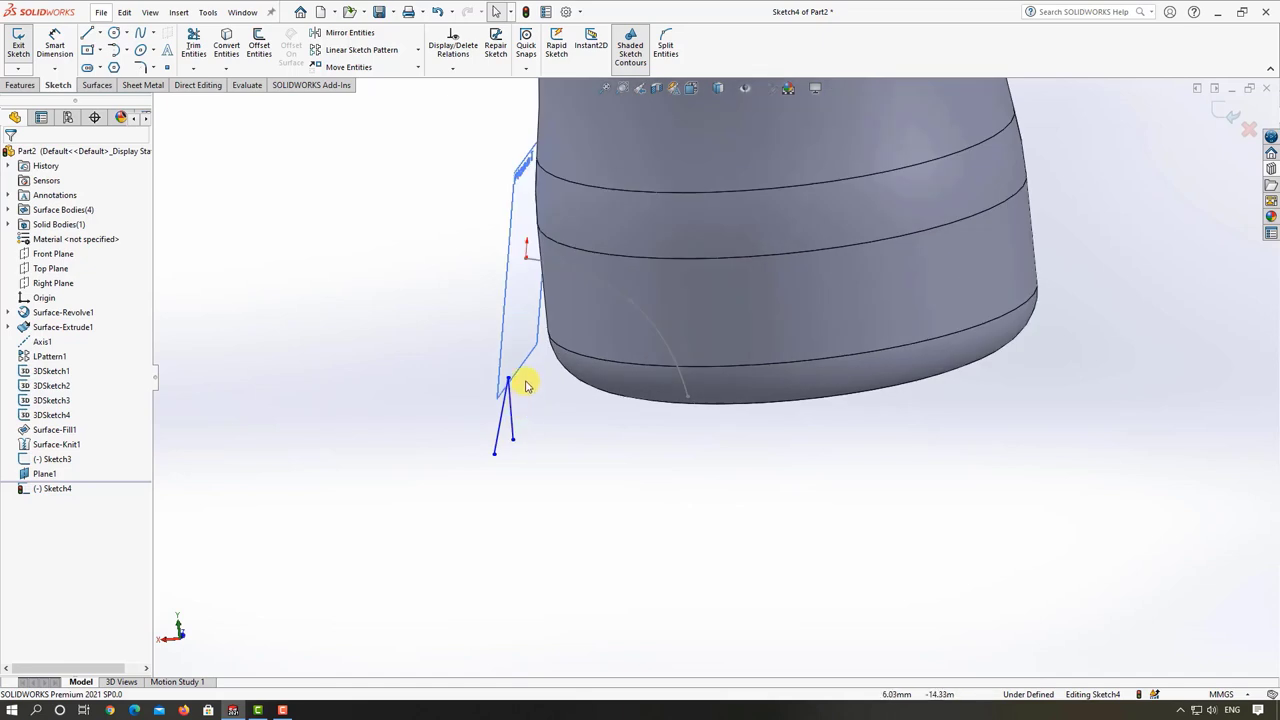
{"action": "left_click", "coordinate": [508, 380]}
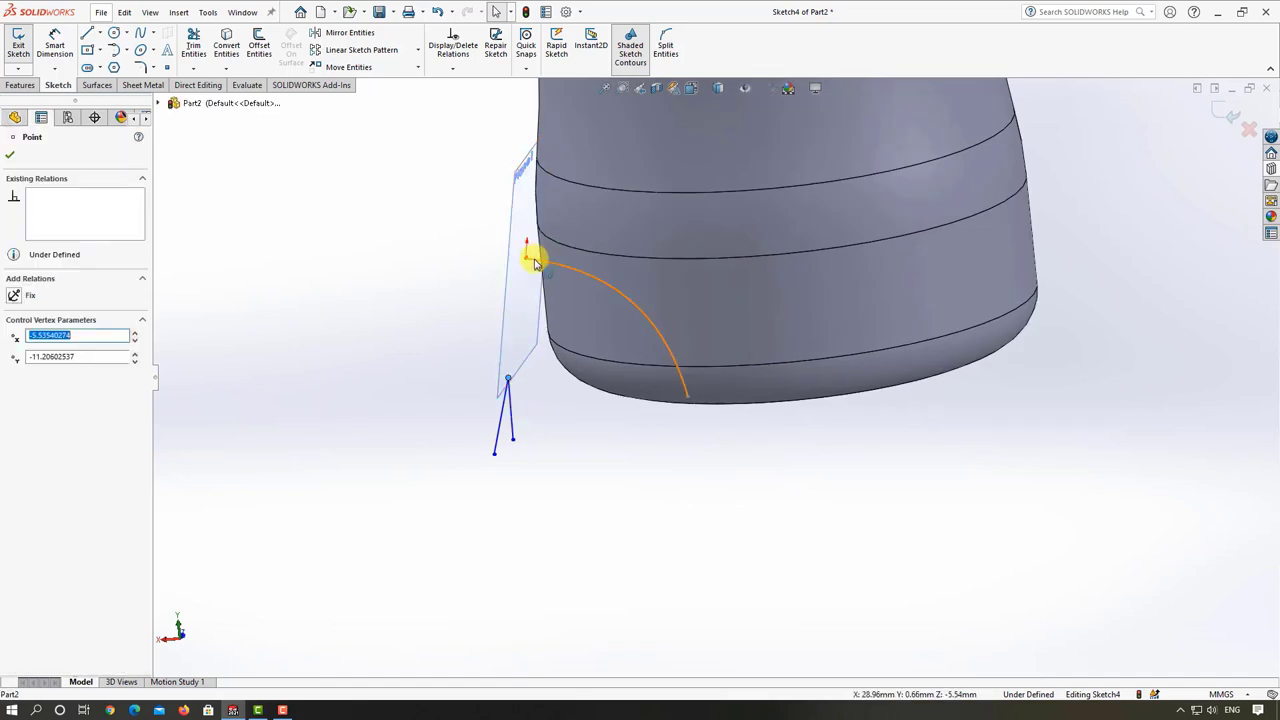
{"action": "left_click", "coordinate": [535, 262], "text": "ctrl"}
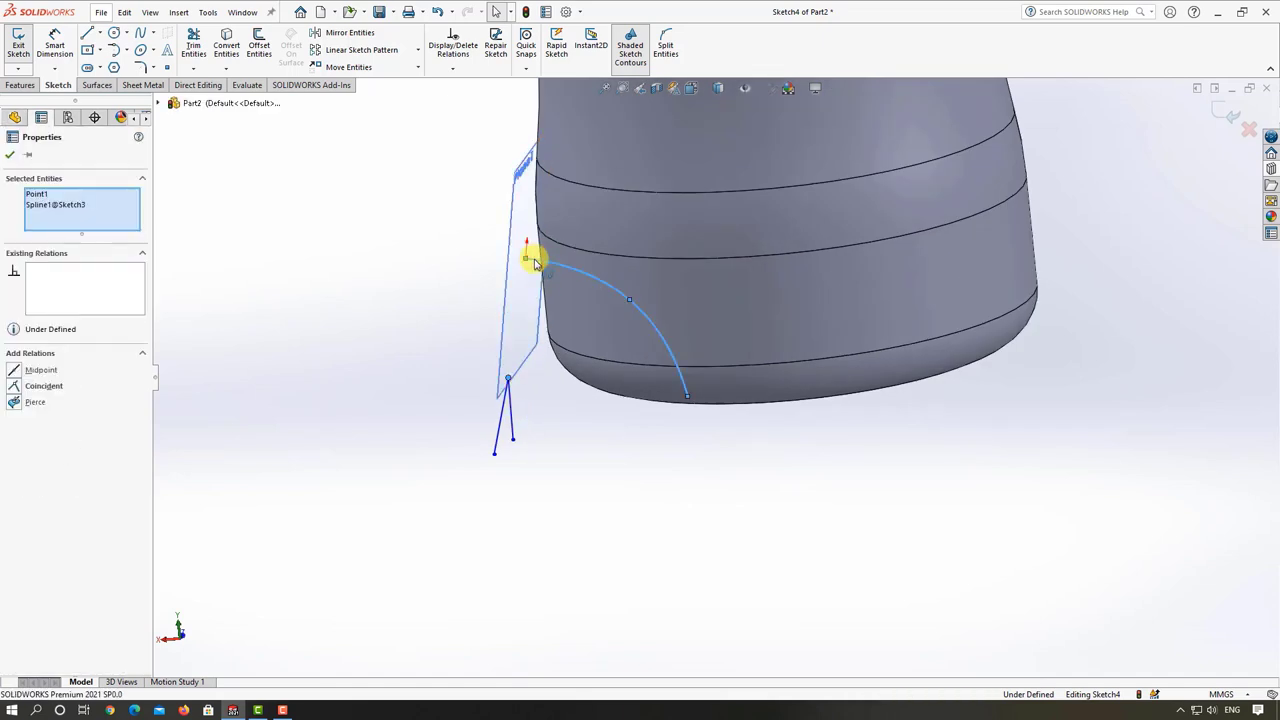
{"action": "left_click", "coordinate": [35, 403]}
{"action": "key", "text": "space"}
{"action": "key", "text": "f"}
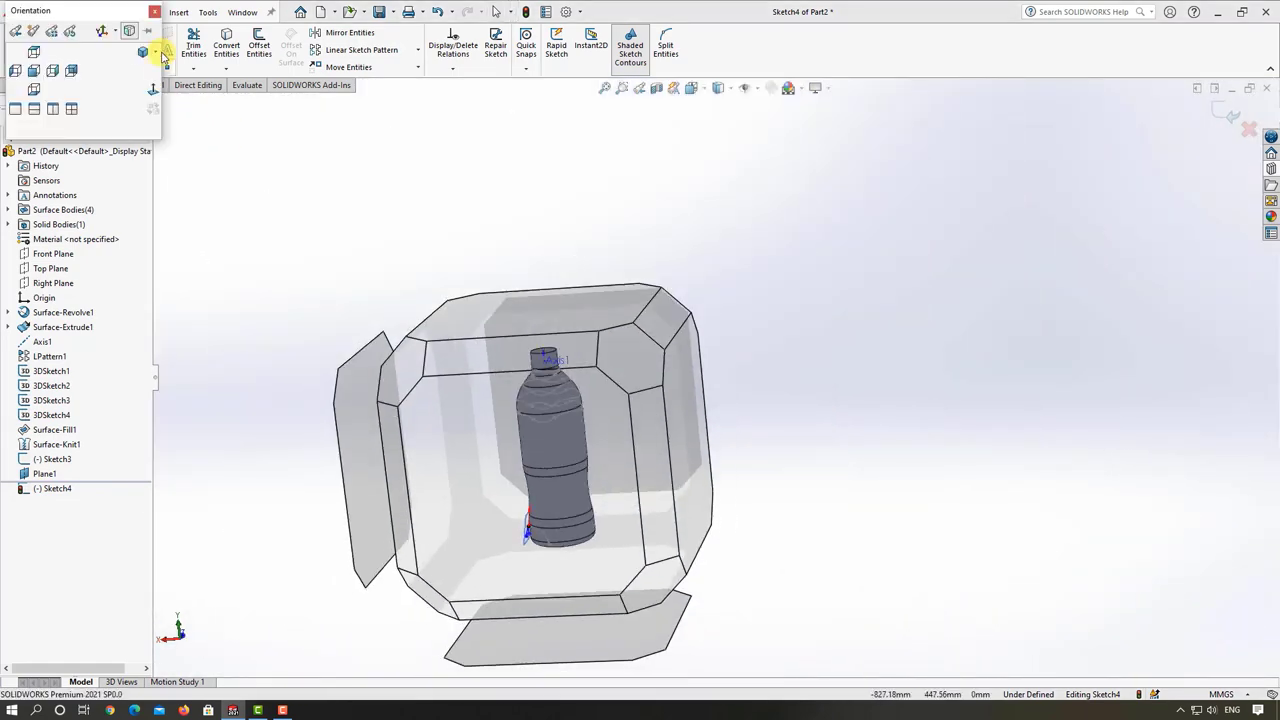
{"action": "scroll", "coordinate": [1054, 526], "scroll_direction": "down", "scroll_amount": 5}
{"action": "scroll", "coordinate": [808, 586], "scroll_direction": "up", "scroll_amount": 3}
{"action": "scroll", "coordinate": [686, 551], "scroll_direction": "down", "scroll_amount": 3}
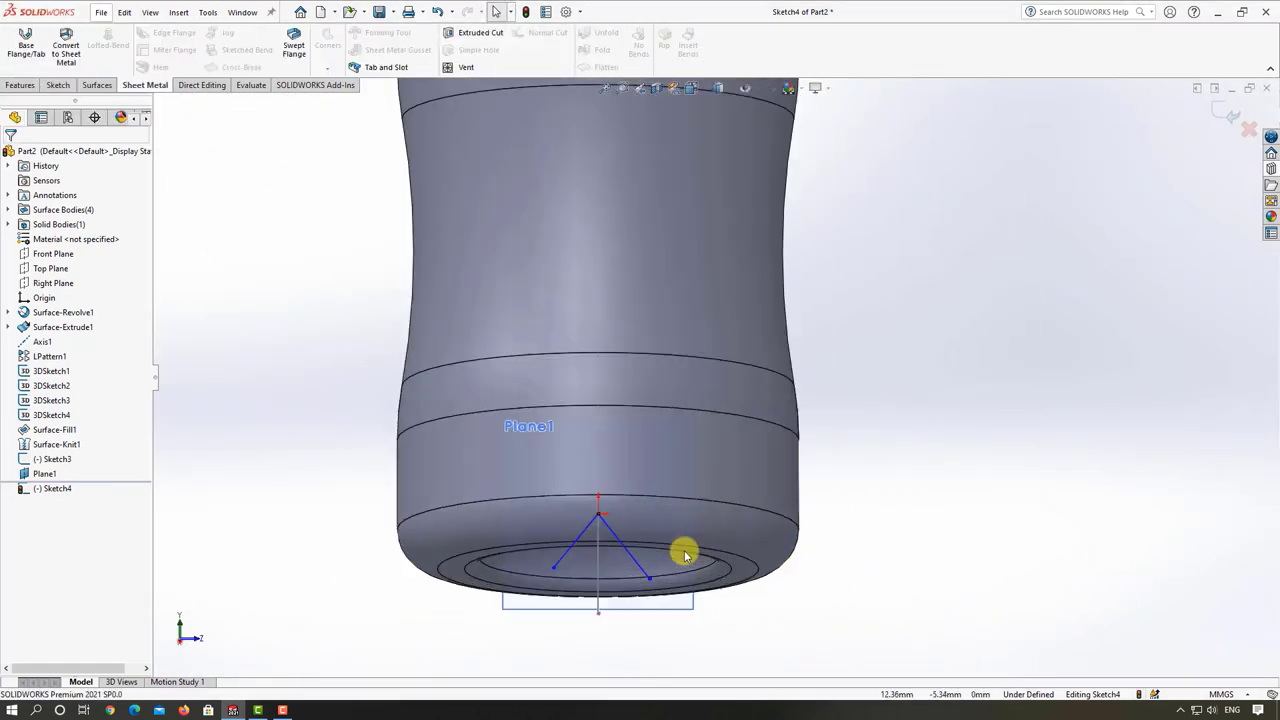
{"action": "scroll", "coordinate": [607, 523], "scroll_direction": "down", "scroll_amount": 2}
- Draw a vertical centerline upward from the V's apex
{"action": "left_click", "coordinate": [64, 88]}
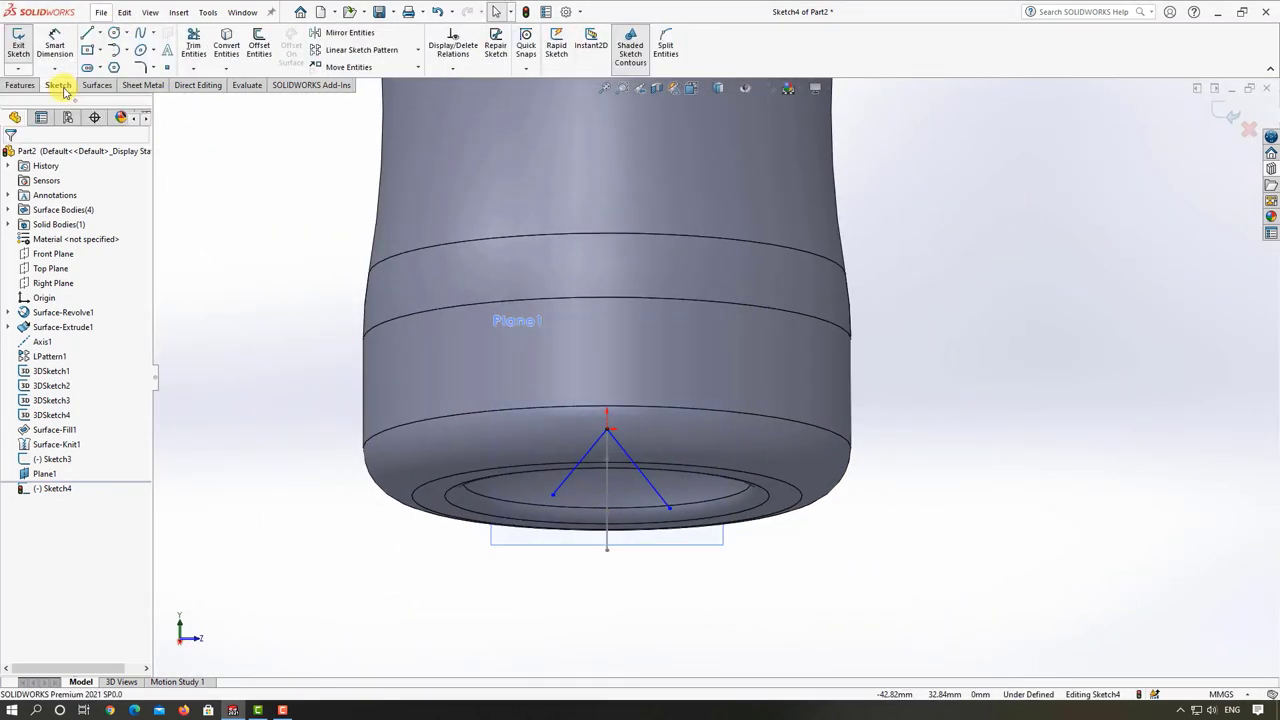
{"action": "left_click", "coordinate": [98, 33]}
{"action": "left_click", "coordinate": [115, 58]}
{"action": "scroll", "coordinate": [607, 443], "scroll_direction": "down", "scroll_amount": 1}
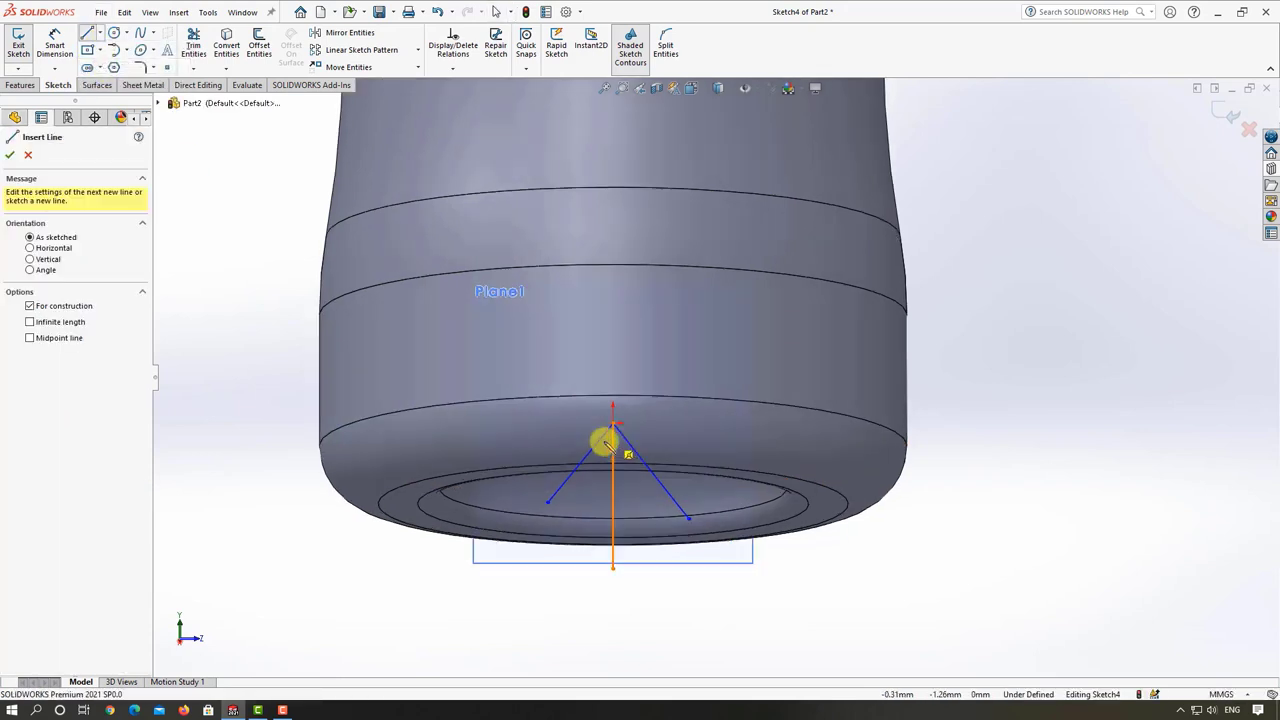
{"action": "scroll", "coordinate": [620, 428], "scroll_direction": "down", "scroll_amount": 1}
{"action": "left_click", "coordinate": [621, 417]}
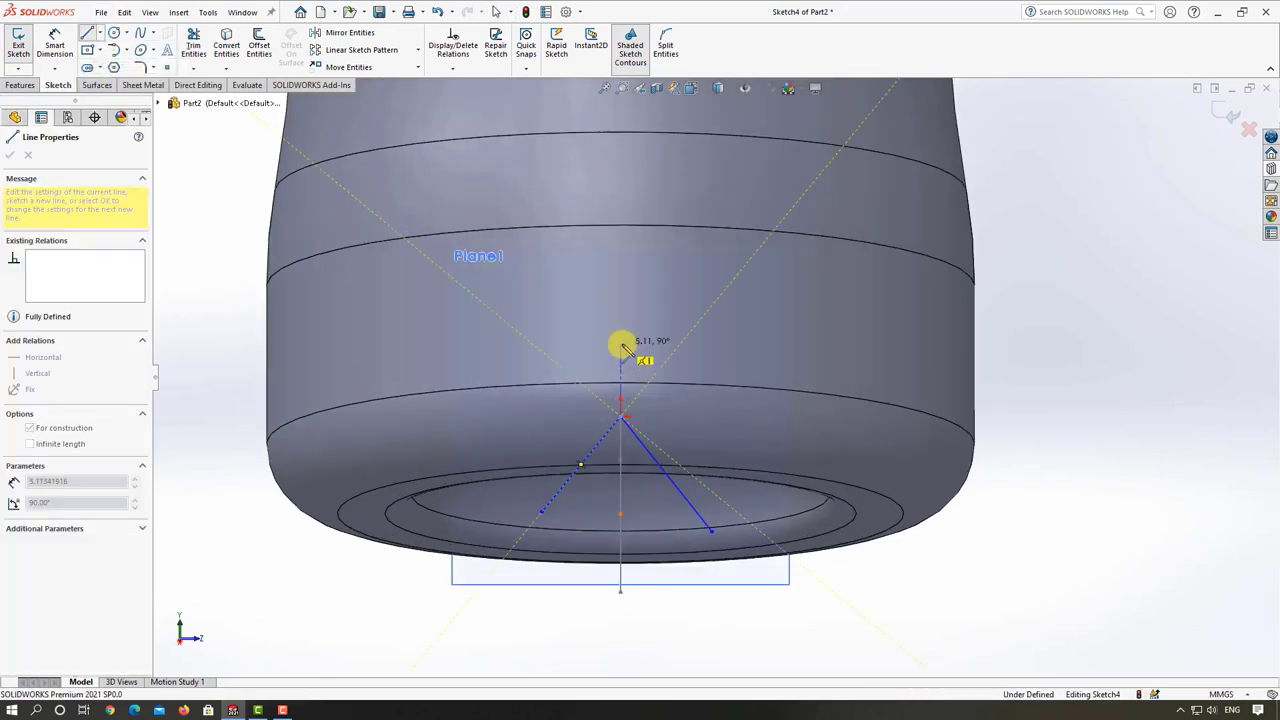
{"action": "left_click", "coordinate": [621, 346]}
{"action": "key", "text": "Escape"}
- Make the two V lines symmetric about the centerline
{"action": "left_click", "coordinate": [646, 450]}
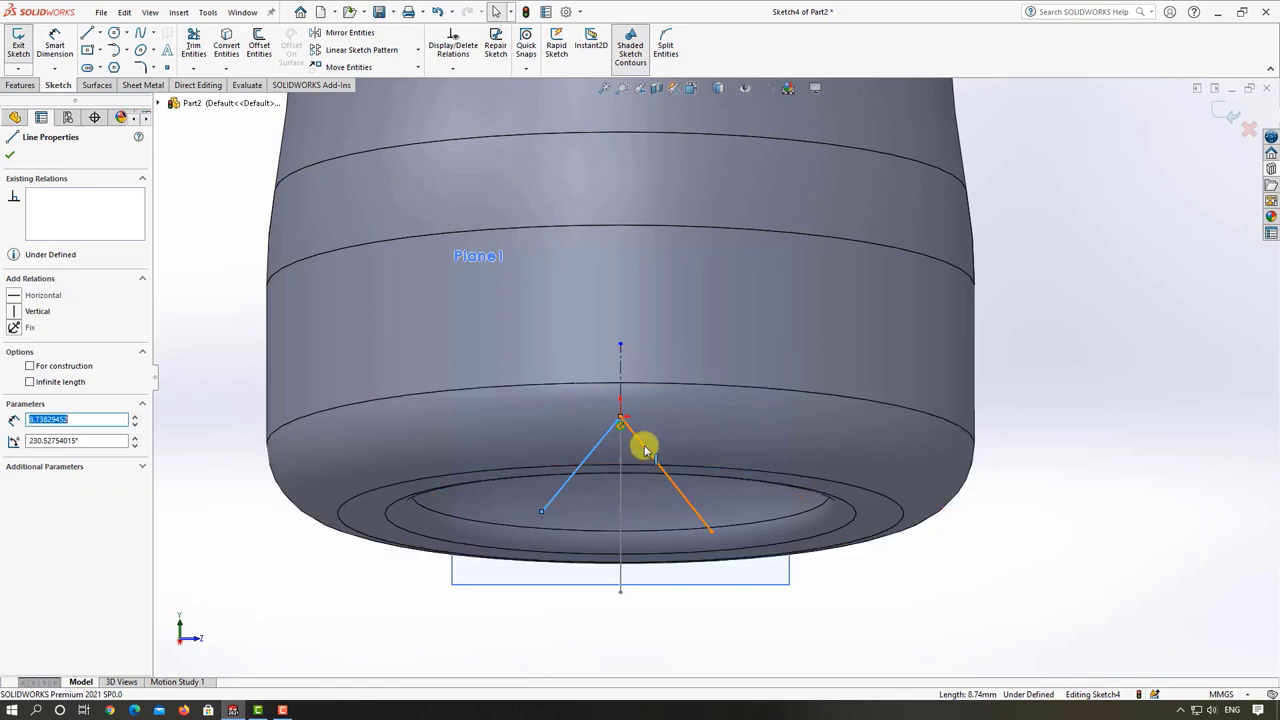
{"action": "left_click", "coordinate": [580, 468], "text": "ctrl"}
{"action": "left_click", "coordinate": [621, 371], "text": "ctrl"}
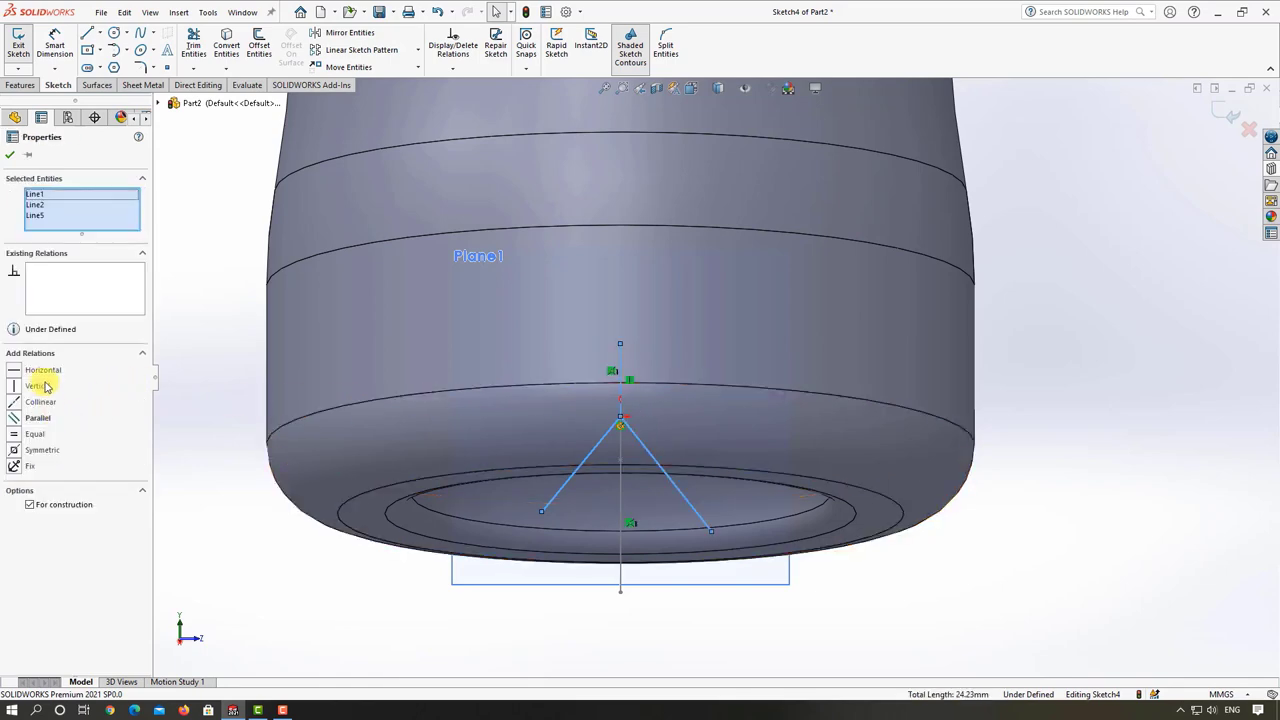
{"action": "left_click", "coordinate": [237, 480]}
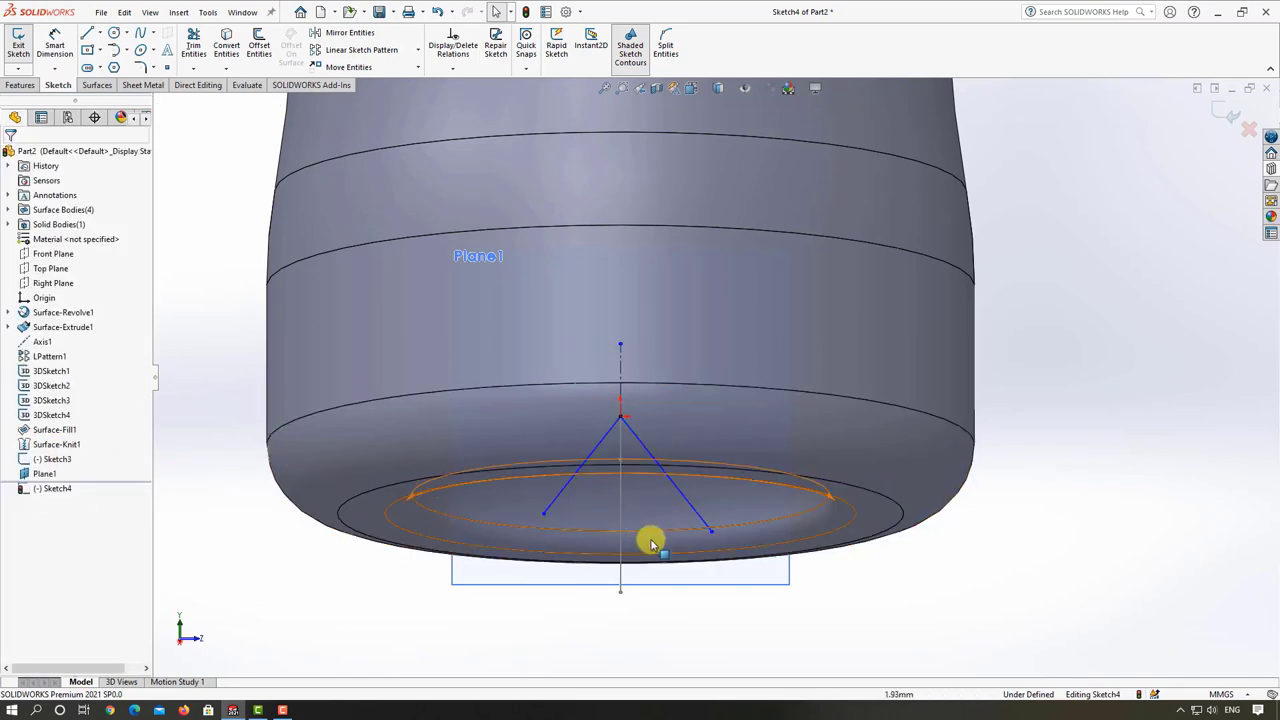
{"action": "middle_click_drag", "start_coordinate": [611, 653], "coordinate": [669, 503], "text": "ctrl"}
- Dimension the angle between the two V lines to 60°
{"action": "left_click", "coordinate": [68, 40]}
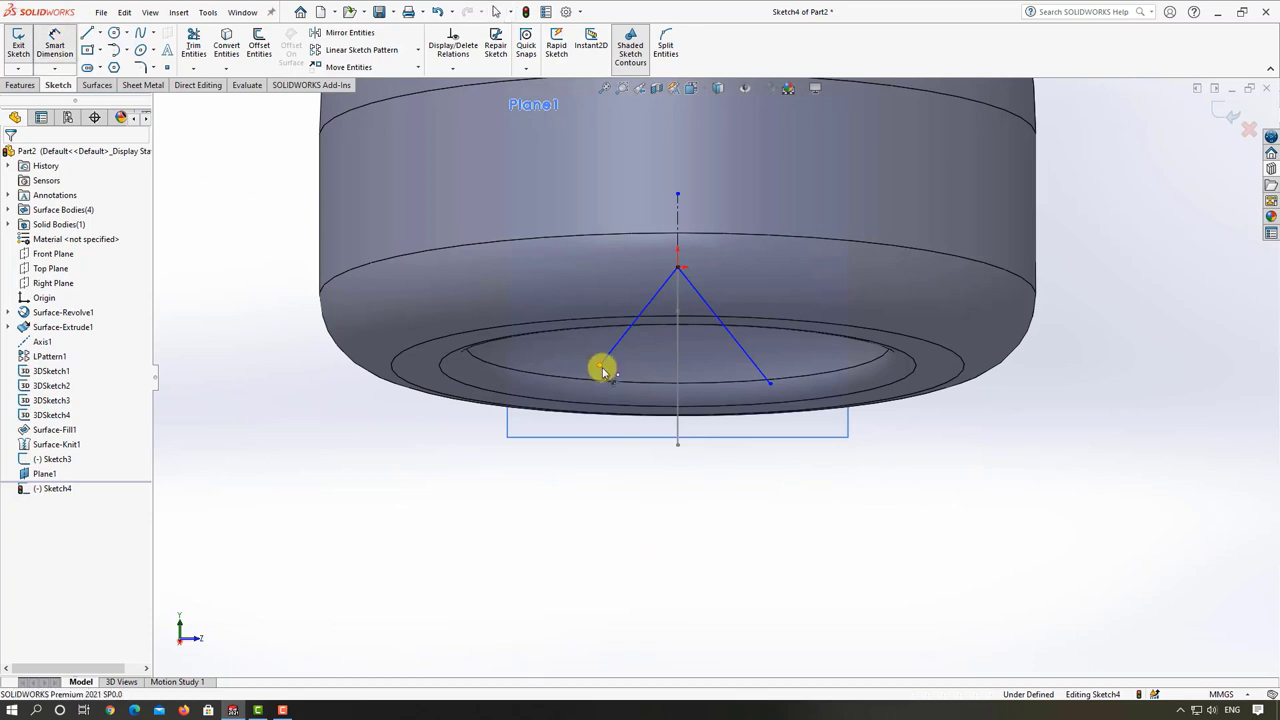
{"action": "left_click", "coordinate": [638, 316]}
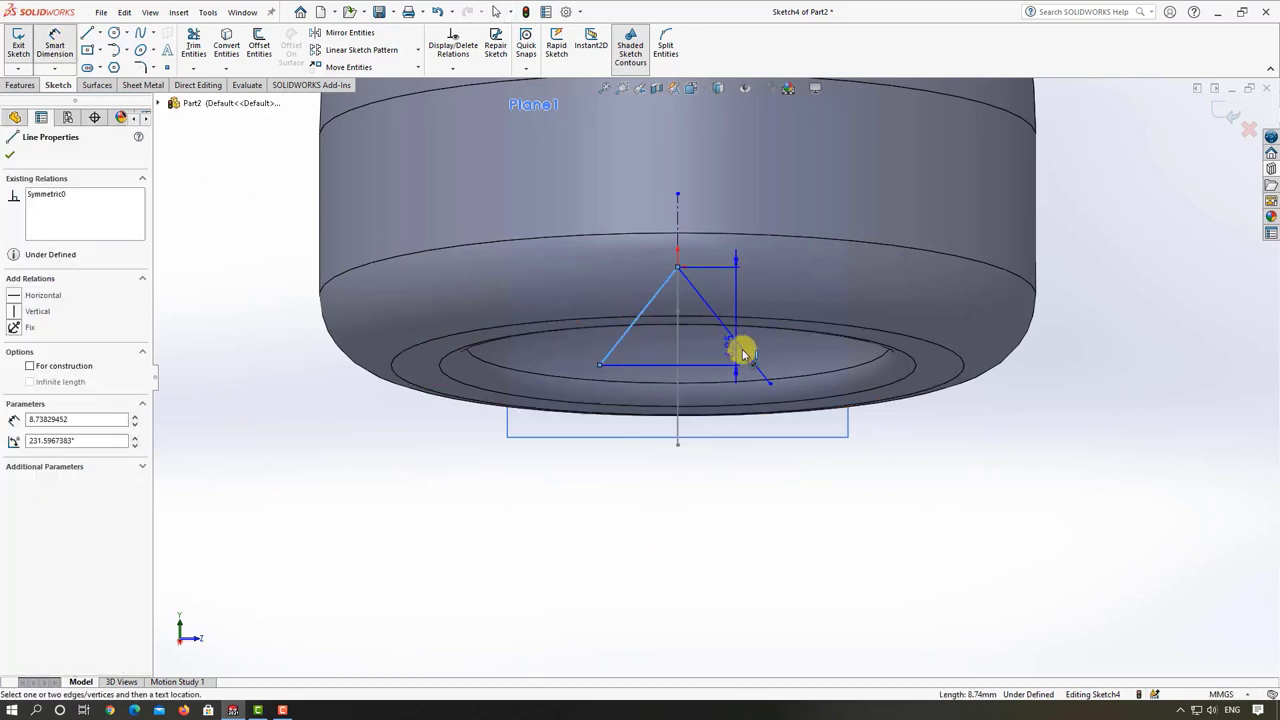
{"action": "left_click", "coordinate": [743, 353]}
{"action": "left_click", "coordinate": [697, 495]}
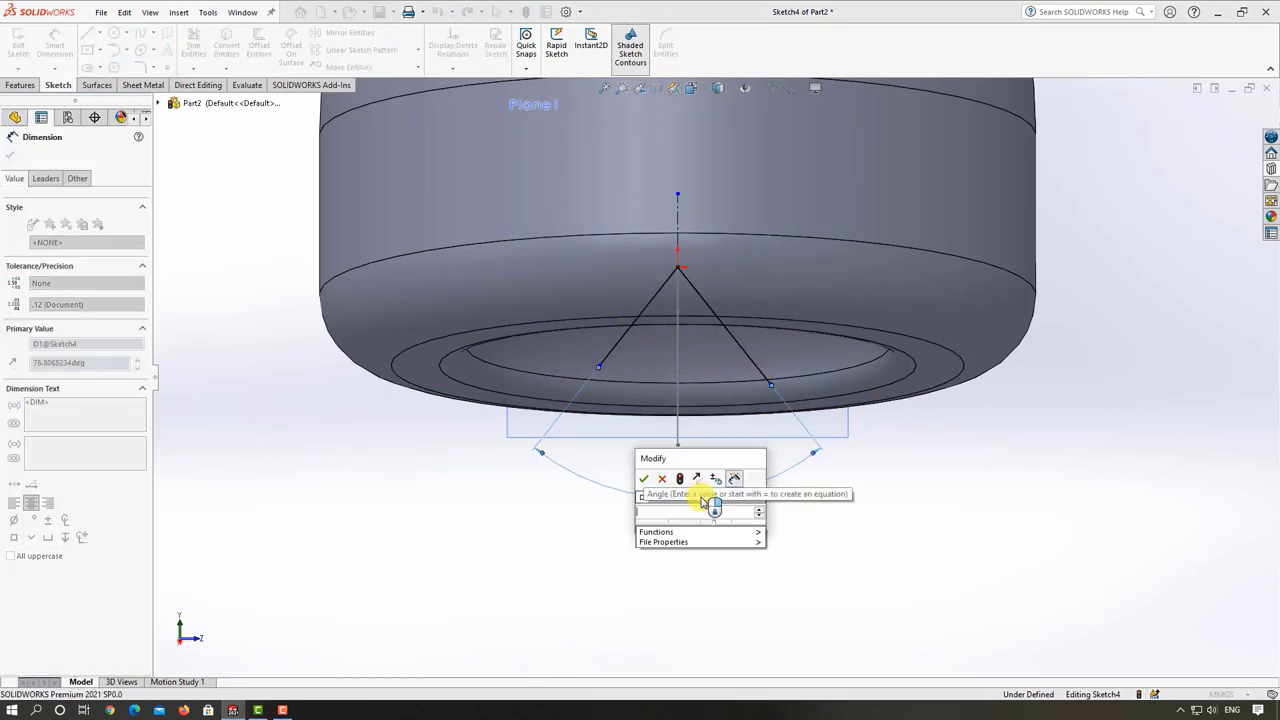
{"action": "type", "text": "60"}
{"action": "key", "text": "Return"}
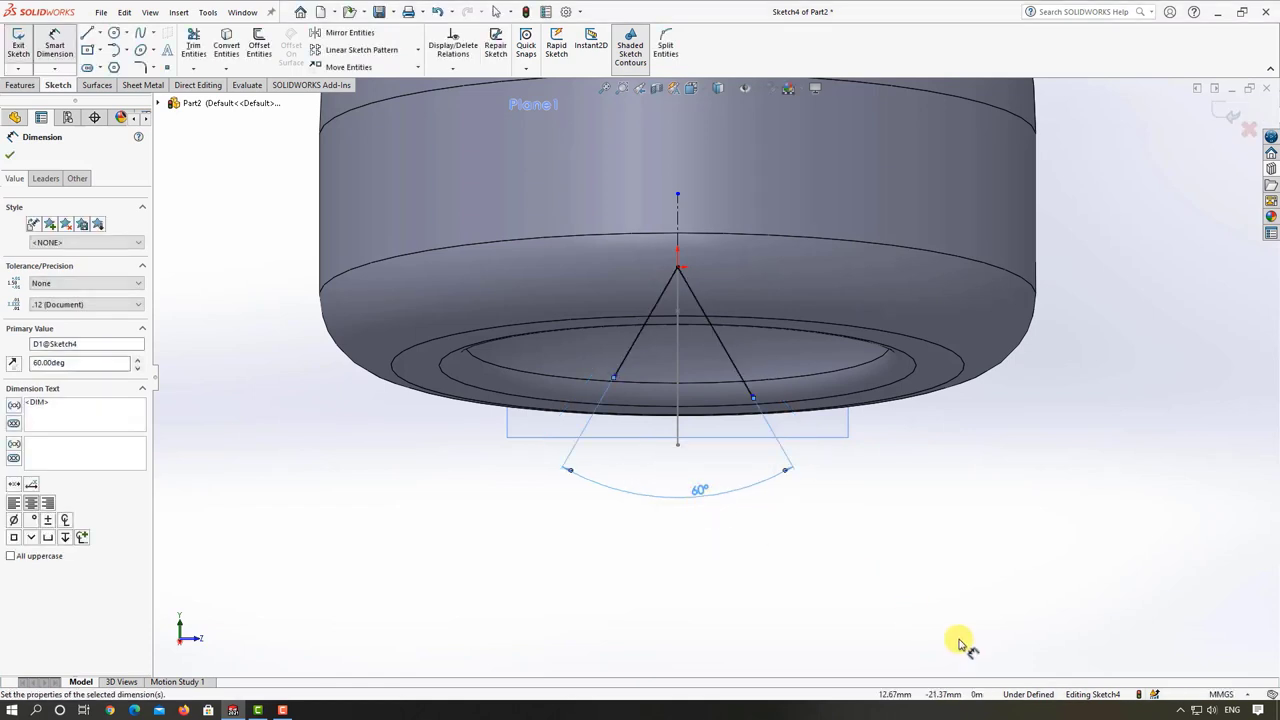
{"action": "key", "text": "Escape"}
- Close the V with a horizontal line across both legs to form a triangle
{"action": "left_click", "coordinate": [90, 33]}
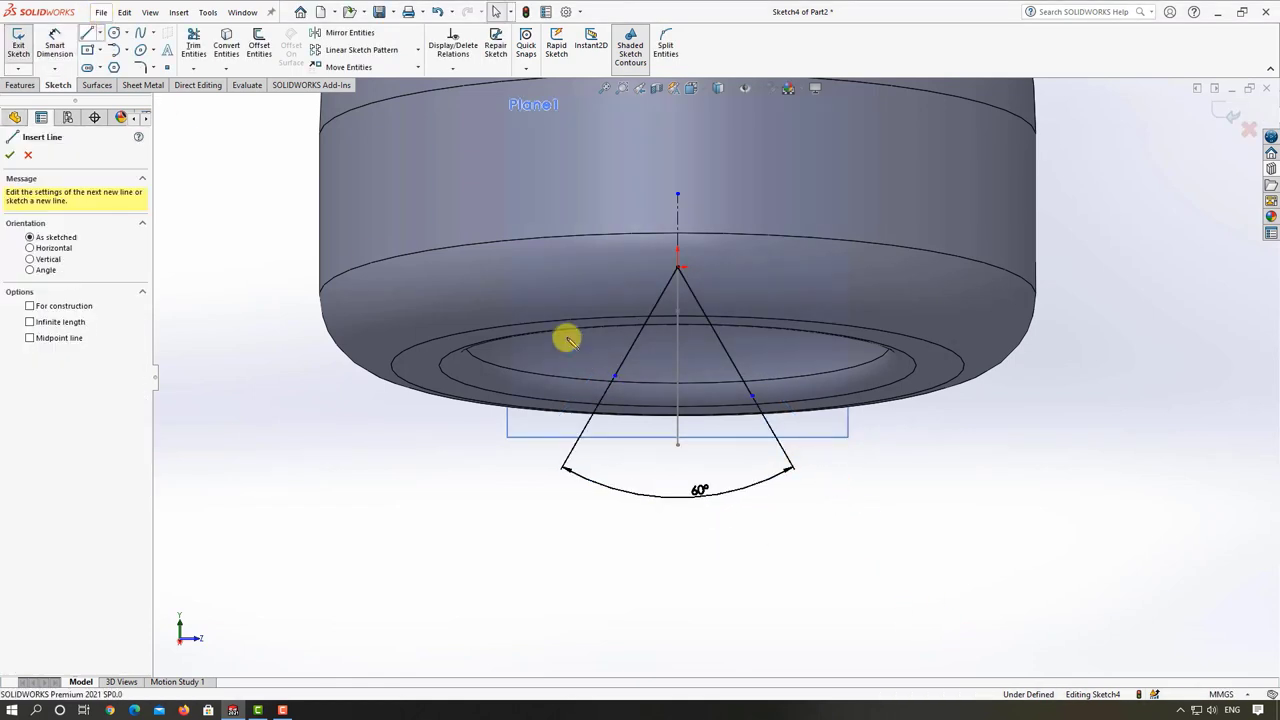
{"action": "left_click", "coordinate": [616, 379]}
{"action": "left_click", "coordinate": [753, 398]}
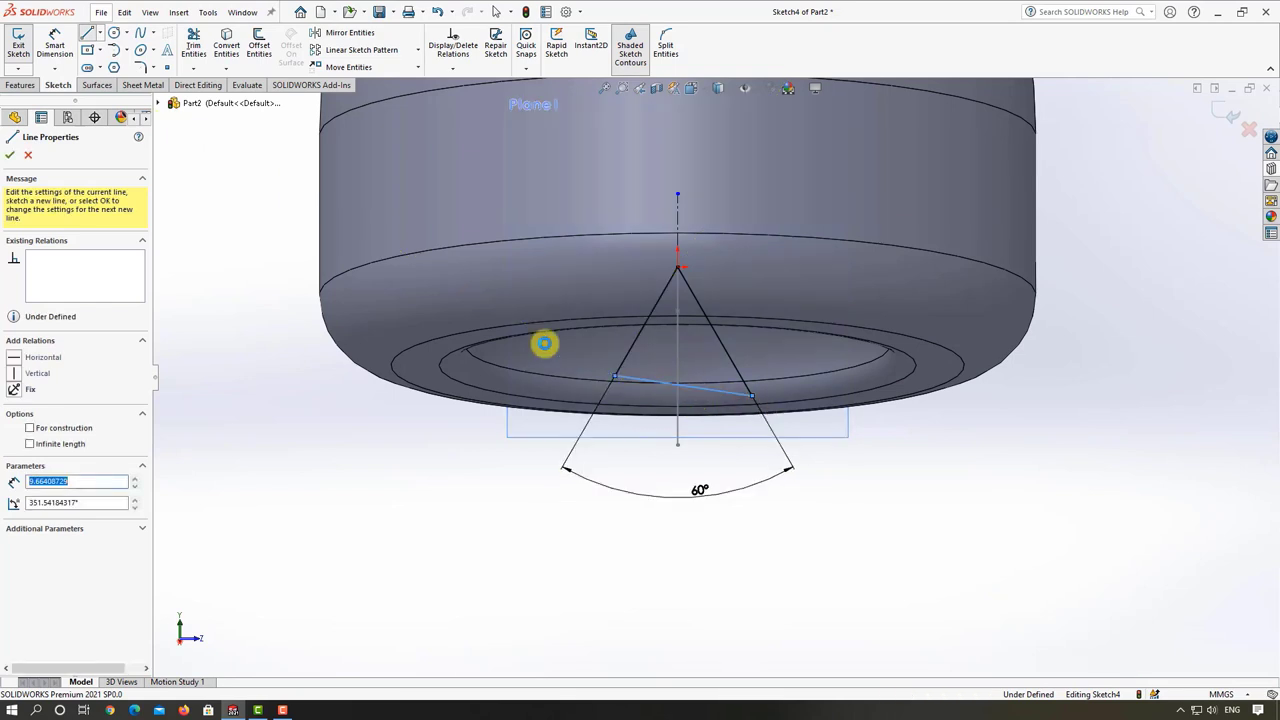
{"action": "key", "text": "Escape"}
{"action": "left_click", "coordinate": [55, 45]}
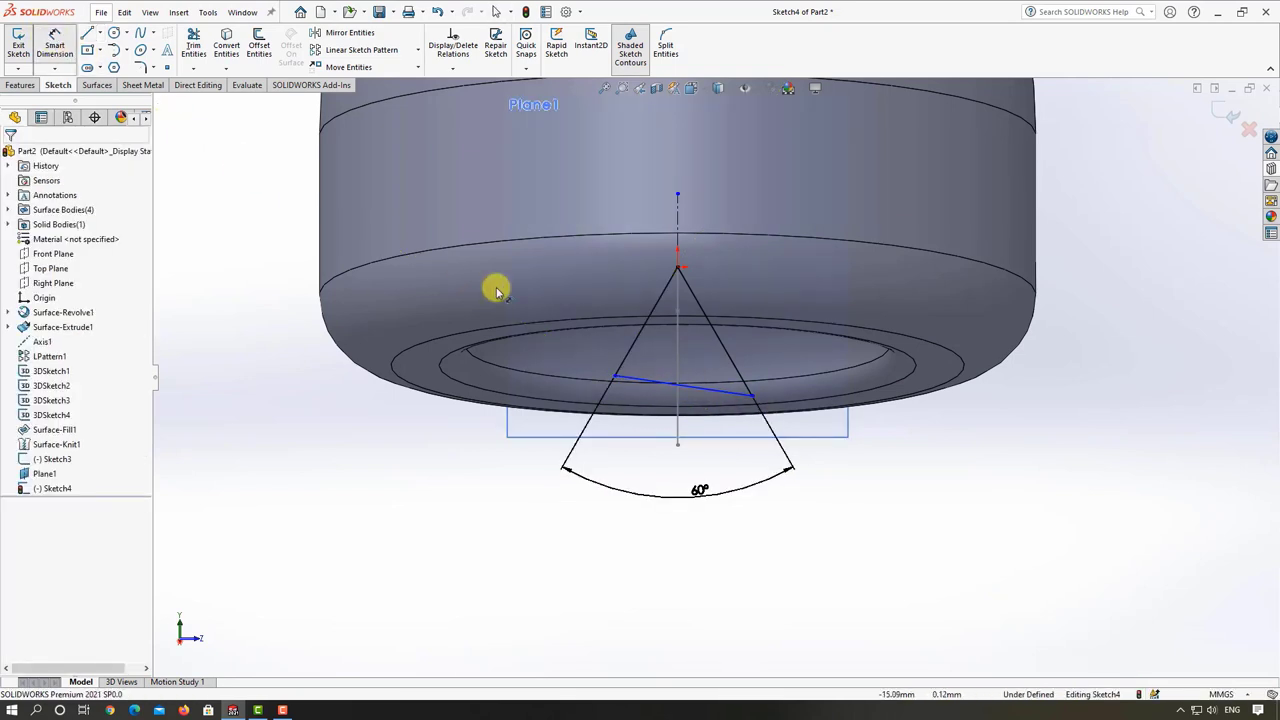
{"action": "key", "text": "Escape"}
{"action": "left_click", "coordinate": [700, 395]}
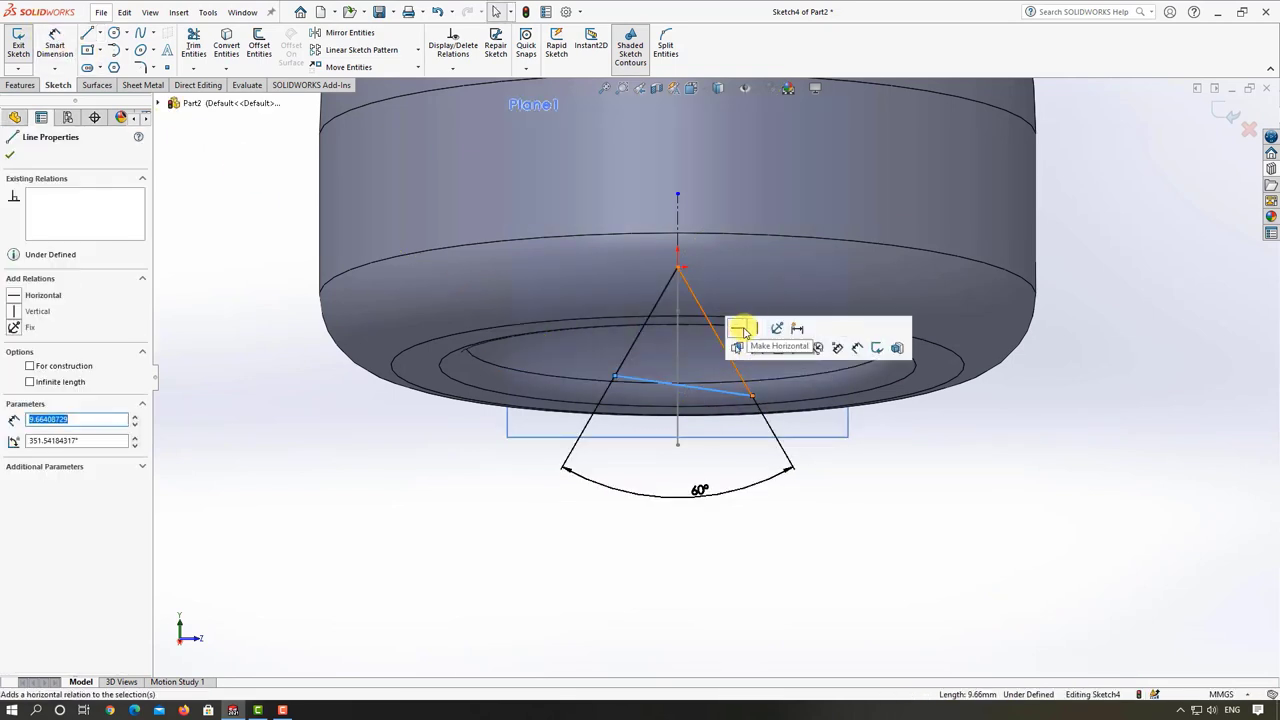
{"action": "left_click", "coordinate": [738, 330]}
{"action": "left_click", "coordinate": [943, 520]}
- Dimension the apex-to-base height of the triangle to 20 mm
{"action": "left_click", "coordinate": [55, 40]}
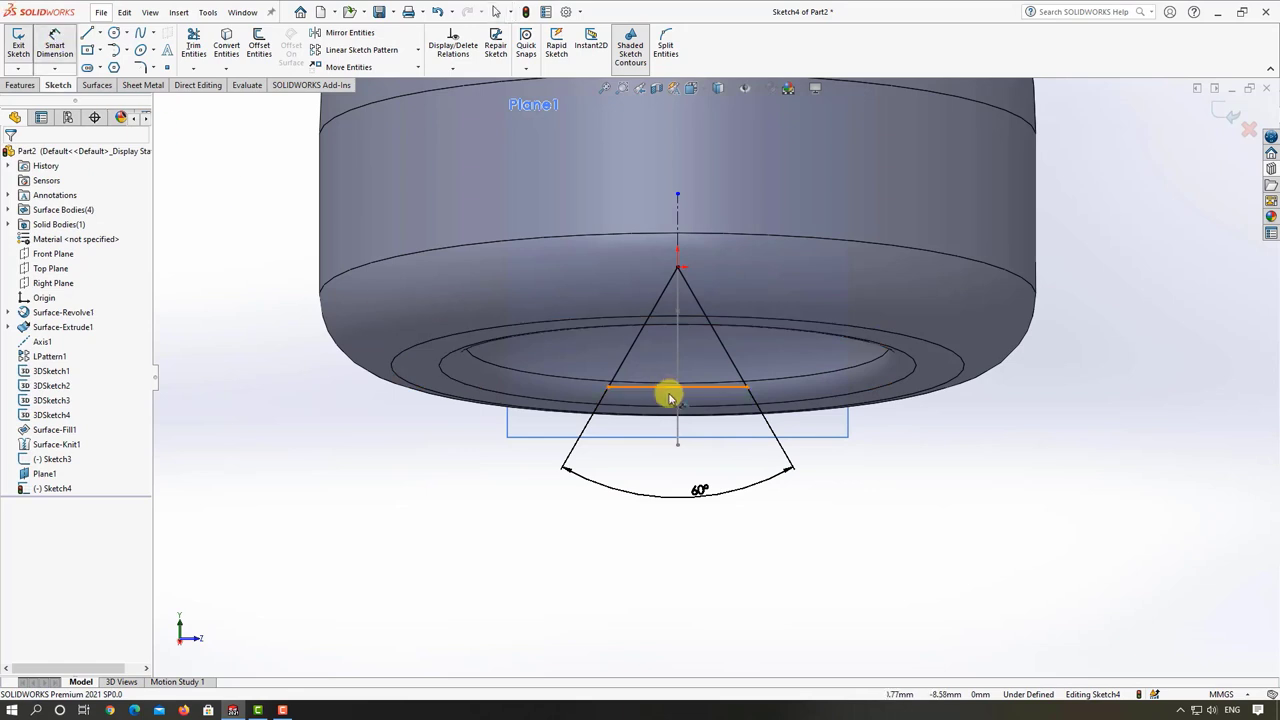
{"action": "left_click", "coordinate": [712, 395]}
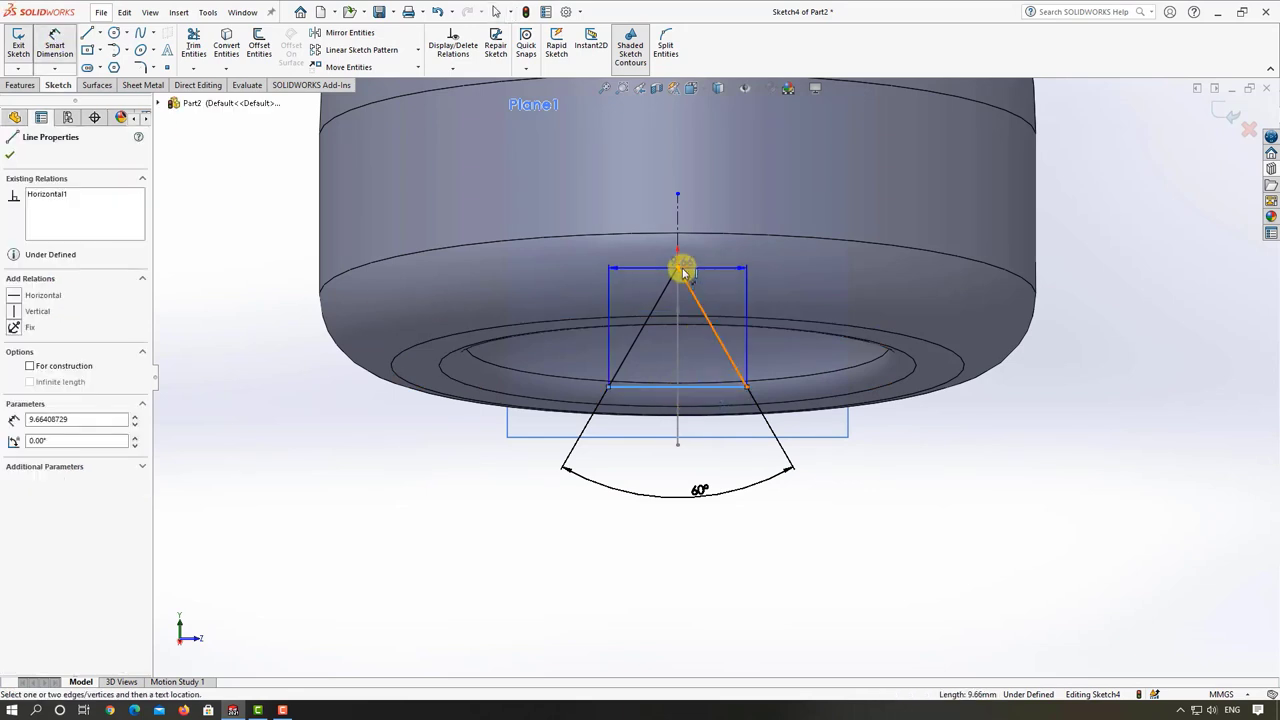
{"action": "left_click", "coordinate": [681, 270]}
{"action": "left_click", "coordinate": [337, 428]}
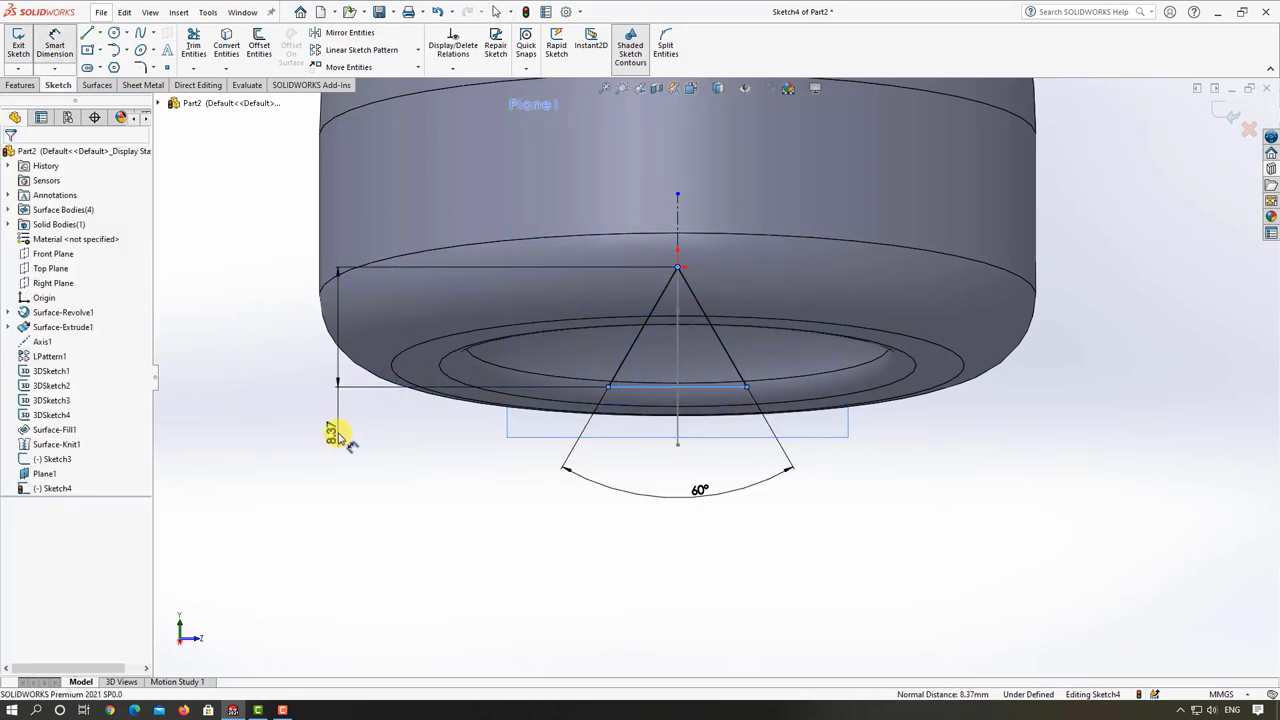
{"action": "type", "text": "10"}
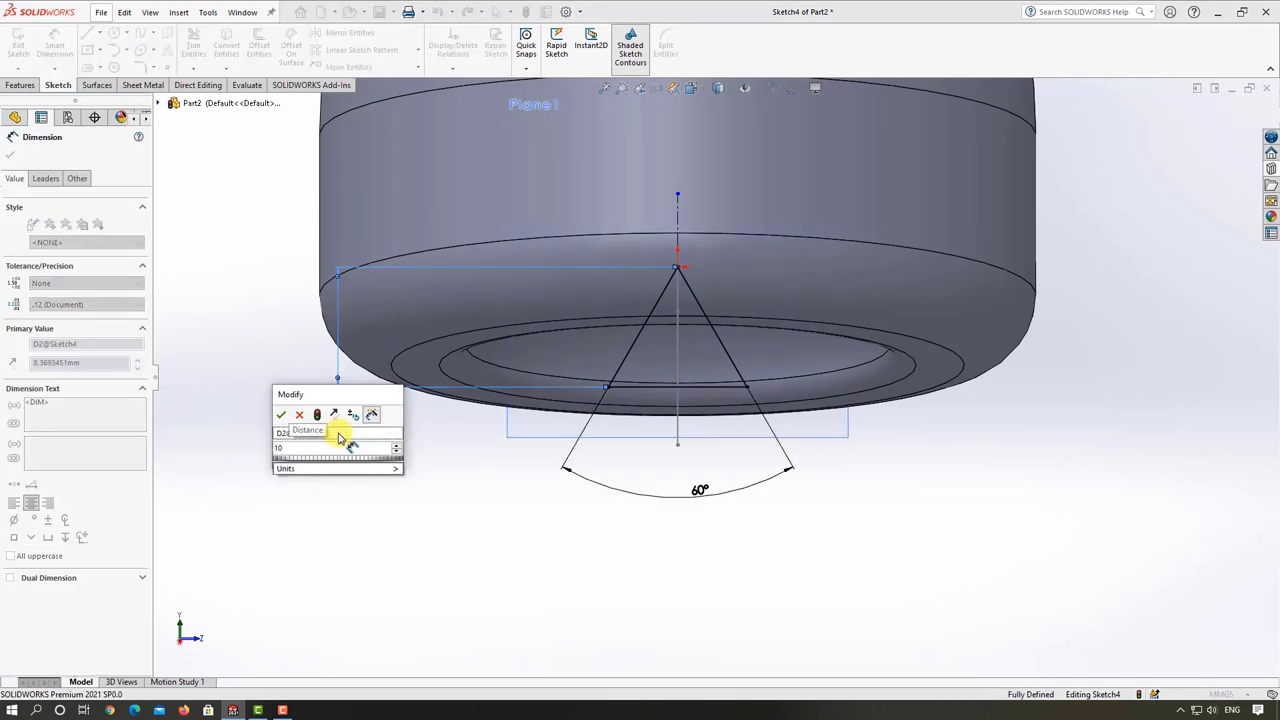
{"action": "key", "text": "BackSpace"}
{"action": "type", "text": "20"}
{"action": "key", "text": "Return"}
{"action": "left_click", "coordinate": [943, 500]}
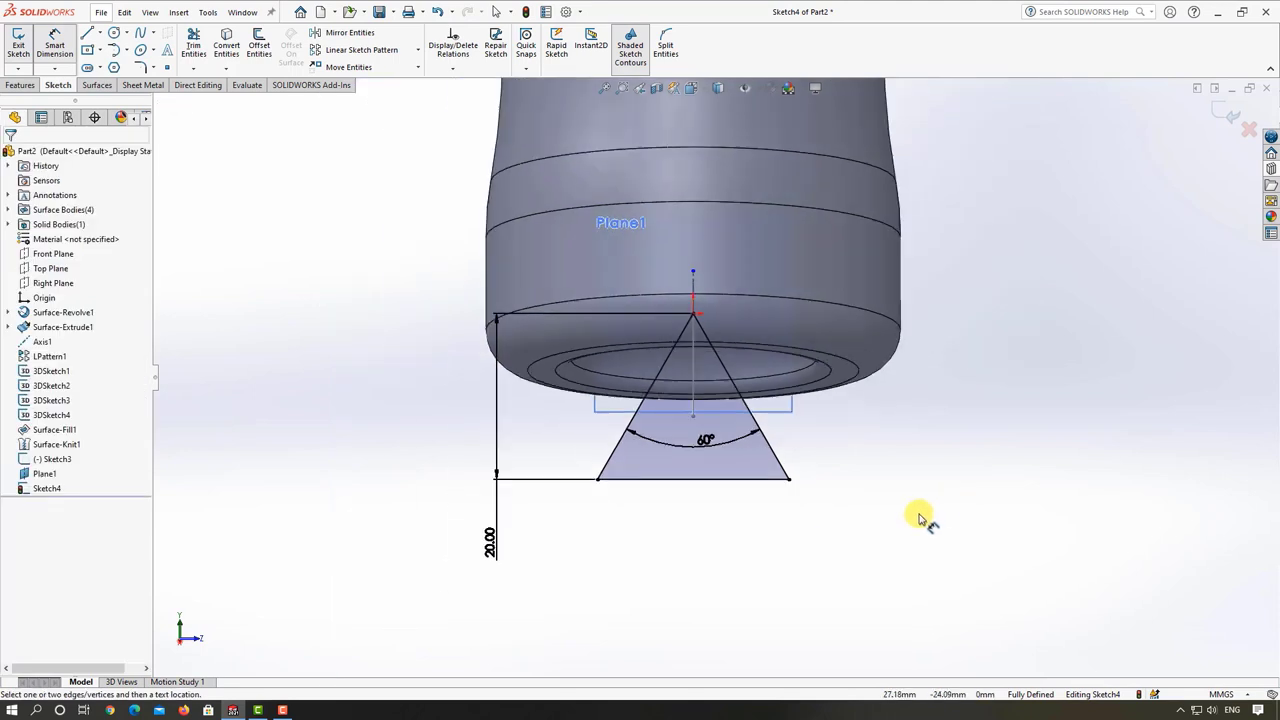
{"action": "key", "text": "Escape"}
- Round the triangle apex with a 1 mm sketch fillet and exit the sketch
{"action": "middle_click_drag", "start_coordinate": [920, 518], "coordinate": [900, 491]}
{"action": "scroll", "coordinate": [609, 296], "scroll_direction": "down", "scroll_amount": 2}
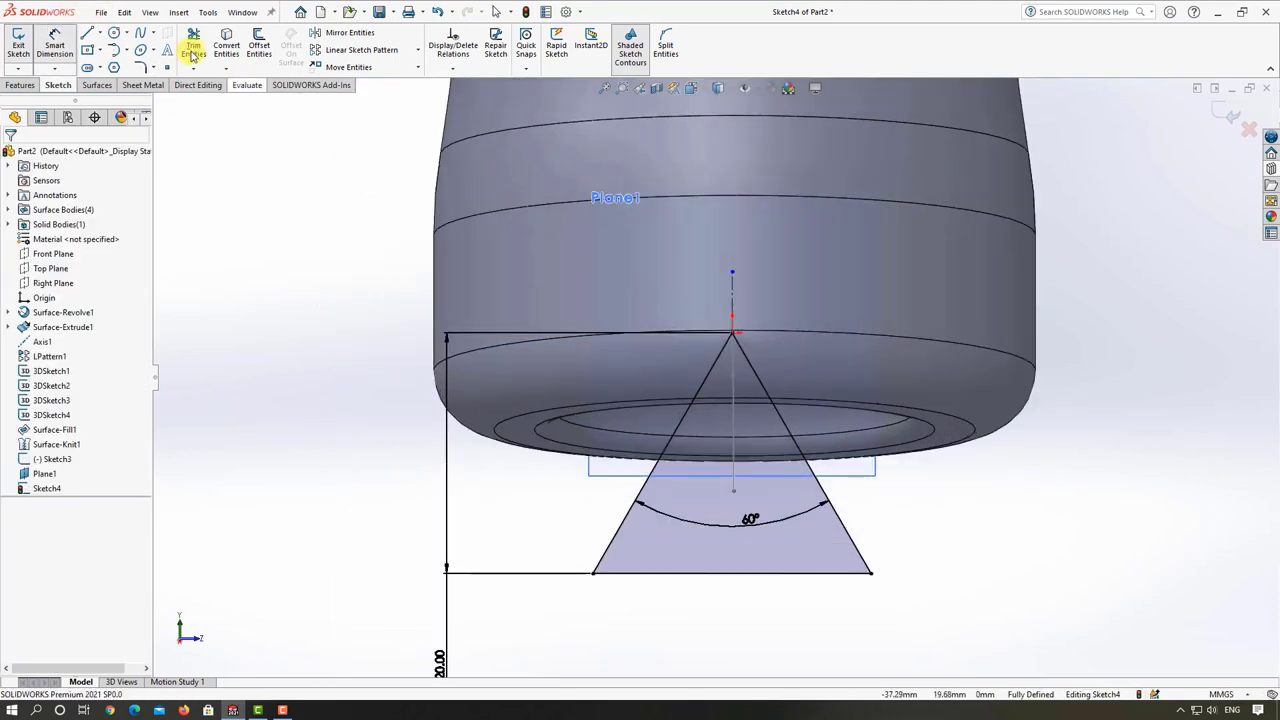
{"action": "left_click", "coordinate": [146, 67]}
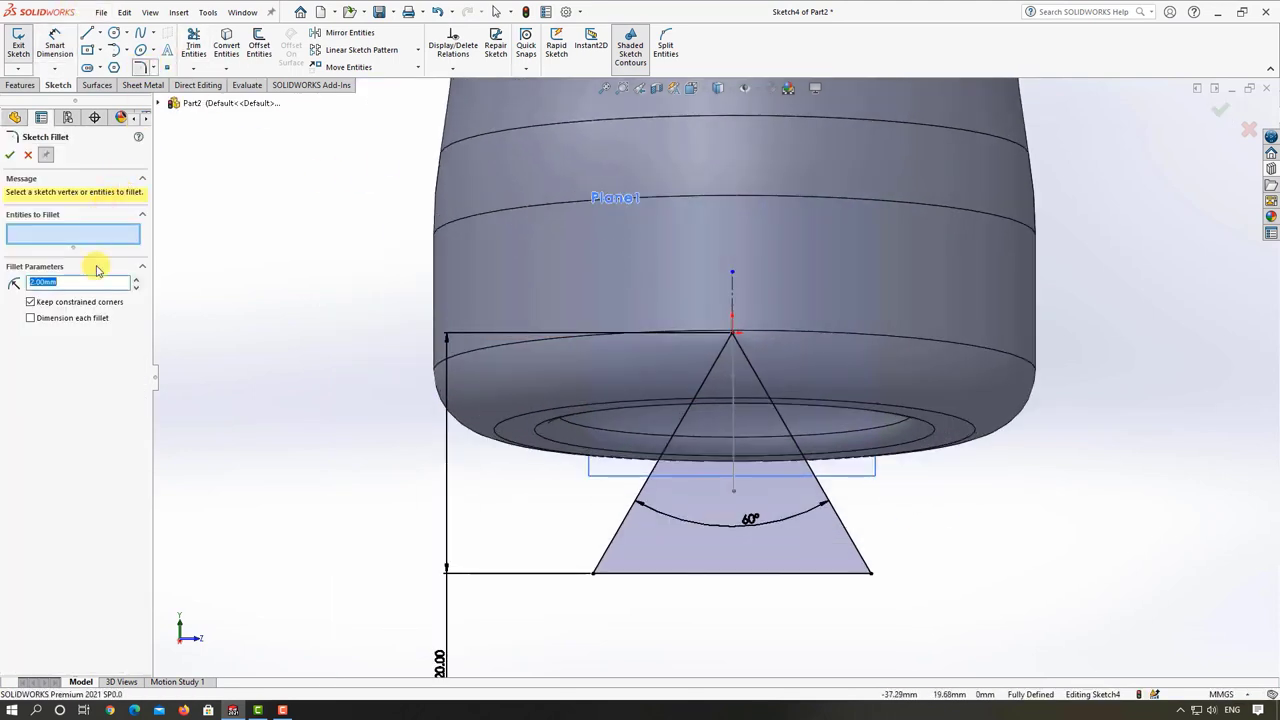
{"action": "scroll", "coordinate": [746, 347], "scroll_direction": "down", "scroll_amount": 2}
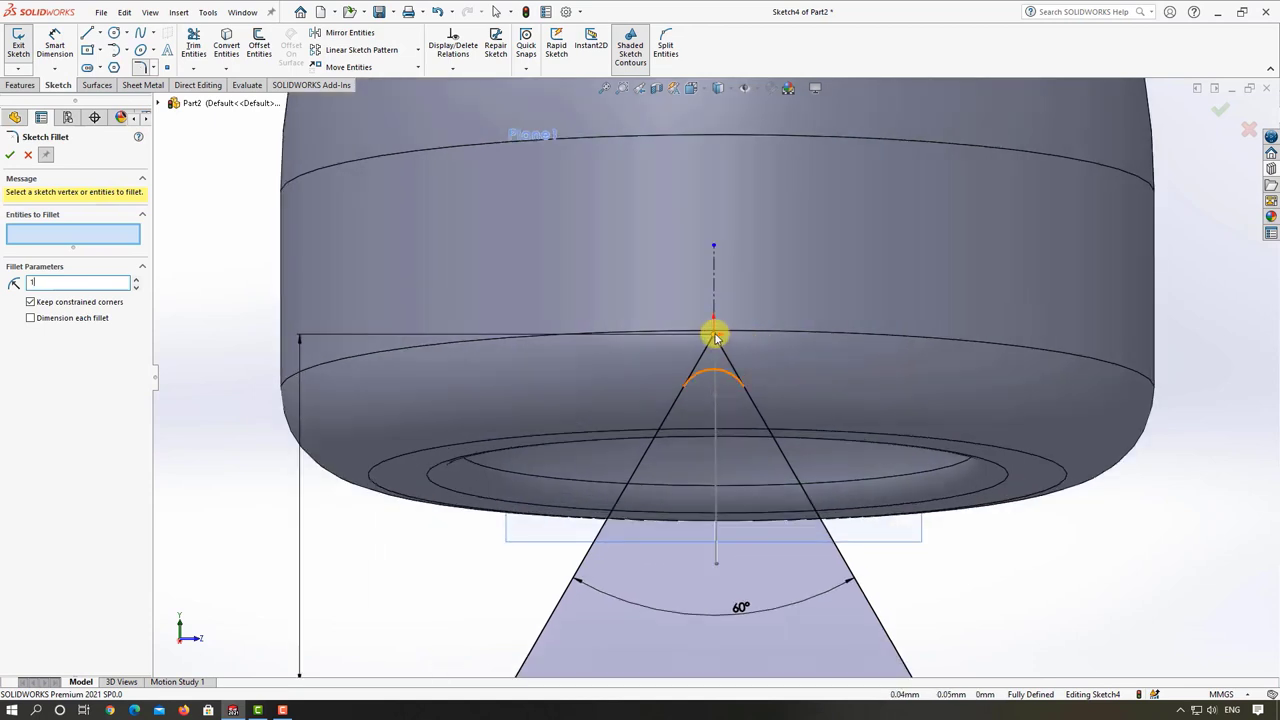
{"action": "left_click", "coordinate": [715, 338]}
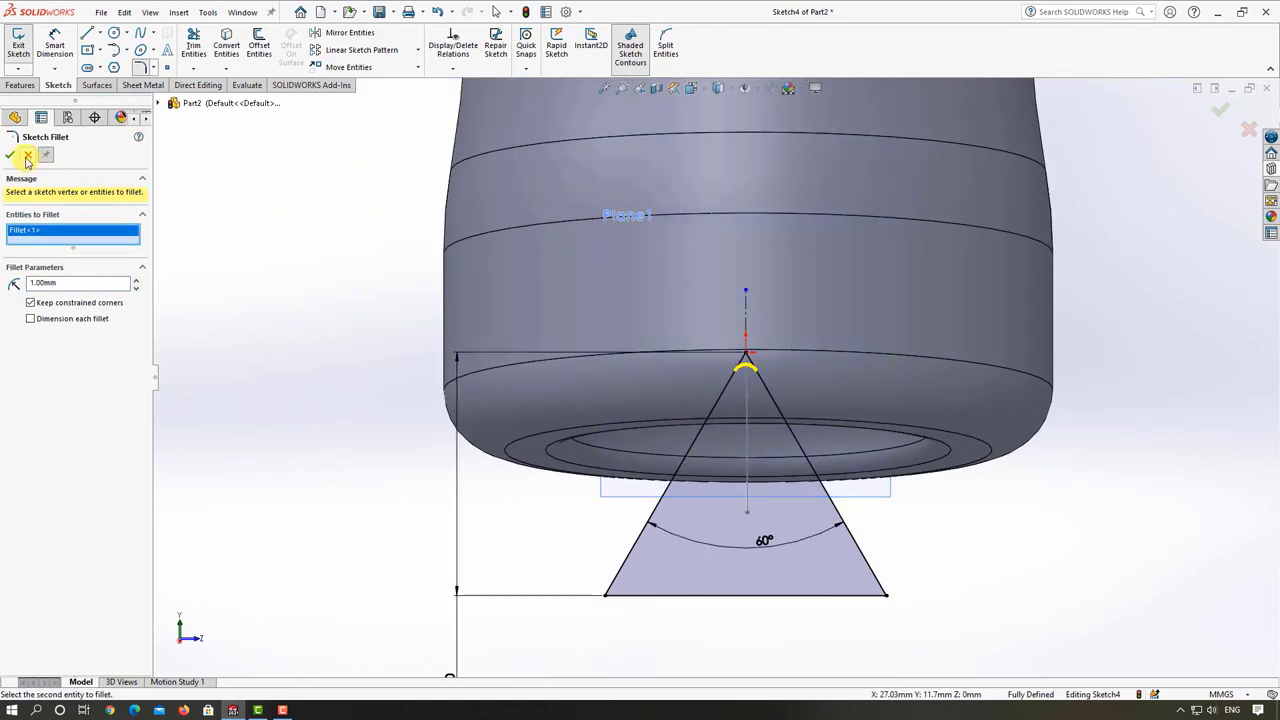
{"action": "left_click", "coordinate": [12, 157]}
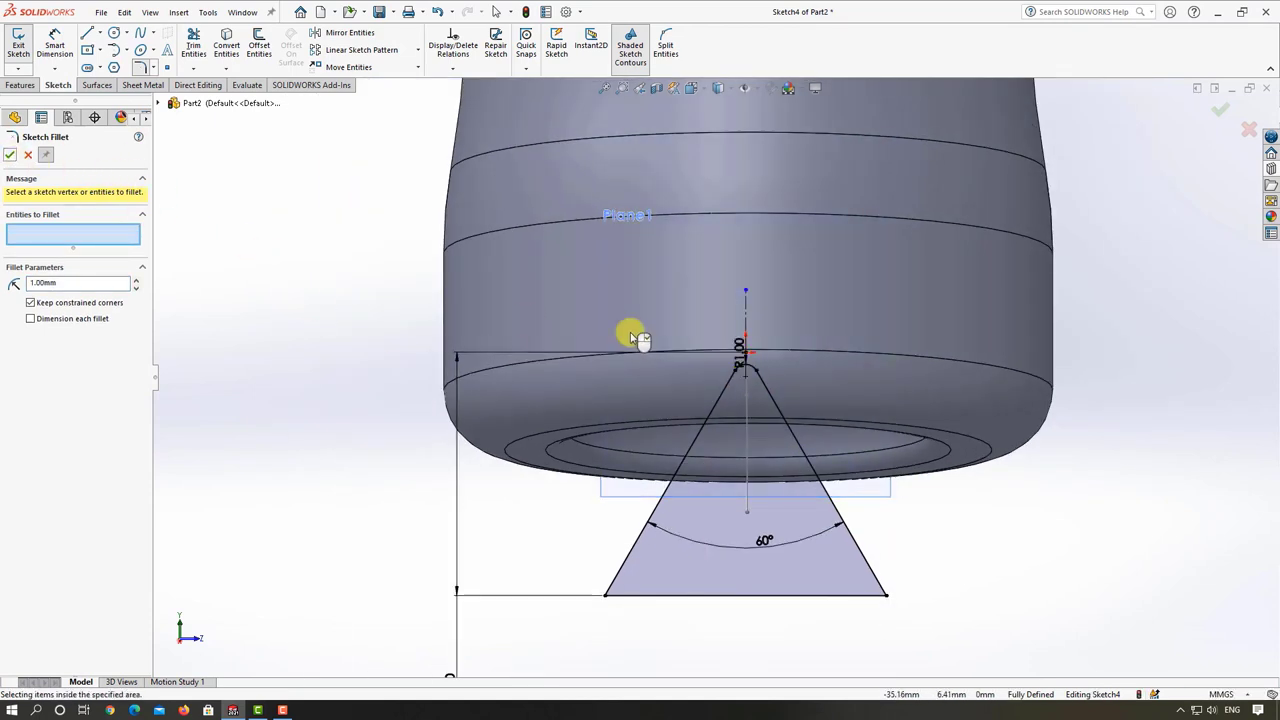
{"action": "left_click", "coordinate": [1228, 114]}
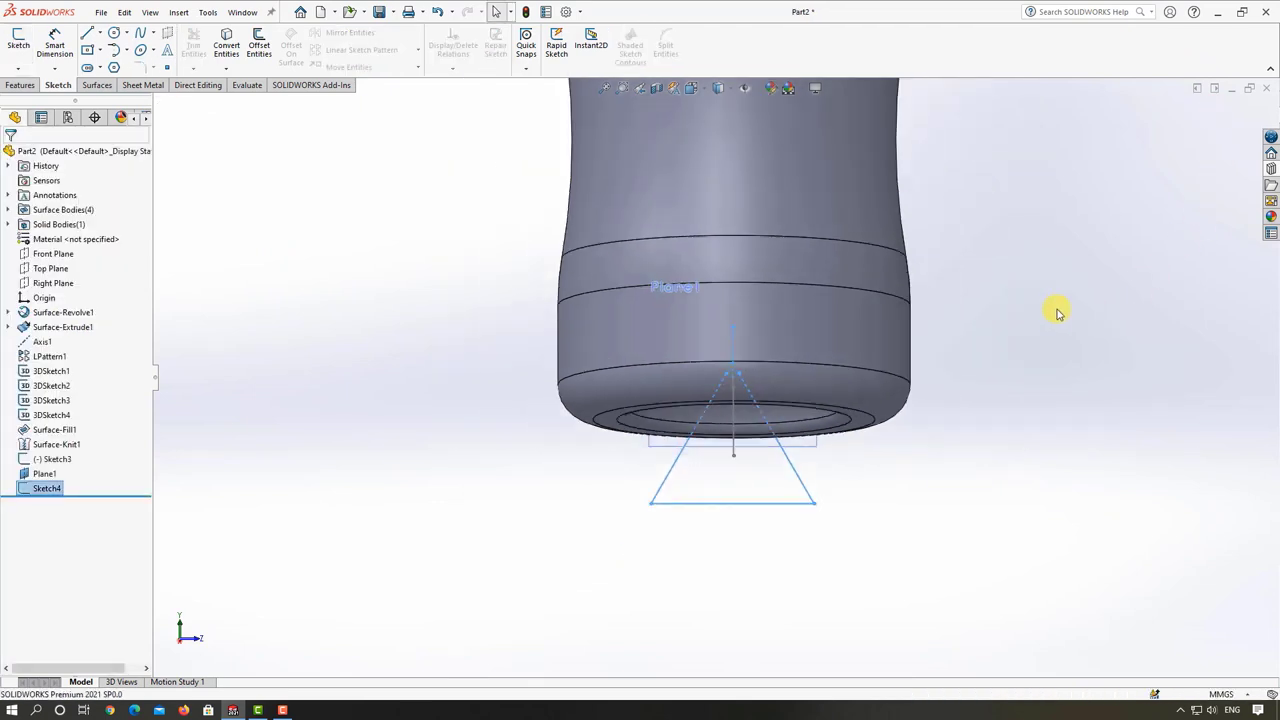
{"action": "middle_click_drag", "start_coordinate": [1058, 313], "coordinate": [1151, 369]}
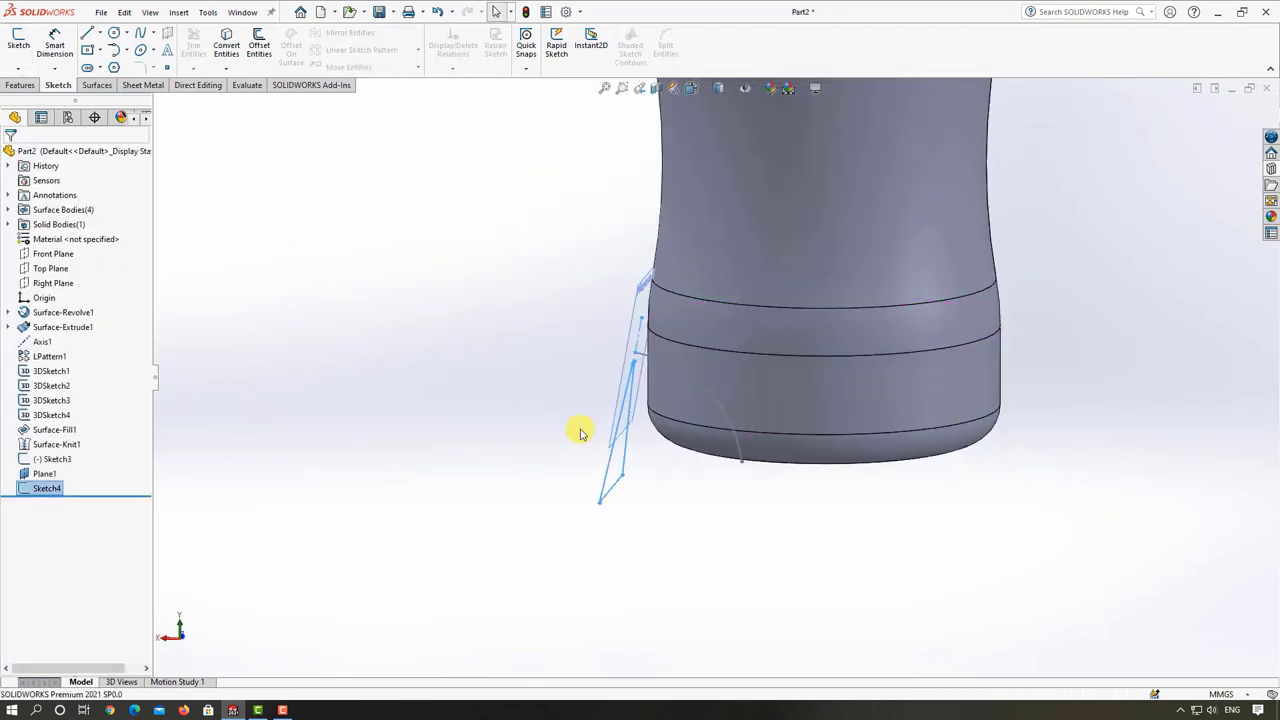
{"action": "middle_click_drag", "start_coordinate": [507, 360], "coordinate": [586, 368]}
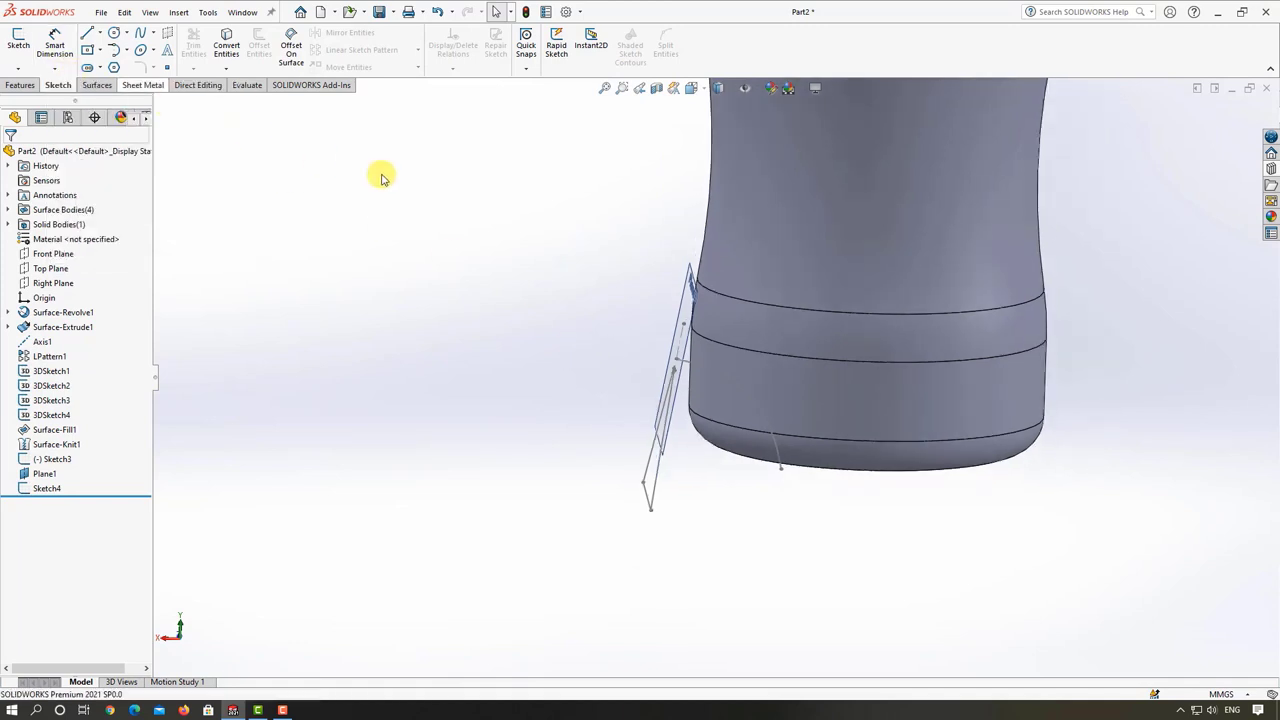
{"action": "left_click", "coordinate": [14, 85]}
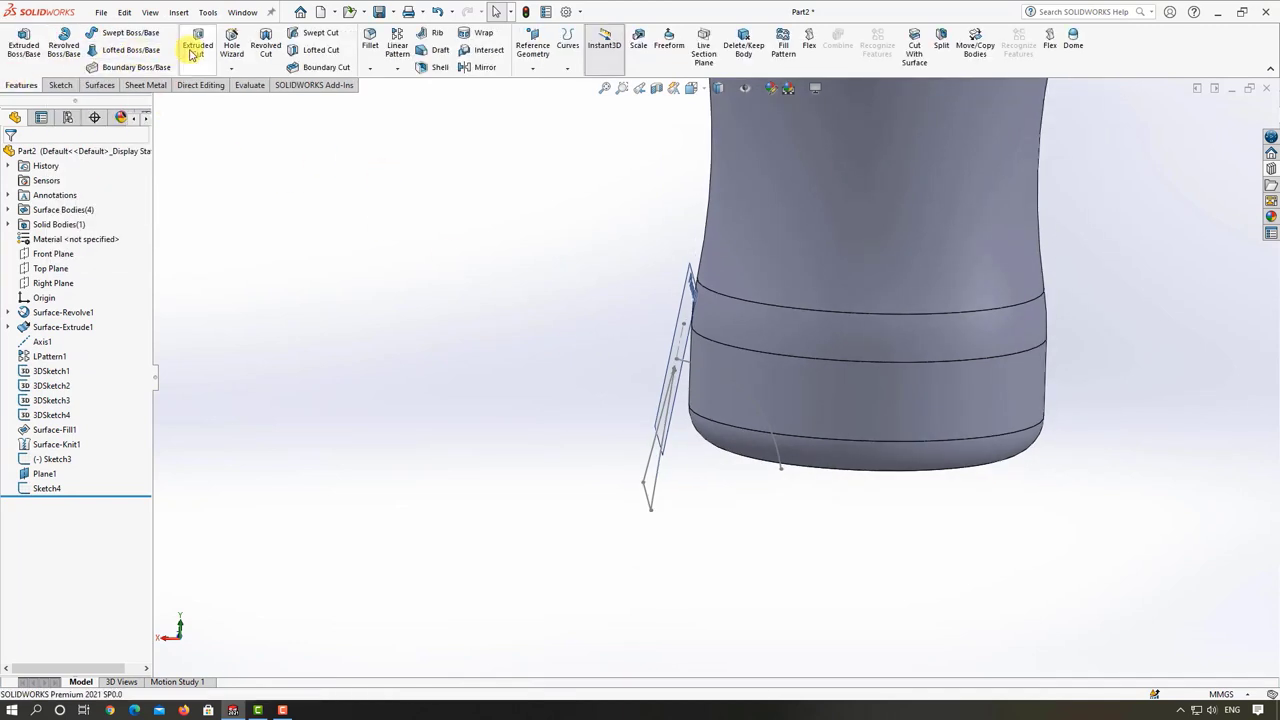
{"action": "left_click", "coordinate": [307, 40]}
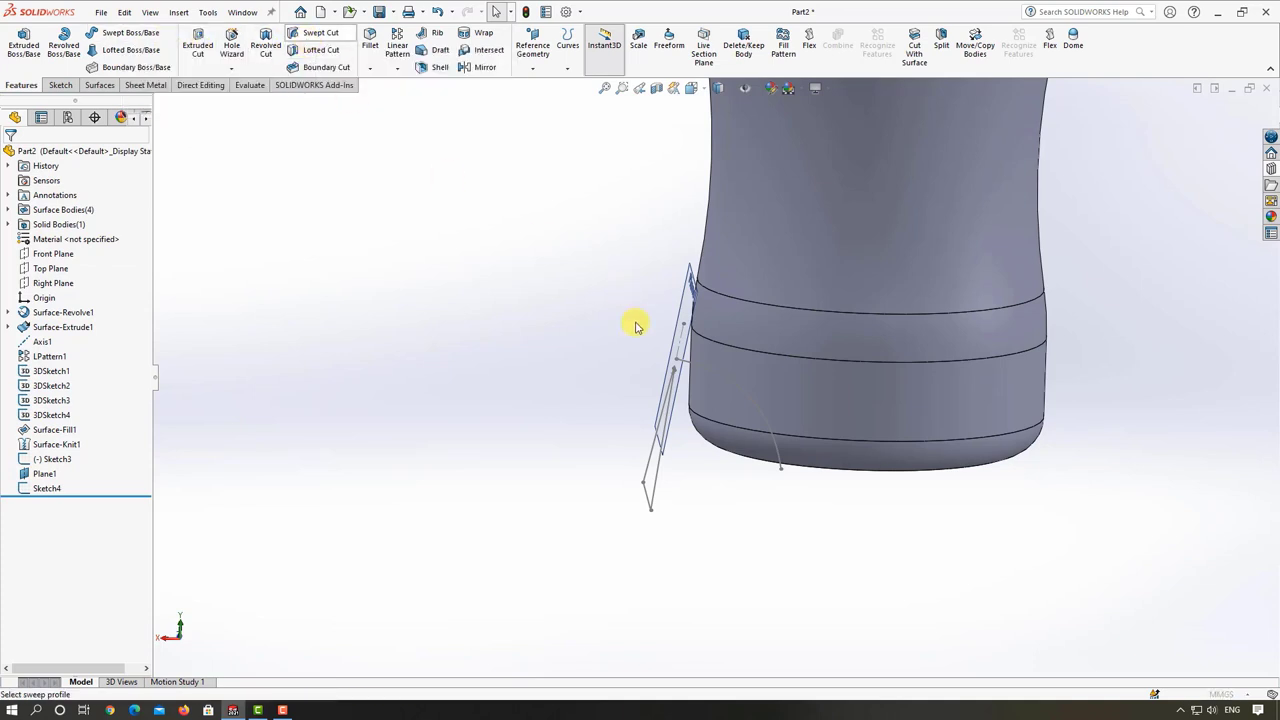
{"action": "left_click", "coordinate": [656, 478]}
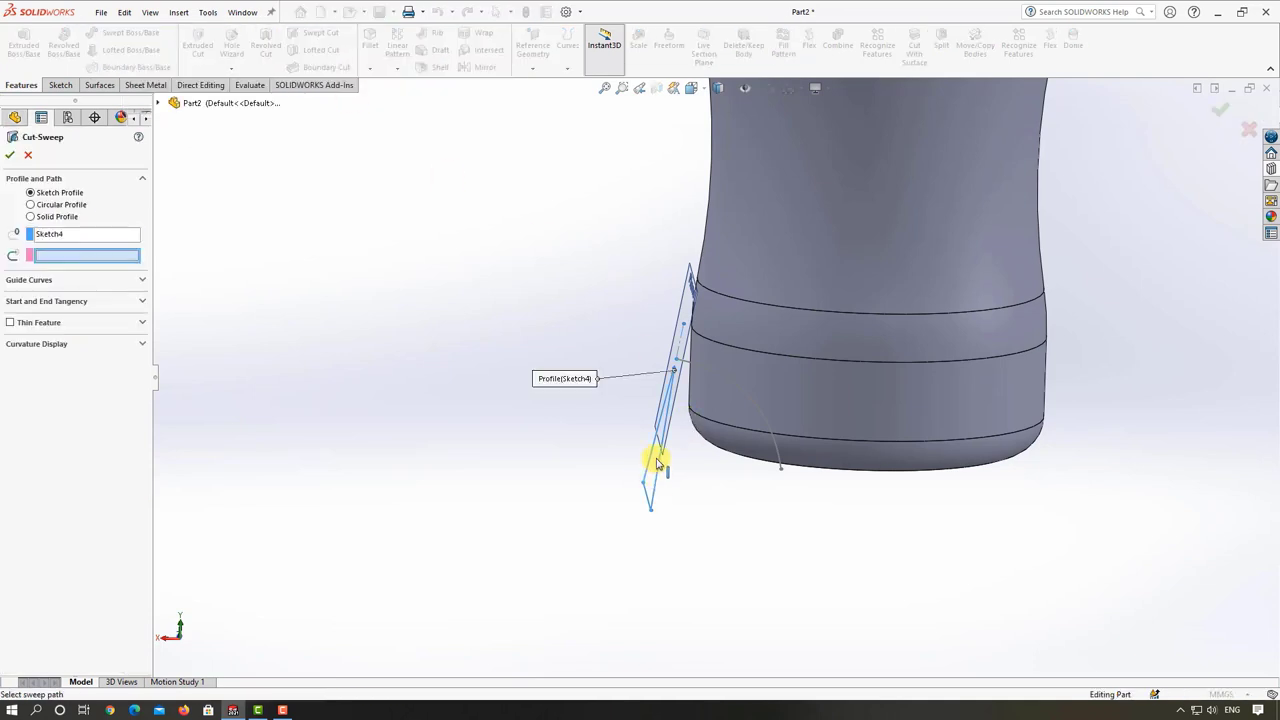
{"action": "left_click", "coordinate": [692, 366]}
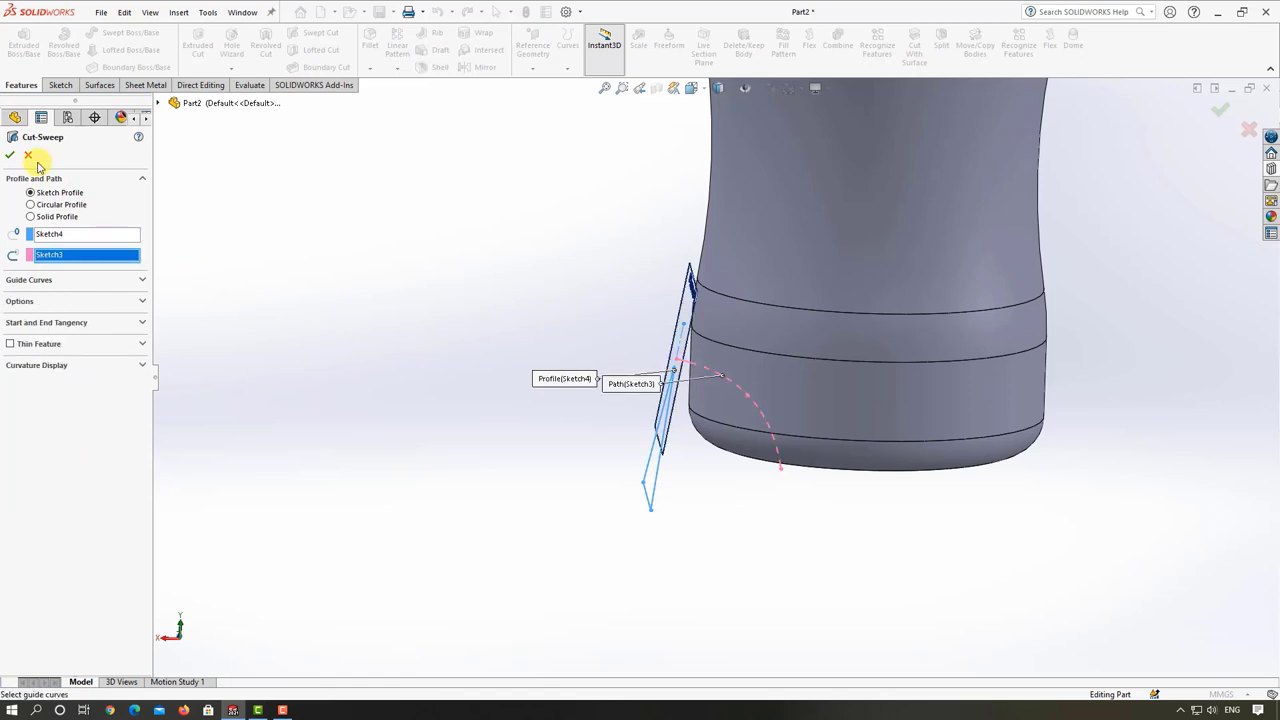
{"action": "mouse_move", "coordinate": [637, 441]}
{"action": "middle_mouse_down"}
{"action": "mouse_move", "coordinate": [580, 380]}
{"action": "mouse_move", "coordinate": [640, 423]}
{"action": "mouse_move", "coordinate": [580, 403]}
{"action": "middle_mouse_up"}
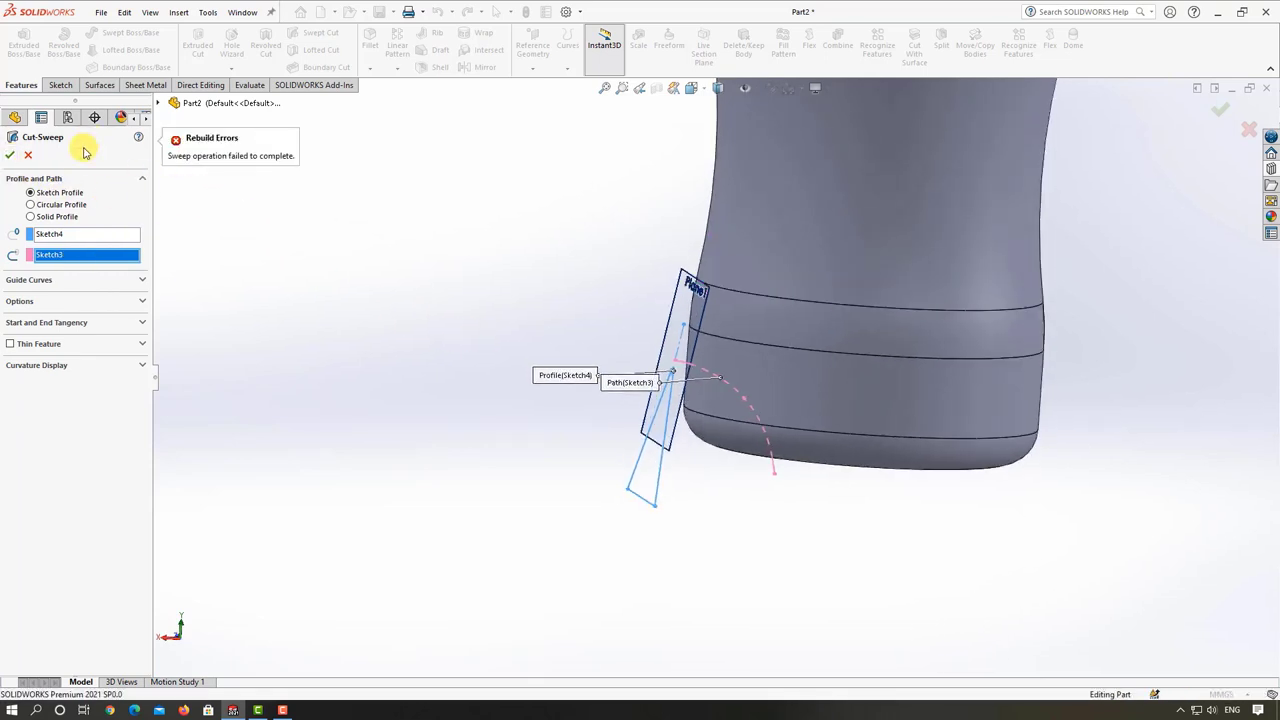
{"action": "left_click", "coordinate": [29, 157]}
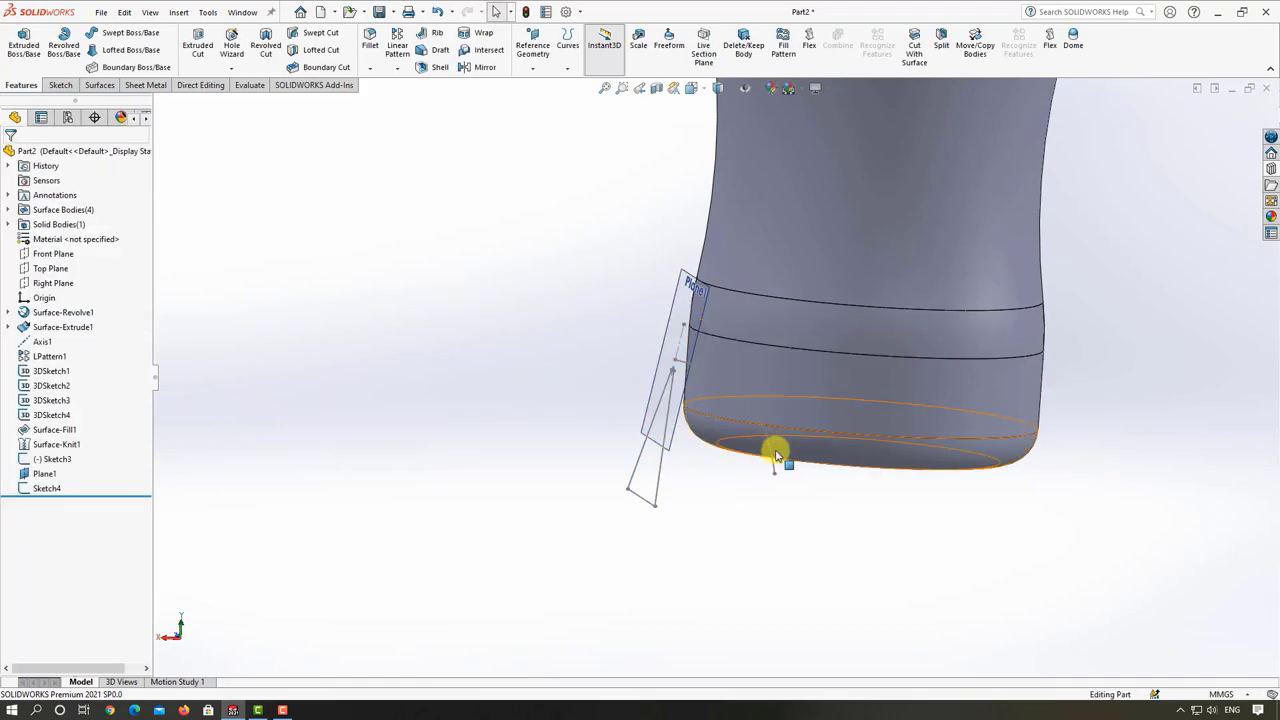
{"action": "mouse_move", "coordinate": [771, 451]}
{"action": "middle_mouse_down"}
{"action": "mouse_move", "coordinate": [703, 423]}
{"action": "mouse_move", "coordinate": [737, 443]}
{"action": "mouse_move", "coordinate": [737, 320]}
{"action": "mouse_move", "coordinate": [738, 441]}
{"action": "middle_mouse_up"}
{"action": "mouse_move", "coordinate": [481, 462]}
{"action": "middle_mouse_down"}
{"action": "mouse_move", "coordinate": [551, 366]}
{"action": "mouse_move", "coordinate": [560, 446]}
{"action": "mouse_move", "coordinate": [646, 500]}
{"action": "middle_mouse_up"}
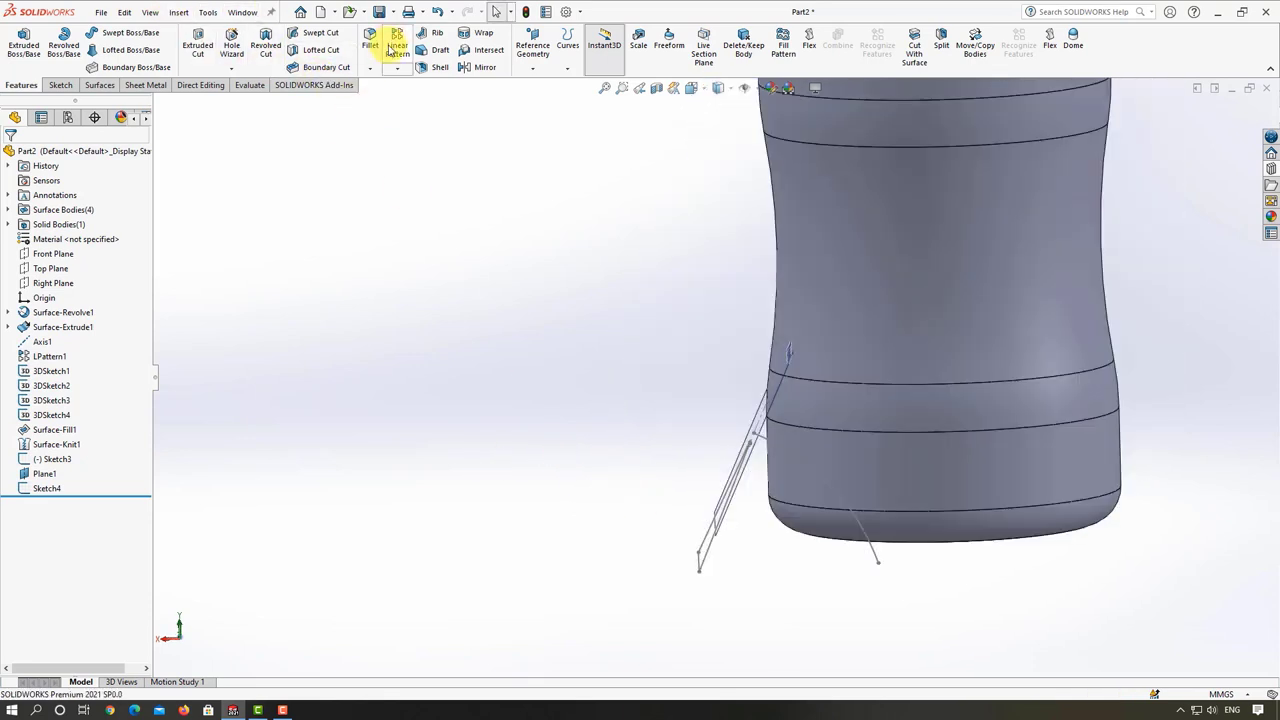
- Swept-cut the Sketch4 profile along the Sketch3 path to notch the base edge as Cut-Sweep3
{"action": "left_click", "coordinate": [312, 32]}
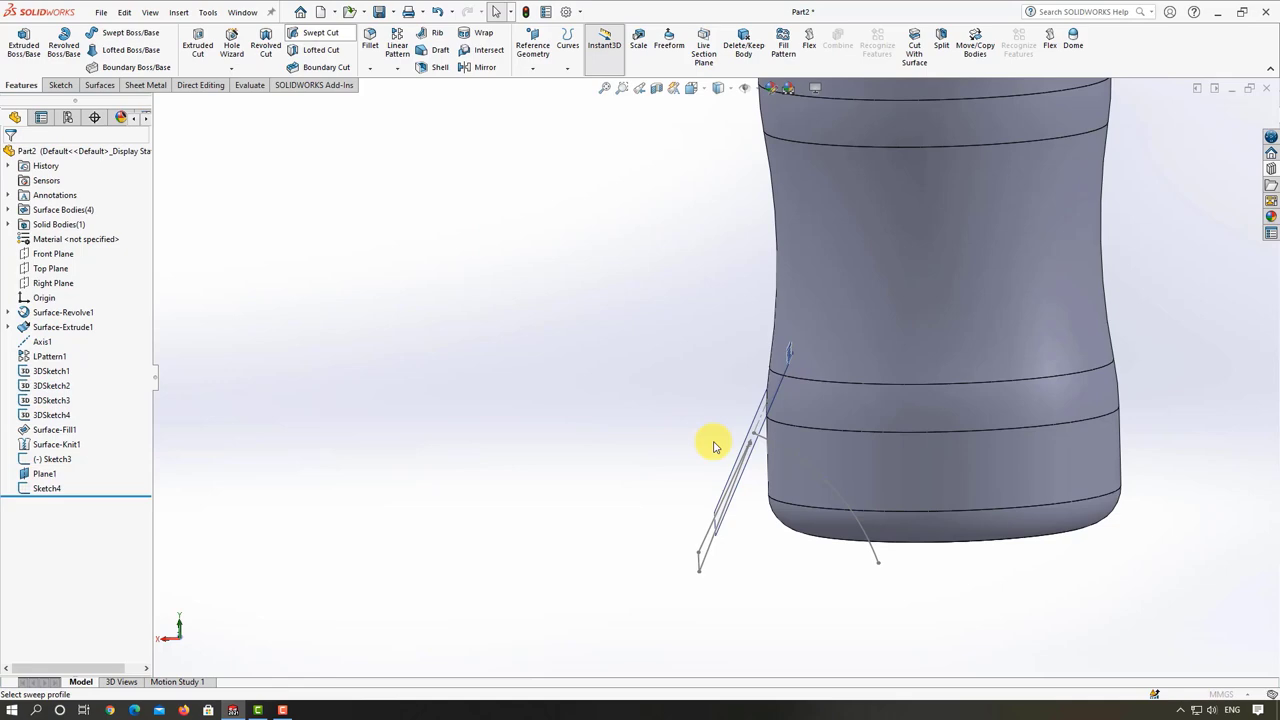
{"action": "left_click", "coordinate": [714, 545]}
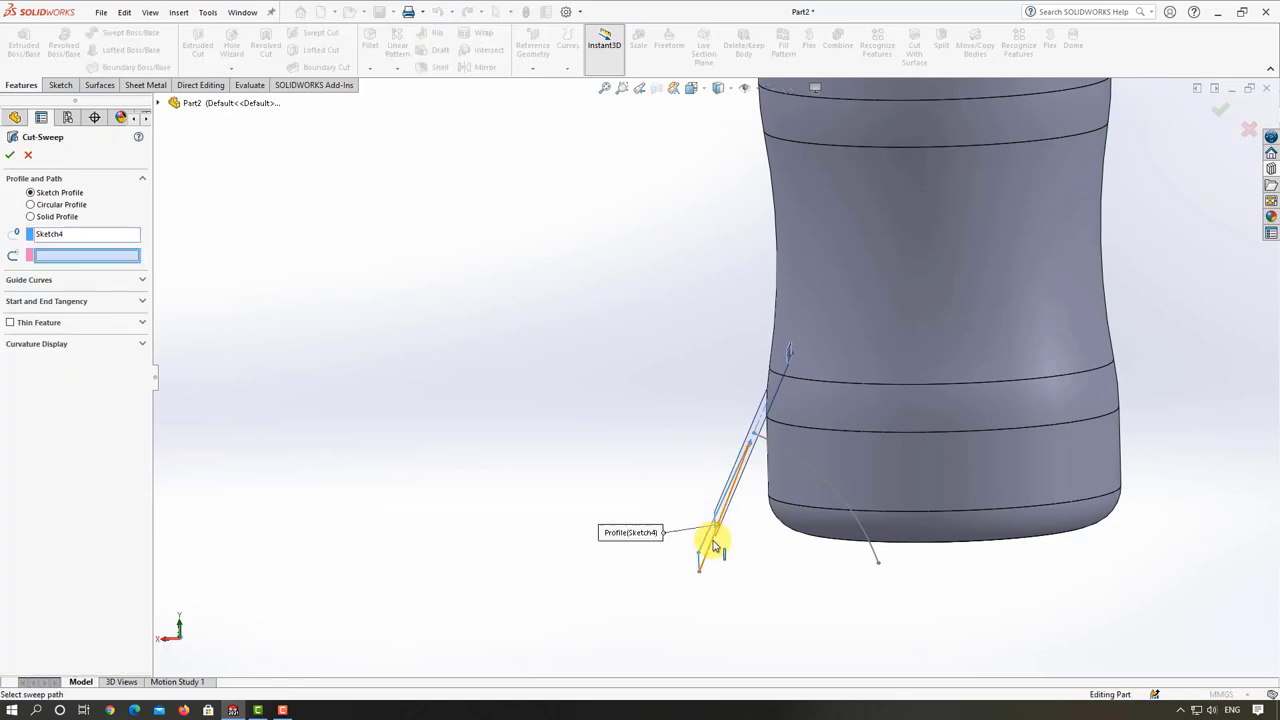
{"action": "left_click", "coordinate": [862, 533]}
{"action": "middle_click_drag", "start_coordinate": [643, 485], "coordinate": [652, 477]}
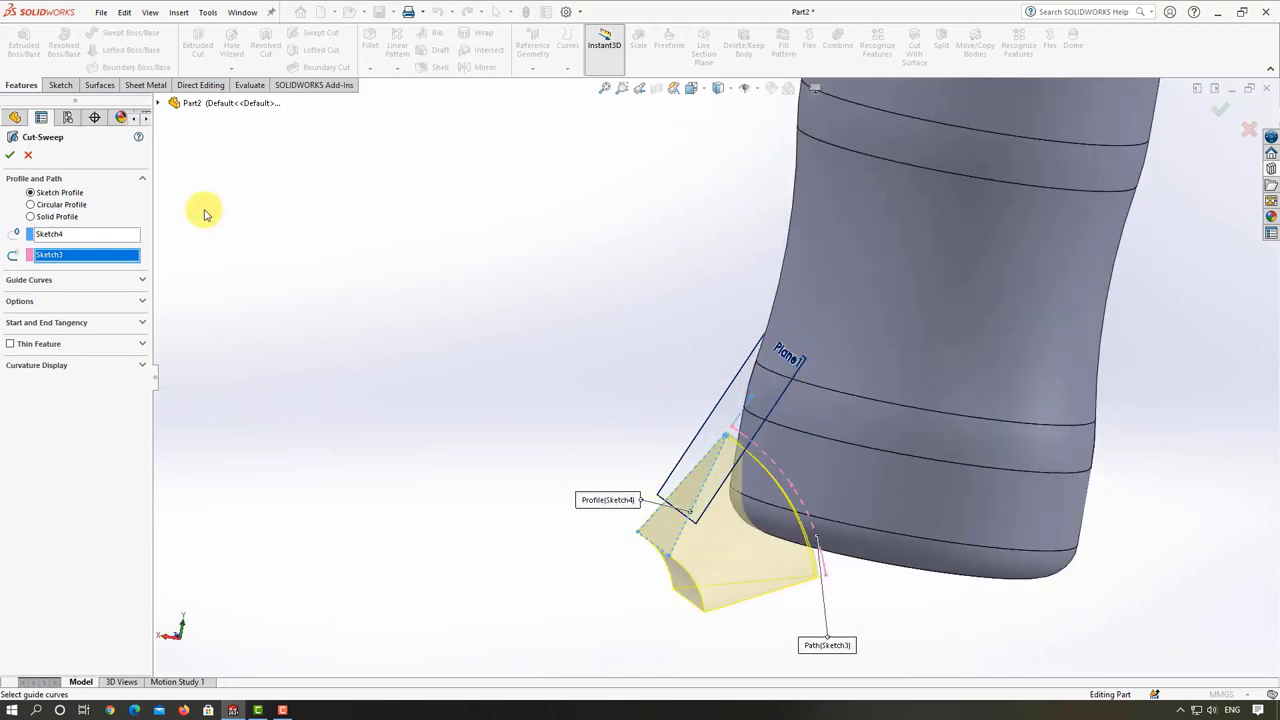
{"action": "left_click", "coordinate": [9, 156]}
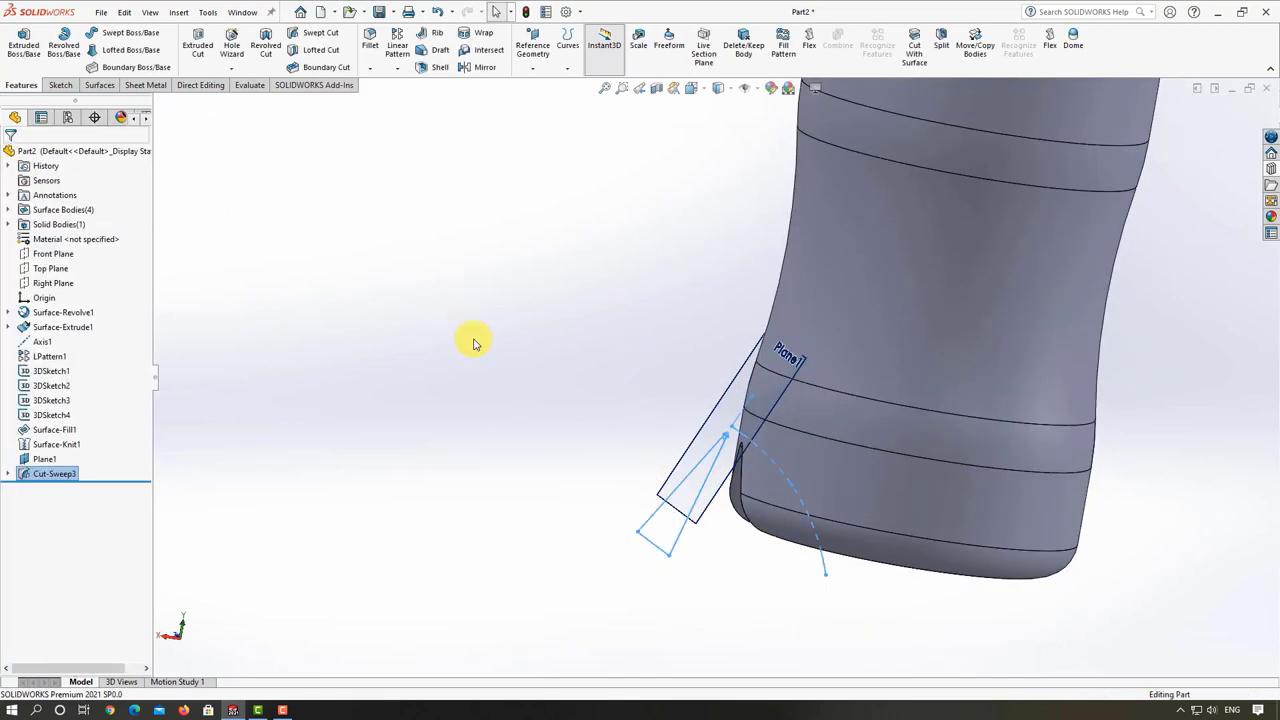
{"action": "mouse_move", "coordinate": [471, 343]}
{"action": "middle_mouse_down"}
{"action": "mouse_move", "coordinate": [508, 351]}
{"action": "mouse_move", "coordinate": [646, 316]}
{"action": "mouse_move", "coordinate": [686, 214]}
{"action": "mouse_move", "coordinate": [734, 323]}
{"action": "mouse_move", "coordinate": [646, 294]}
{"action": "mouse_move", "coordinate": [686, 343]}
{"action": "mouse_move", "coordinate": [686, 297]}
{"action": "mouse_move", "coordinate": [737, 331]}
{"action": "mouse_move", "coordinate": [740, 408]}
{"action": "mouse_move", "coordinate": [808, 438]}
{"action": "middle_mouse_up"}
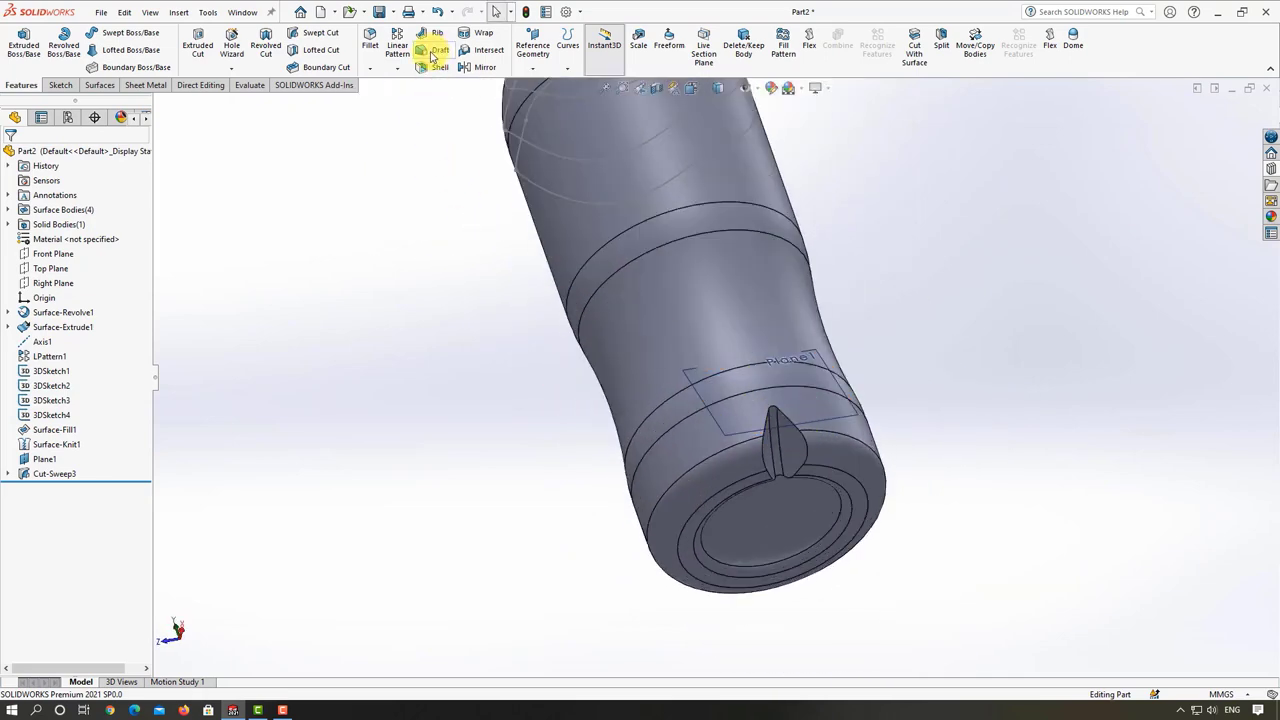
- Circular-pattern Cut-Sweep3 around Axis1 as 6 equally spaced instances over 360°
{"action": "left_click", "coordinate": [403, 70]}
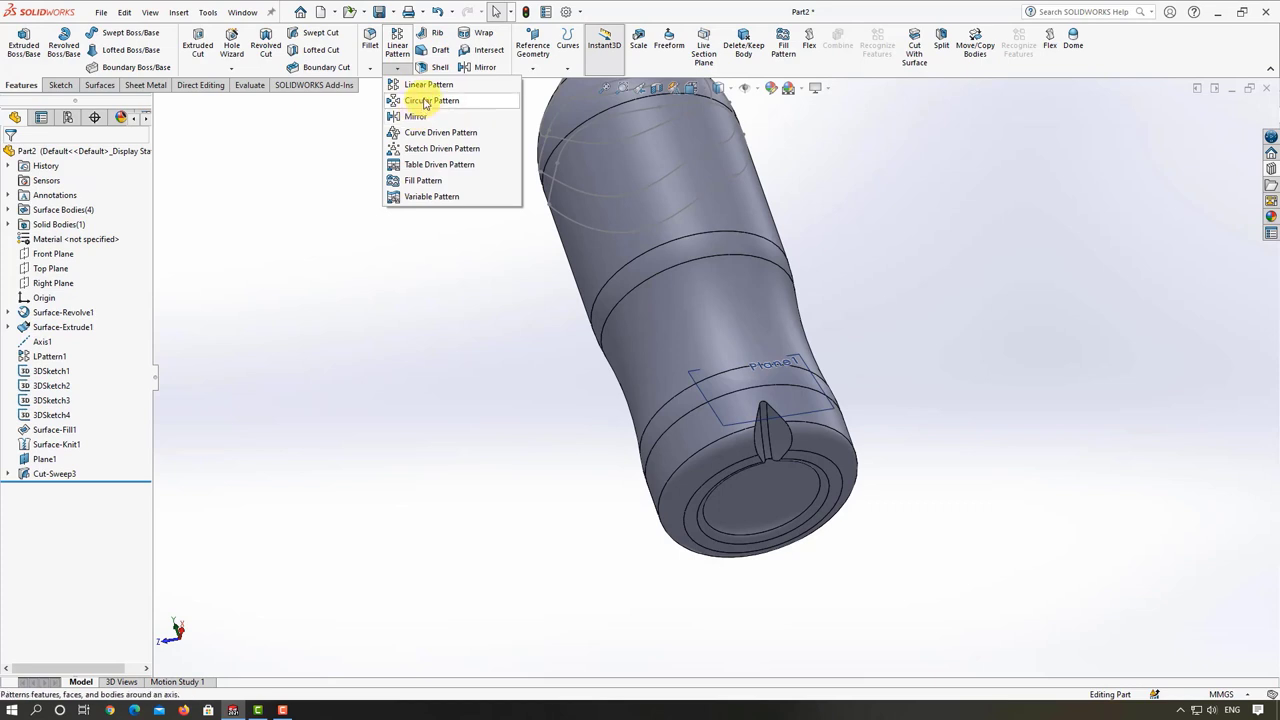
{"action": "left_click", "coordinate": [425, 102]}
{"action": "mouse_move", "coordinate": [543, 237]}
{"action": "middle_mouse_down"}
{"action": "mouse_move", "coordinate": [586, 251]}
{"action": "mouse_move", "coordinate": [571, 331]}
{"action": "mouse_move", "coordinate": [586, 409]}
{"action": "middle_mouse_up"}
{"action": "scroll", "coordinate": [687, 249], "scroll_direction": "down", "scroll_amount": 2}
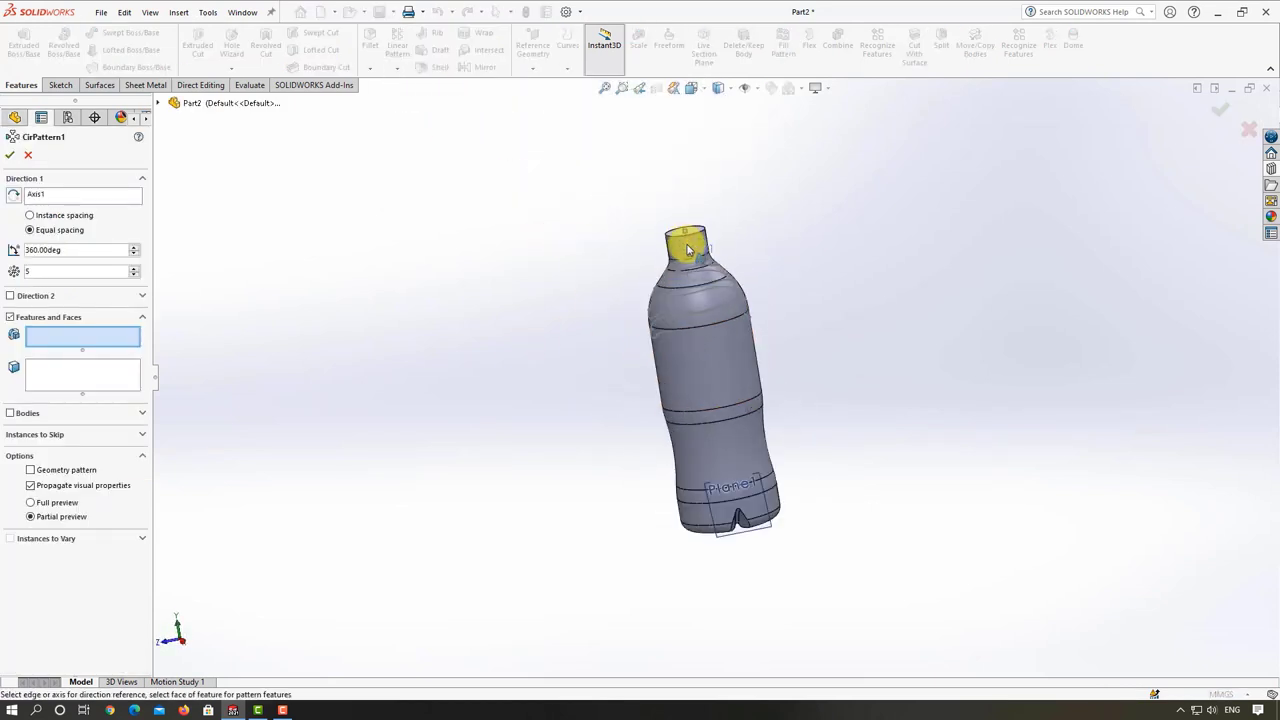
{"action": "left_click", "coordinate": [687, 249]}
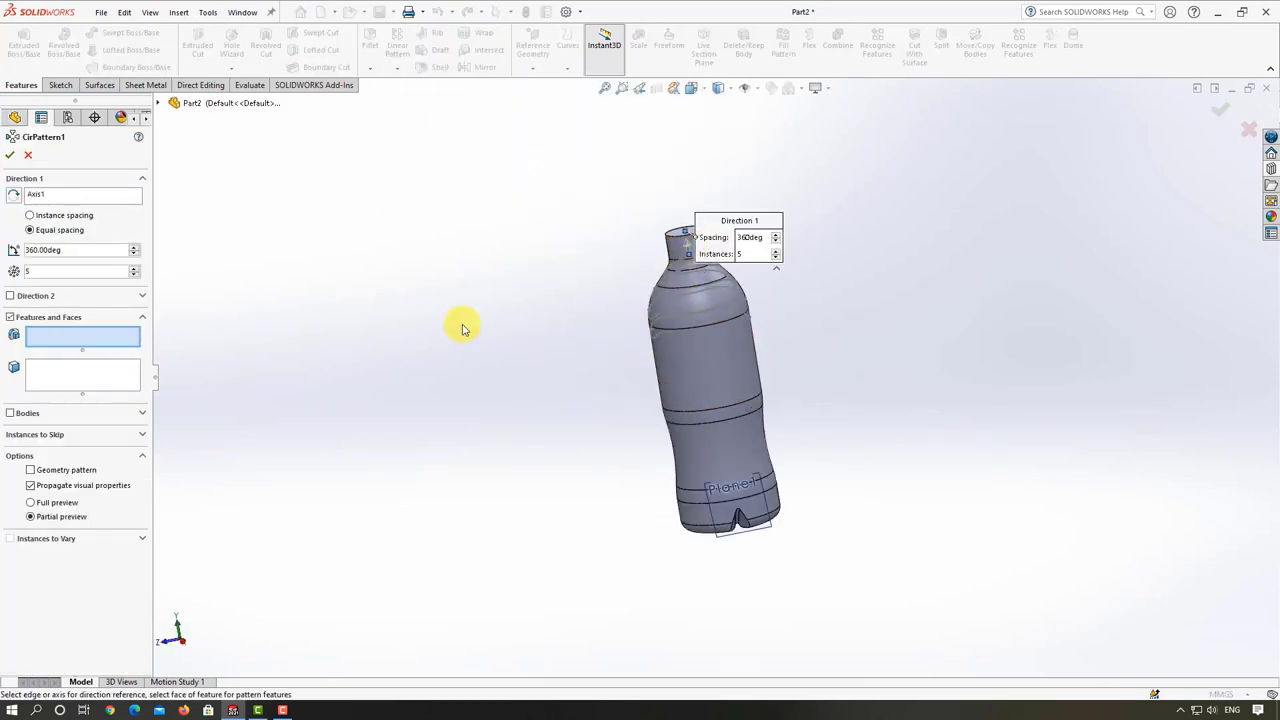
{"action": "left_click", "coordinate": [12, 413]}
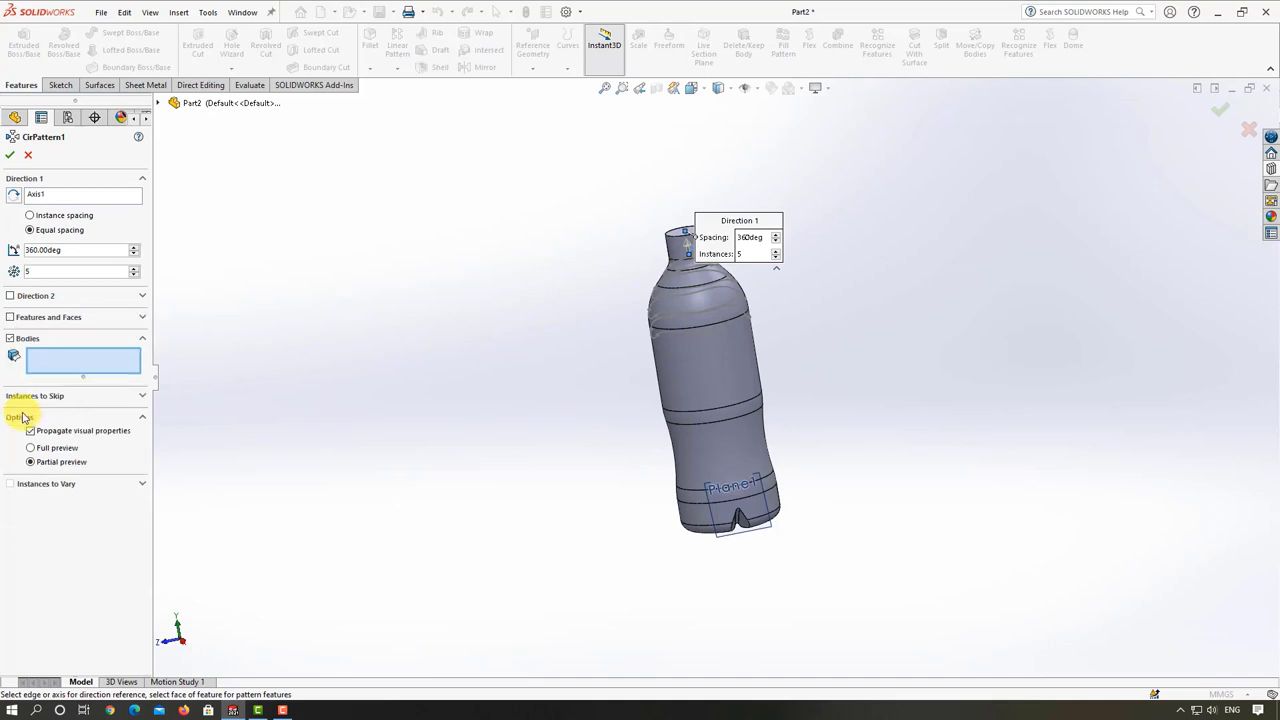
{"action": "left_click", "coordinate": [10, 318]}
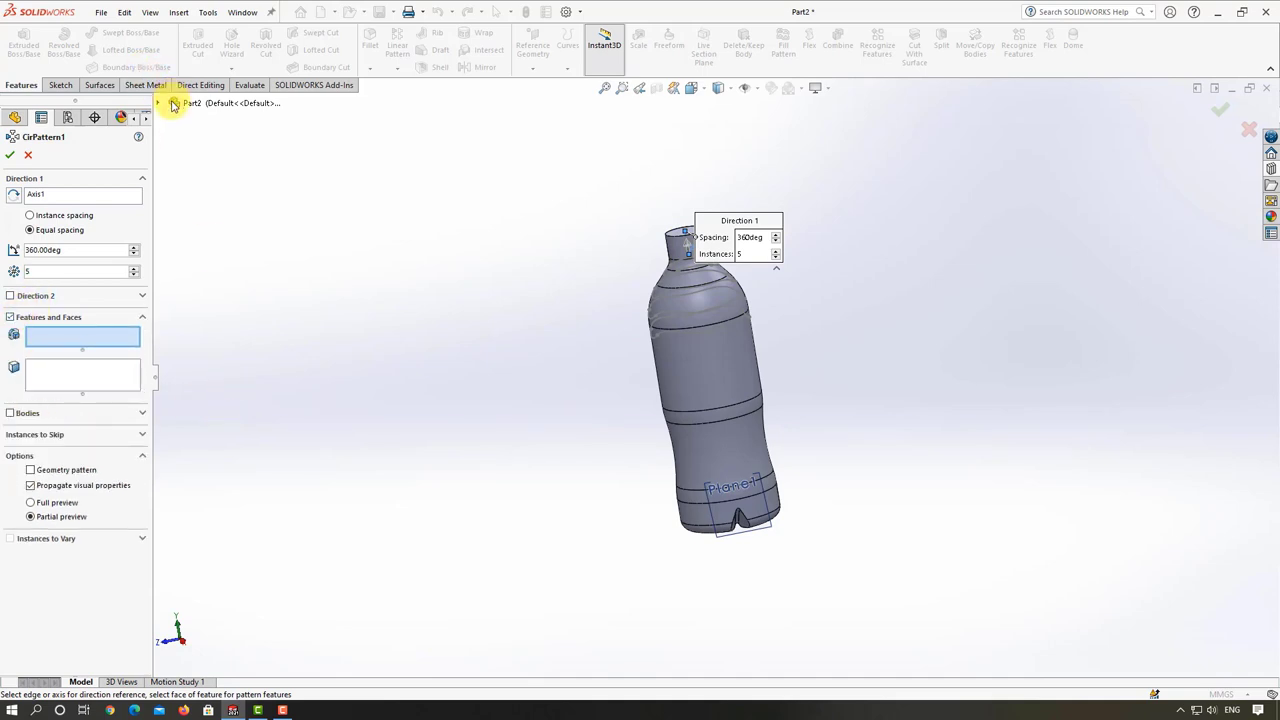
{"action": "scroll", "coordinate": [720, 495], "scroll_direction": "down", "scroll_amount": 3}
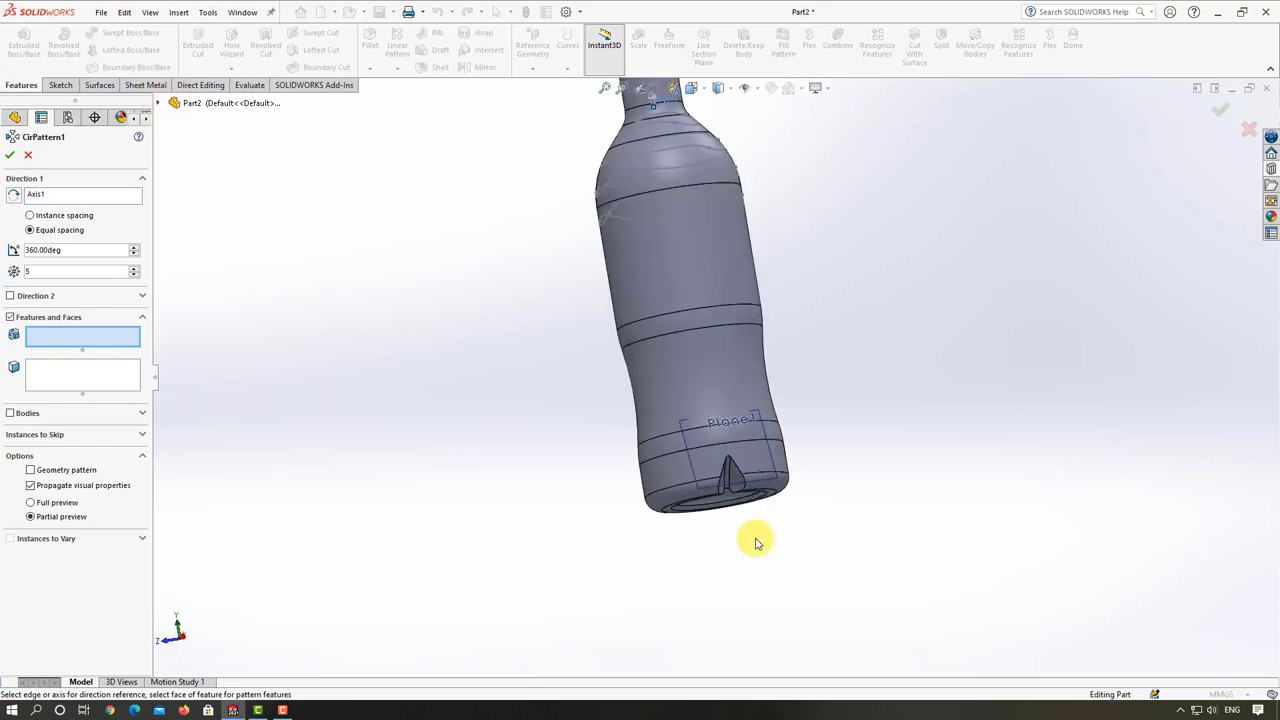
{"action": "left_click", "coordinate": [737, 476]}
{"action": "mouse_move", "coordinate": [698, 535]}
{"action": "middle_mouse_down"}
{"action": "mouse_move", "coordinate": [646, 293]}
{"action": "mouse_move", "coordinate": [660, 430]}
{"action": "middle_mouse_up"}
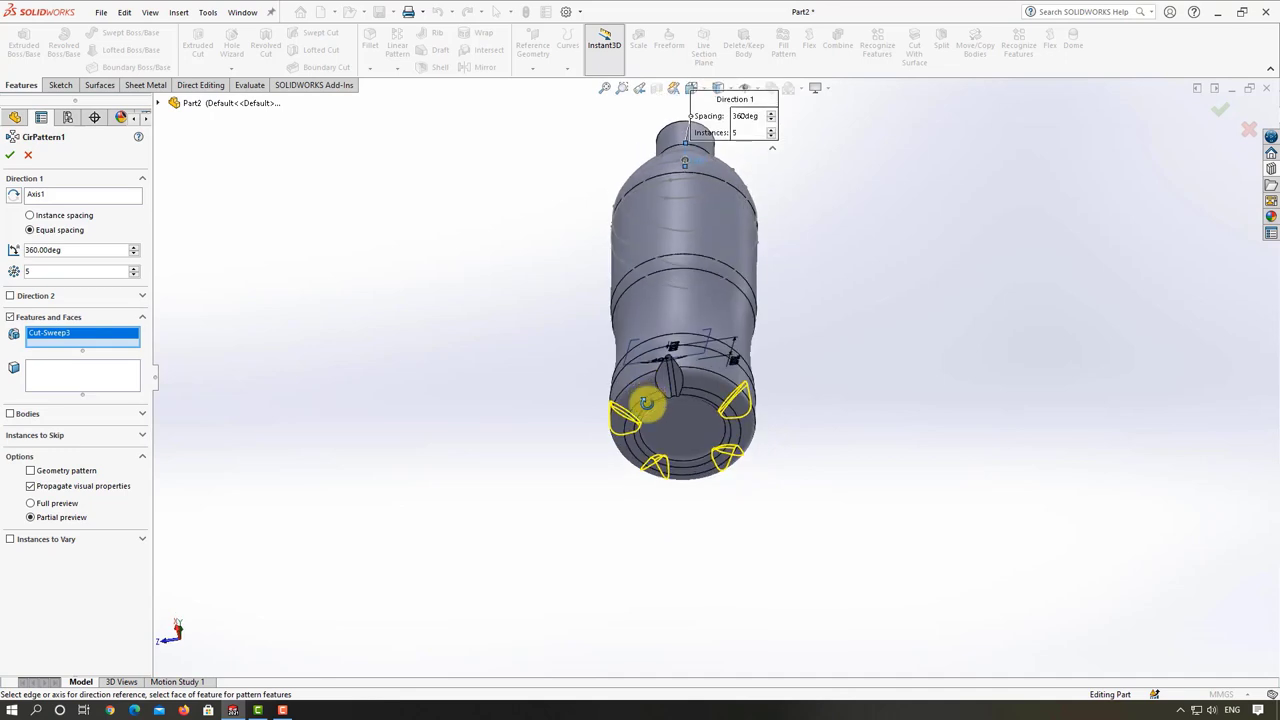
{"action": "left_click", "coordinate": [135, 273]}
{"action": "mouse_move", "coordinate": [497, 360]}
{"action": "middle_mouse_down"}
{"action": "mouse_move", "coordinate": [517, 266]}
{"action": "mouse_move", "coordinate": [497, 363]}
{"action": "mouse_move", "coordinate": [506, 434]}
{"action": "mouse_move", "coordinate": [480, 410]}
{"action": "middle_mouse_up"}
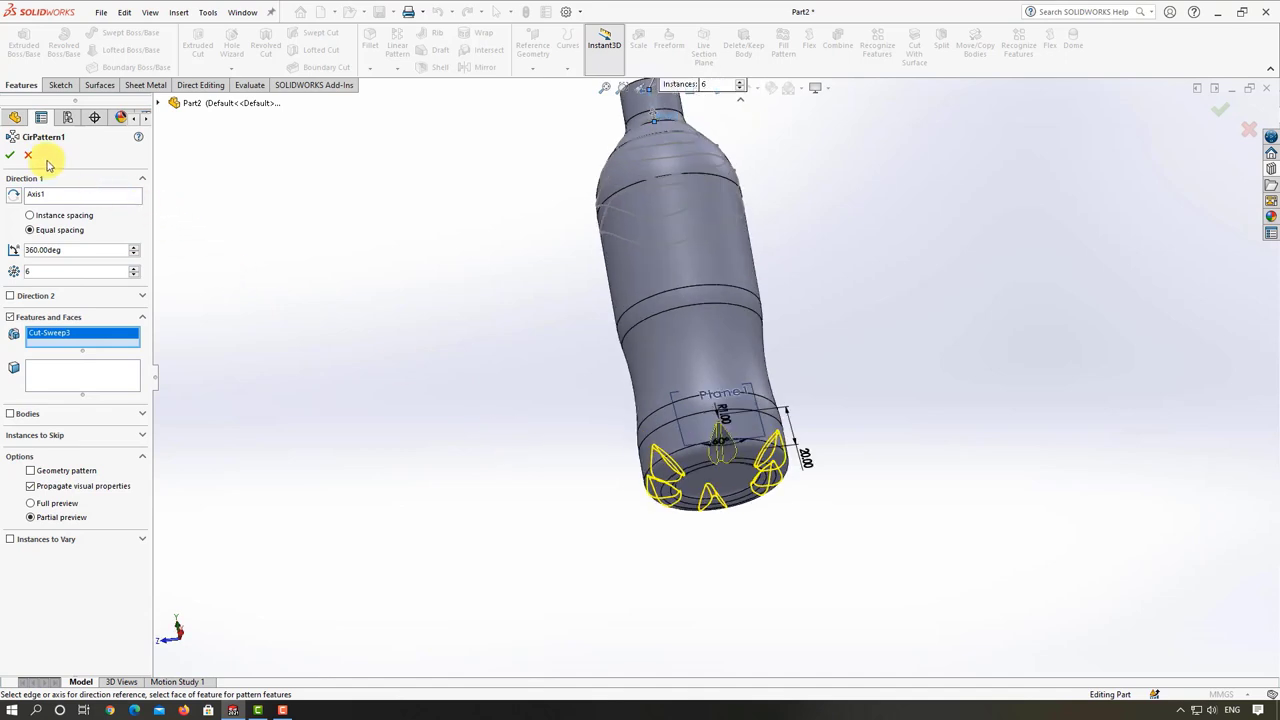
{"action": "left_click", "coordinate": [10, 158]}
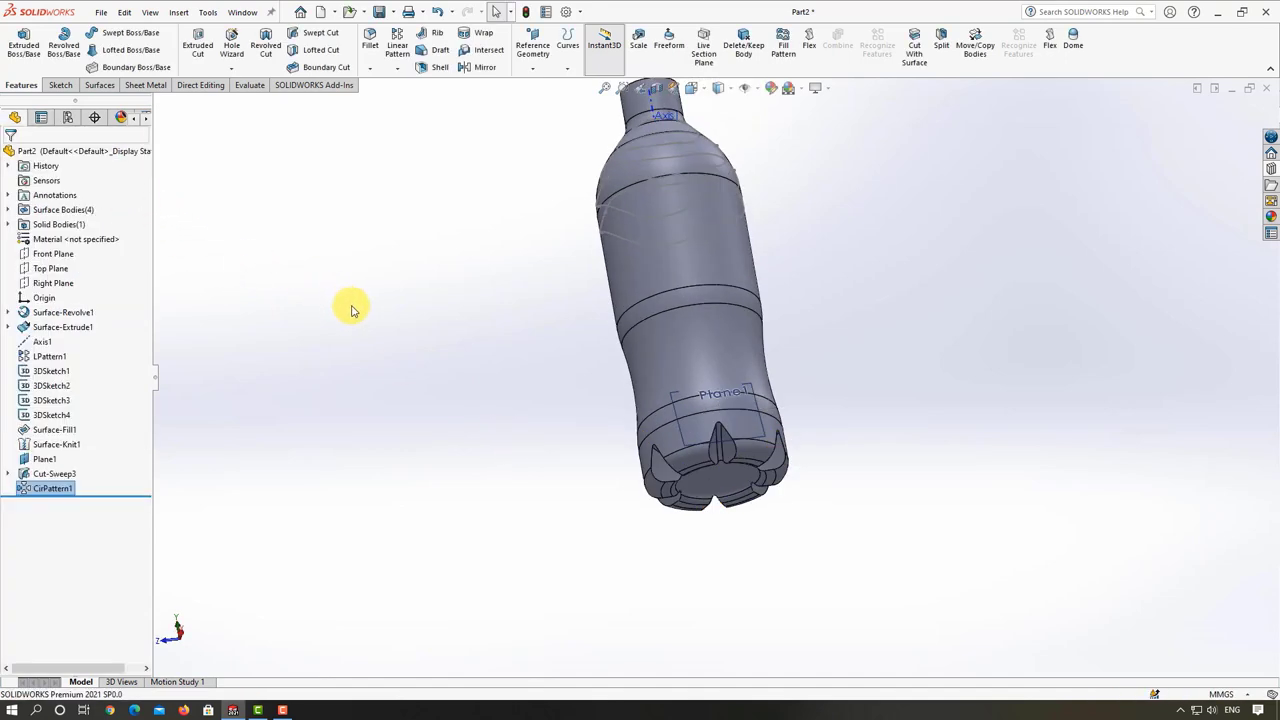
- Start a fillet with a 3 mm radius
{"action": "mouse_move", "coordinate": [351, 306]}
{"action": "middle_mouse_down"}
{"action": "mouse_move", "coordinate": [457, 420]}
{"action": "mouse_move", "coordinate": [580, 360]}
{"action": "mouse_move", "coordinate": [560, 497]}
{"action": "mouse_move", "coordinate": [491, 429]}
{"action": "mouse_move", "coordinate": [506, 471]}
{"action": "mouse_move", "coordinate": [722, 442]}
{"action": "mouse_move", "coordinate": [751, 480]}
{"action": "middle_mouse_up"}
{"action": "scroll", "coordinate": [786, 457], "scroll_direction": "down", "scroll_amount": 3}
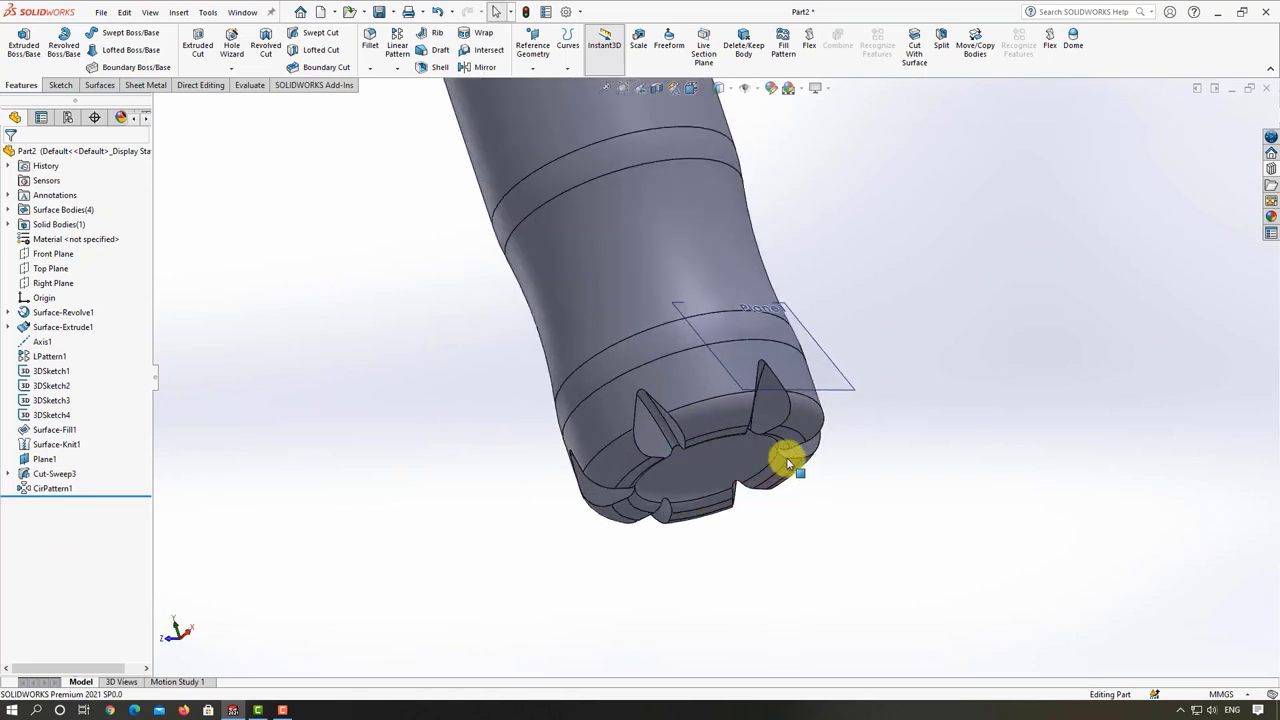
{"action": "left_click", "coordinate": [373, 45]}
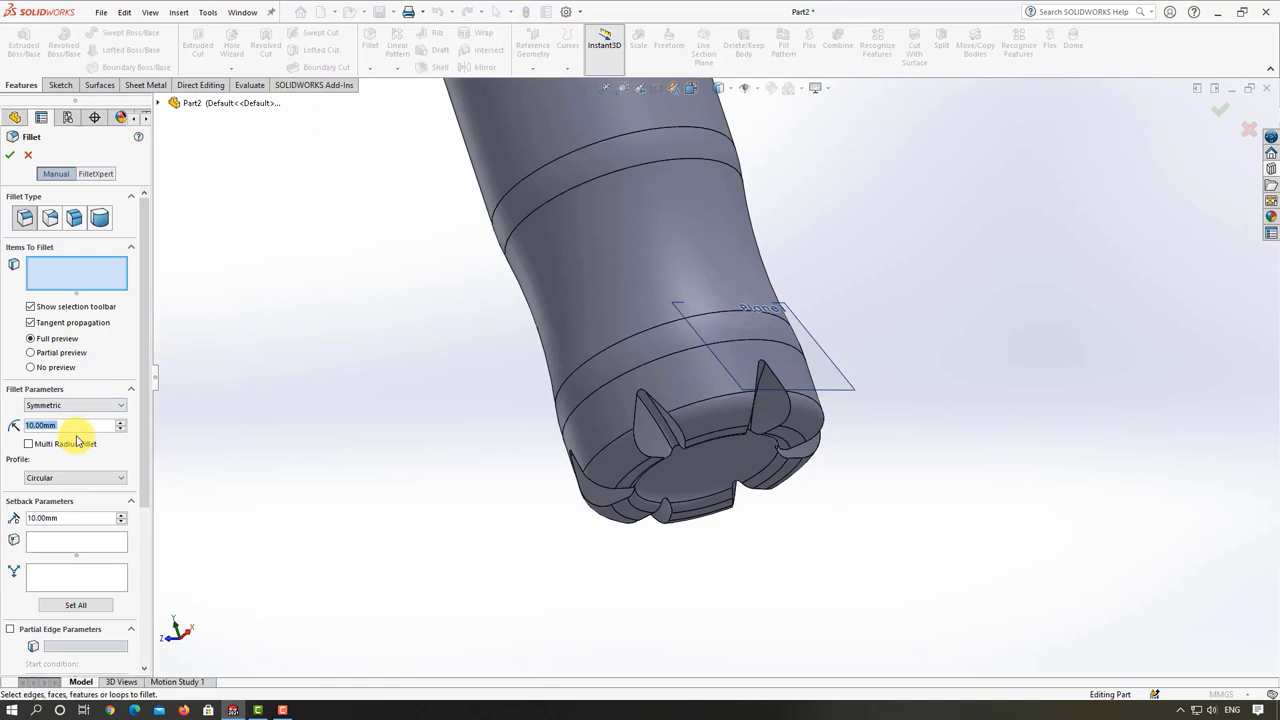
{"action": "type", "text": "3"}
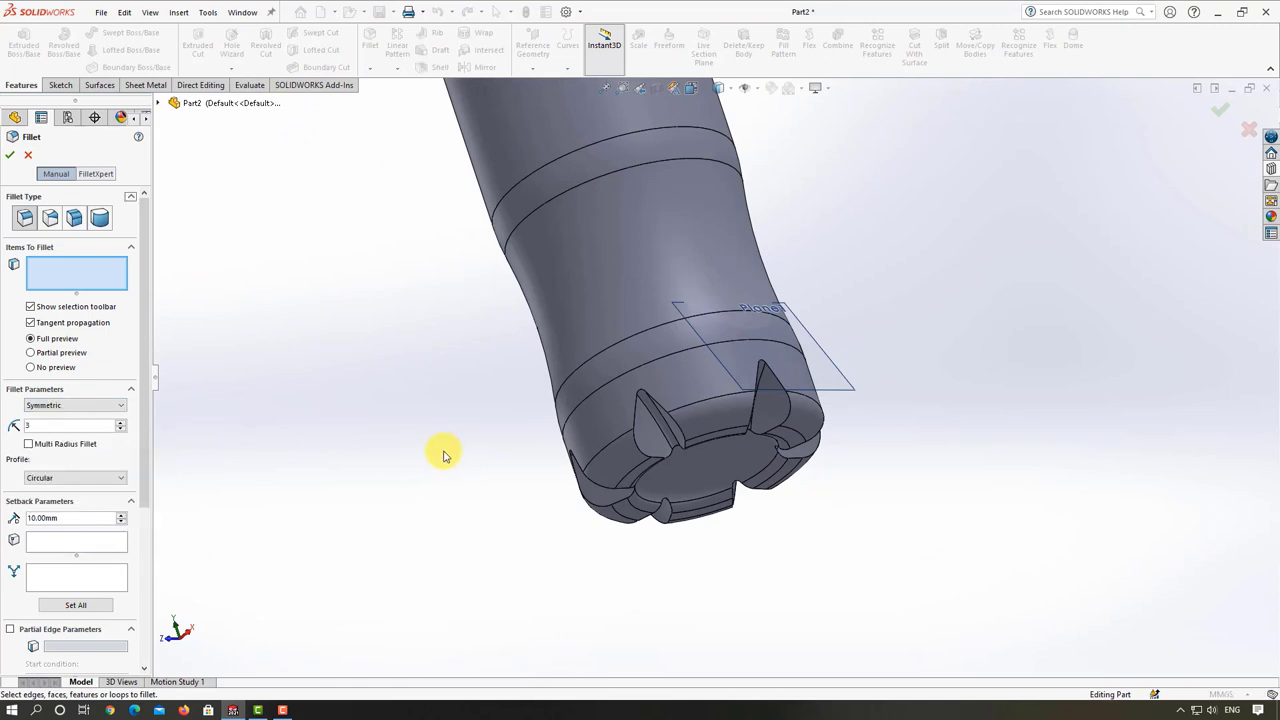
{"action": "key", "text": "Return"}
- Select the six notch faces around the bottle base for the fillet
{"action": "left_click", "coordinate": [785, 416]}
{"action": "left_click", "coordinate": [673, 440]}
{"action": "middle_click_drag", "start_coordinate": [673, 440], "coordinate": [686, 423]}
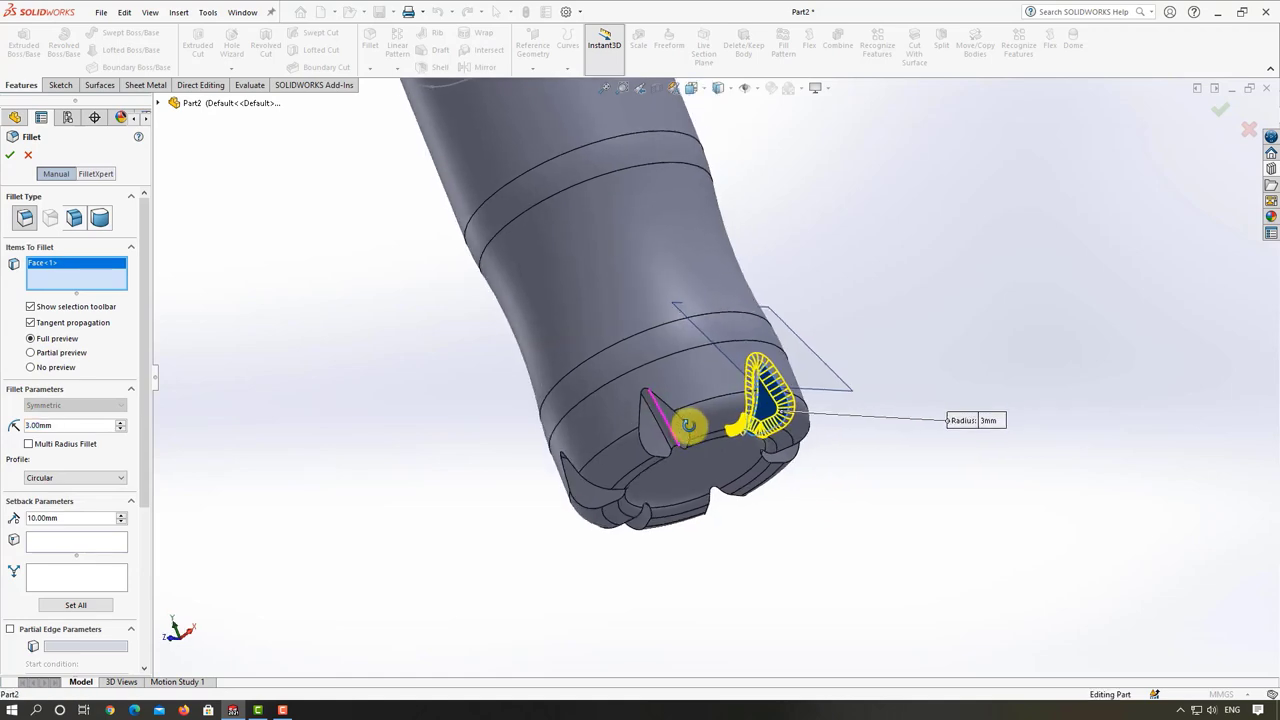
{"action": "mouse_move", "coordinate": [654, 471]}
{"action": "middle_mouse_down"}
{"action": "mouse_move", "coordinate": [689, 405]}
{"action": "mouse_move", "coordinate": [643, 443]}
{"action": "mouse_move", "coordinate": [651, 504]}
{"action": "mouse_move", "coordinate": [610, 510]}
{"action": "mouse_move", "coordinate": [617, 466]}
{"action": "mouse_move", "coordinate": [600, 529]}
{"action": "middle_mouse_up"}
{"action": "left_click", "coordinate": [607, 537]}
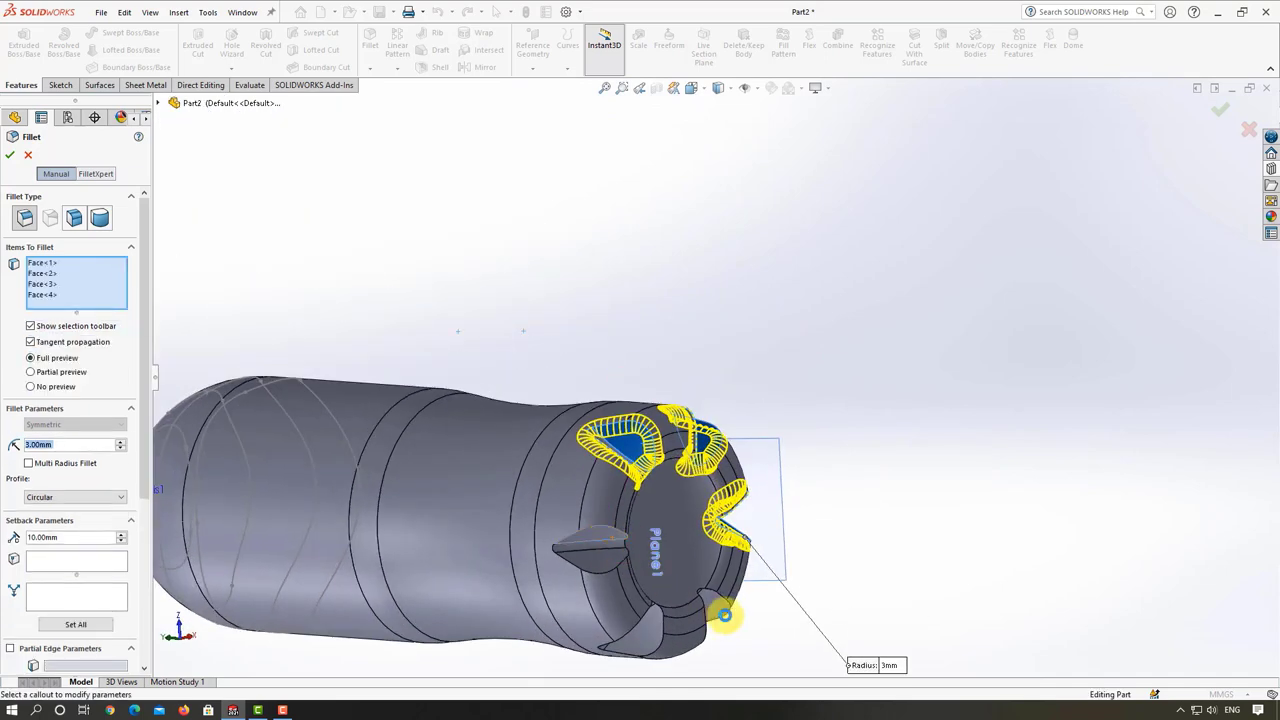
{"action": "left_click", "coordinate": [652, 640]}
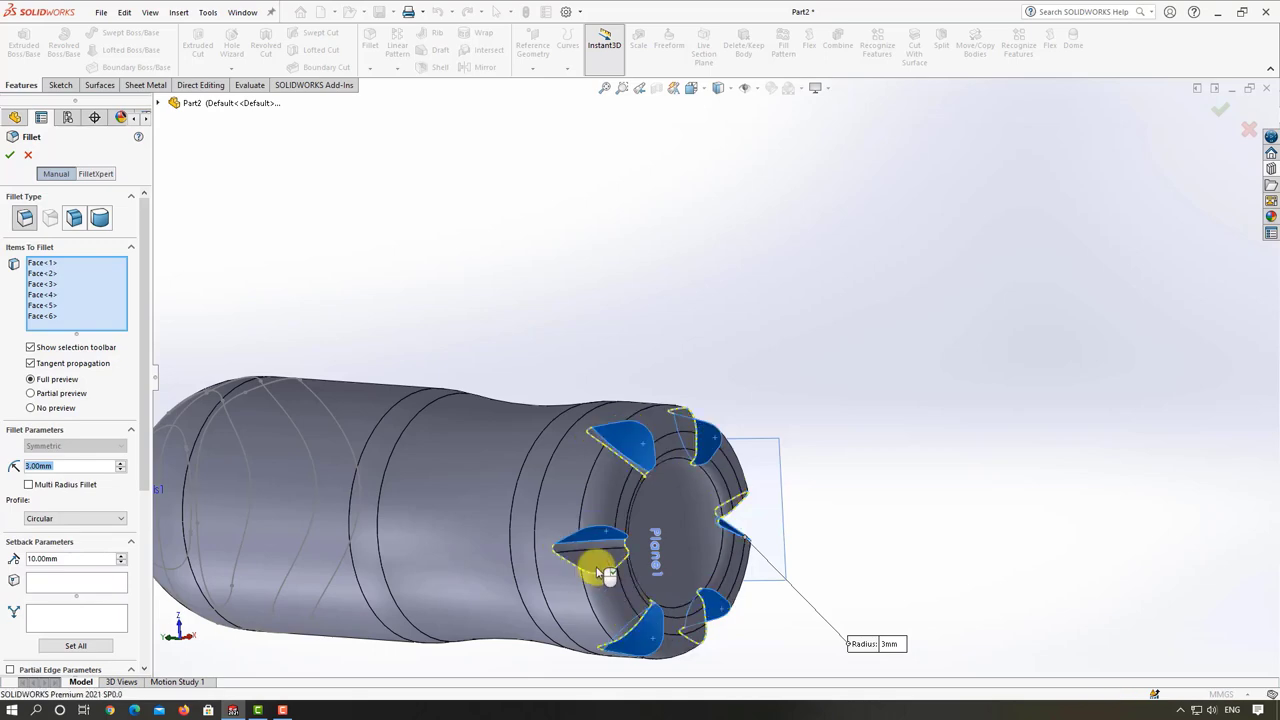
{"action": "mouse_move", "coordinate": [630, 613]}
{"action": "middle_mouse_down"}
{"action": "mouse_move", "coordinate": [605, 565]}
{"action": "mouse_move", "coordinate": [605, 522]}
{"action": "middle_mouse_up"}
{"action": "scroll", "coordinate": [605, 565], "scroll_direction": "down", "scroll_amount": 5}
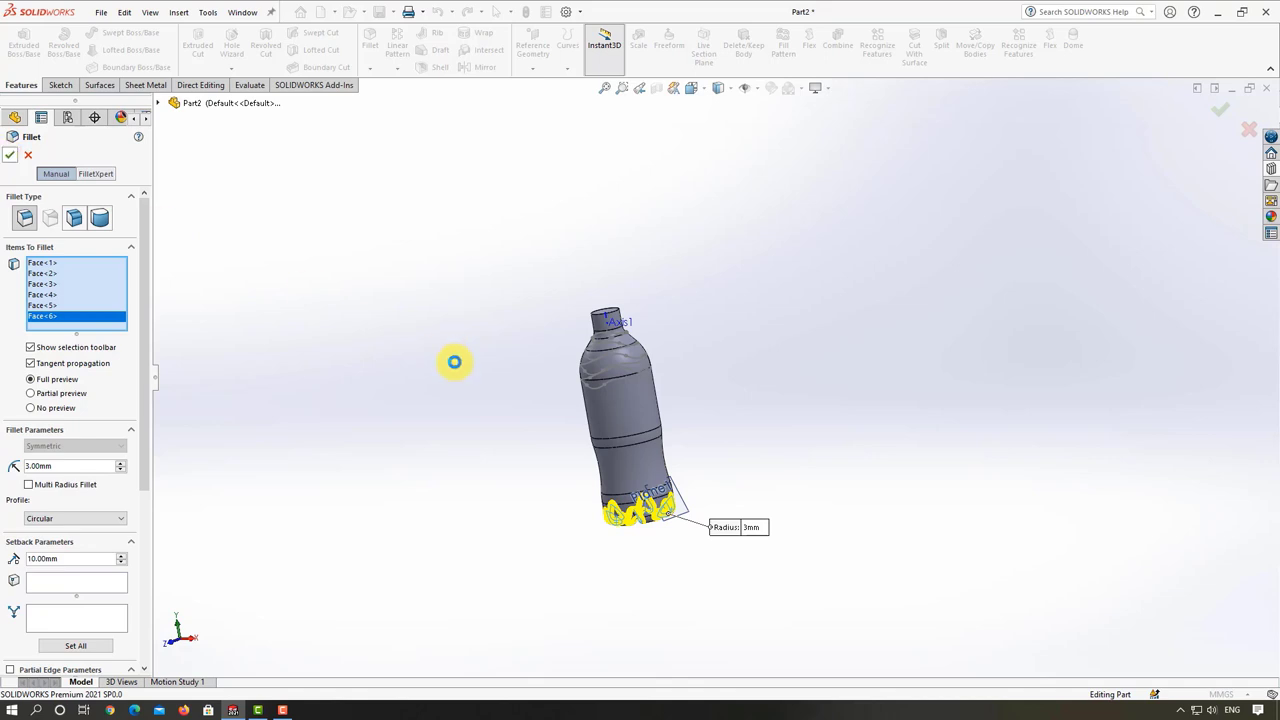
{"action": "mouse_move", "coordinate": [454, 362]}
{"action": "middle_mouse_down"}
{"action": "mouse_move", "coordinate": [557, 406]}
{"action": "mouse_move", "coordinate": [529, 206]}
{"action": "middle_mouse_up"}
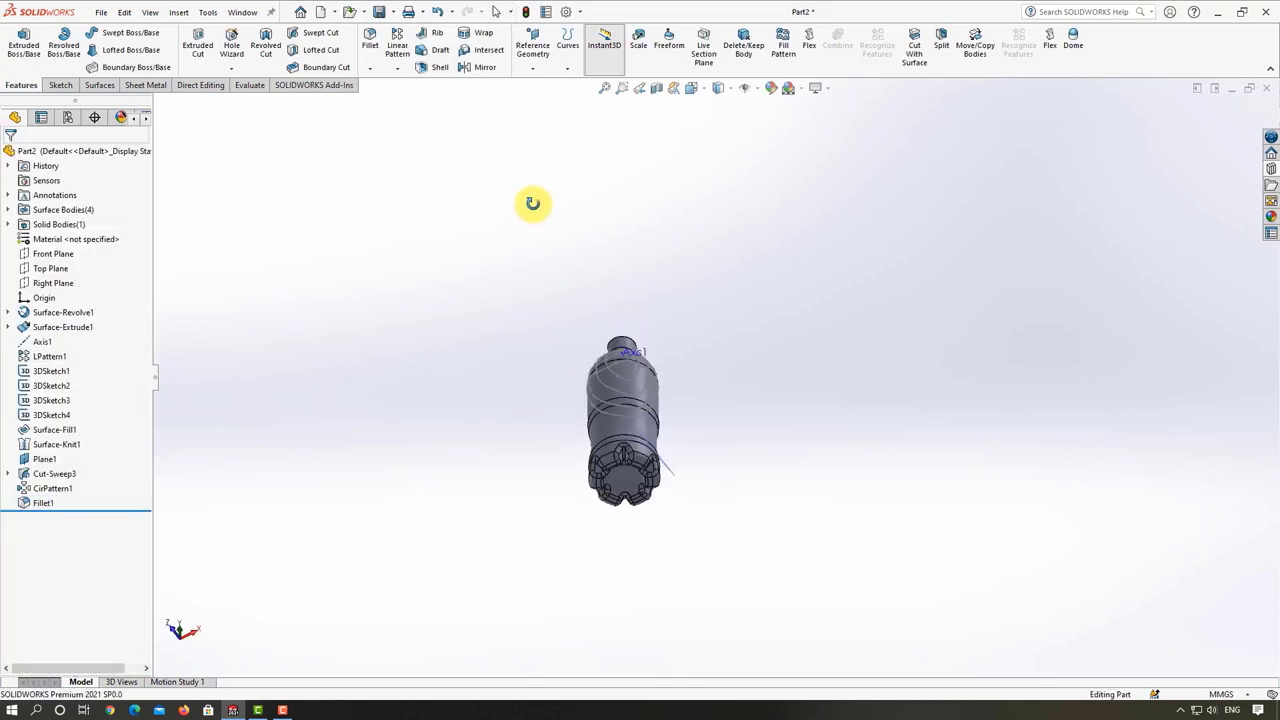
{"action": "scroll", "coordinate": [611, 437], "scroll_direction": "down", "scroll_amount": 3}
{"action": "scroll", "coordinate": [611, 437], "scroll_direction": "down", "scroll_amount": 2}
{"action": "mouse_move", "coordinate": [594, 437]}
{"action": "middle_mouse_down"}
{"action": "mouse_move", "coordinate": [606, 351]}
{"action": "mouse_move", "coordinate": [577, 535]}
{"action": "middle_mouse_up"}
{"action": "scroll", "coordinate": [571, 357], "scroll_direction": "up", "scroll_amount": 5}
{"action": "mouse_move", "coordinate": [571, 357]}
{"action": "middle_mouse_down"}
{"action": "mouse_move", "coordinate": [537, 386]}
{"action": "mouse_move", "coordinate": [571, 466]}
{"action": "mouse_move", "coordinate": [697, 266]}
{"action": "mouse_move", "coordinate": [686, 271]}
{"action": "mouse_move", "coordinate": [671, 243]}
{"action": "mouse_move", "coordinate": [643, 254]}
{"action": "middle_mouse_up"}
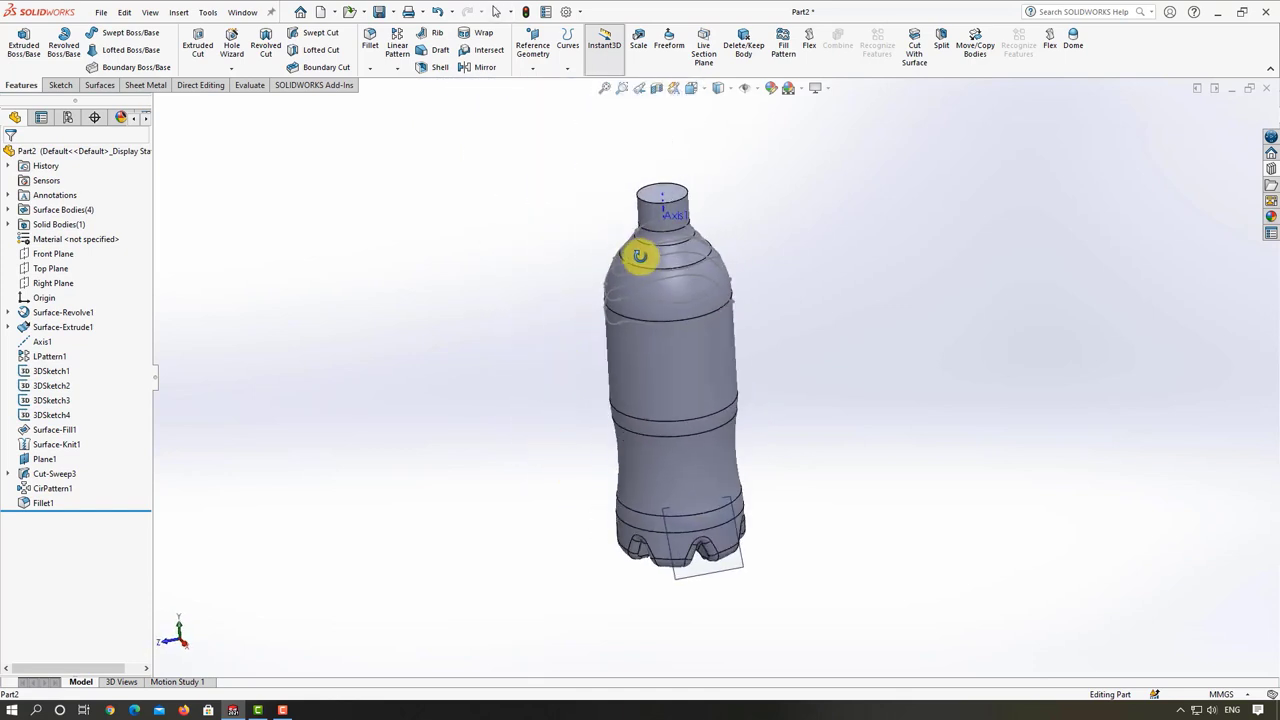
{"action": "scroll", "coordinate": [590, 320], "scroll_direction": "down", "scroll_amount": 2}
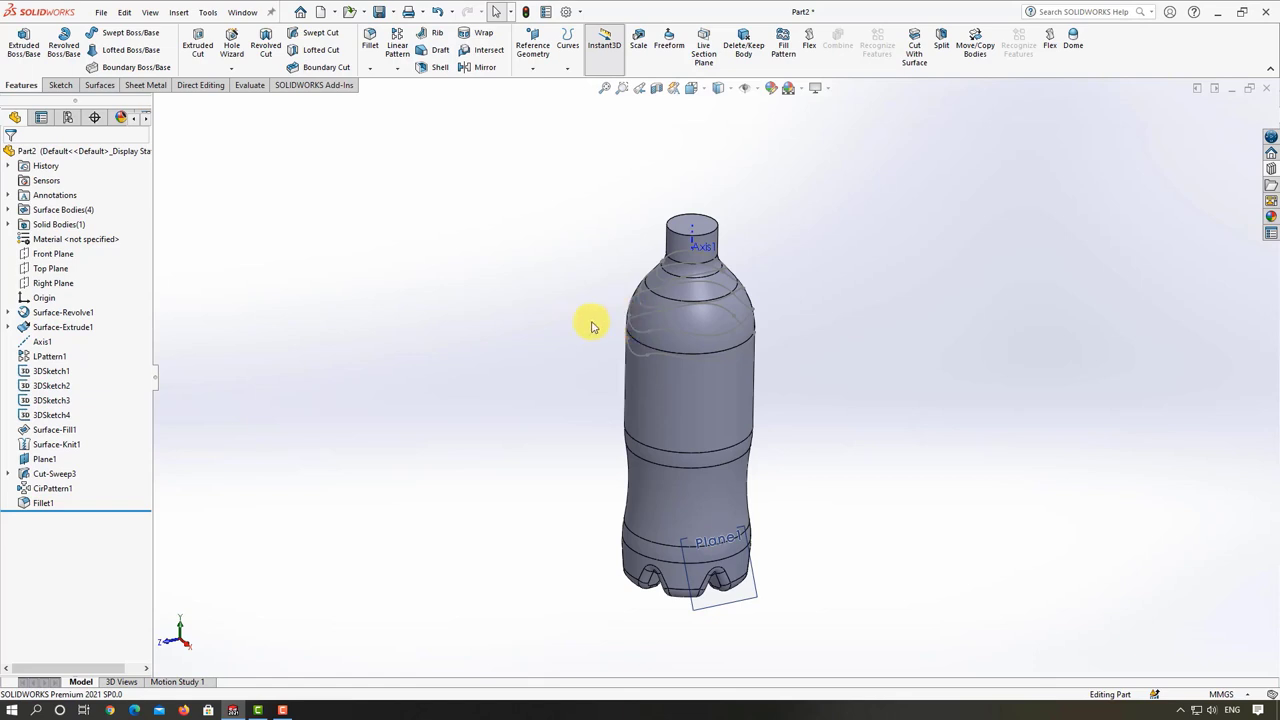
{"action": "mouse_move", "coordinate": [734, 309]}
{"action": "middle_mouse_down"}
{"action": "mouse_move", "coordinate": [703, 280]}
{"action": "mouse_move", "coordinate": [731, 303]}
{"action": "mouse_move", "coordinate": [680, 188]}
{"action": "middle_mouse_up"}
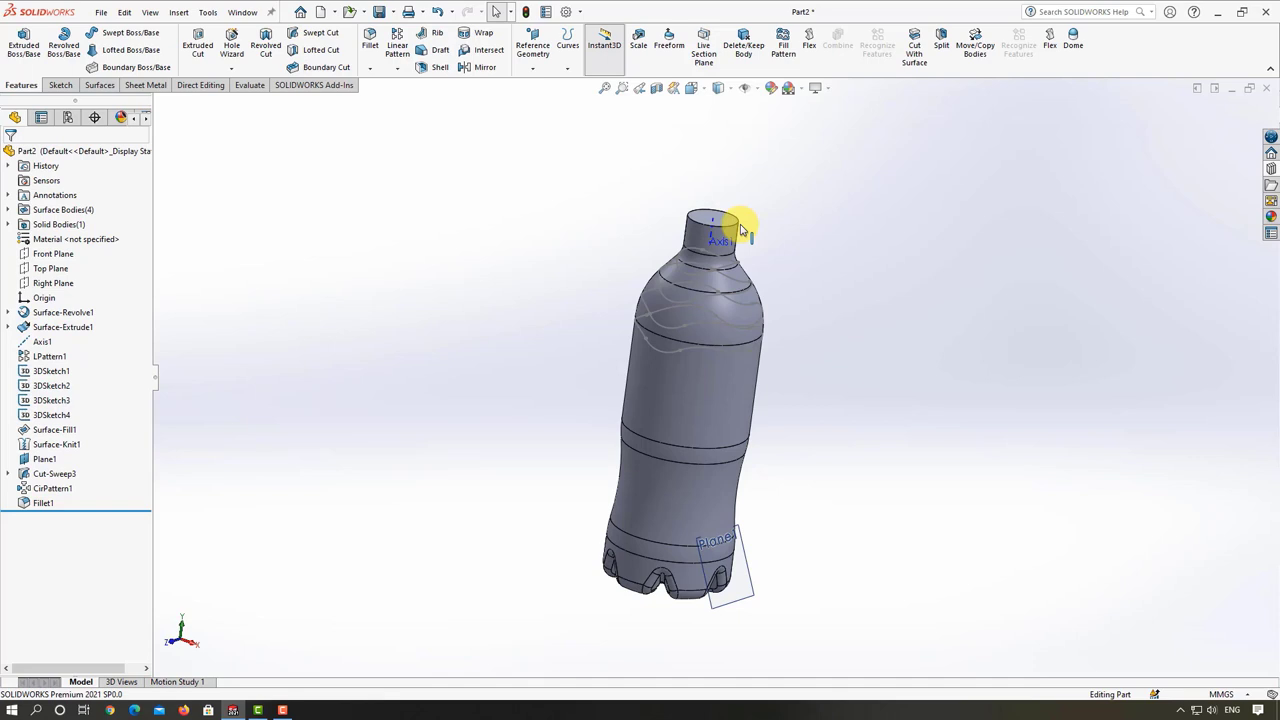
{"action": "mouse_move", "coordinate": [741, 230]}
{"action": "middle_mouse_down"}
{"action": "mouse_move", "coordinate": [700, 343]}
{"action": "mouse_move", "coordinate": [663, 377]}
{"action": "middle_mouse_up"}
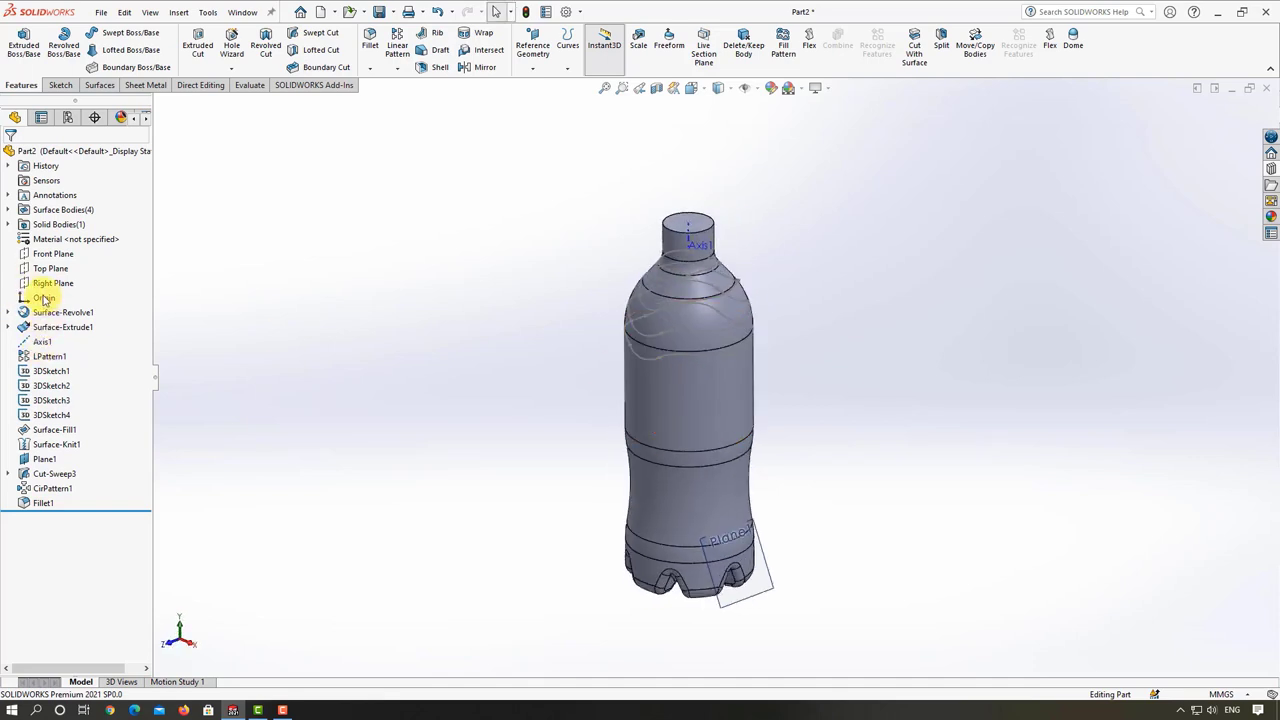
- Sketch a circle on the Front Plane
{"action": "left_click", "coordinate": [50, 254]}
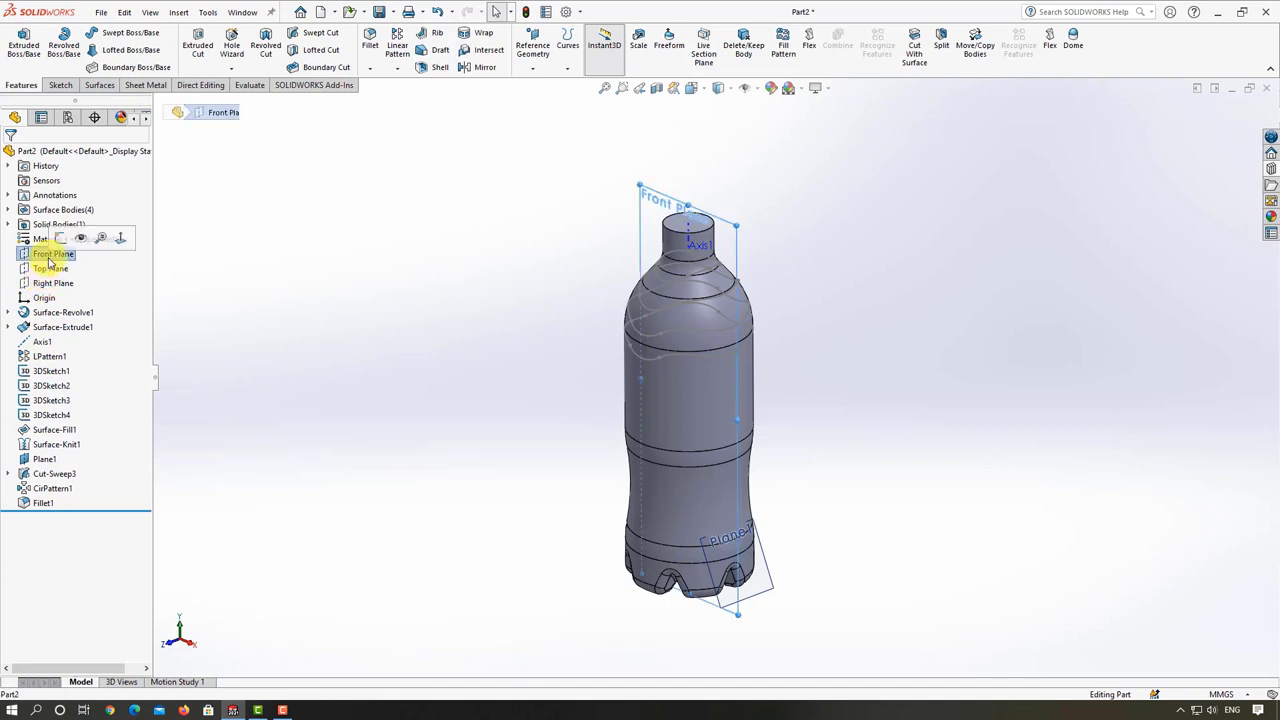
{"action": "left_click", "coordinate": [67, 240]}
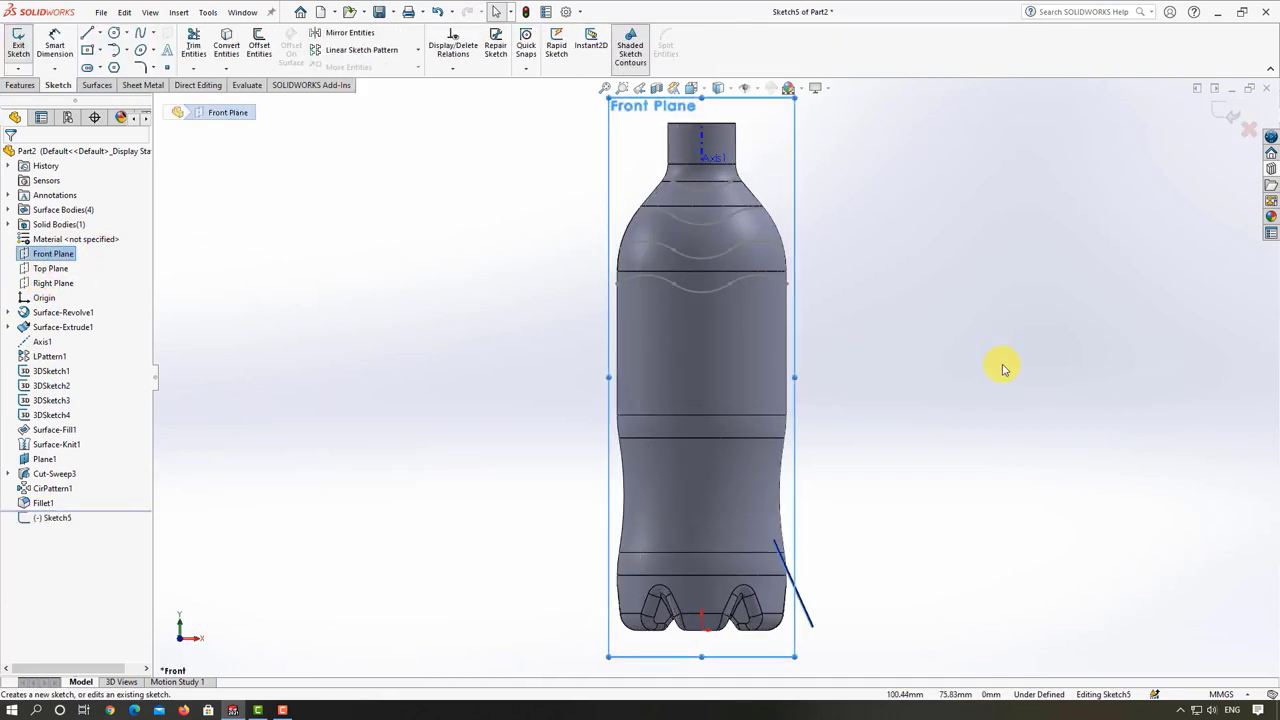
{"action": "scroll", "coordinate": [900, 320], "scroll_direction": "down", "scroll_amount": 3}
{"action": "scroll", "coordinate": [745, 290], "scroll_direction": "up", "scroll_amount": 2}
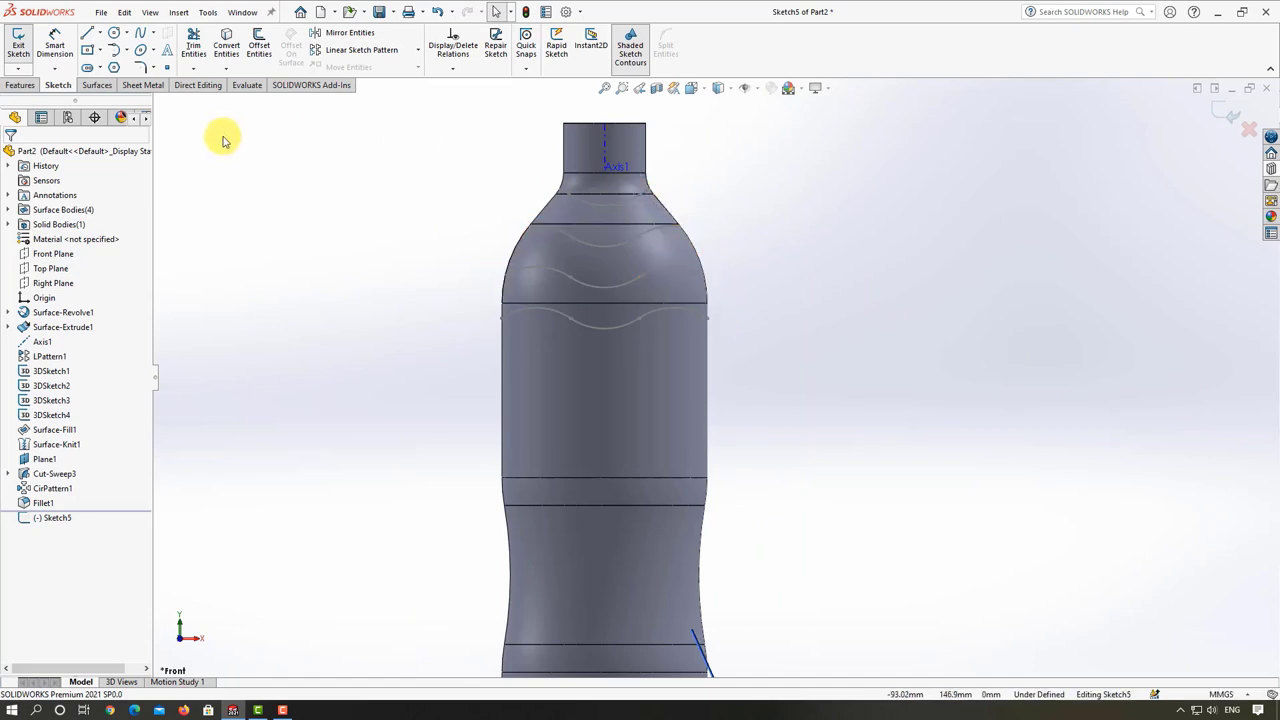
{"action": "left_click", "coordinate": [113, 33]}
{"action": "scroll", "coordinate": [745, 330], "scroll_direction": "down", "scroll_amount": 5}
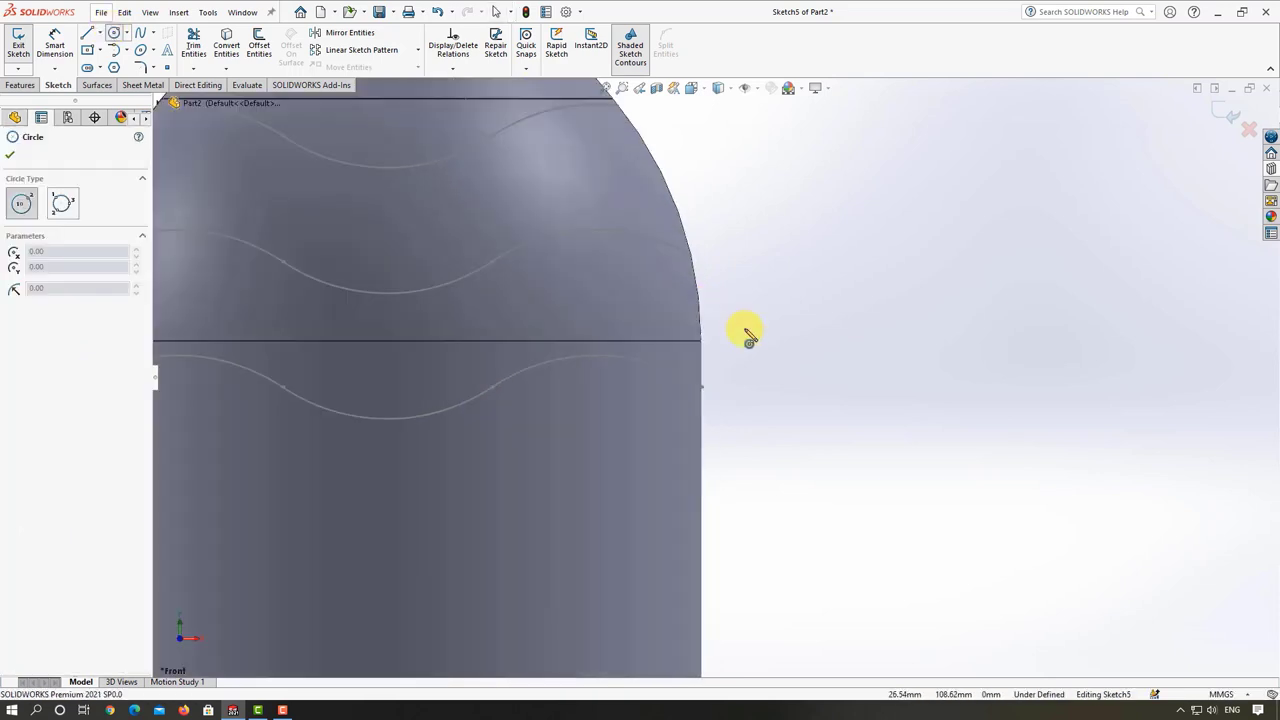
{"action": "key", "text": "Escape"}
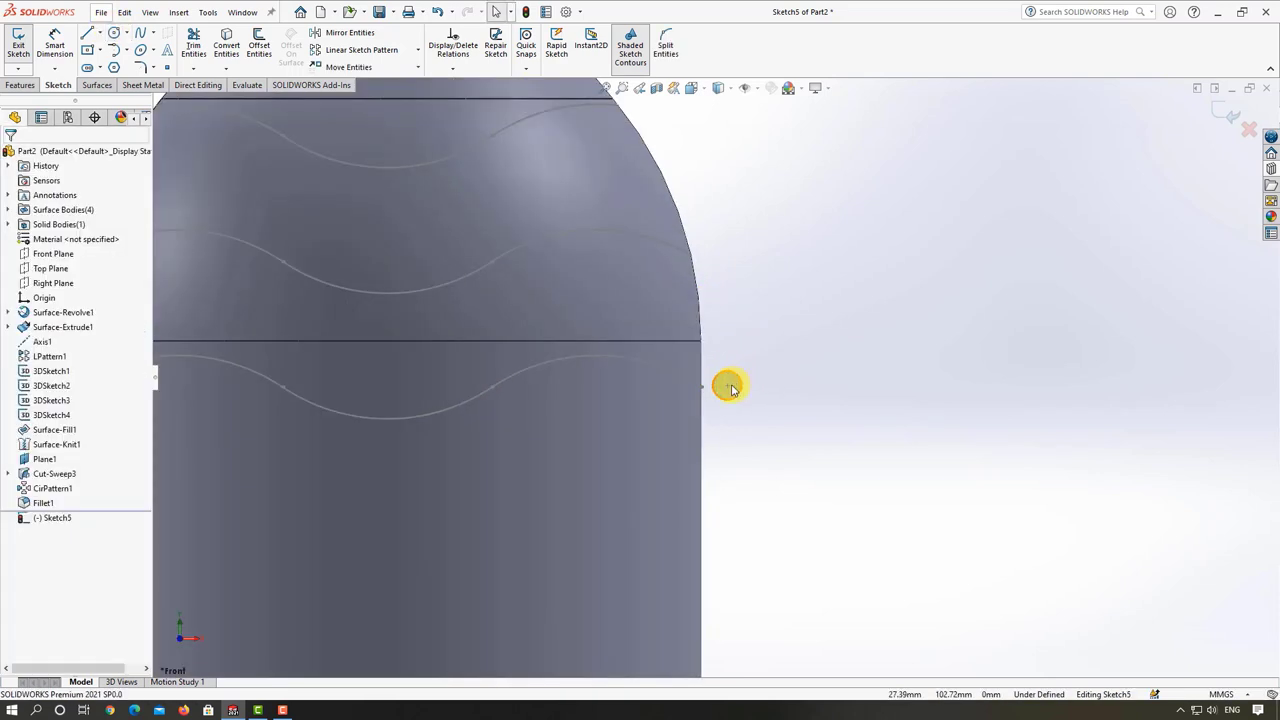
- Make the circle's centre coincident with the end of the wavy shoulder curve
{"action": "left_click", "coordinate": [728, 390]}
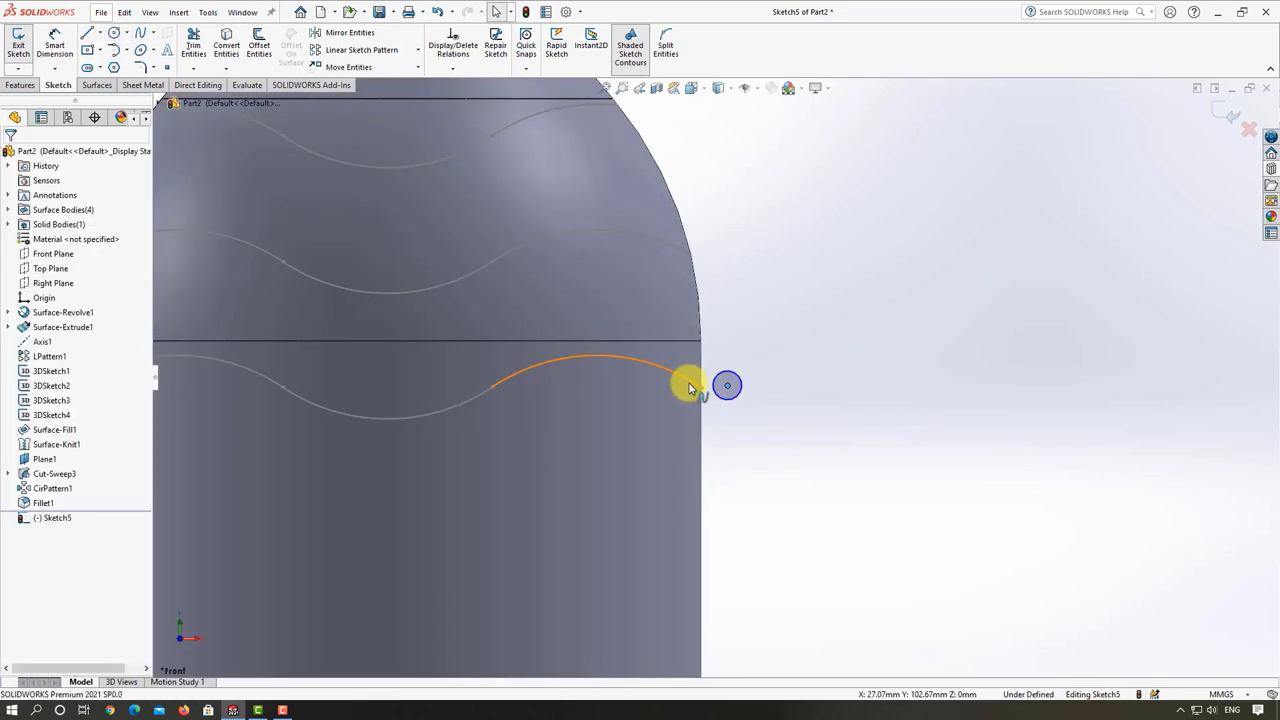
{"action": "left_click", "coordinate": [692, 382], "text": "ctrl"}
{"action": "left_click", "coordinate": [31, 378]}
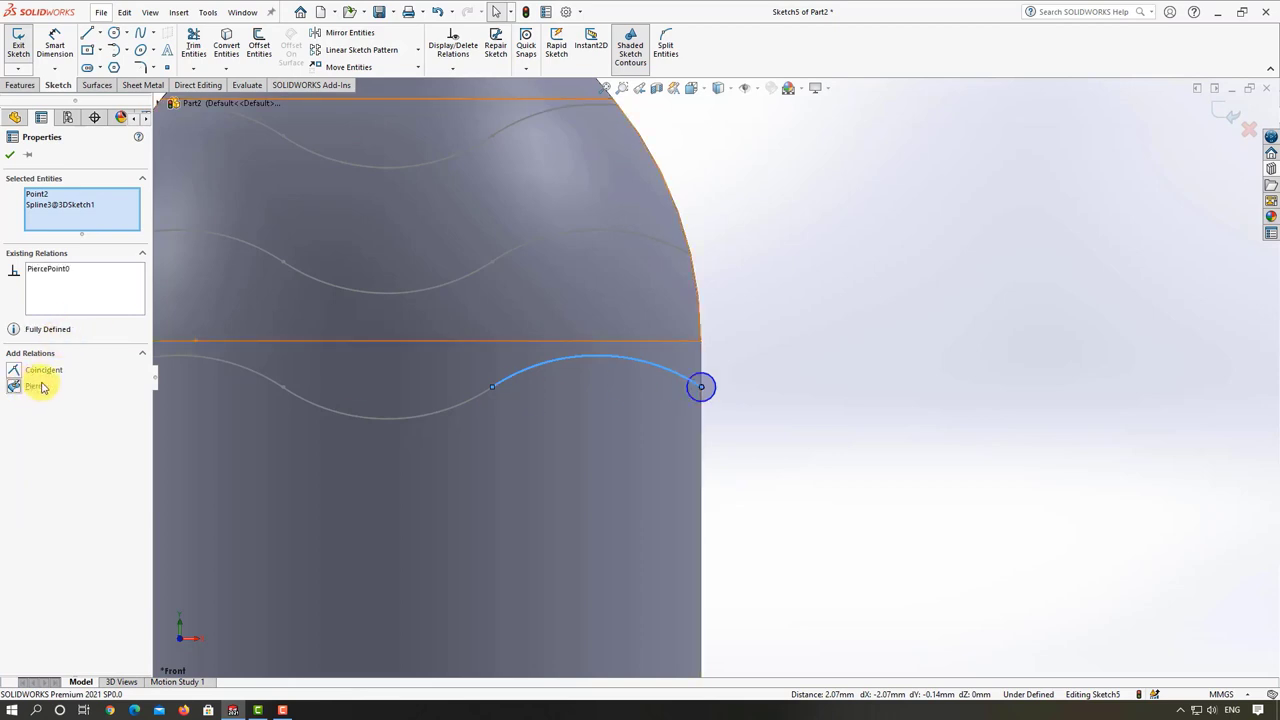
{"action": "left_click", "coordinate": [890, 295]}
- Dimension the circle to Ø4 mm and exit the sketch
{"action": "left_click", "coordinate": [55, 45]}
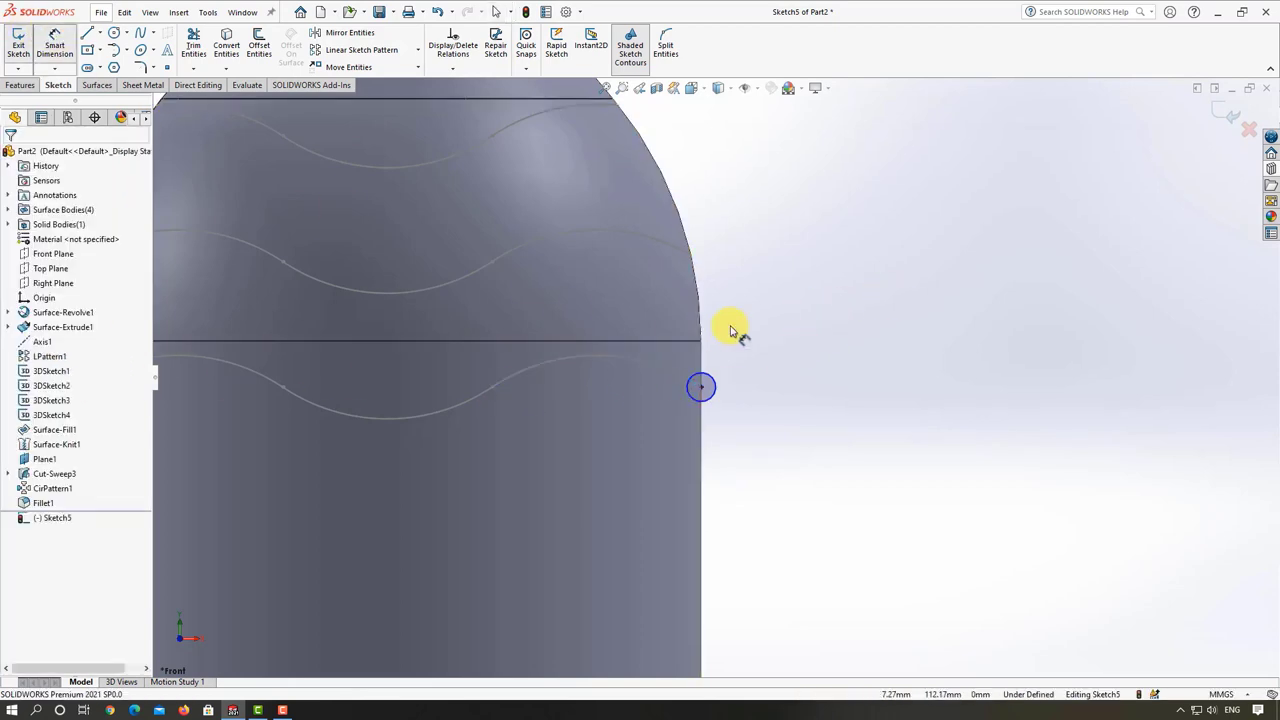
{"action": "left_click", "coordinate": [718, 390]}
{"action": "left_click", "coordinate": [762, 352]}
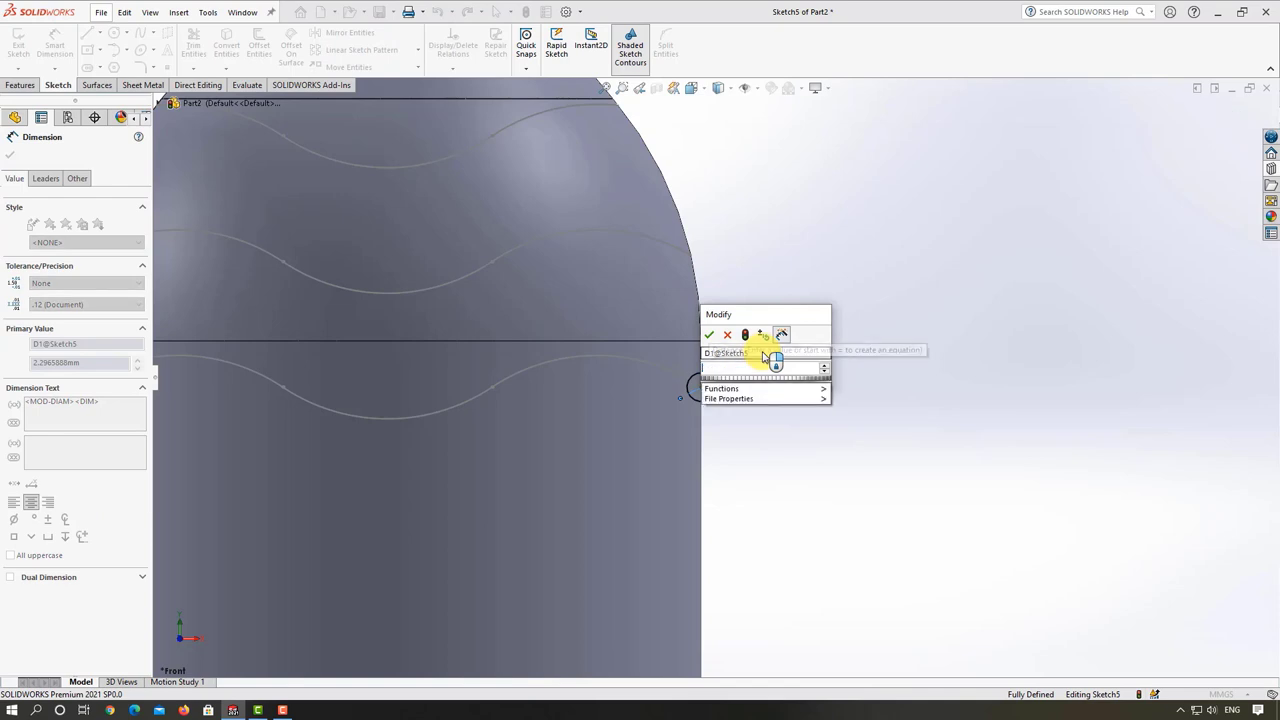
{"action": "type", "text": "4"}
{"action": "key", "text": "Return"}
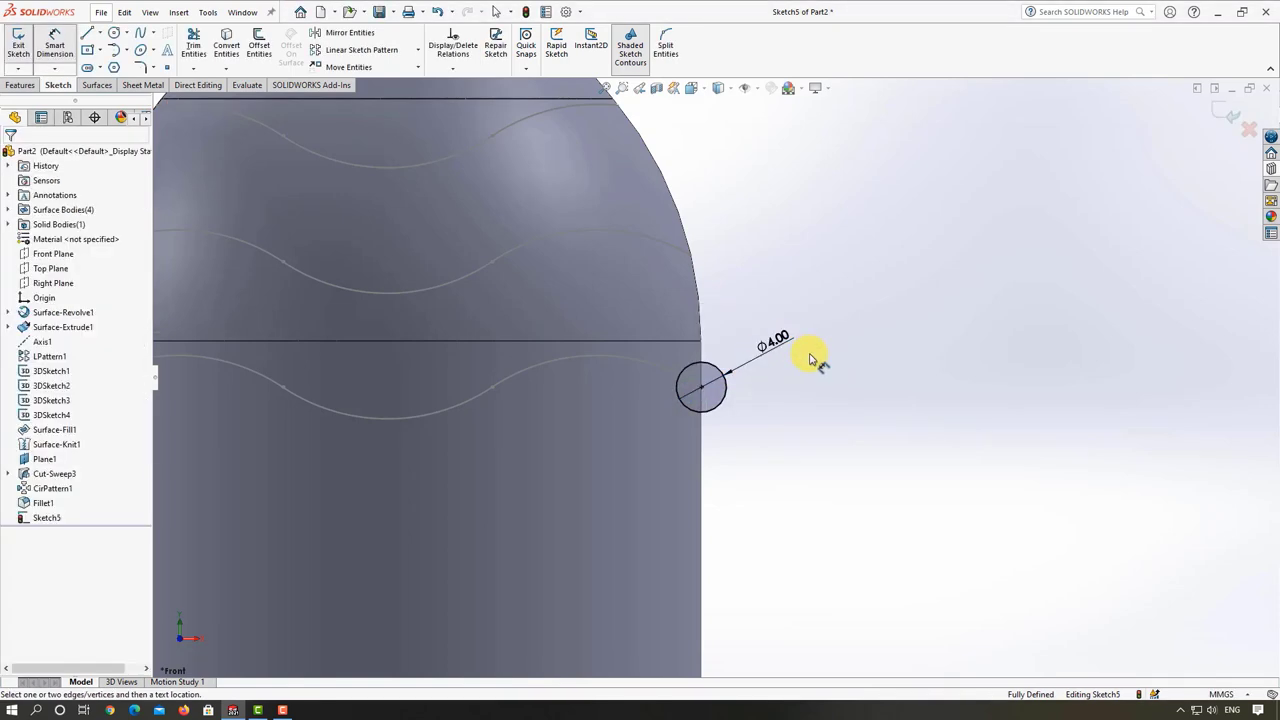
{"action": "left_click", "coordinate": [1224, 108]}
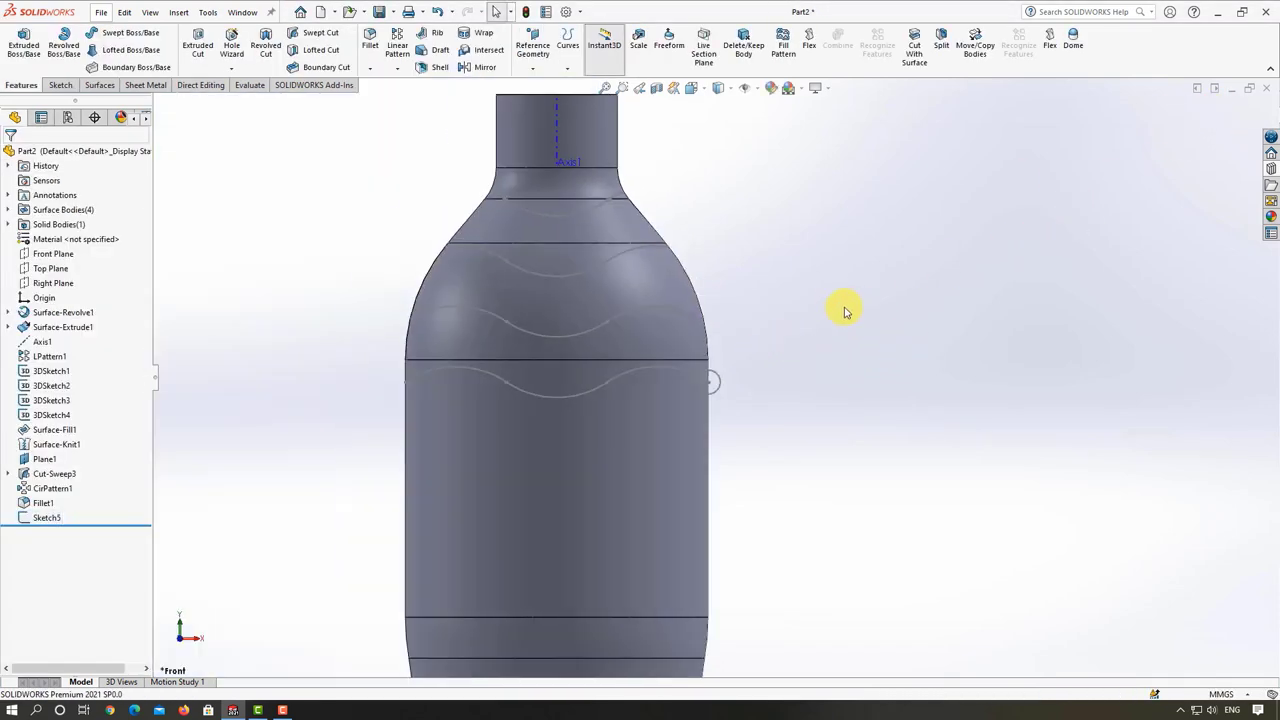
- Sweep the 4 mm circle along the 3DSketch1 wave to create the Sweep1 rib
{"action": "mouse_move", "coordinate": [849, 309]}
{"action": "middle_mouse_down"}
{"action": "mouse_move", "coordinate": [805, 336]}
{"action": "mouse_move", "coordinate": [863, 343]}
{"action": "mouse_move", "coordinate": [814, 286]}
{"action": "mouse_move", "coordinate": [771, 303]}
{"action": "mouse_move", "coordinate": [815, 288]}
{"action": "middle_mouse_up"}
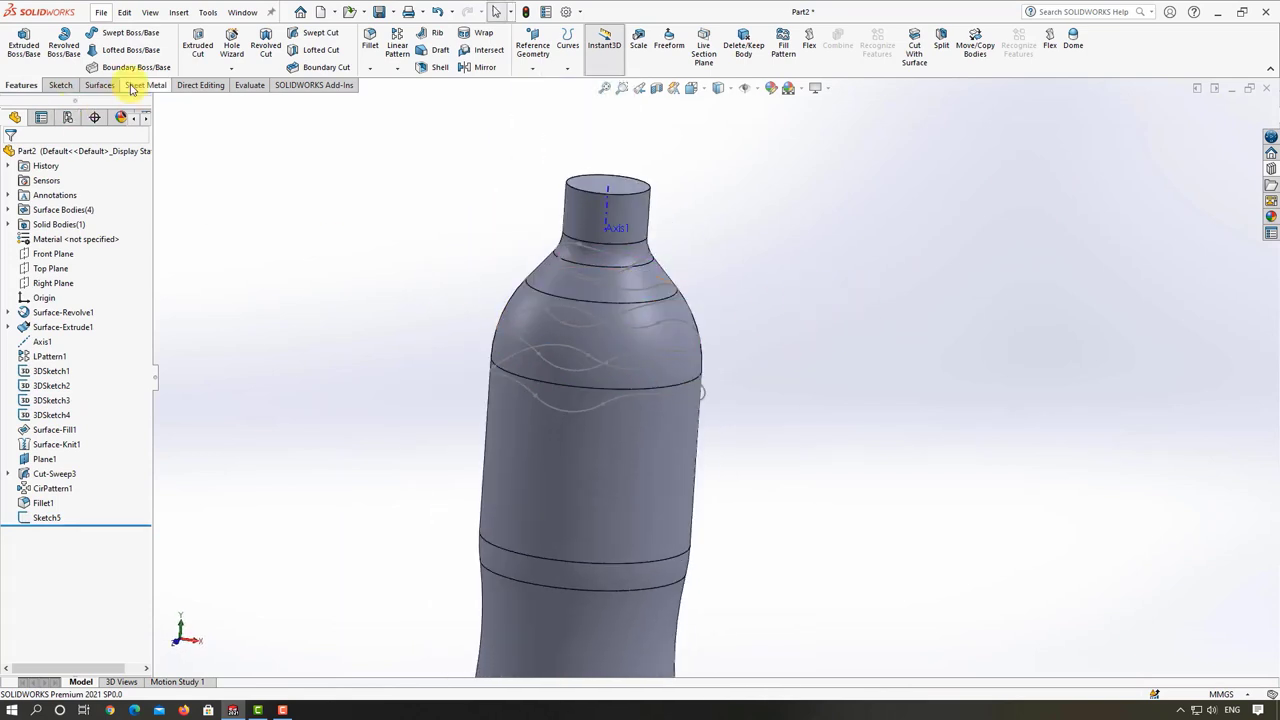
{"action": "left_click", "coordinate": [125, 32]}
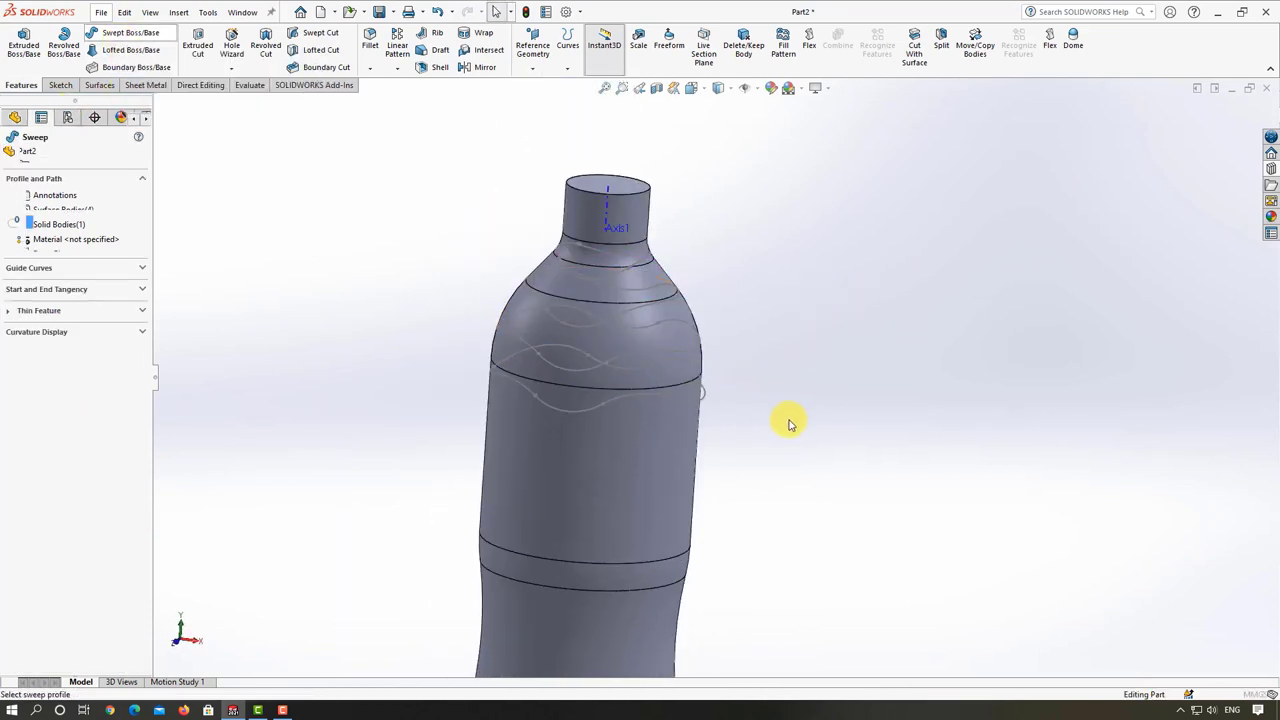
{"action": "scroll", "coordinate": [680, 375], "scroll_direction": "down", "scroll_amount": 2}
{"action": "left_click", "coordinate": [697, 383]}
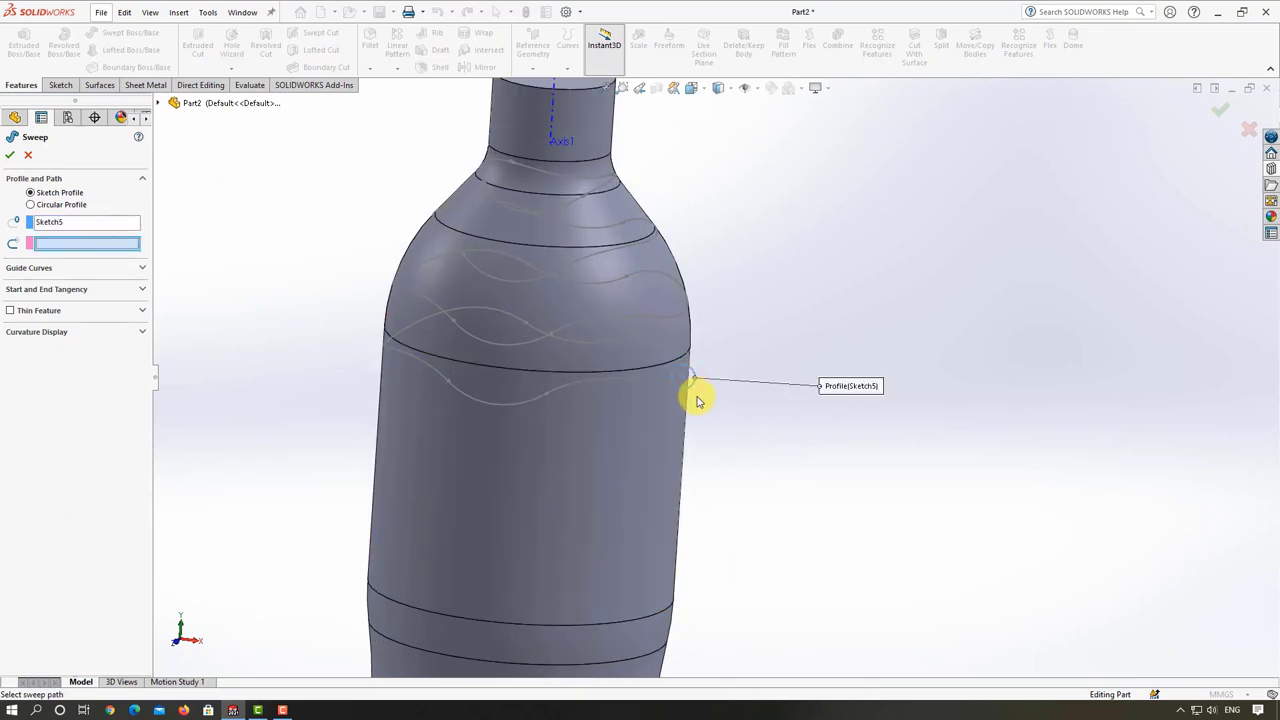
{"action": "left_click", "coordinate": [658, 378]}
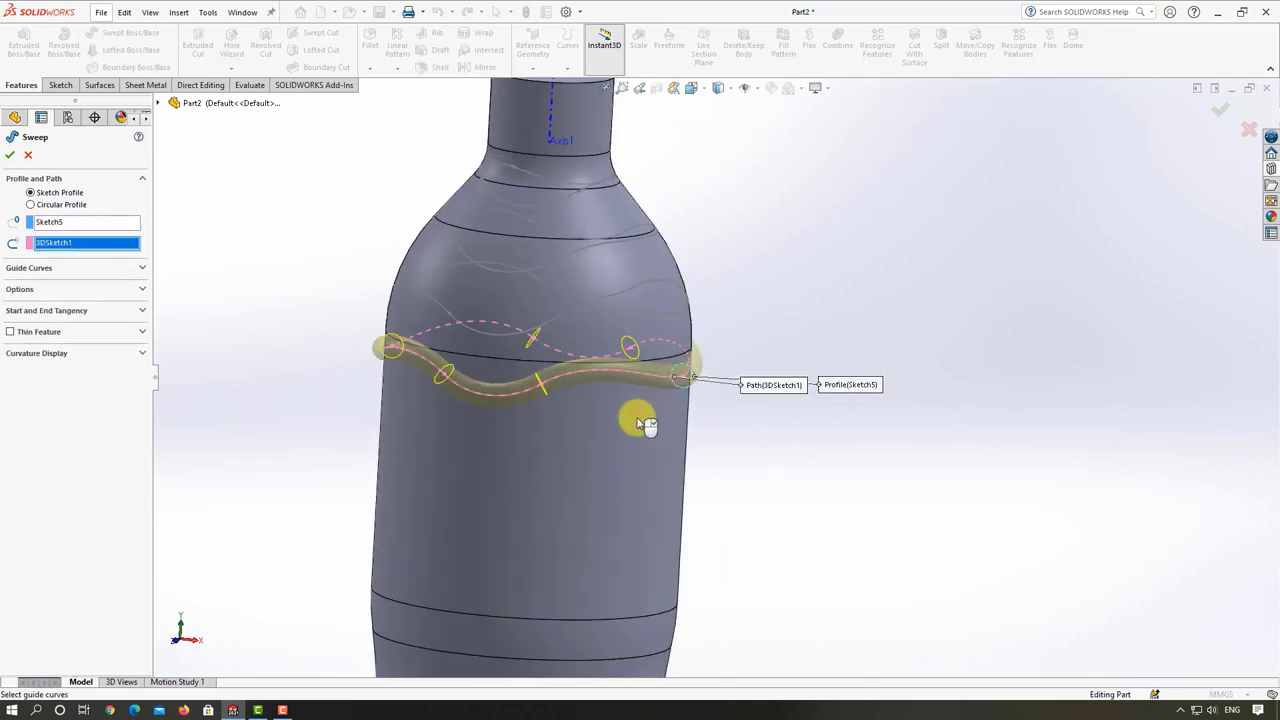
{"action": "mouse_move", "coordinate": [405, 398]}
{"action": "middle_mouse_down"}
{"action": "mouse_move", "coordinate": [407, 372]}
{"action": "mouse_move", "coordinate": [486, 408]}
{"action": "middle_mouse_up"}
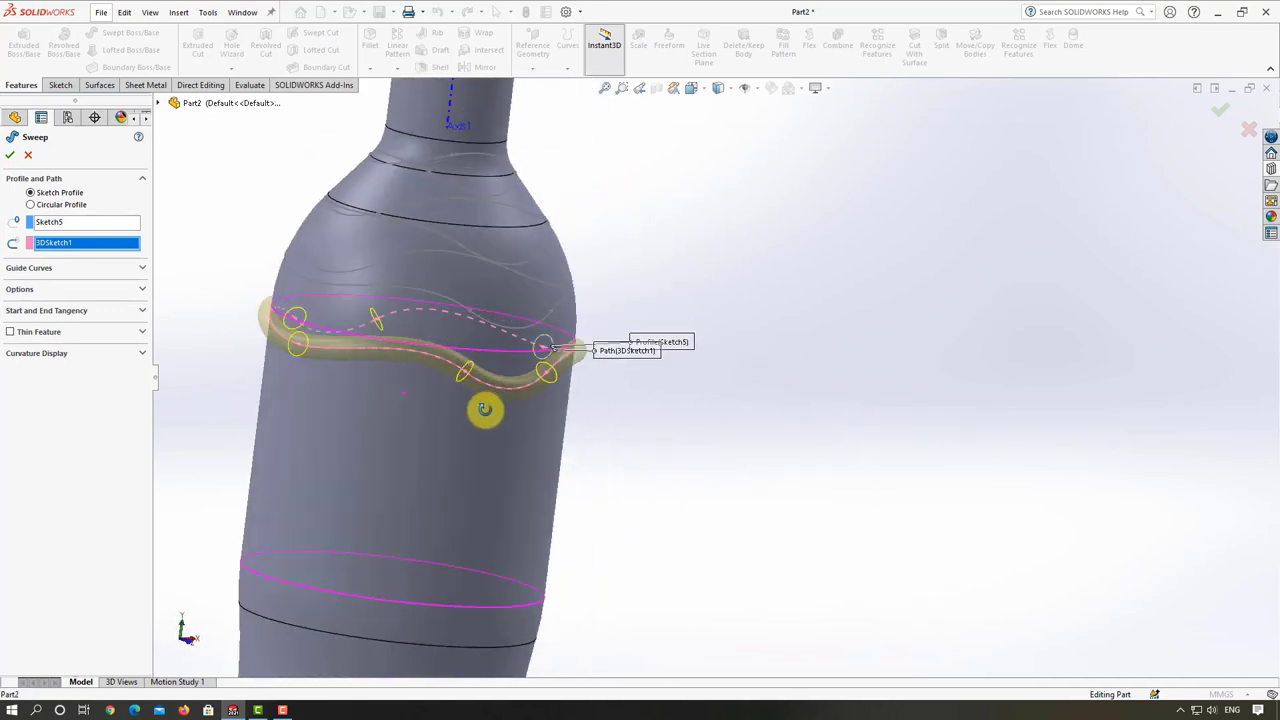
{"action": "left_click", "coordinate": [14, 155]}
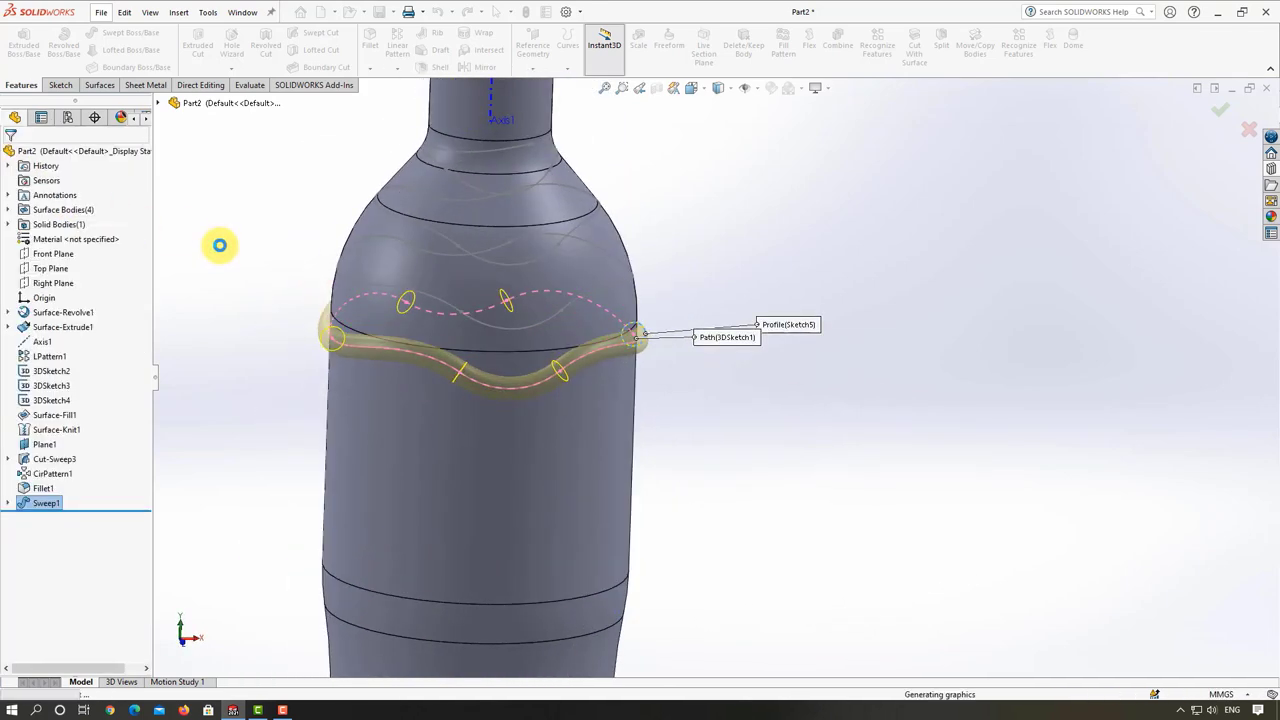
{"action": "middle_click_drag", "start_coordinate": [500, 290], "coordinate": [680, 314]}
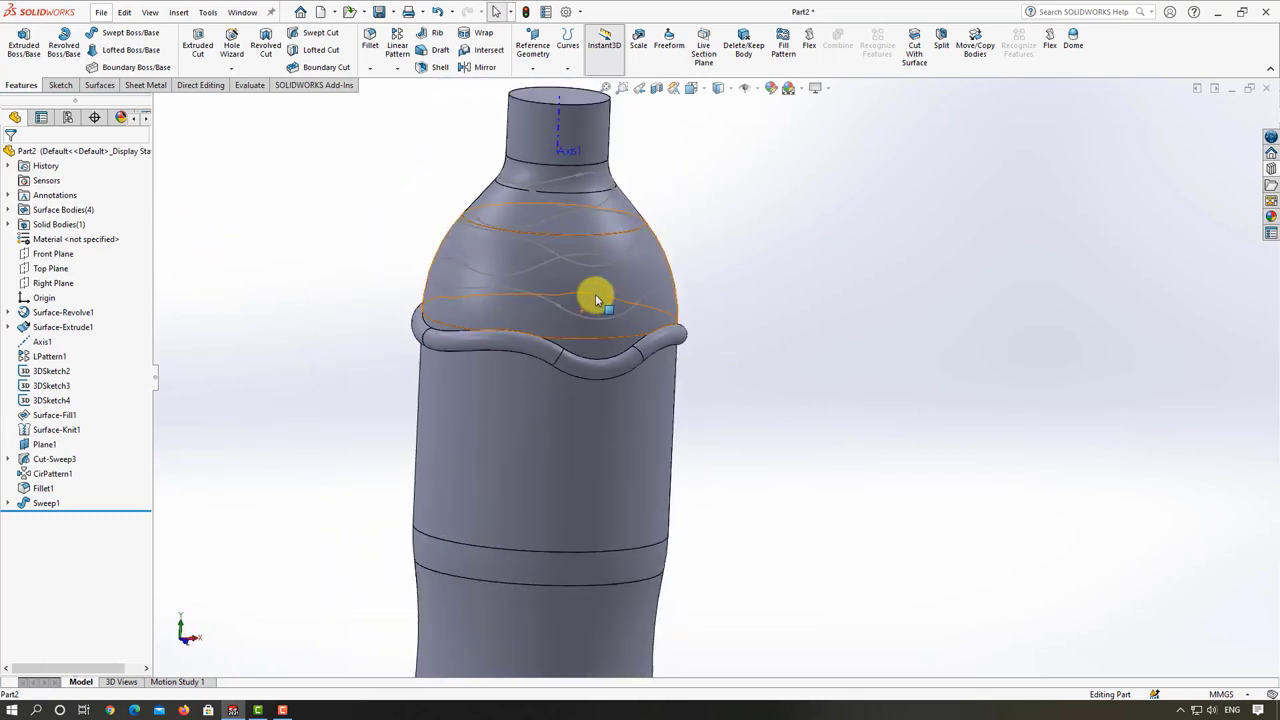
- Sketch a circle on the Front Plane and dimension it to 3 mm diameter
{"action": "left_click", "coordinate": [50, 257]}
{"action": "left_click", "coordinate": [100, 232]}
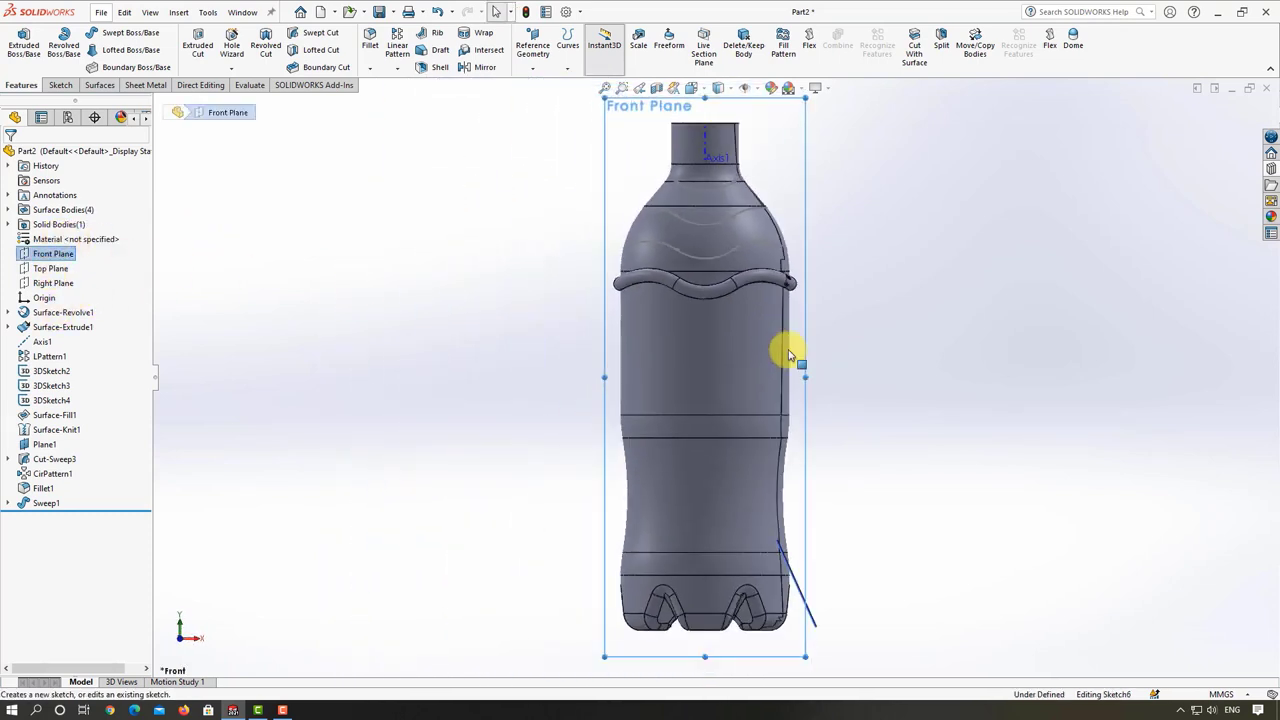
{"action": "scroll", "coordinate": [818, 248], "scroll_direction": "down", "scroll_amount": 3}
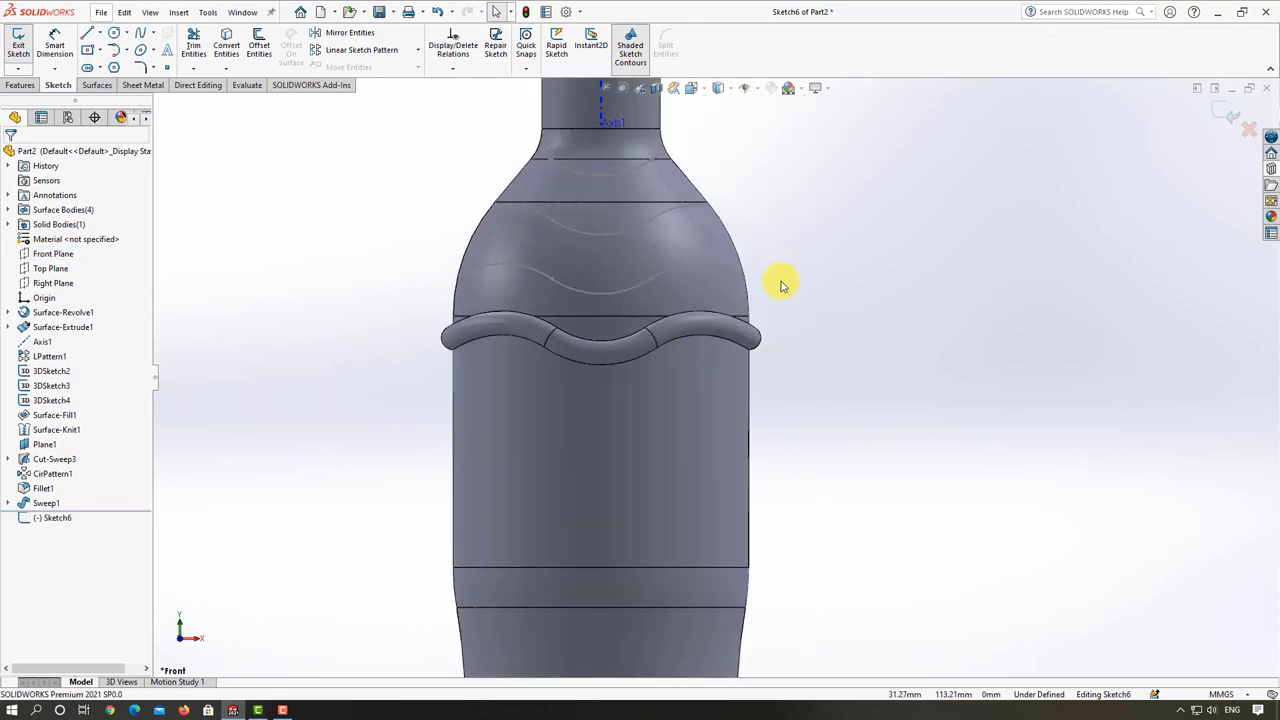
{"action": "left_click", "coordinate": [116, 35]}
{"action": "scroll", "coordinate": [790, 282], "scroll_direction": "down", "scroll_amount": 3}
{"action": "left_click_drag", "start_coordinate": [732, 281], "coordinate": [740, 288]}
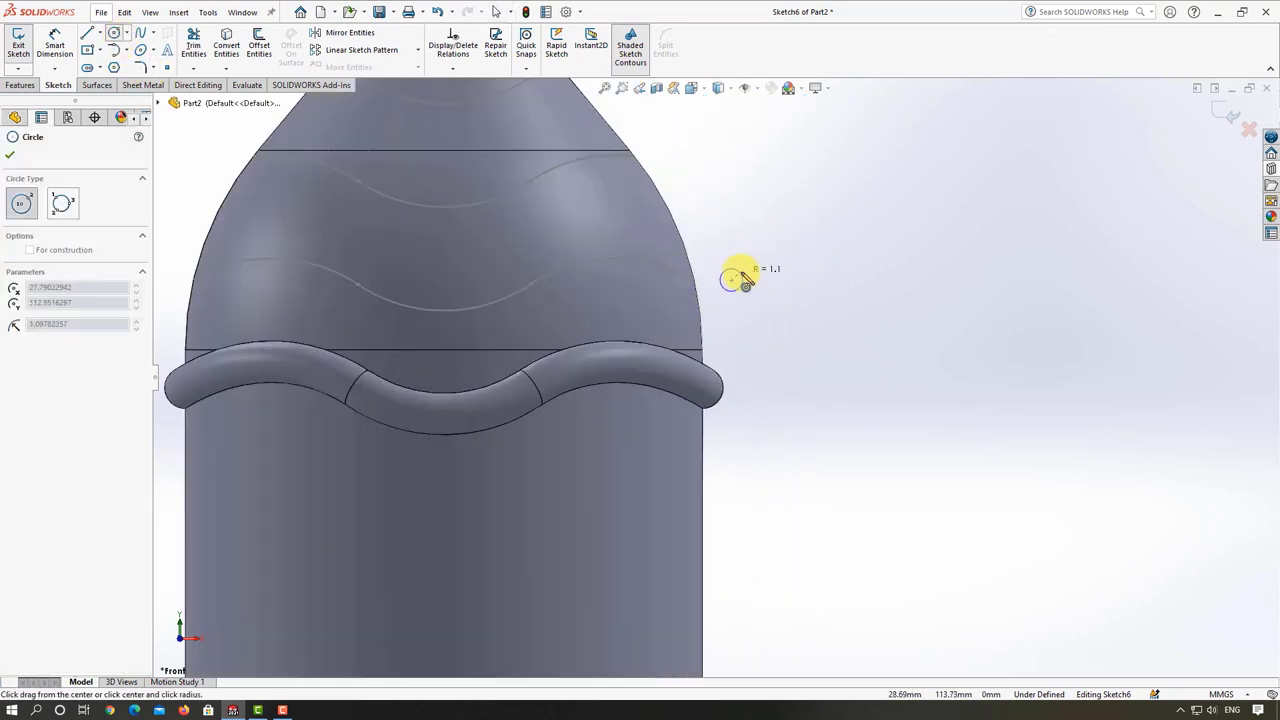
{"action": "key", "text": "Escape"}
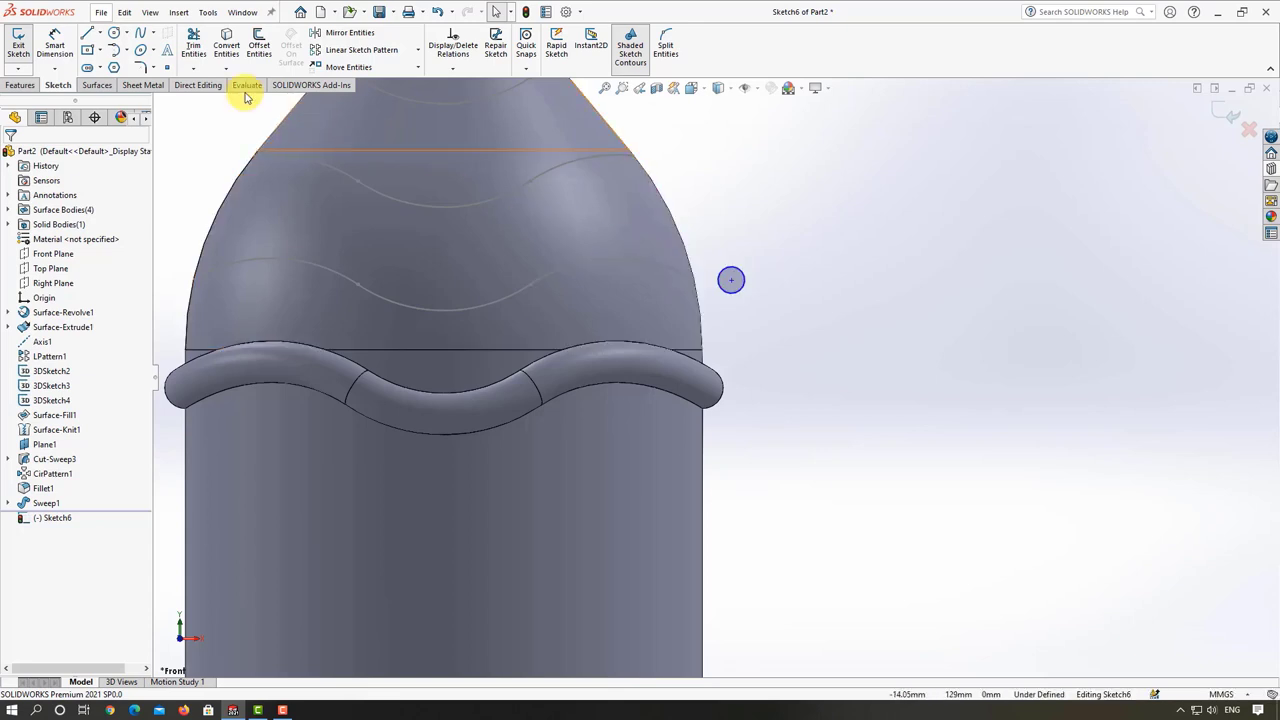
{"action": "left_click", "coordinate": [737, 273]}
{"action": "left_click", "coordinate": [740, 268]}
{"action": "key", "text": "Return"}
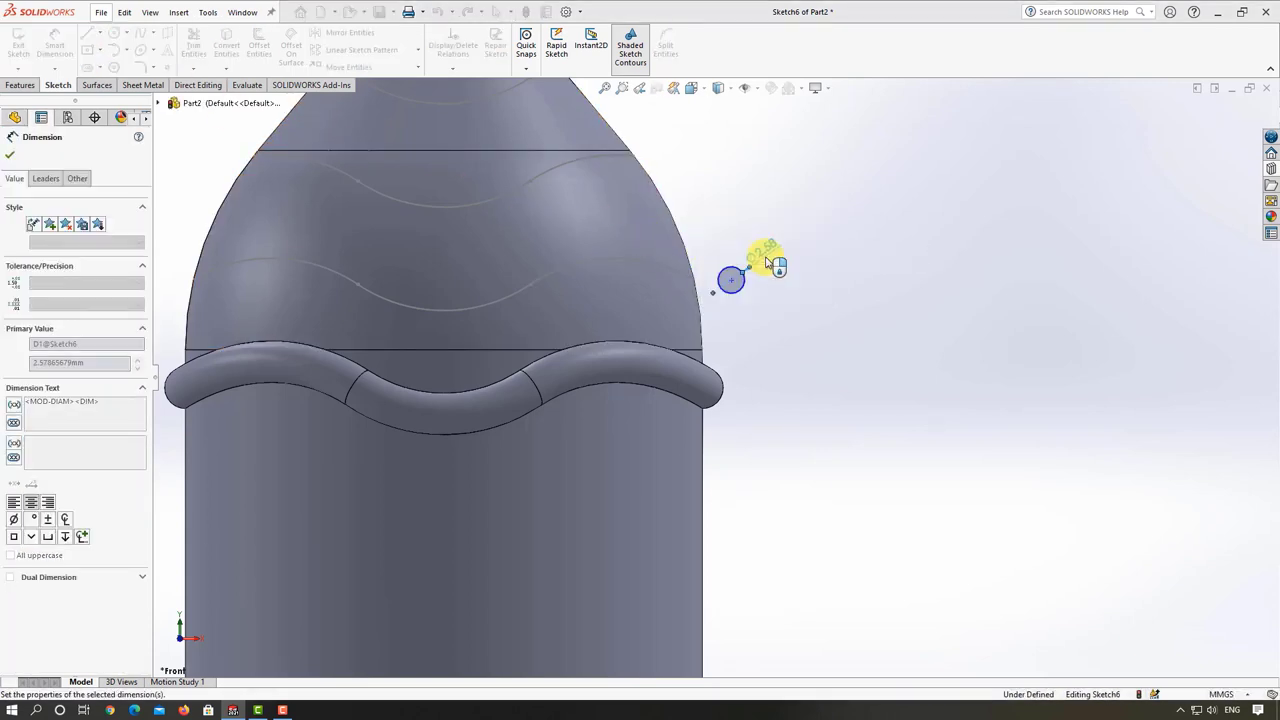
{"action": "key", "text": "Escape"}
- Add a Pierce relation between the circle's centre and the upper wavy spline
{"action": "scroll", "coordinate": [745, 297], "scroll_direction": "down", "scroll_amount": 2}
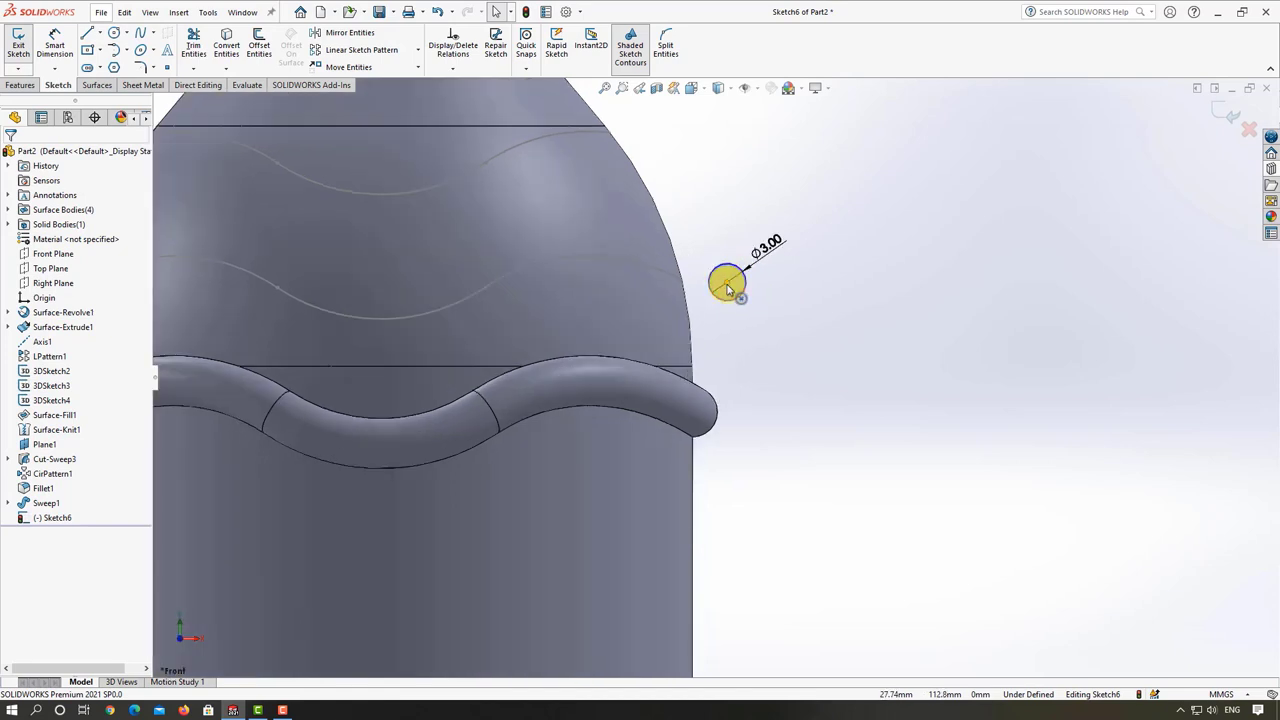
{"action": "left_click", "coordinate": [727, 283]}
{"action": "left_click", "coordinate": [675, 281], "text": "ctrl"}
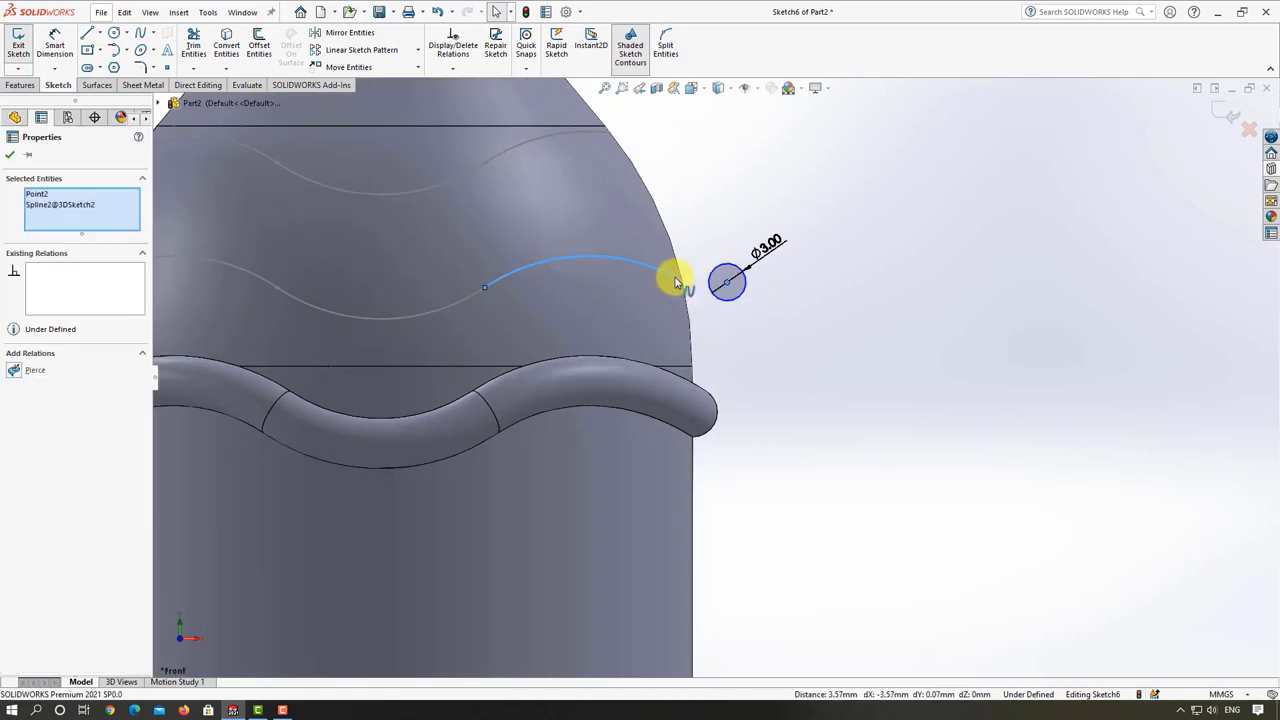
{"action": "left_click", "coordinate": [33, 370]}
{"action": "left_click", "coordinate": [960, 270]}
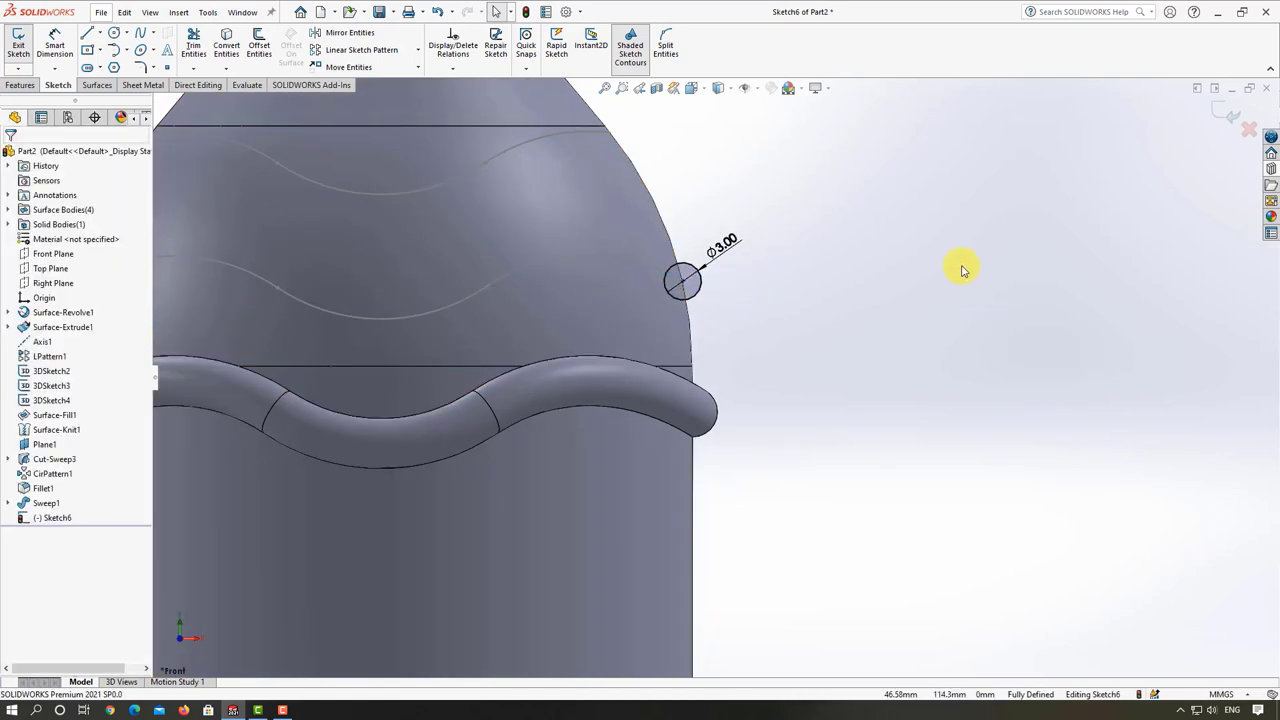
- Sweep the Sketch6 circle along the 3DSketch2 curve to create Sweep2, the second rib
{"action": "left_click", "coordinate": [1212, 108]}
{"action": "scroll", "coordinate": [848, 263], "scroll_direction": "up", "scroll_amount": 3}
{"action": "middle_click_drag", "start_coordinate": [848, 263], "coordinate": [822, 293]}
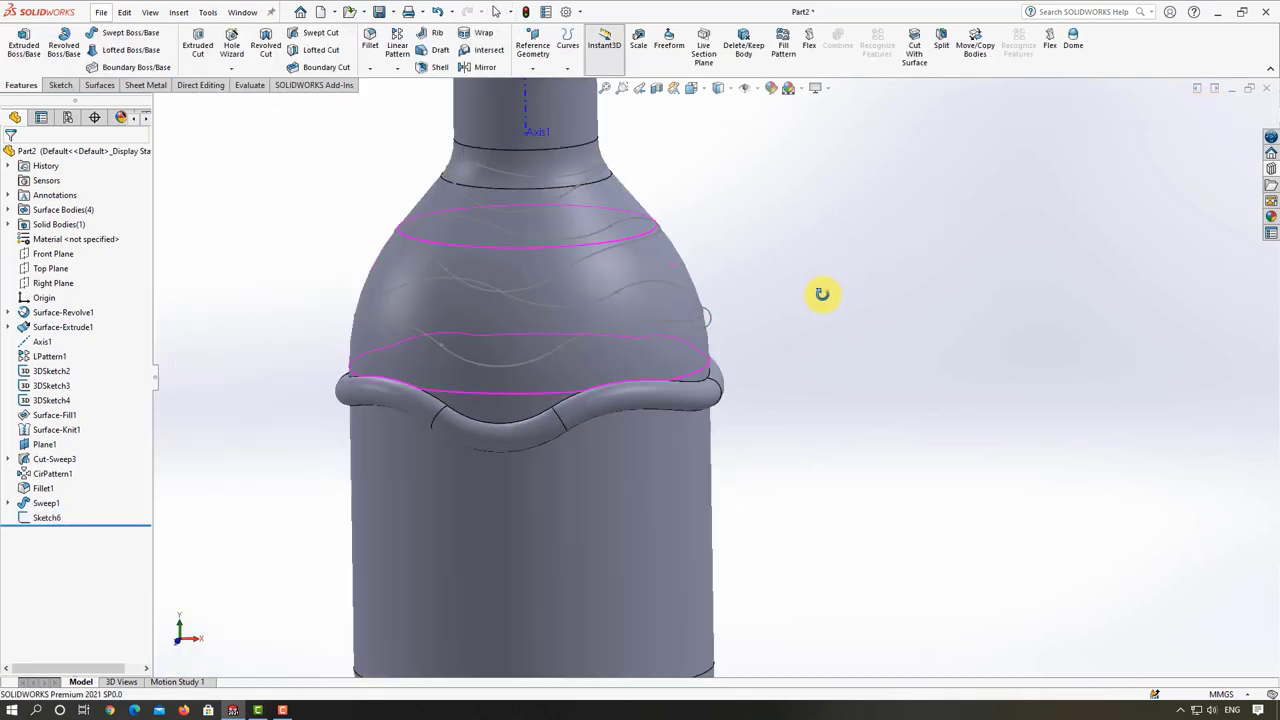
{"action": "middle_click_drag", "start_coordinate": [729, 300], "coordinate": [771, 309]}
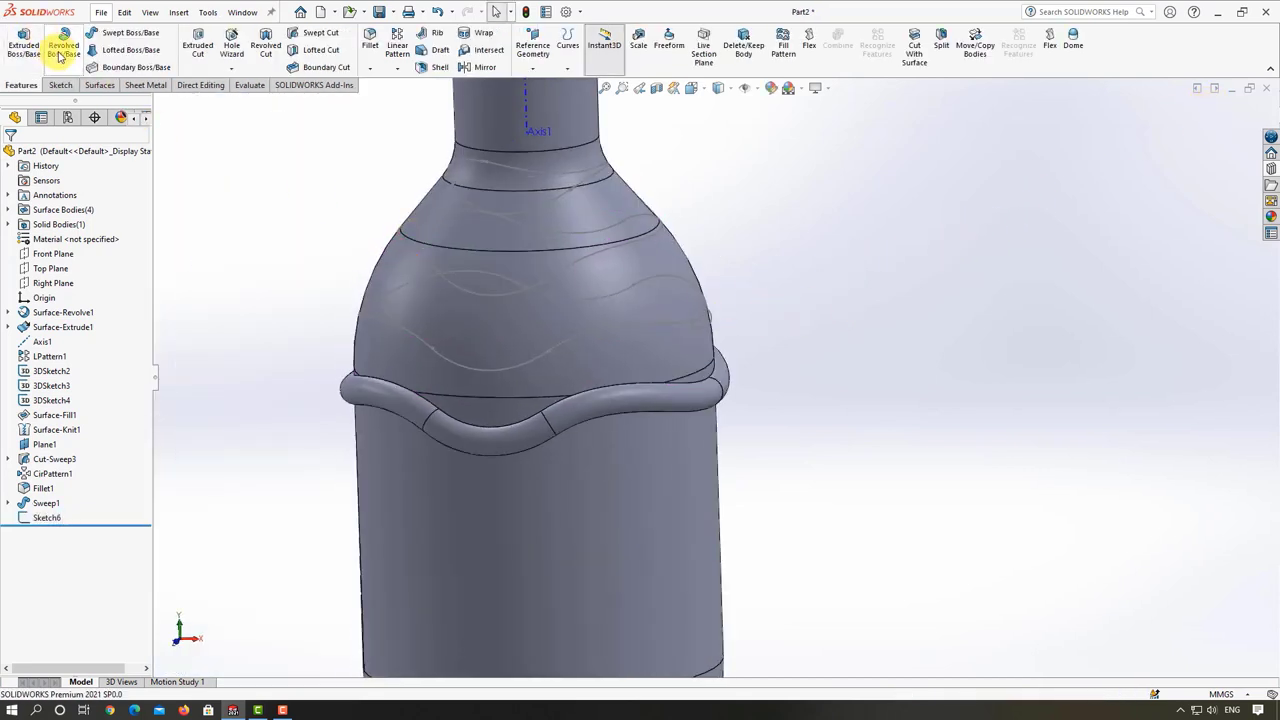
{"action": "left_click", "coordinate": [110, 42]}
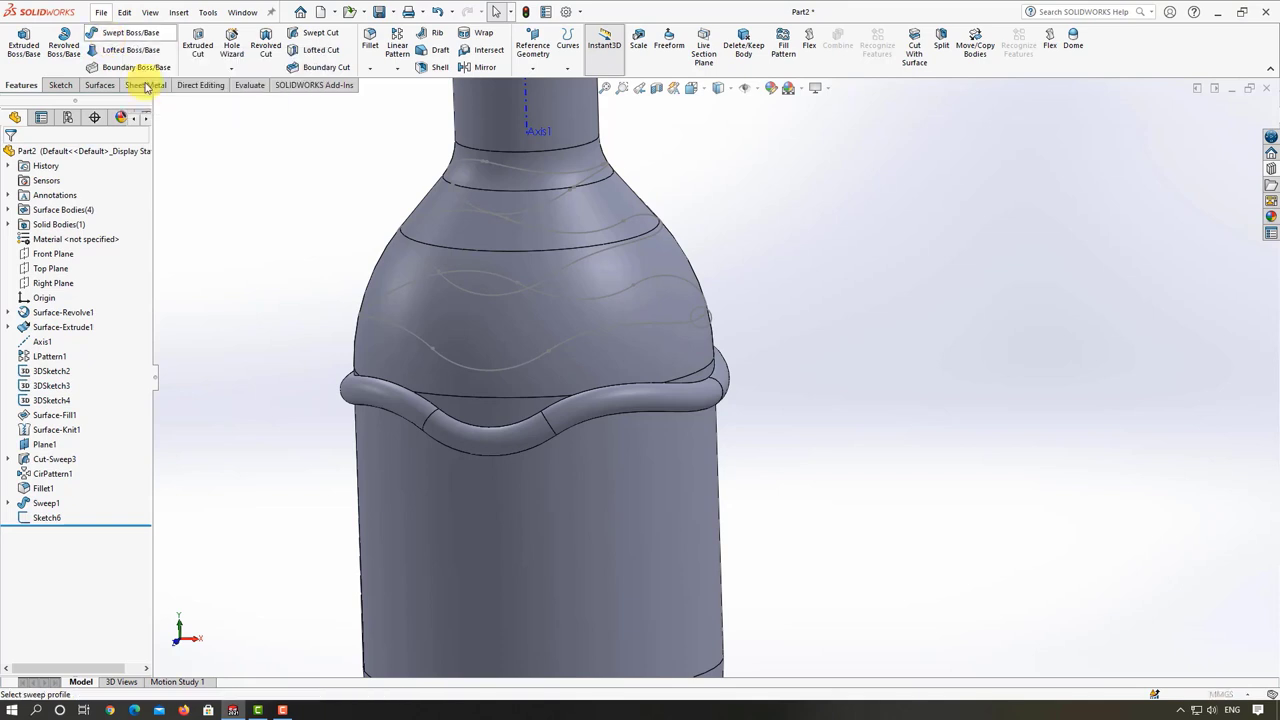
{"action": "left_click", "coordinate": [711, 320]}
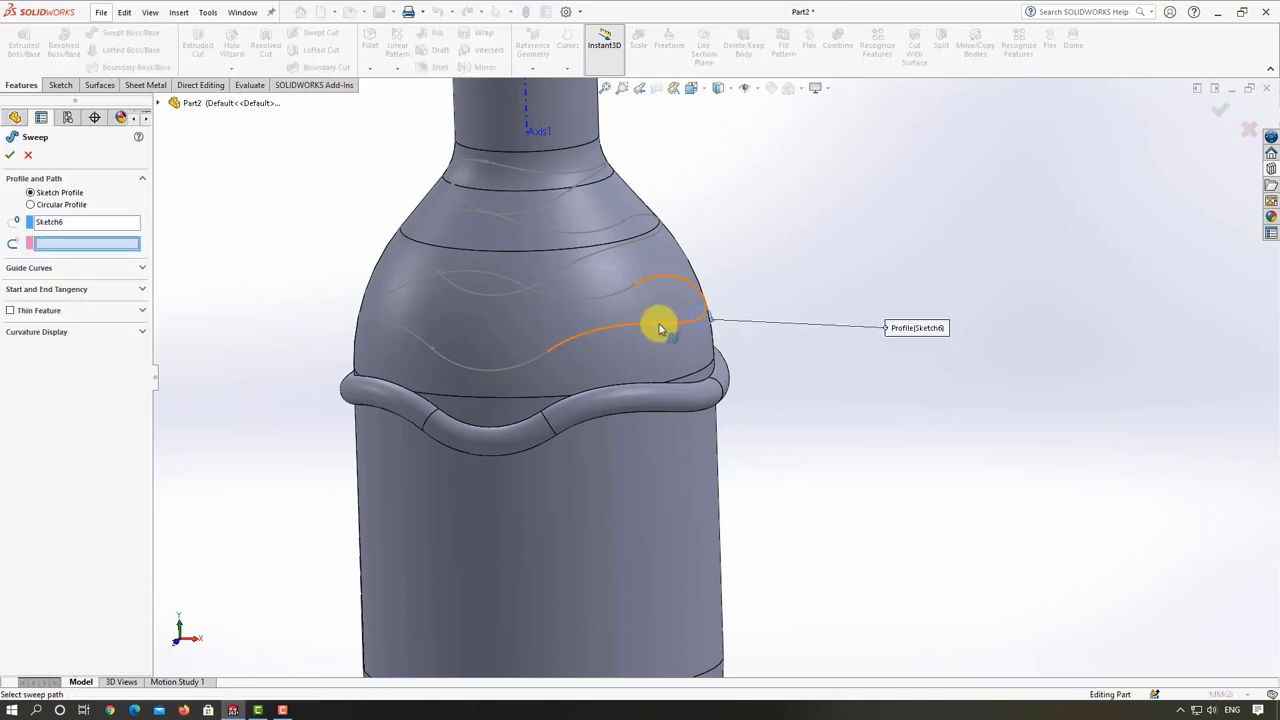
{"action": "left_click", "coordinate": [659, 328]}
{"action": "left_click", "coordinate": [15, 158]}
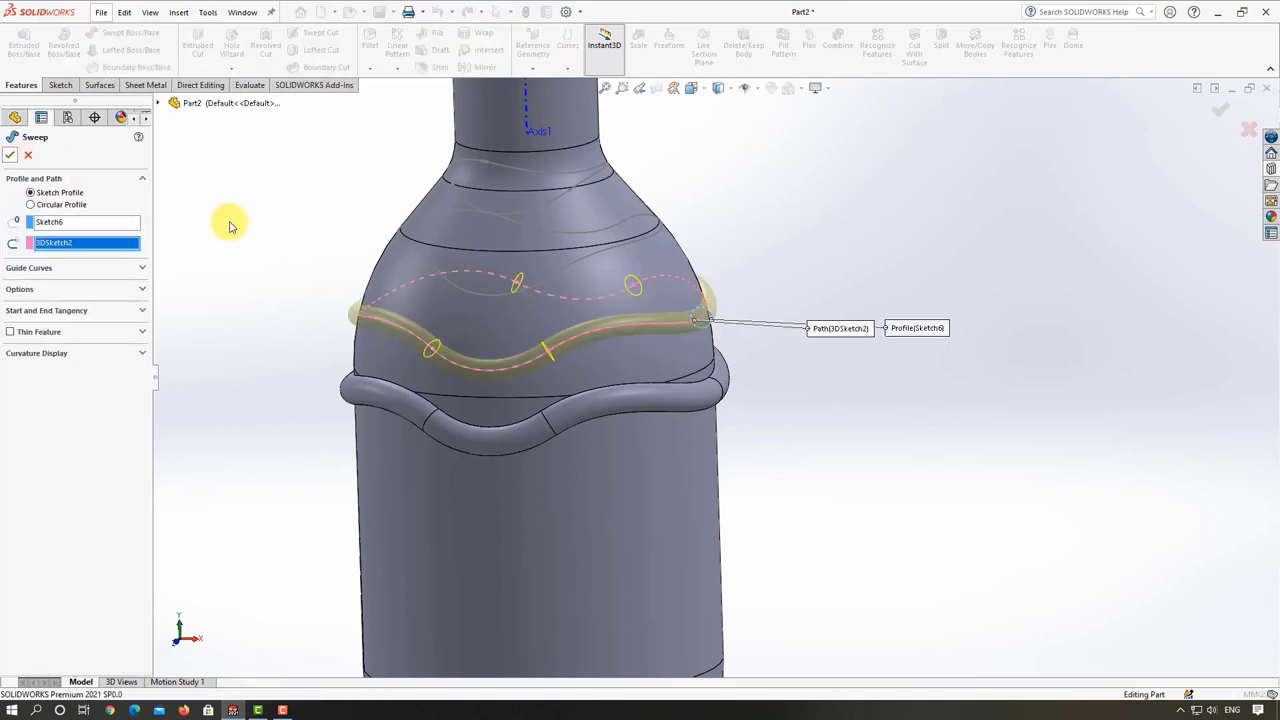
{"action": "mouse_move", "coordinate": [414, 243]}
{"action": "middle_mouse_down"}
{"action": "mouse_move", "coordinate": [493, 237]}
{"action": "mouse_move", "coordinate": [506, 251]}
{"action": "middle_mouse_up"}
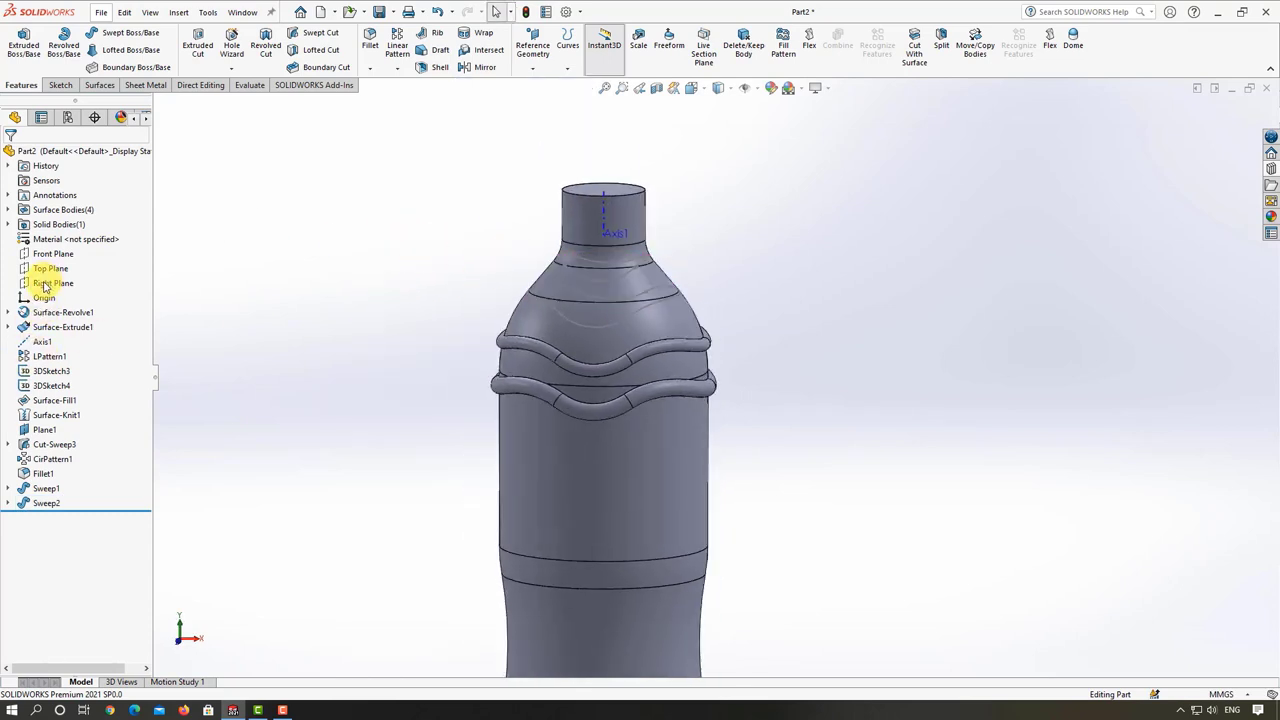
- Start a Front Plane sketch and draw a small circle beside the bottle shoulder
{"action": "left_click", "coordinate": [51, 256]}
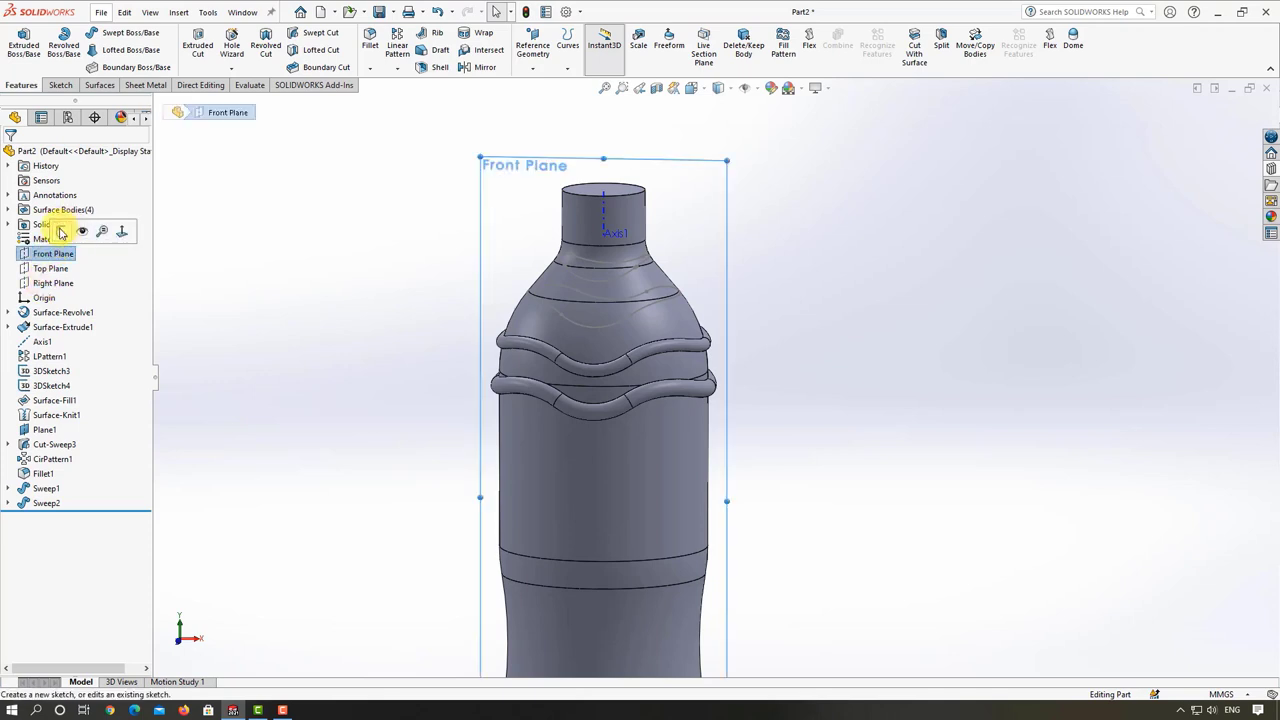
{"action": "left_click", "coordinate": [61, 232]}
{"action": "scroll", "coordinate": [690, 240], "scroll_direction": "down", "scroll_amount": 4}
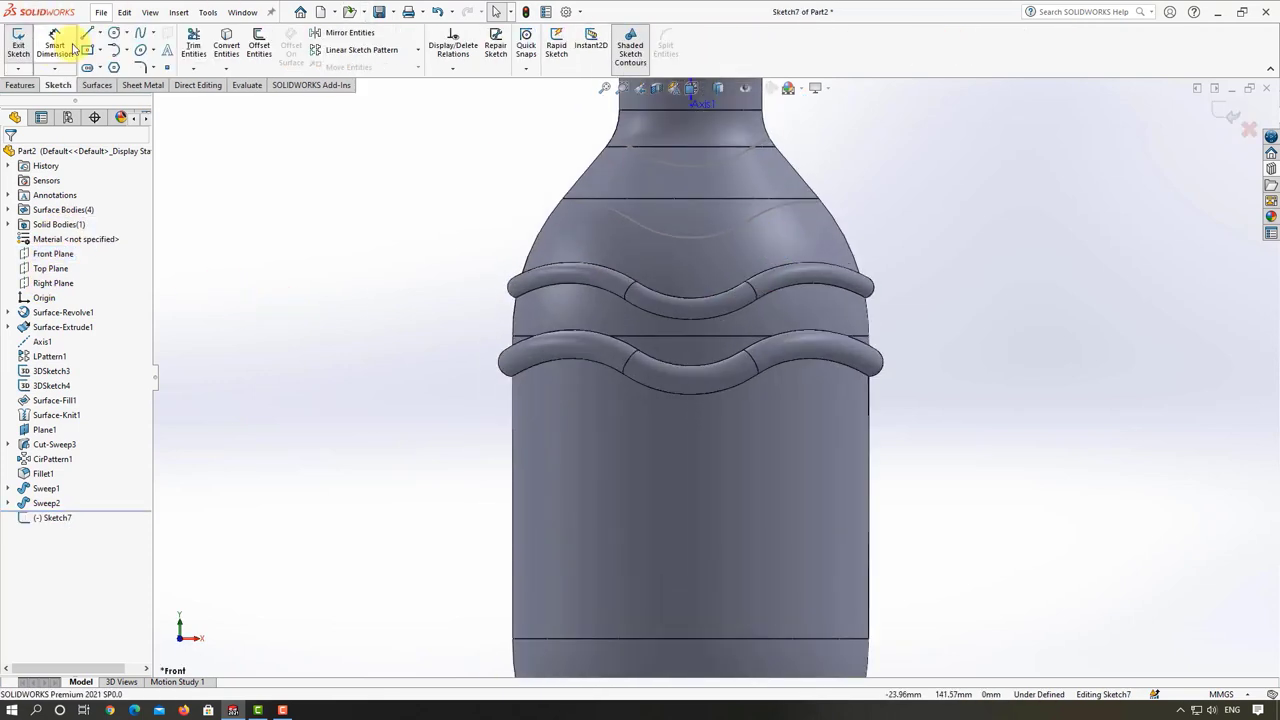
{"action": "scroll", "coordinate": [574, 172], "scroll_direction": "up", "scroll_amount": 3}
{"action": "scroll", "coordinate": [852, 290], "scroll_direction": "down", "scroll_amount": 1}
{"action": "scroll", "coordinate": [590, 227], "scroll_direction": "down", "scroll_amount": 3}
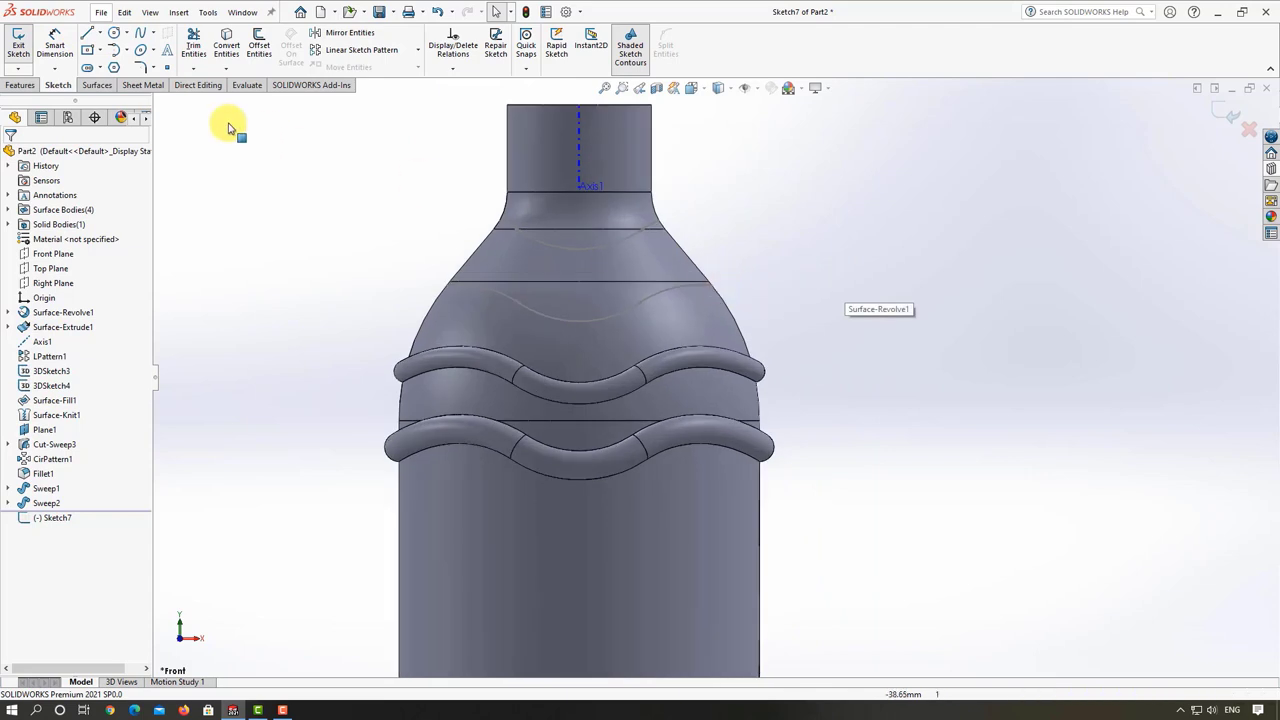
{"action": "left_click", "coordinate": [114, 33]}
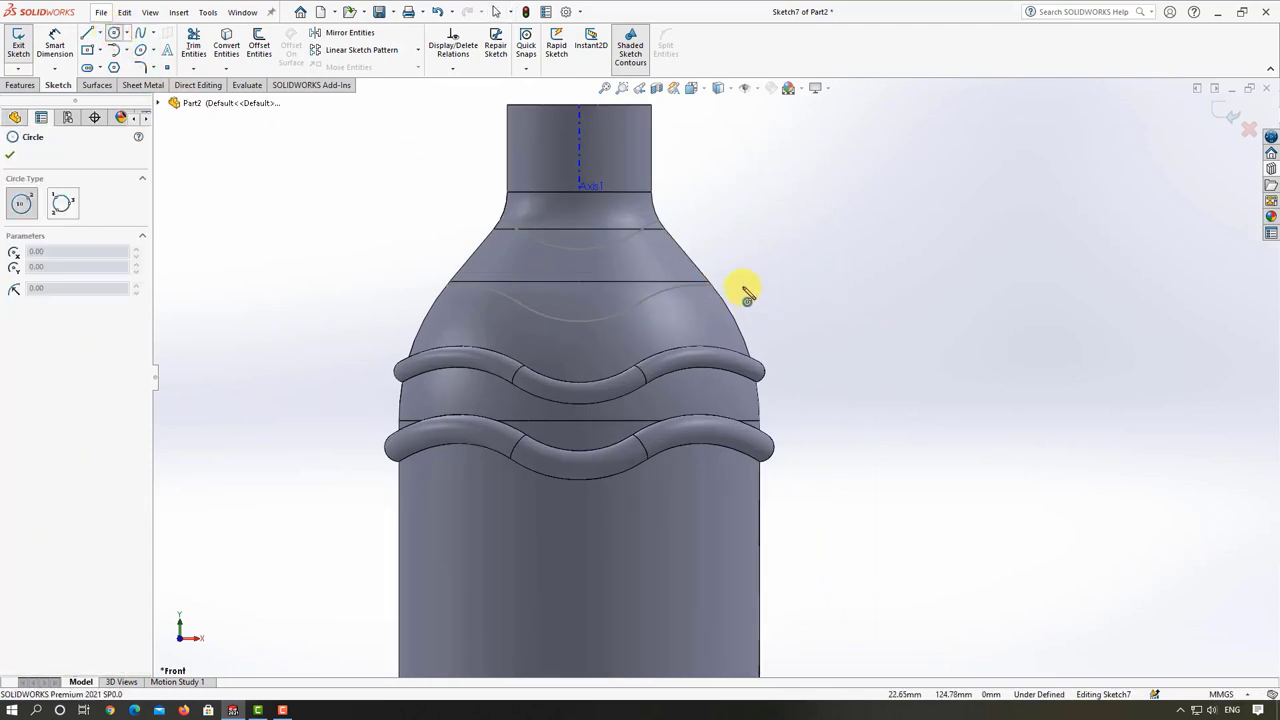
{"action": "left_click_drag", "start_coordinate": [742, 287], "coordinate": [745, 280]}
{"action": "key", "text": "Escape"}
- Dimension the circle to 2 mm diameter
{"action": "left_click", "coordinate": [62, 45]}
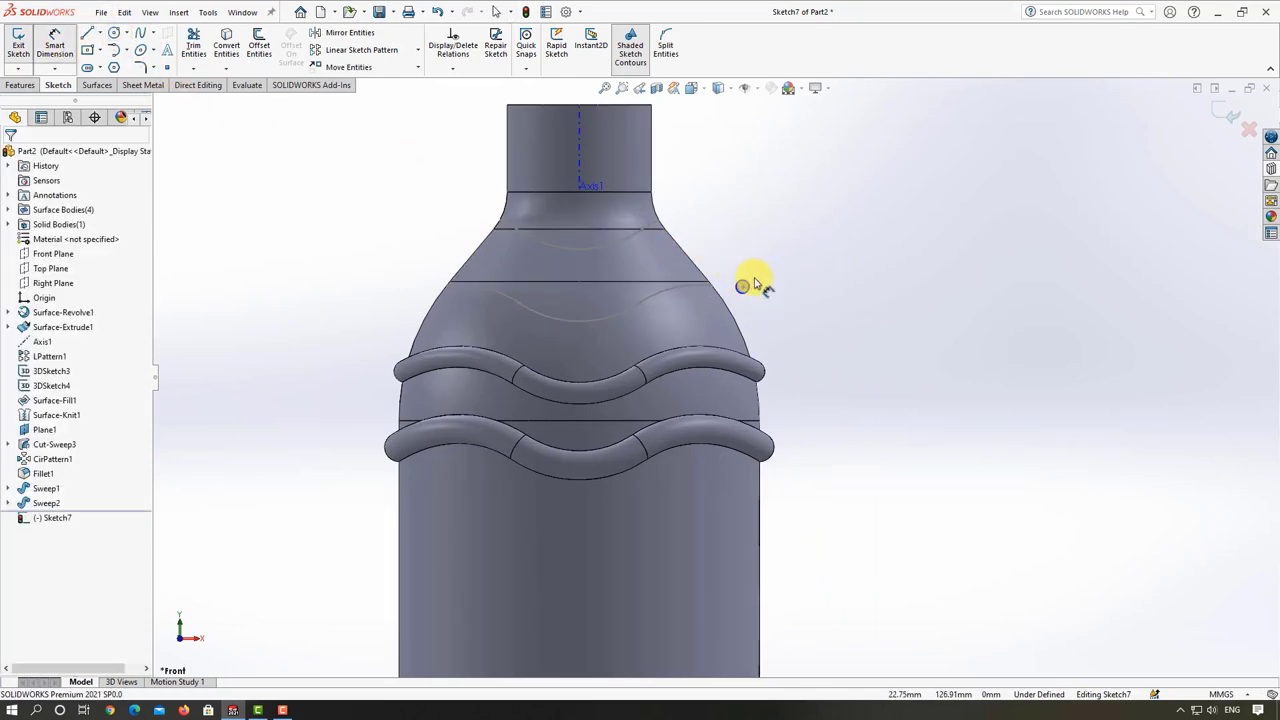
{"action": "left_click", "coordinate": [750, 287]}
{"action": "left_click", "coordinate": [771, 262]}
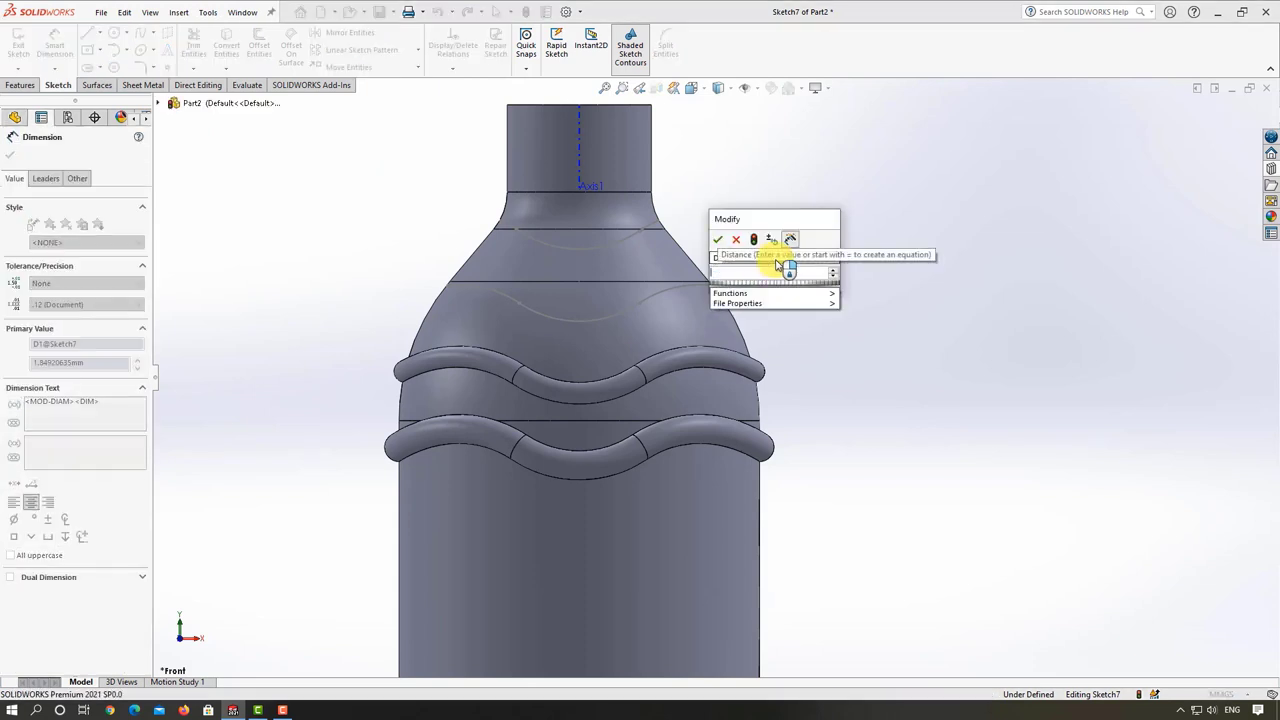
{"action": "key", "text": "Return"}
{"action": "key", "text": "Escape"}
- Pierce the circle's centre onto the topmost 3DSketch3 spline and exit Sketch7
{"action": "scroll", "coordinate": [755, 307], "scroll_direction": "down", "scroll_amount": 3}
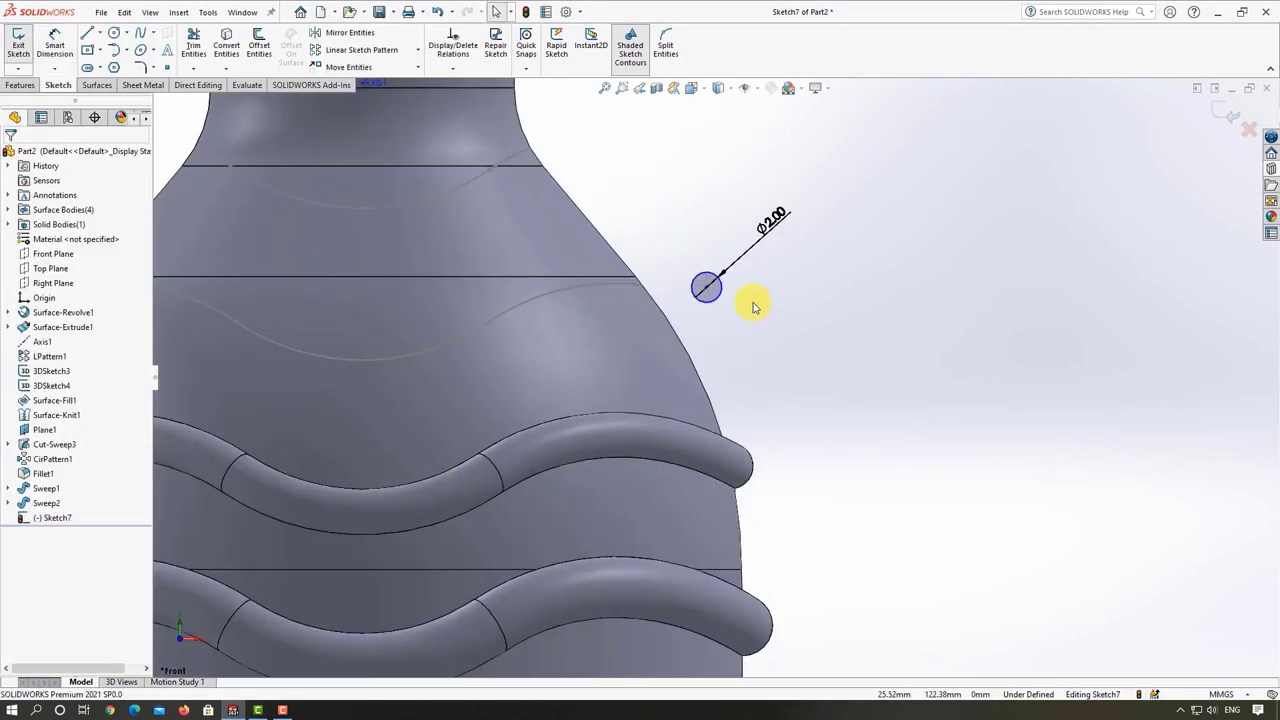
{"action": "left_click", "coordinate": [706, 289]}
{"action": "left_click", "coordinate": [630, 287], "text": "ctrl"}
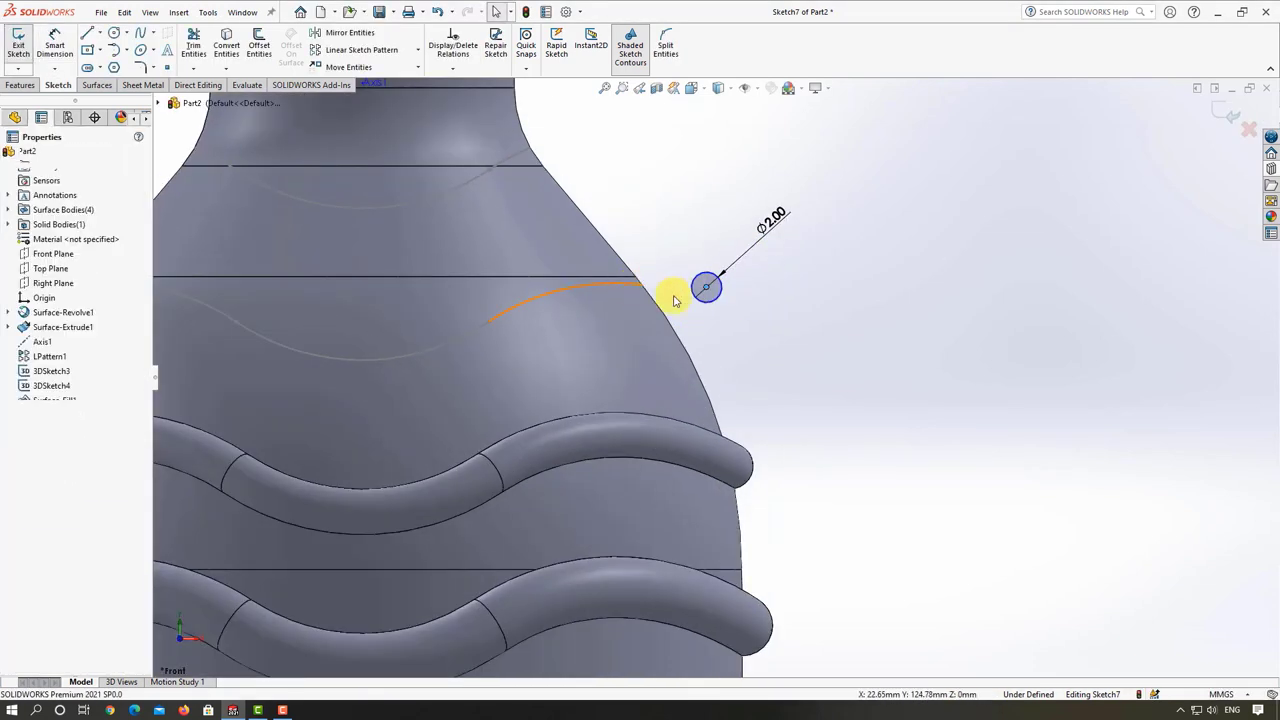
{"action": "left_click", "coordinate": [32, 381]}
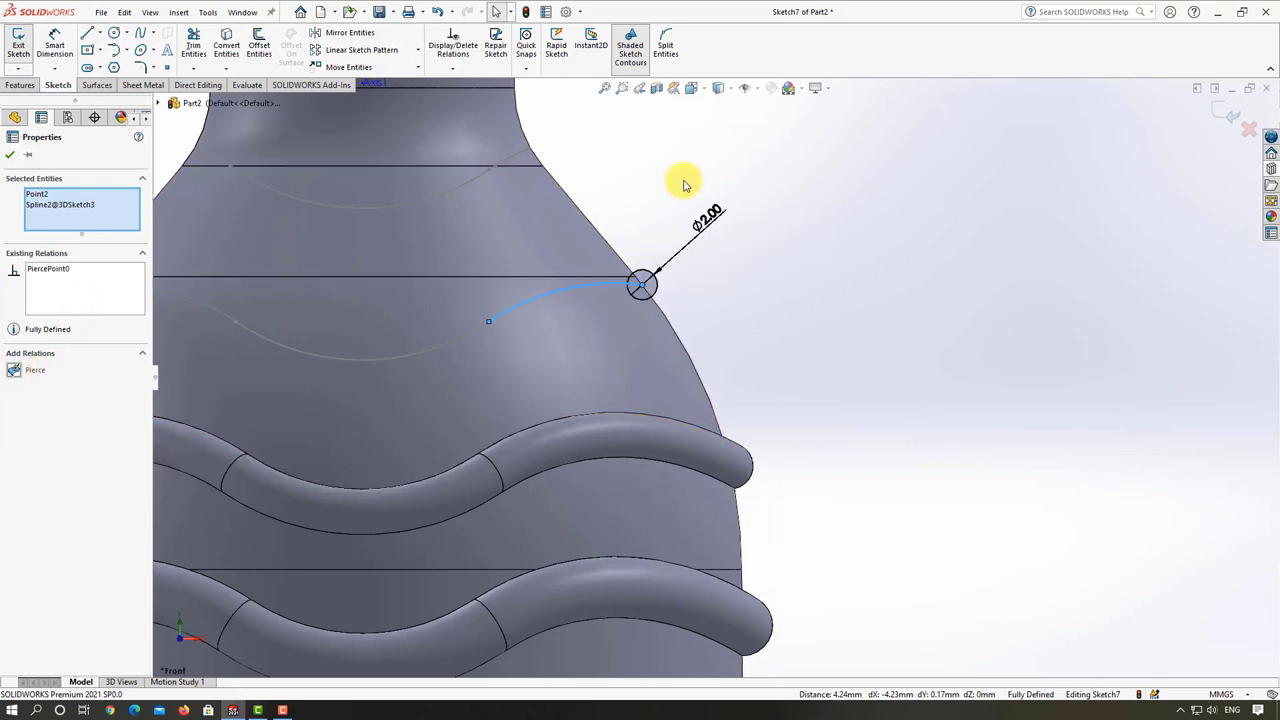
{"action": "key", "text": "Escape"}
{"action": "scroll", "coordinate": [670, 190], "scroll_direction": "up", "scroll_amount": 2}
{"action": "left_click", "coordinate": [1228, 112]}
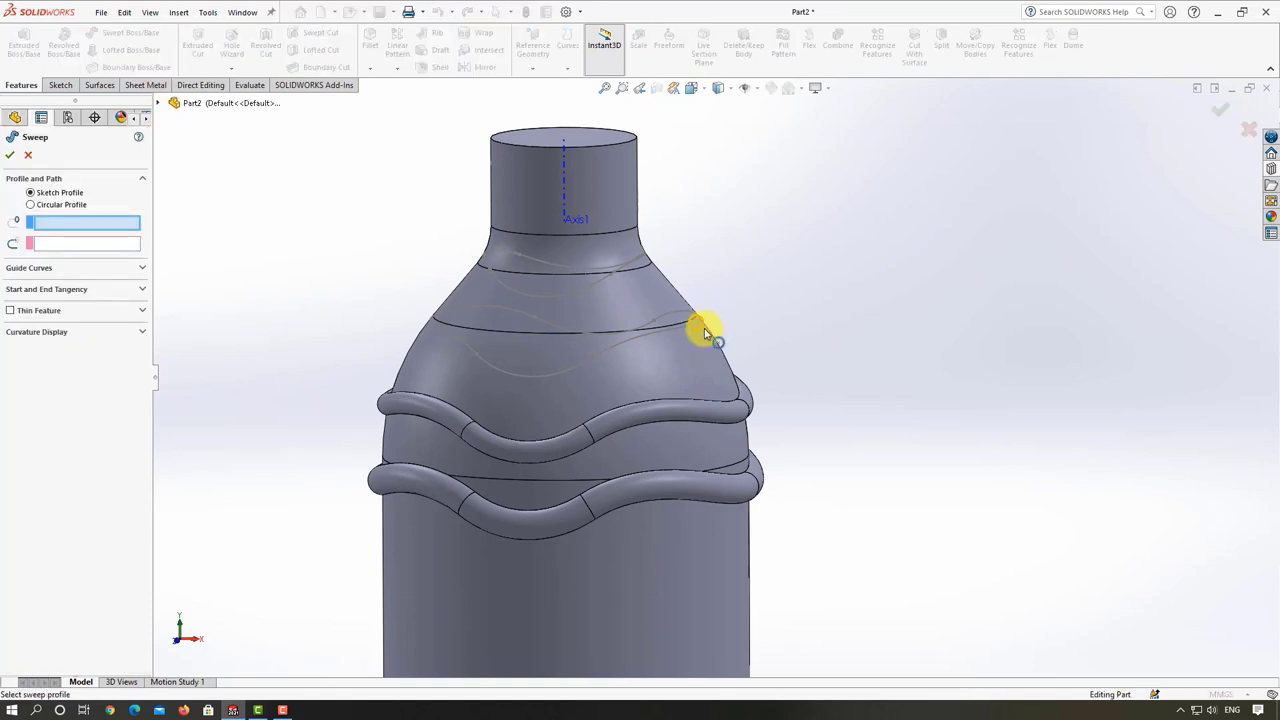
- Sweep the Sketch7 circle along 3DSketch3 to create Sweep3, the third rib
{"action": "left_click", "coordinate": [695, 325]}
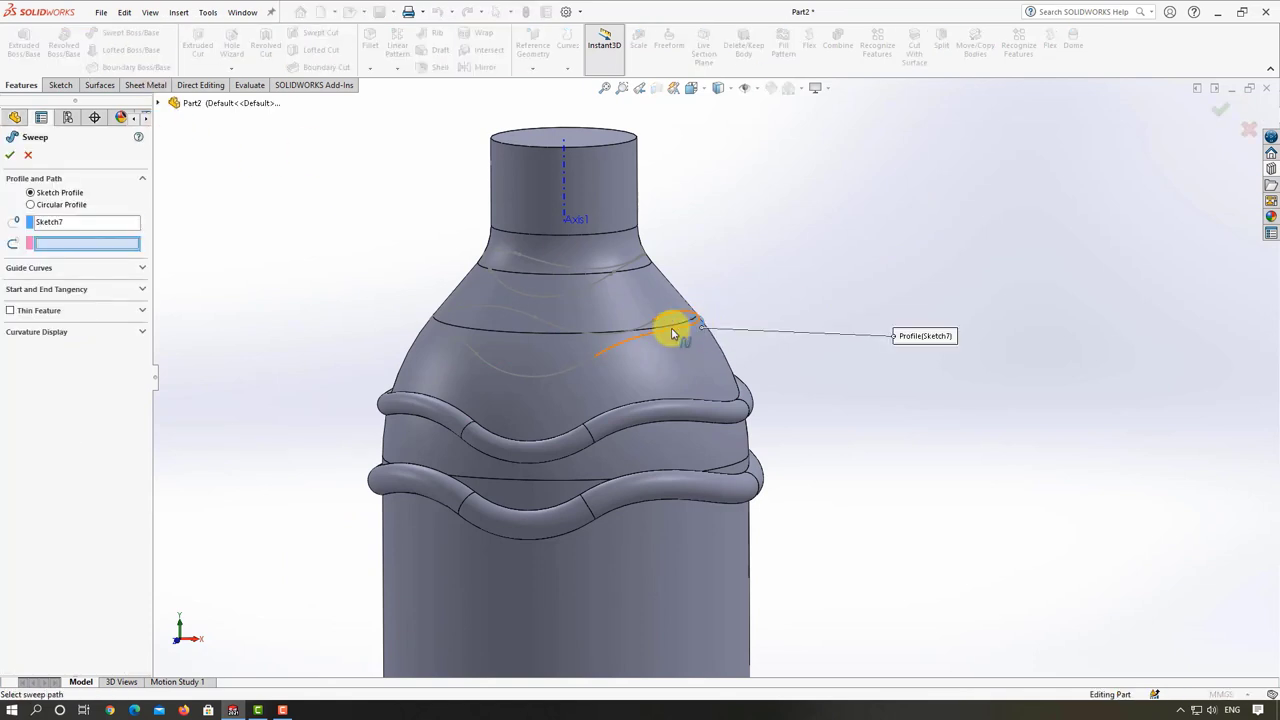
{"action": "left_click", "coordinate": [12, 155]}
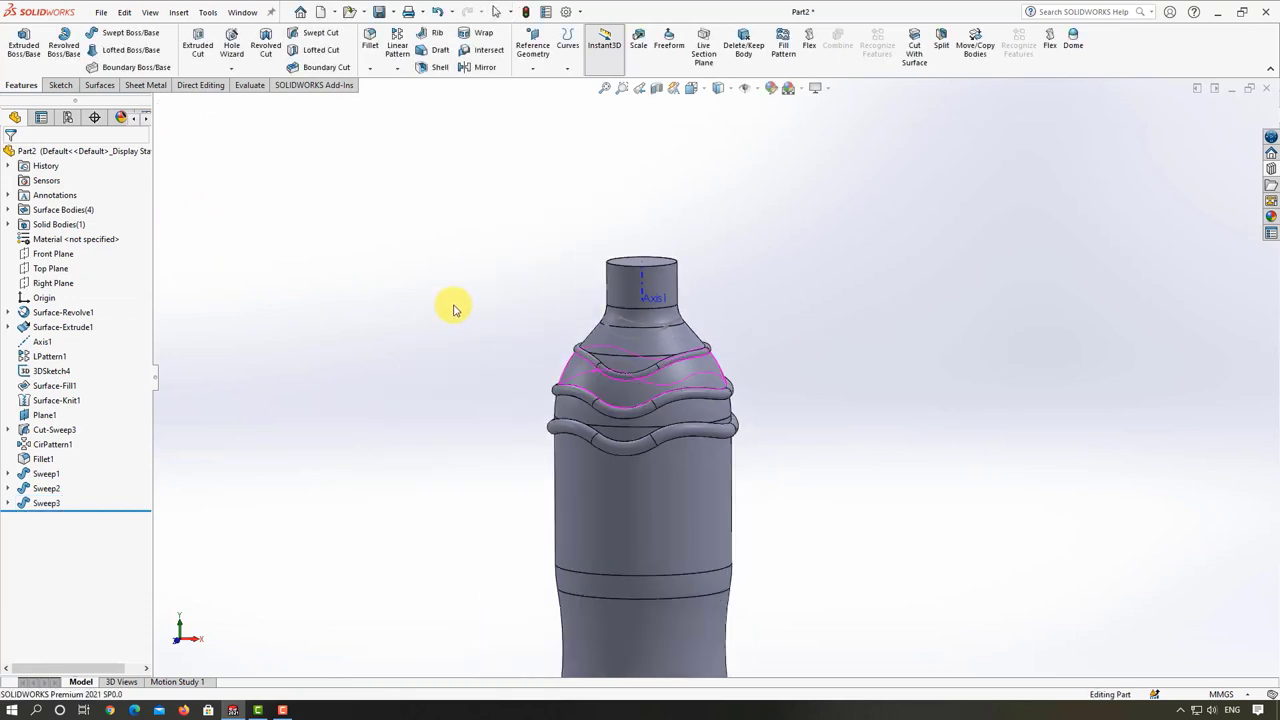
- Start a Front Plane sketch and place a small circle beside the bottle neck
{"action": "left_click", "coordinate": [55, 255]}
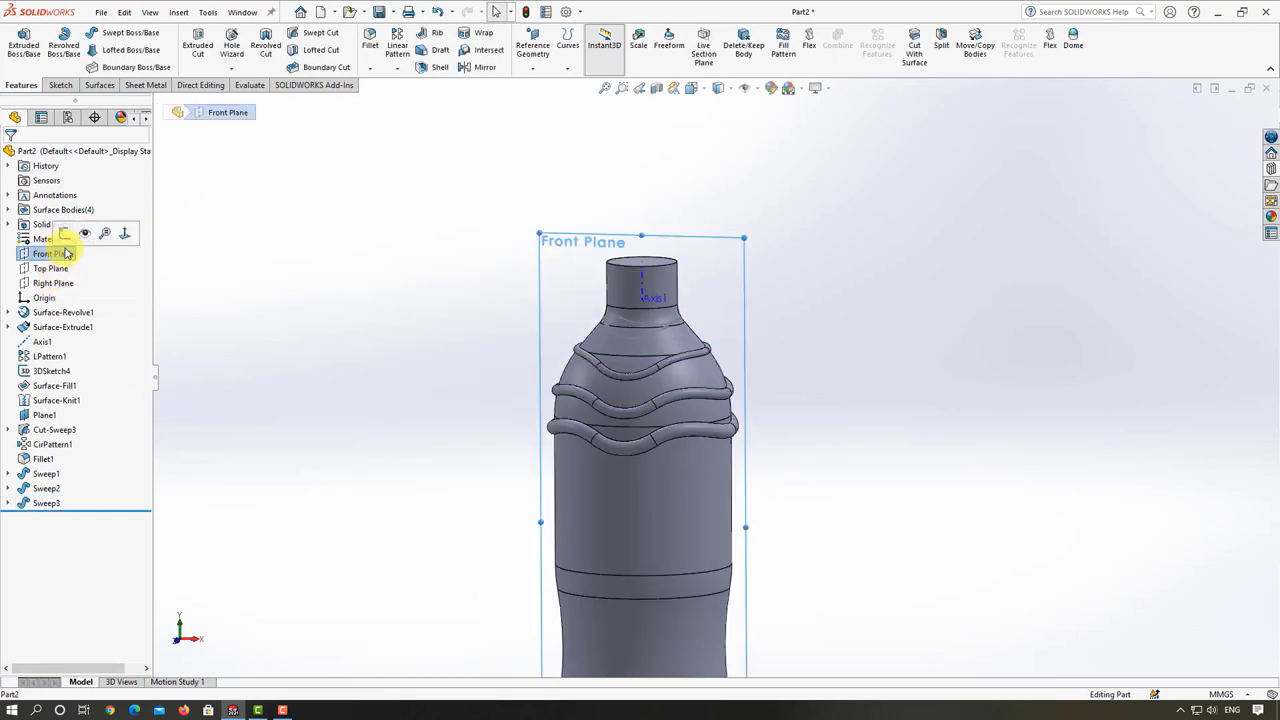
{"action": "left_click", "coordinate": [63, 233]}
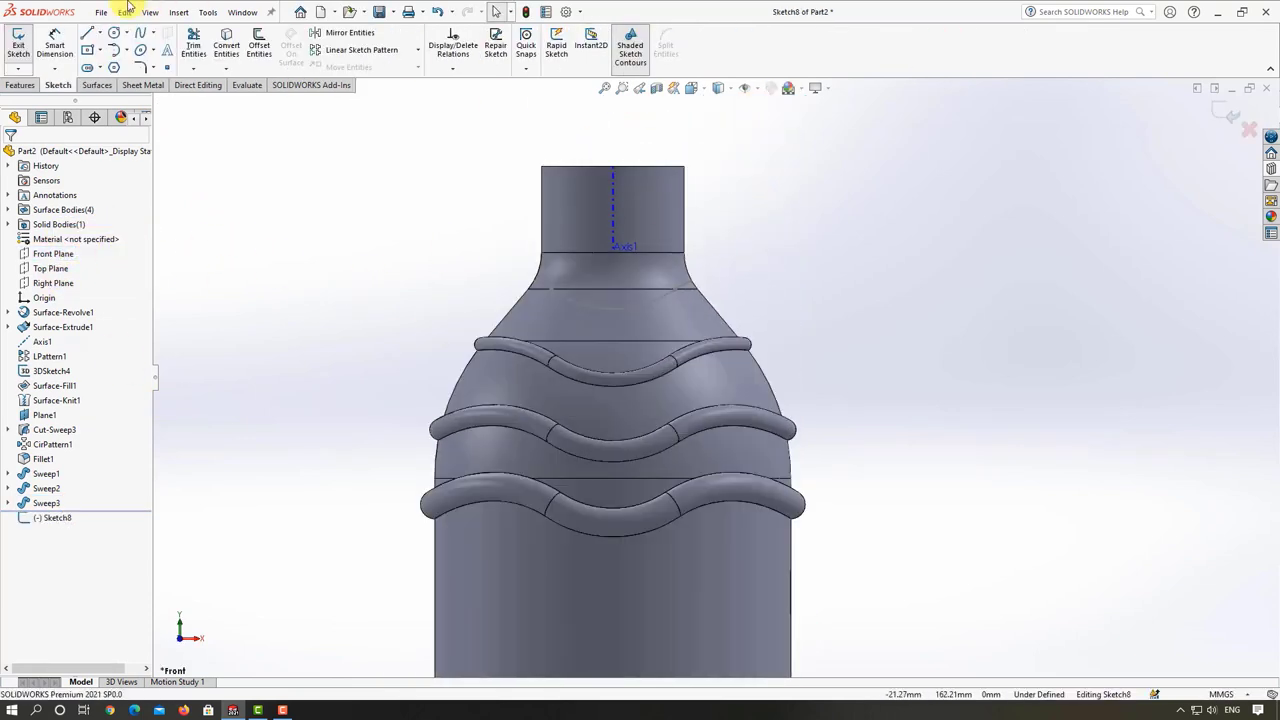
{"action": "left_click", "coordinate": [112, 33]}
{"action": "scroll", "coordinate": [694, 306], "scroll_direction": "down", "scroll_amount": 1}
{"action": "scroll", "coordinate": [737, 266], "scroll_direction": "down", "scroll_amount": 2}
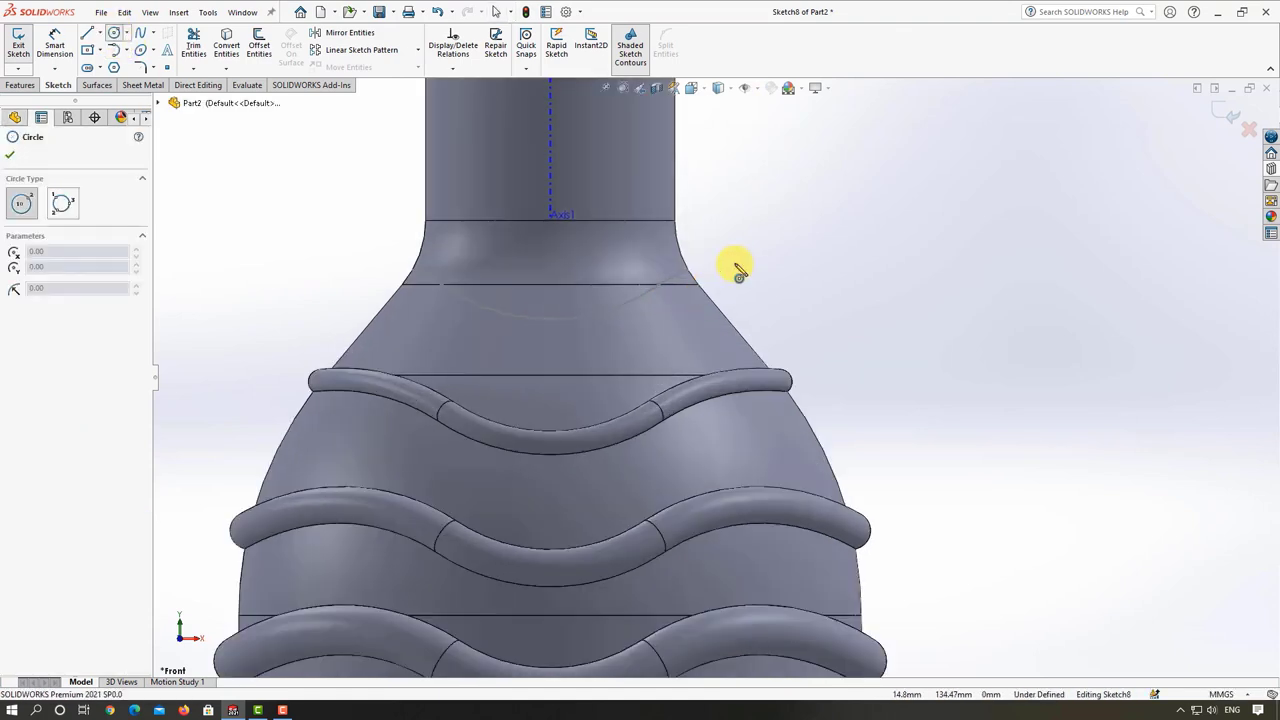
{"action": "left_click", "coordinate": [740, 262]}
- Dimension the circle to 1 mm diameter
{"action": "left_click", "coordinate": [54, 45]}
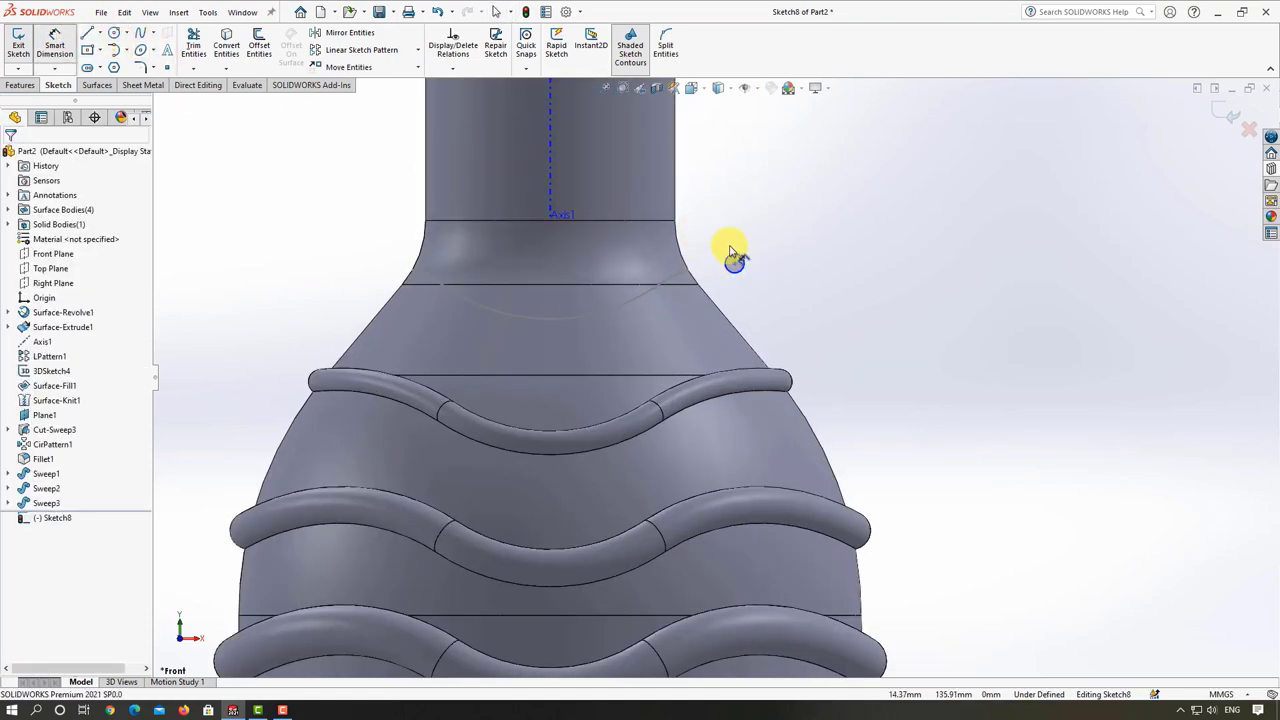
{"action": "left_click", "coordinate": [741, 256]}
{"action": "left_click", "coordinate": [749, 220]}
{"action": "key", "text": "Return"}
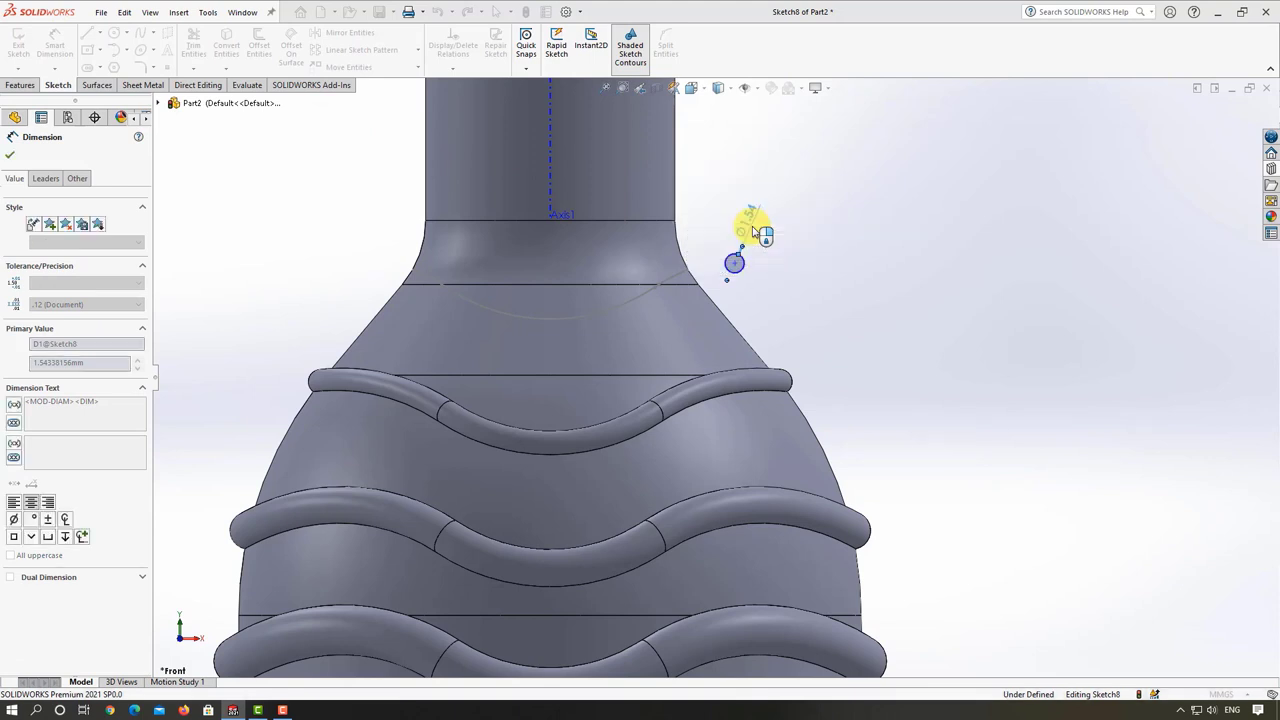
{"action": "key", "text": "Escape"}
- Pierce the circle's centre onto Spline6 of 3DSketch4 and exit Sketch8
{"action": "scroll", "coordinate": [708, 276], "scroll_direction": "down", "scroll_amount": 2}
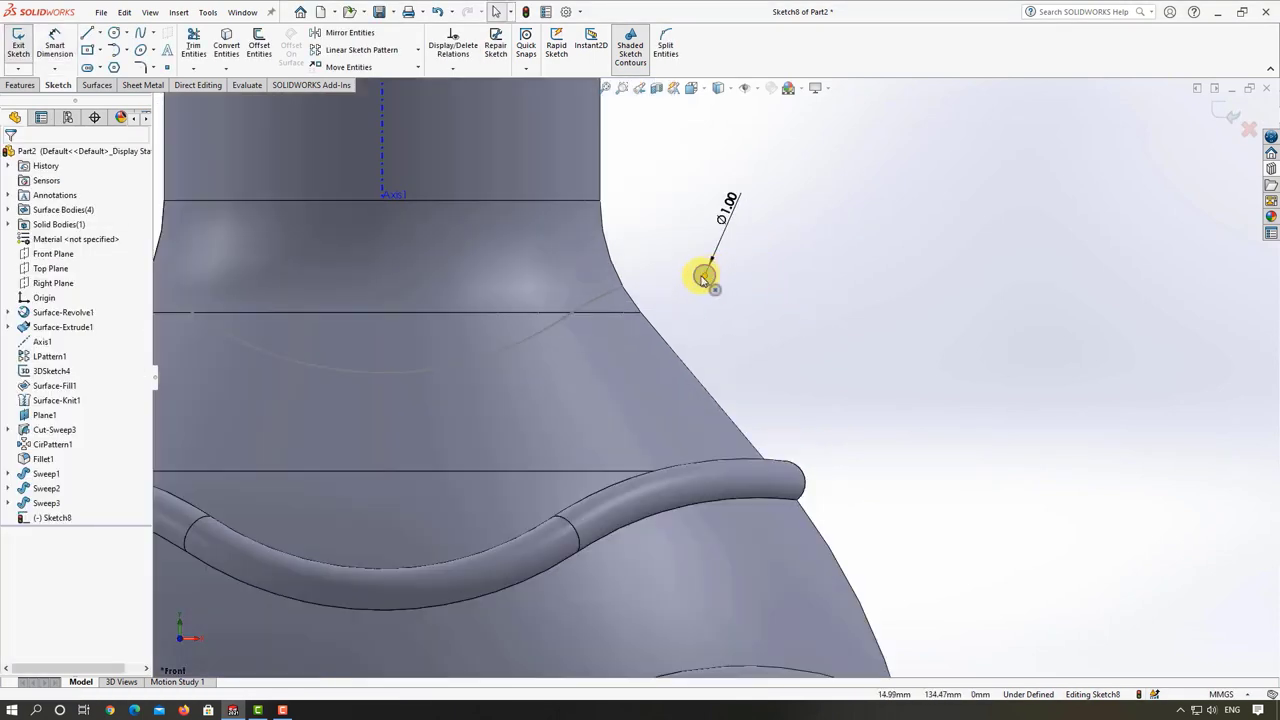
{"action": "left_click", "coordinate": [704, 278]}
{"action": "left_click", "coordinate": [617, 295], "text": "ctrl"}
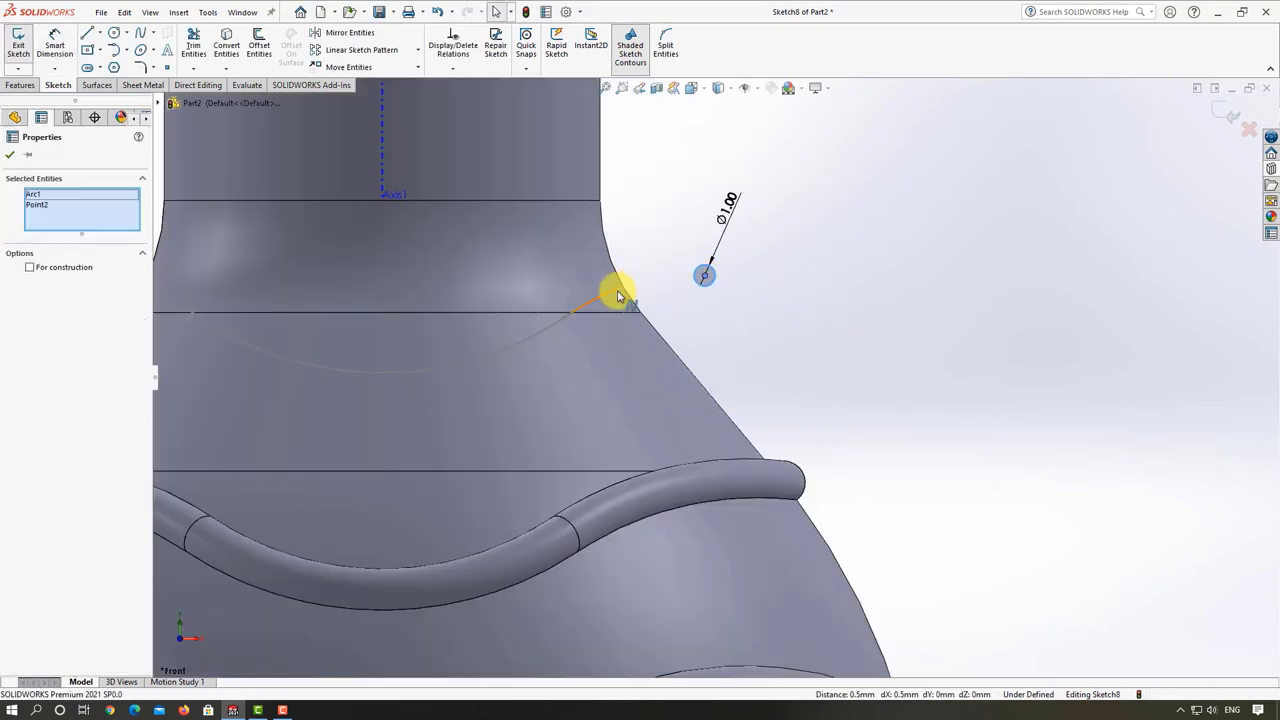
{"action": "key", "text": "Escape"}
{"action": "left_click", "coordinate": [704, 278]}
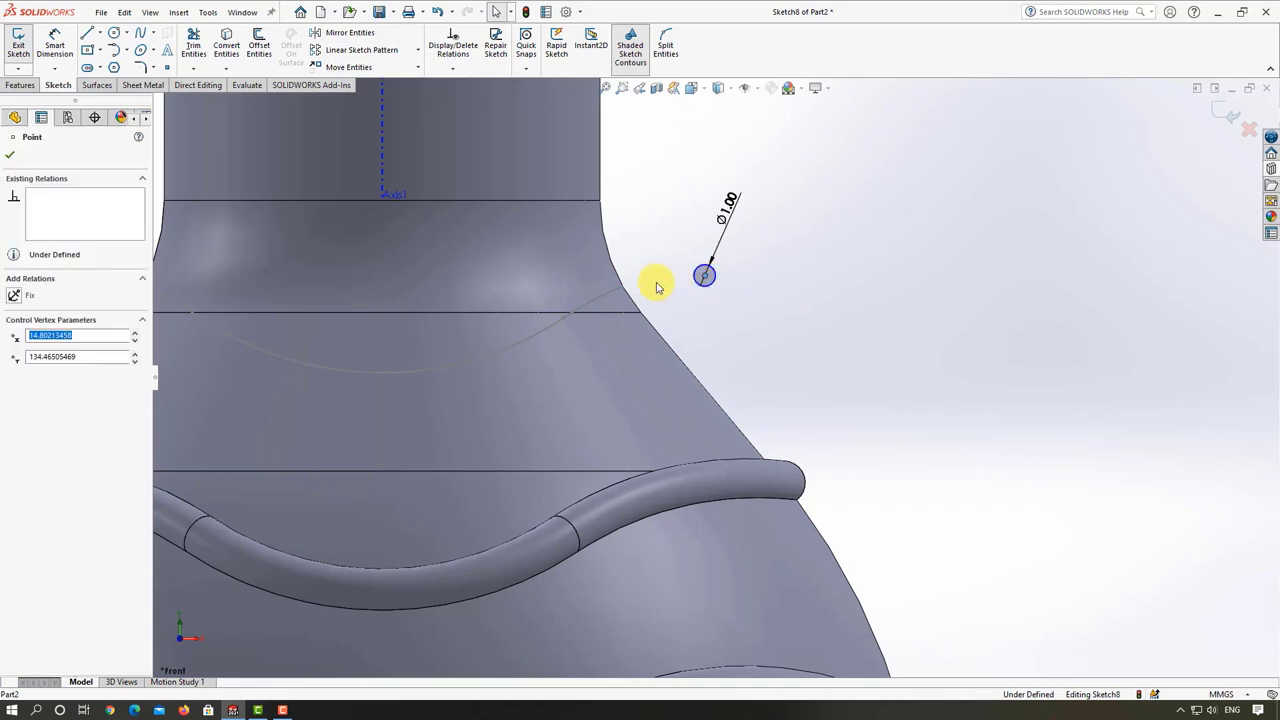
{"action": "left_click", "coordinate": [608, 293], "text": "ctrl"}
{"action": "left_click", "coordinate": [35, 371]}
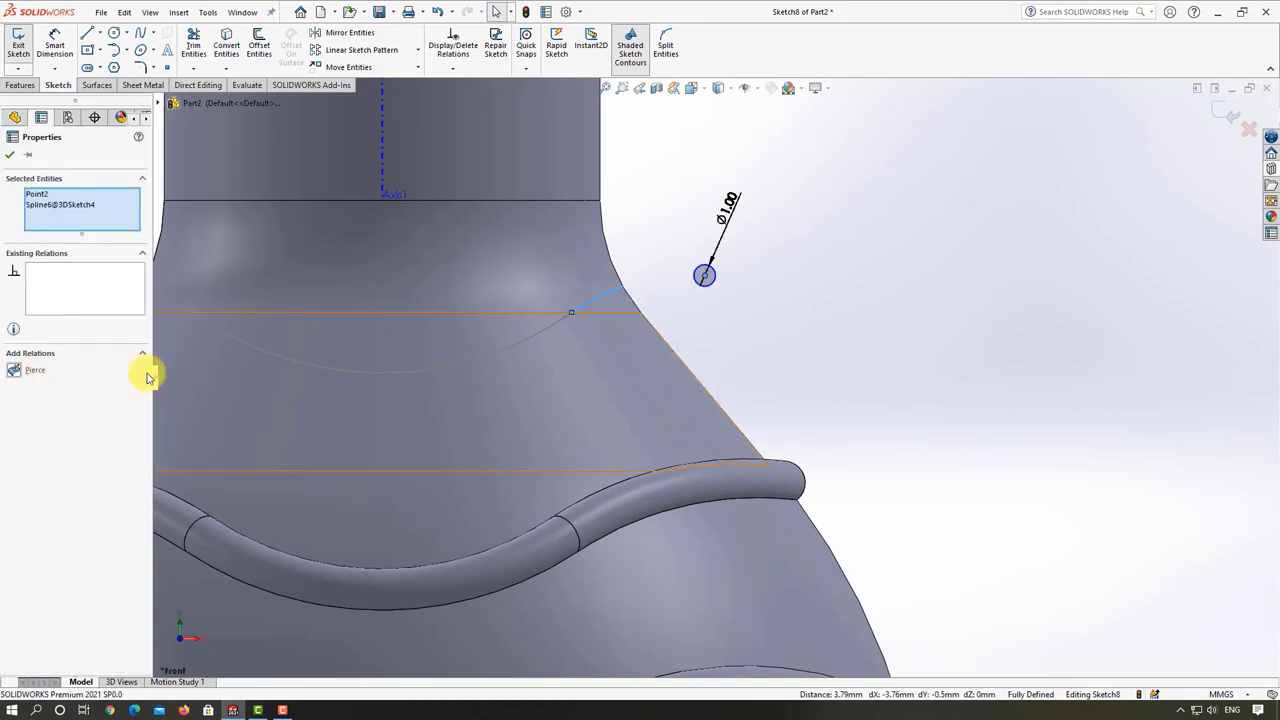
{"action": "left_click", "coordinate": [794, 349]}
{"action": "scroll", "coordinate": [794, 349], "scroll_direction": "up", "scroll_amount": 3}
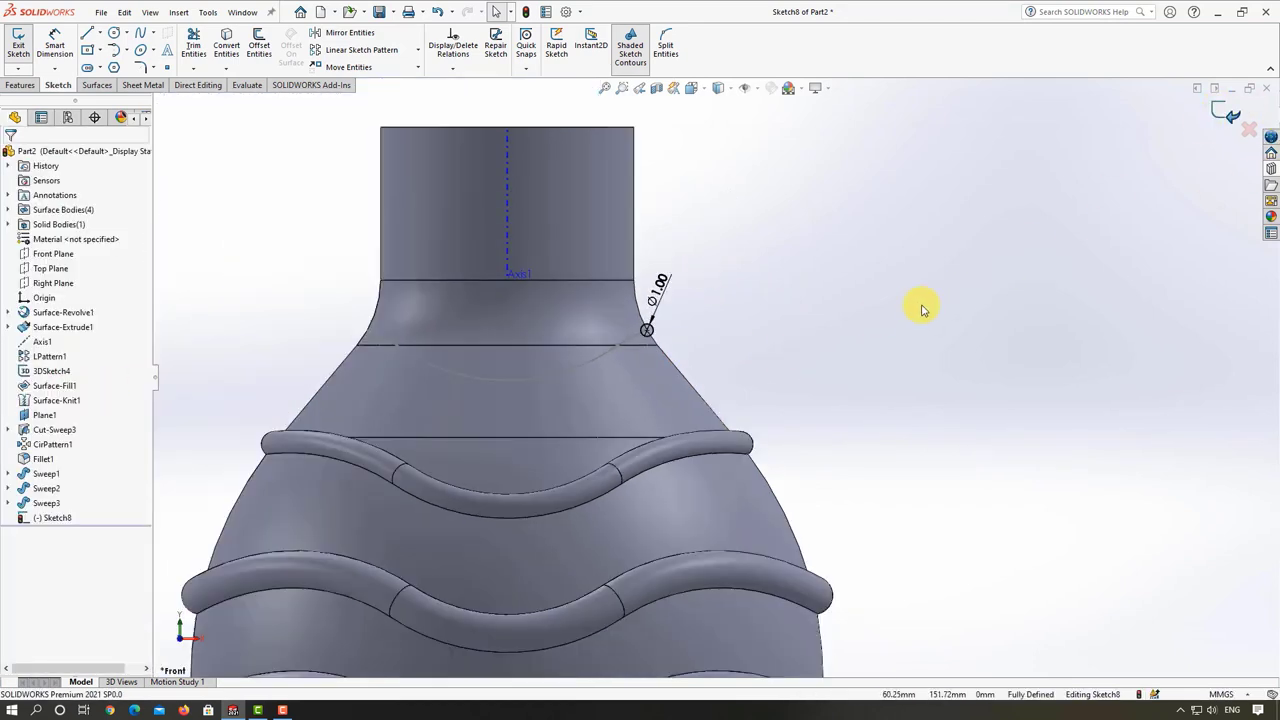
{"action": "key", "text": "ctrl+b"}
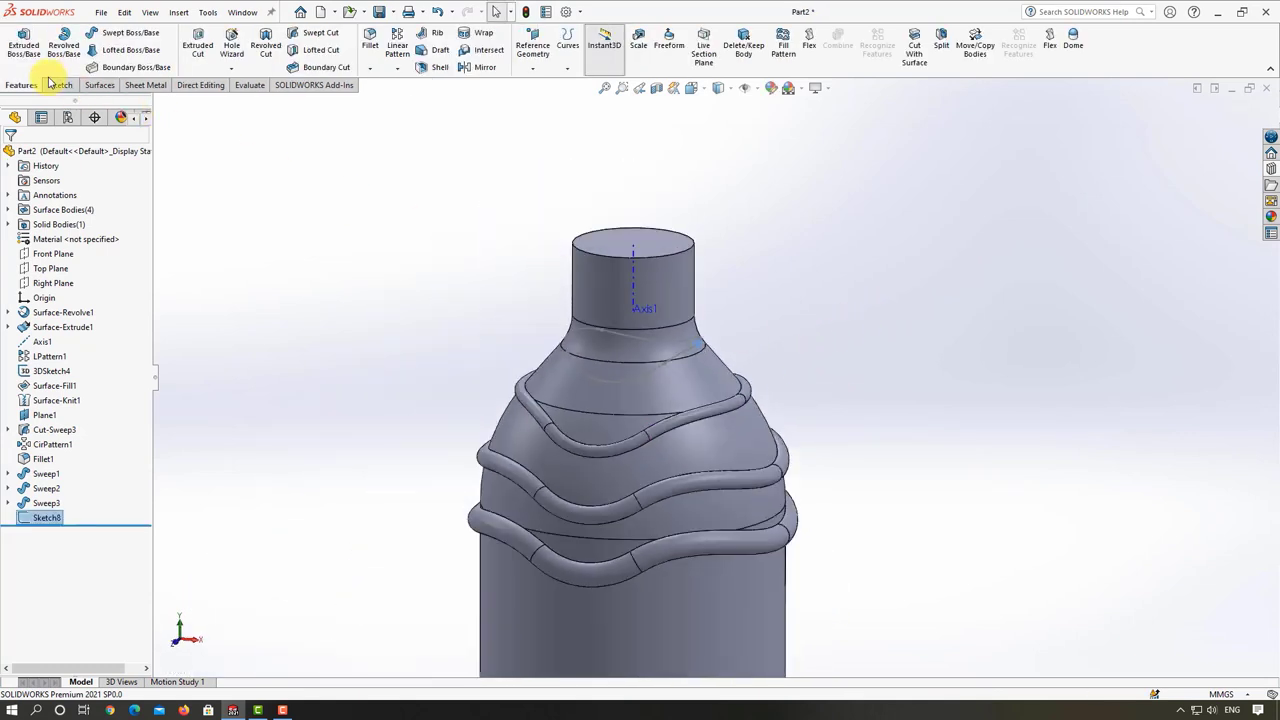
- Sweep the Sketch8 circle along 3DSketch4 to create Sweep4, then inspect the four ribs
{"action": "left_click", "coordinate": [100, 33]}
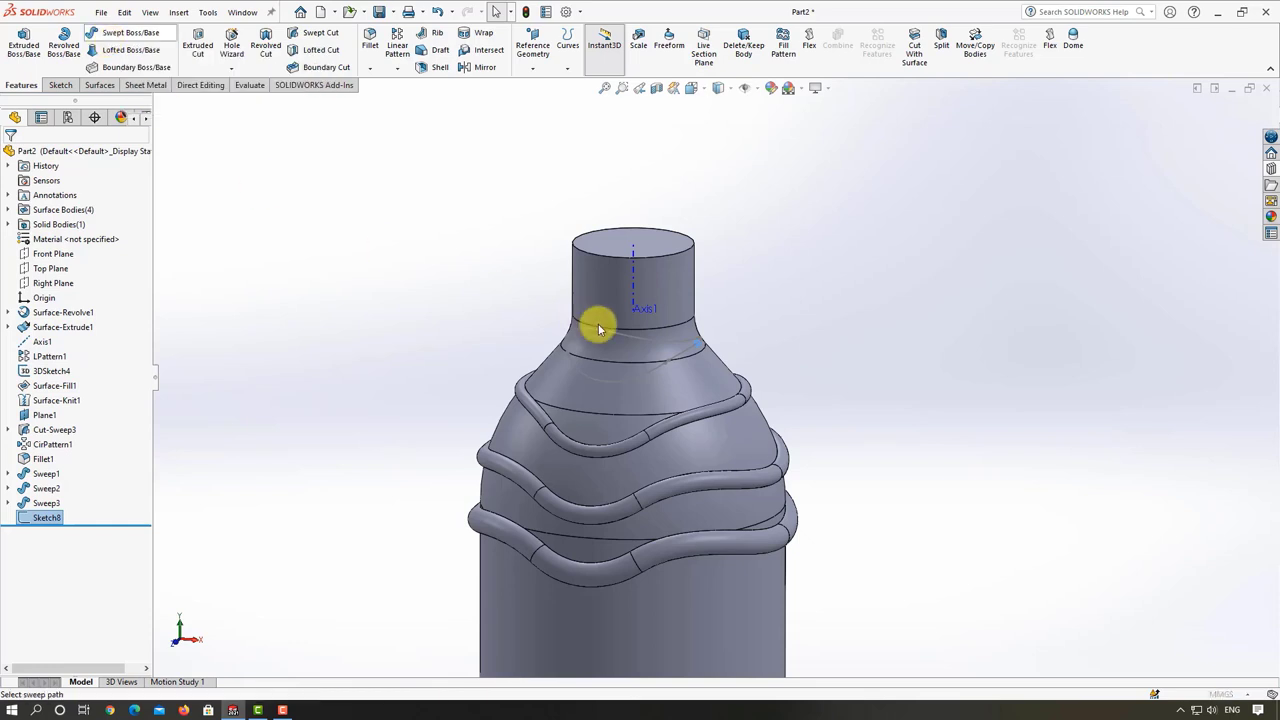
{"action": "scroll", "coordinate": [705, 371], "scroll_direction": "down", "scroll_amount": 3}
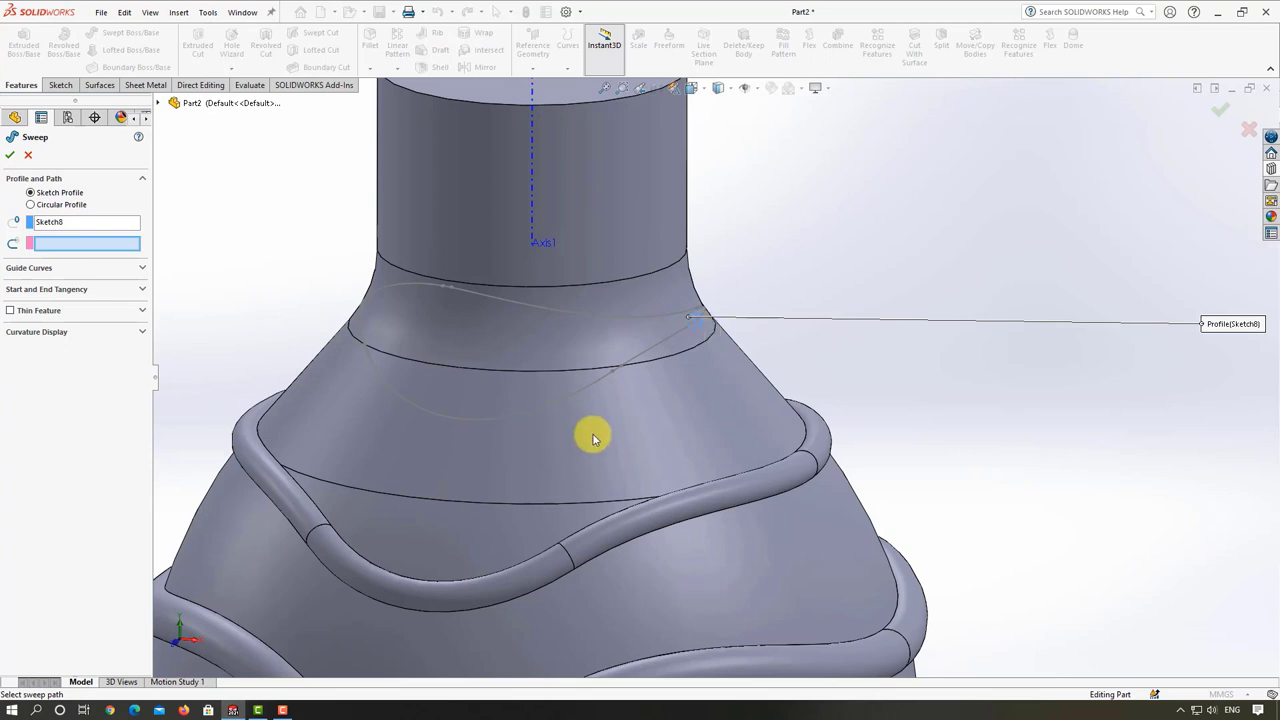
{"action": "left_click", "coordinate": [629, 363]}
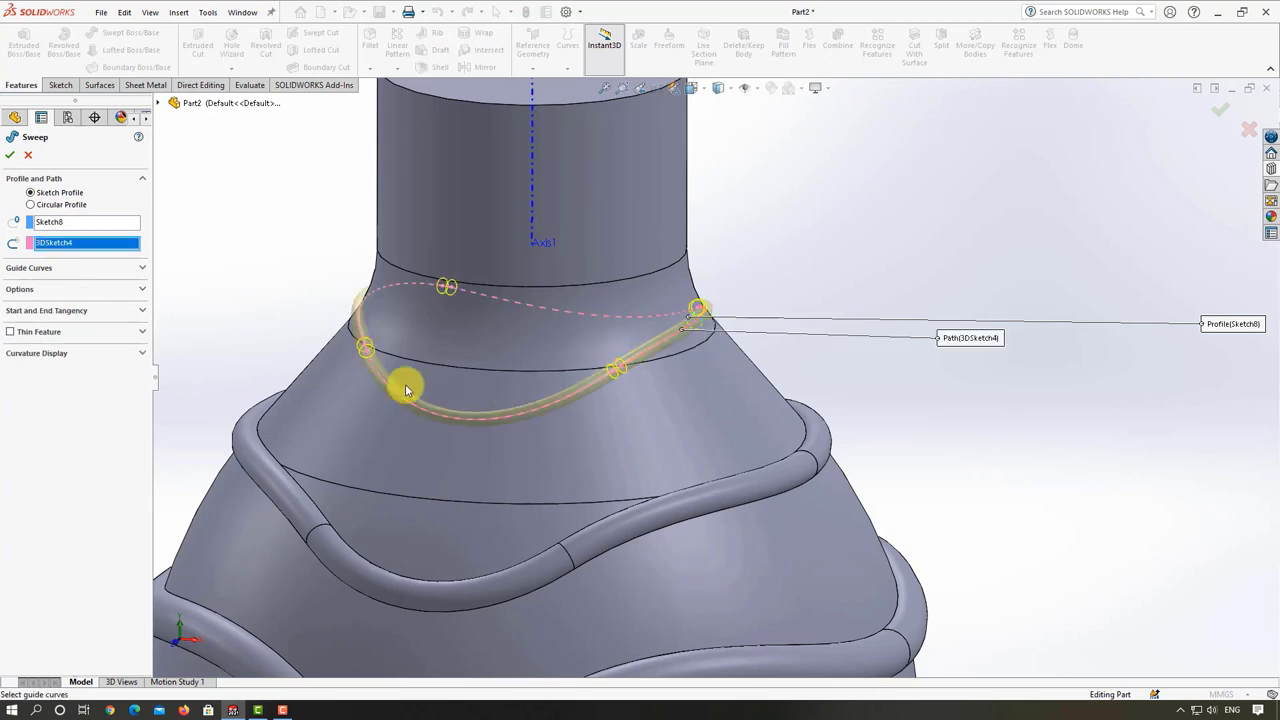
{"action": "left_click", "coordinate": [17, 156]}
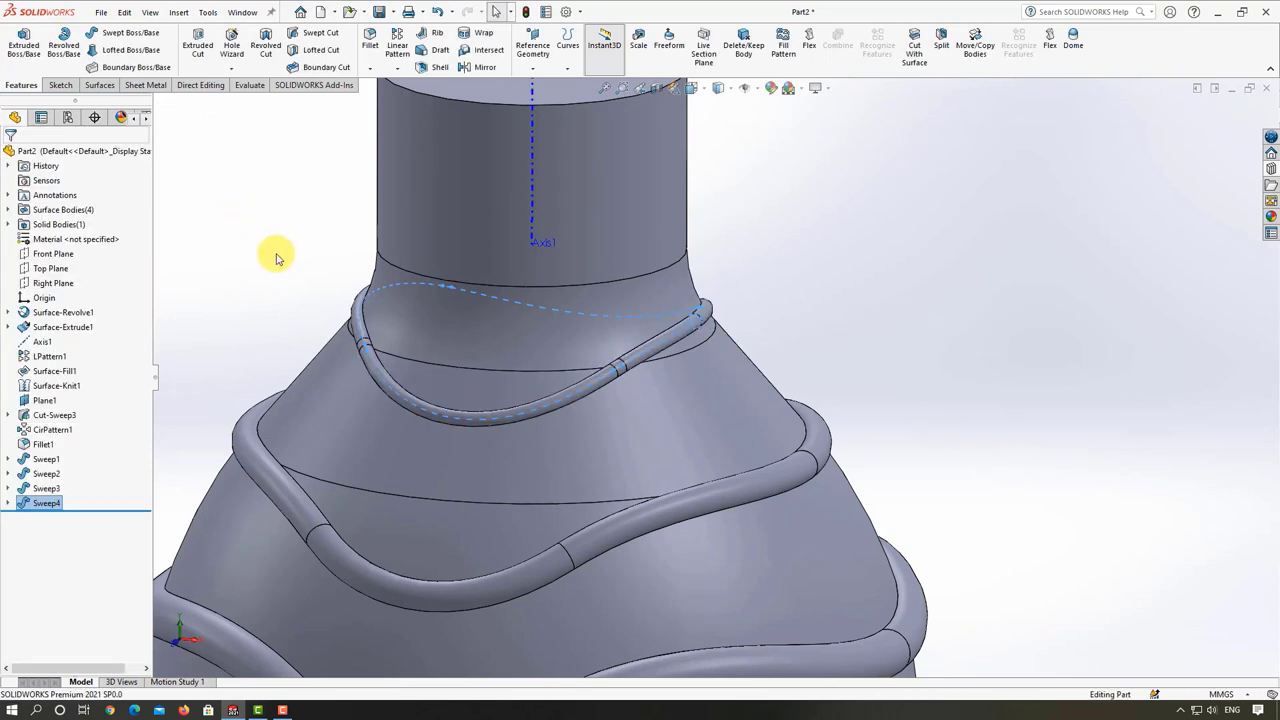
{"action": "scroll", "coordinate": [478, 360], "scroll_direction": "up", "scroll_amount": 3}
{"action": "mouse_move", "coordinate": [486, 363]}
{"action": "middle_mouse_down"}
{"action": "mouse_move", "coordinate": [420, 366]}
{"action": "mouse_move", "coordinate": [505, 336]}
{"action": "mouse_move", "coordinate": [571, 337]}
{"action": "mouse_move", "coordinate": [503, 334]}
{"action": "middle_mouse_up"}
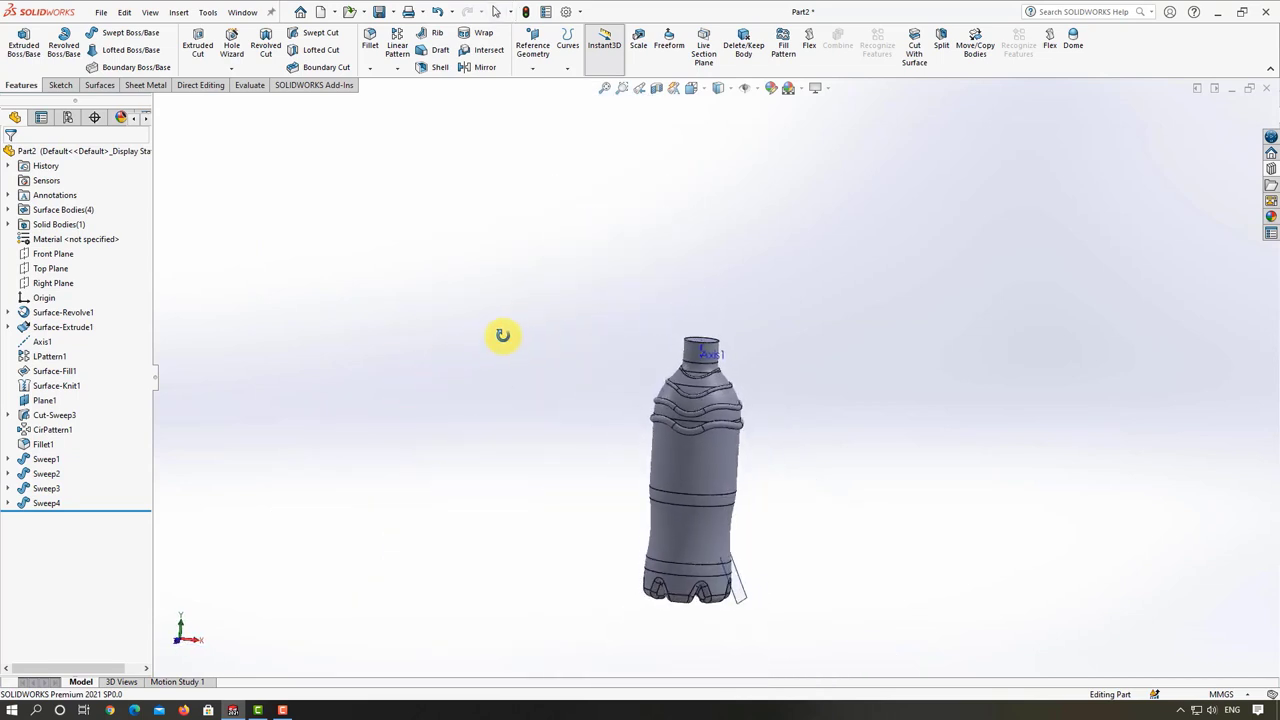
{"action": "mouse_move", "coordinate": [733, 437]}
{"action": "middle_mouse_down"}
{"action": "mouse_move", "coordinate": [700, 391]}
{"action": "mouse_move", "coordinate": [788, 363]}
{"action": "mouse_move", "coordinate": [716, 401]}
{"action": "mouse_move", "coordinate": [754, 398]}
{"action": "middle_mouse_up"}
{"action": "scroll", "coordinate": [716, 401], "scroll_direction": "down", "scroll_amount": 2}
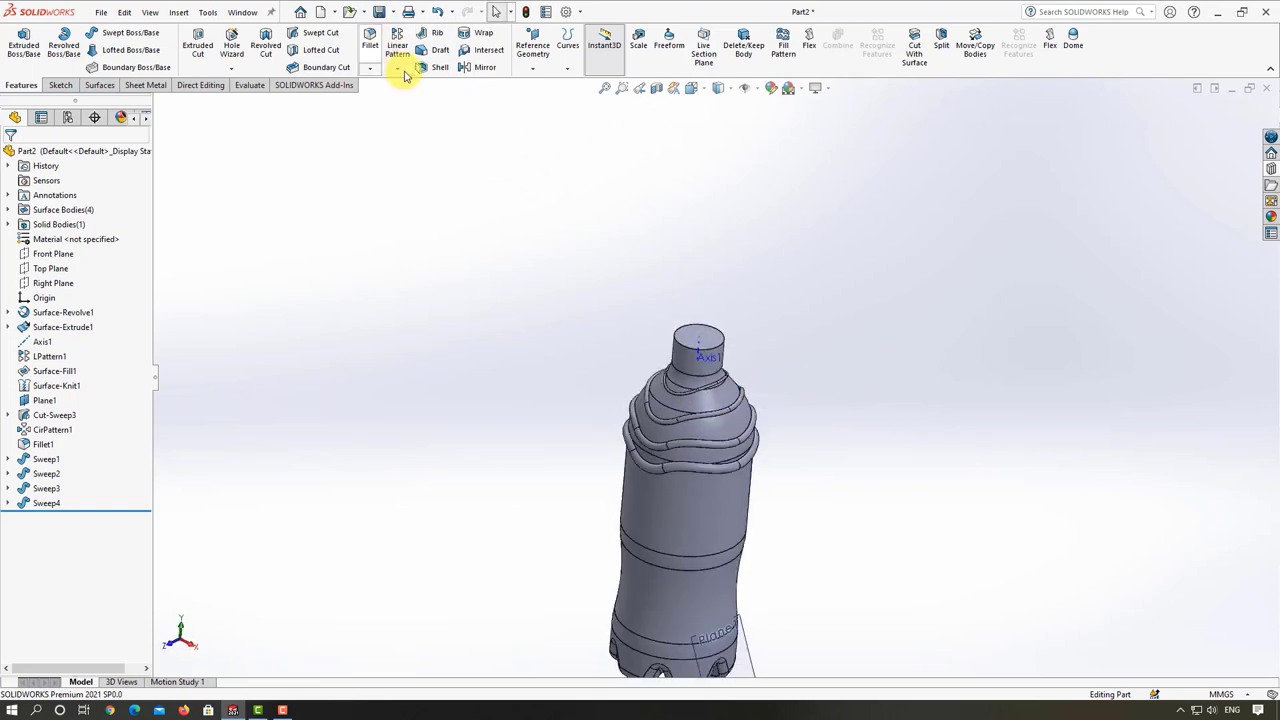
- Shell the bottle to a 0.20 mm wall, removing the neck's top face
{"action": "left_click", "coordinate": [436, 67]}
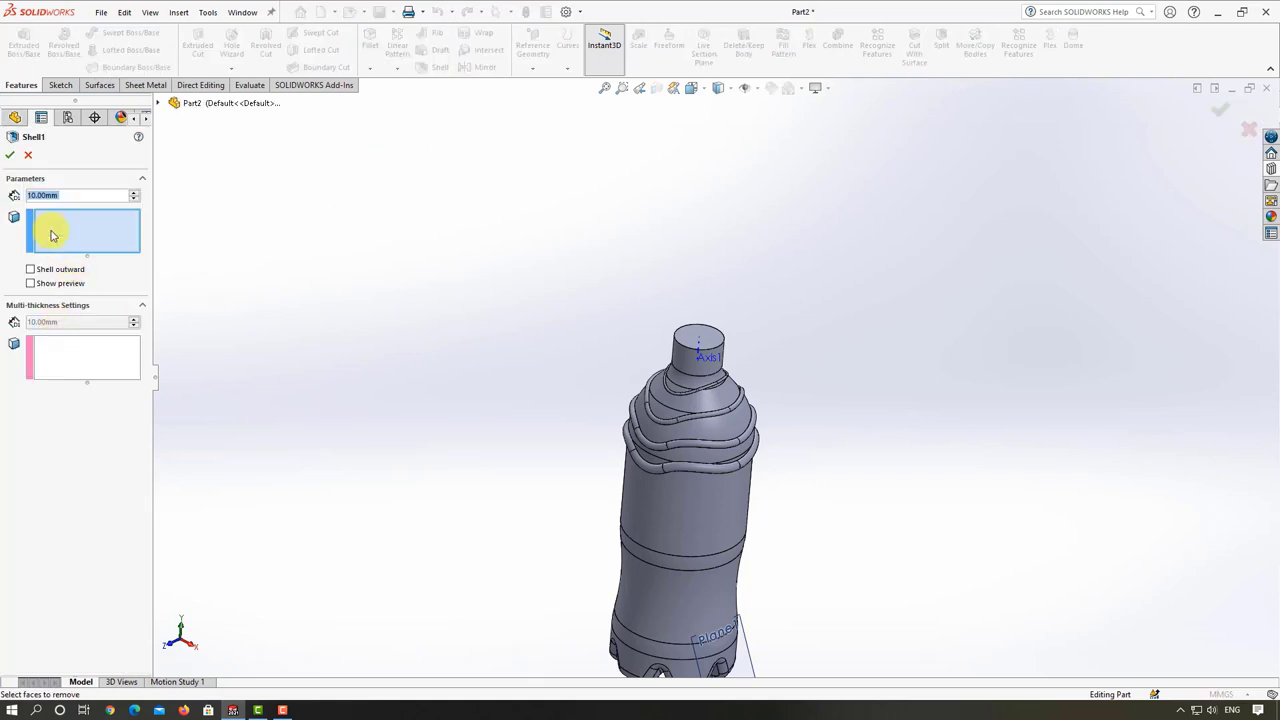
{"action": "type", "text": "0"}
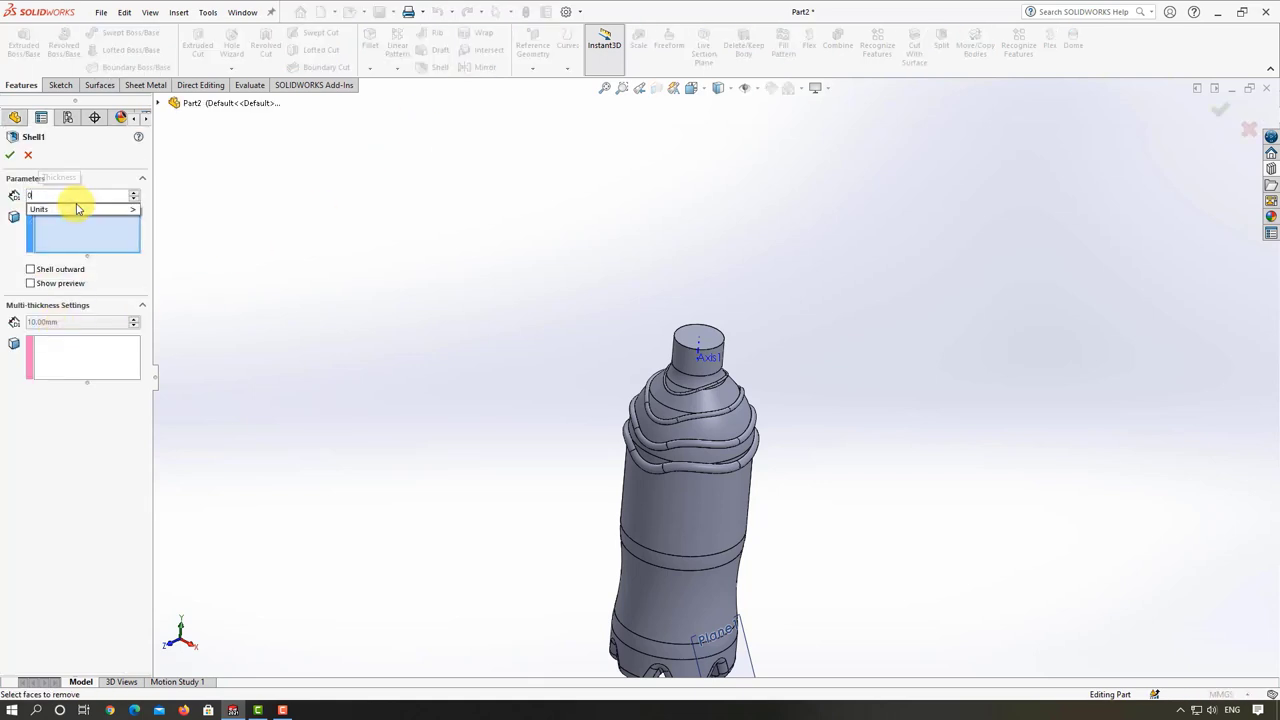
{"action": "type", "text": ".20mm"}
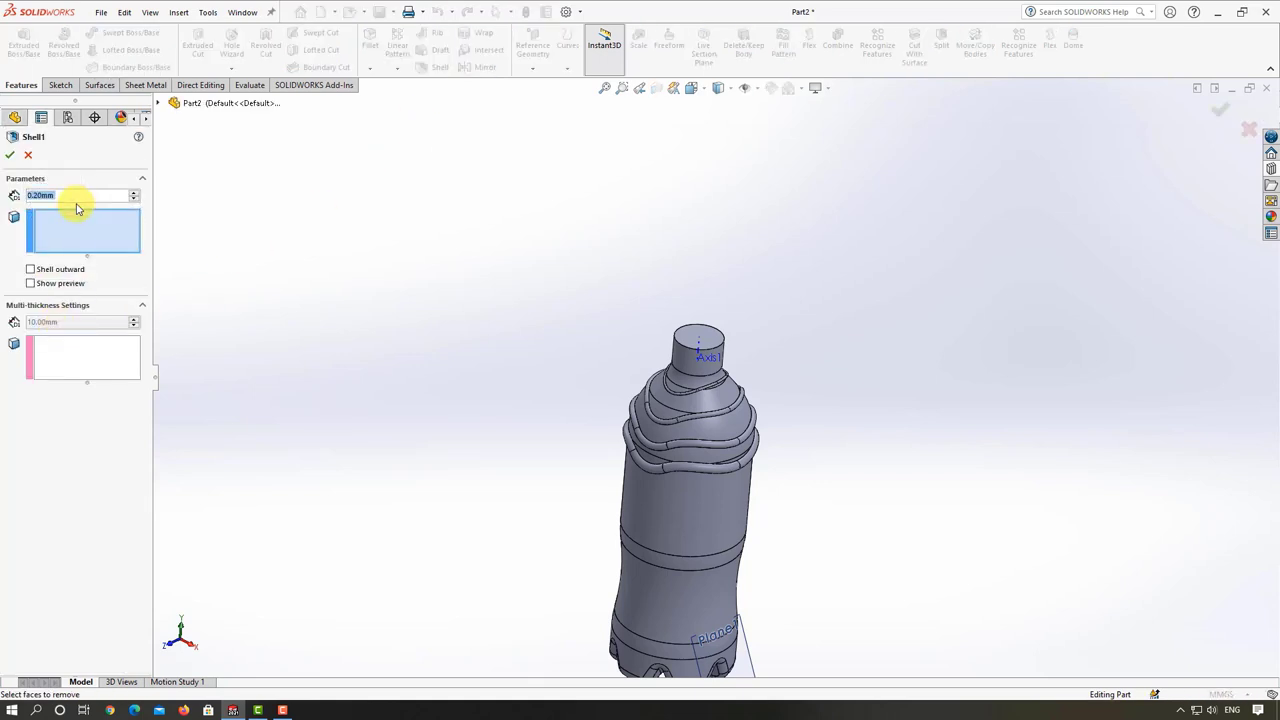
{"action": "scroll", "coordinate": [754, 358], "scroll_direction": "down", "scroll_amount": 2}
{"action": "left_click", "coordinate": [612, 300]}
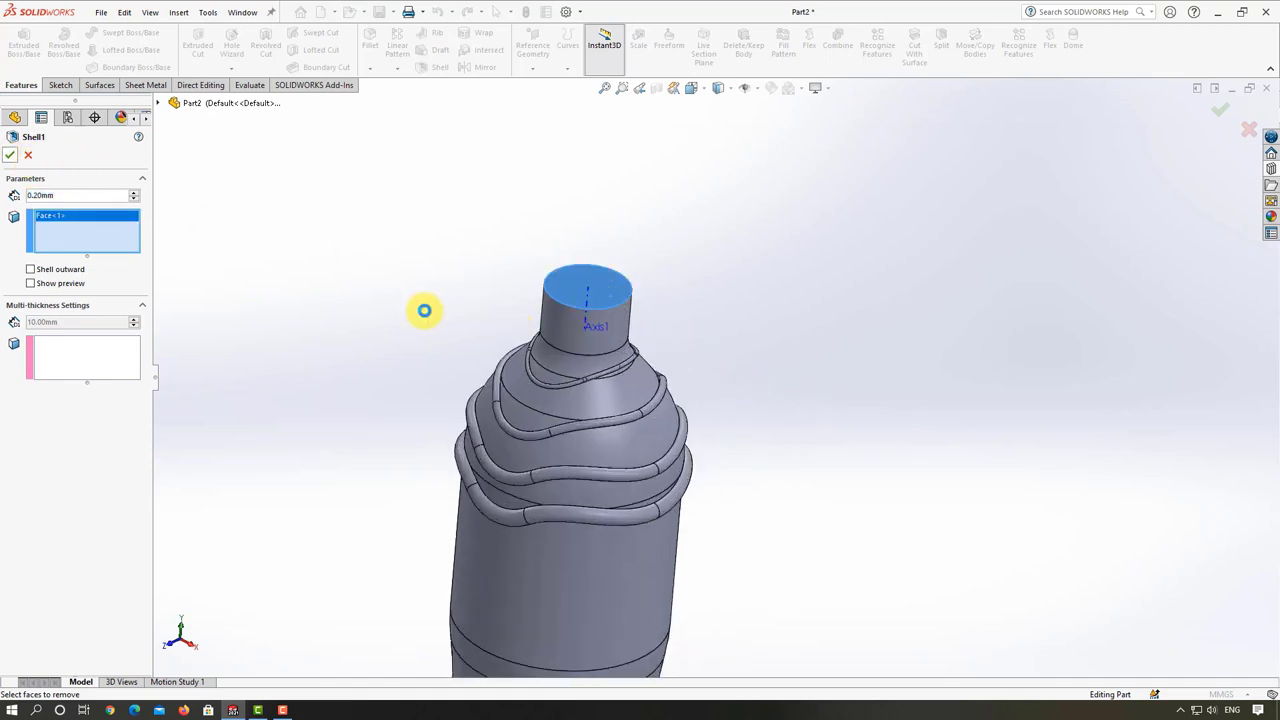
{"action": "key", "text": "Return"}
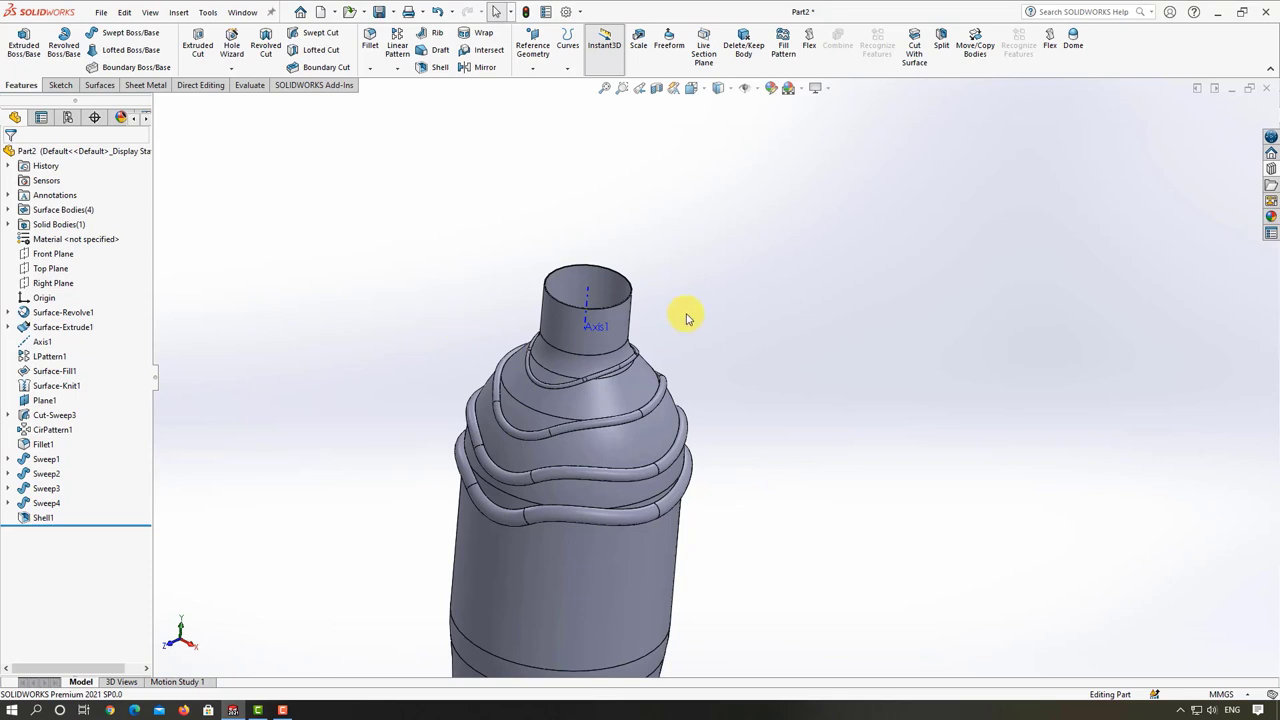
- Orbit the hollowed bottle upright and open the reference geometry options
{"action": "mouse_move", "coordinate": [680, 314]}
{"action": "middle_mouse_down"}
{"action": "mouse_move", "coordinate": [663, 280]}
{"action": "mouse_move", "coordinate": [622, 310]}
{"action": "middle_mouse_up"}
{"action": "middle_click_drag", "start_coordinate": [583, 340], "coordinate": [586, 343]}
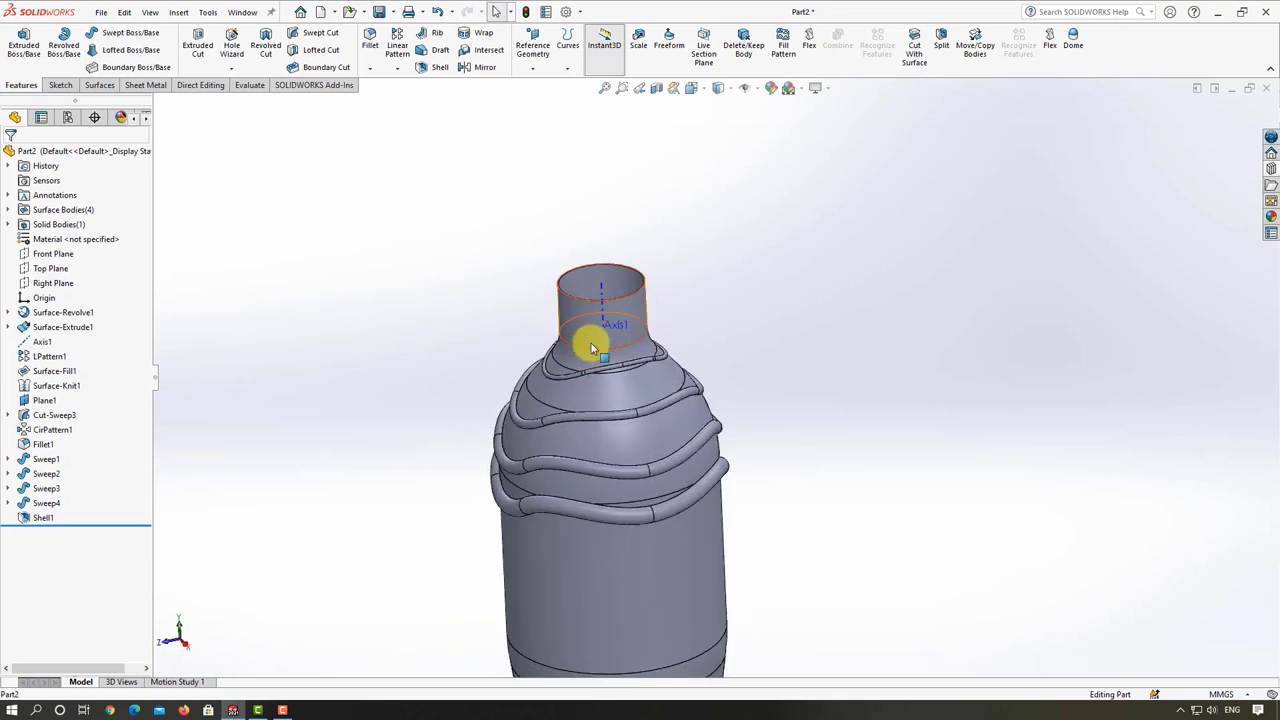
{"action": "scroll", "coordinate": [586, 343], "scroll_direction": "down", "scroll_amount": 2}
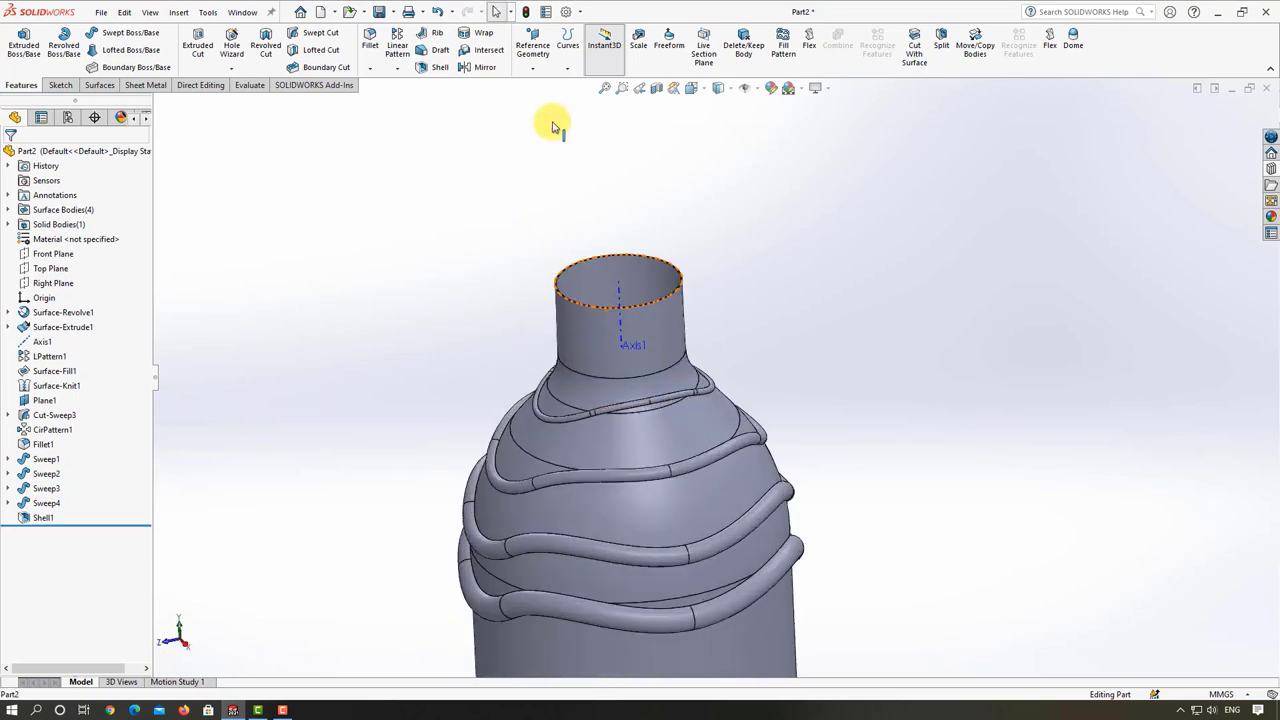
{"action": "left_click", "coordinate": [530, 69]}
- Create Plane2 from the neck's top face, flipped to sit below the rim
{"action": "left_click", "coordinate": [544, 88]}
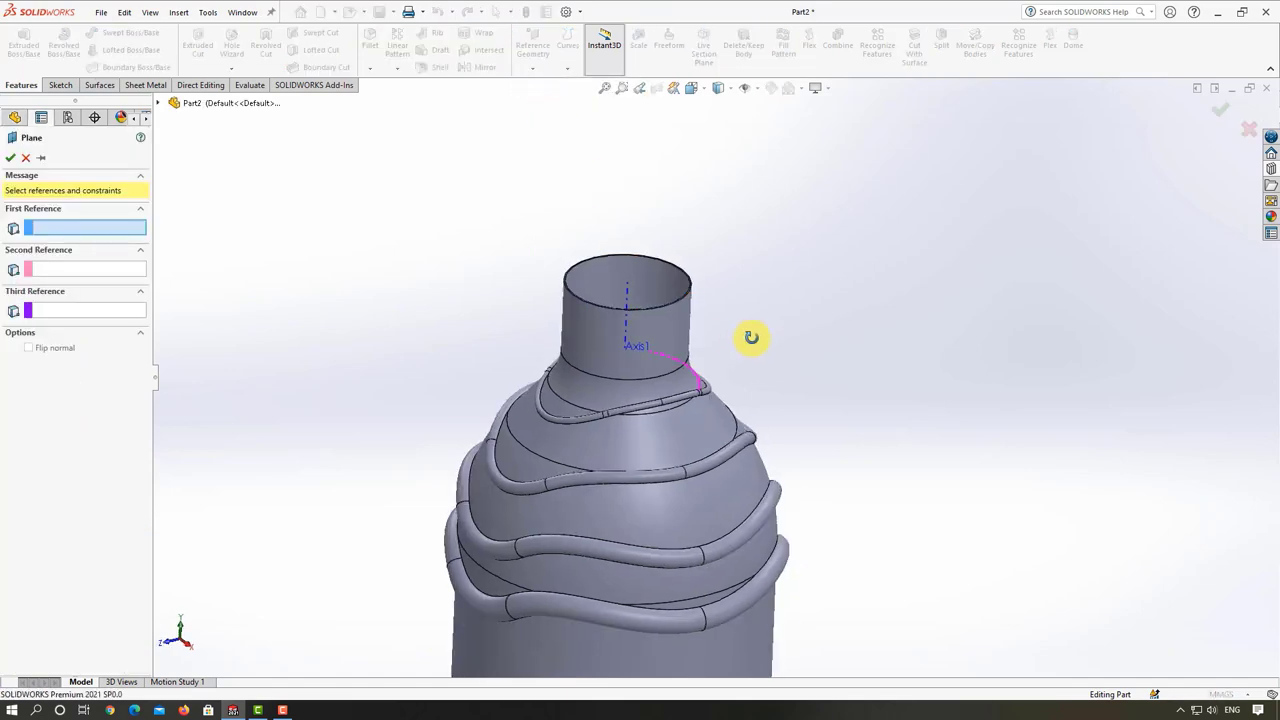
{"action": "scroll", "coordinate": [749, 337], "scroll_direction": "down", "scroll_amount": 3}
{"action": "scroll", "coordinate": [657, 263], "scroll_direction": "down", "scroll_amount": 3}
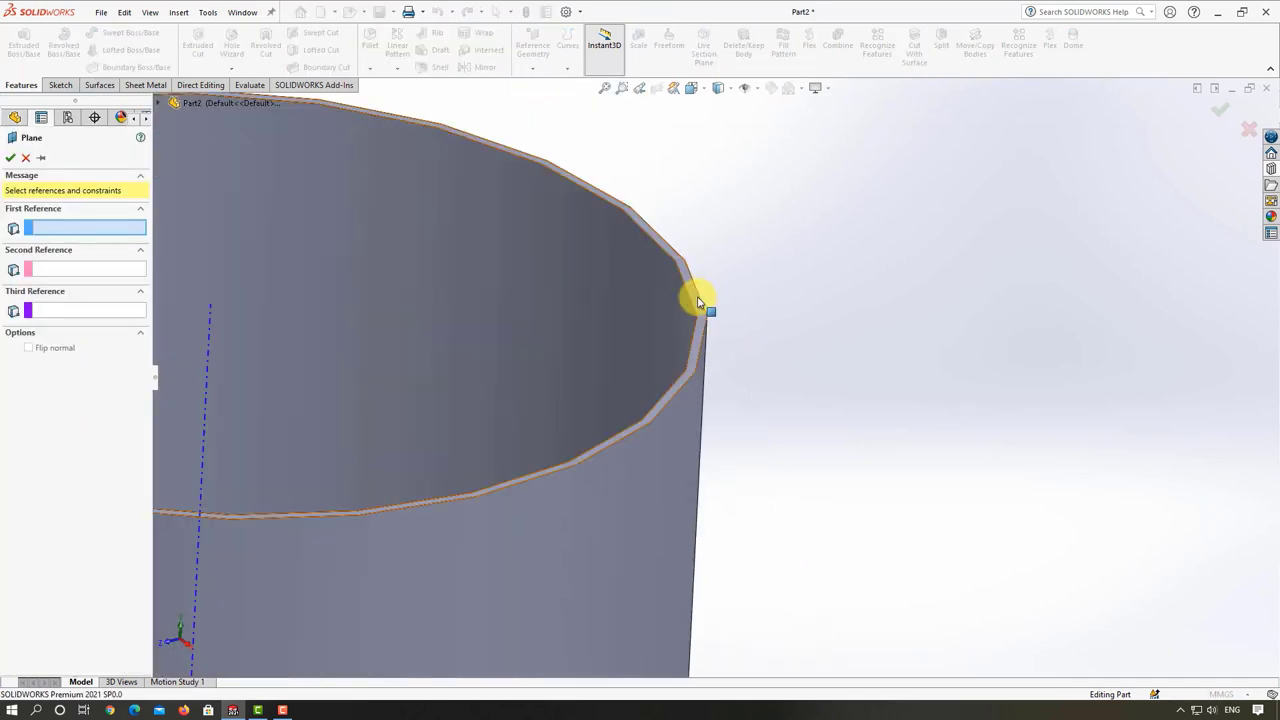
{"action": "left_click", "coordinate": [700, 290]}
{"action": "scroll", "coordinate": [662, 450], "scroll_direction": "up", "scroll_amount": 3}
{"action": "scroll", "coordinate": [662, 450], "scroll_direction": "up", "scroll_amount": 2}
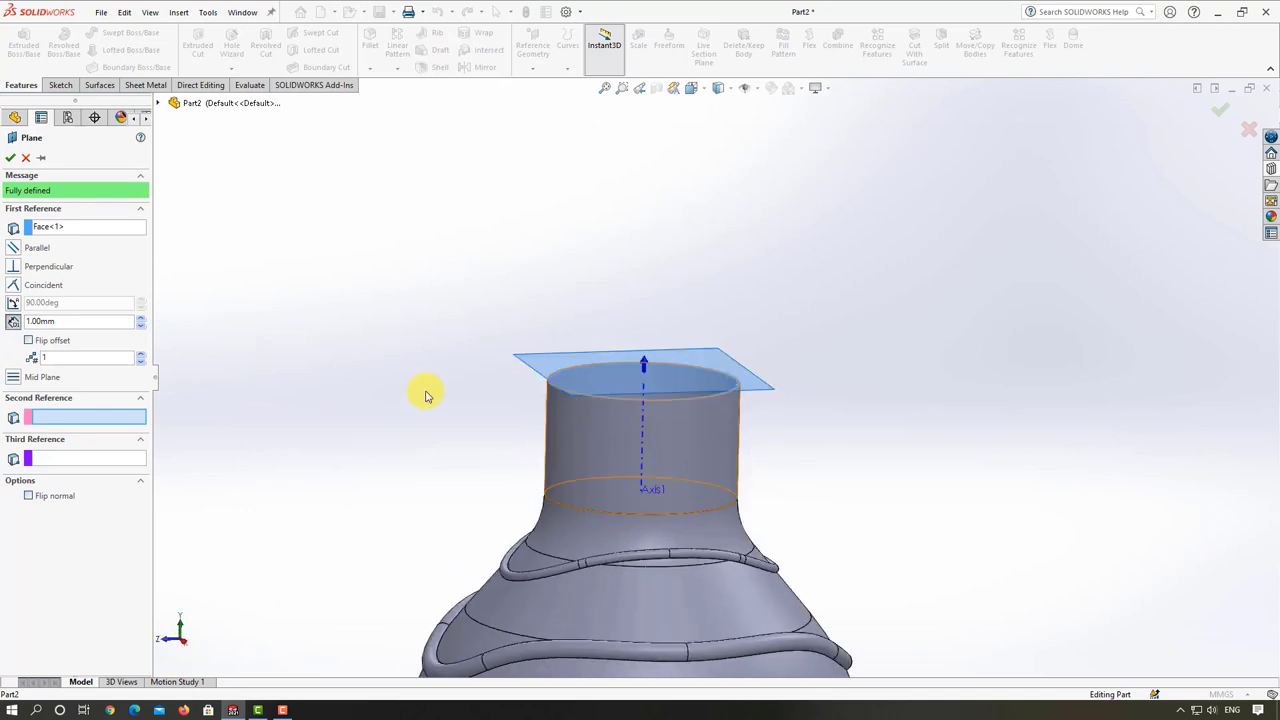
{"action": "left_click", "coordinate": [29, 340]}
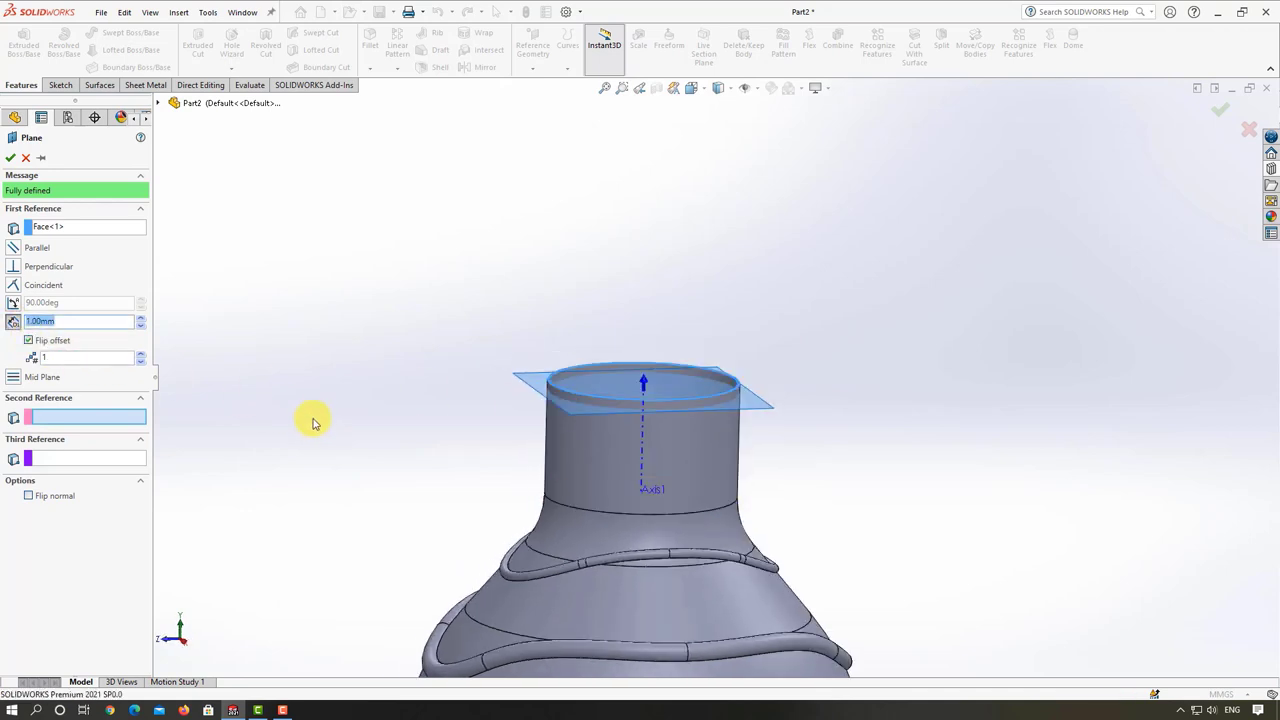
{"action": "left_click", "coordinate": [9, 160]}
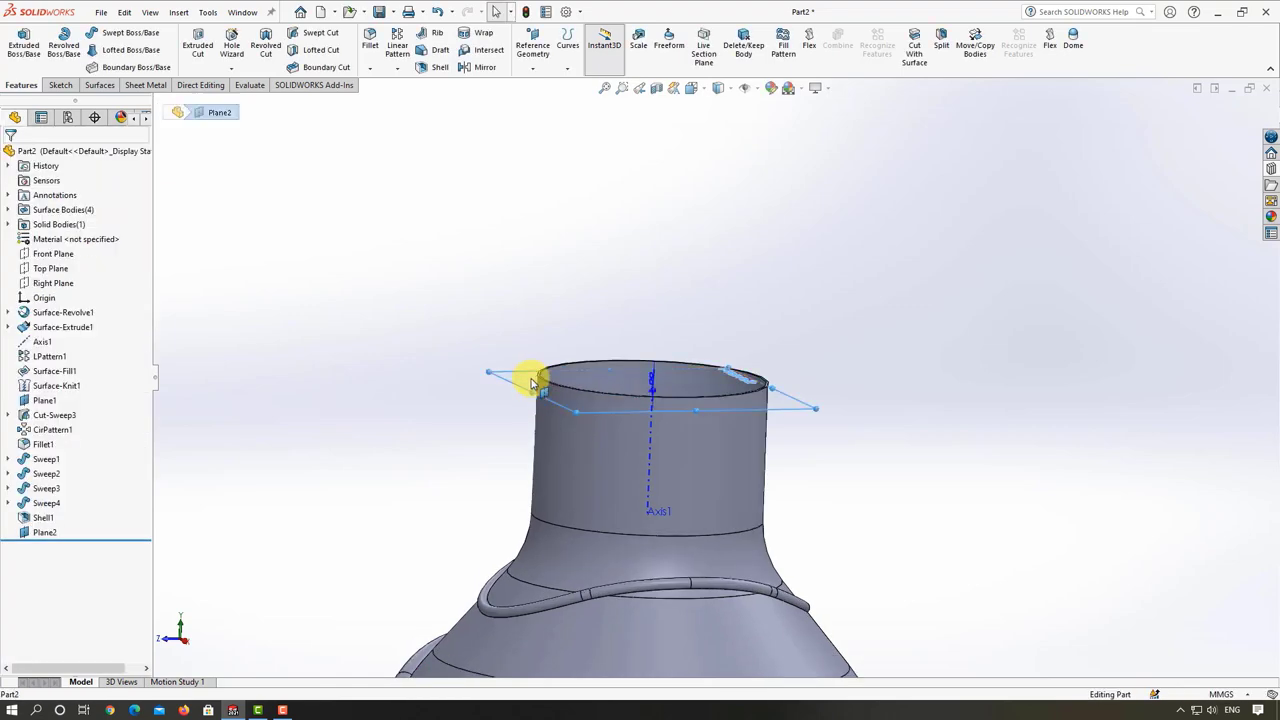
- Sketch on Plane2 and convert the neck's 20 mm circular edge into Sketch9
{"action": "left_click", "coordinate": [471, 403]}
{"action": "middle_click_drag", "start_coordinate": [548, 440], "coordinate": [538, 425]}
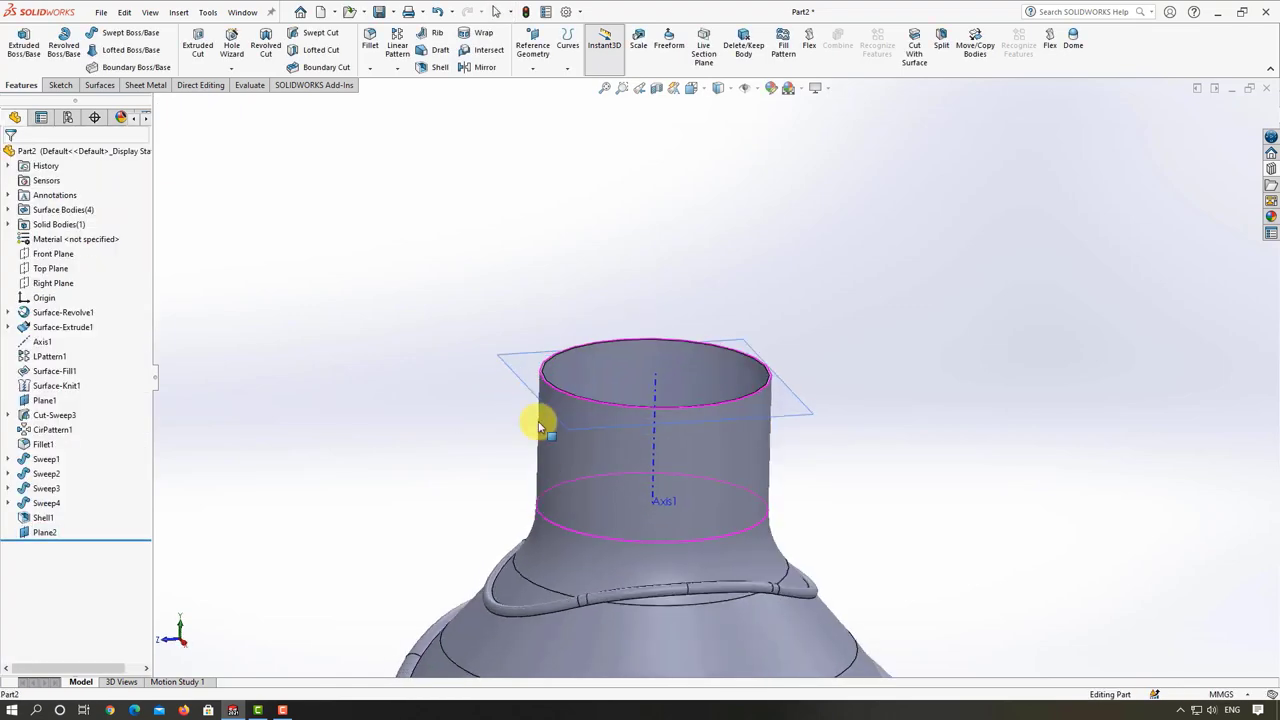
{"action": "left_click", "coordinate": [520, 365]}
{"action": "left_click", "coordinate": [574, 340]}
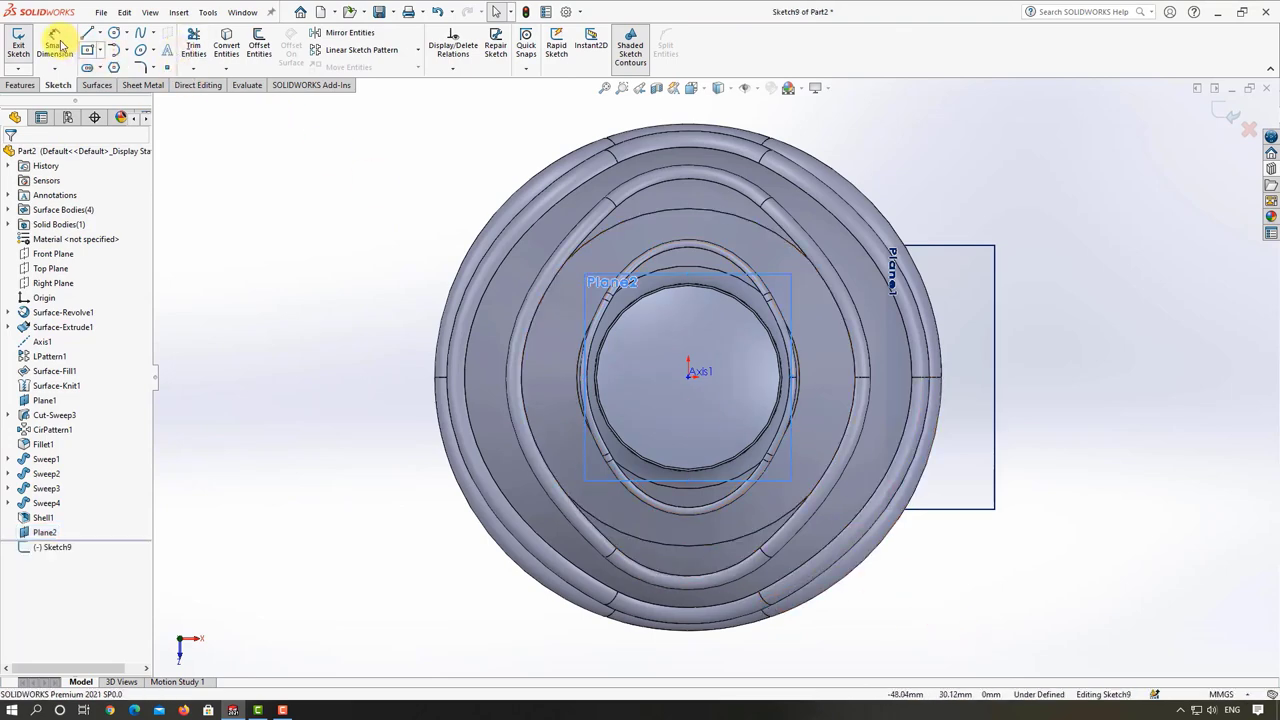
{"action": "left_click", "coordinate": [226, 50]}
{"action": "scroll", "coordinate": [771, 343], "scroll_direction": "up", "scroll_amount": 2}
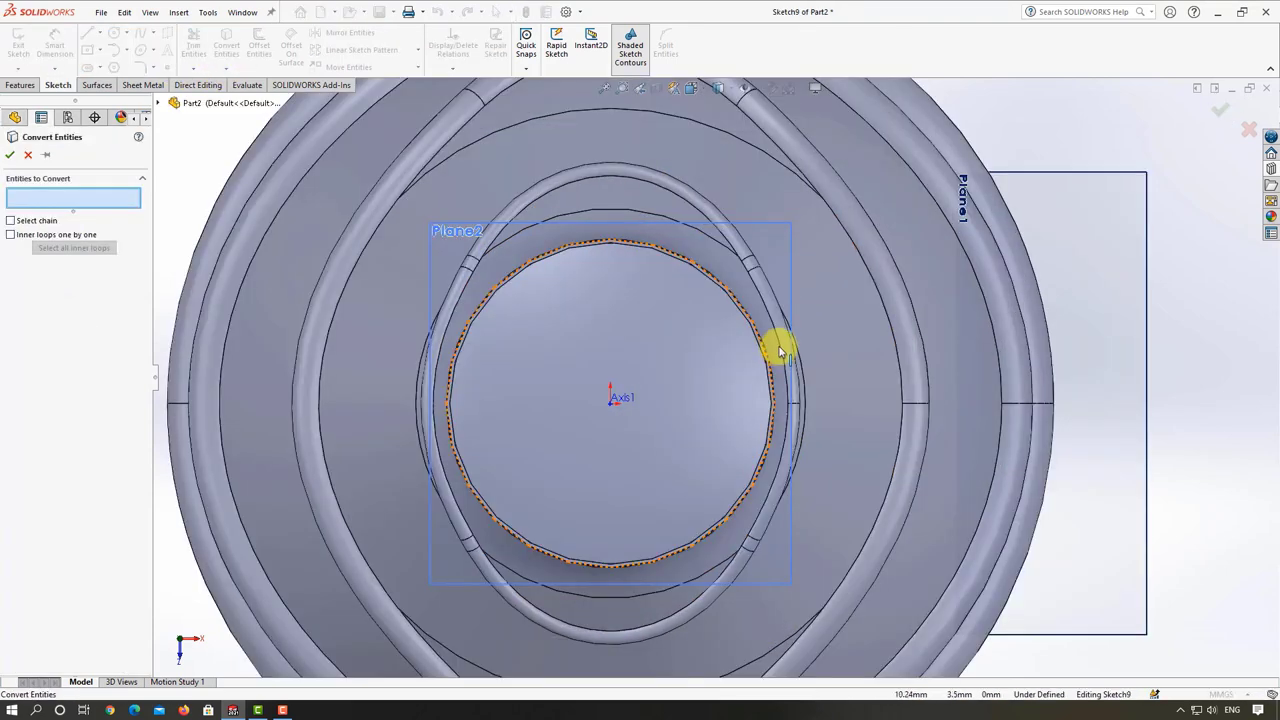
{"action": "scroll", "coordinate": [749, 337], "scroll_direction": "up", "scroll_amount": 2}
{"action": "left_click", "coordinate": [748, 350]}
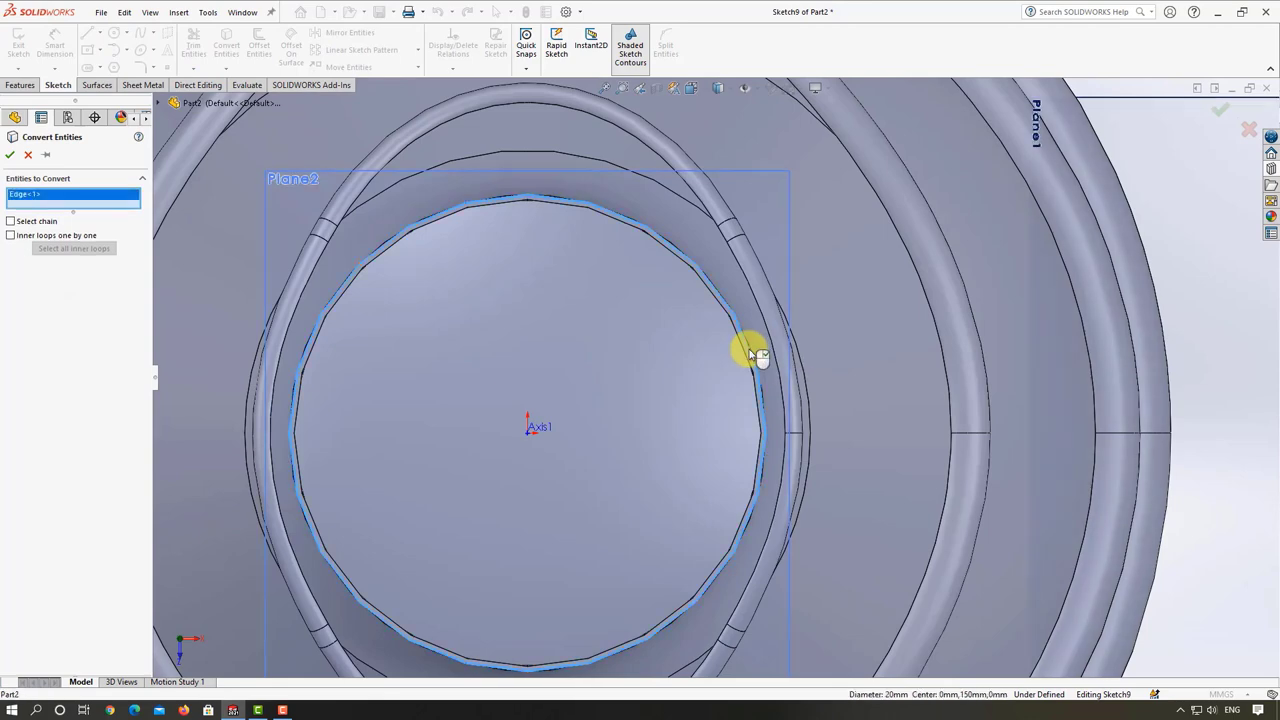
{"action": "scroll", "coordinate": [752, 355], "scroll_direction": "down", "scroll_amount": 3}
{"action": "key", "text": "Return"}
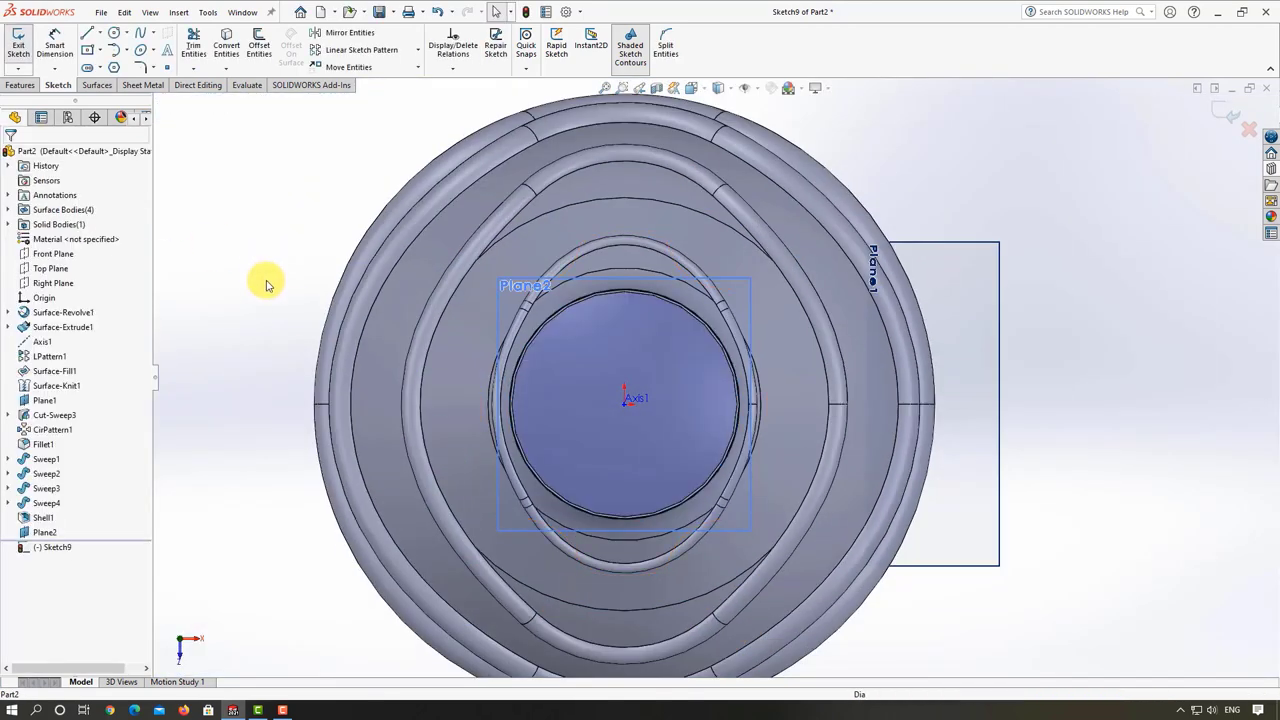
{"action": "scroll", "coordinate": [711, 374], "scroll_direction": "down", "scroll_amount": 3}
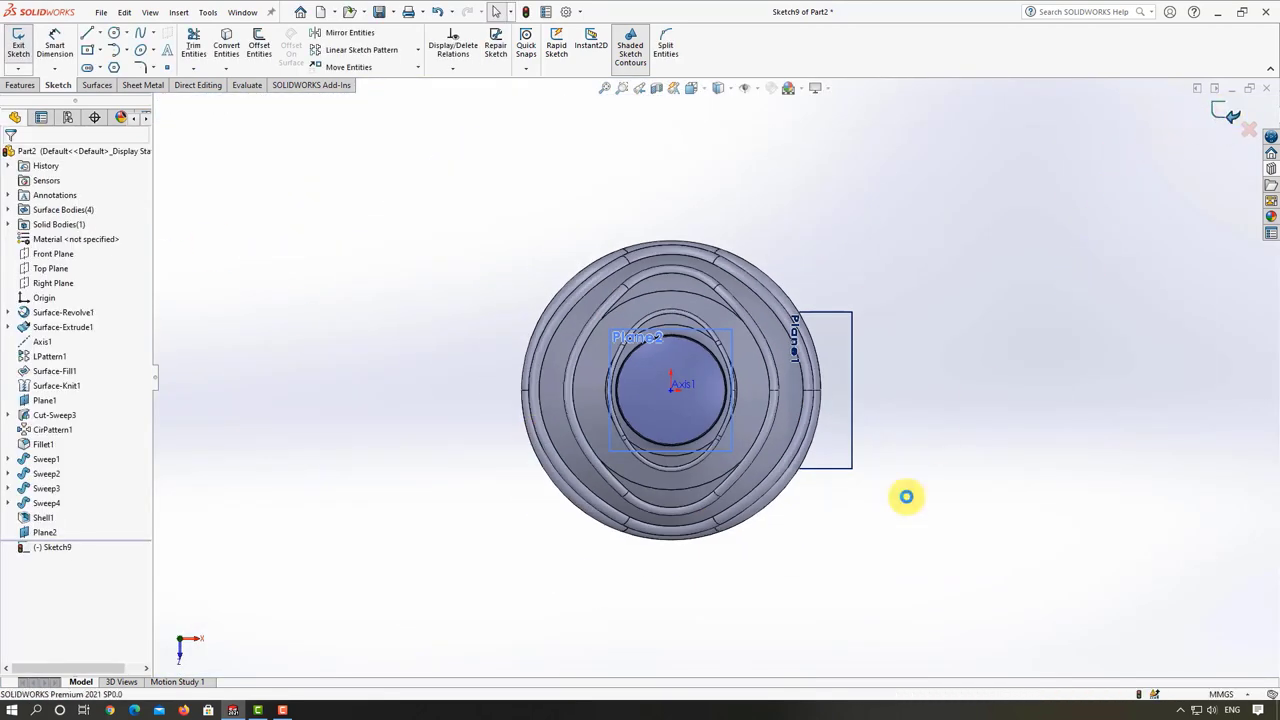
- Exit Sketch9 and orbit the bottle back upright
{"action": "left_click", "coordinate": [1225, 113]}
{"action": "mouse_move", "coordinate": [1157, 149]}
{"action": "middle_mouse_down"}
{"action": "mouse_move", "coordinate": [886, 300]}
{"action": "mouse_move", "coordinate": [814, 414]}
{"action": "mouse_move", "coordinate": [791, 519]}
{"action": "middle_mouse_up"}
{"action": "scroll", "coordinate": [766, 409], "scroll_direction": "down", "scroll_amount": 3}
{"action": "mouse_move", "coordinate": [766, 409]}
{"action": "middle_mouse_down"}
{"action": "mouse_move", "coordinate": [731, 300]}
{"action": "mouse_move", "coordinate": [669, 214]}
{"action": "middle_mouse_up"}
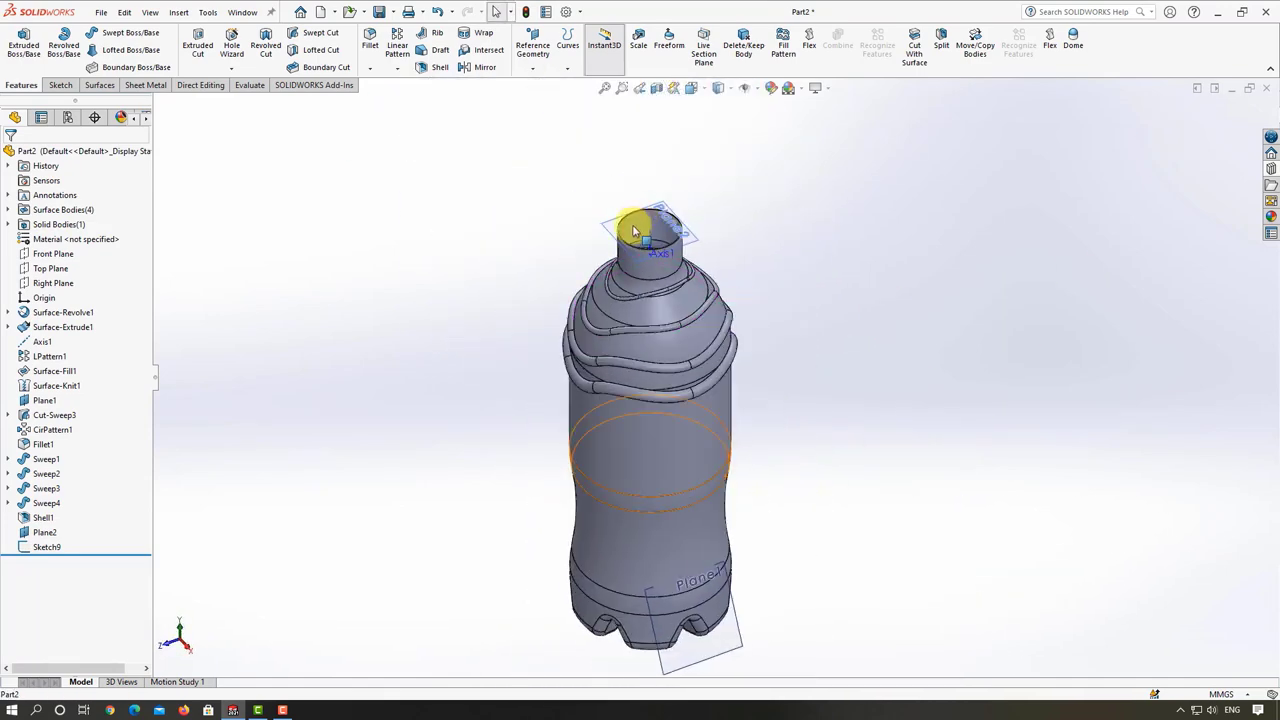
{"action": "scroll", "coordinate": [705, 333], "scroll_direction": "up", "scroll_amount": 5}
{"action": "scroll", "coordinate": [705, 330], "scroll_direction": "up", "scroll_amount": 3}
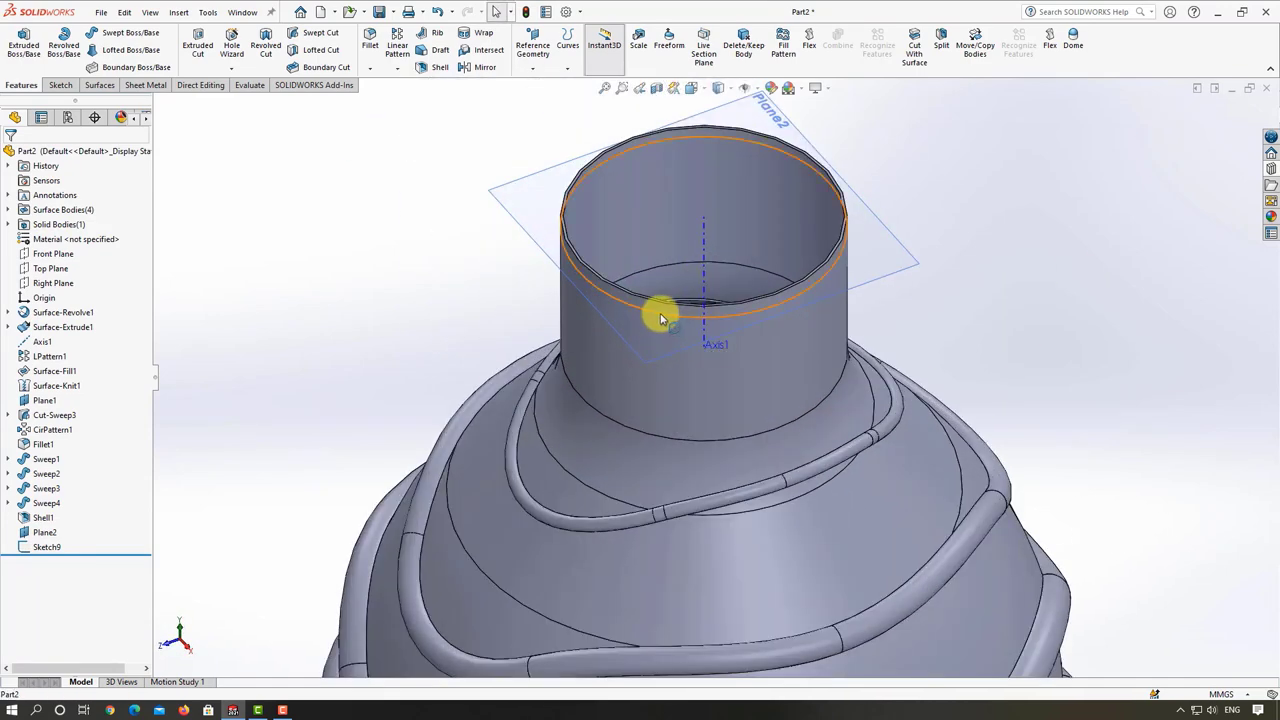
- Create a reversed helix from the Sketch9 circle with 2 mm pitch and 4 revolutions
{"action": "left_click", "coordinate": [660, 316]}
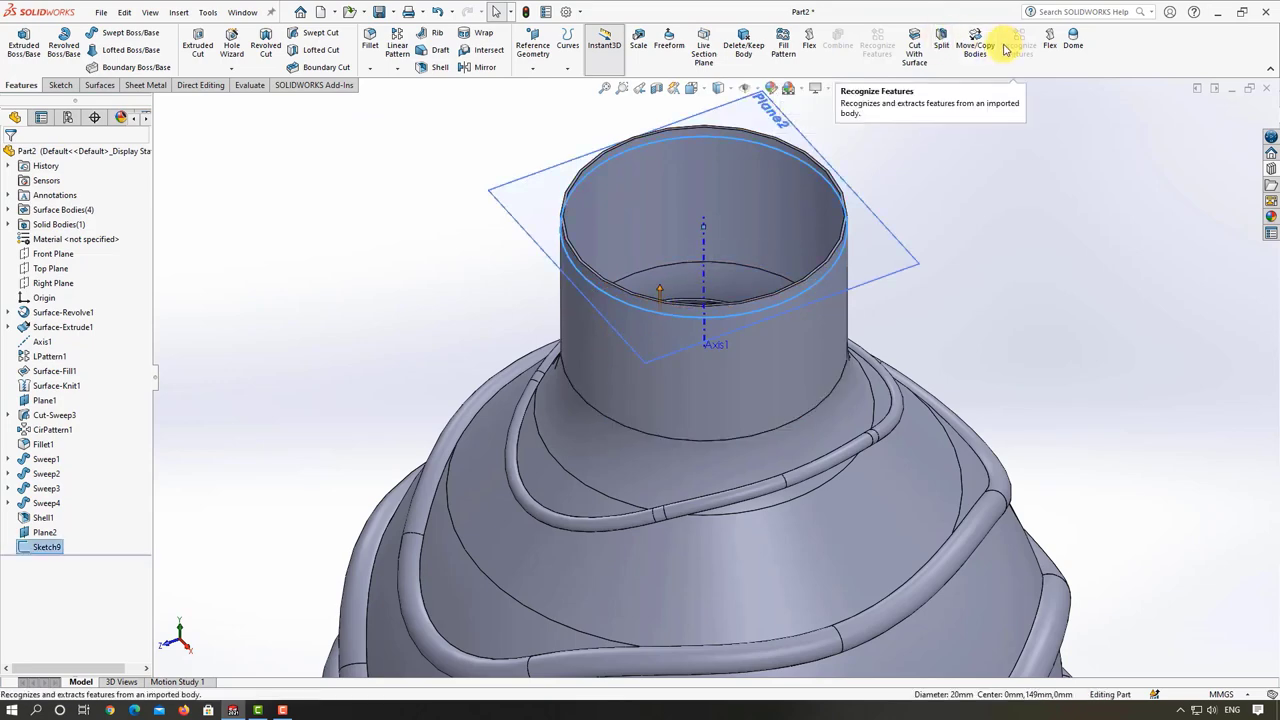
{"action": "left_click", "coordinate": [571, 76]}
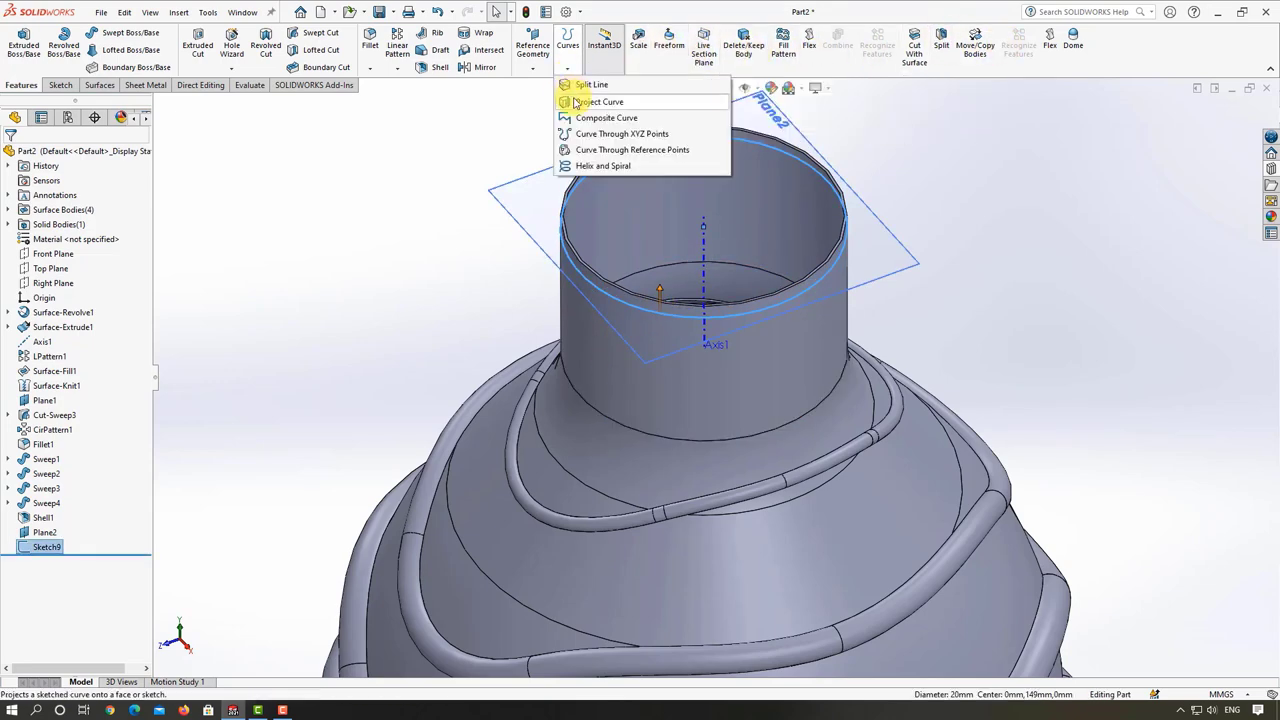
{"action": "left_click", "coordinate": [590, 165]}
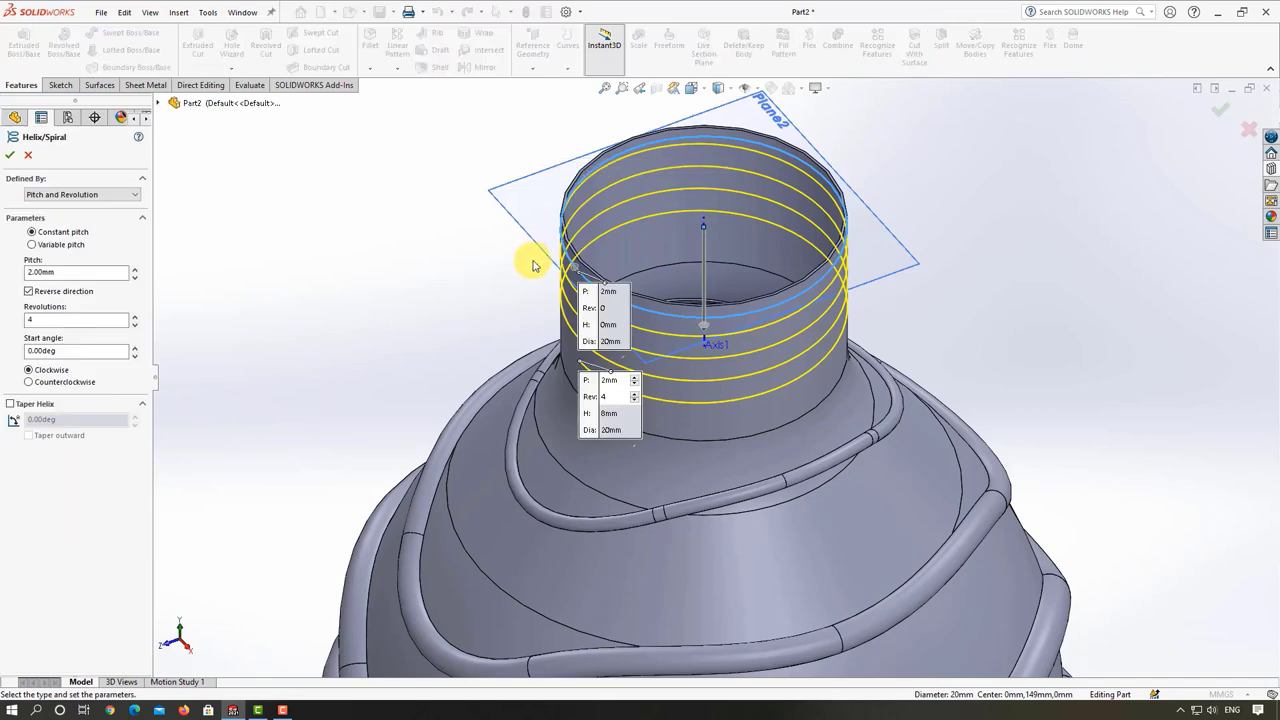
{"action": "key", "text": "z"}
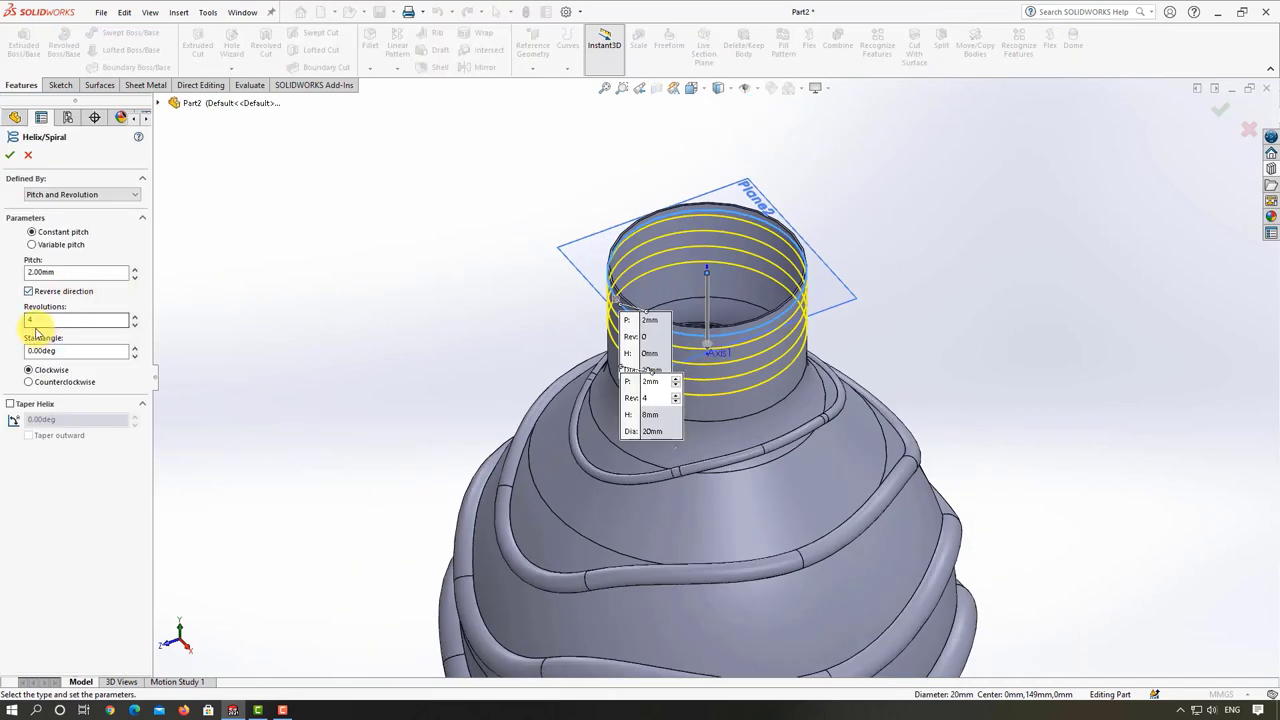
{"action": "left_click", "coordinate": [8, 157]}
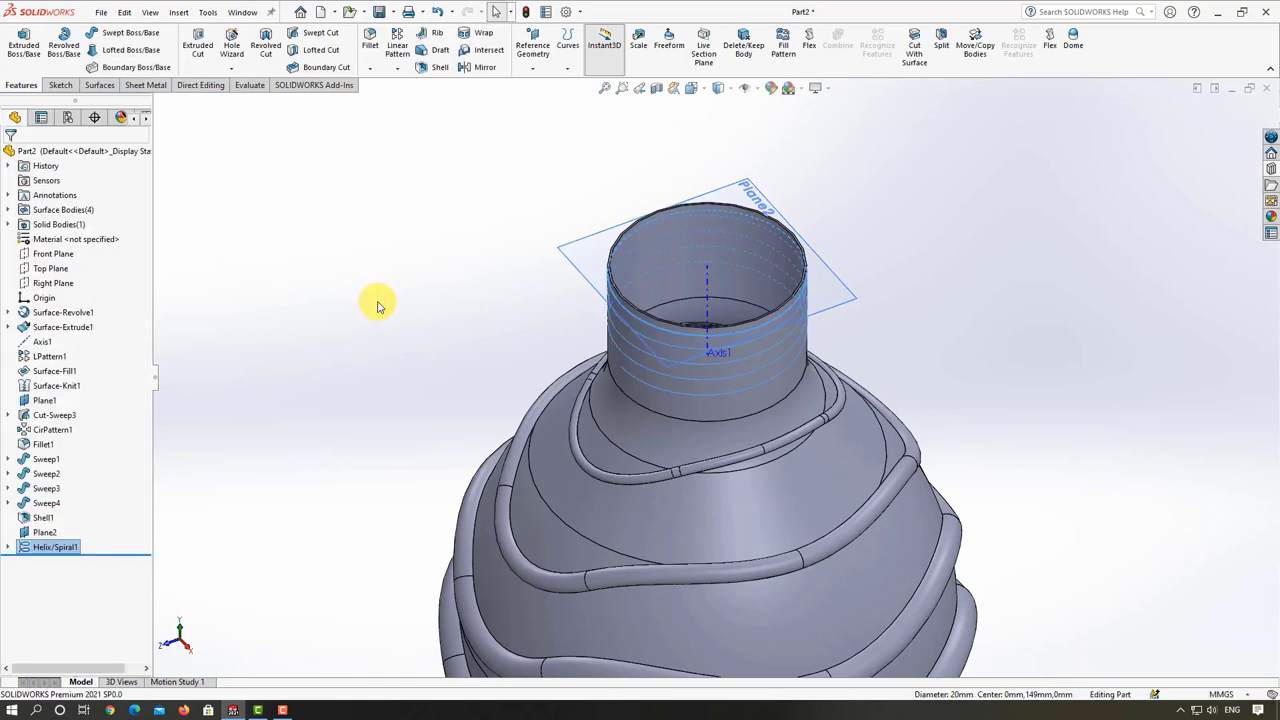
{"action": "mouse_move", "coordinate": [383, 257]}
{"action": "middle_mouse_down"}
{"action": "mouse_move", "coordinate": [409, 177]}
{"action": "mouse_move", "coordinate": [457, 183]}
{"action": "mouse_move", "coordinate": [423, 209]}
{"action": "mouse_move", "coordinate": [443, 334]}
{"action": "mouse_move", "coordinate": [457, 309]}
{"action": "middle_mouse_up"}
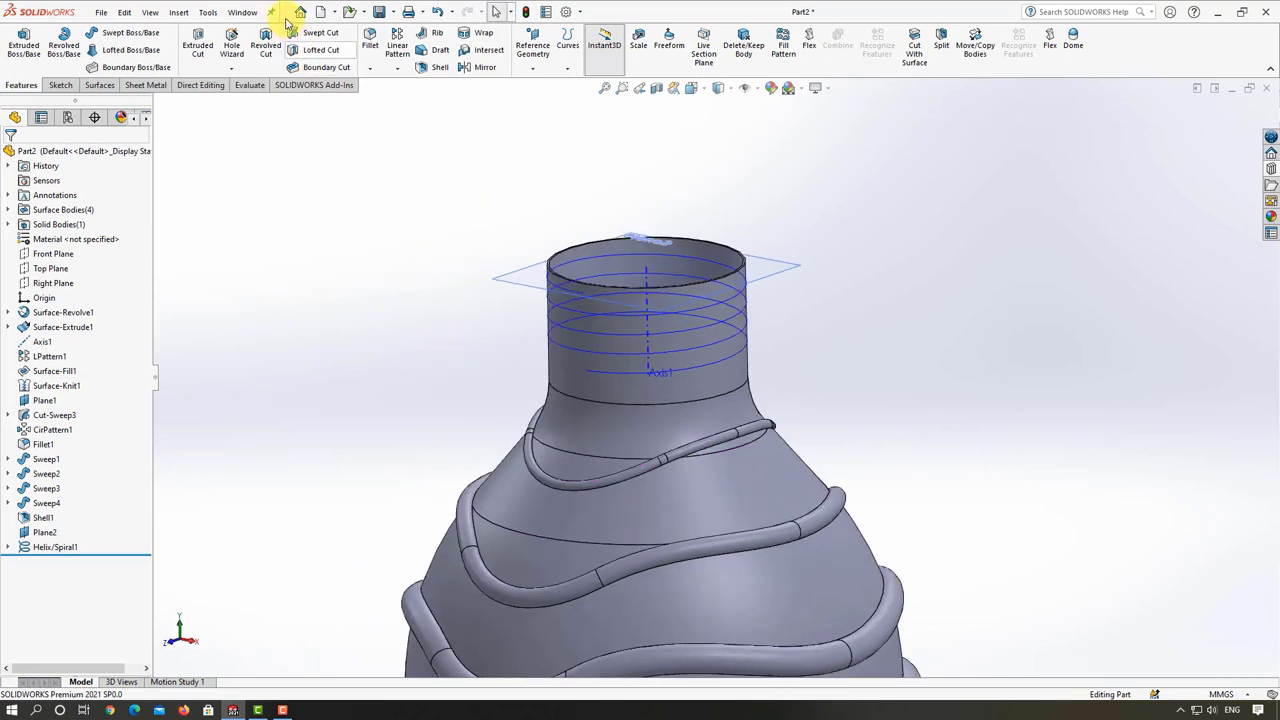
- Attempt a plane from the helix and neck face, then cancel the invalid definition
{"action": "left_click", "coordinate": [532, 50]}
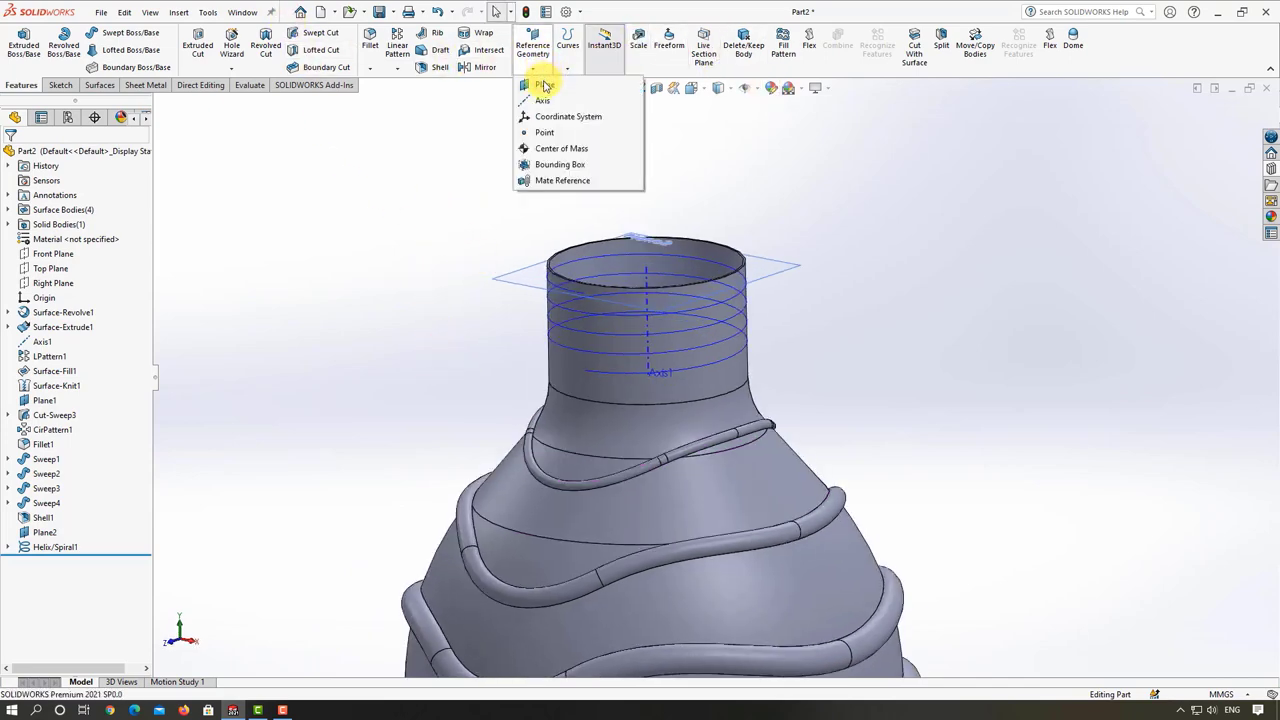
{"action": "left_click", "coordinate": [560, 84]}
{"action": "scroll", "coordinate": [600, 308], "scroll_direction": "down", "scroll_amount": 2}
{"action": "scroll", "coordinate": [583, 247], "scroll_direction": "down", "scroll_amount": 5}
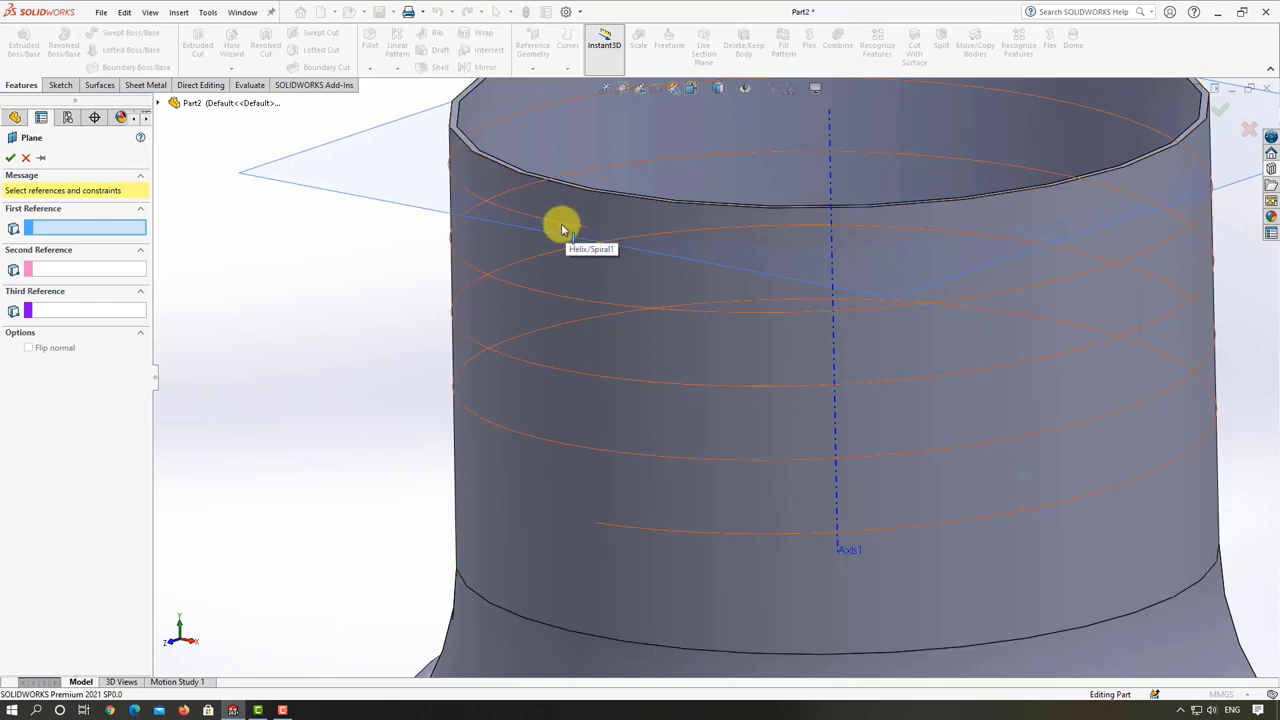
{"action": "left_click", "coordinate": [561, 223]}
{"action": "left_click", "coordinate": [597, 237]}
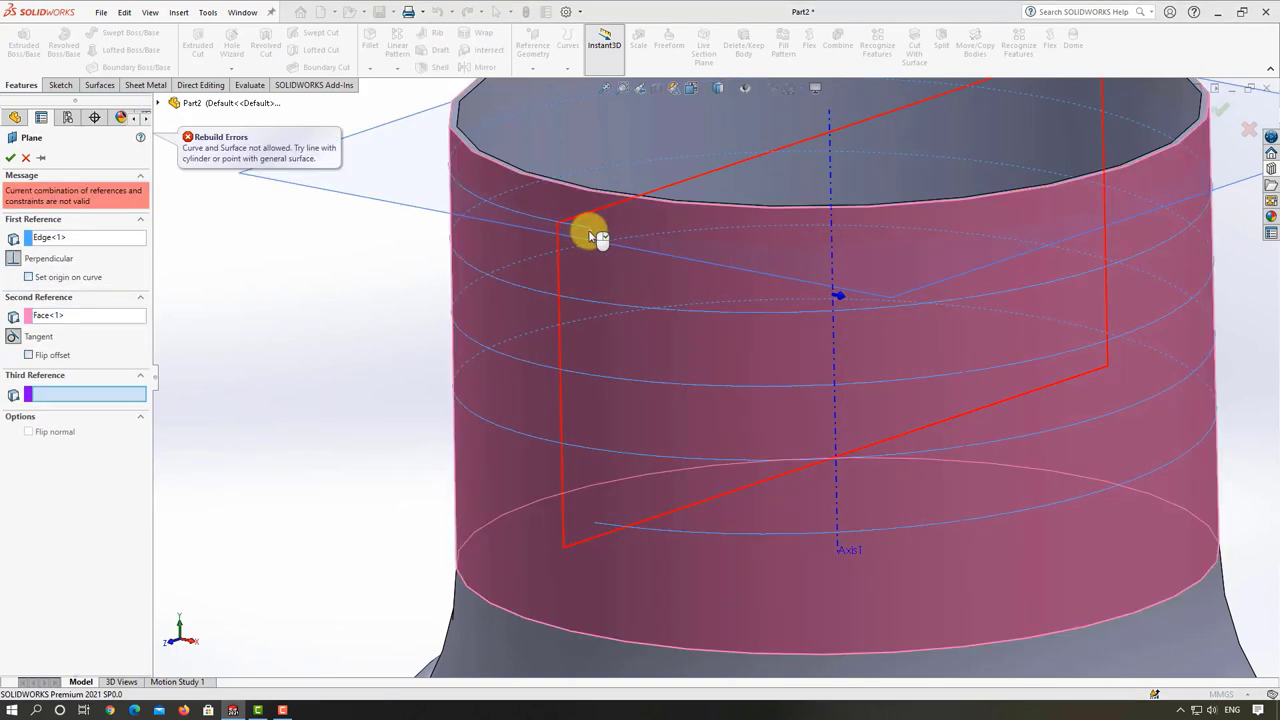
{"action": "left_click", "coordinate": [26, 157]}
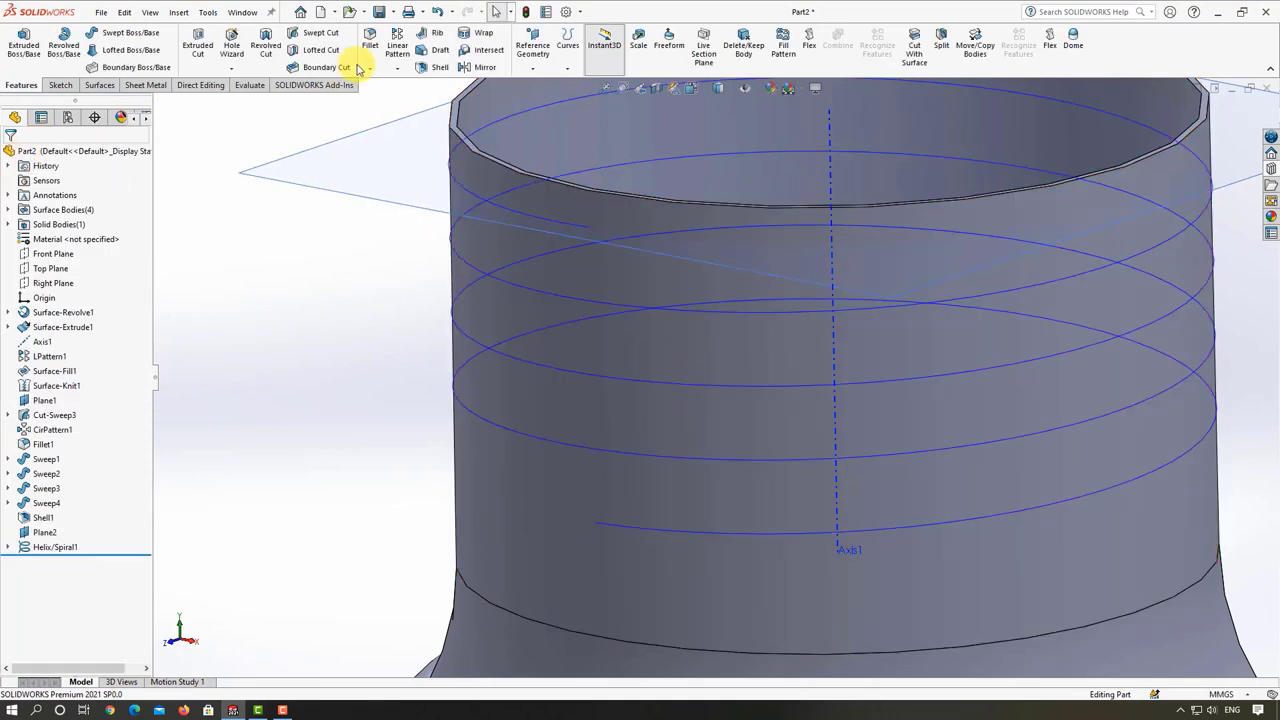
- Create Plane3 perpendicular to the helix through its upper end point
{"action": "left_click", "coordinate": [537, 70]}
{"action": "left_click", "coordinate": [545, 93]}
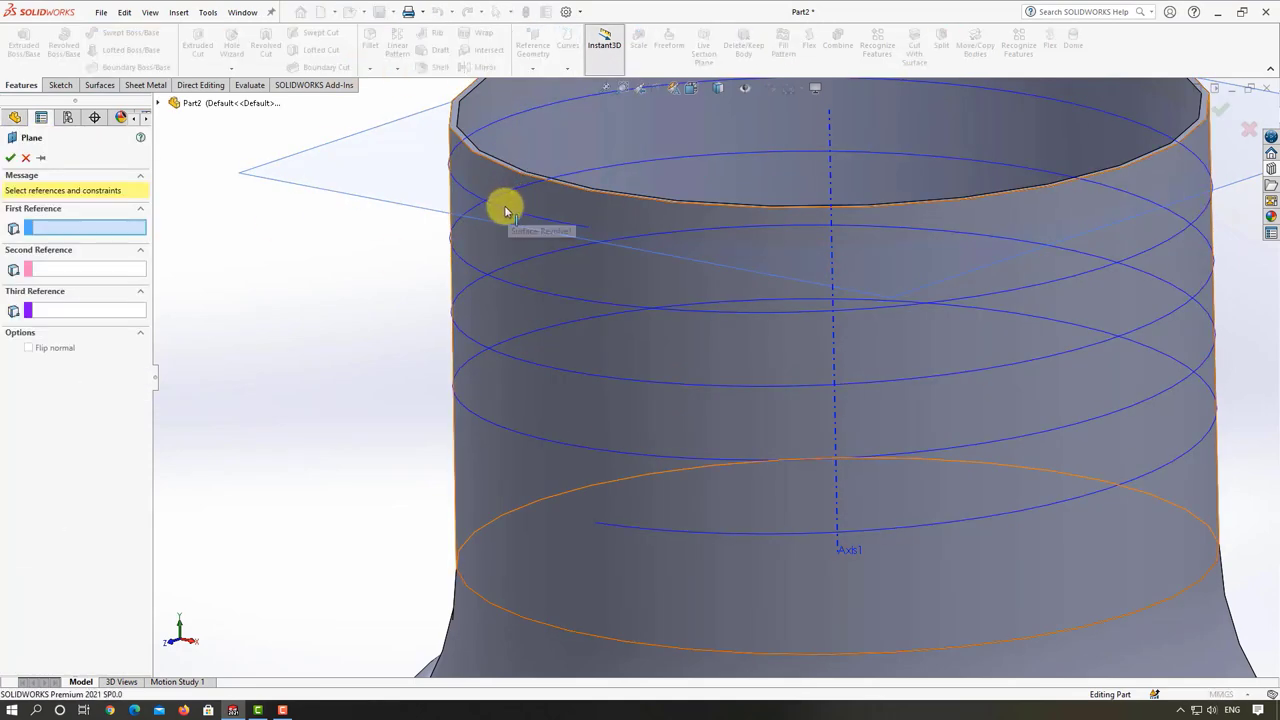
{"action": "left_click", "coordinate": [503, 212]}
{"action": "mouse_move", "coordinate": [541, 259]}
{"action": "middle_mouse_down"}
{"action": "mouse_move", "coordinate": [594, 201]}
{"action": "mouse_move", "coordinate": [617, 224]}
{"action": "mouse_move", "coordinate": [586, 194]}
{"action": "mouse_move", "coordinate": [580, 266]}
{"action": "mouse_move", "coordinate": [763, 366]}
{"action": "mouse_move", "coordinate": [879, 304]}
{"action": "middle_mouse_up"}
{"action": "scroll", "coordinate": [850, 270], "scroll_direction": "down", "scroll_amount": 1}
{"action": "scroll", "coordinate": [829, 251], "scroll_direction": "down", "scroll_amount": 5}
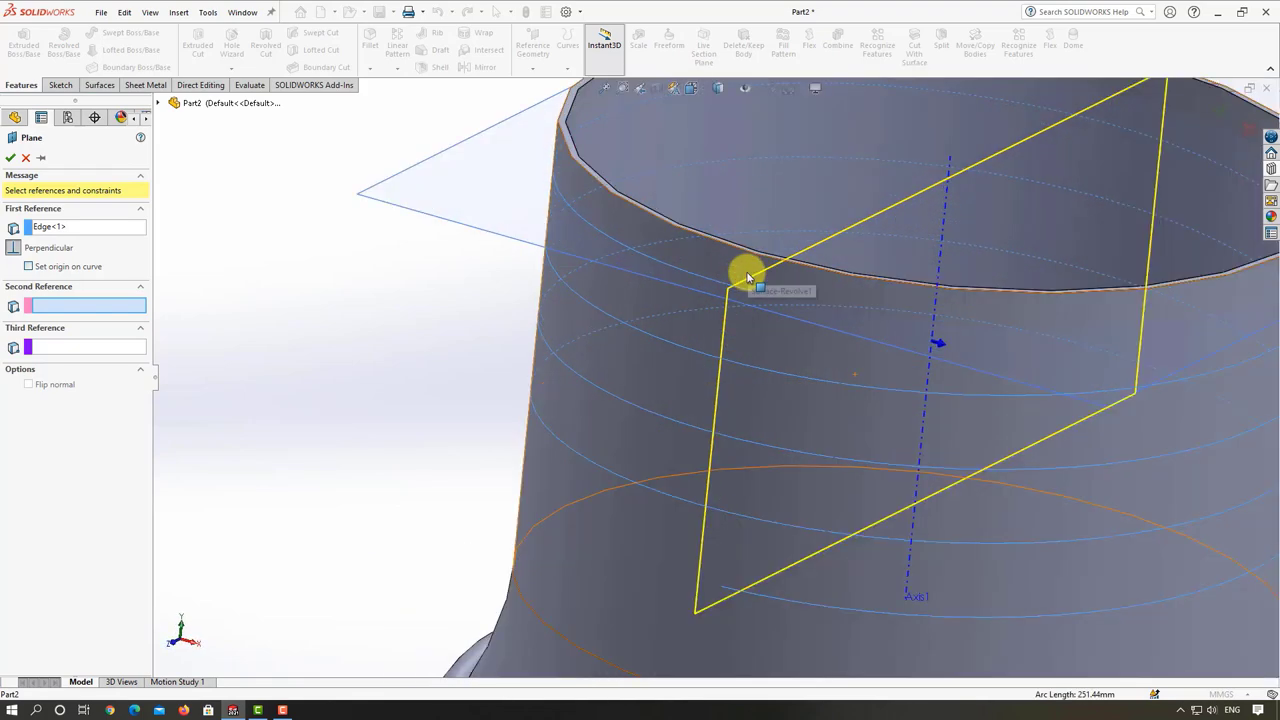
{"action": "scroll", "coordinate": [755, 290], "scroll_direction": "down", "scroll_amount": 1}
{"action": "scroll", "coordinate": [760, 306], "scroll_direction": "down", "scroll_amount": 2}
{"action": "left_click", "coordinate": [737, 303]}
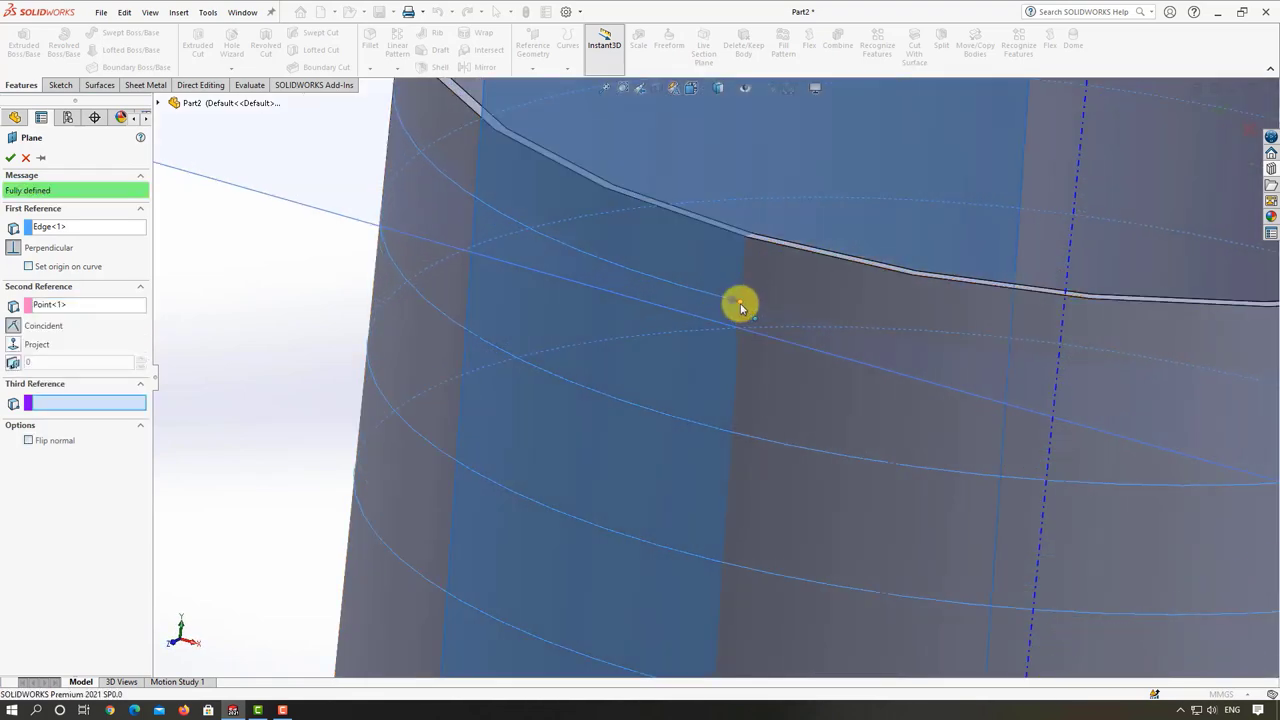
{"action": "scroll", "coordinate": [737, 303], "scroll_direction": "up", "scroll_amount": 3}
{"action": "scroll", "coordinate": [623, 337], "scroll_direction": "up", "scroll_amount": 1}
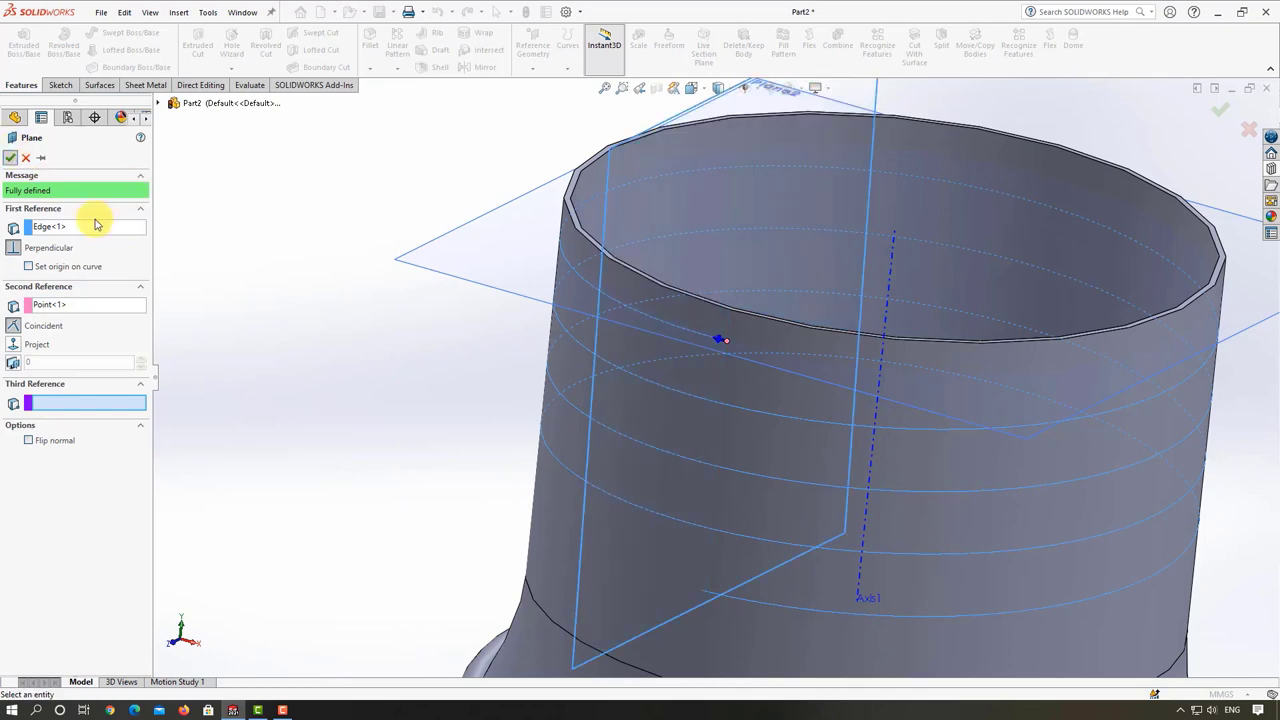
{"action": "key", "text": "Return"}
{"action": "scroll", "coordinate": [380, 335], "scroll_direction": "up", "scroll_amount": 3}
{"action": "scroll", "coordinate": [400, 315], "scroll_direction": "up", "scroll_amount": 2}
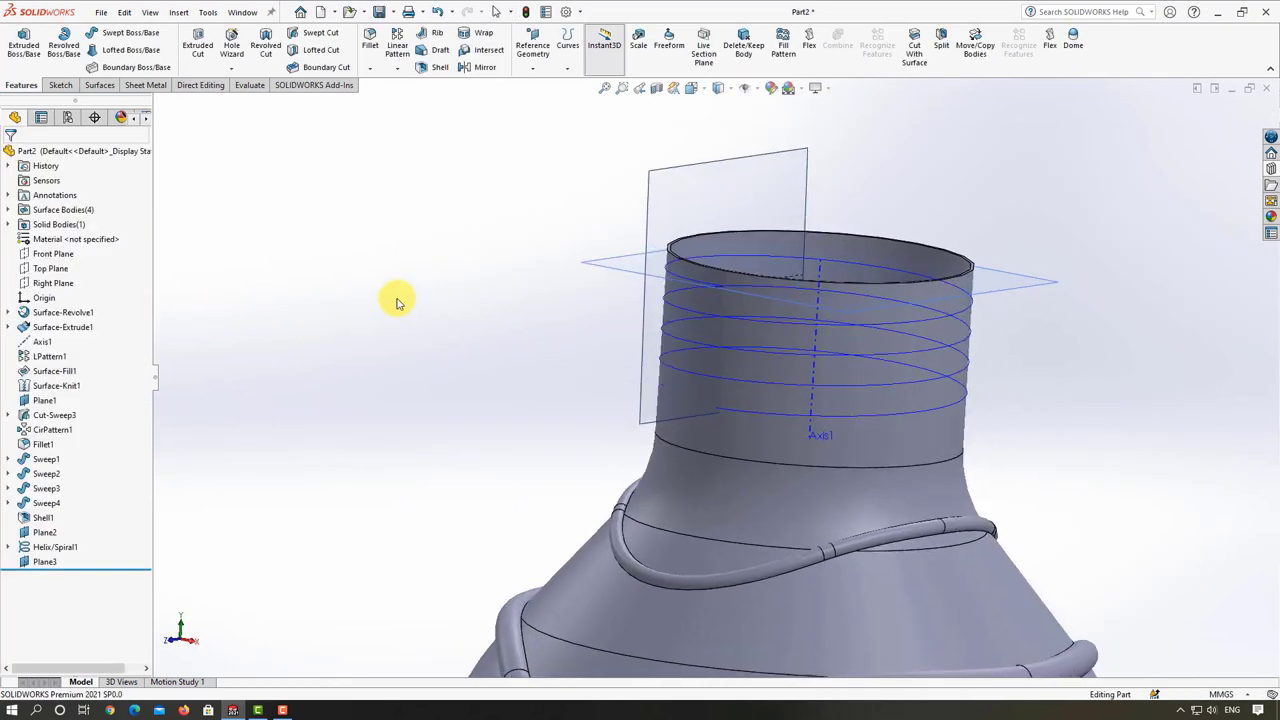
{"action": "left_click", "coordinate": [673, 205]}
- Draw a closed trapezoid thread profile in a new sketch on Plane3
{"action": "left_click", "coordinate": [737, 160]}
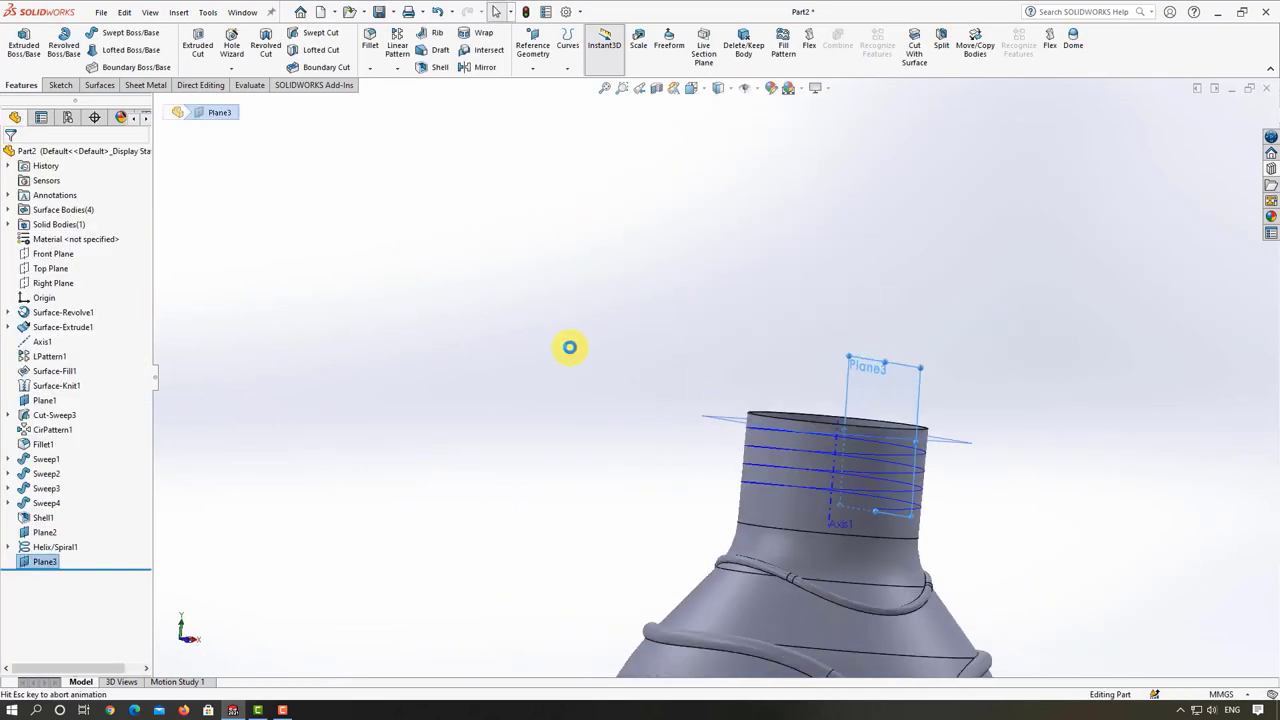
{"action": "scroll", "coordinate": [805, 195], "scroll_direction": "down", "scroll_amount": 3}
{"action": "scroll", "coordinate": [543, 171], "scroll_direction": "down", "scroll_amount": 3}
{"action": "scroll", "coordinate": [591, 263], "scroll_direction": "down", "scroll_amount": 3}
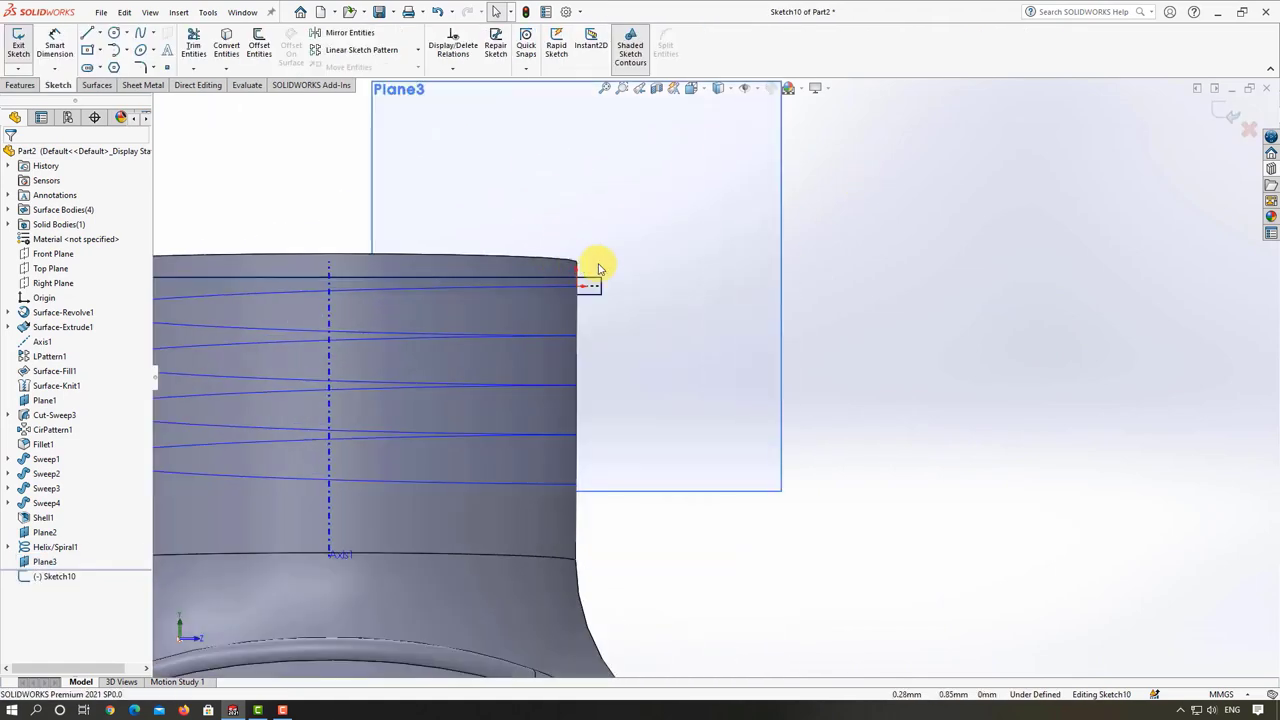
{"action": "key", "text": "l"}
{"action": "scroll", "coordinate": [650, 280], "scroll_direction": "down", "scroll_amount": 2}
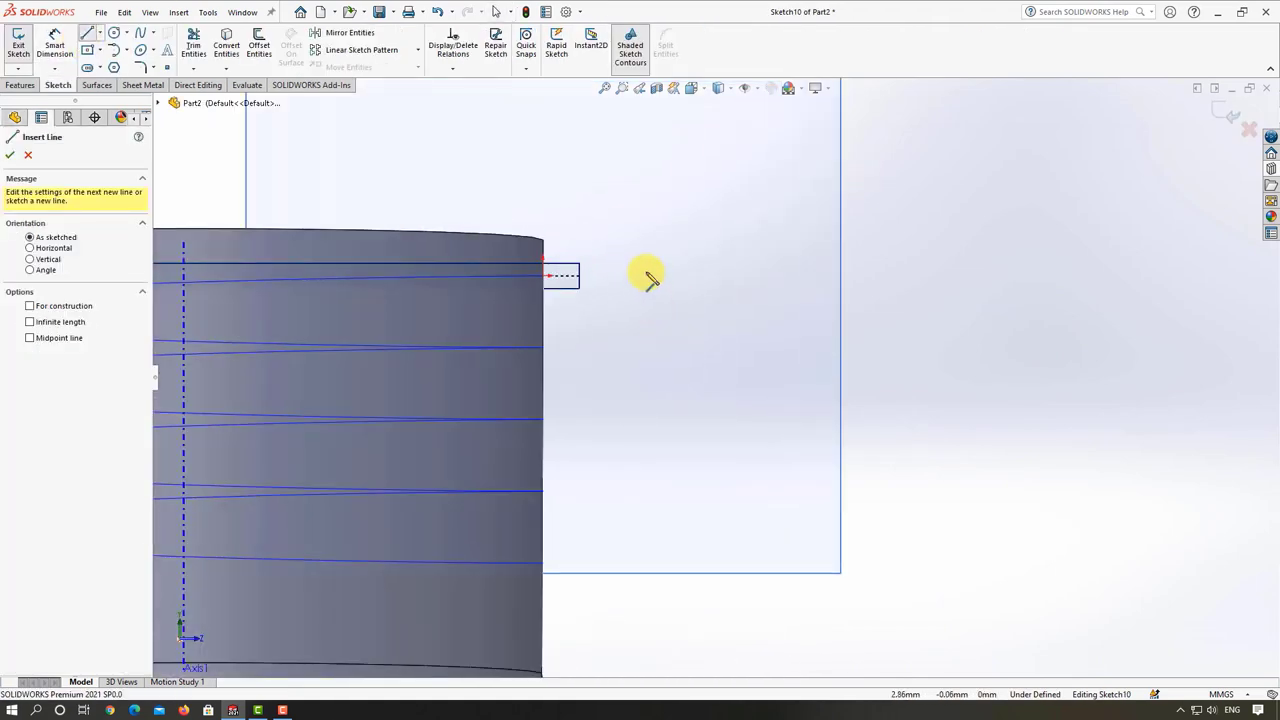
{"action": "left_click", "coordinate": [622, 262]}
{"action": "left_click", "coordinate": [651, 278]}
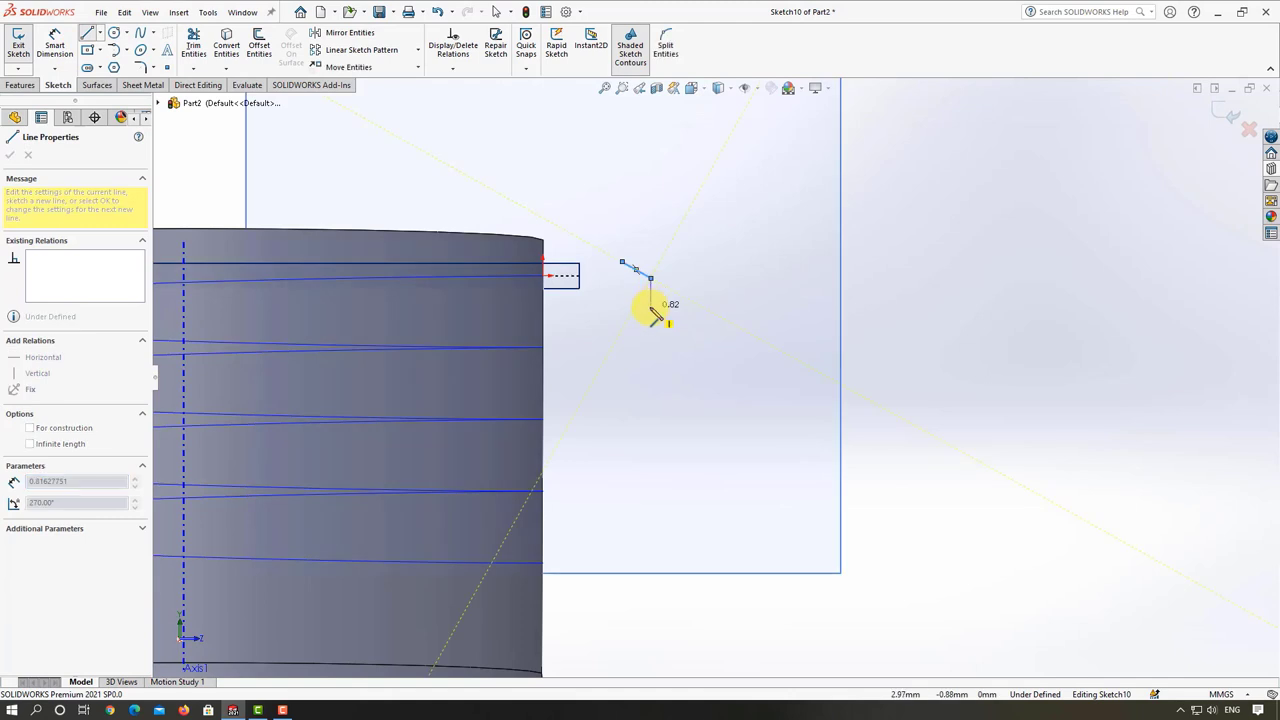
{"action": "left_click", "coordinate": [651, 308]}
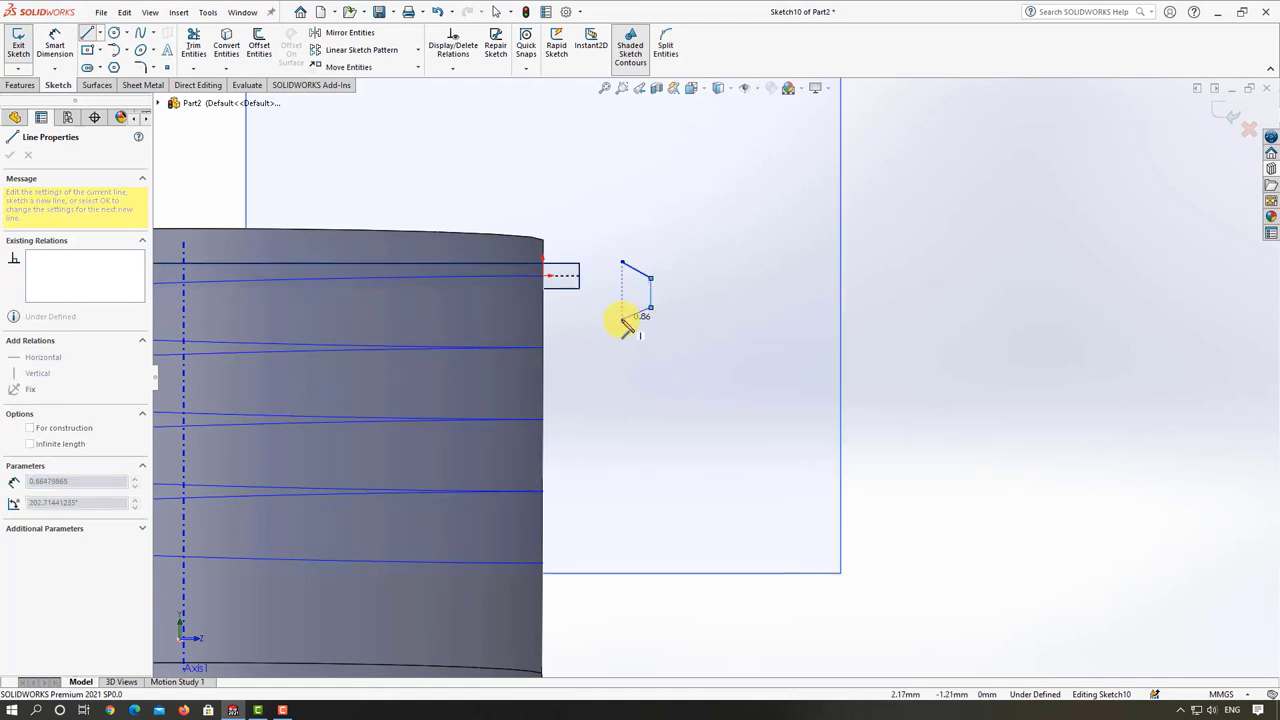
{"action": "left_click", "coordinate": [622, 318]}
{"action": "left_click", "coordinate": [622, 262]}
{"action": "key", "text": "Escape"}
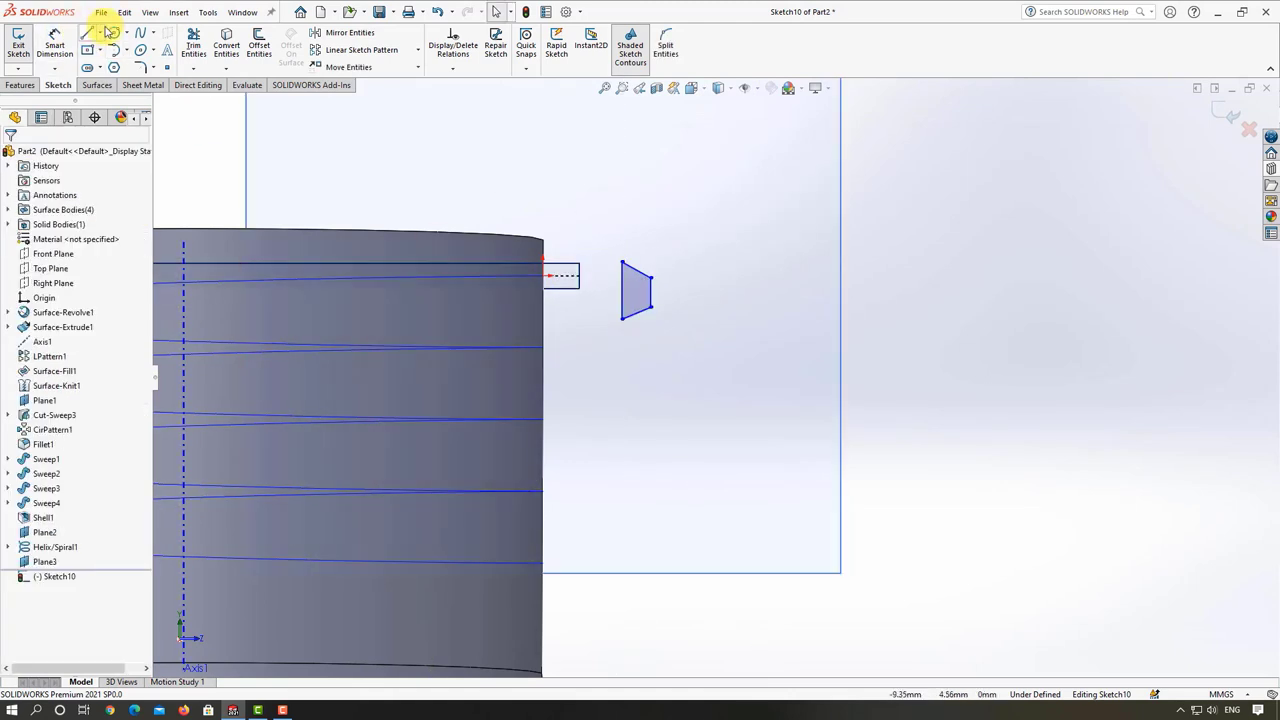
- Add a horizontal centerline across the profile between its side midpoints
{"action": "left_click", "coordinate": [101, 36]}
{"action": "left_click", "coordinate": [115, 71]}
{"action": "scroll", "coordinate": [628, 290], "scroll_direction": "down", "scroll_amount": 2}
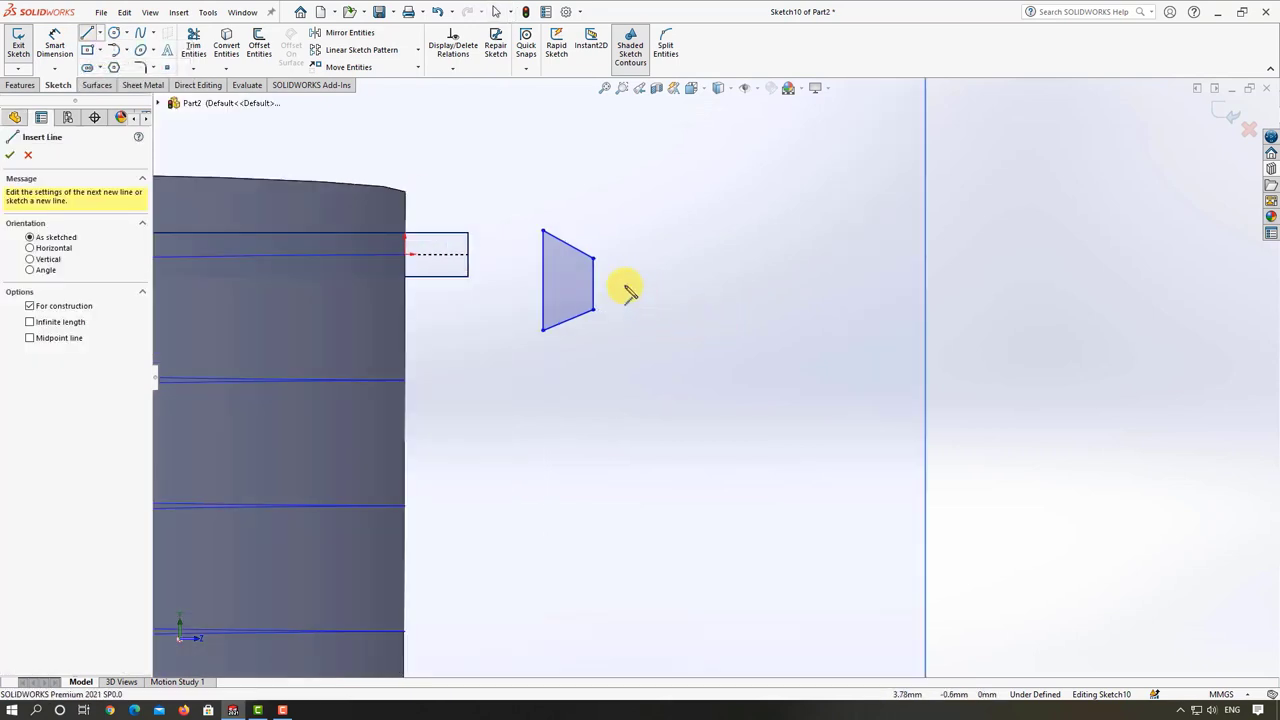
{"action": "left_click", "coordinate": [594, 284]}
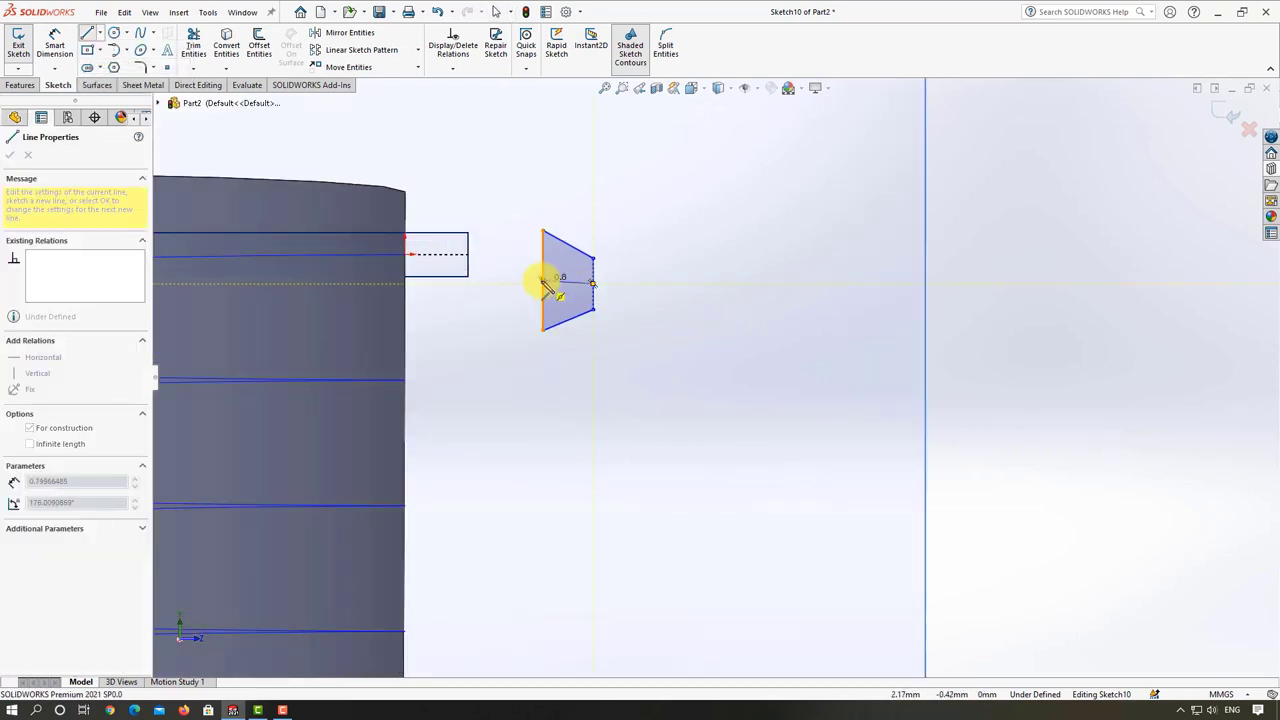
{"action": "left_click", "coordinate": [545, 284]}
{"action": "key", "text": "Escape"}
{"action": "left_click", "coordinate": [566, 286]}
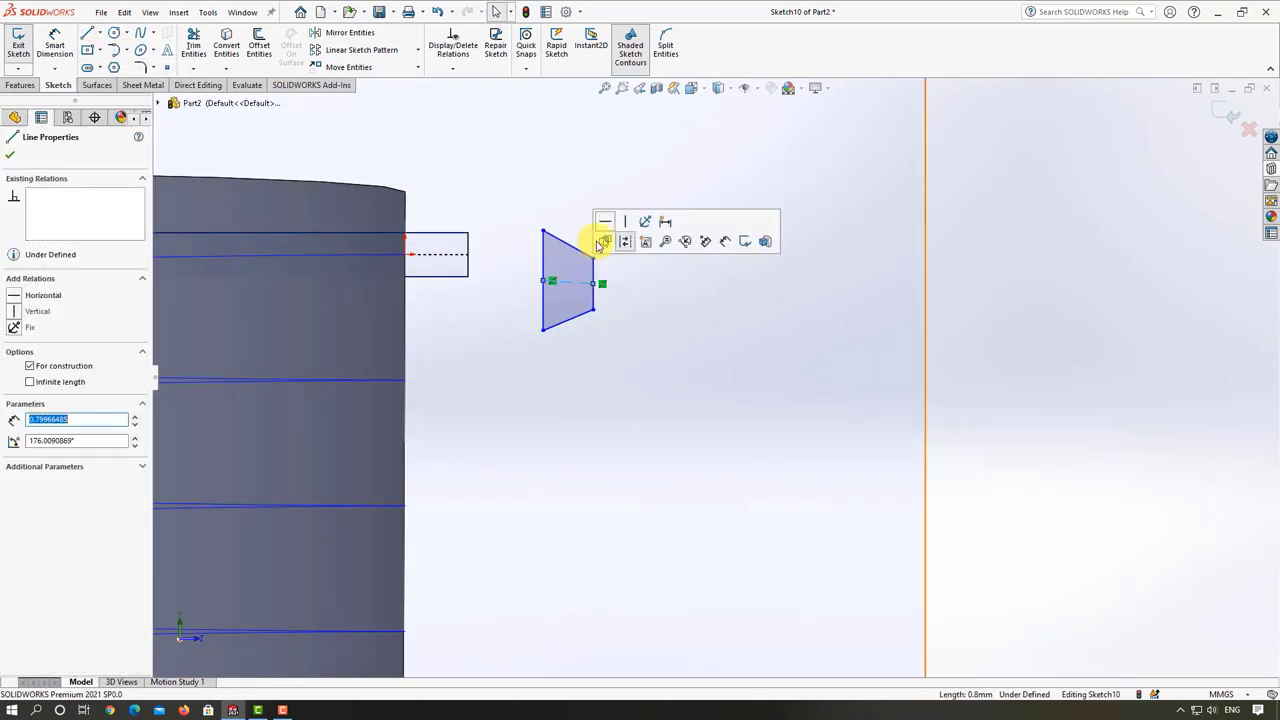
- Dimension the profile: 1.00 top width, 1.50 left height, 0.75 right height
{"action": "left_click", "coordinate": [666, 357]}
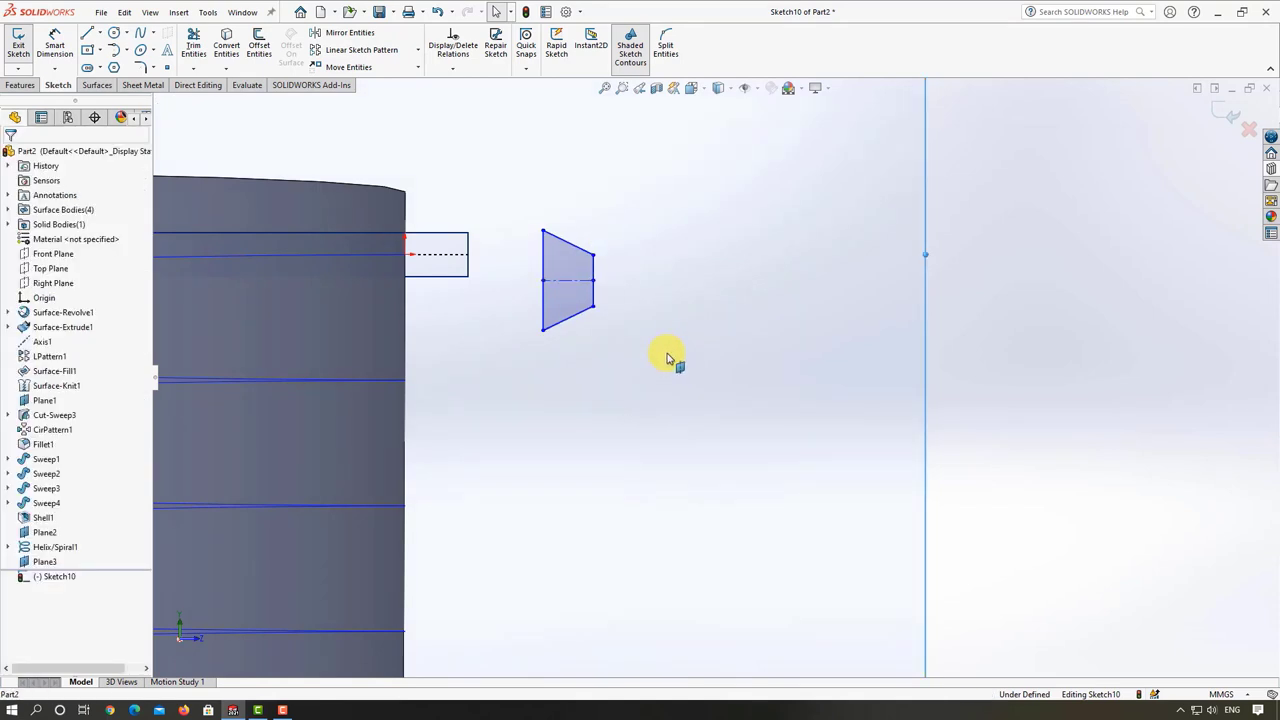
{"action": "left_click", "coordinate": [54, 42]}
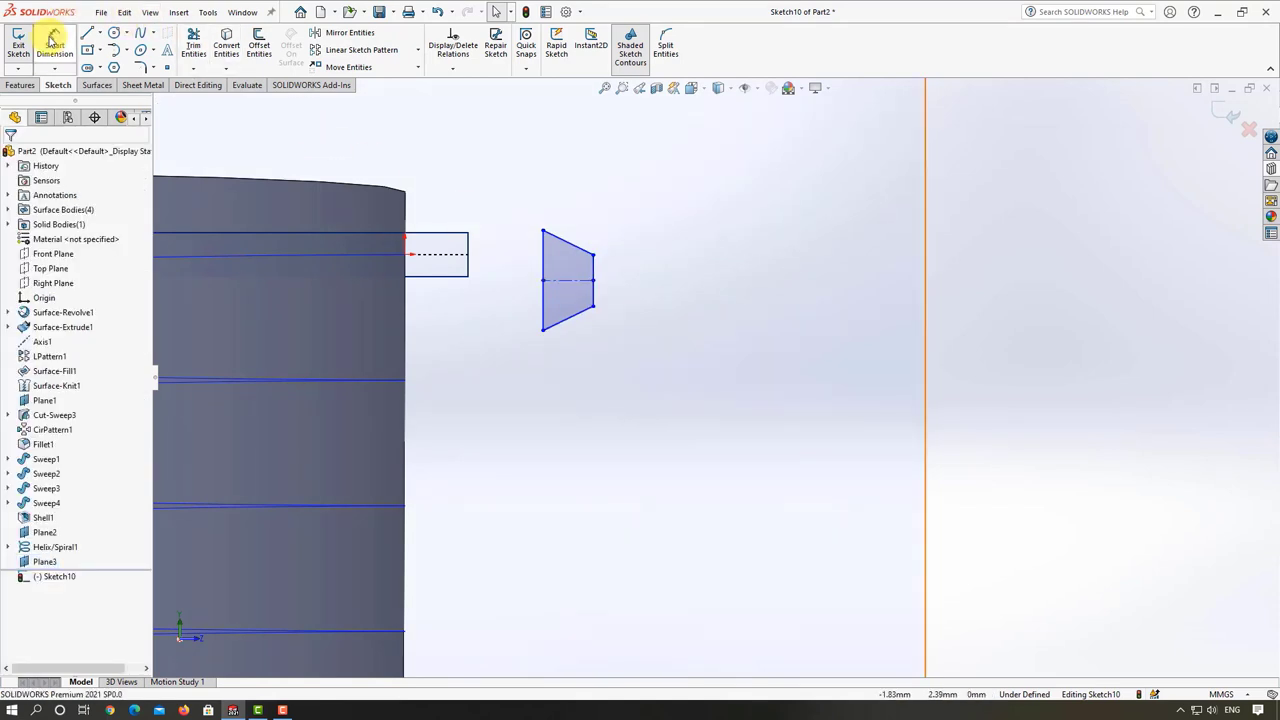
{"action": "left_click", "coordinate": [545, 262]}
{"action": "left_click", "coordinate": [597, 272]}
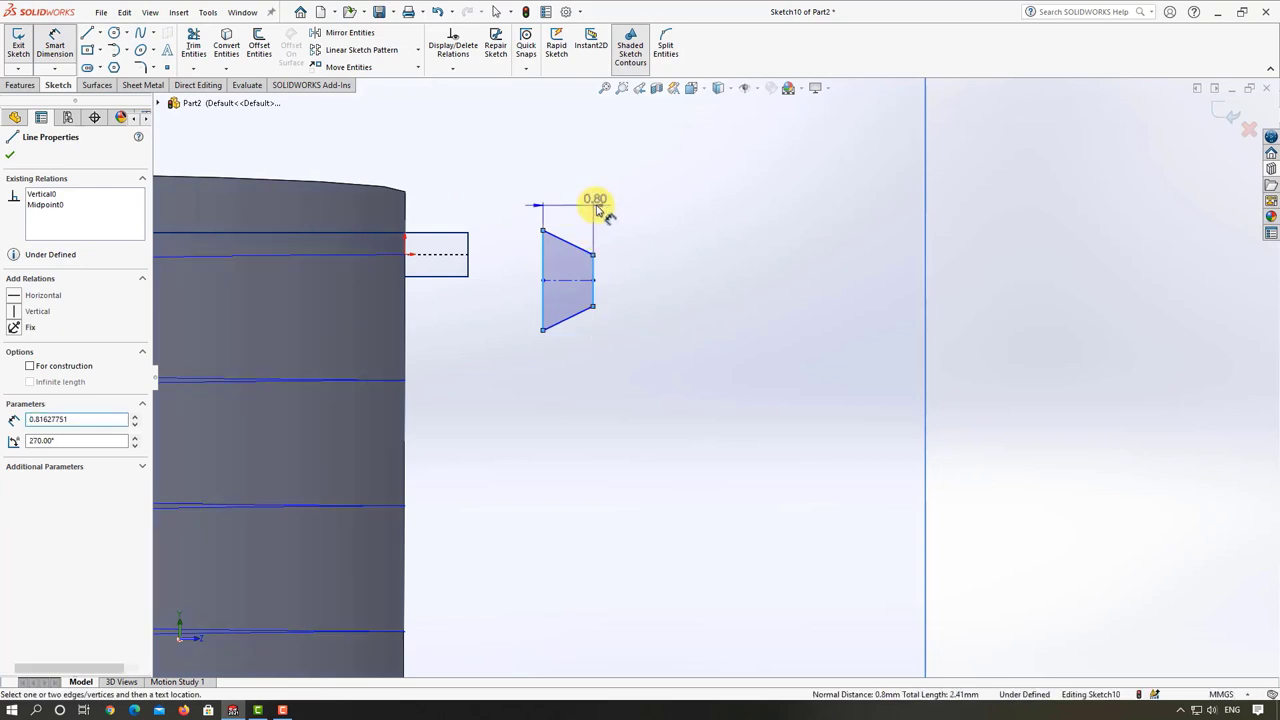
{"action": "left_click", "coordinate": [592, 206]}
{"action": "key", "text": "Return"}
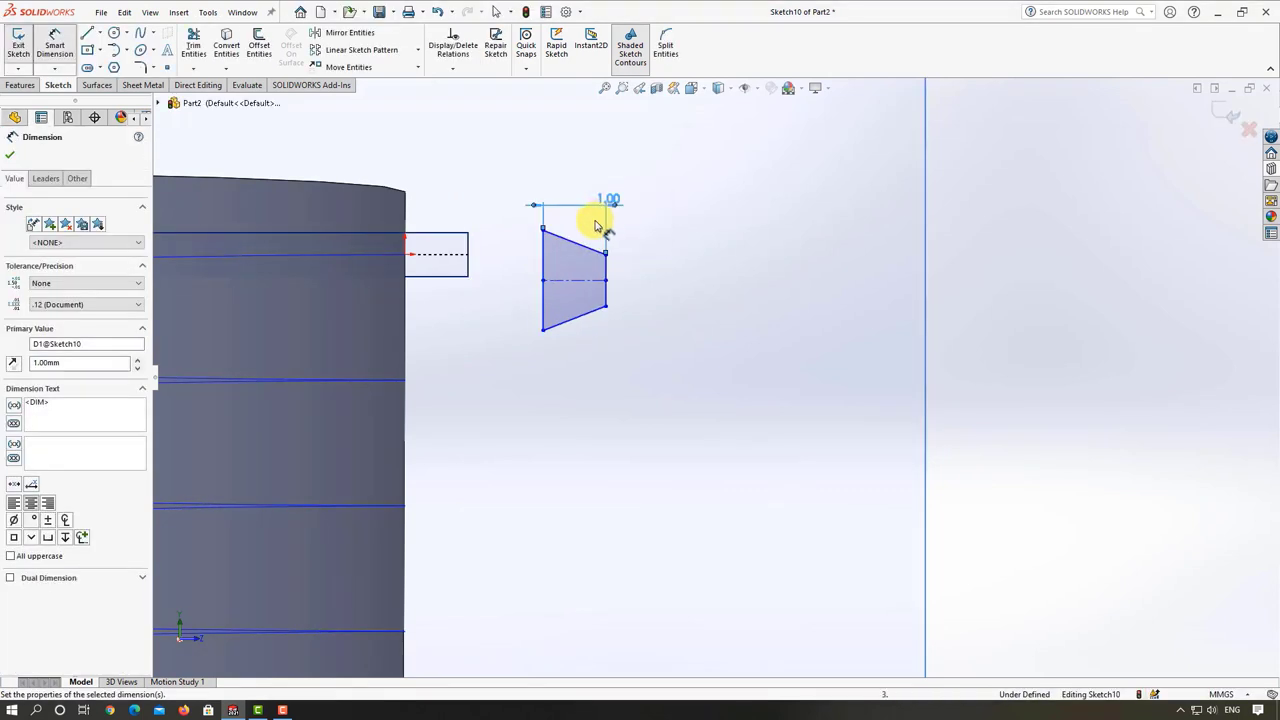
{"action": "left_click", "coordinate": [546, 256]}
{"action": "left_click", "coordinate": [520, 253]}
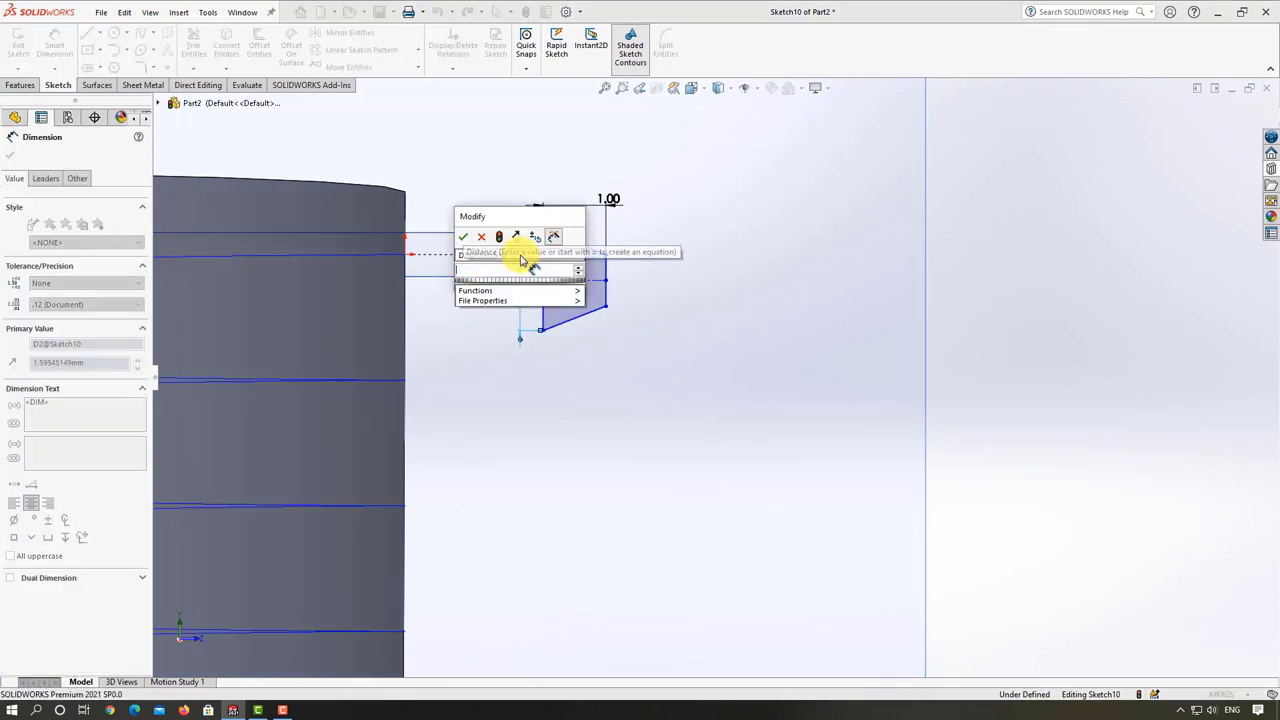
{"action": "type", "text": "1.5"}
{"action": "key", "text": "Return"}
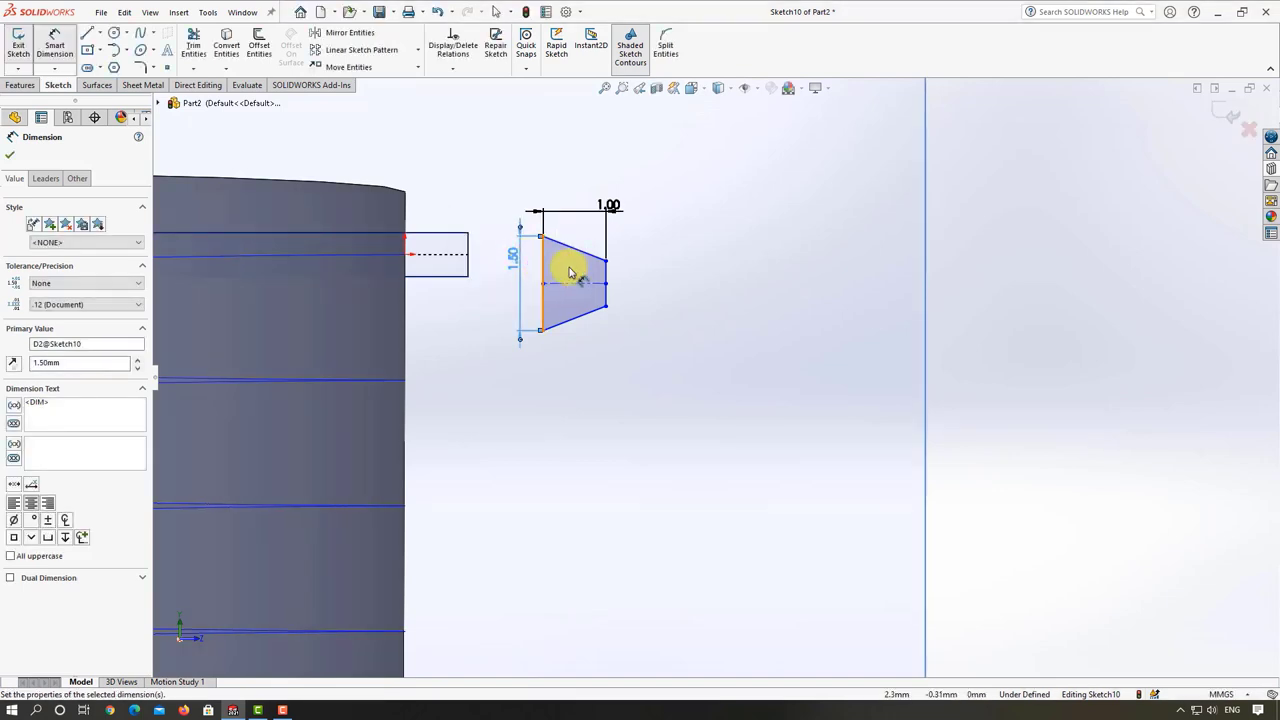
{"action": "left_click", "coordinate": [606, 270]}
{"action": "left_click", "coordinate": [664, 277]}
{"action": "type", "text": "0."}
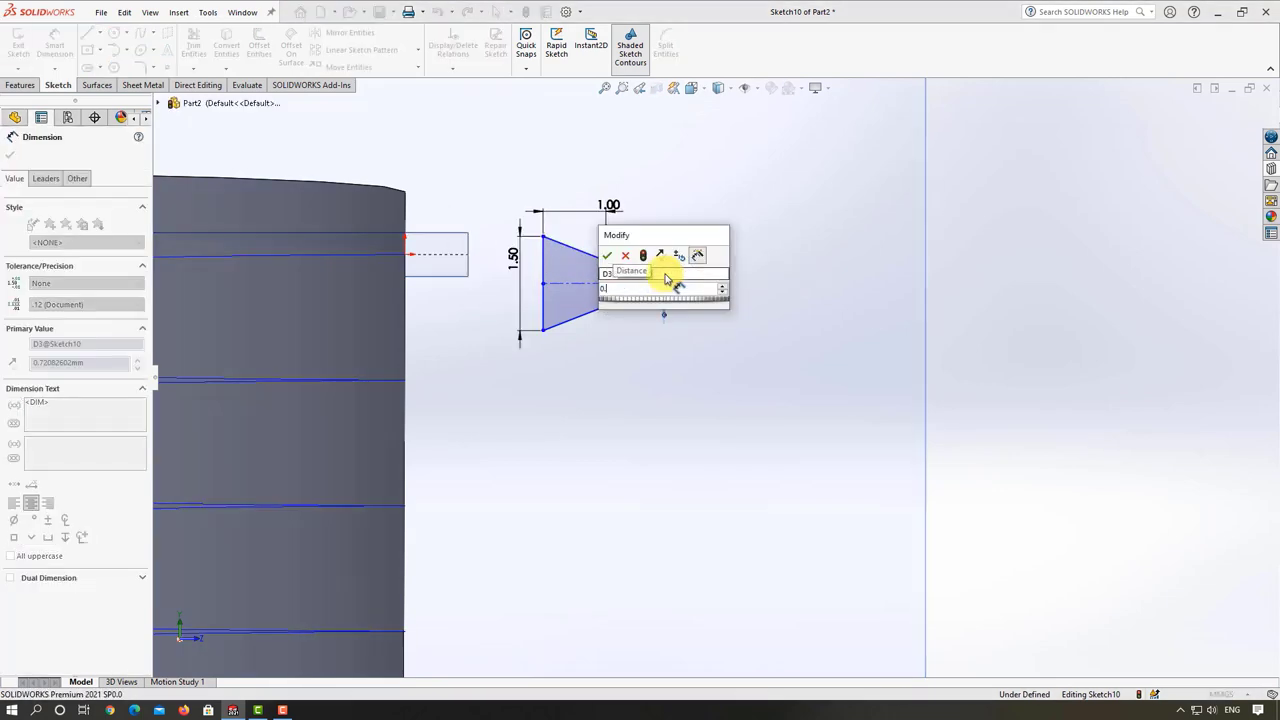
{"action": "type", "text": "75"}
{"action": "key", "text": "Return"}
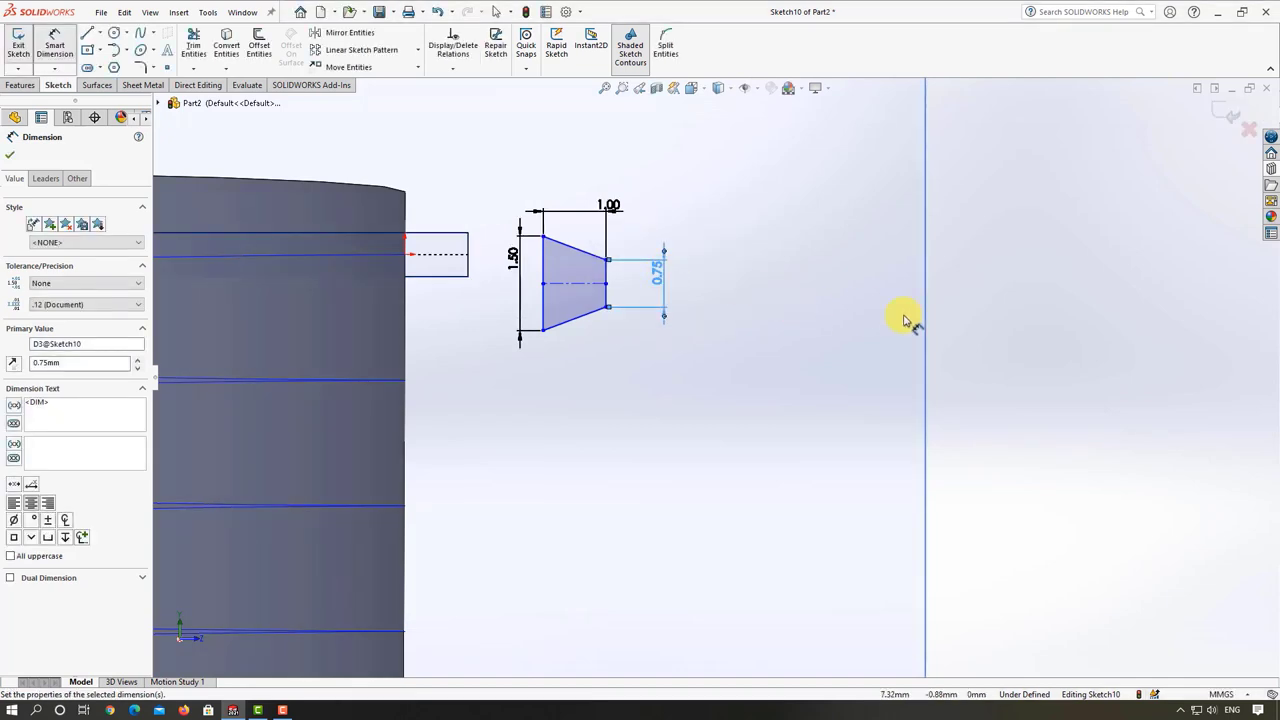
{"action": "key", "text": "Escape"}
{"action": "key", "text": "Escape"}
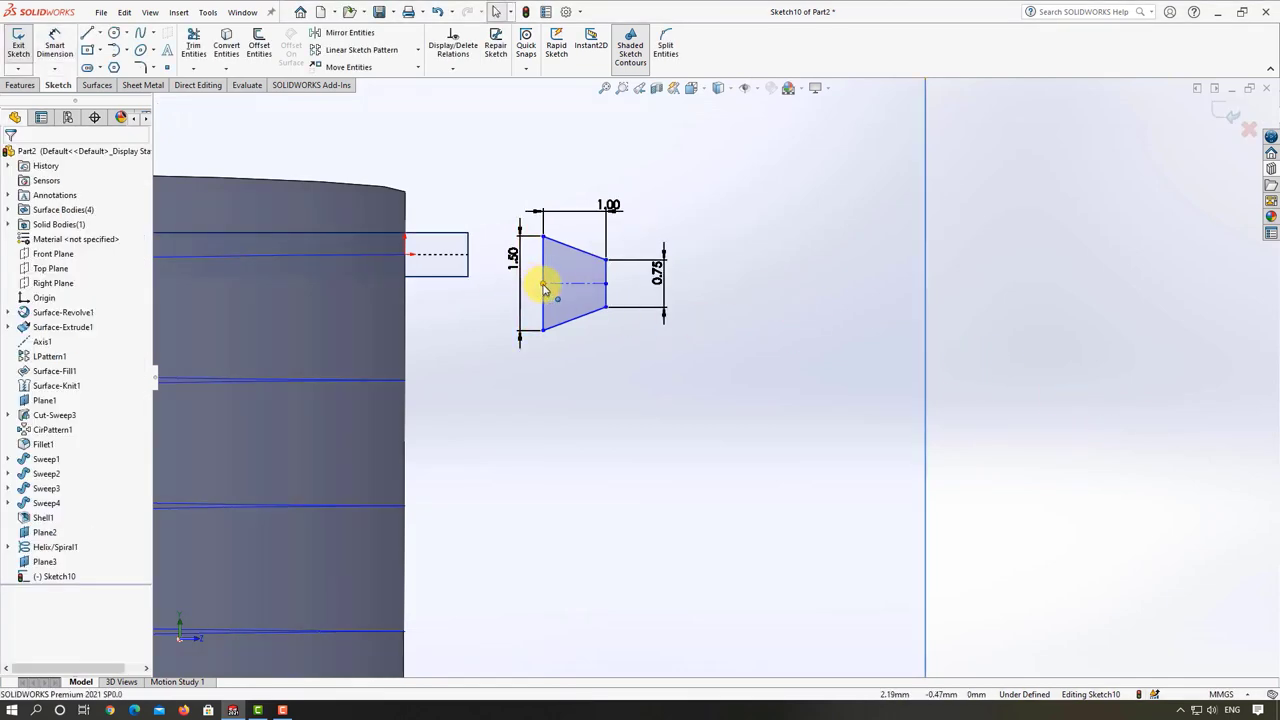
- Add a Pierce relation between the left edge's midpoint and the neck's top edge
{"action": "left_click", "coordinate": [544, 286]}
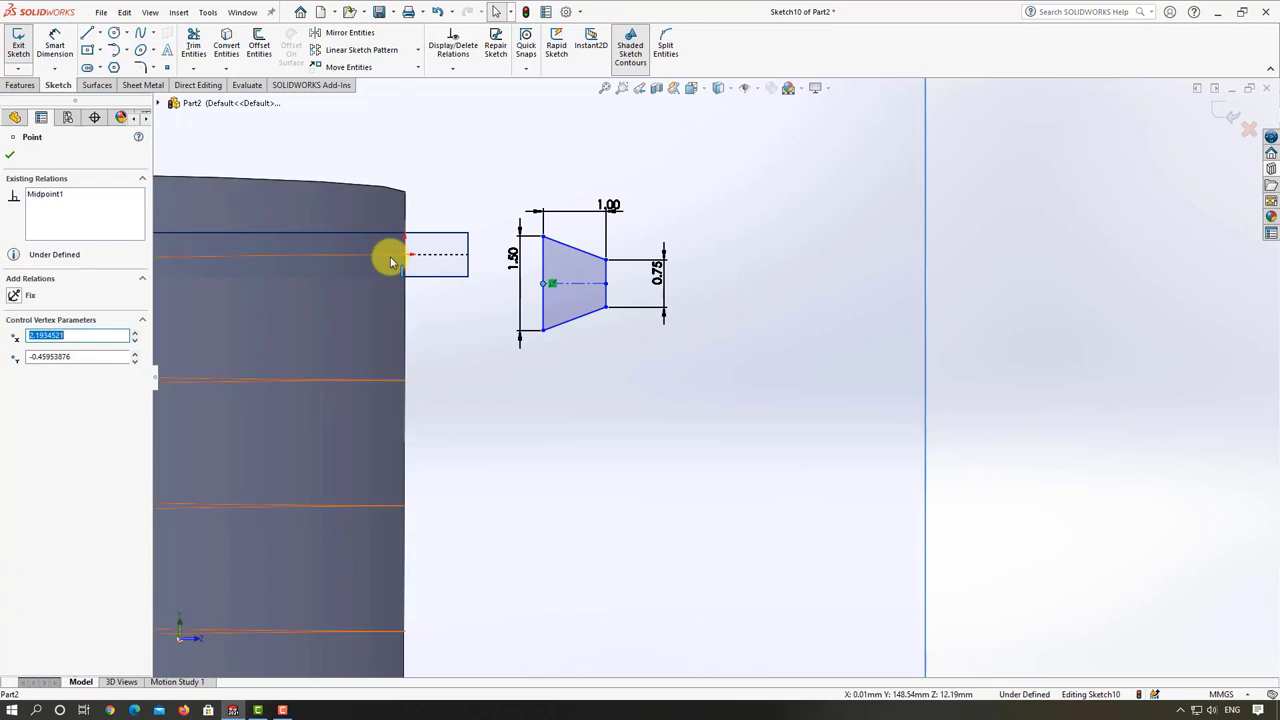
{"action": "left_click", "coordinate": [390, 262], "text": "ctrl"}
{"action": "left_click", "coordinate": [14, 372]}
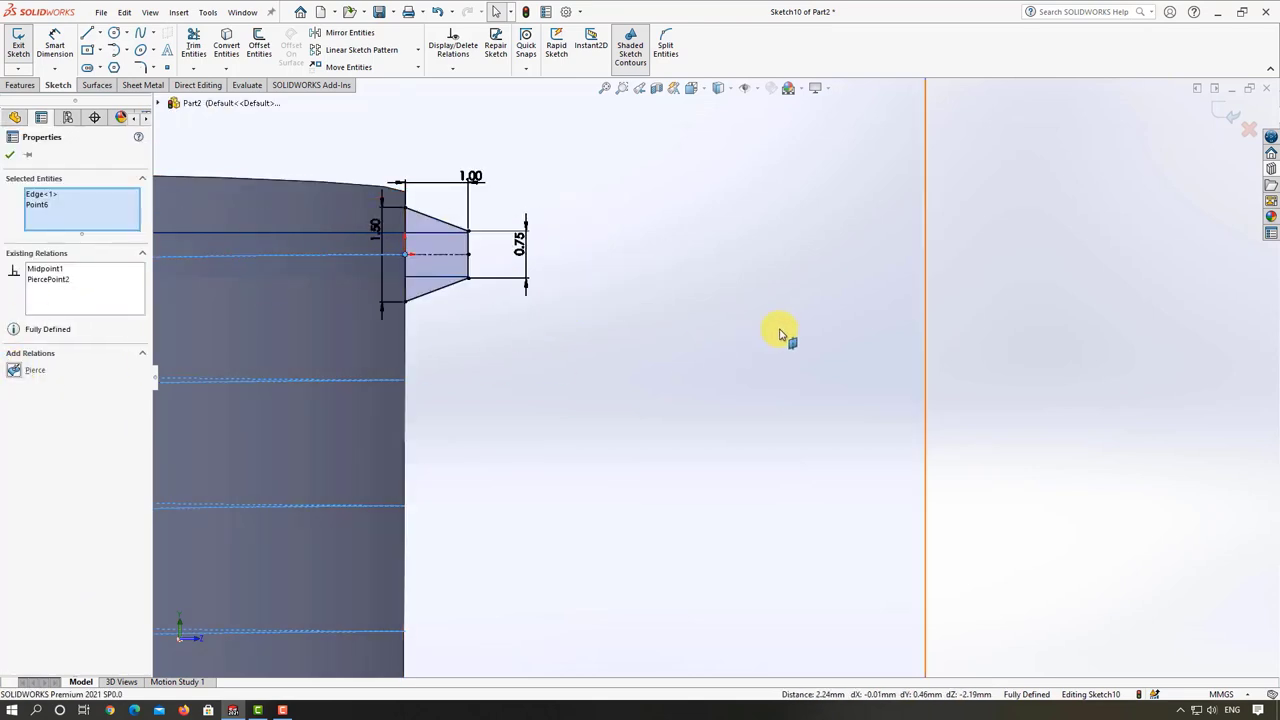
{"action": "left_click", "coordinate": [1078, 222]}
- Exit the sketch and sweep Sketch10 along Helix/Spiral1 to form the neck thread
{"action": "left_click", "coordinate": [1225, 113]}
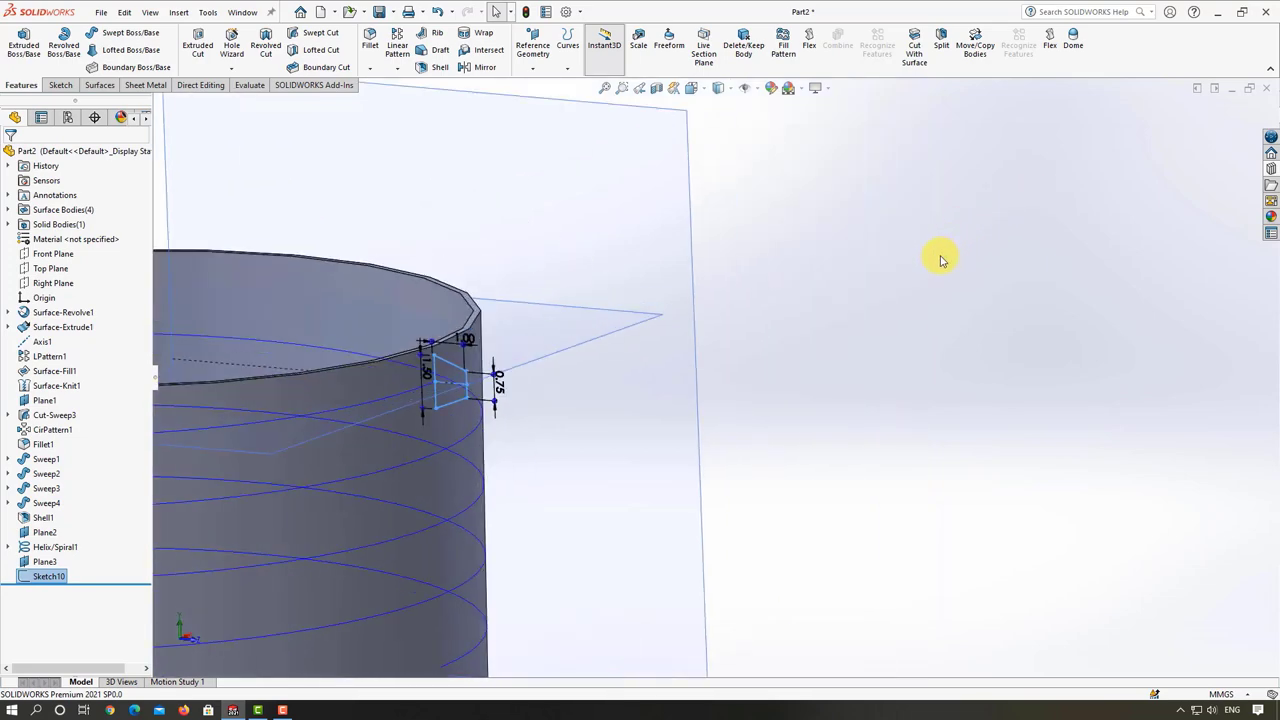
{"action": "scroll", "coordinate": [538, 390], "scroll_direction": "down", "scroll_amount": 2}
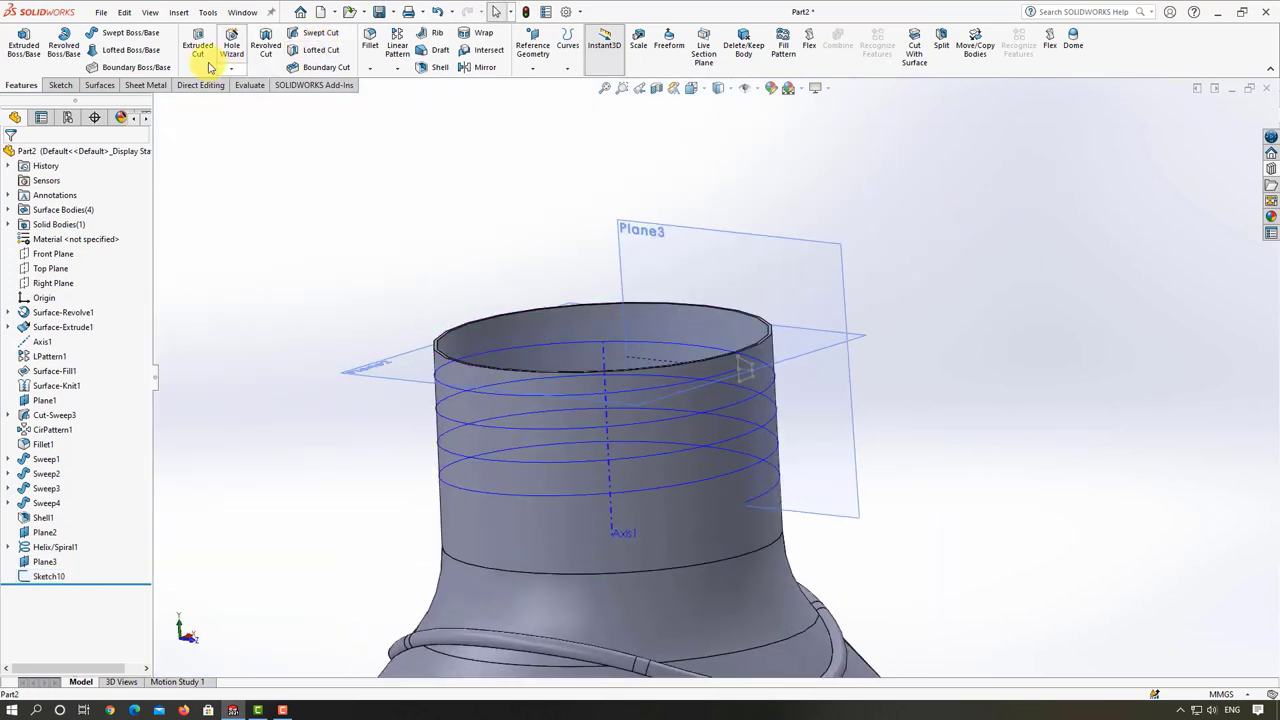
{"action": "left_click", "coordinate": [122, 36]}
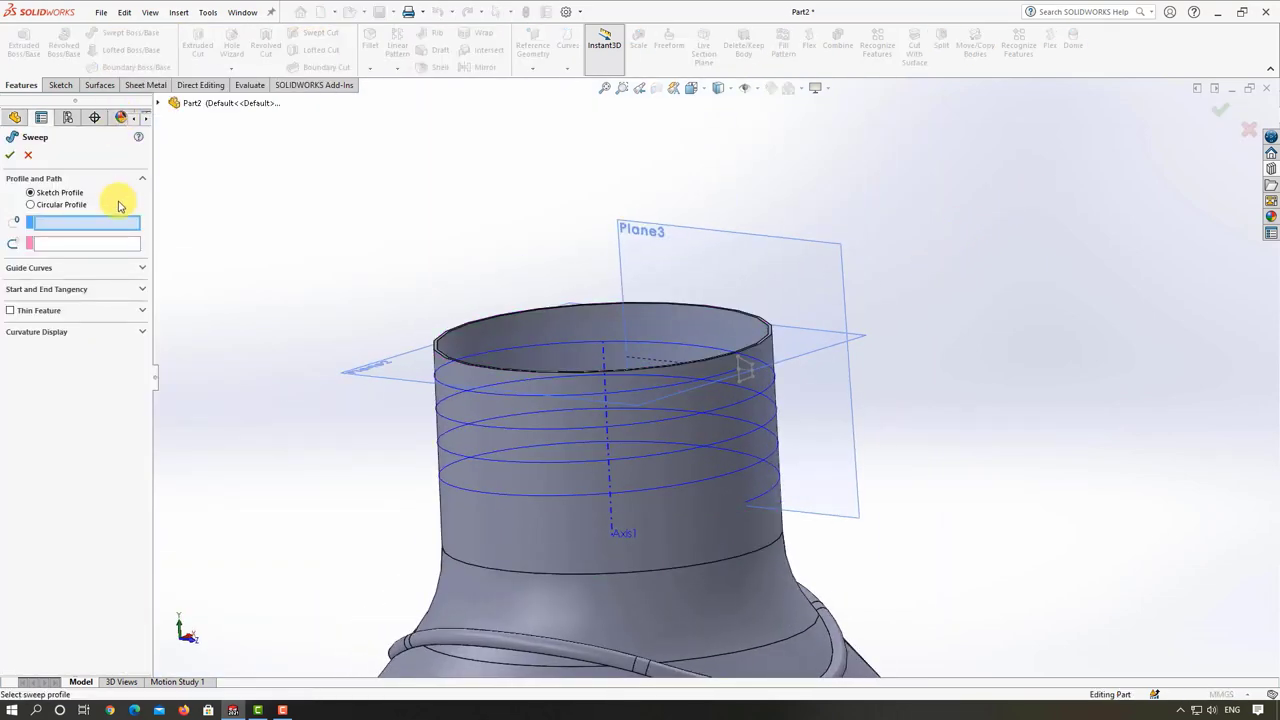
{"action": "scroll", "coordinate": [760, 358], "scroll_direction": "down", "scroll_amount": 2}
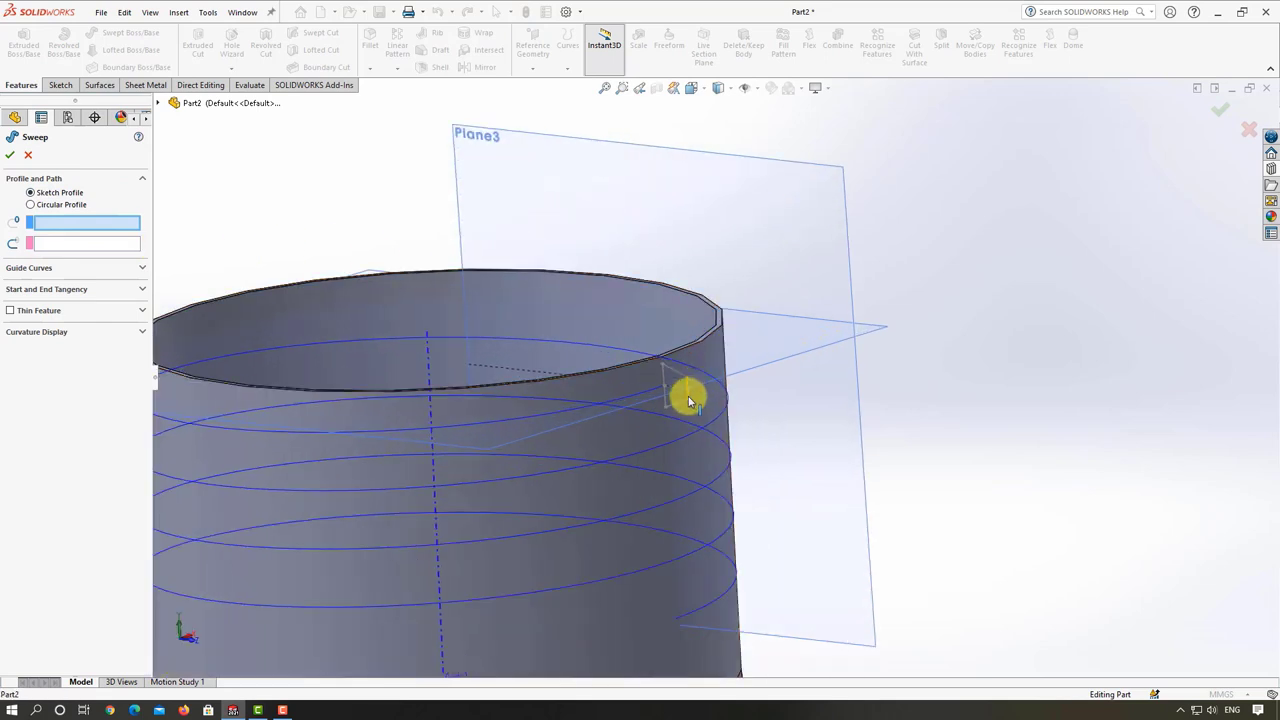
{"action": "left_click", "coordinate": [689, 401]}
{"action": "left_click", "coordinate": [639, 392]}
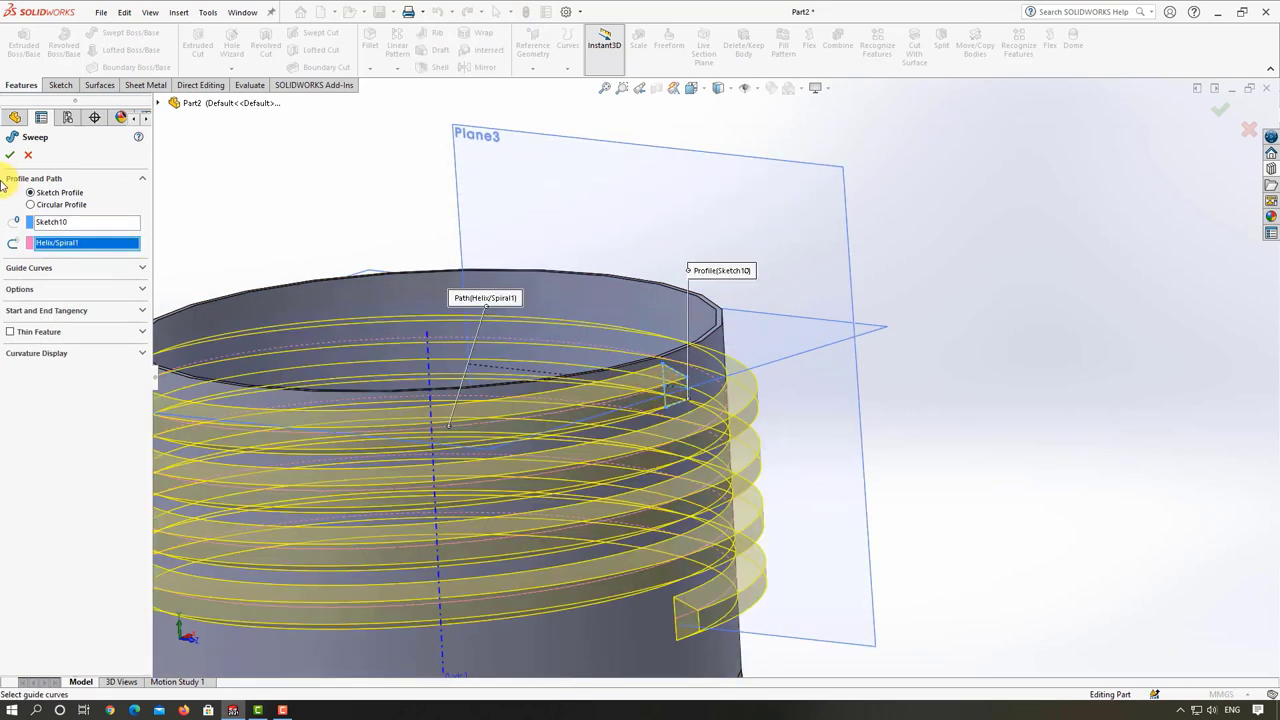
{"action": "key", "text": "Return"}
{"action": "scroll", "coordinate": [514, 286], "scroll_direction": "up", "scroll_amount": 3}
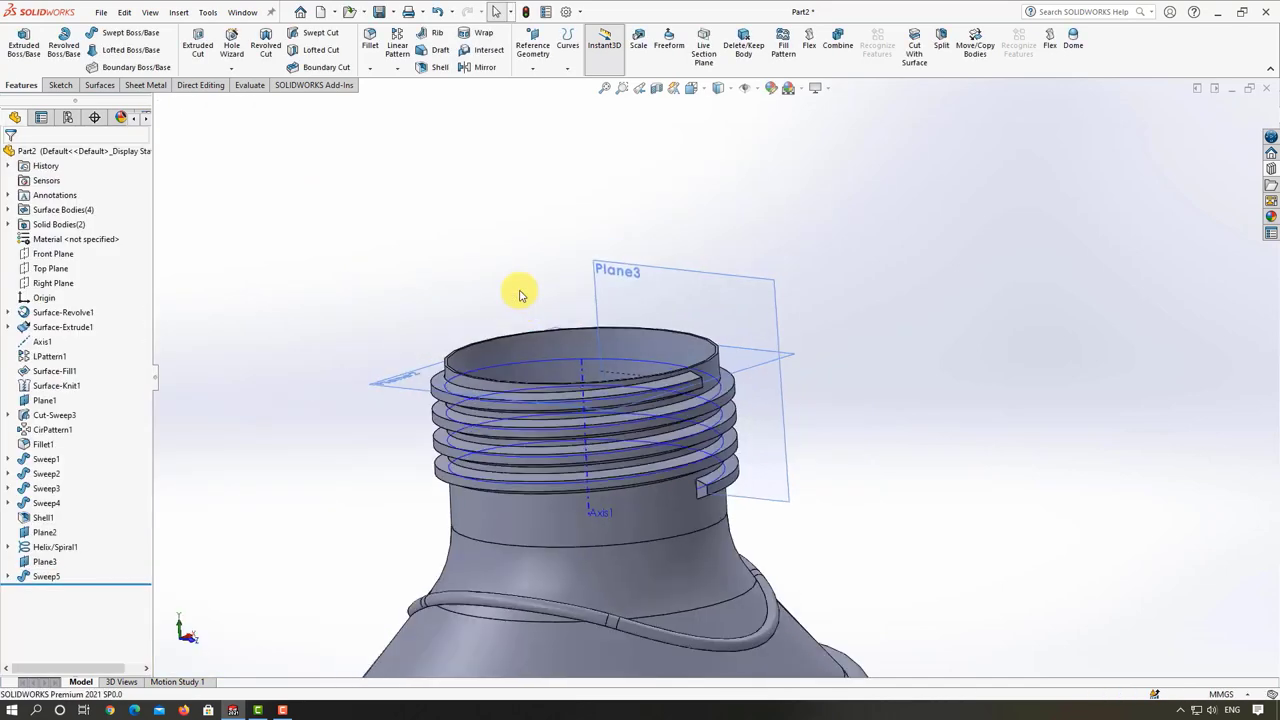
{"action": "scroll", "coordinate": [875, 308], "scroll_direction": "up", "scroll_amount": 2}
{"action": "mouse_move", "coordinate": [875, 308]}
{"action": "middle_mouse_down"}
{"action": "mouse_move", "coordinate": [886, 357]}
{"action": "mouse_move", "coordinate": [963, 363]}
{"action": "mouse_move", "coordinate": [933, 347]}
{"action": "middle_mouse_up"}
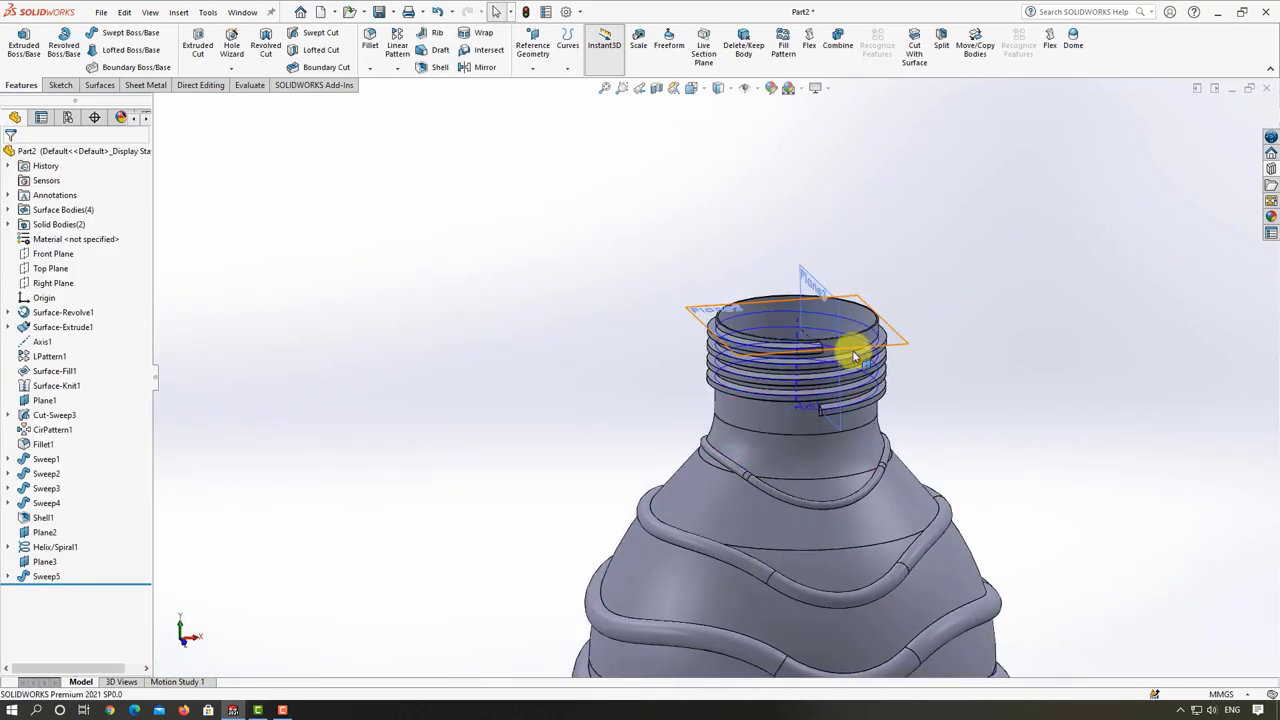
{"action": "scroll", "coordinate": [849, 346], "scroll_direction": "down", "scroll_amount": 2}
{"action": "middle_click_drag", "start_coordinate": [814, 331], "coordinate": [422, 205]}
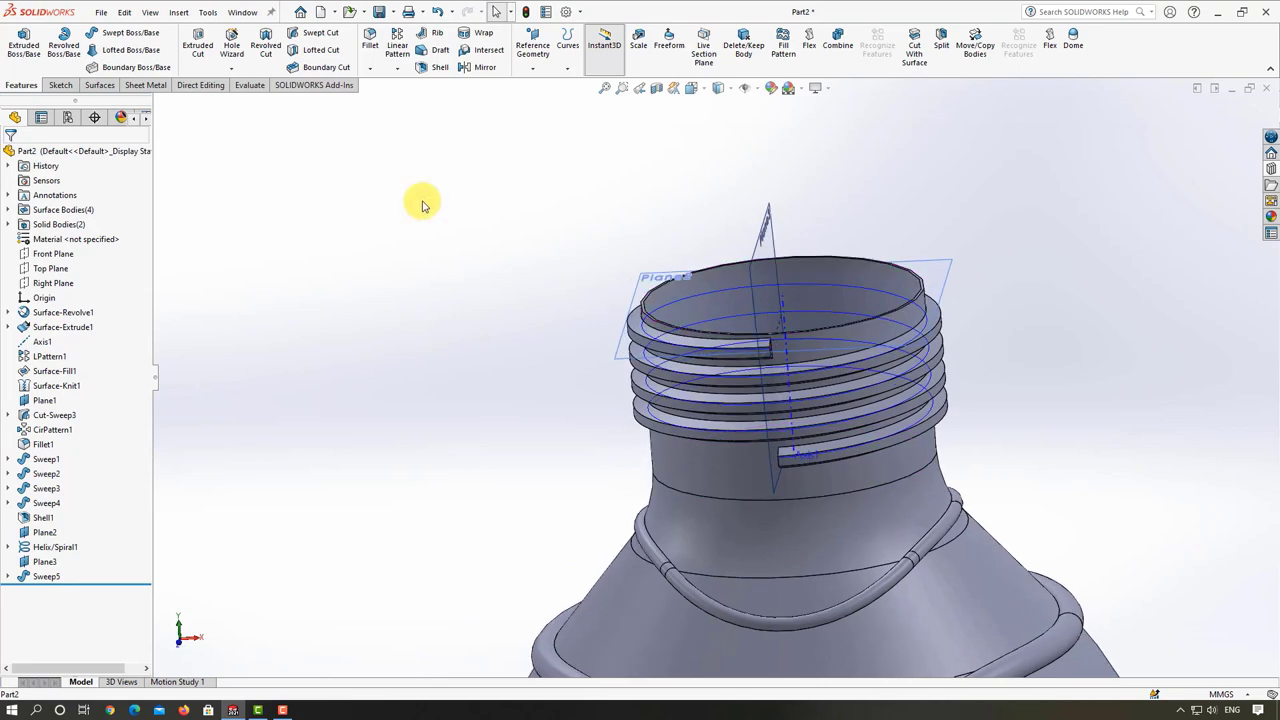
{"action": "left_click", "coordinate": [367, 70]}
{"action": "left_click", "coordinate": [392, 100]}
{"action": "scroll", "coordinate": [760, 355], "scroll_direction": "down", "scroll_amount": 3}
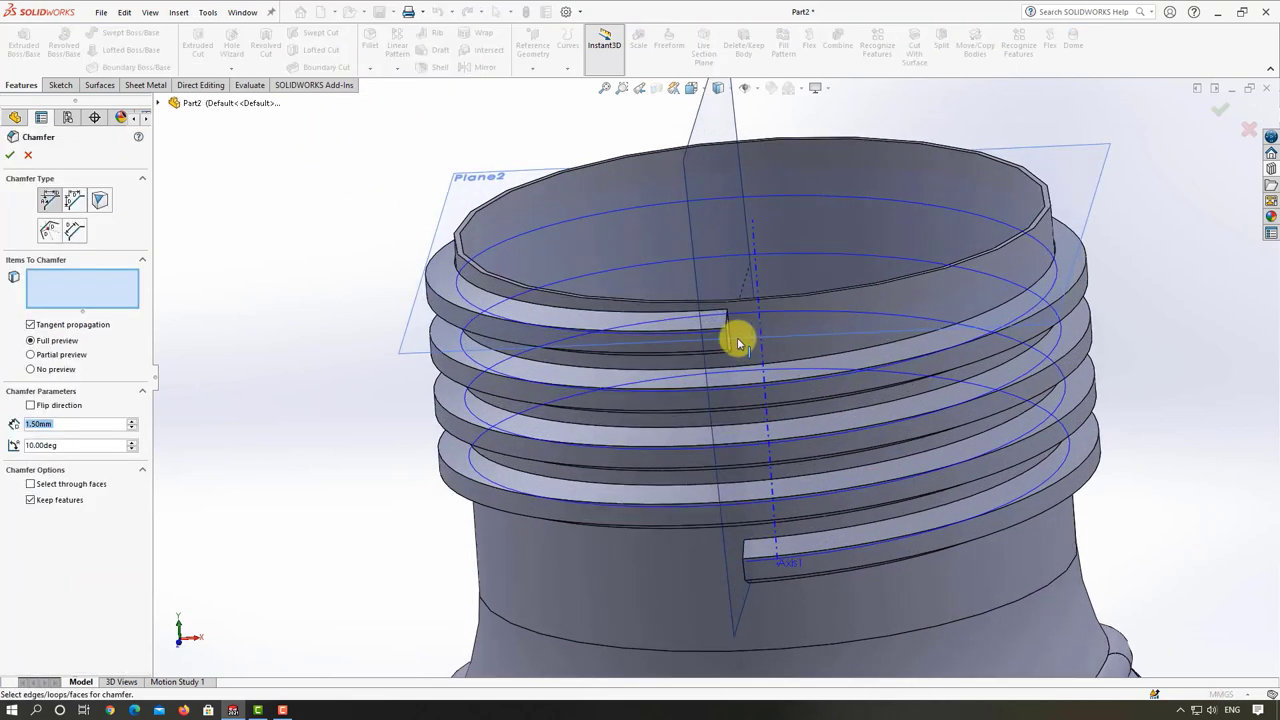
{"action": "scroll", "coordinate": [738, 343], "scroll_direction": "down", "scroll_amount": 1}
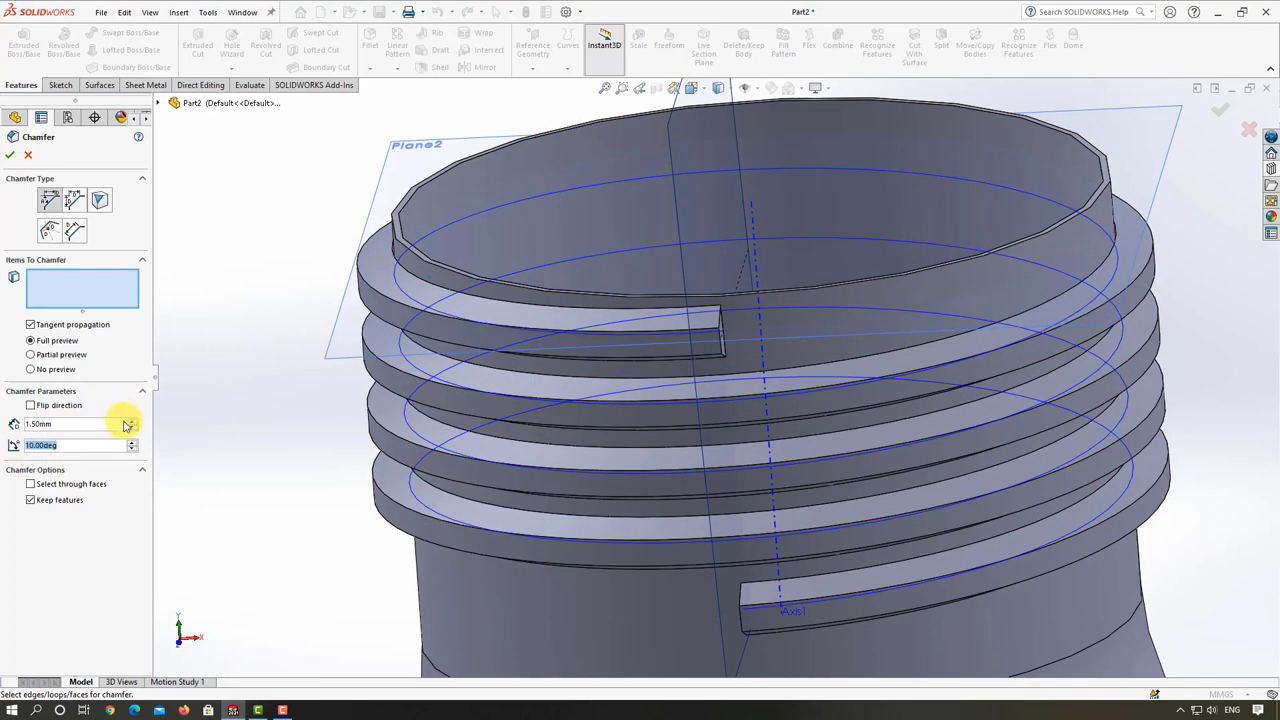
{"action": "scroll", "coordinate": [700, 320], "scroll_direction": "down", "scroll_amount": 3}
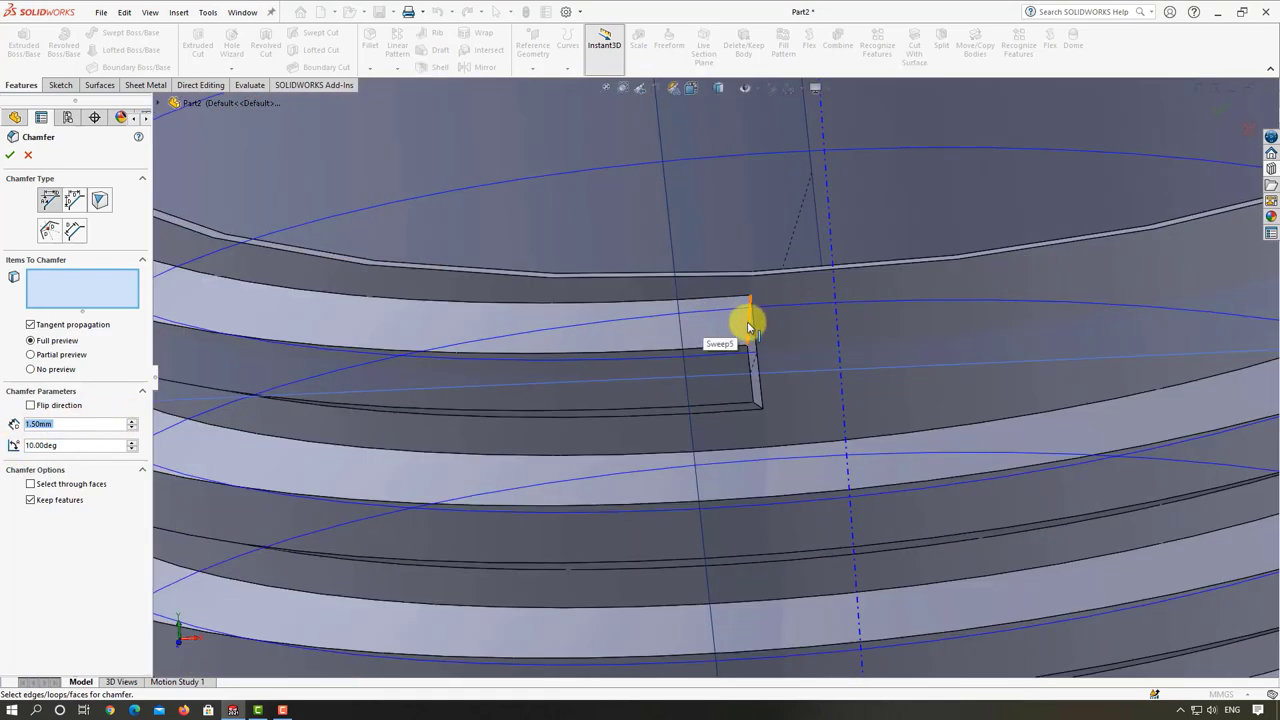
{"action": "left_click", "coordinate": [748, 327]}
{"action": "mouse_move", "coordinate": [746, 400]}
{"action": "middle_mouse_down"}
{"action": "mouse_move", "coordinate": [723, 354]}
{"action": "mouse_move", "coordinate": [766, 414]}
{"action": "middle_mouse_up"}
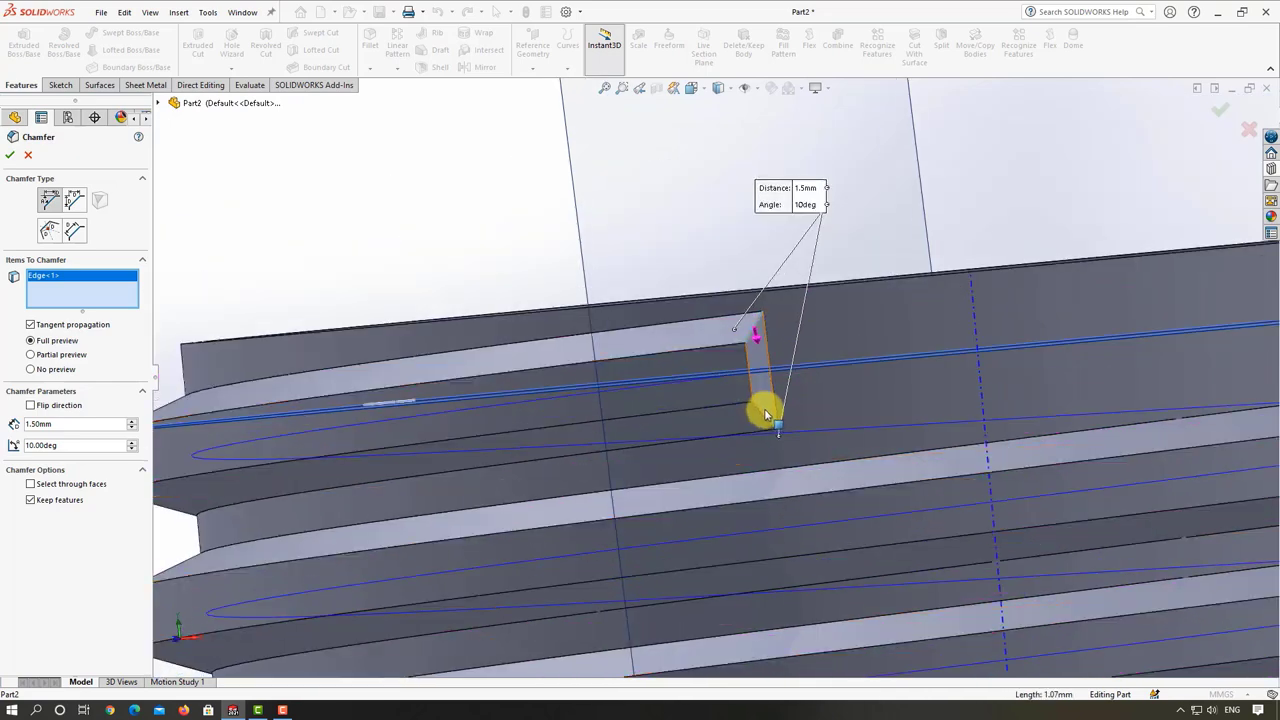
{"action": "left_click", "coordinate": [764, 418]}
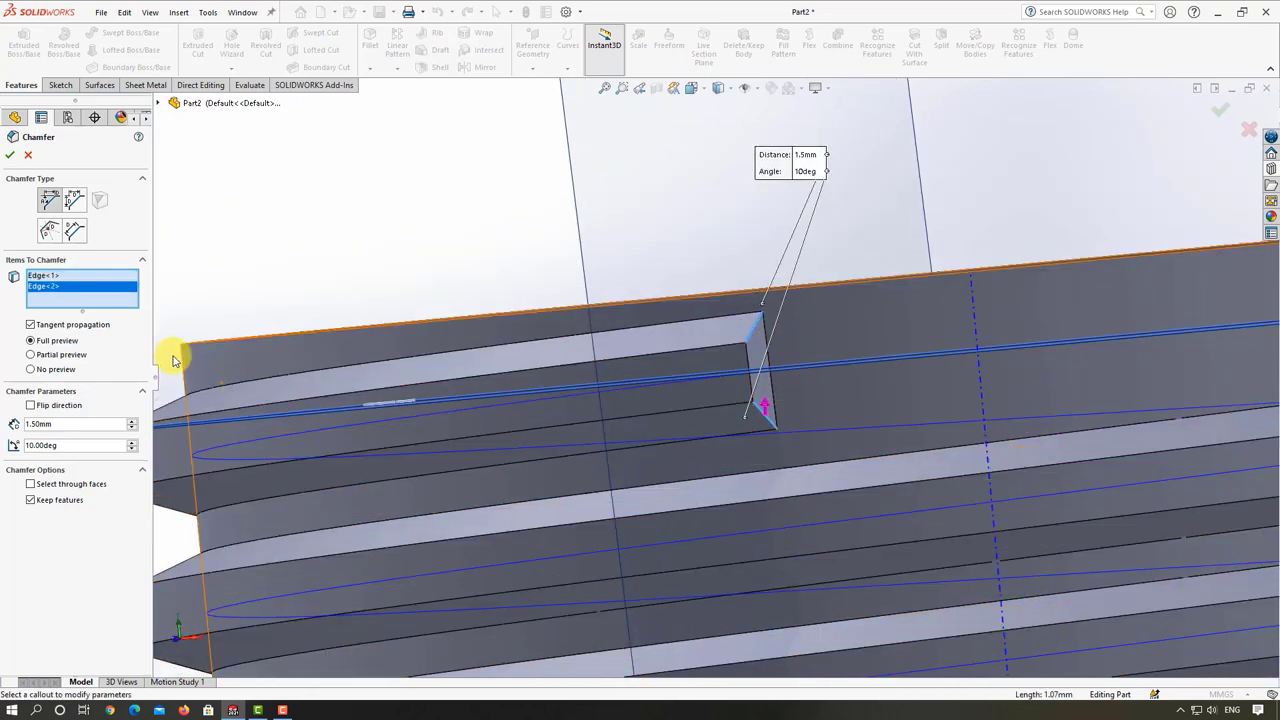
{"action": "scroll", "coordinate": [527, 410], "scroll_direction": "up", "scroll_amount": 3}
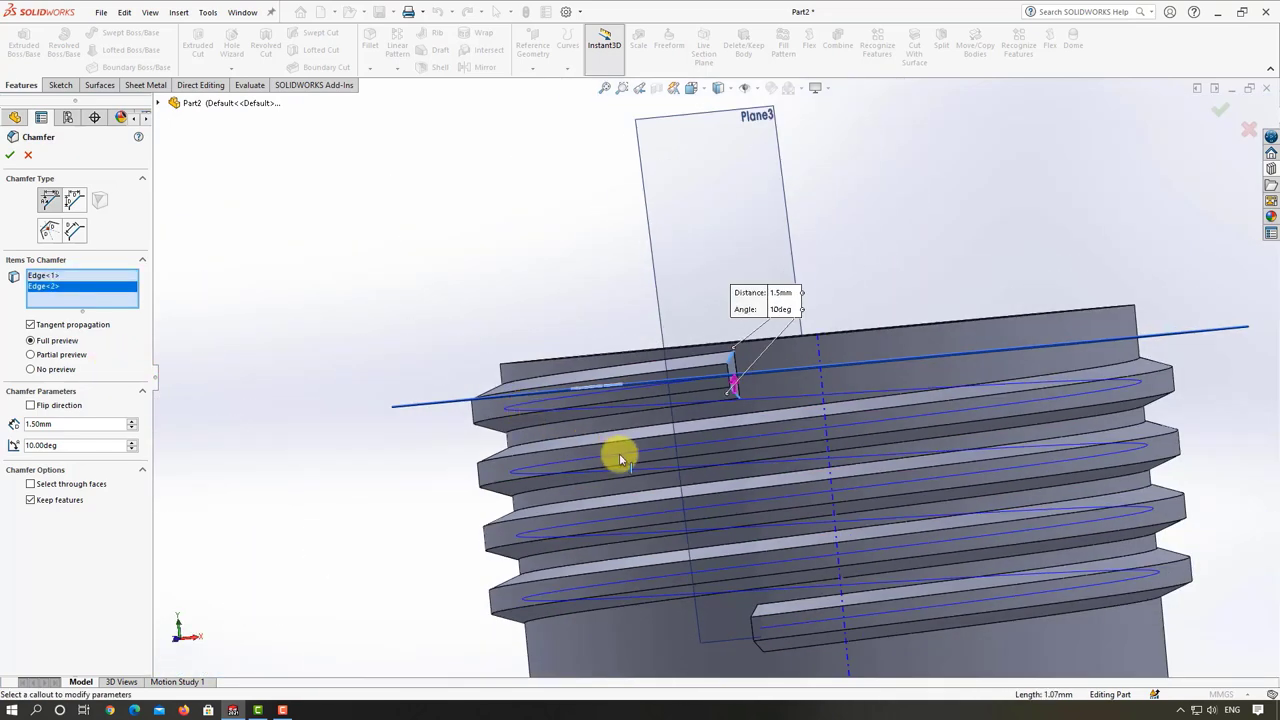
{"action": "key", "text": "ctrl+Up"}
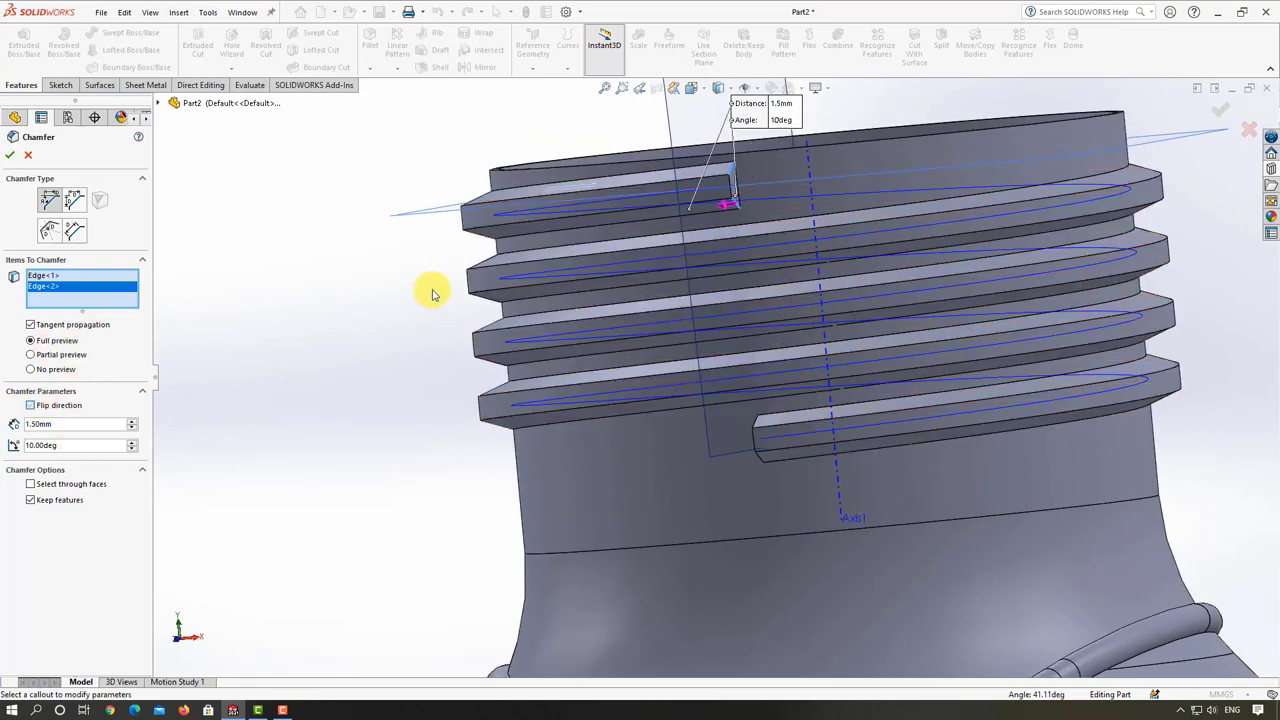
{"action": "middle_click_drag", "start_coordinate": [585, 248], "coordinate": [722, 180]}
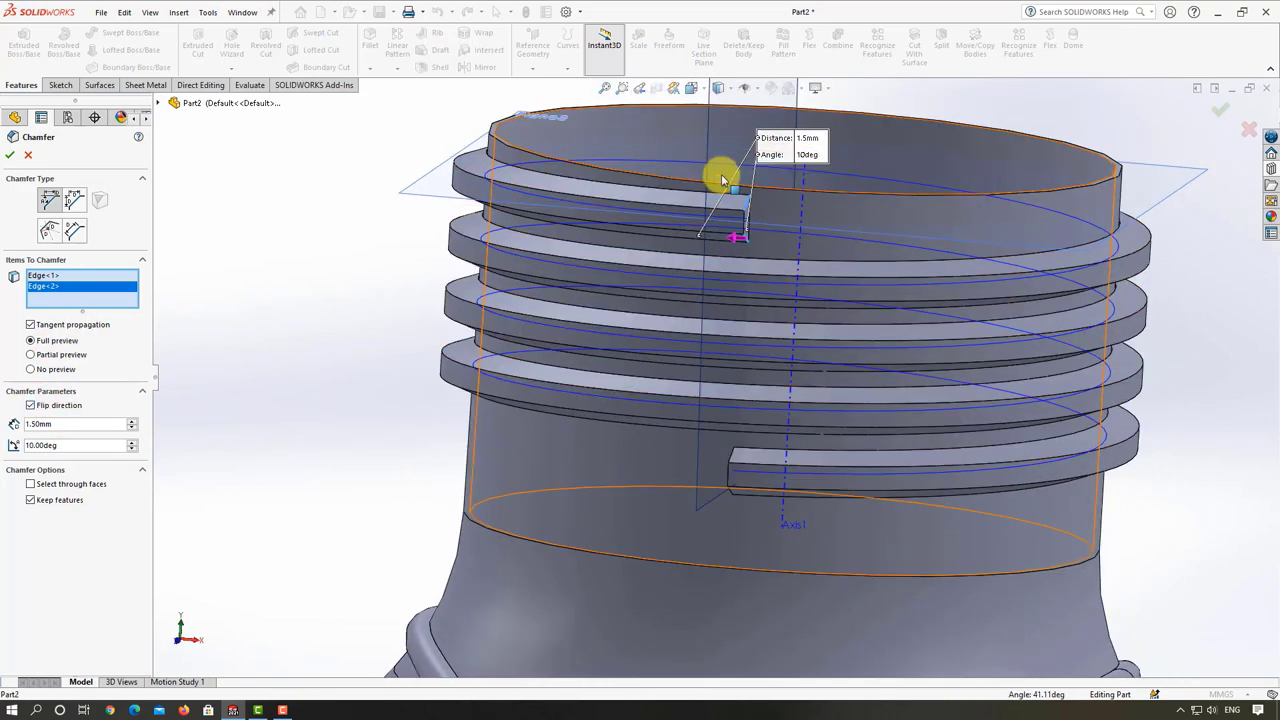
{"action": "scroll", "coordinate": [722, 180], "scroll_direction": "down", "scroll_amount": 2}
{"action": "left_click", "coordinate": [12, 154]}
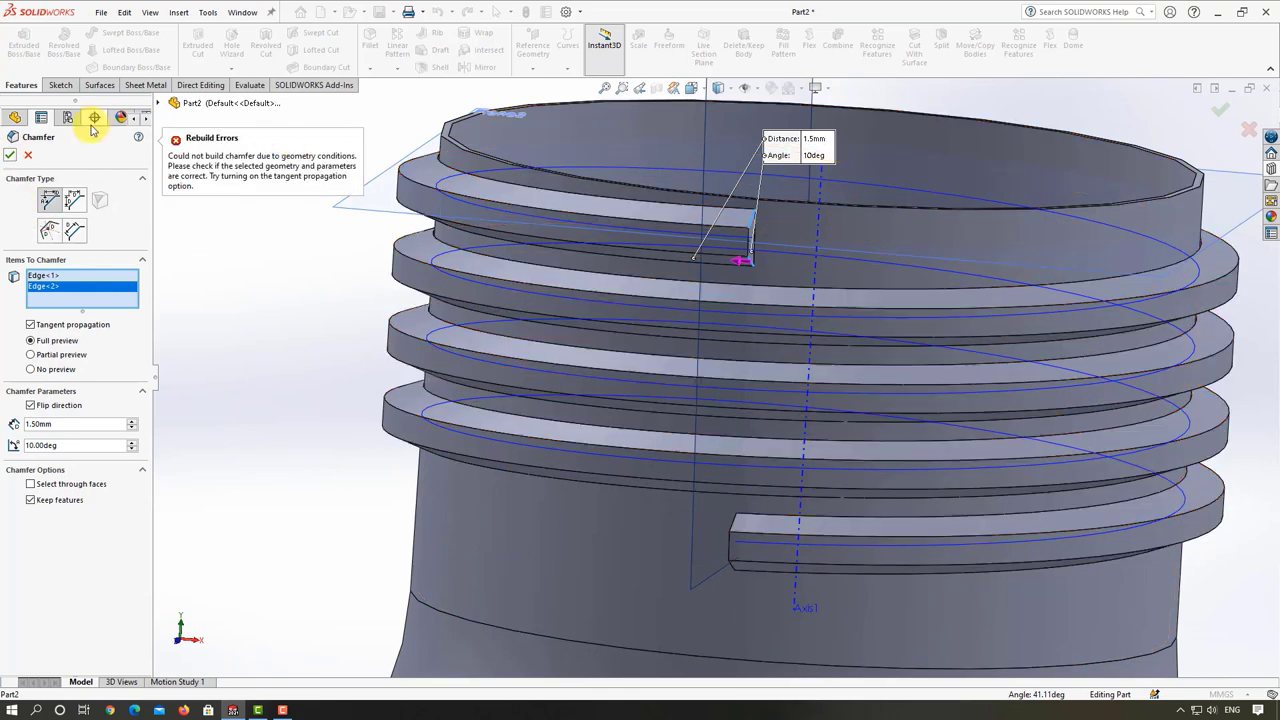
{"action": "left_click", "coordinate": [29, 159]}
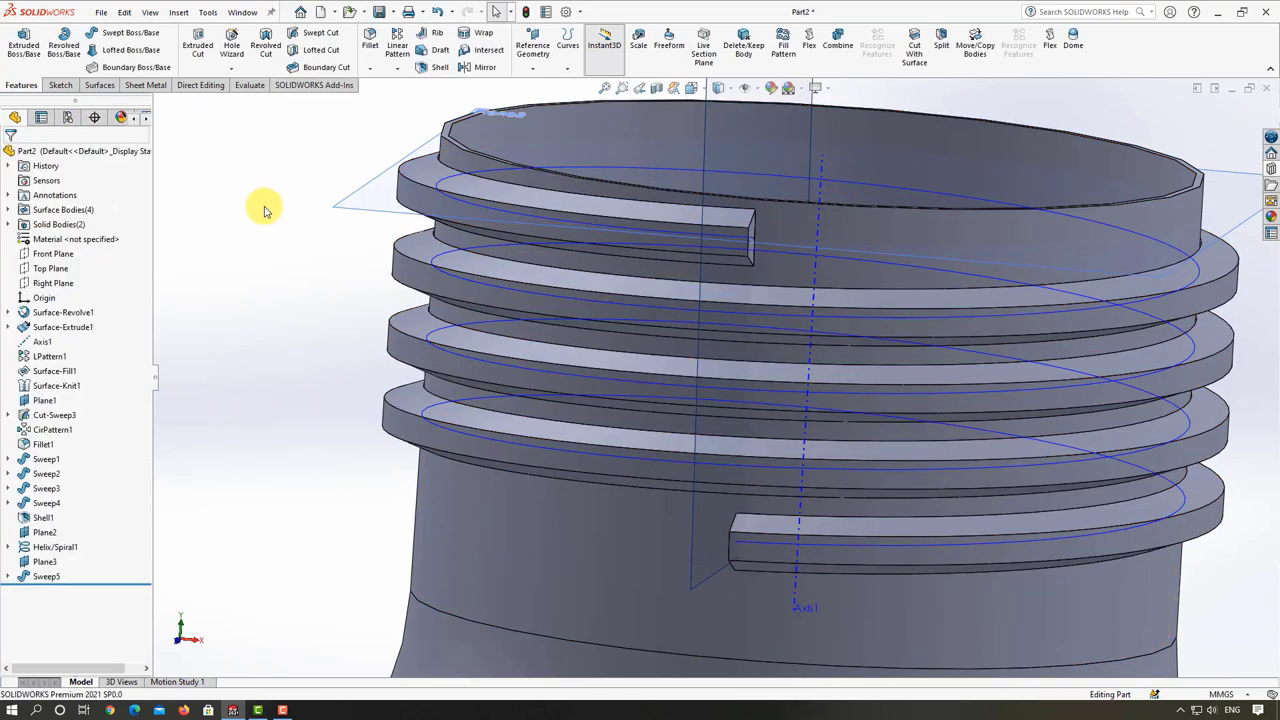
- Start a 1.5mm, 10° chamfer on the first two thread-end edges, flipping its direction
{"action": "left_click", "coordinate": [372, 70]}
{"action": "left_click", "coordinate": [400, 104]}
{"action": "scroll", "coordinate": [745, 248], "scroll_direction": "down", "scroll_amount": 5}
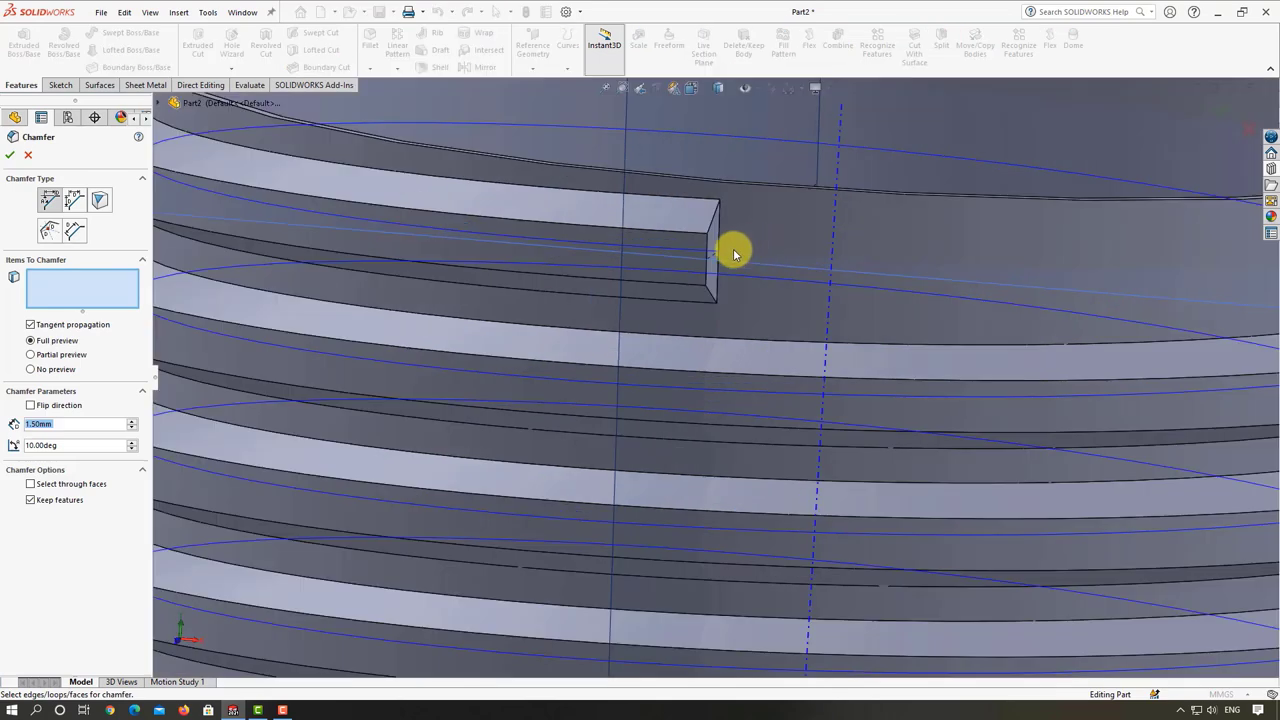
{"action": "scroll", "coordinate": [725, 245], "scroll_direction": "up", "scroll_amount": 3}
{"action": "left_click", "coordinate": [706, 226]}
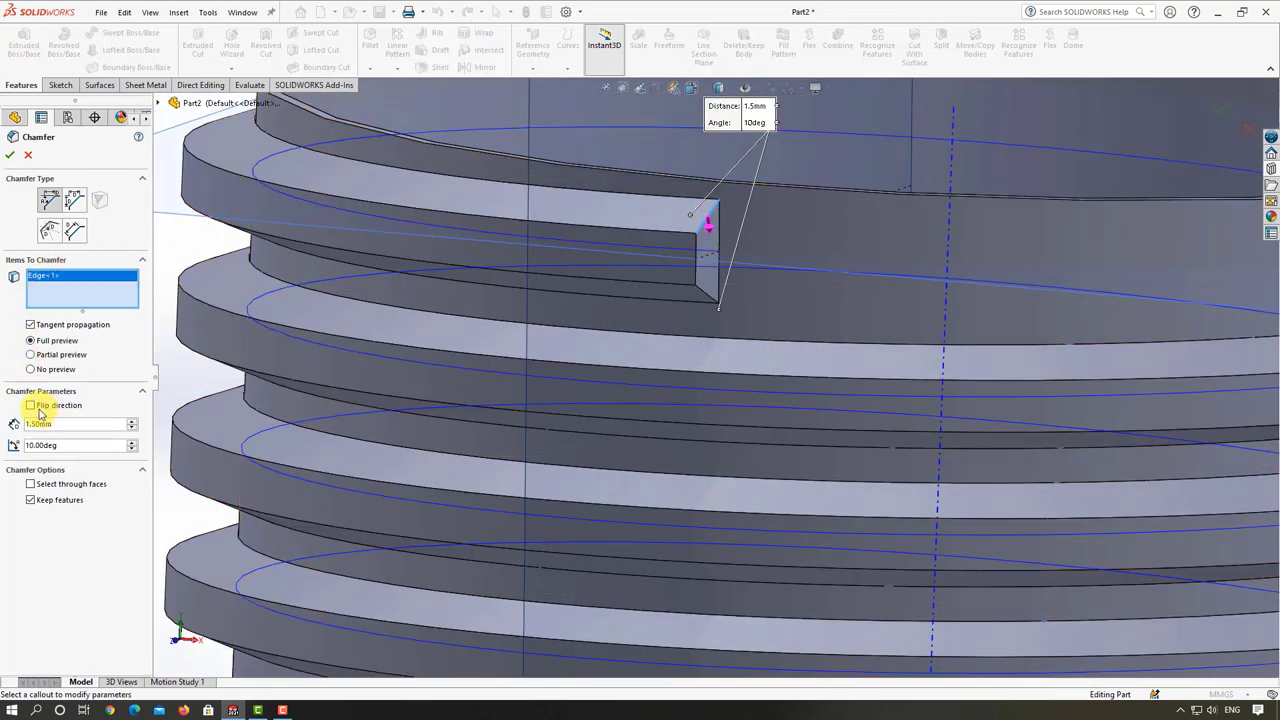
{"action": "left_click", "coordinate": [40, 410]}
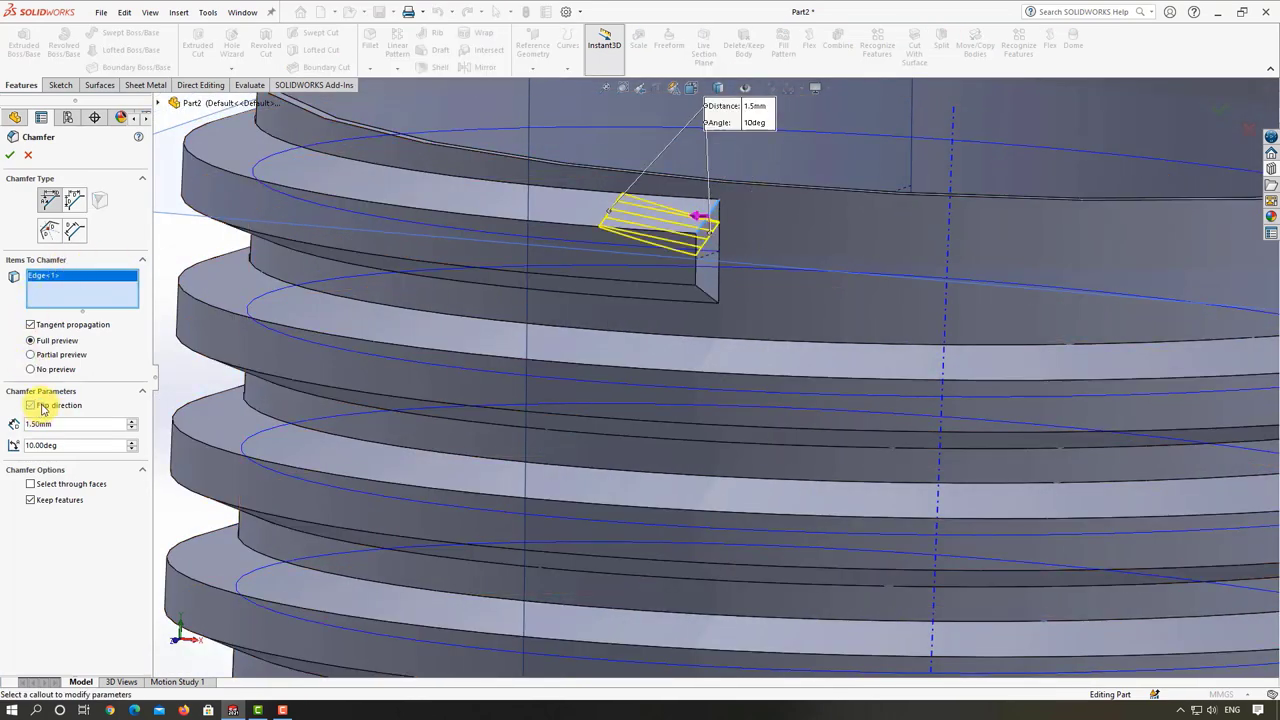
{"action": "left_click", "coordinate": [704, 295]}
- Add the third and fourth thread-end edges and finish the chamfer
{"action": "scroll", "coordinate": [700, 288], "scroll_direction": "up", "scroll_amount": 2}
{"action": "scroll", "coordinate": [690, 340], "scroll_direction": "up", "scroll_amount": 2}
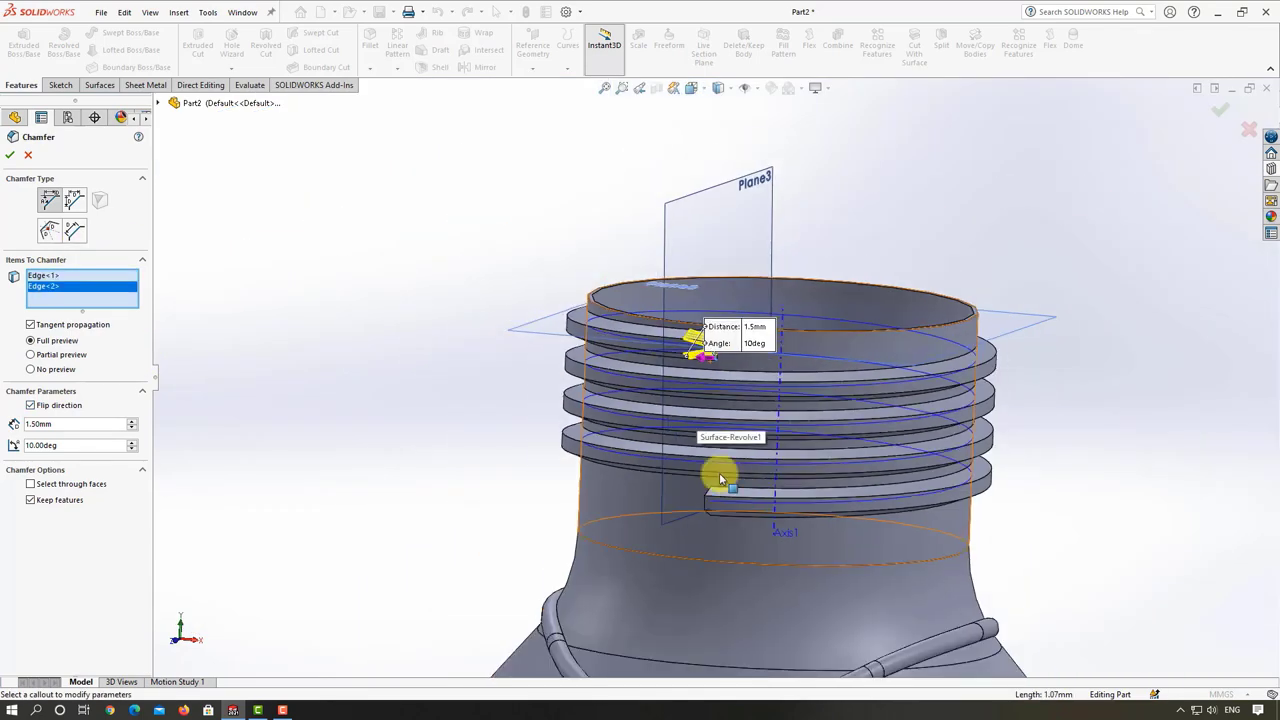
{"action": "scroll", "coordinate": [740, 475], "scroll_direction": "up", "scroll_amount": 2}
{"action": "middle_click_drag", "start_coordinate": [777, 472], "coordinate": [751, 514]}
{"action": "scroll", "coordinate": [706, 471], "scroll_direction": "down", "scroll_amount": 2}
{"action": "scroll", "coordinate": [690, 422], "scroll_direction": "down", "scroll_amount": 3}
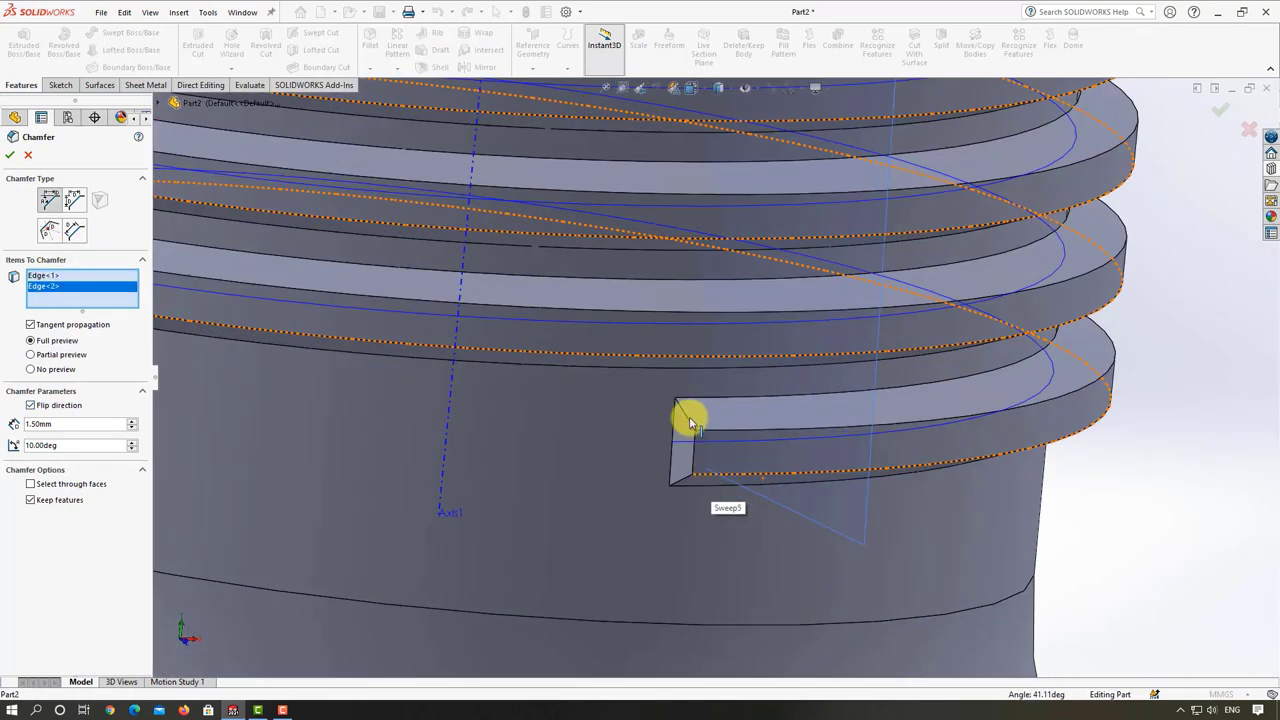
{"action": "left_click", "coordinate": [688, 423]}
{"action": "middle_click_drag", "start_coordinate": [686, 477], "coordinate": [688, 478]}
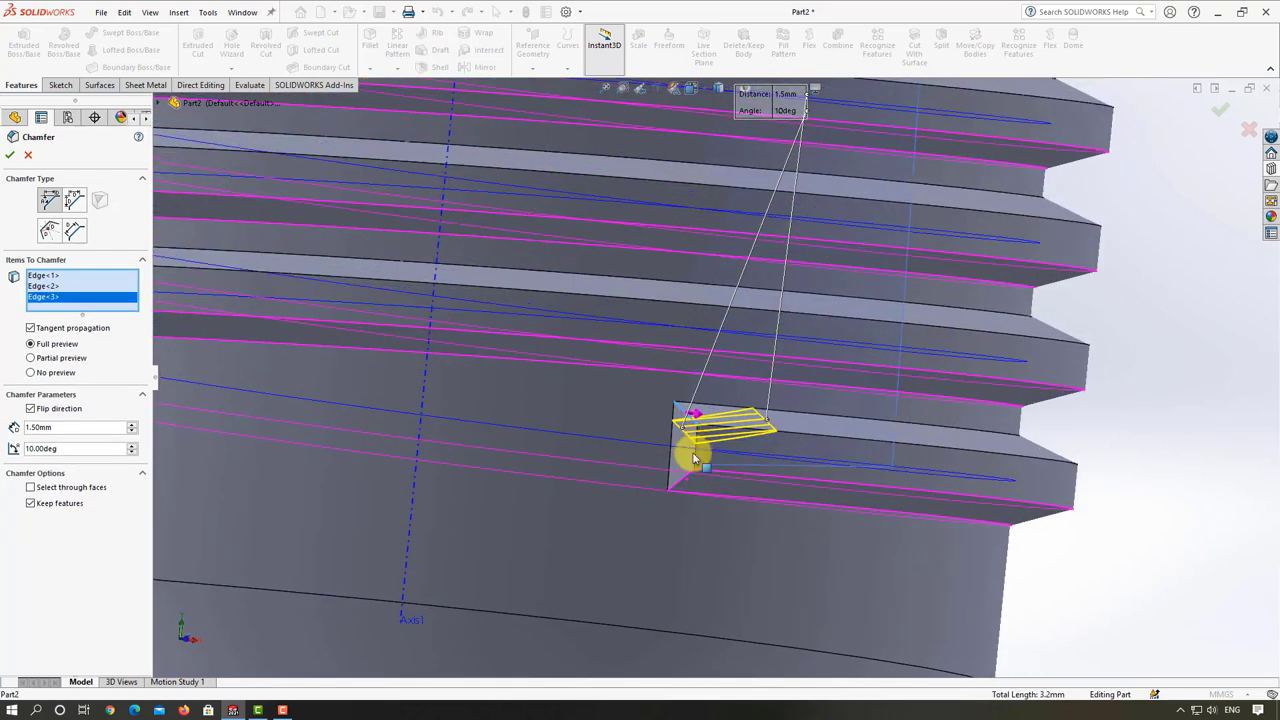
{"action": "left_click", "coordinate": [688, 481]}
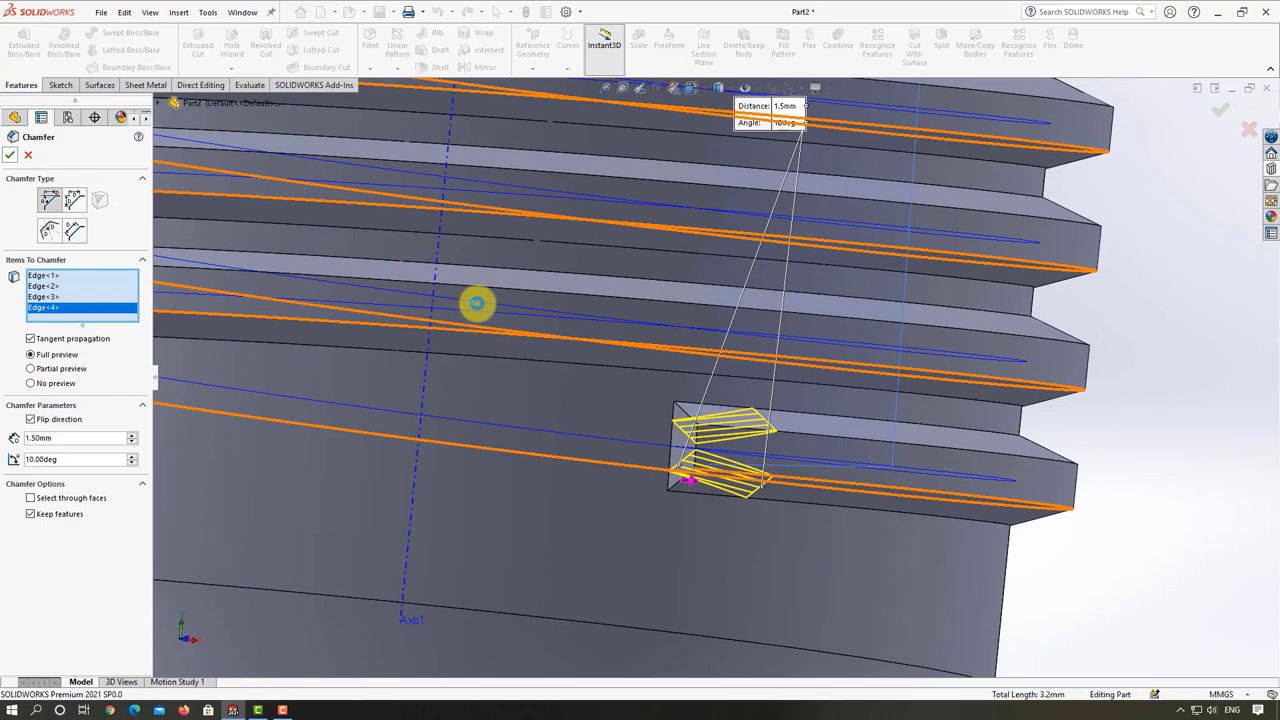
{"action": "right_click", "coordinate": [477, 303]}
{"action": "scroll", "coordinate": [560, 303], "scroll_direction": "up", "scroll_amount": 5}
{"action": "scroll", "coordinate": [836, 360], "scroll_direction": "down", "scroll_amount": 1}
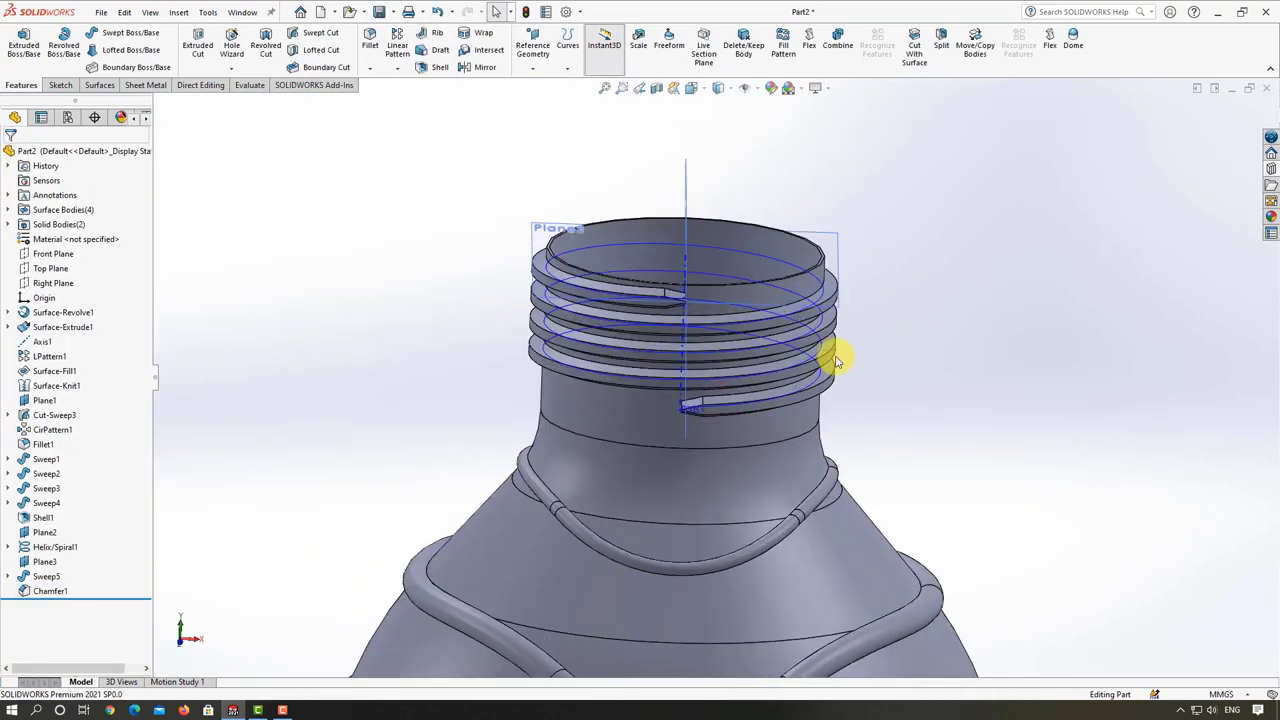
{"action": "middle_click_drag", "start_coordinate": [836, 360], "coordinate": [650, 267]}
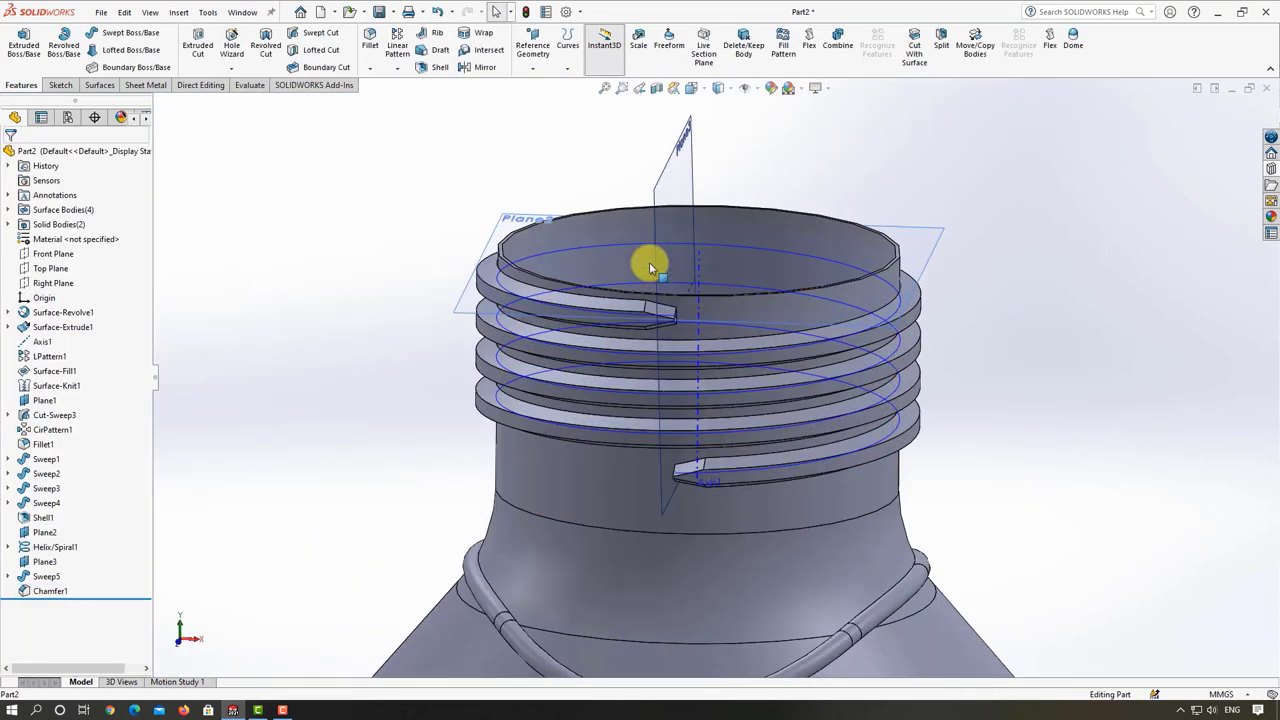
- Start a new fillet with a 2mm radius
{"action": "left_click", "coordinate": [381, 87]}
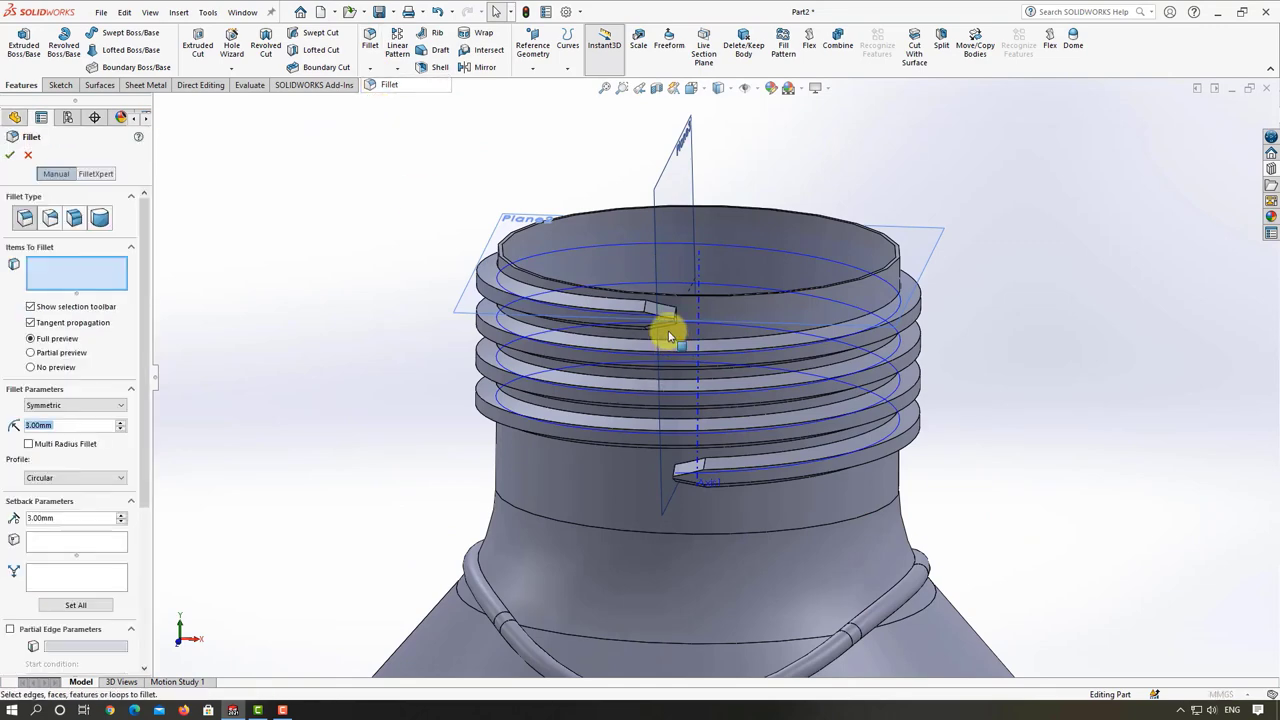
{"action": "scroll", "coordinate": [660, 320], "scroll_direction": "down", "scroll_amount": 3}
{"action": "scroll", "coordinate": [645, 306], "scroll_direction": "down", "scroll_amount": 3}
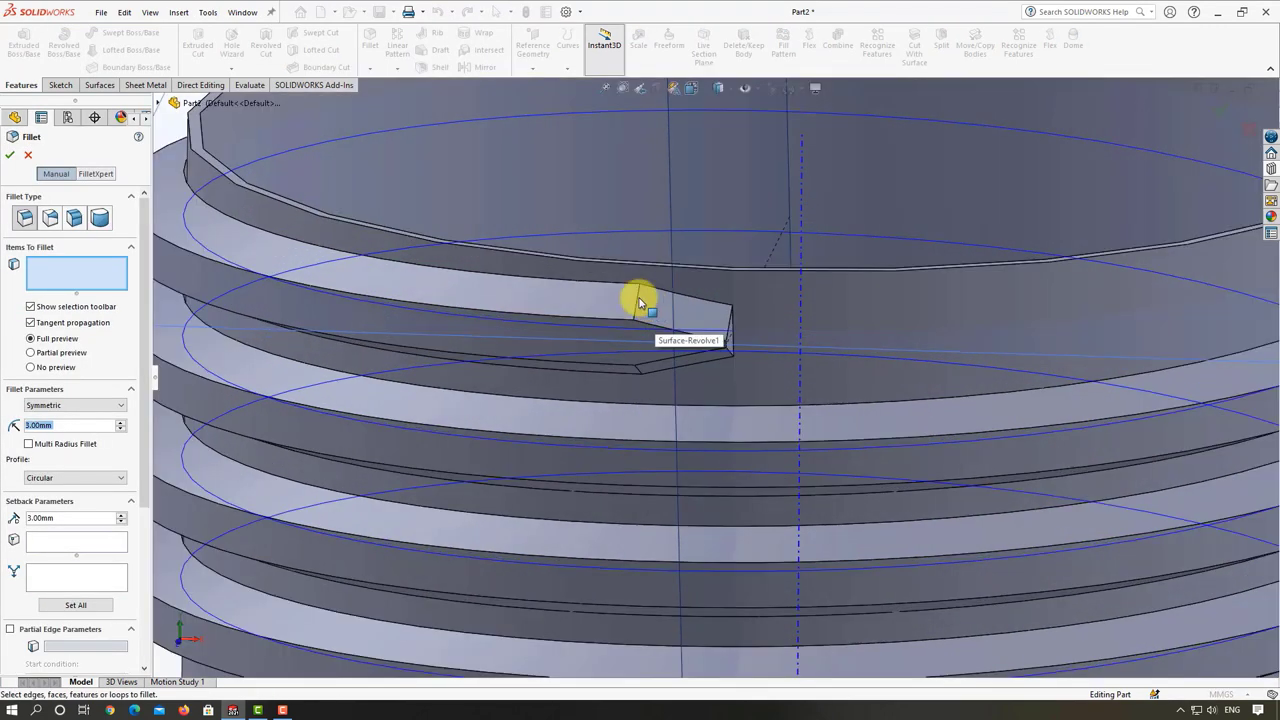
{"action": "left_click", "coordinate": [56, 428]}
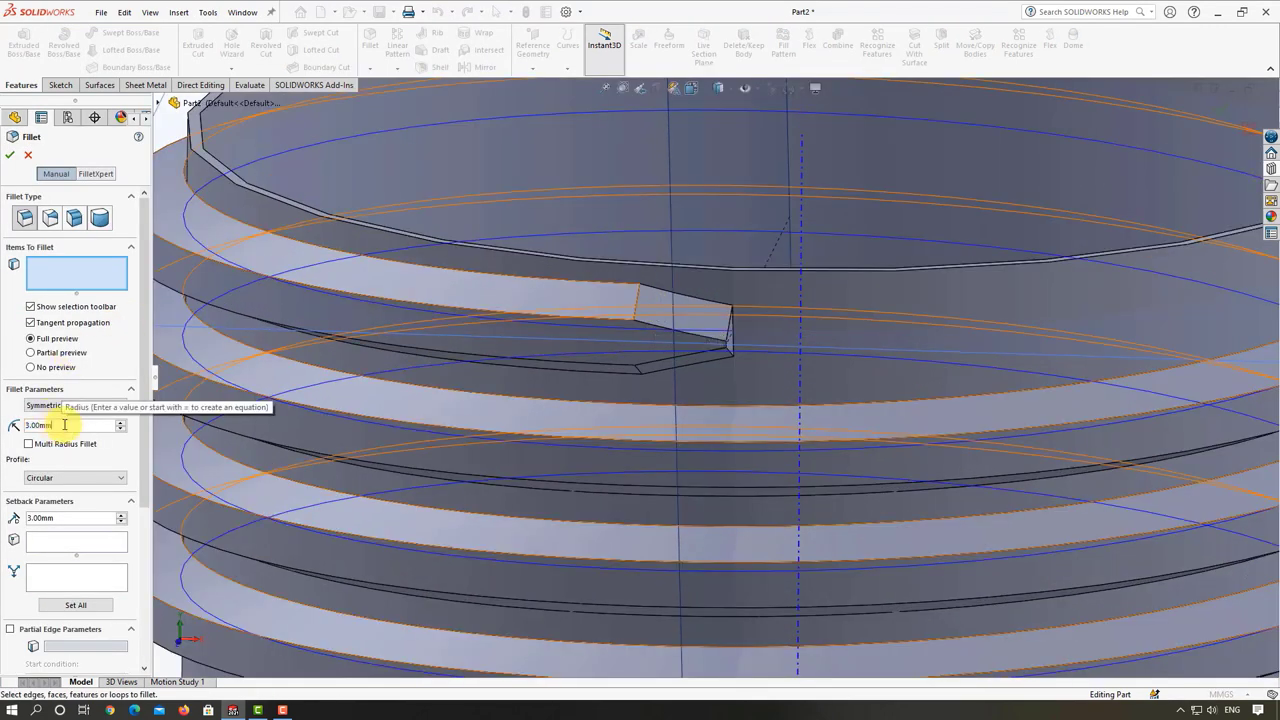
{"action": "type", "text": "2"}
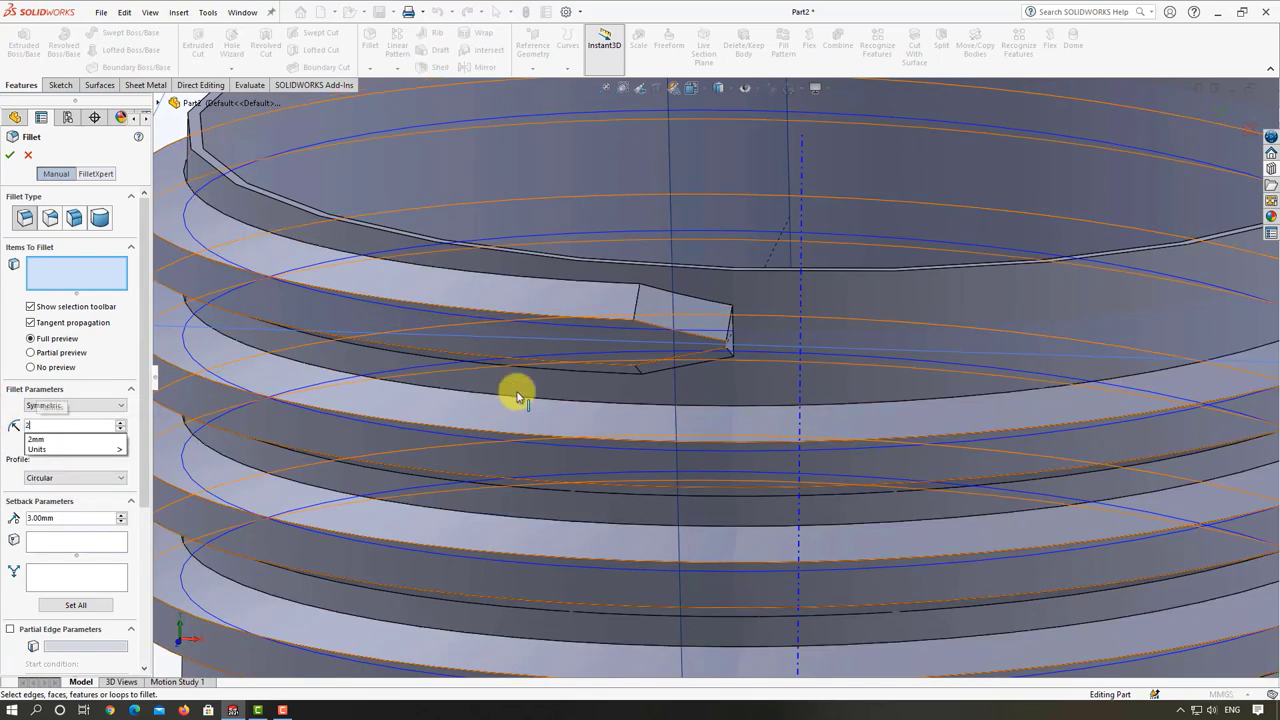
- Select the four thread-end edges and apply the 2mm fillet
{"action": "left_click", "coordinate": [636, 298]}
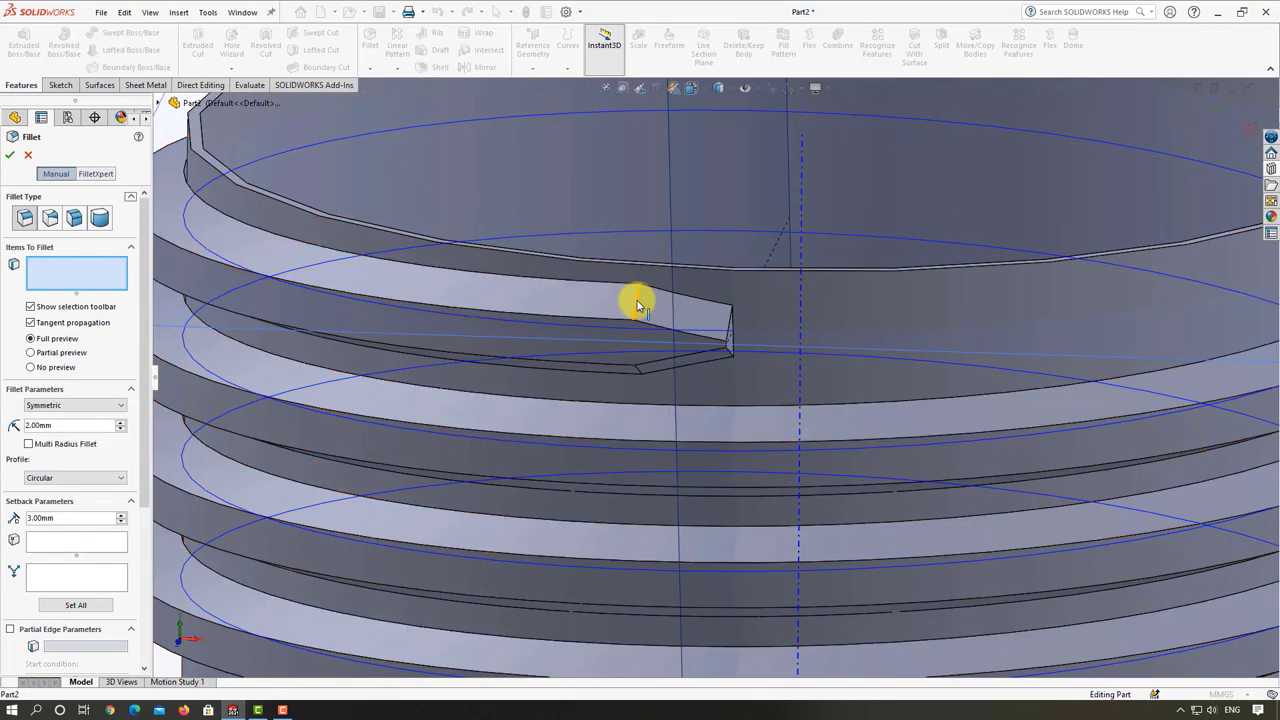
{"action": "middle_click_drag", "start_coordinate": [648, 363], "coordinate": [643, 328]}
{"action": "left_click", "coordinate": [637, 381]}
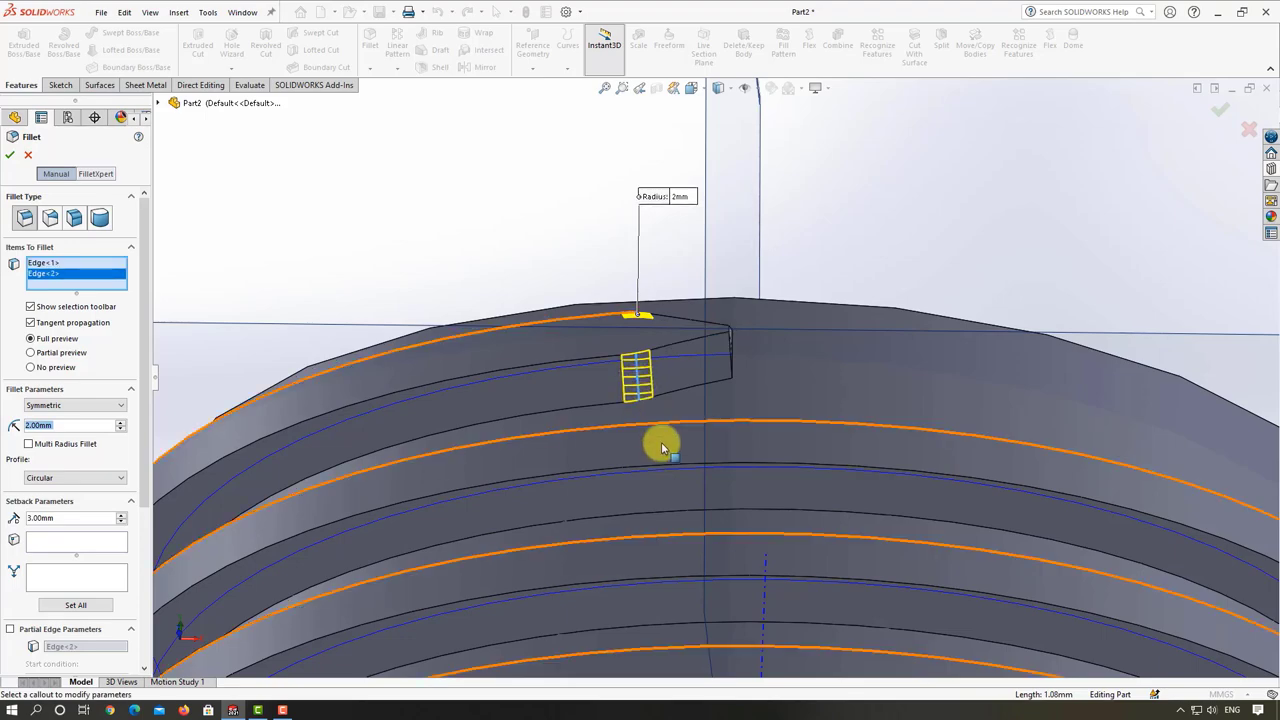
{"action": "mouse_move", "coordinate": [660, 440]}
{"action": "middle_mouse_down"}
{"action": "mouse_move", "coordinate": [723, 486]}
{"action": "mouse_move", "coordinate": [771, 593]}
{"action": "mouse_move", "coordinate": [743, 508]}
{"action": "middle_mouse_up"}
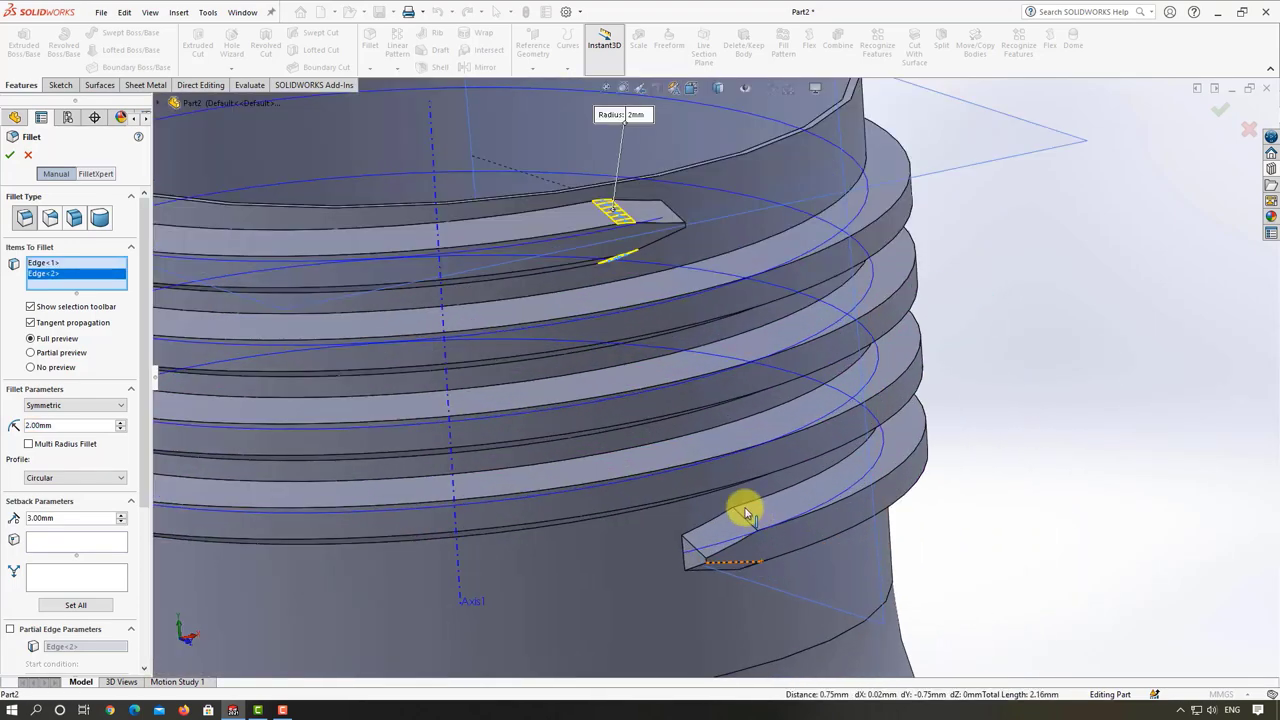
{"action": "left_click", "coordinate": [748, 562]}
{"action": "mouse_move", "coordinate": [748, 562]}
{"action": "middle_mouse_down"}
{"action": "mouse_move", "coordinate": [743, 496]}
{"action": "mouse_move", "coordinate": [757, 583]}
{"action": "middle_mouse_up"}
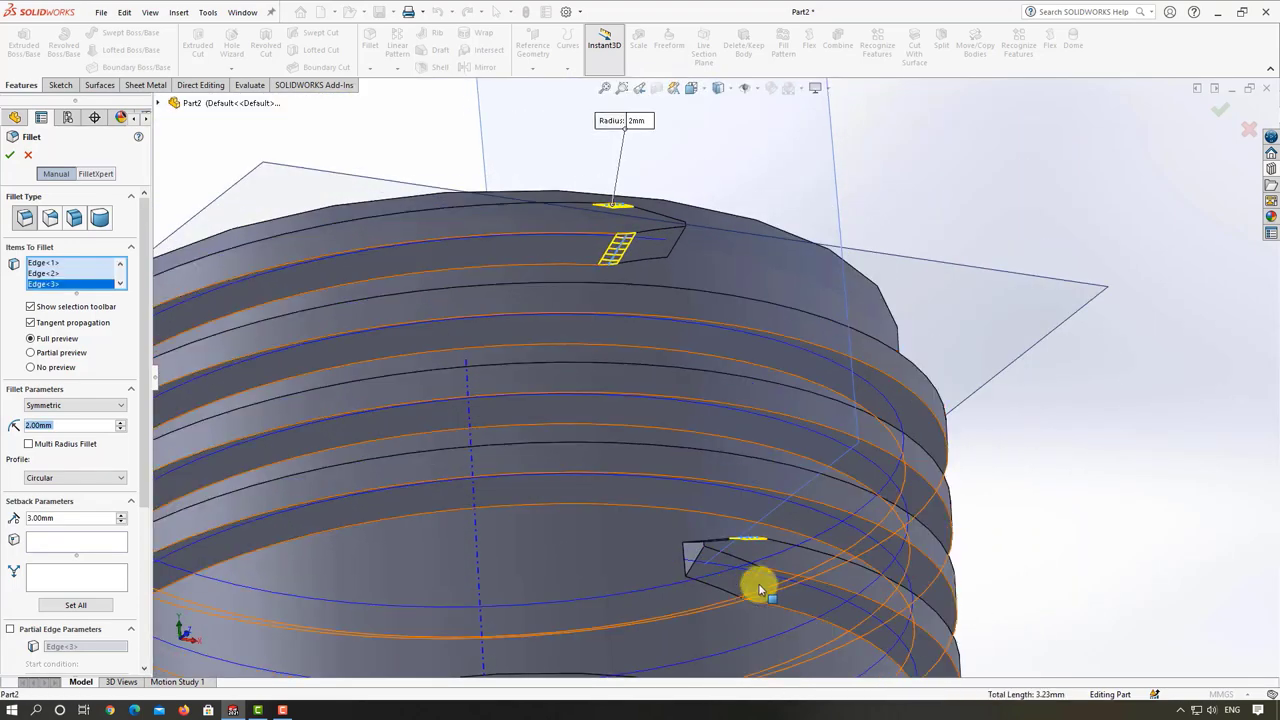
{"action": "left_click", "coordinate": [753, 582]}
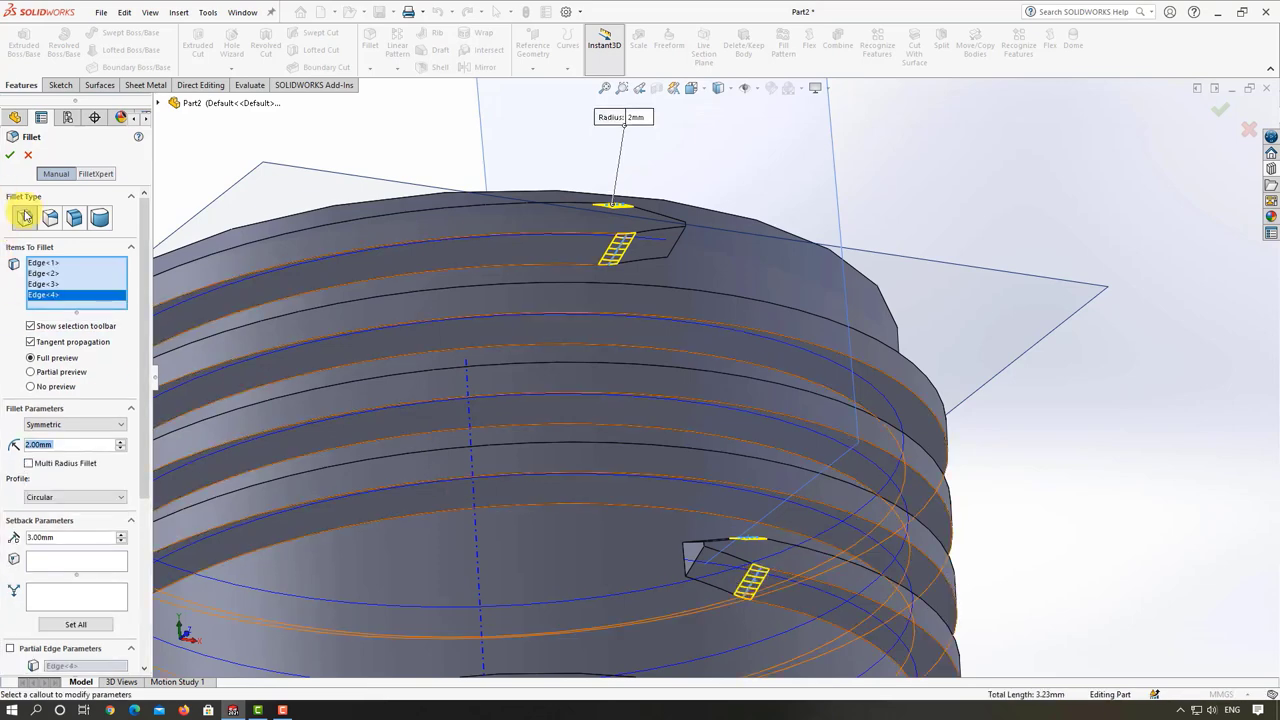
{"action": "left_click", "coordinate": [12, 158]}
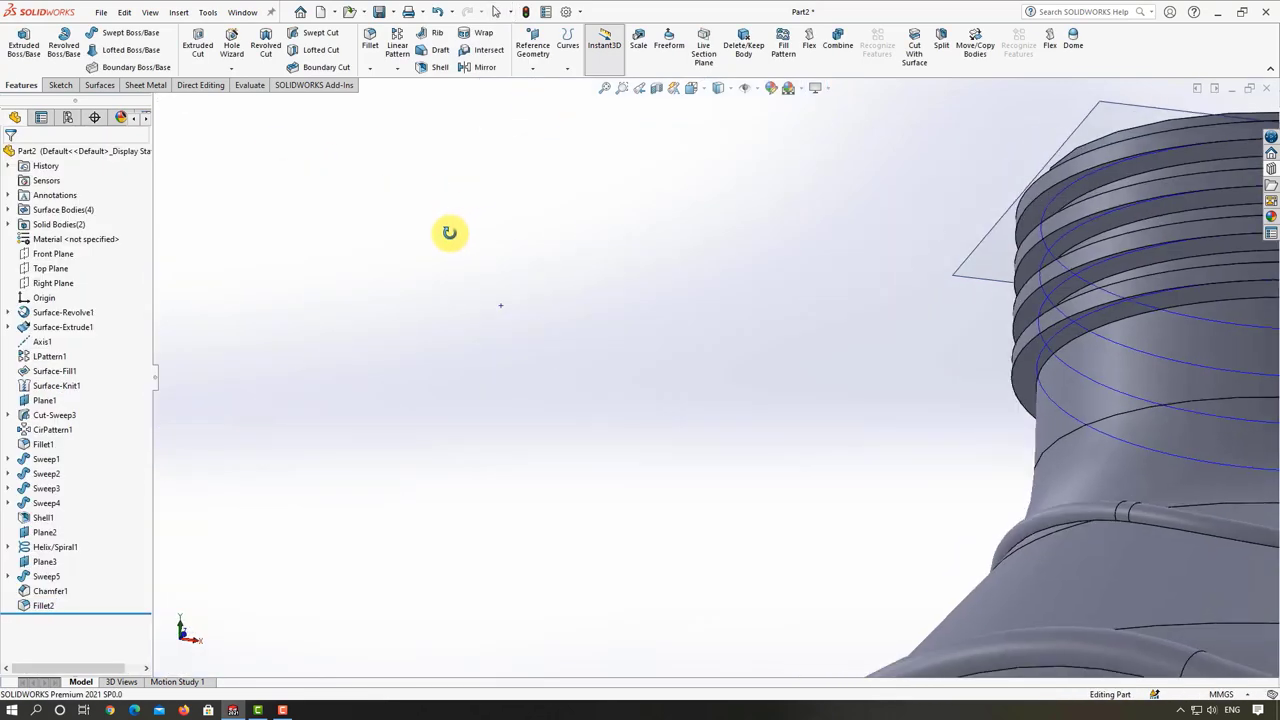
{"action": "mouse_move", "coordinate": [420, 198]}
{"action": "middle_mouse_down"}
{"action": "mouse_move", "coordinate": [474, 248]}
{"action": "mouse_move", "coordinate": [400, 277]}
{"action": "middle_mouse_up"}
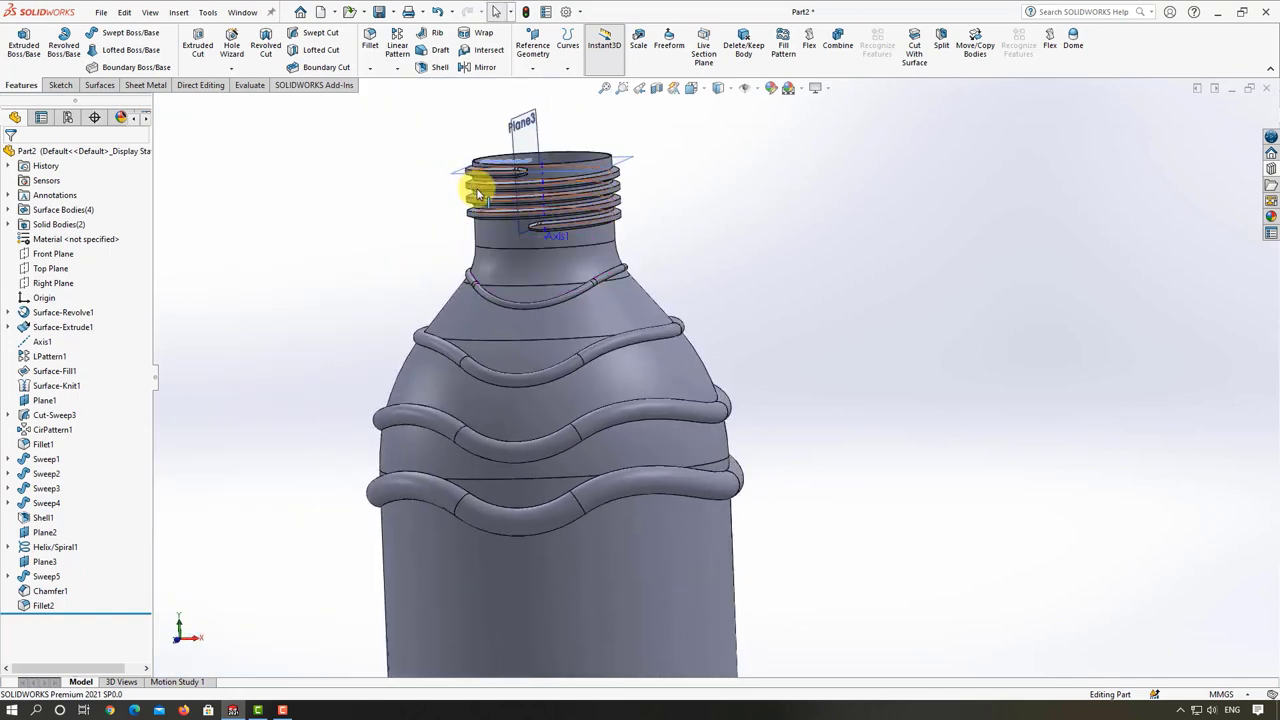
{"action": "scroll", "coordinate": [465, 190], "scroll_direction": "down", "scroll_amount": 3}
{"action": "middle_click_drag", "start_coordinate": [460, 186], "coordinate": [410, 100]}
- Start another fillet with a 5mm radius
{"action": "left_click", "coordinate": [370, 42]}
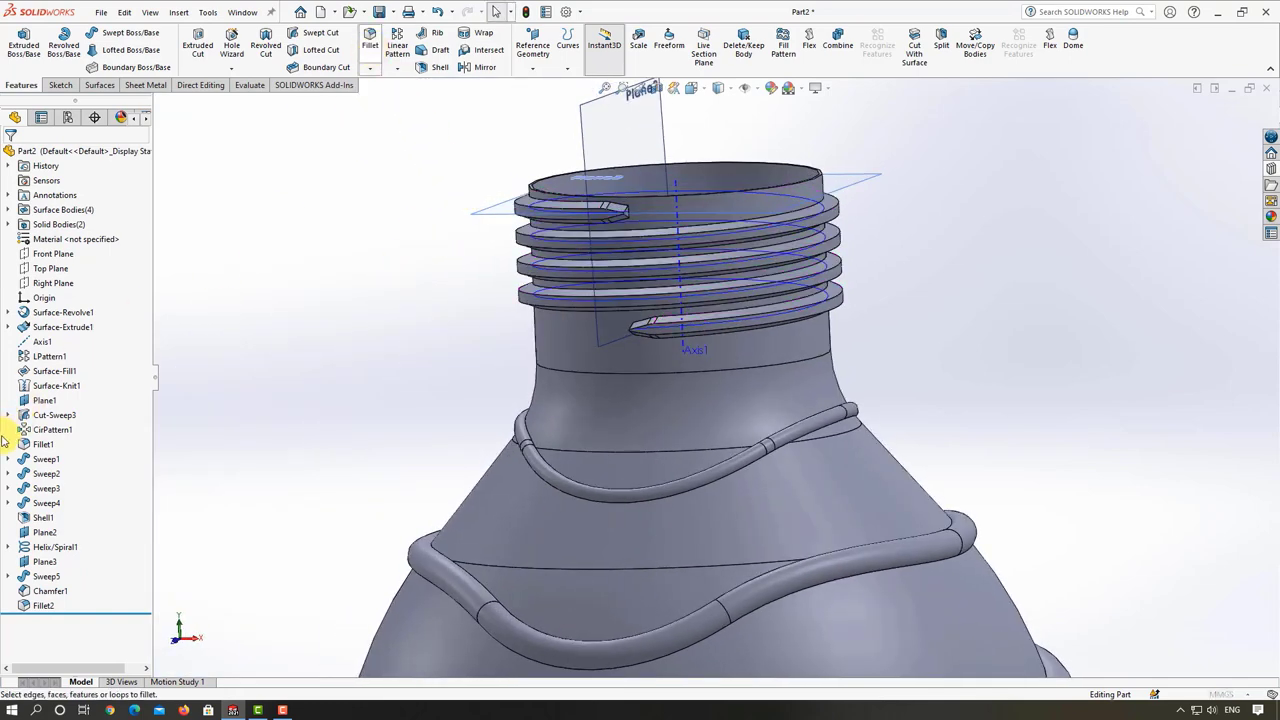
{"action": "type", "text": "5"}
{"action": "key", "text": "Return"}
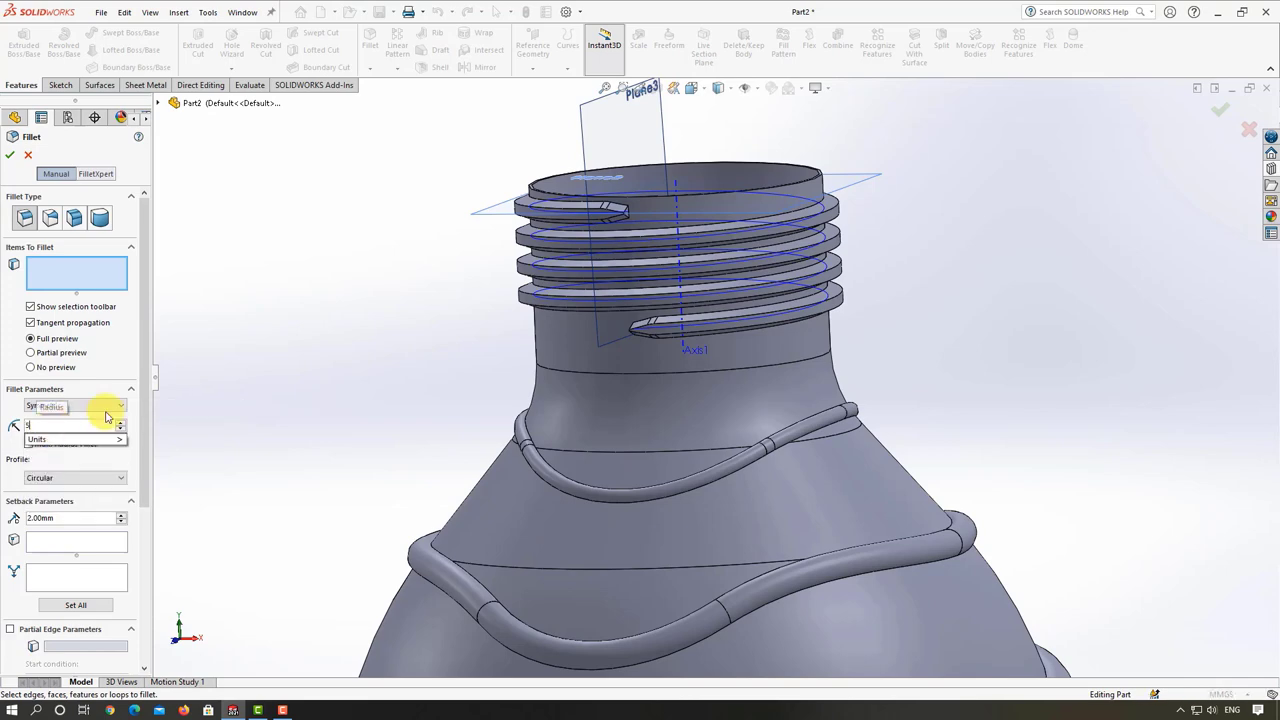
{"action": "scroll", "coordinate": [620, 224], "scroll_direction": "down", "scroll_amount": 2}
{"action": "scroll", "coordinate": [599, 224], "scroll_direction": "down", "scroll_amount": 2}
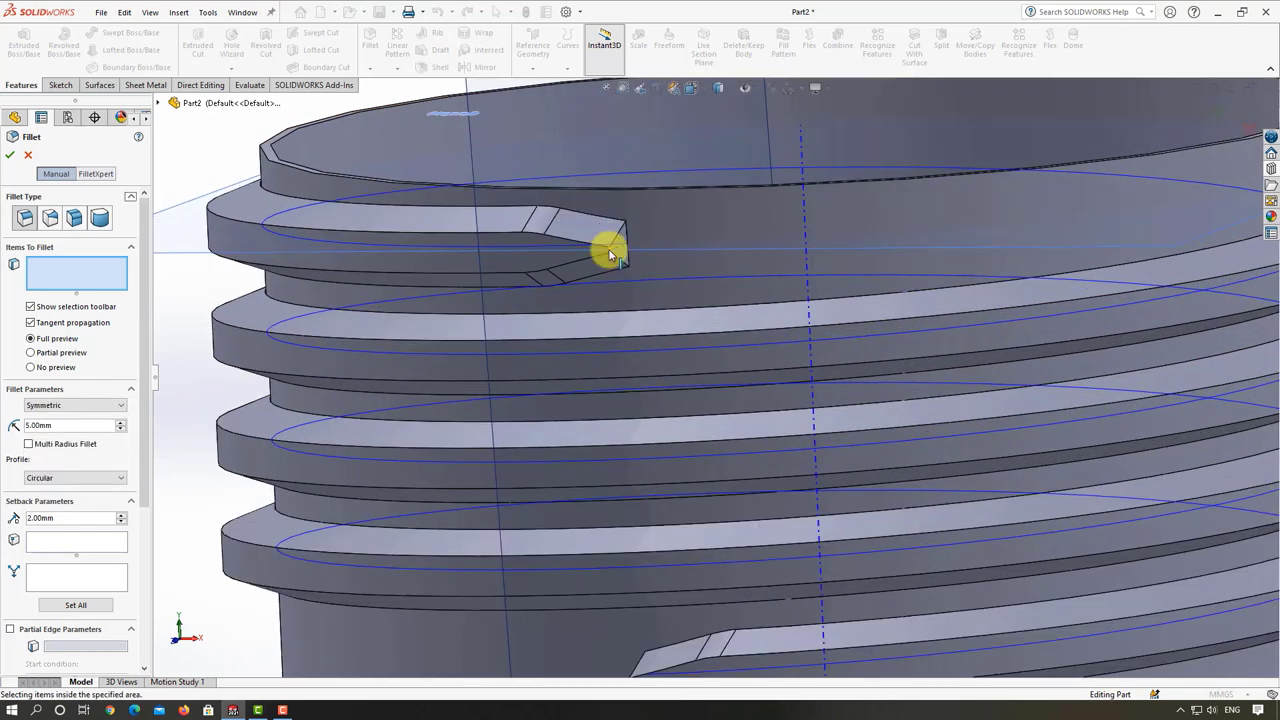
{"action": "scroll", "coordinate": [612, 254], "scroll_direction": "down", "scroll_amount": 2}
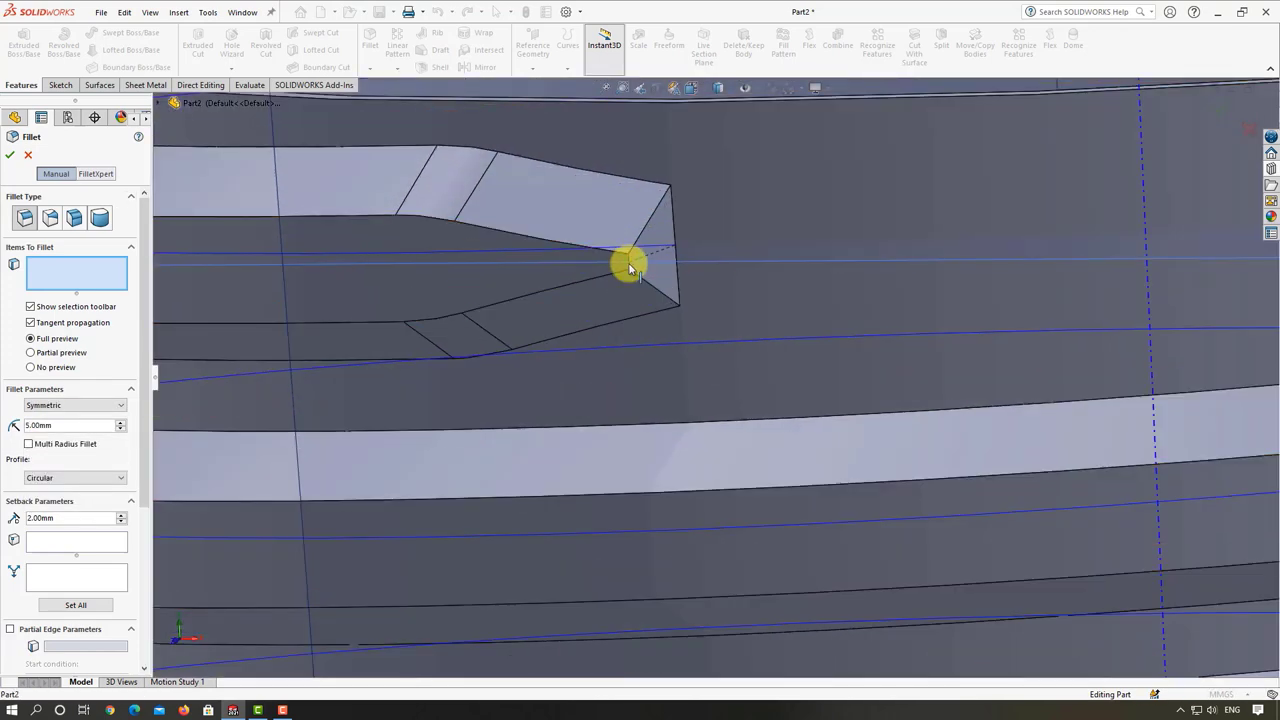
- Select the two groove-end edges and apply the 5mm fillet
{"action": "left_click", "coordinate": [630, 268]}
{"action": "scroll", "coordinate": [646, 354], "scroll_direction": "up", "scroll_amount": 3}
{"action": "scroll", "coordinate": [651, 414], "scroll_direction": "up", "scroll_amount": 2}
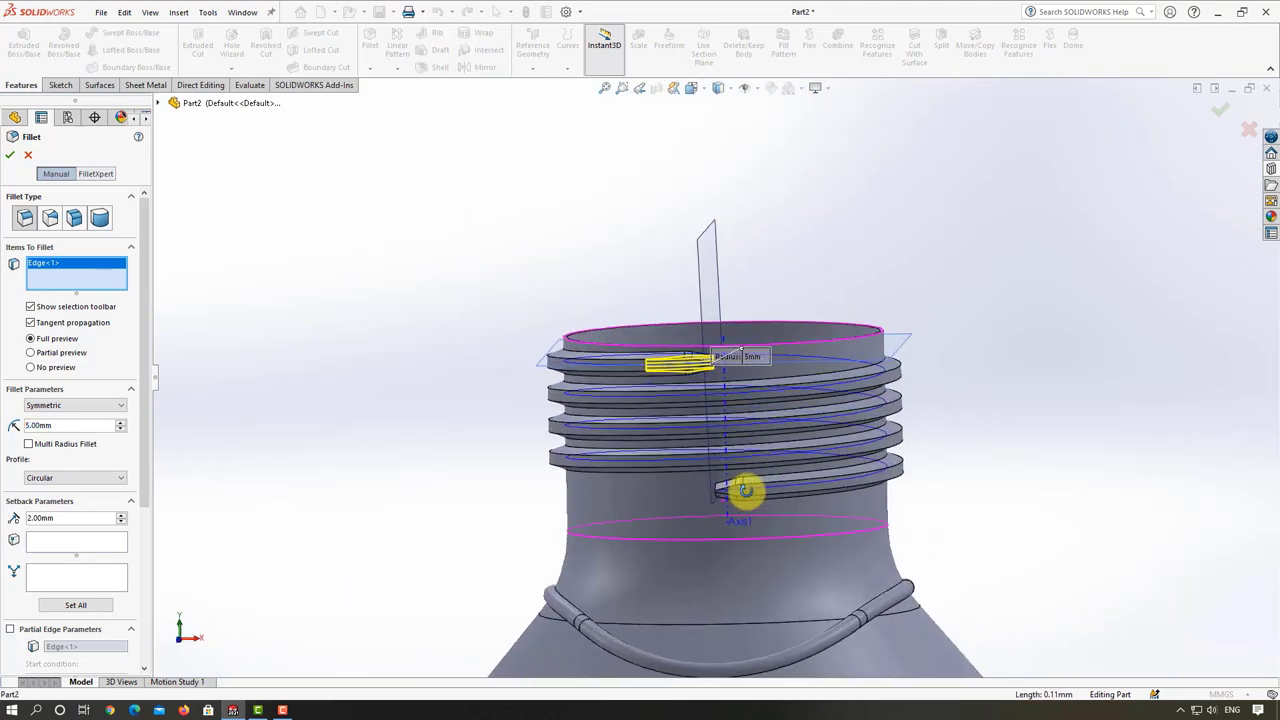
{"action": "scroll", "coordinate": [745, 490], "scroll_direction": "down", "scroll_amount": 2}
{"action": "scroll", "coordinate": [723, 506], "scroll_direction": "down", "scroll_amount": 2}
{"action": "scroll", "coordinate": [743, 500], "scroll_direction": "down", "scroll_amount": 2}
{"action": "scroll", "coordinate": [780, 449], "scroll_direction": "down", "scroll_amount": 3}
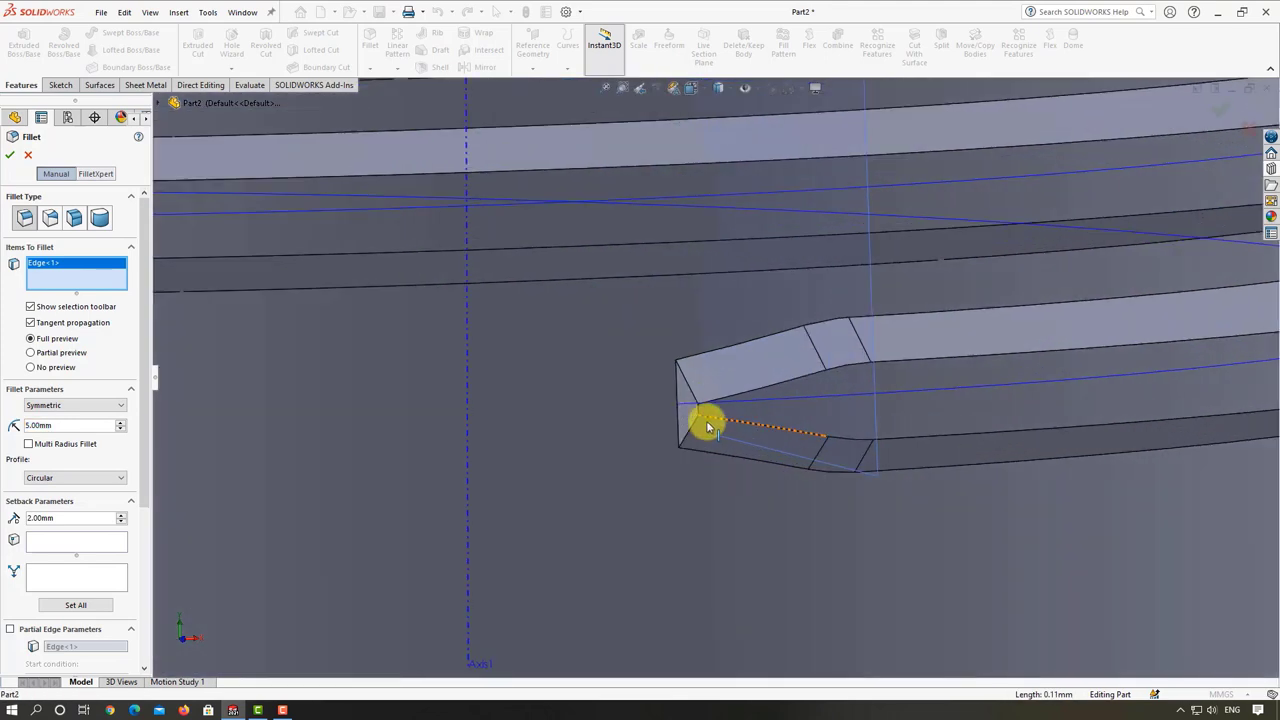
{"action": "scroll", "coordinate": [707, 426], "scroll_direction": "down", "scroll_amount": 3}
{"action": "left_click", "coordinate": [703, 404]}
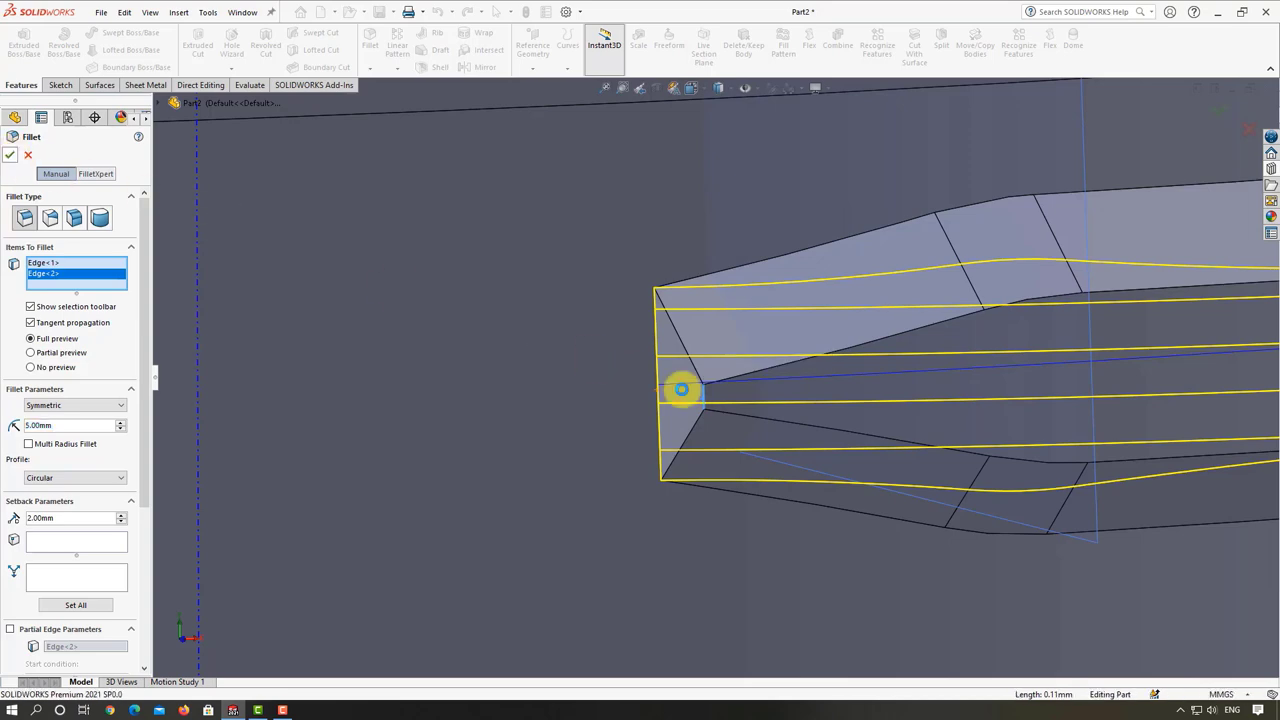
{"action": "key", "text": "Return"}
{"action": "scroll", "coordinate": [675, 391], "scroll_direction": "up", "scroll_amount": 10}
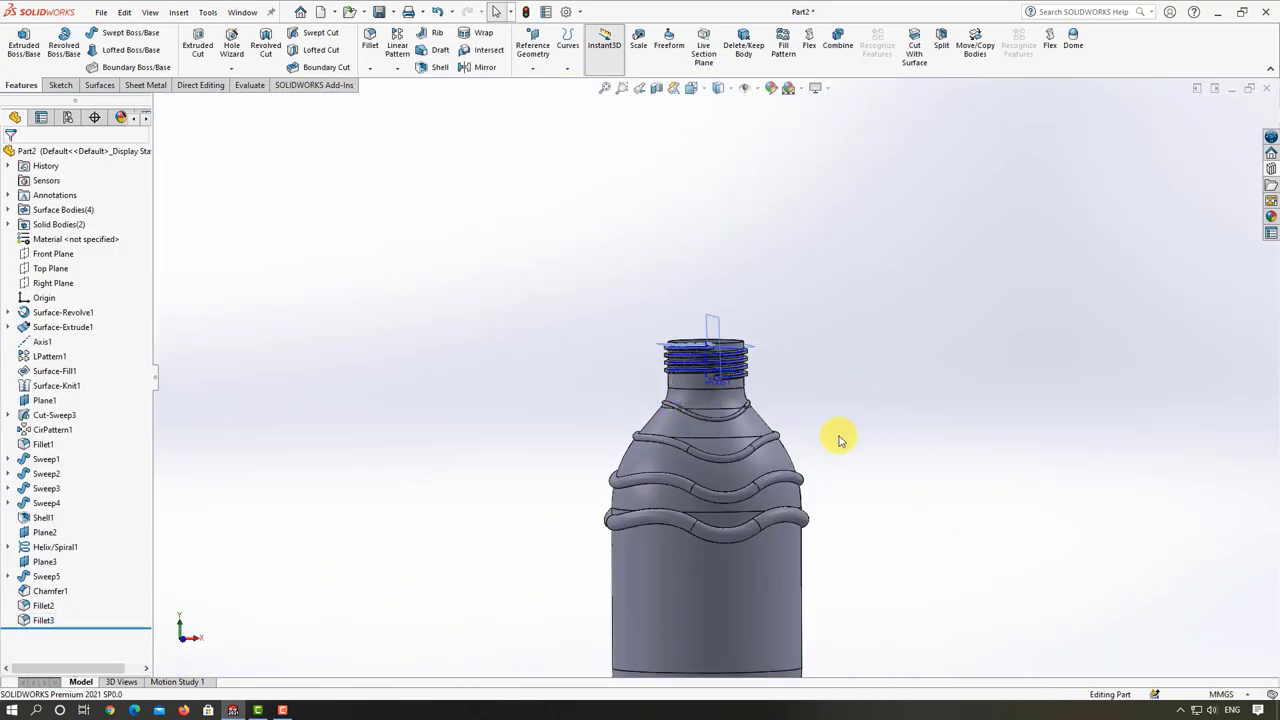
{"action": "middle_click_drag", "start_coordinate": [840, 440], "coordinate": [886, 457]}
{"action": "scroll", "coordinate": [886, 457], "scroll_direction": "up", "scroll_amount": 3}
{"action": "mouse_move", "coordinate": [829, 506]}
{"action": "middle_mouse_down"}
{"action": "mouse_move", "coordinate": [757, 523]}
{"action": "mouse_move", "coordinate": [781, 458]}
{"action": "mouse_move", "coordinate": [743, 457]}
{"action": "mouse_move", "coordinate": [731, 423]}
{"action": "mouse_move", "coordinate": [720, 447]}
{"action": "middle_mouse_up"}
{"action": "scroll", "coordinate": [781, 458], "scroll_direction": "down", "scroll_amount": 5}
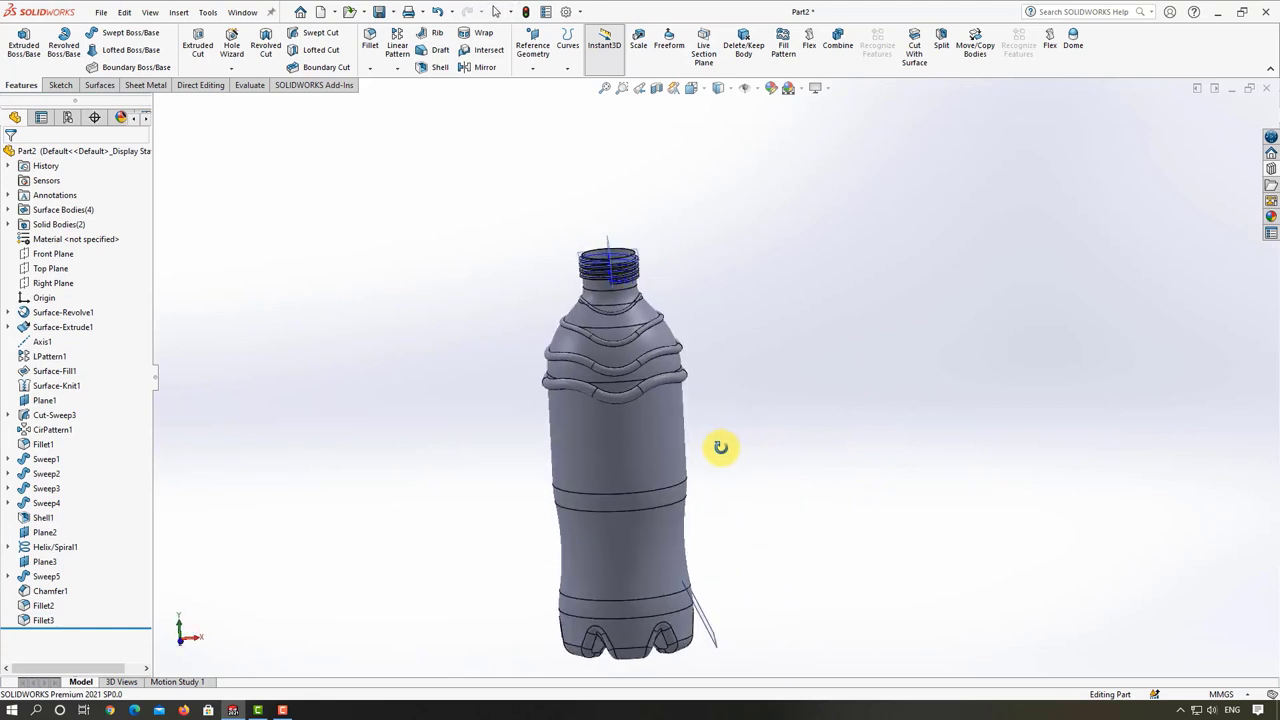
- Open a sketch on the Front Plane, fit the bottle in view, and start the Text tool
{"action": "left_click", "coordinate": [36, 256]}
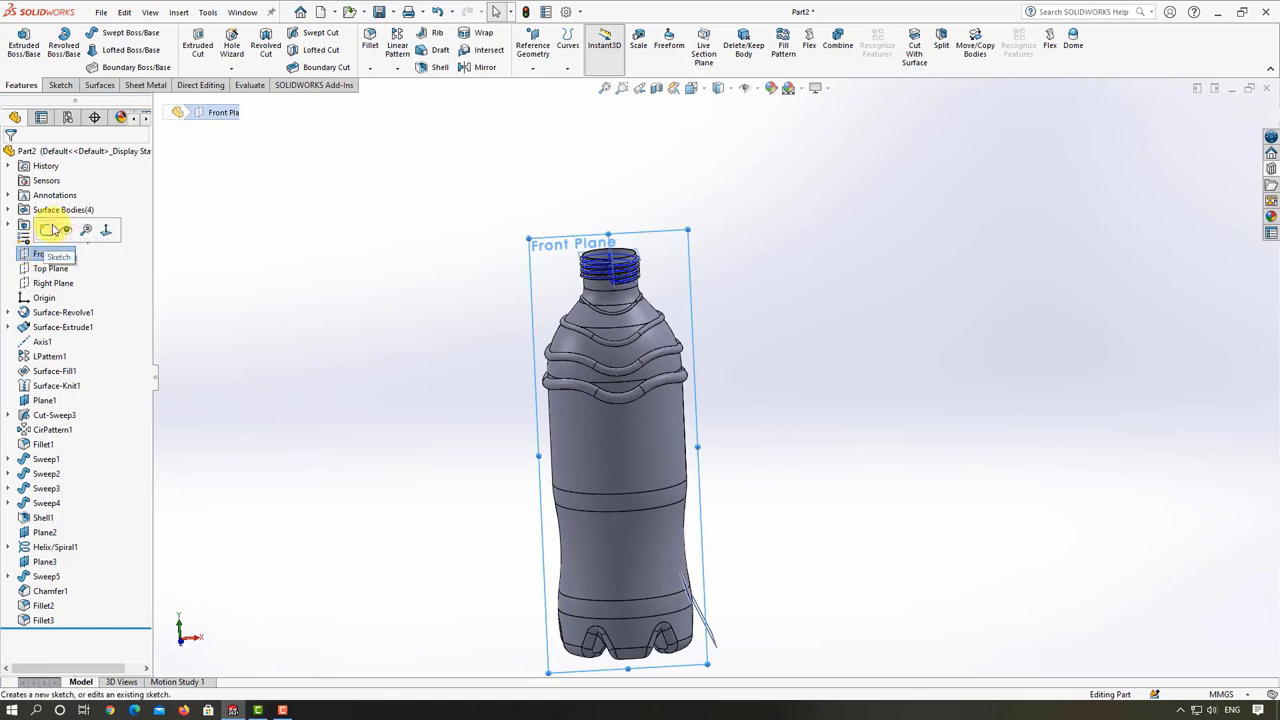
{"action": "left_click", "coordinate": [45, 229]}
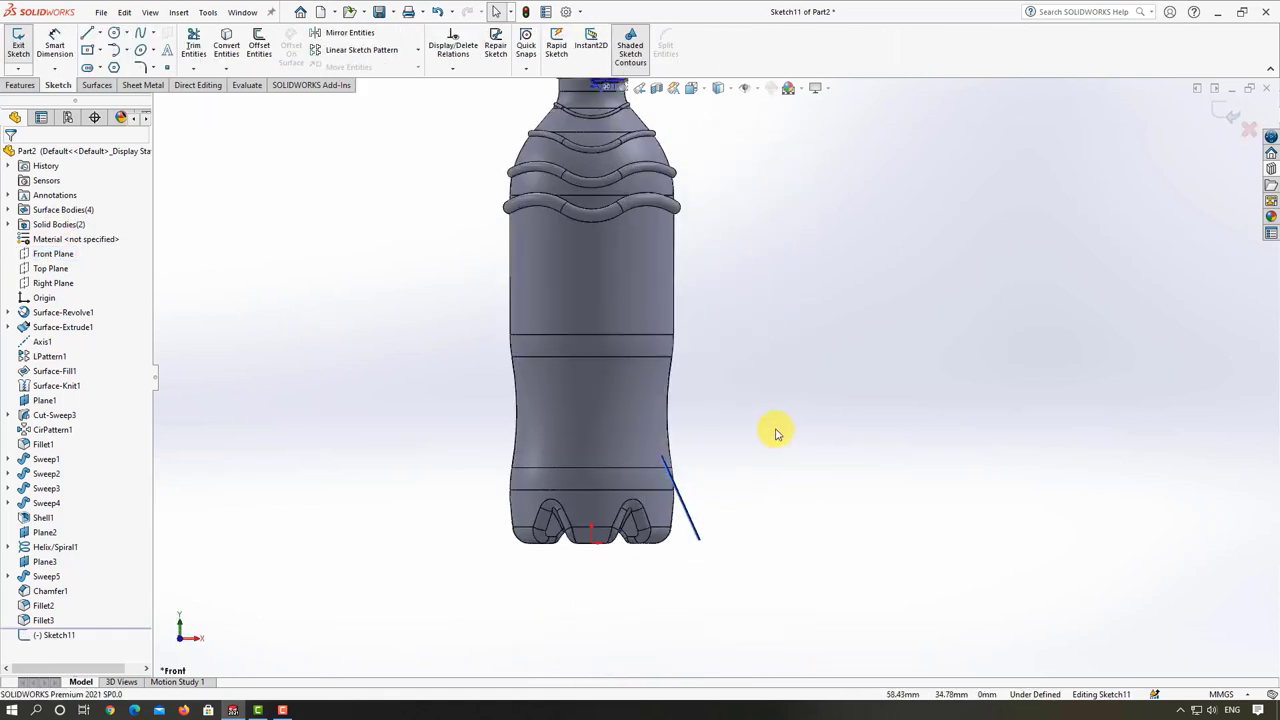
{"action": "key", "text": "f"}
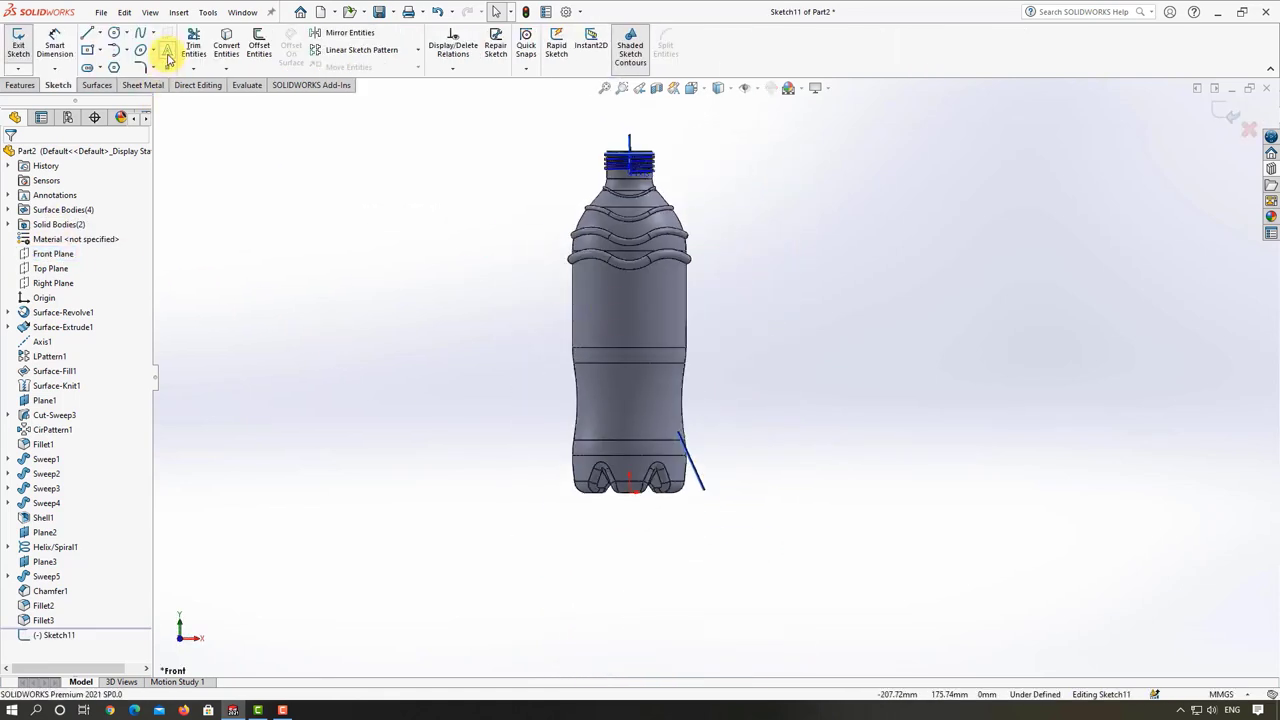
{"action": "left_click", "coordinate": [168, 49]}
{"action": "type", "text": "3D Solid"}
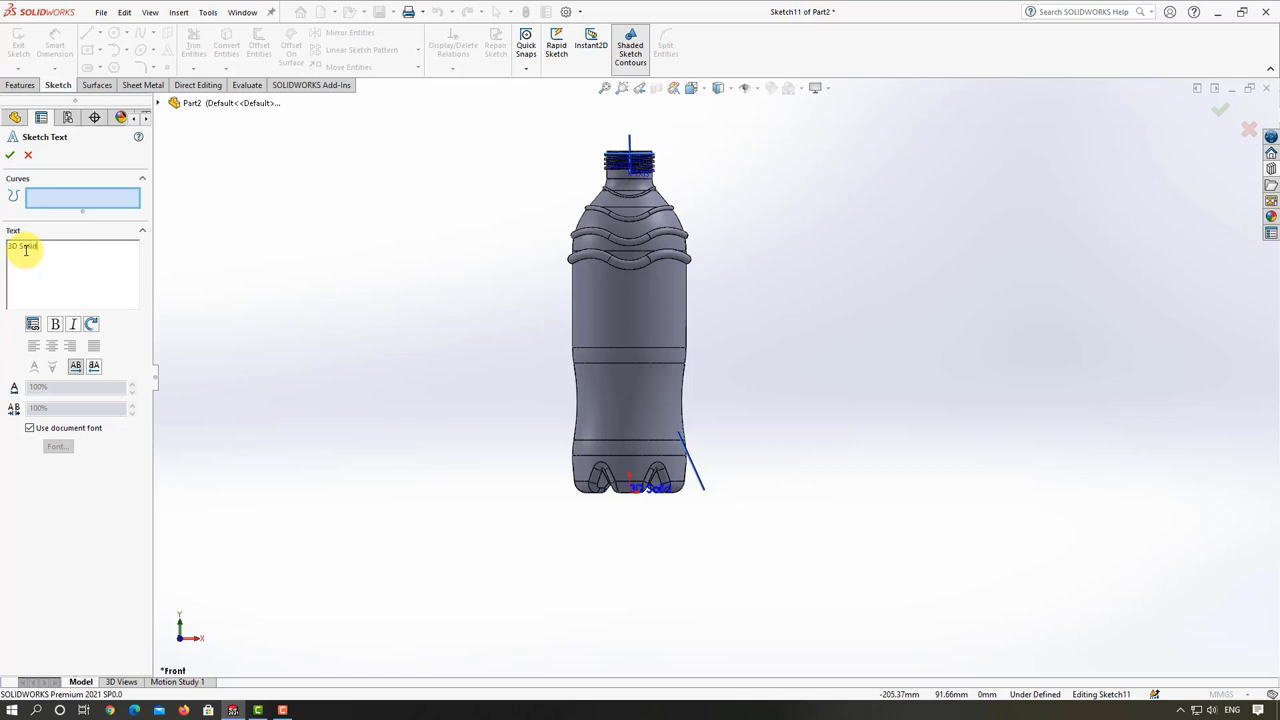
- Give the '3D Solid' text its own font at 20 points (Century Gothic) and place it
{"action": "left_click", "coordinate": [25, 250]}
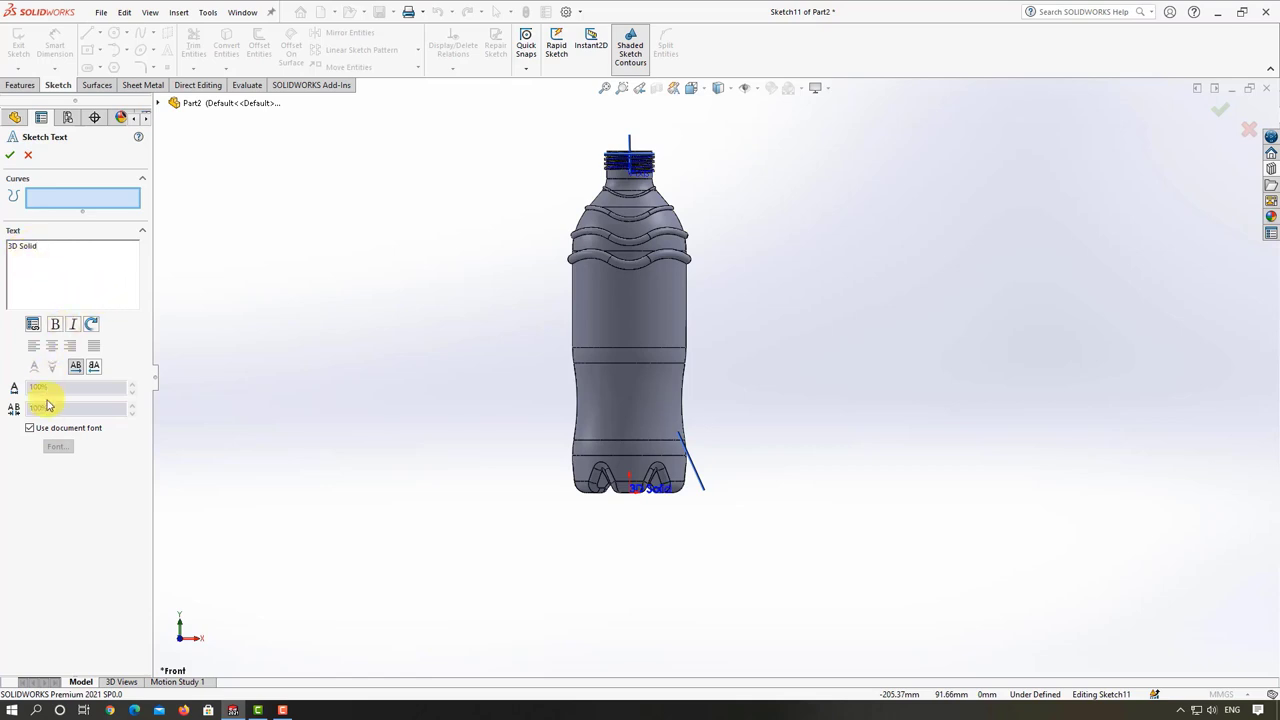
{"action": "left_click", "coordinate": [30, 430]}
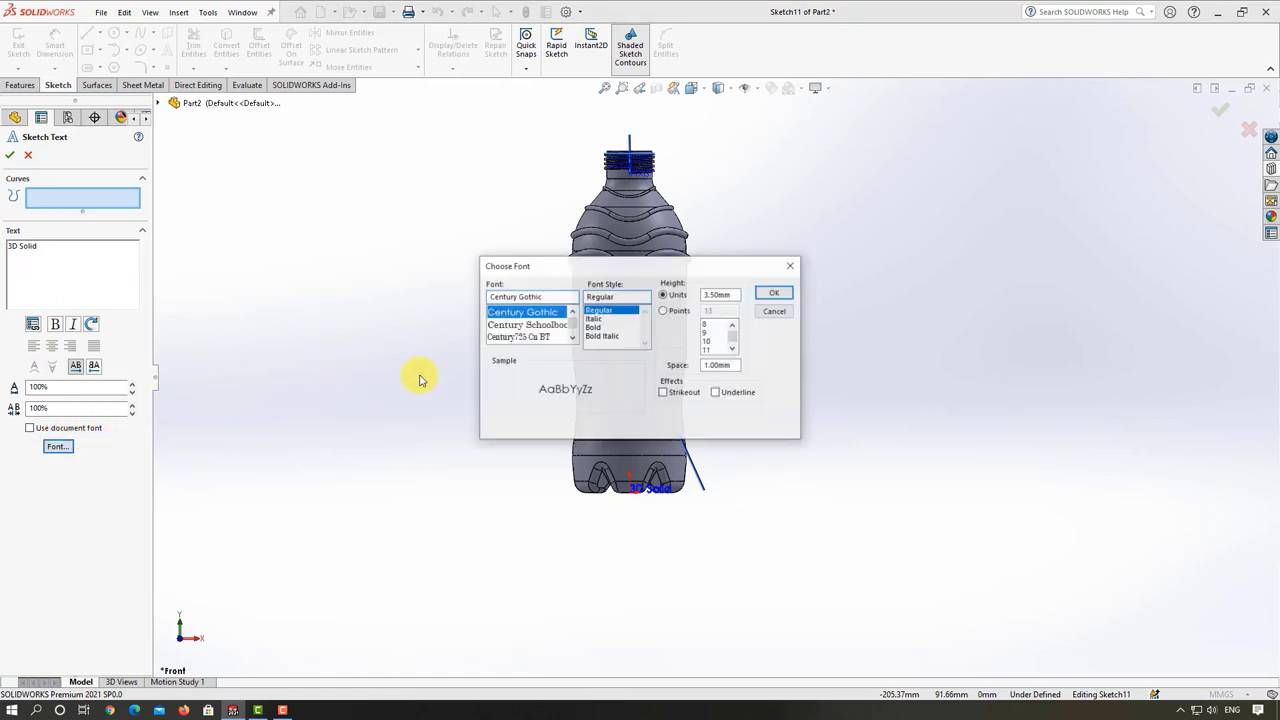
{"action": "left_click", "coordinate": [676, 314]}
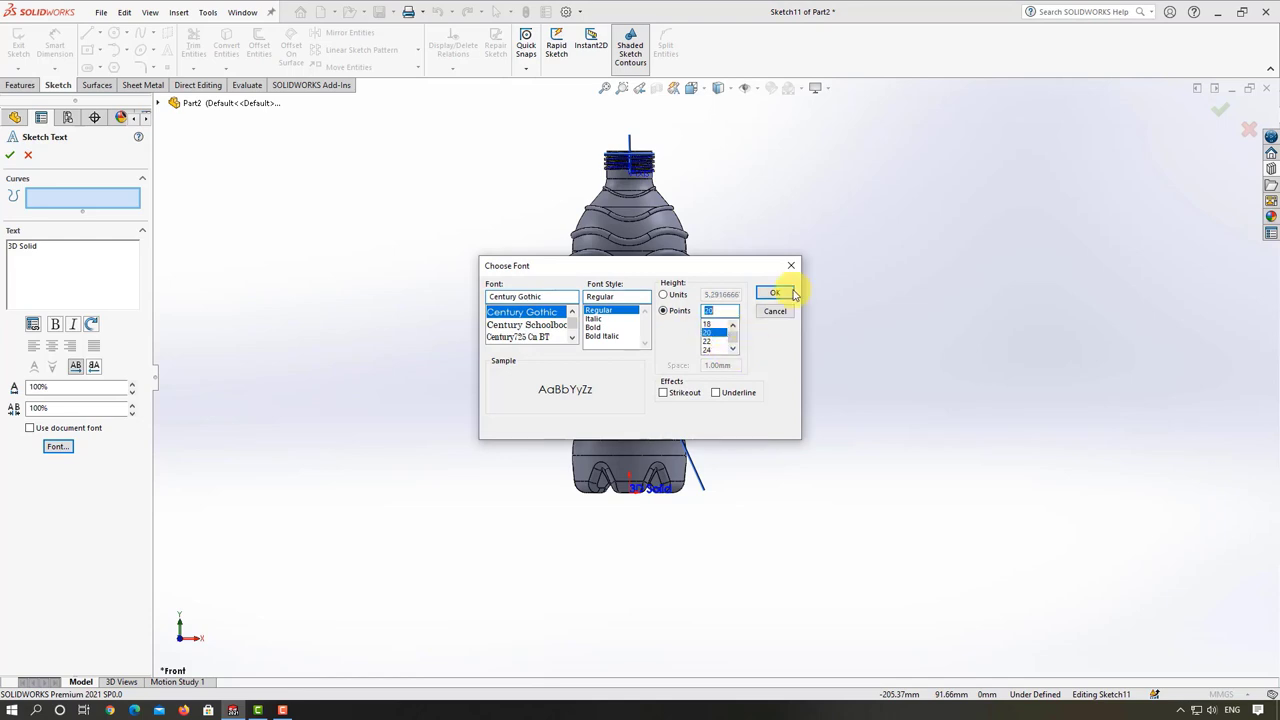
{"action": "left_click", "coordinate": [777, 293]}
{"action": "left_click", "coordinate": [843, 339]}
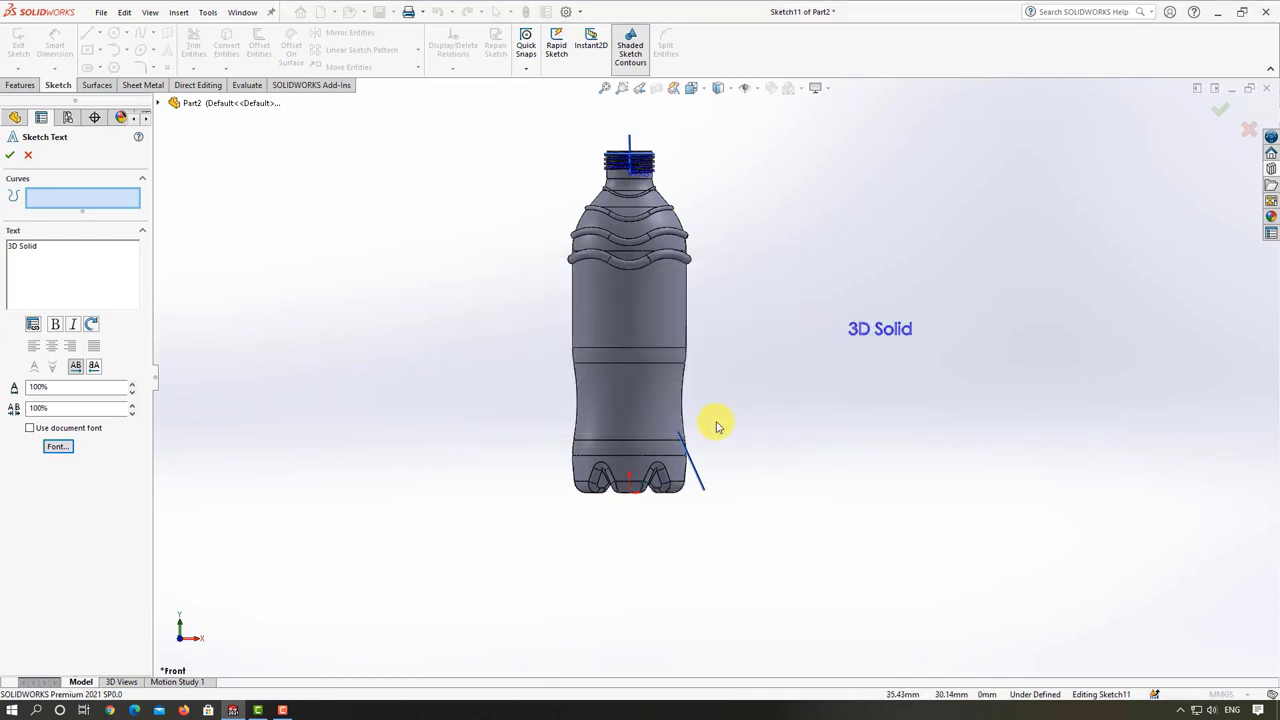
{"action": "left_click", "coordinate": [12, 155]}
- Drag the text's anchor point onto the bottle's upper body
{"action": "left_click", "coordinate": [850, 341]}
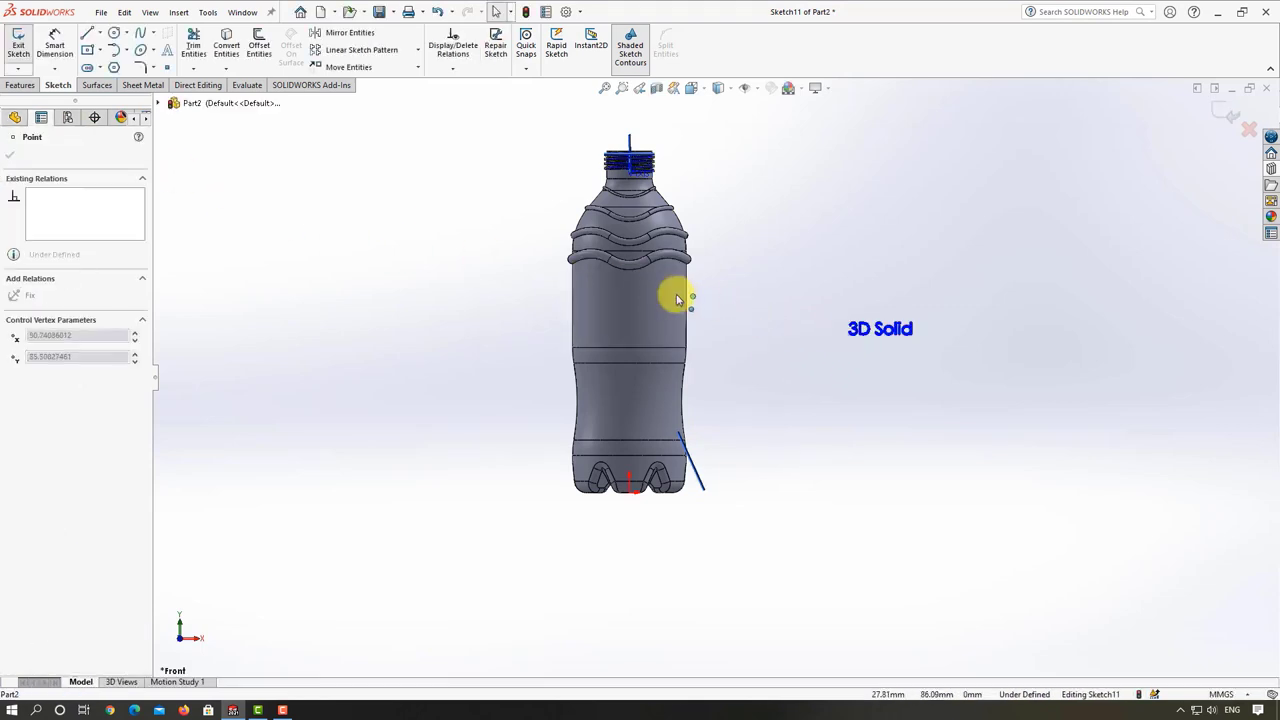
{"action": "left_click", "coordinate": [806, 380]}
{"action": "scroll", "coordinate": [625, 345], "scroll_direction": "down", "scroll_amount": 3}
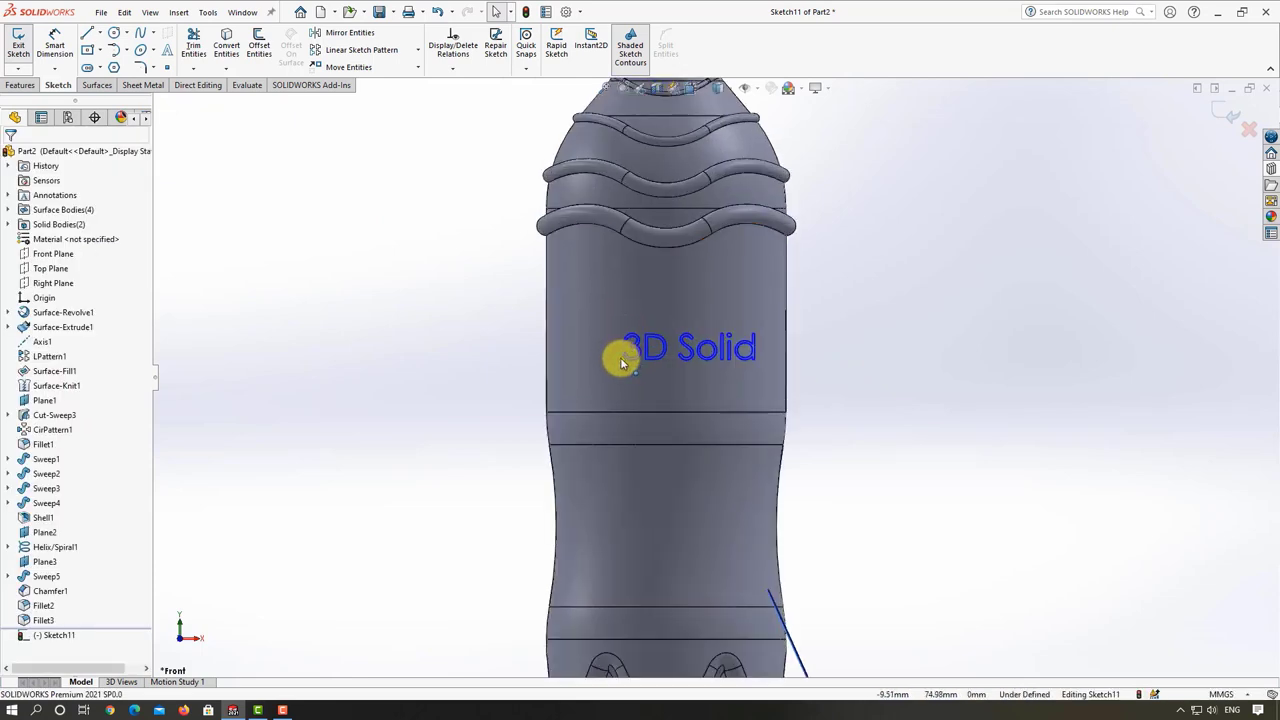
{"action": "left_click", "coordinate": [618, 363]}
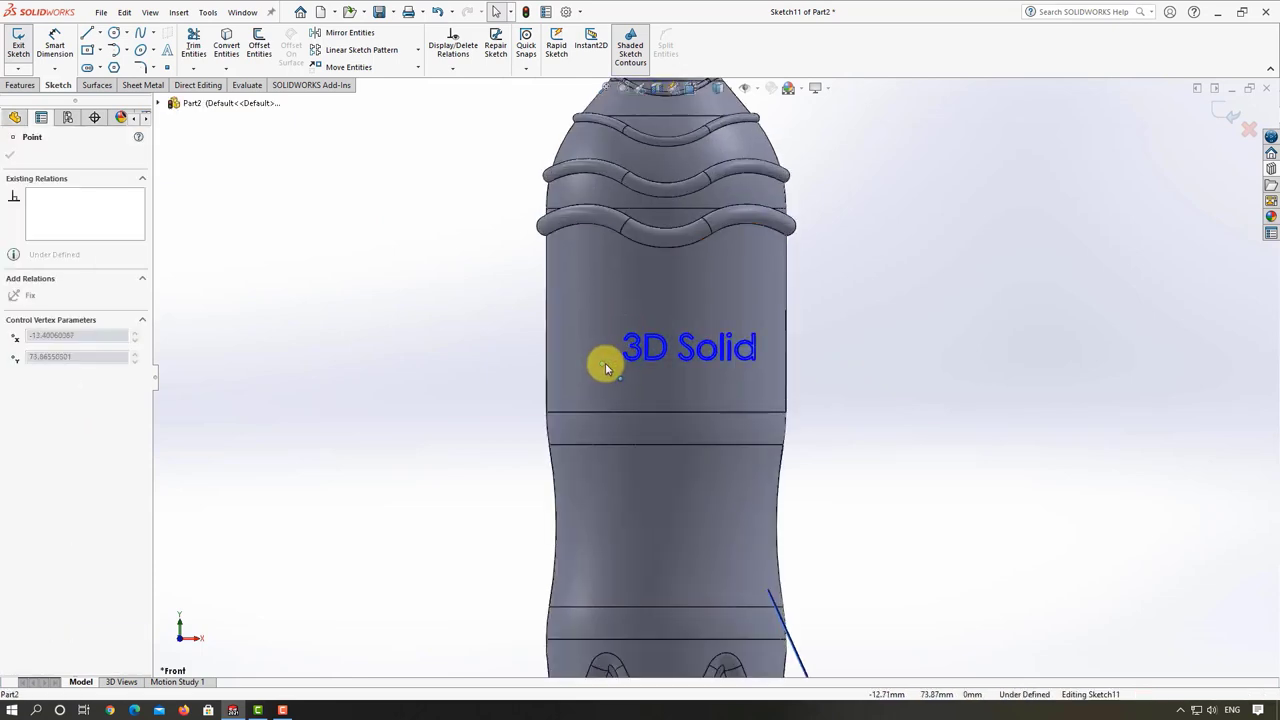
{"action": "left_click_drag", "start_coordinate": [609, 364], "coordinate": [591, 368]}
{"action": "left_click", "coordinate": [806, 402]}
- Exit Sketch11 and view the bottle from a tilted three-quarter angle
{"action": "scroll", "coordinate": [840, 415], "scroll_direction": "up", "scroll_amount": 3}
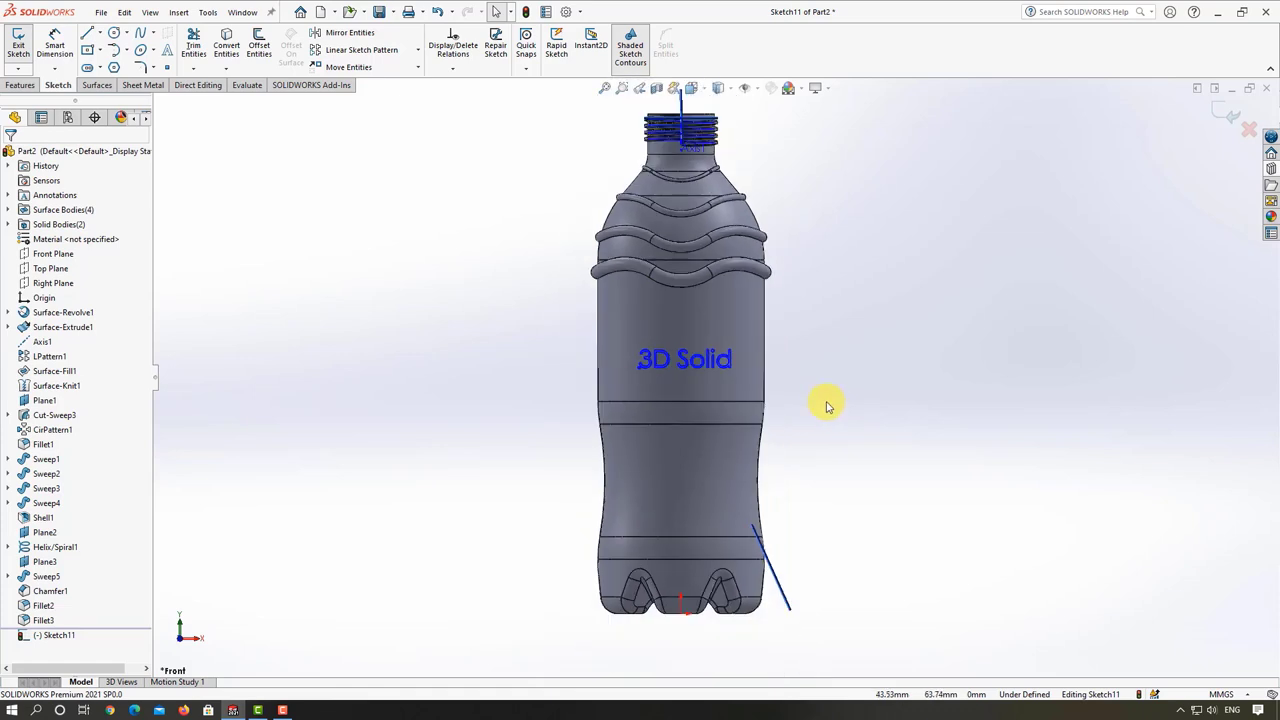
{"action": "scroll", "coordinate": [826, 404], "scroll_direction": "down", "scroll_amount": 2}
{"action": "scroll", "coordinate": [707, 326], "scroll_direction": "down", "scroll_amount": 3}
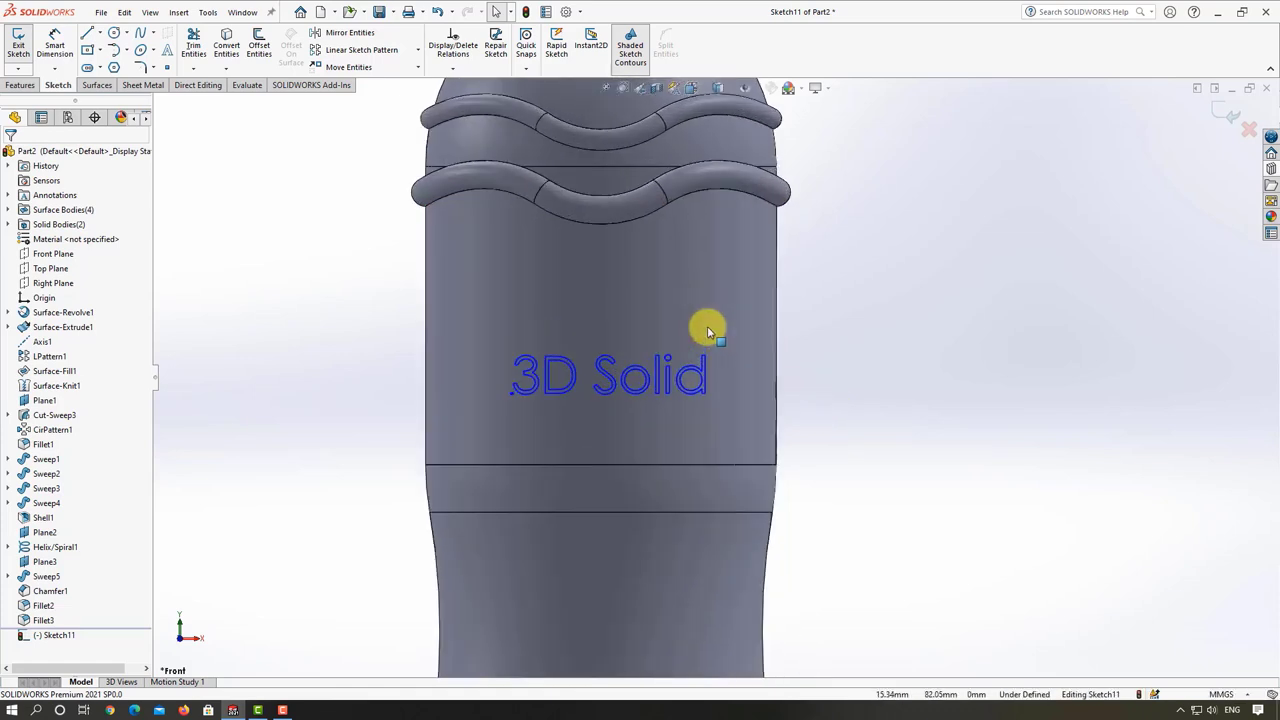
{"action": "scroll", "coordinate": [711, 360], "scroll_direction": "up", "scroll_amount": 4}
{"action": "scroll", "coordinate": [711, 360], "scroll_direction": "down", "scroll_amount": 1}
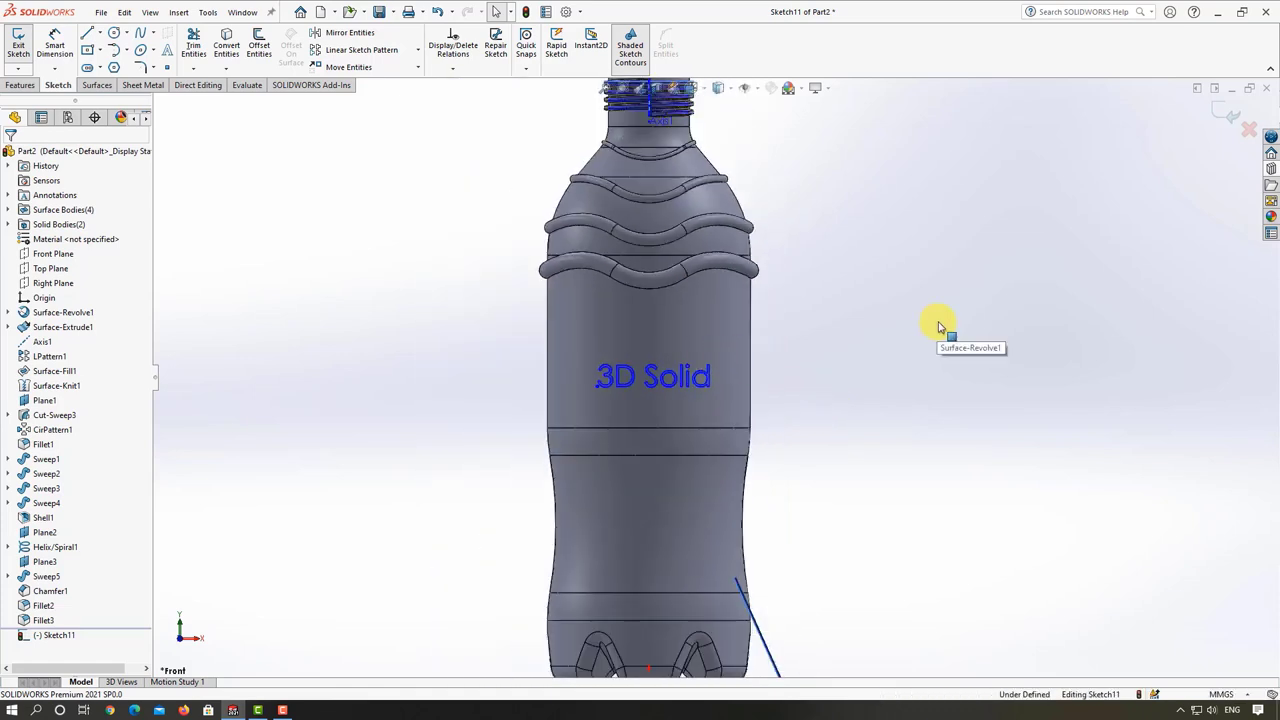
{"action": "left_click", "coordinate": [1224, 112]}
{"action": "scroll", "coordinate": [858, 337], "scroll_direction": "up", "scroll_amount": 3}
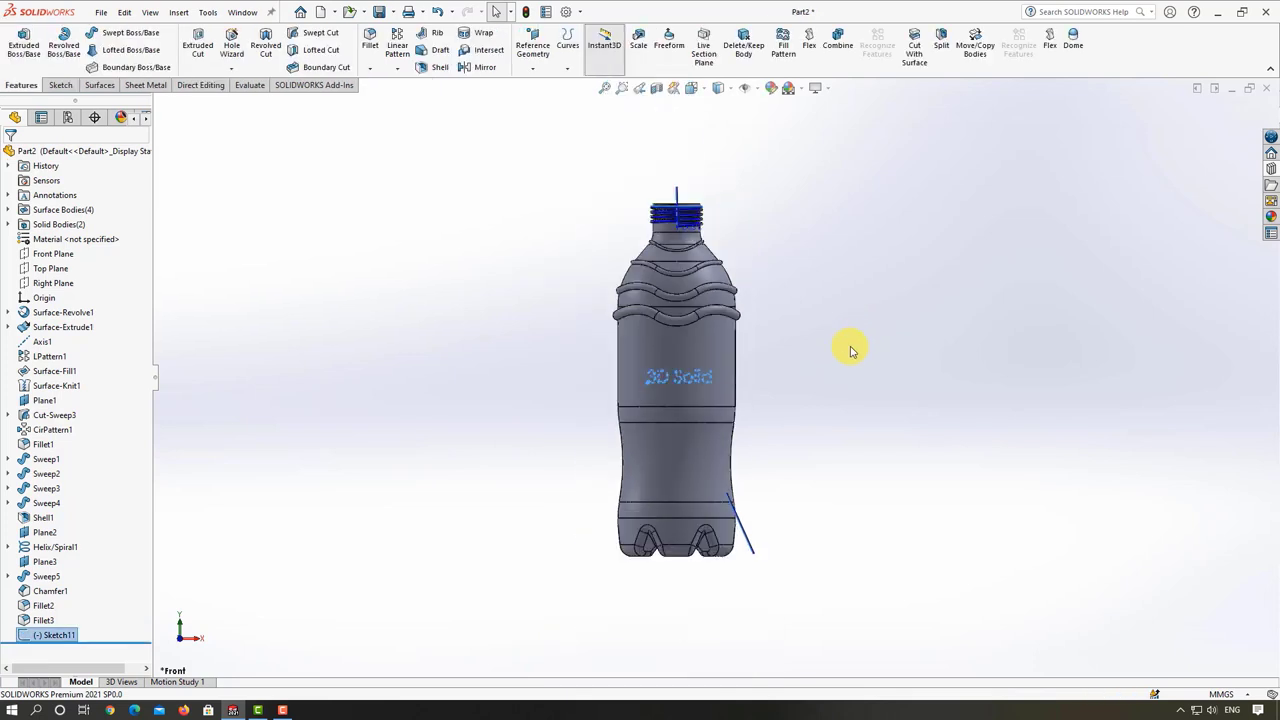
{"action": "mouse_move", "coordinate": [848, 349]}
{"action": "middle_mouse_down"}
{"action": "mouse_move", "coordinate": [891, 377]}
{"action": "mouse_move", "coordinate": [823, 360]}
{"action": "middle_mouse_up"}
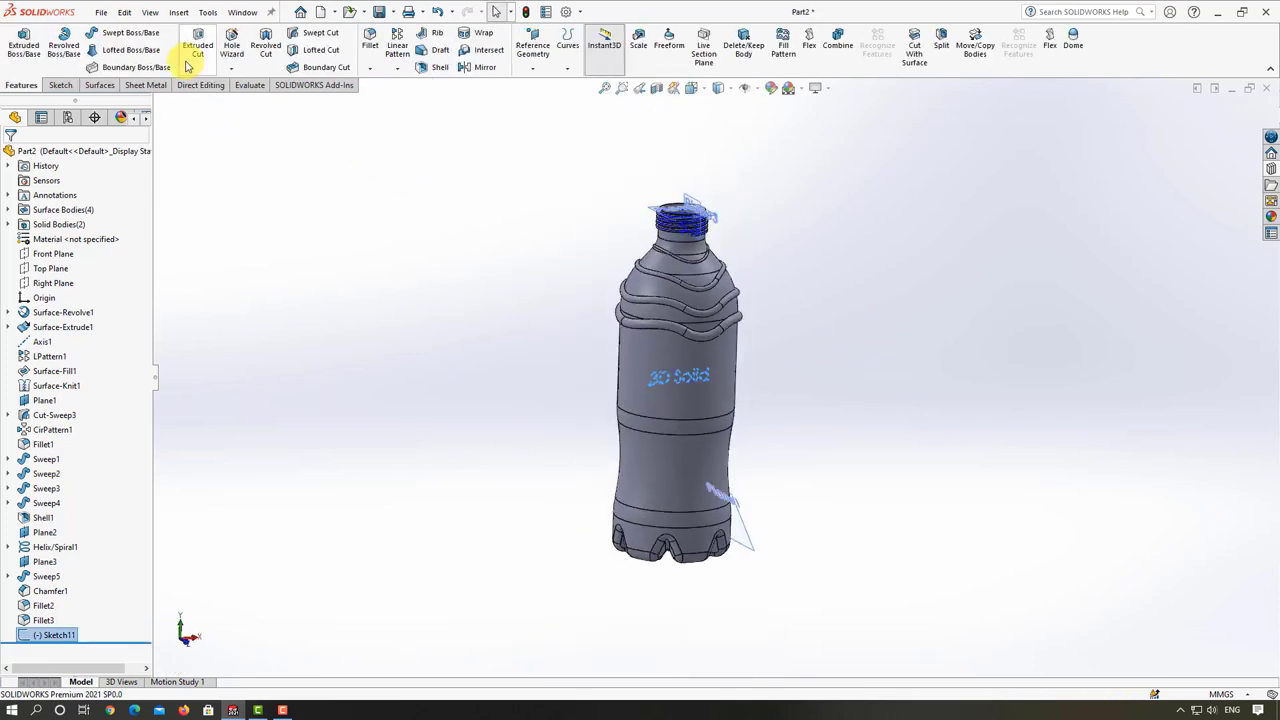
- Extrude the '3D Solid' text sketch 2 mm outward, starting from the bottle's body face
{"action": "left_click", "coordinate": [37, 42]}
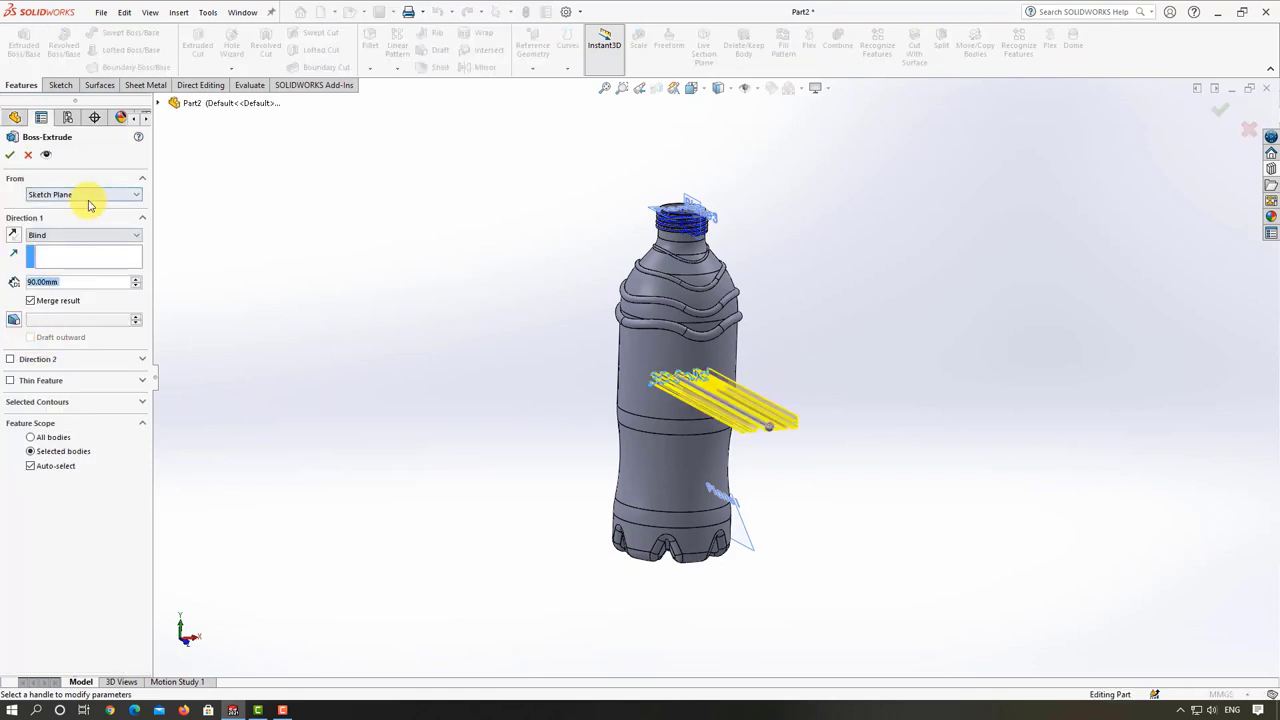
{"action": "left_click", "coordinate": [88, 197]}
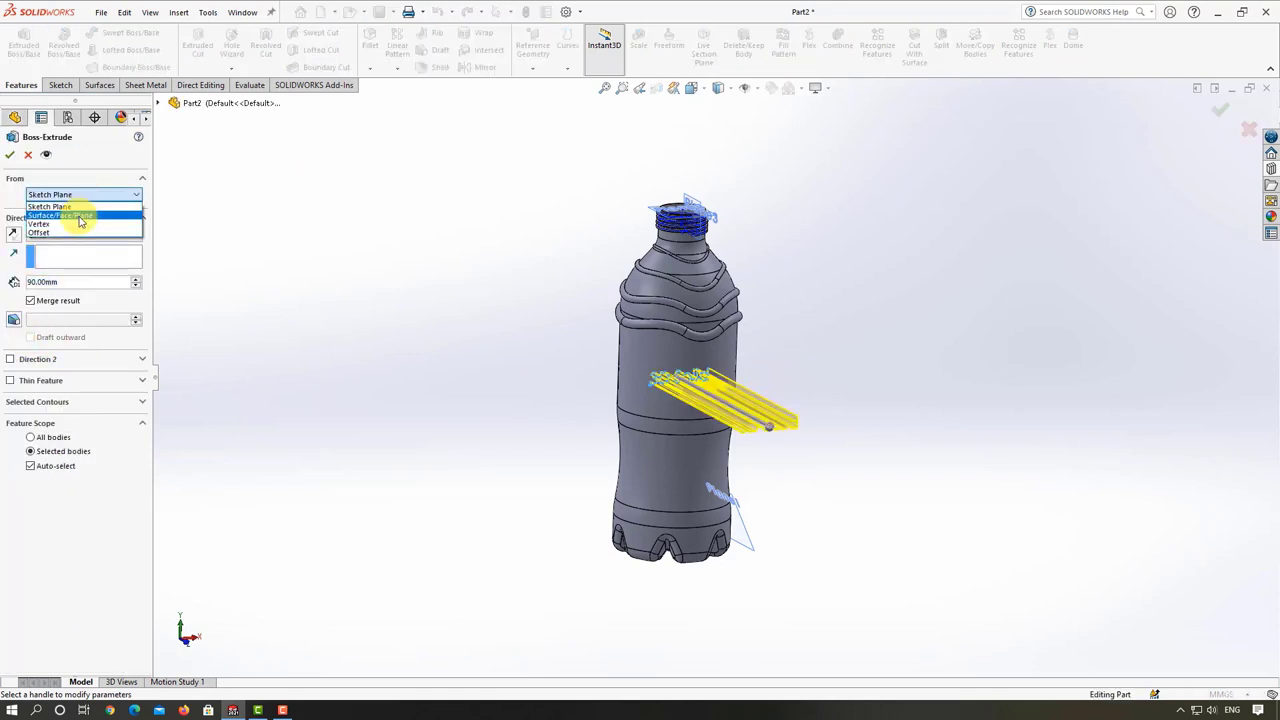
{"action": "left_click", "coordinate": [81, 221]}
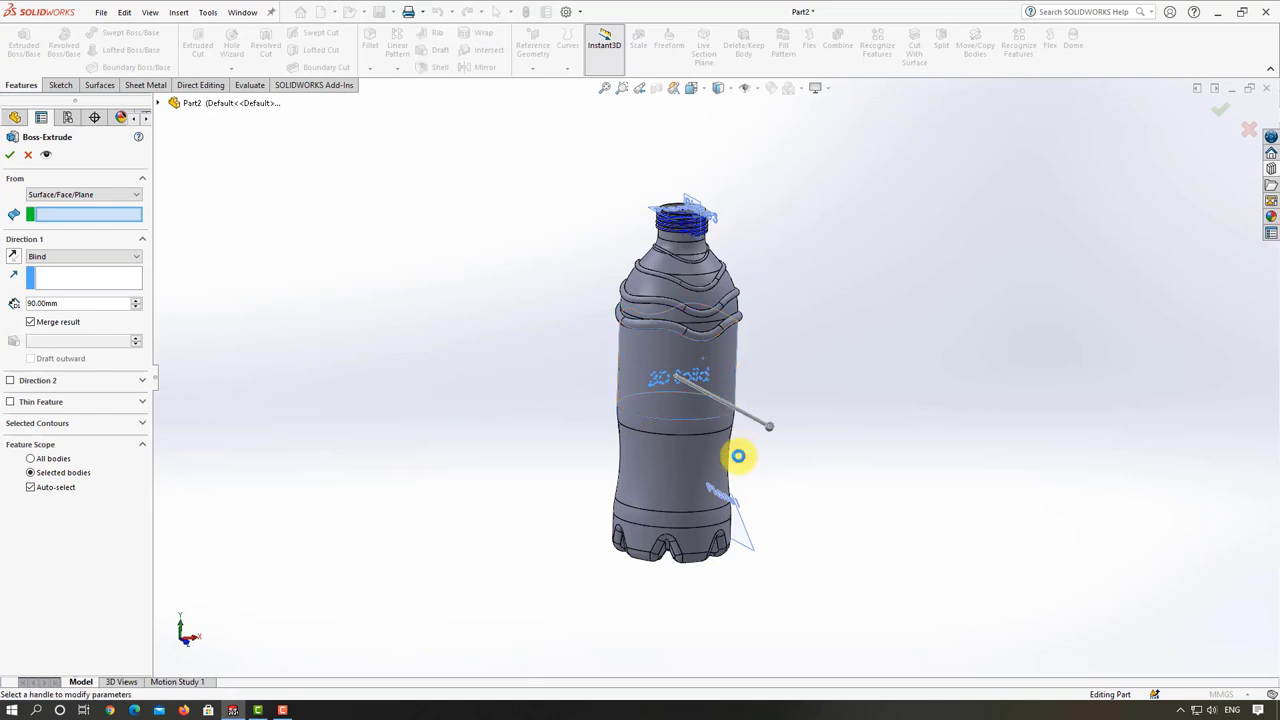
{"action": "left_click", "coordinate": [738, 456]}
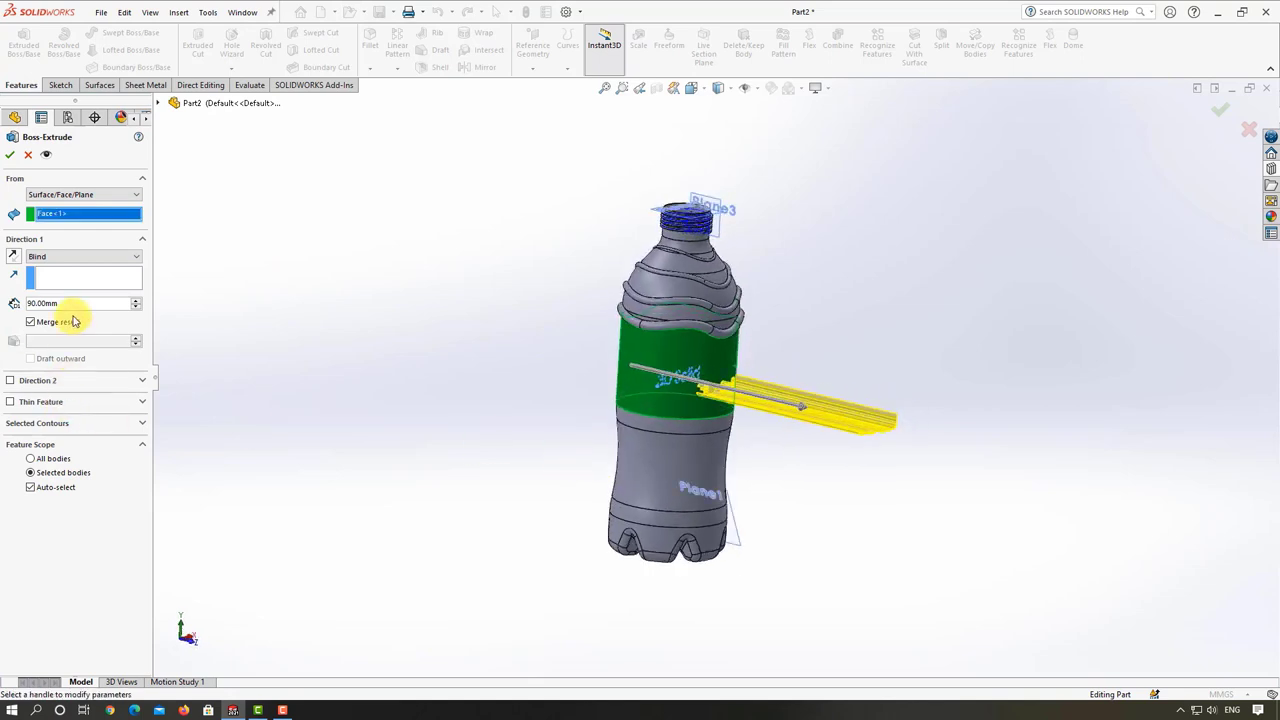
{"action": "left_click_drag", "start_coordinate": [70, 310], "coordinate": [8, 316]}
{"action": "type", "text": "2"}
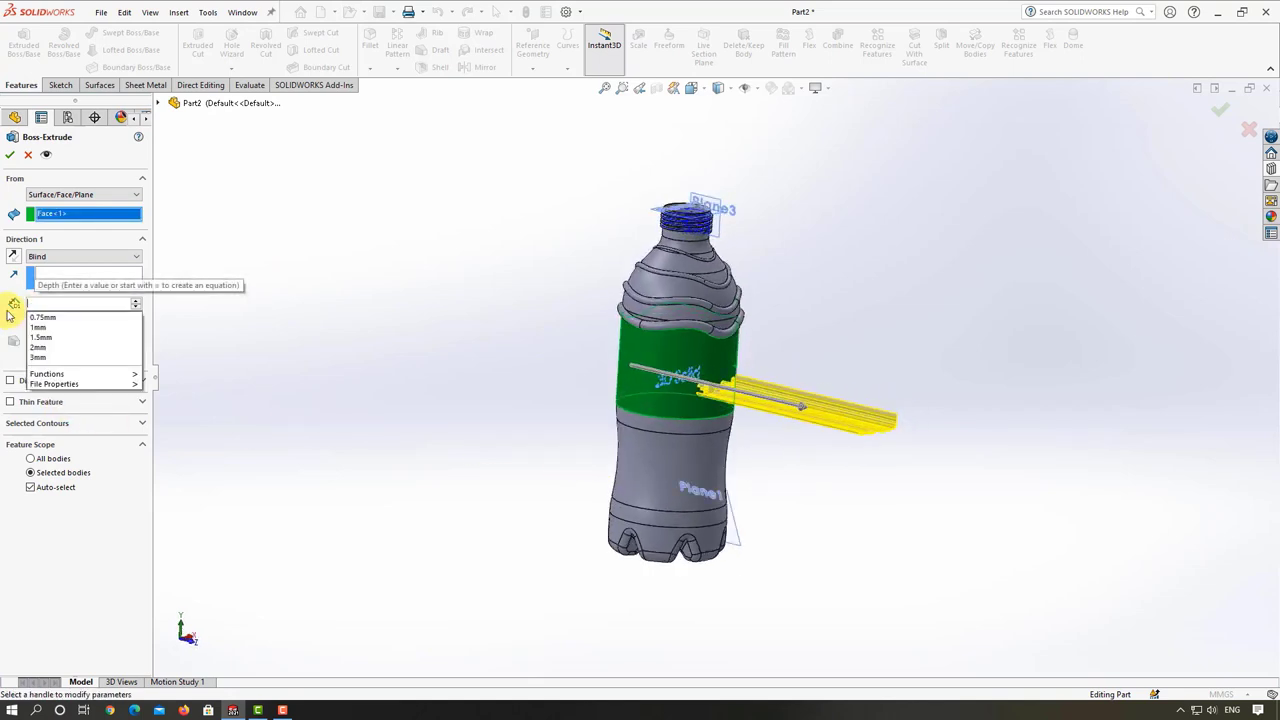
{"action": "key", "text": "Return"}
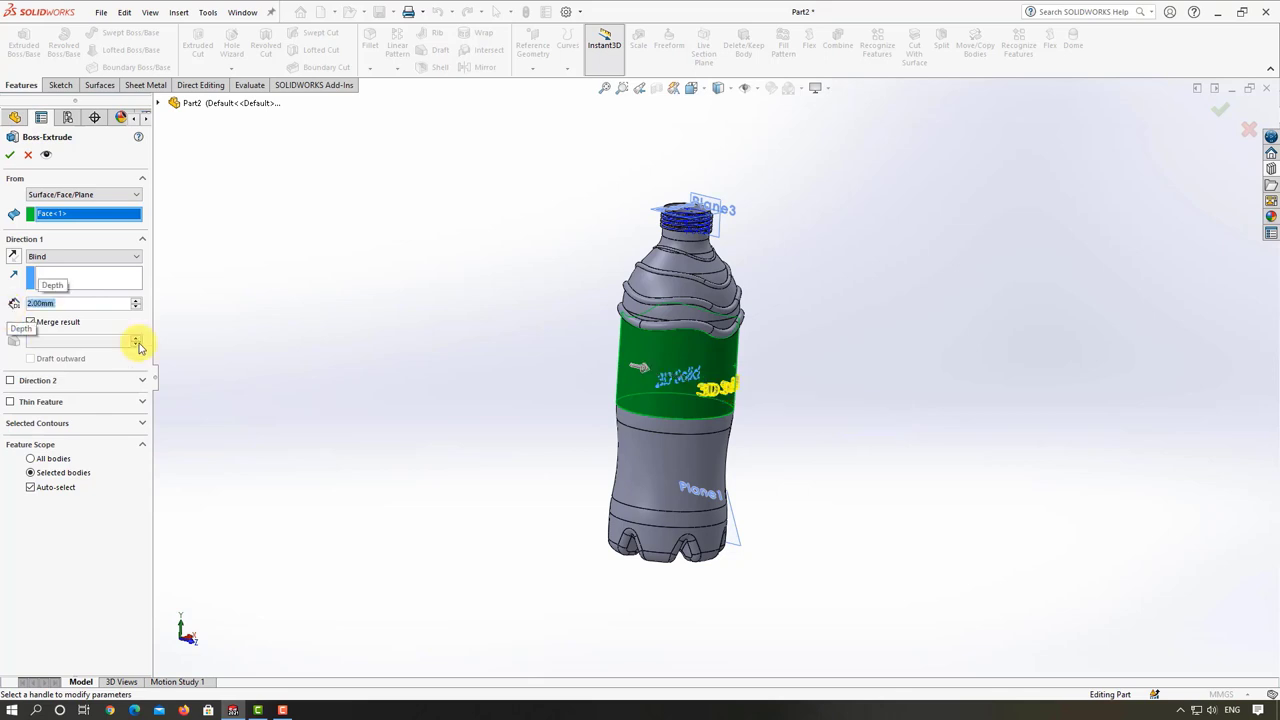
{"action": "scroll", "coordinate": [670, 404], "scroll_direction": "down", "scroll_amount": 3}
{"action": "middle_click_drag", "start_coordinate": [670, 404], "coordinate": [620, 386]}
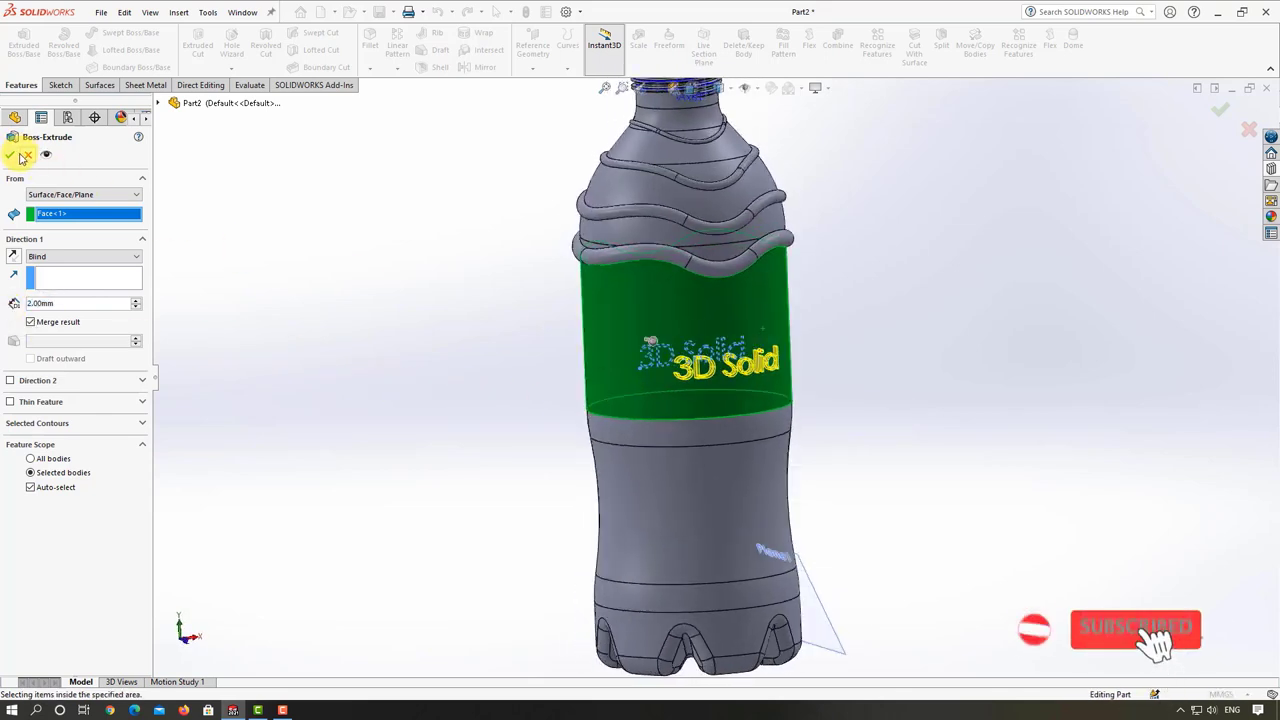
{"action": "key", "text": "Return"}
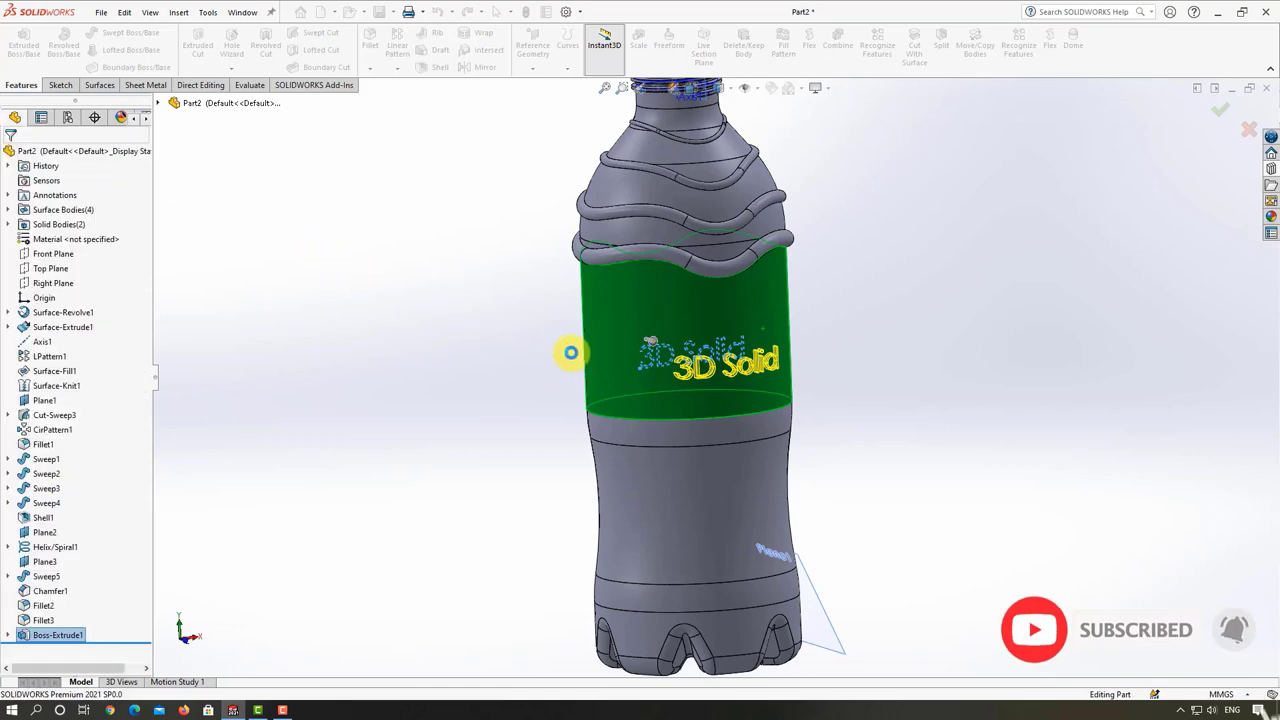
{"action": "mouse_move", "coordinate": [580, 357]}
{"action": "middle_mouse_down"}
{"action": "mouse_move", "coordinate": [517, 368]}
{"action": "mouse_move", "coordinate": [558, 371]}
{"action": "mouse_move", "coordinate": [571, 391]}
{"action": "middle_mouse_up"}
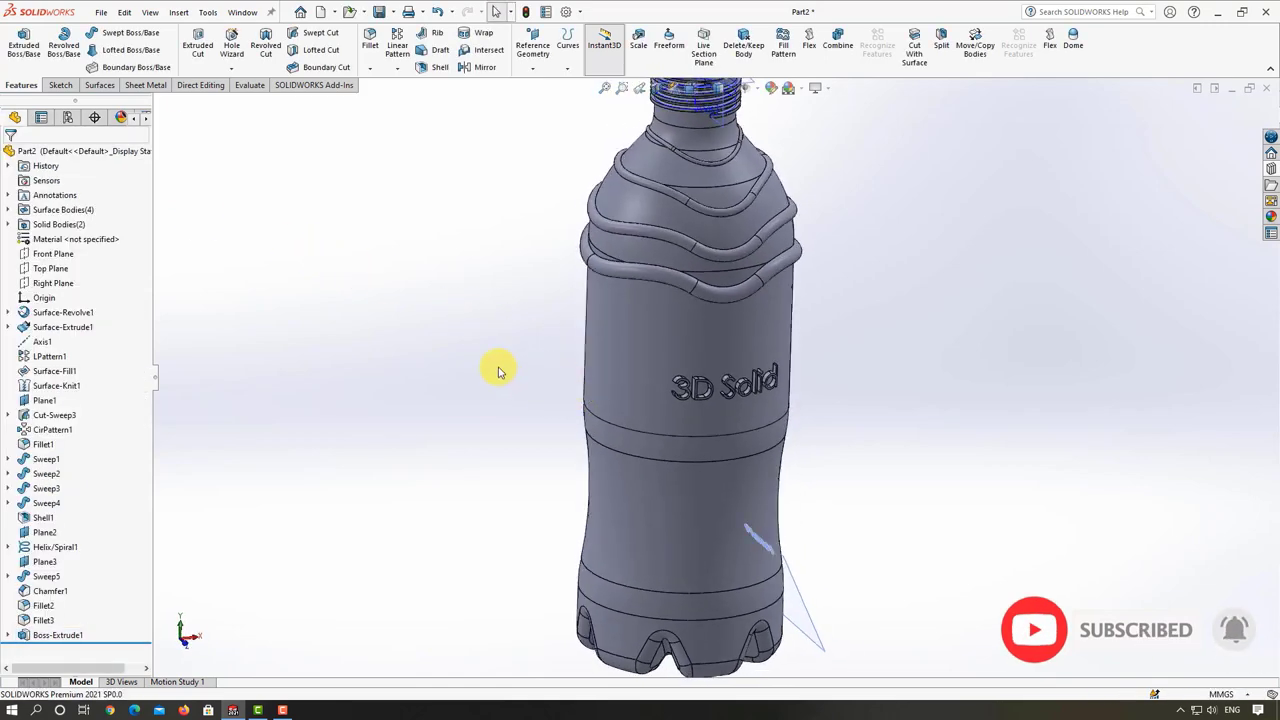
- Choose Pure Silver from the Material context menu in the feature tree
{"action": "right_click", "coordinate": [69, 241]}
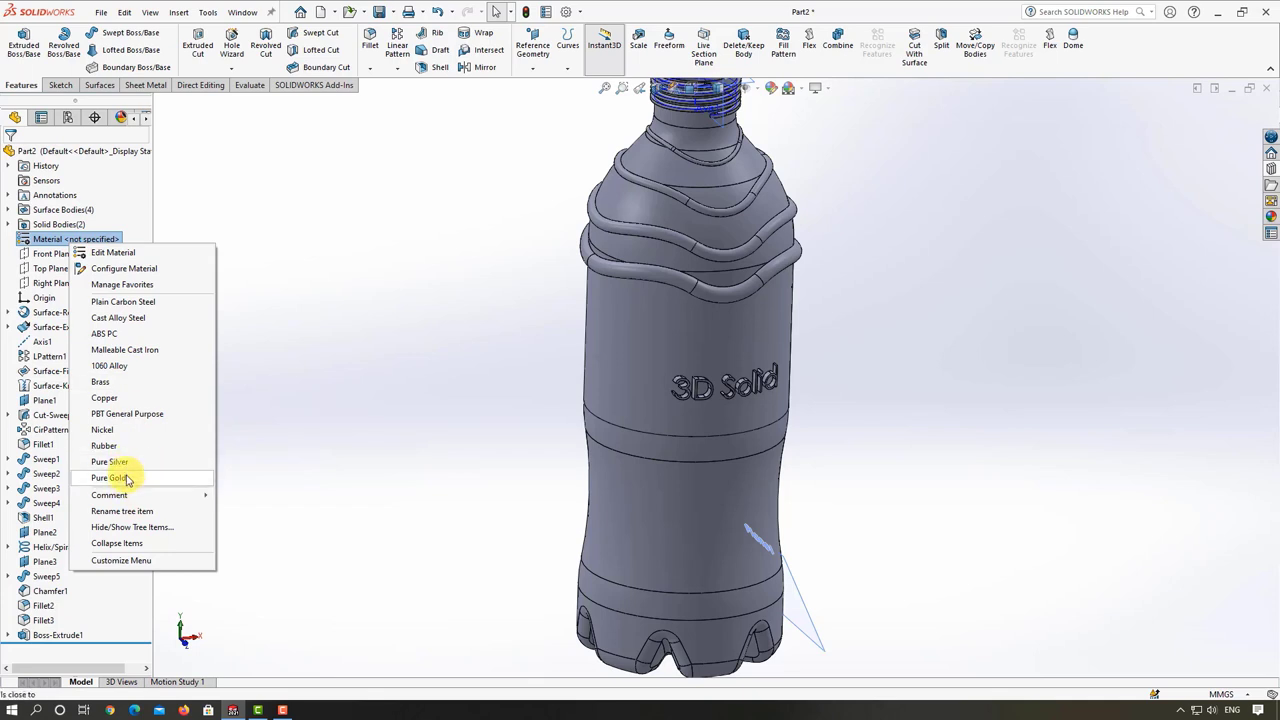
{"action": "left_click", "coordinate": [127, 478]}
{"action": "scroll", "coordinate": [386, 420], "scroll_direction": "up", "scroll_amount": 3}
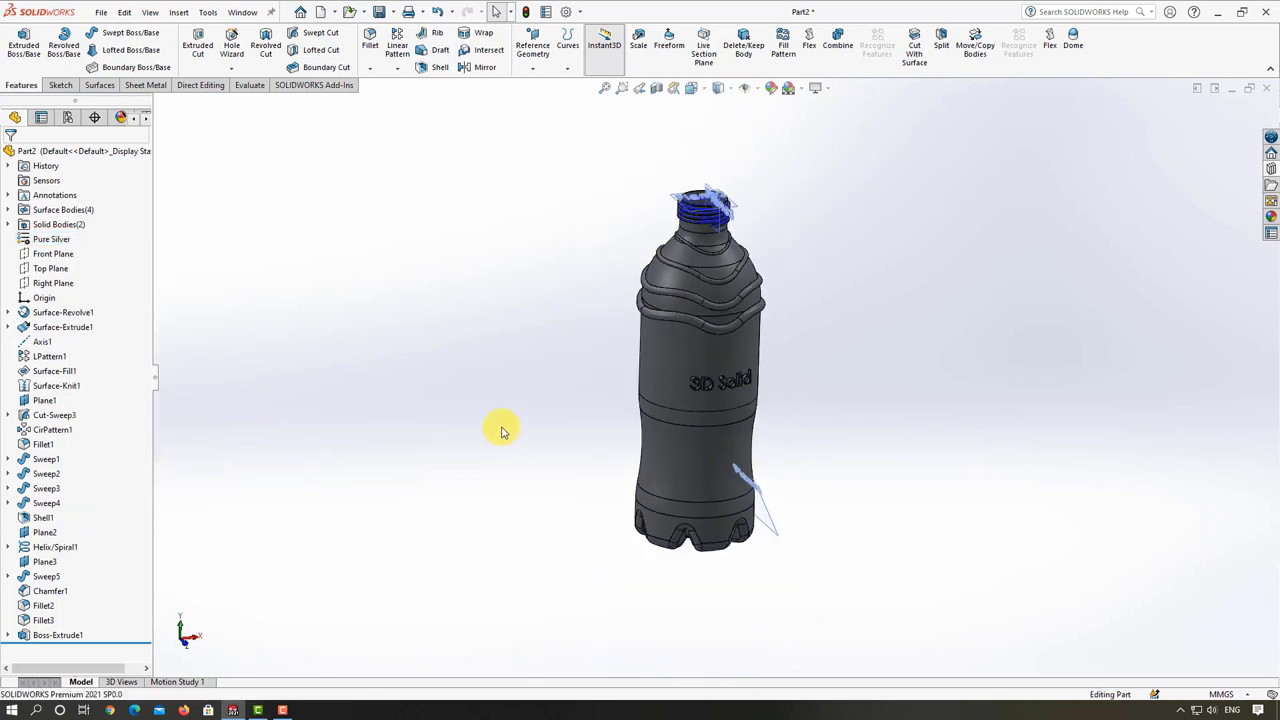